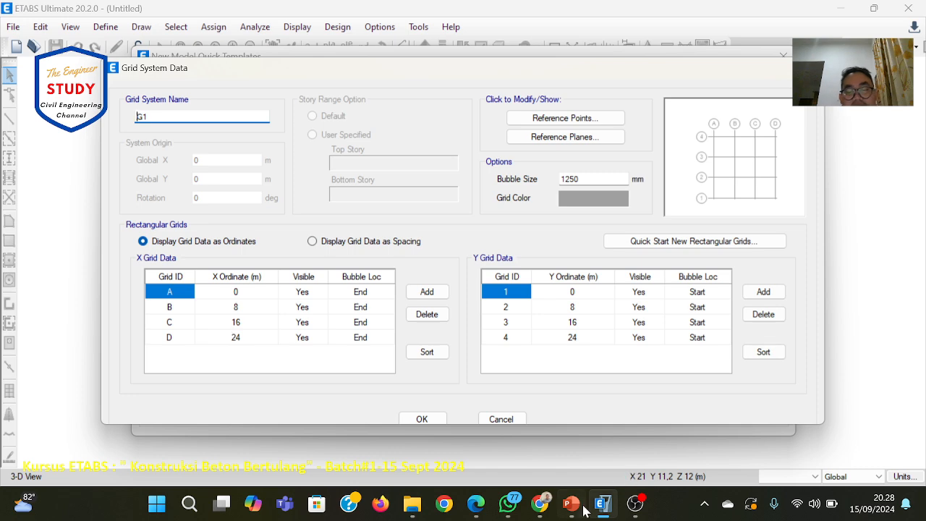
Switch to the PowerPoint presentation and check the beam spans on the Studi-1 problem slide.
click(571, 504)
scroll(65, 219, up, 2)
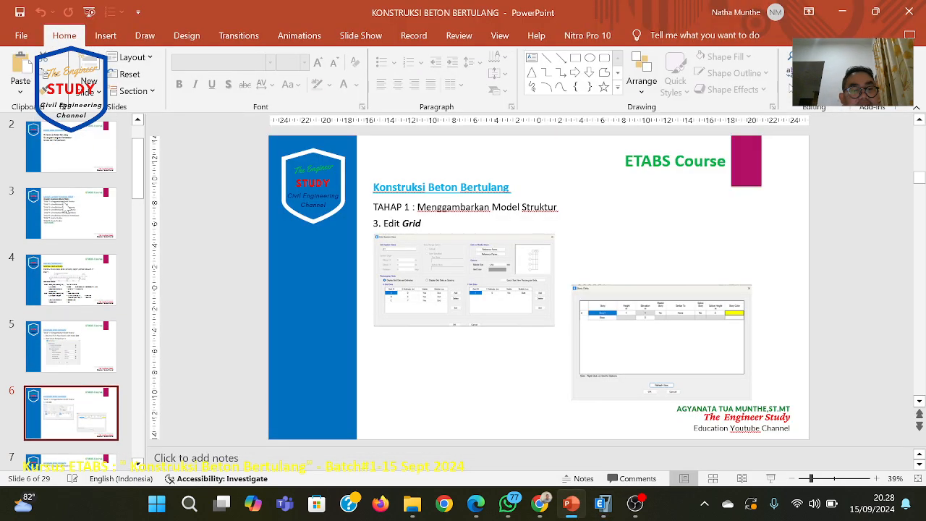
click(81, 279)
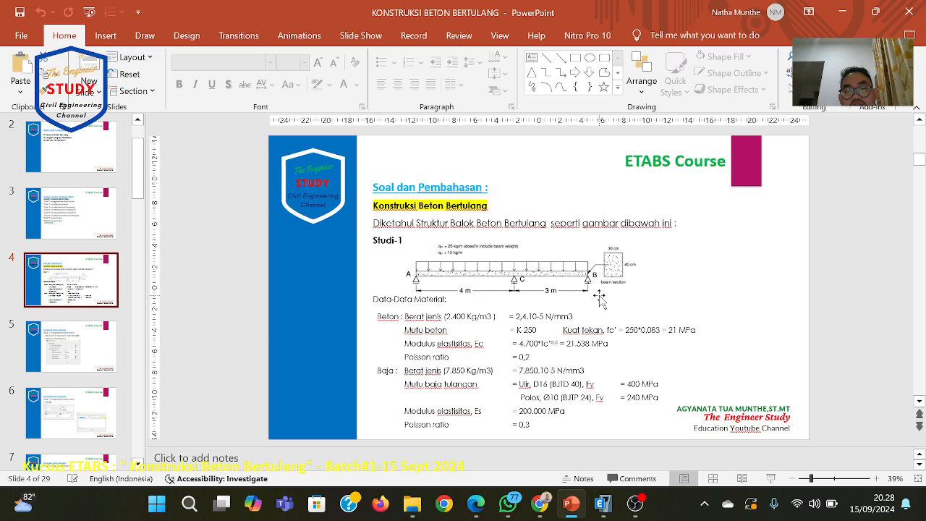
click(569, 510)
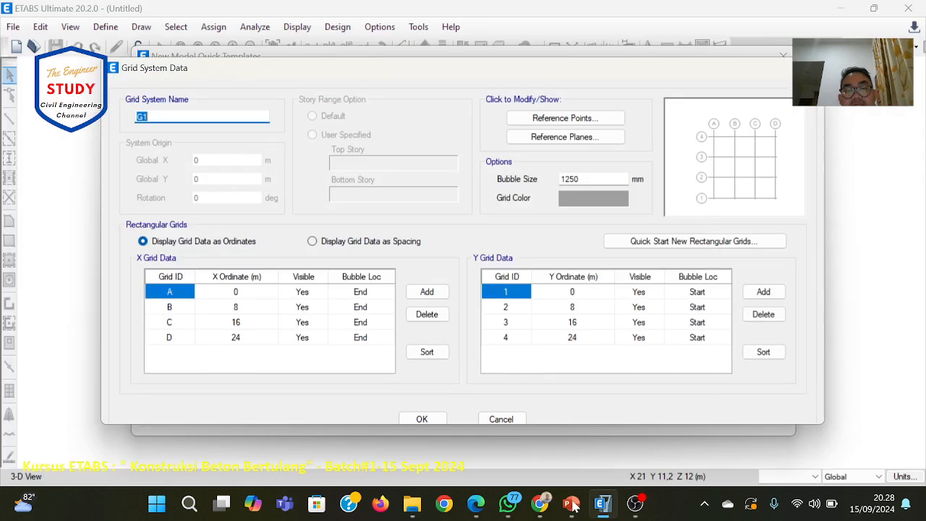
Switch to PowerPoint and view the Edit Grid slide with its grid and story settings as a full-screen slide show.
click(569, 506)
scroll(528, 383, down, 2)
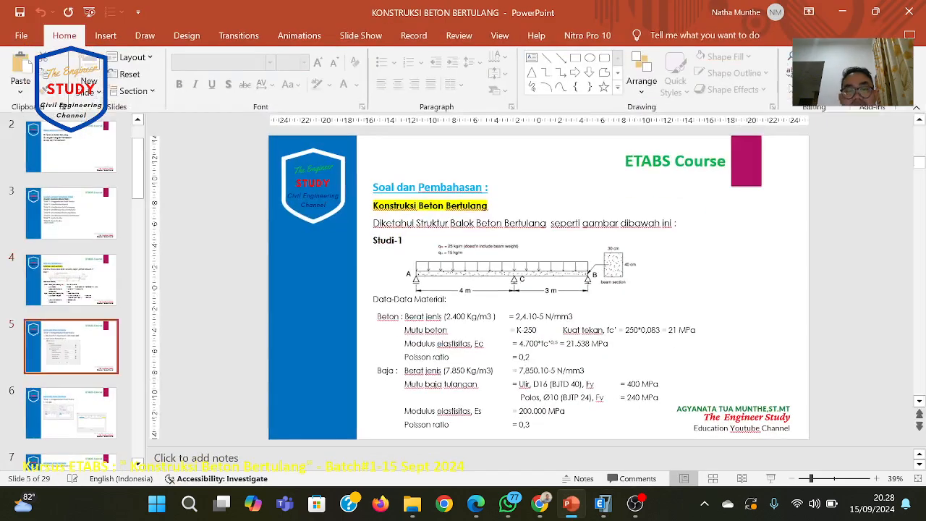
scroll(528, 383, up, 1)
scroll(528, 385, down, 1)
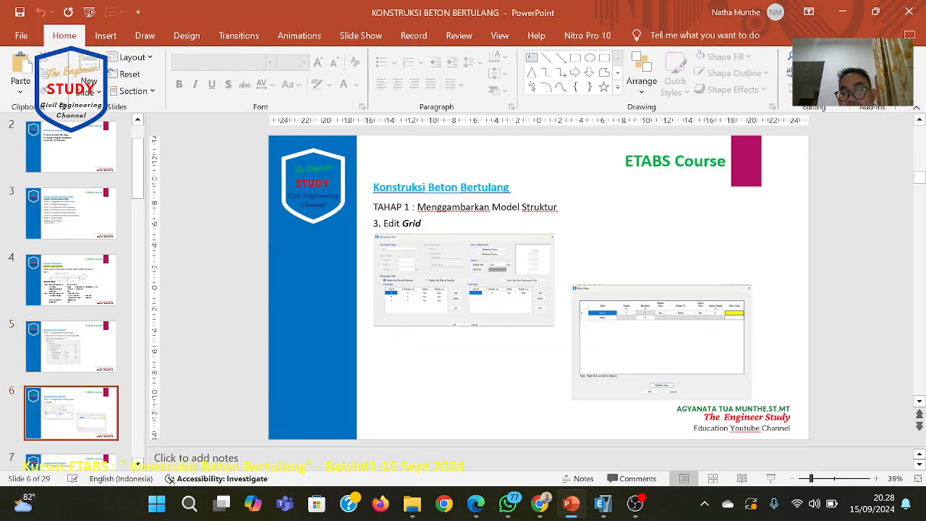
click(770, 478)
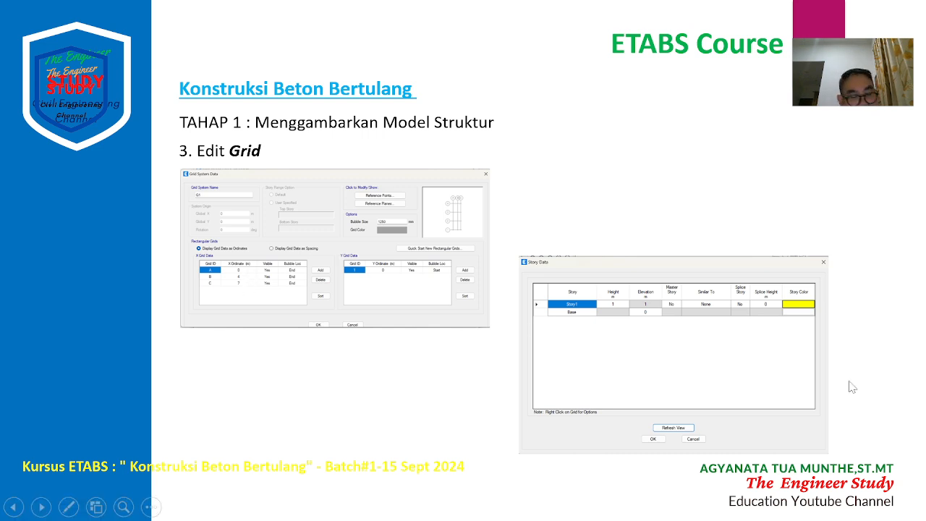
key(Escape)
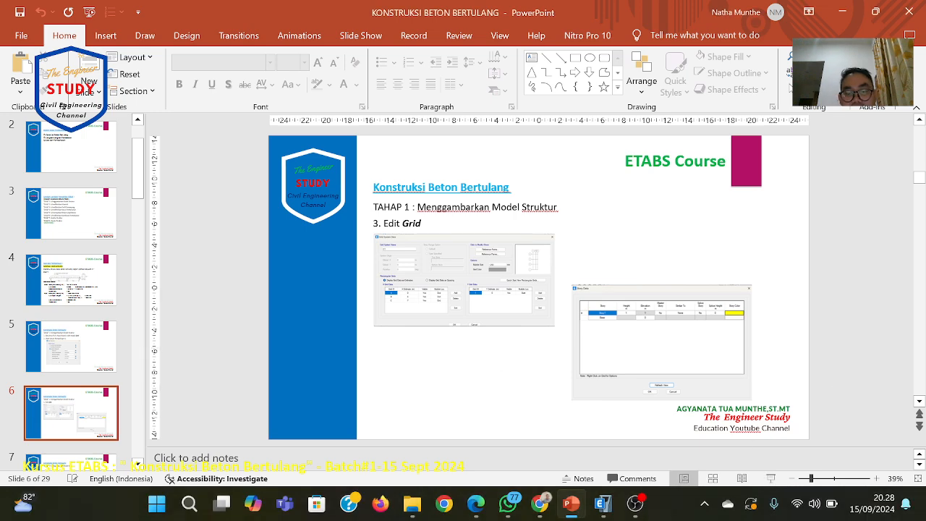
Switch to ETABS and delete grid line D from the X grid data.
click(611, 509)
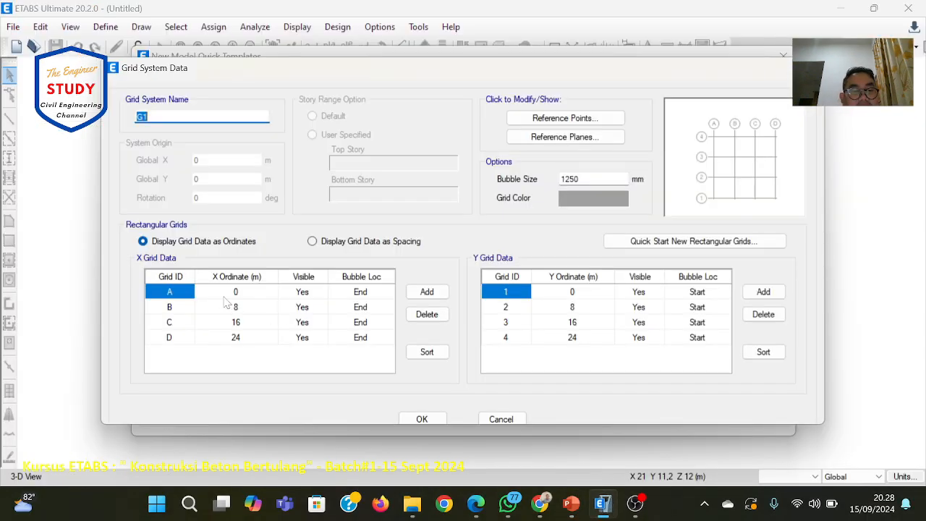
click(166, 337)
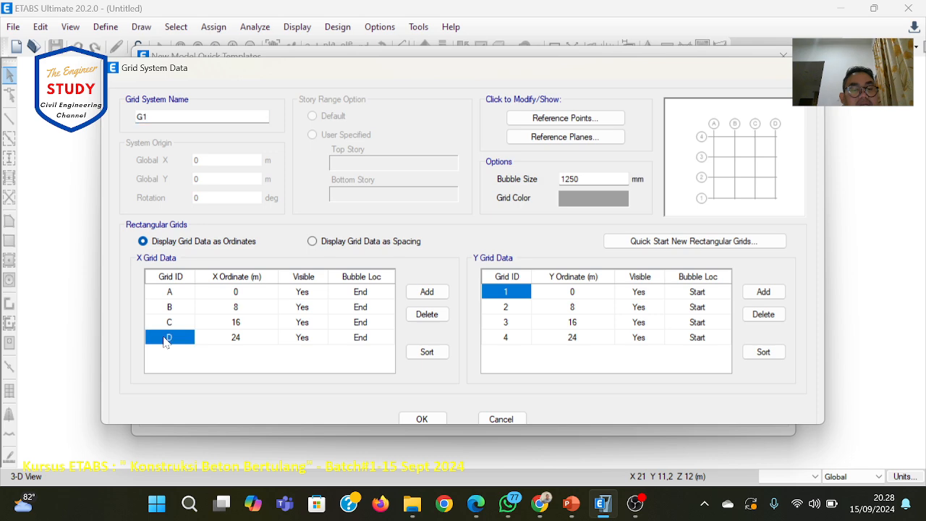
click(427, 314)
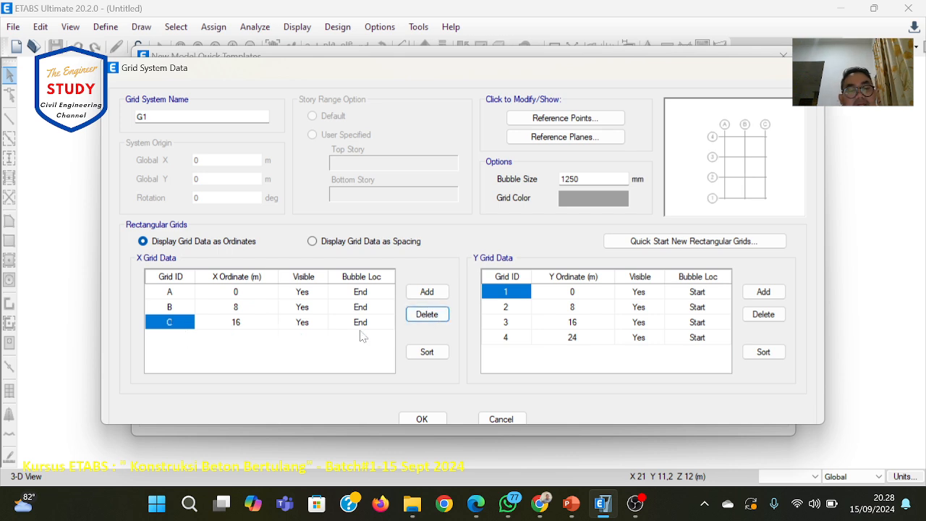
Set the X ordinates of grid line B to 4 m and grid line C to 3 m, and check the resulting spacings.
click(249, 308)
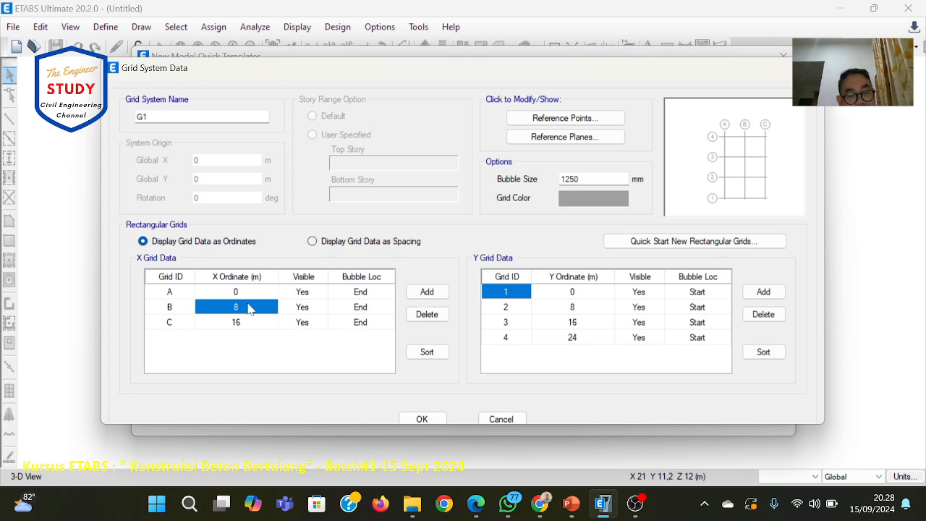
text(4)
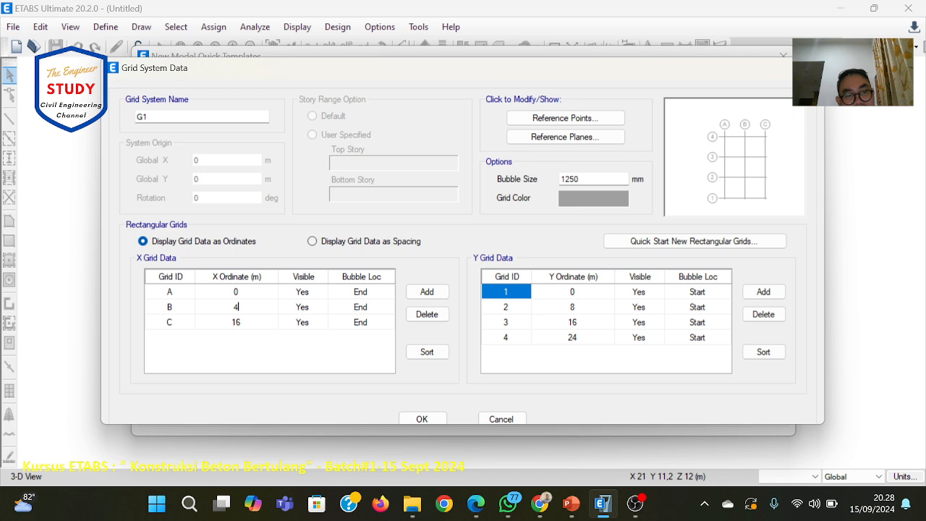
click(241, 323)
text(3)
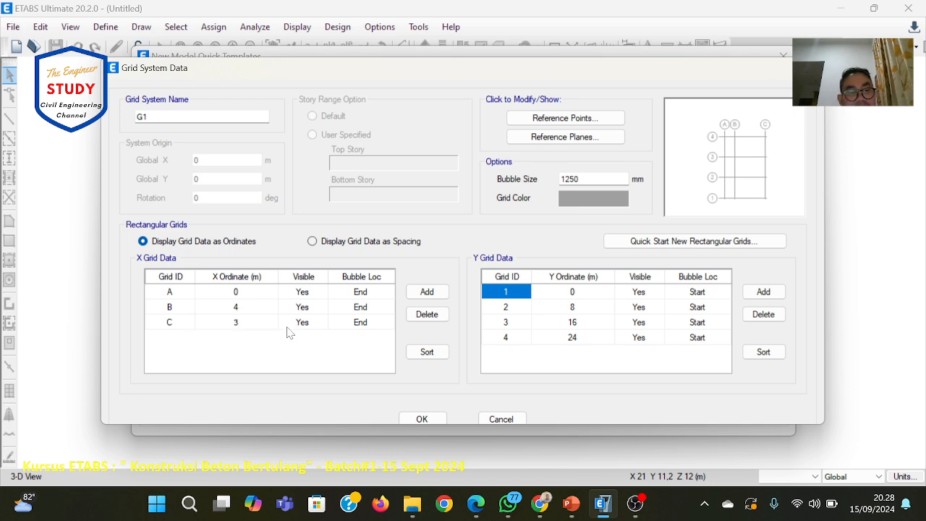
click(285, 309)
click(264, 310)
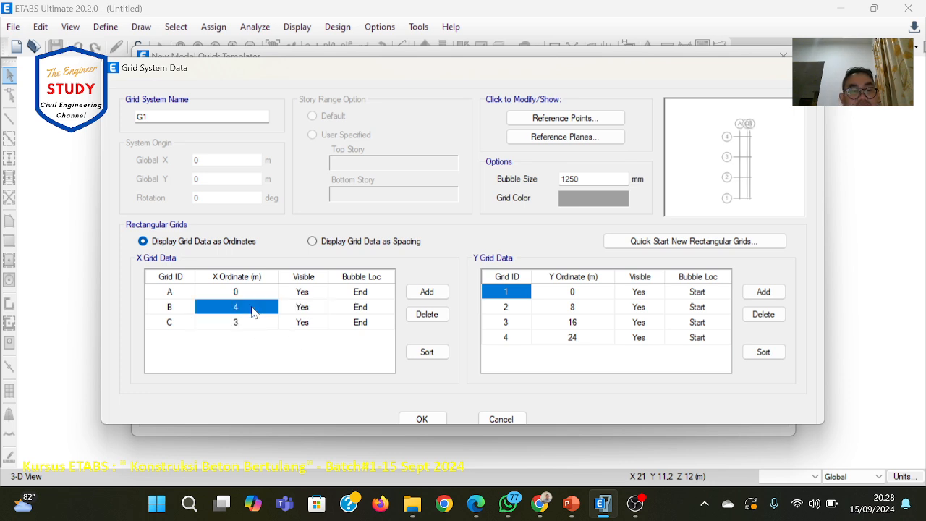
click(244, 324)
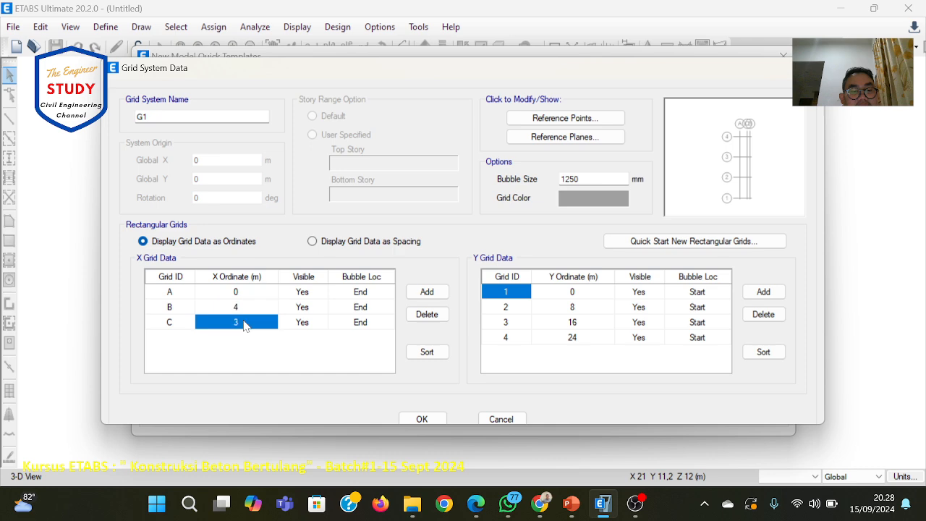
click(336, 242)
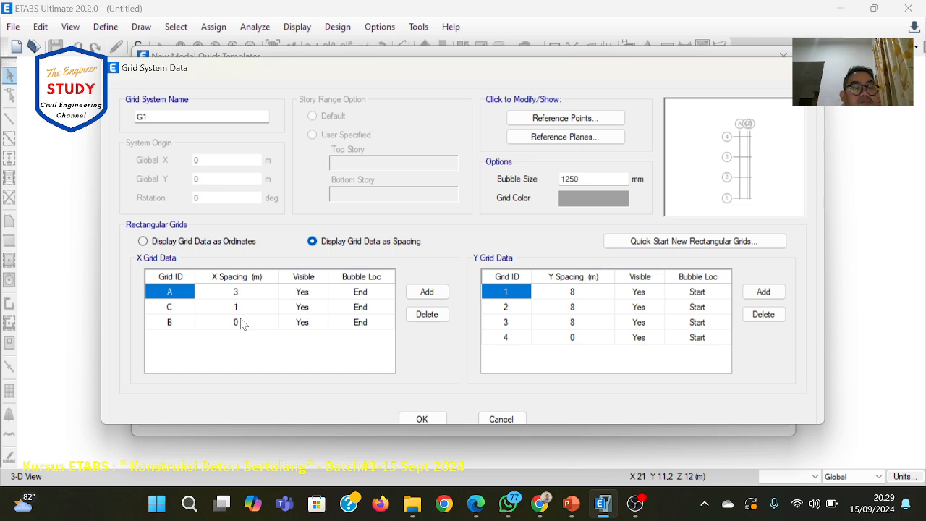
click(193, 242)
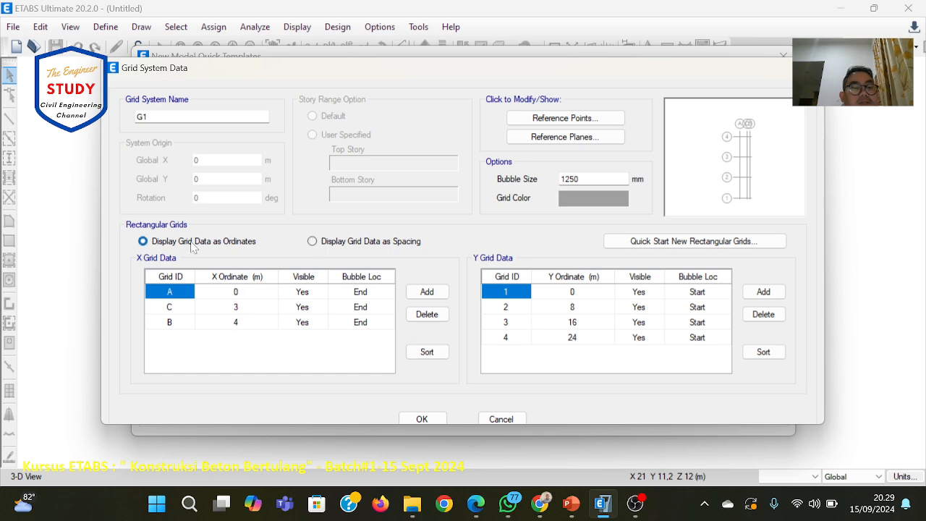
Set the X ordinate of grid line B to 7 m and of grid line C to 4 m.
click(254, 323)
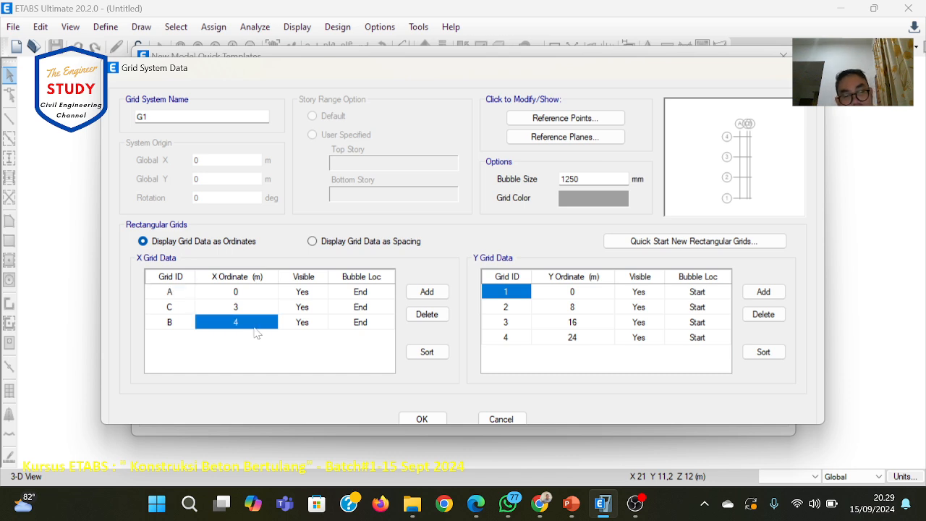
text(7)
click(276, 297)
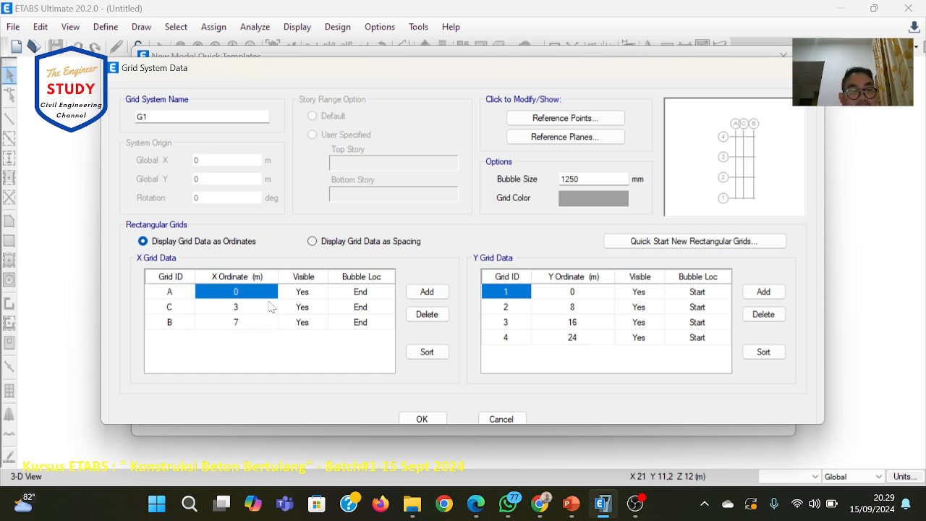
click(263, 305)
text(4)
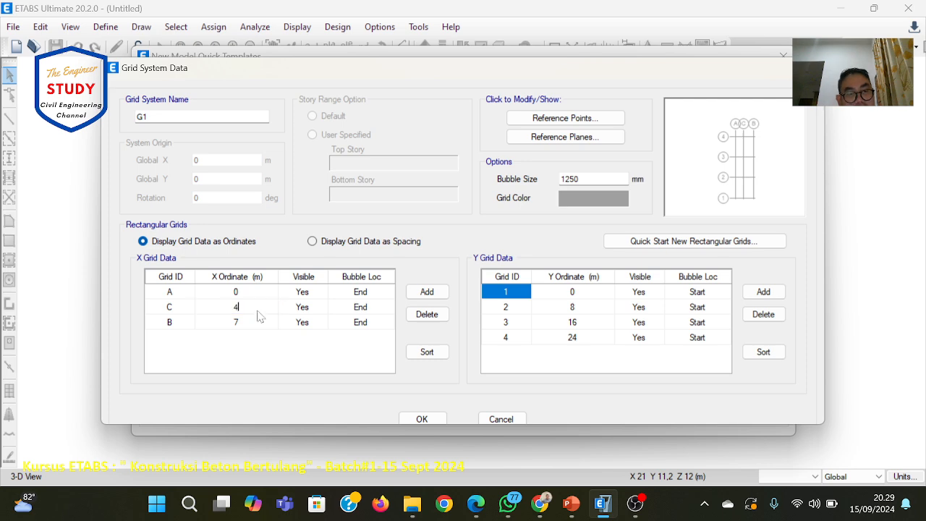
click(261, 323)
click(248, 310)
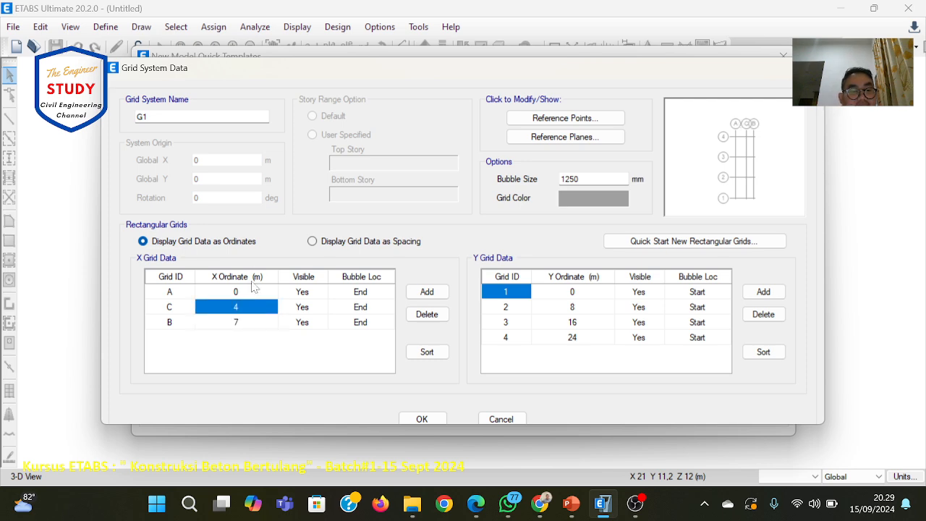
click(253, 293)
click(243, 324)
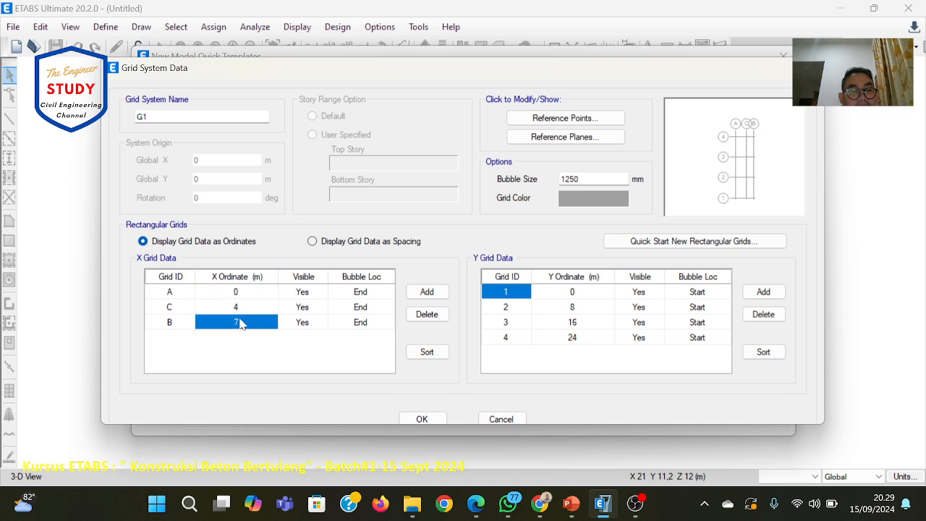
Display the grid data as spacing, compare it with the beam spans on the PowerPoint problem slide, and return the ETABS display to ordinates.
click(339, 245)
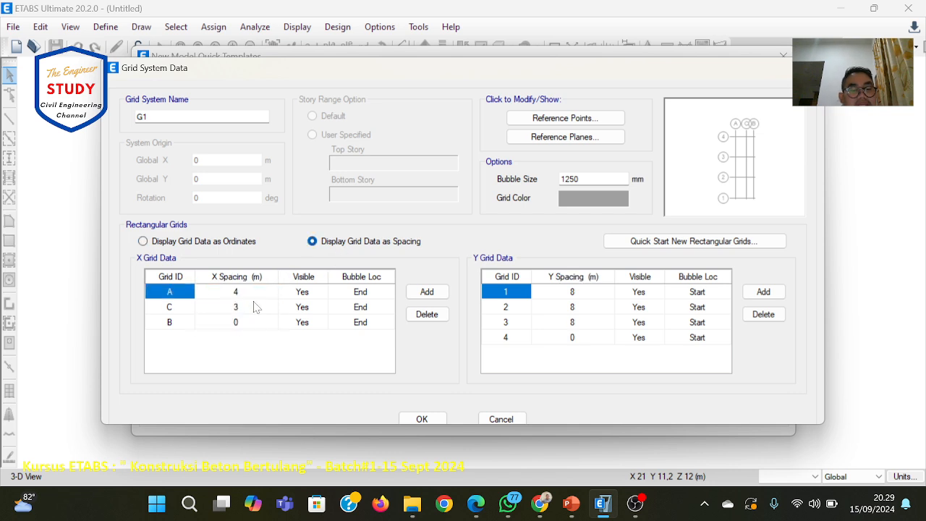
click(572, 503)
scroll(170, 267, up, 2)
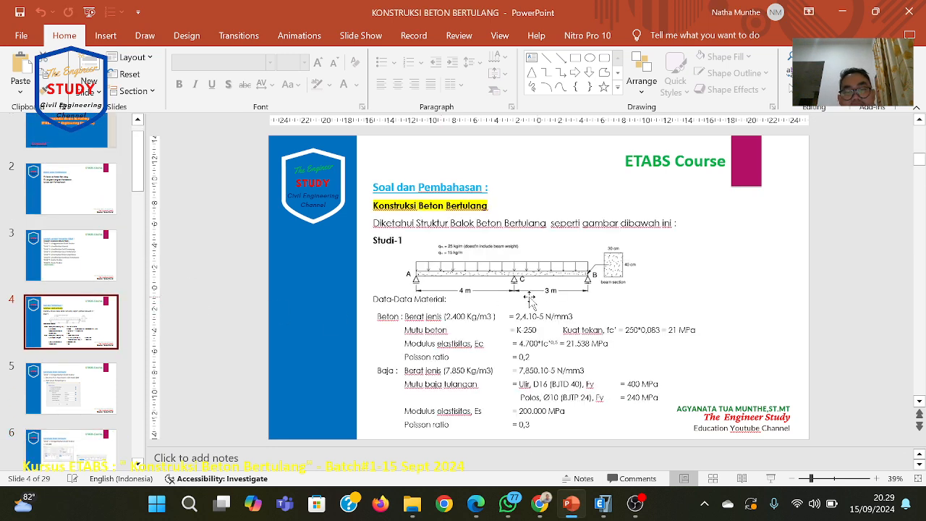
click(602, 504)
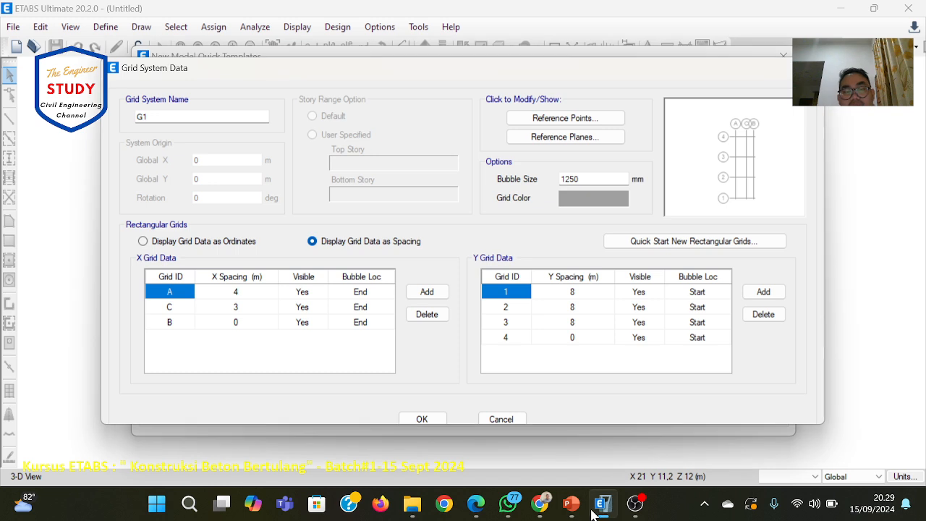
click(222, 248)
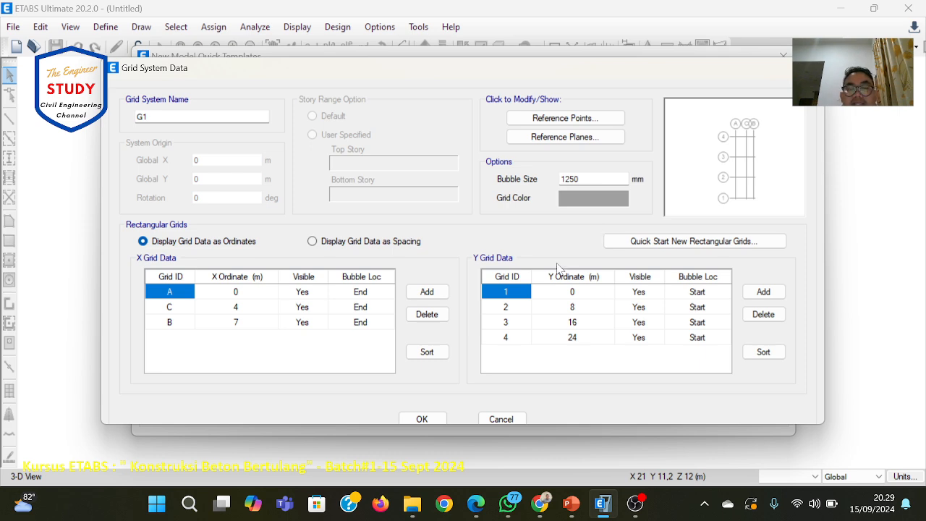
Delete Y grid lines 2, 3 and 4 and accept the grid system data.
drag(505, 313, 702, 340)
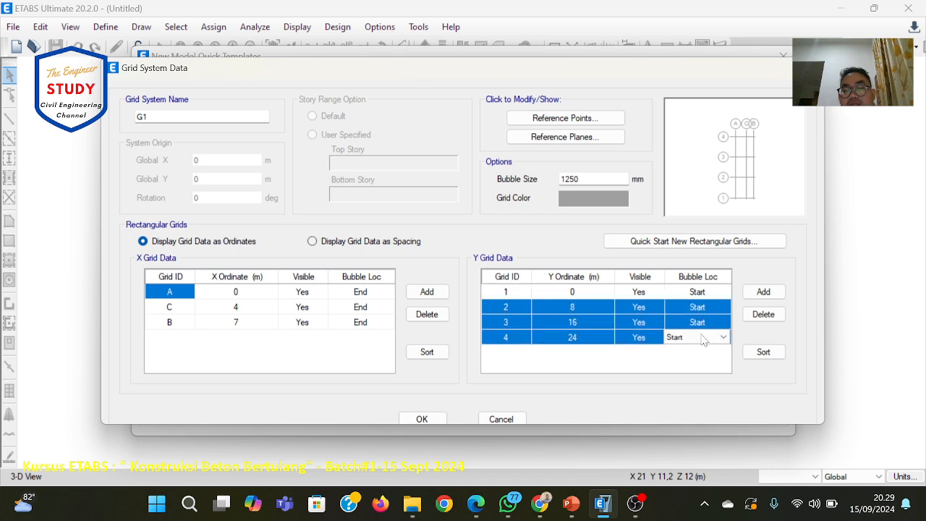
click(763, 314)
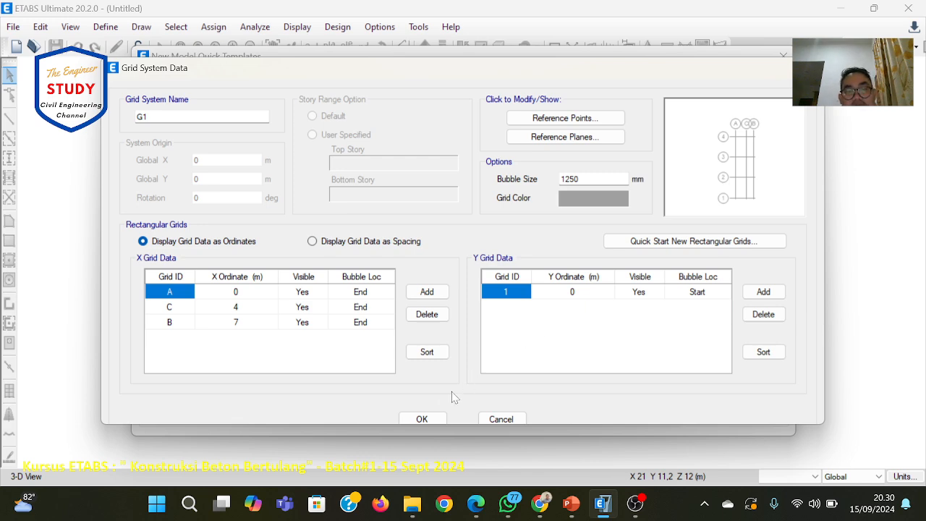
click(421, 419)
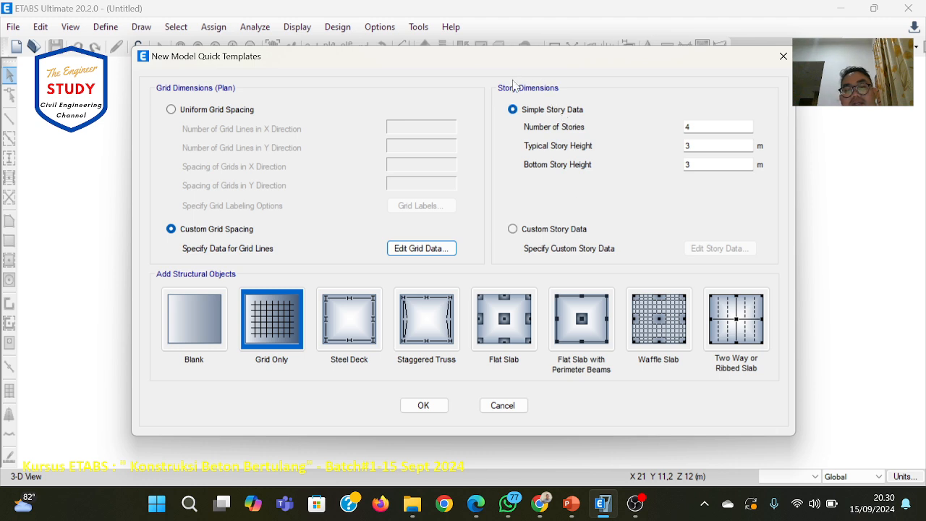
Choose custom story data for the new model and open the story data for editing.
click(513, 229)
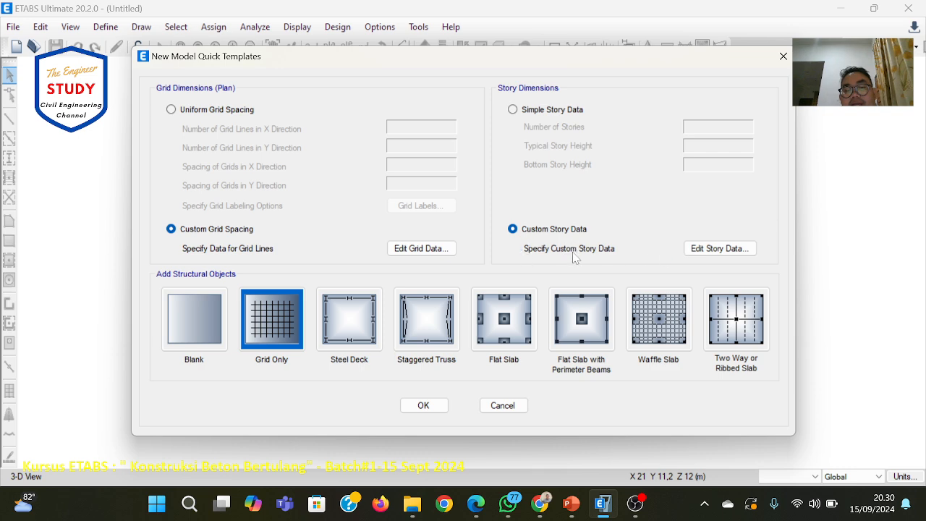
click(702, 253)
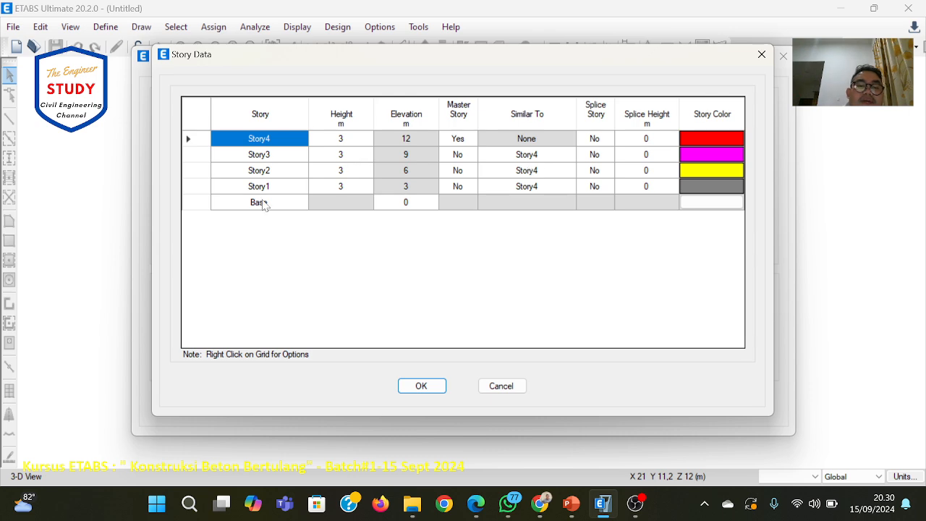
click(255, 139)
drag(257, 140, 720, 172)
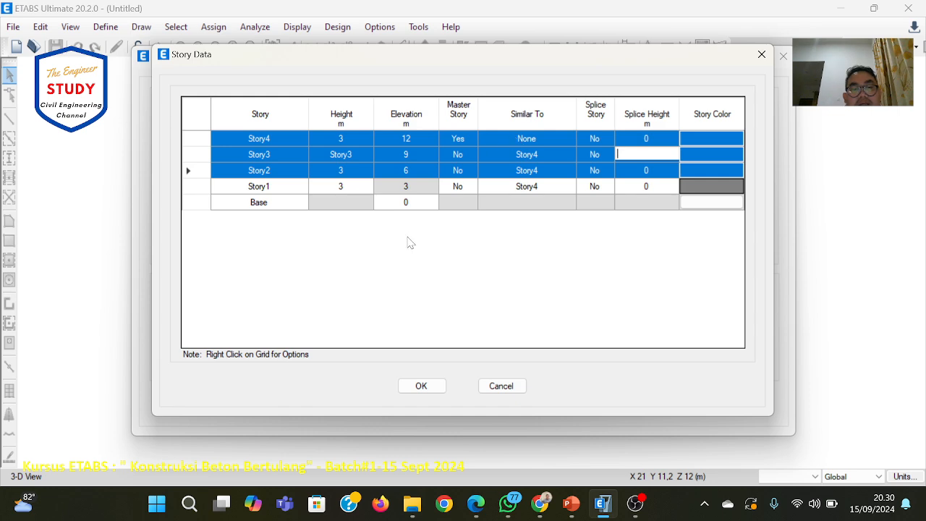
key(ctrl+z)
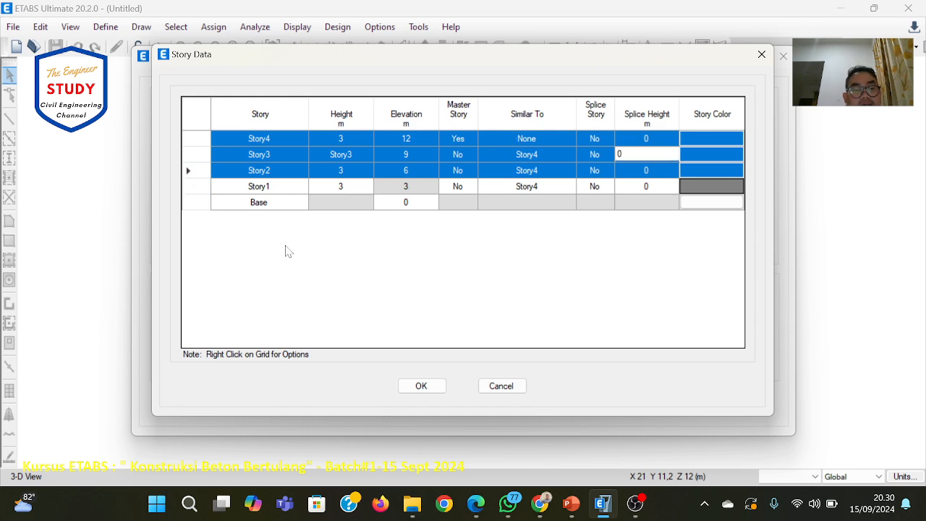
key(Escape)
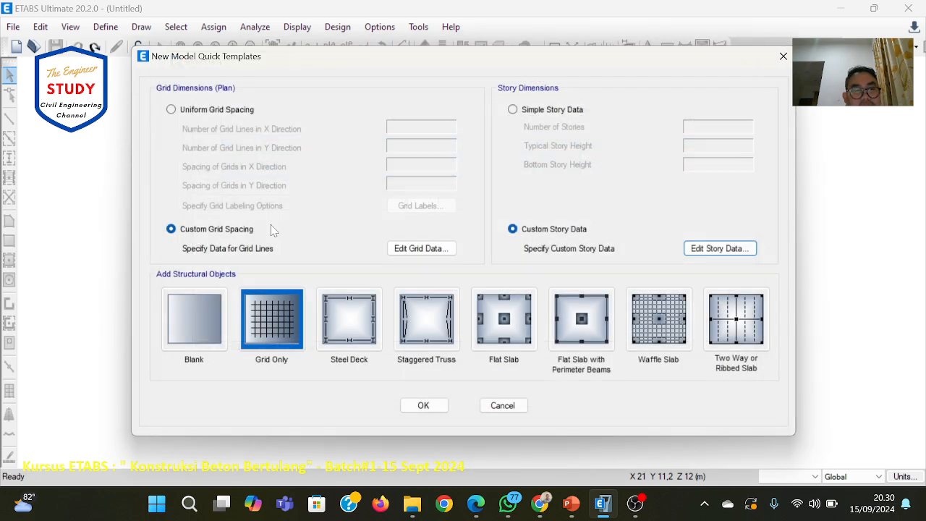
Open the custom story data and delete Story4, Story3 and Story2 along with their existing structure, keeping Story1 and Base.
click(727, 250)
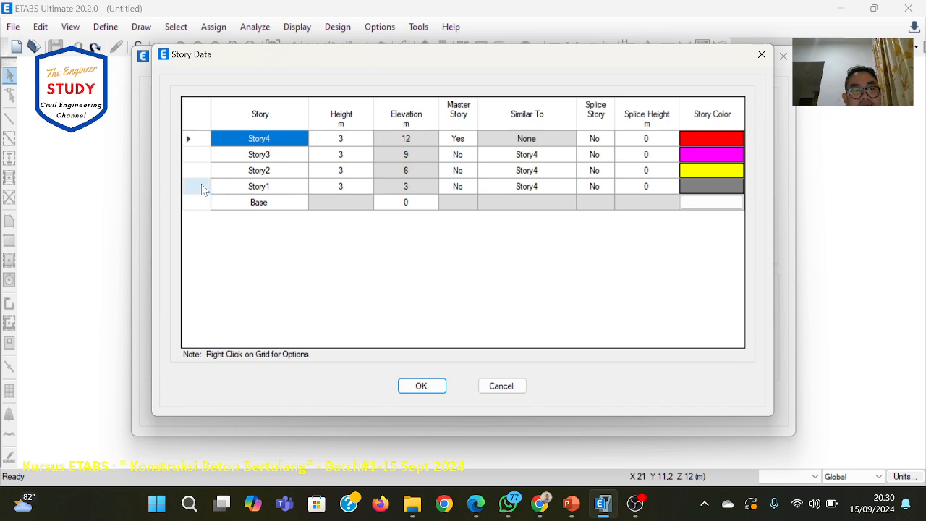
right_click(201, 144)
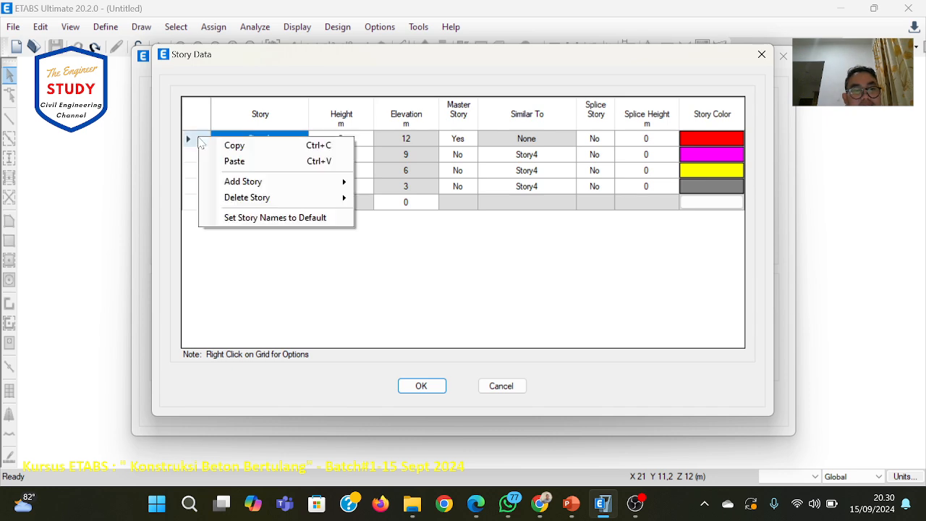
mouse_move(243, 202)
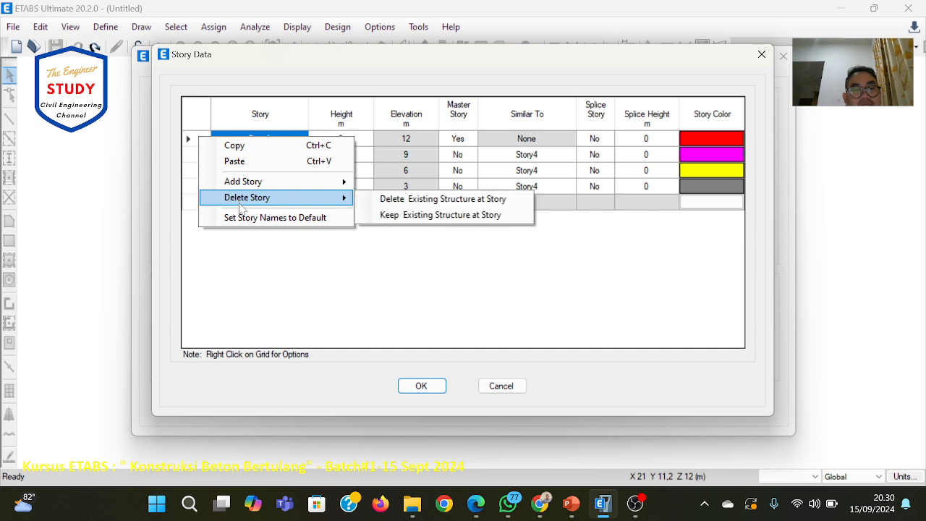
click(405, 200)
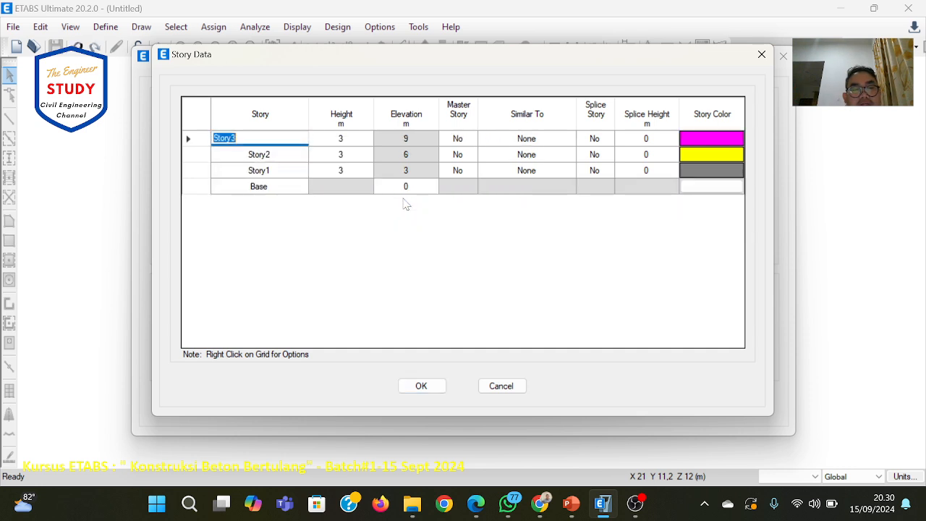
drag(196, 143, 599, 149)
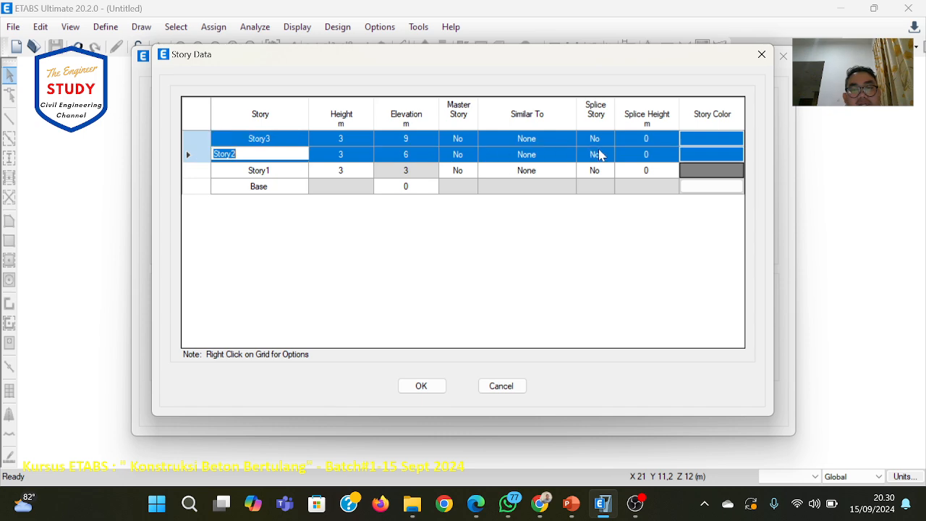
right_click(193, 142)
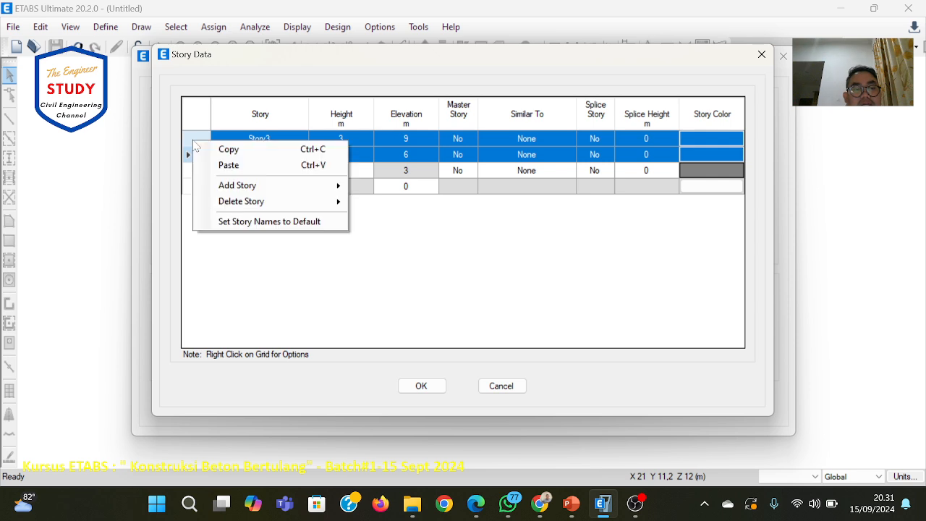
mouse_move(304, 203)
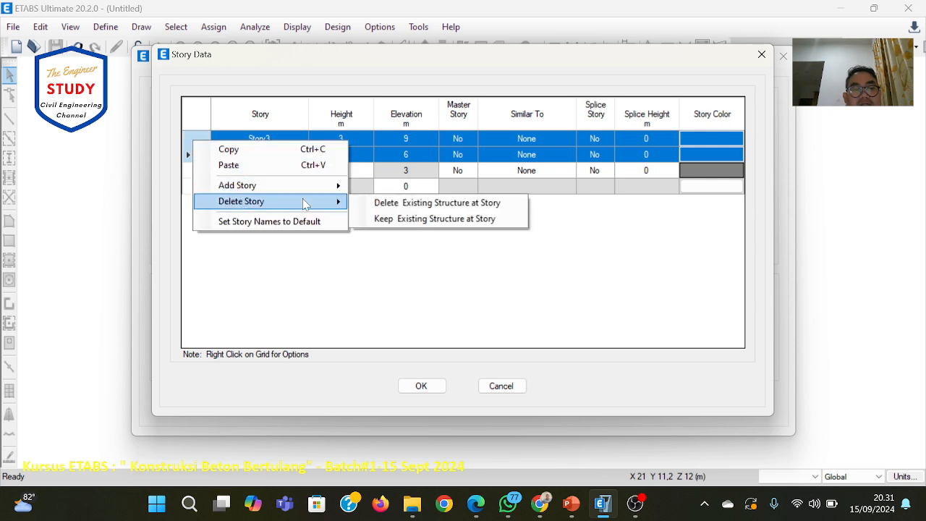
click(410, 204)
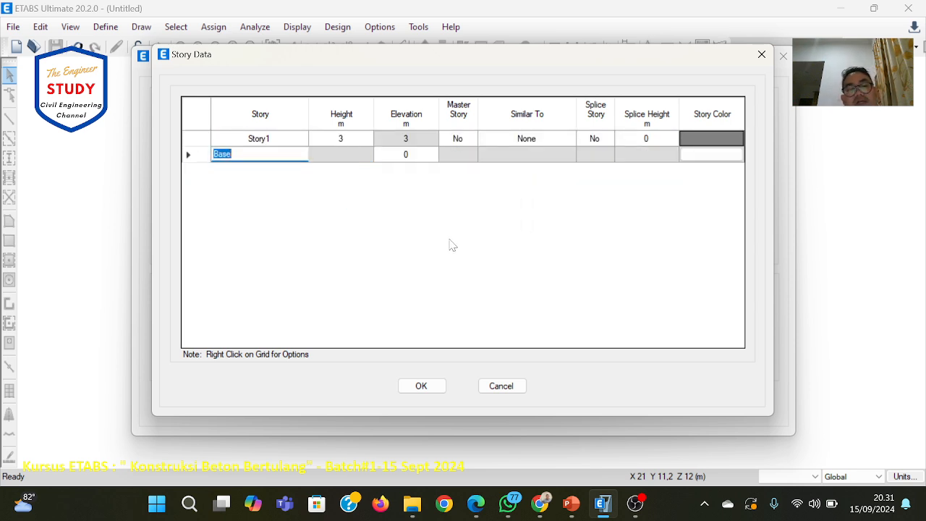
Set the height of Story1 to 1 m, rename the story to 1, and accept the story data.
click(345, 138)
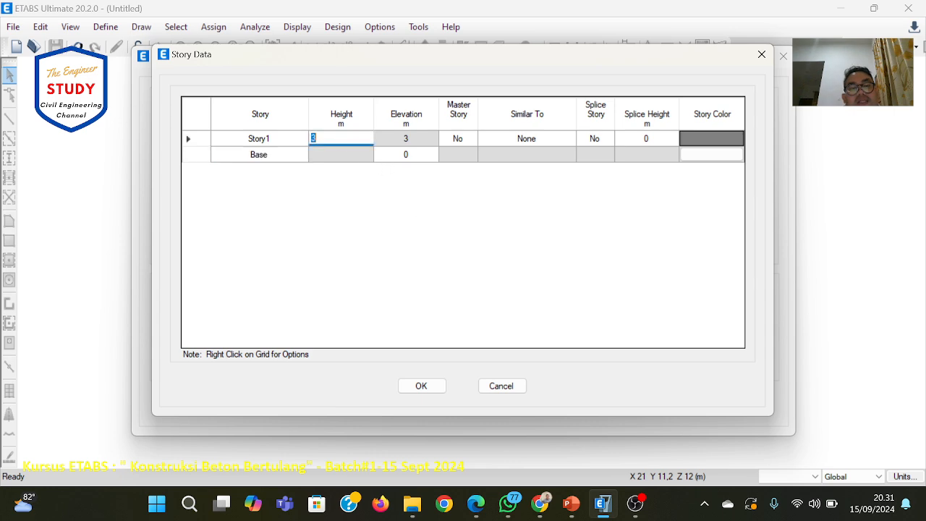
click(465, 161)
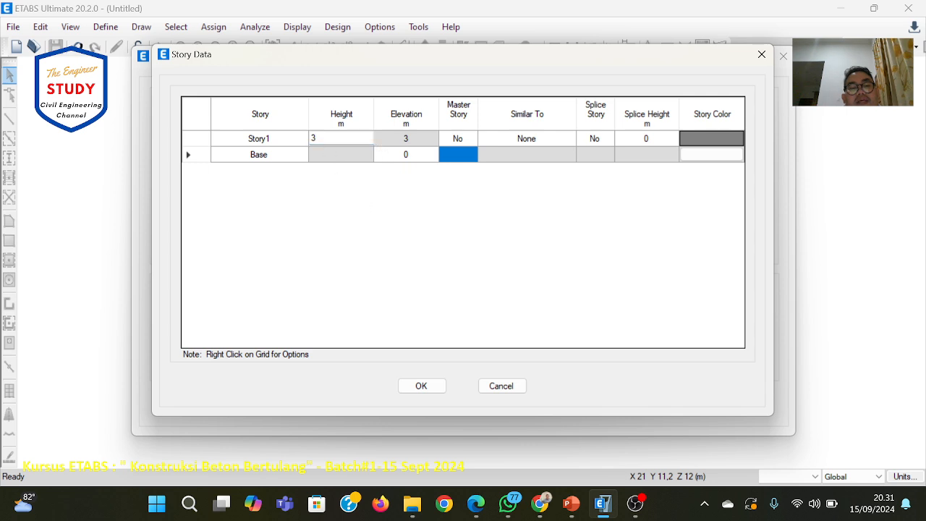
drag(324, 139, 258, 136)
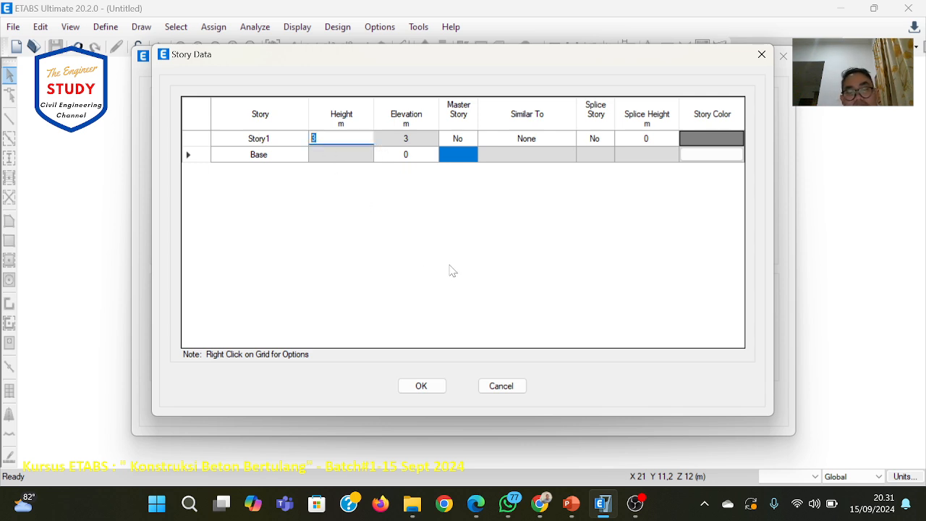
text(1)
click(409, 145)
text(1)
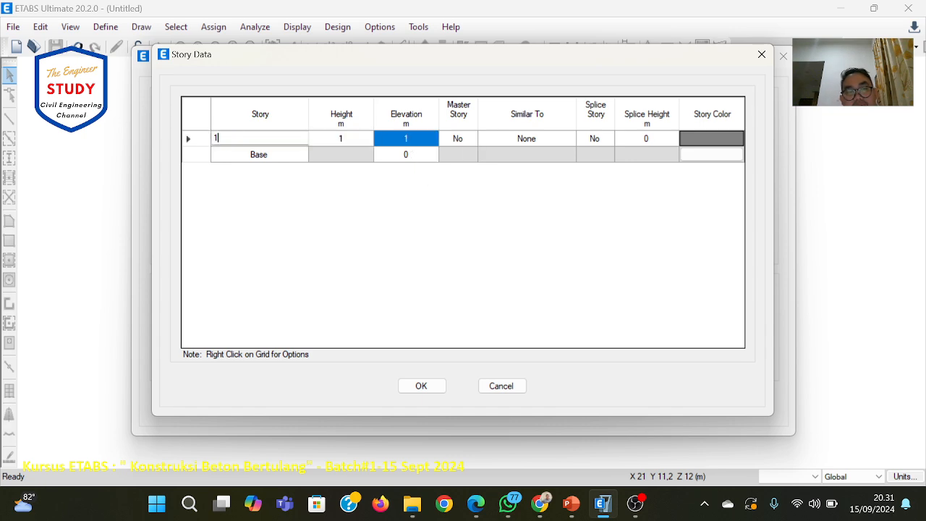
click(420, 187)
click(422, 385)
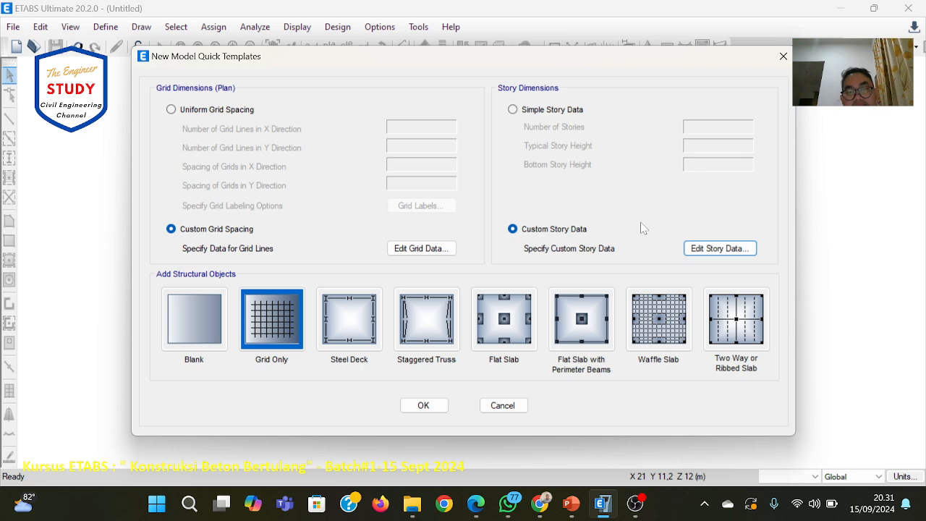
Review the custom story data once more, accept it, and create the grid-only model.
click(695, 246)
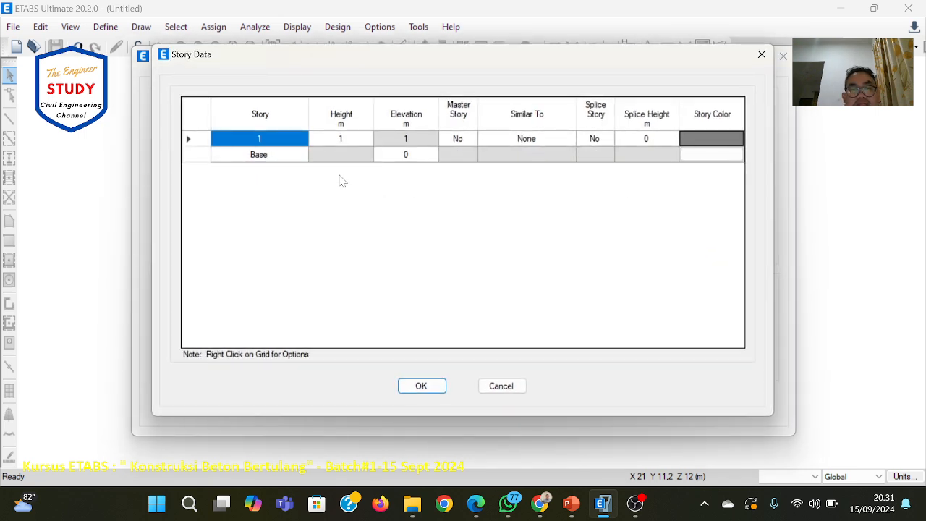
click(272, 142)
click(318, 158)
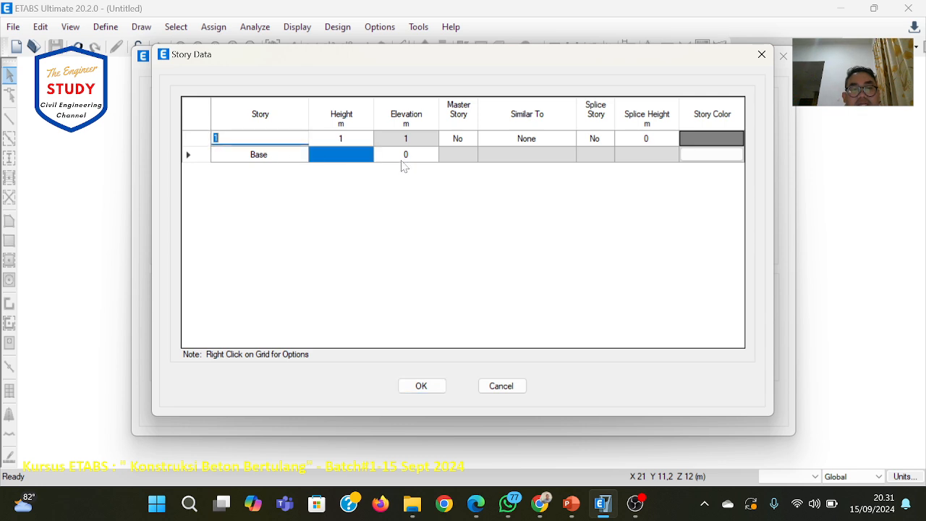
click(416, 139)
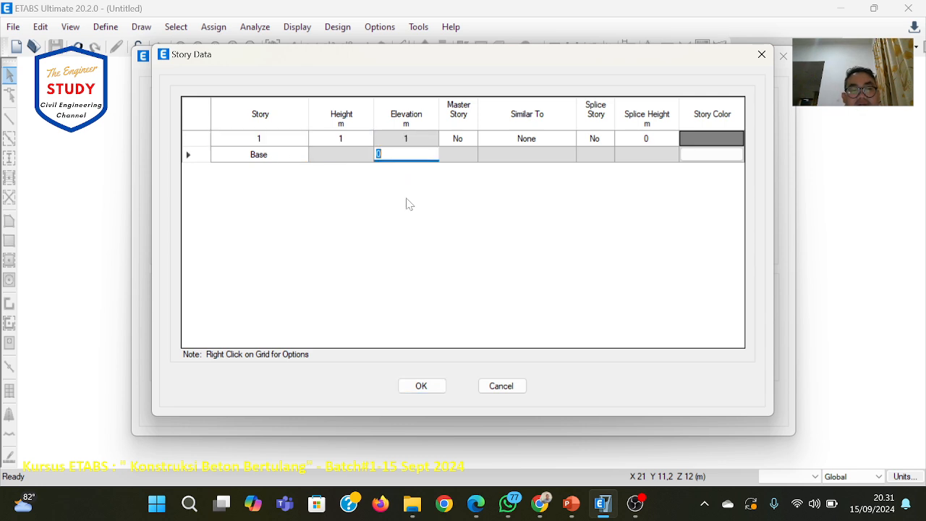
click(421, 385)
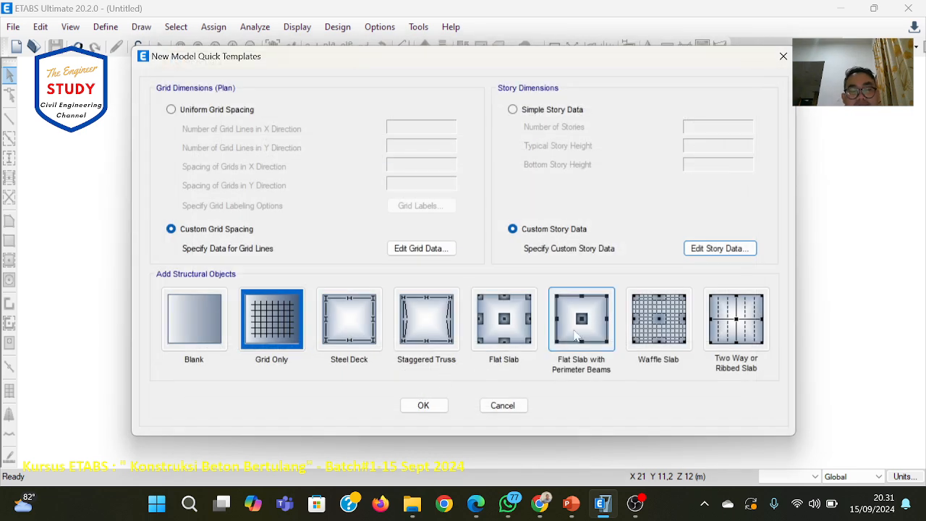
click(425, 415)
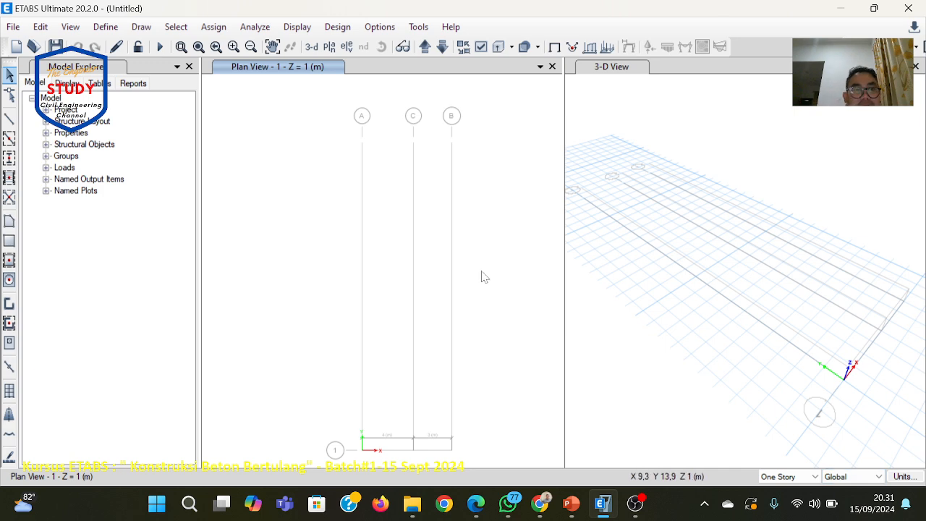
Show the elevation of grid line 1 in place of the plan view and close the Model Explorer.
click(347, 47)
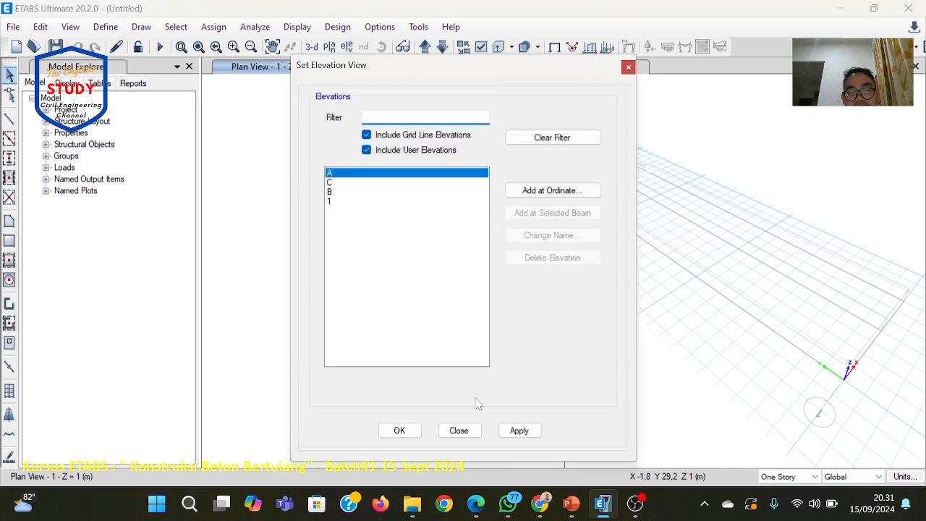
click(334, 202)
click(412, 432)
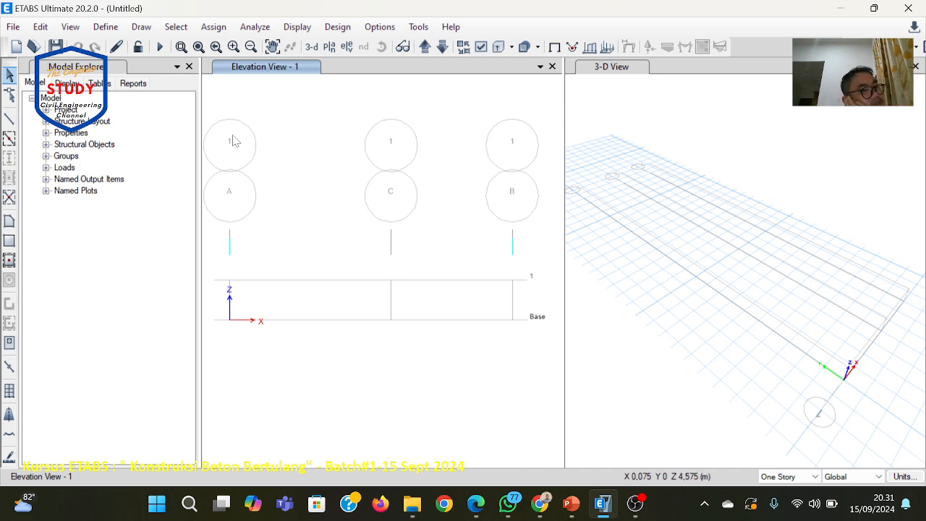
click(189, 66)
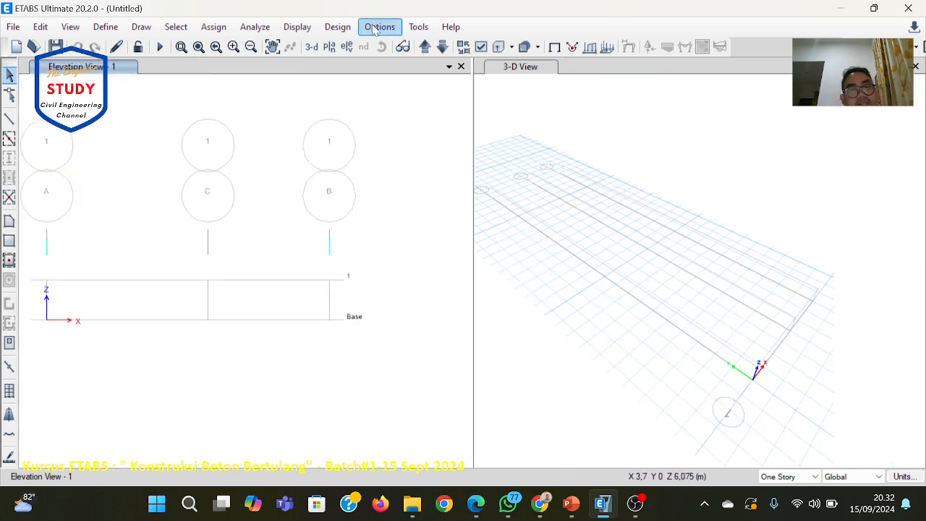
Adjust the zoom of the 3-D view and fit the grid line 1 elevation to its window.
click(199, 46)
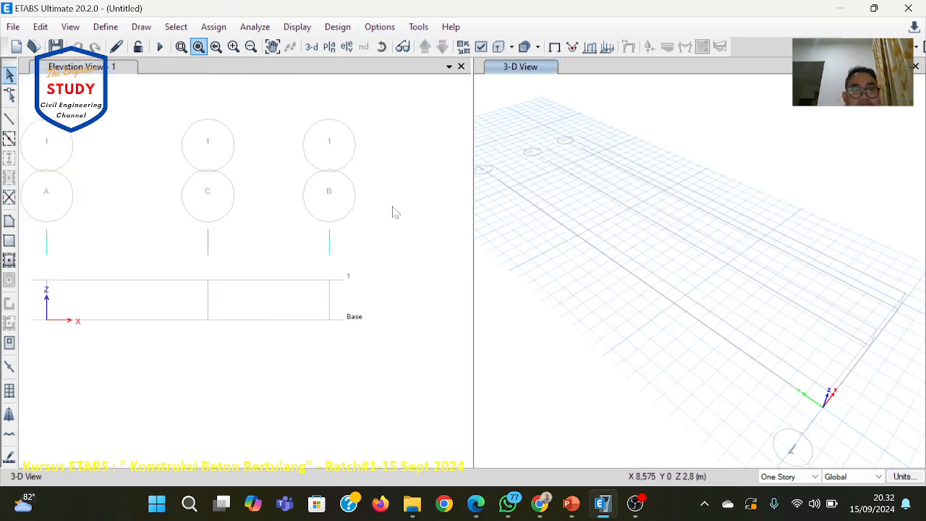
click(539, 157)
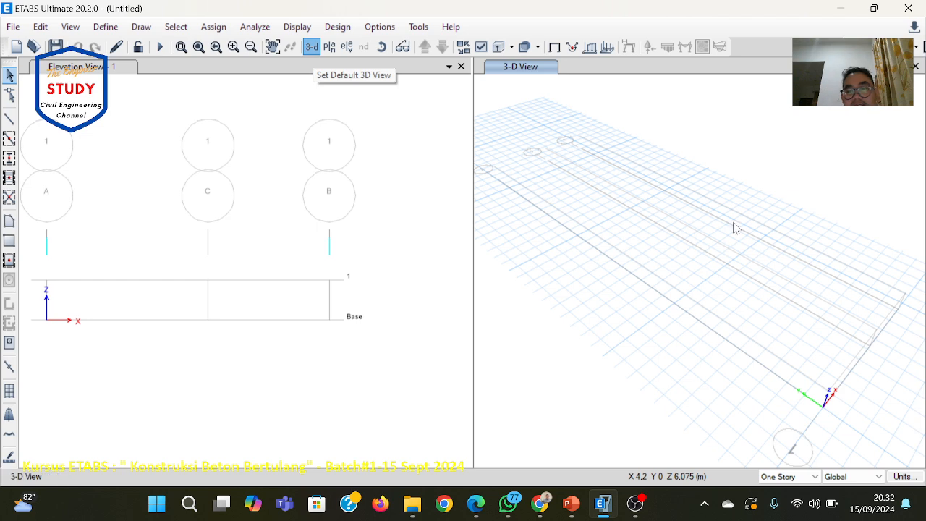
scroll(702, 263, down, 3)
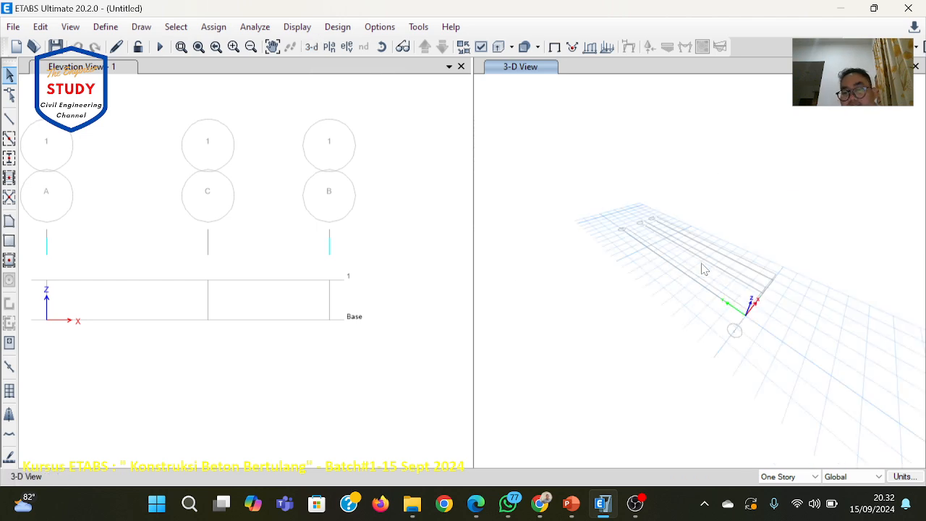
scroll(702, 263, up, 3)
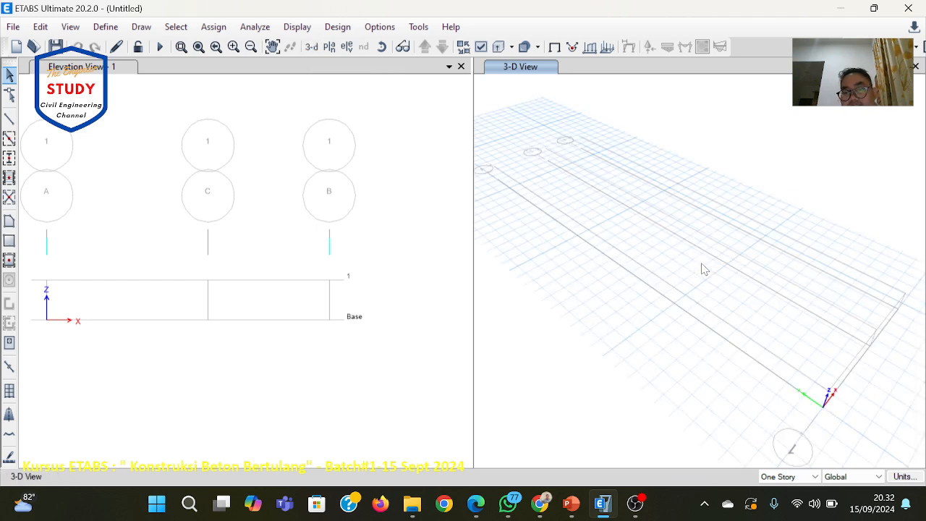
scroll(702, 268, down, 3)
click(365, 215)
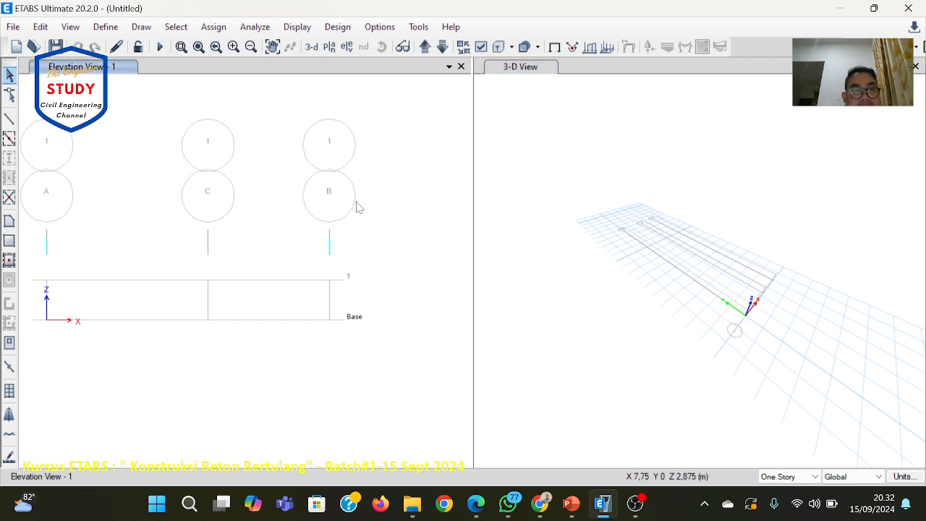
click(198, 47)
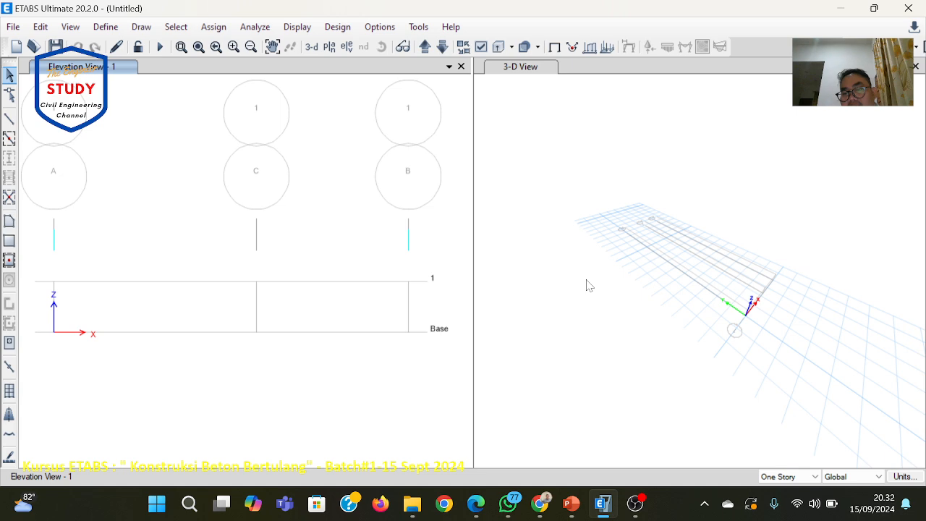
Replace the 3-D view with the Base level plan view, enlarged around the 4 m and 3 m grid spacings.
click(670, 128)
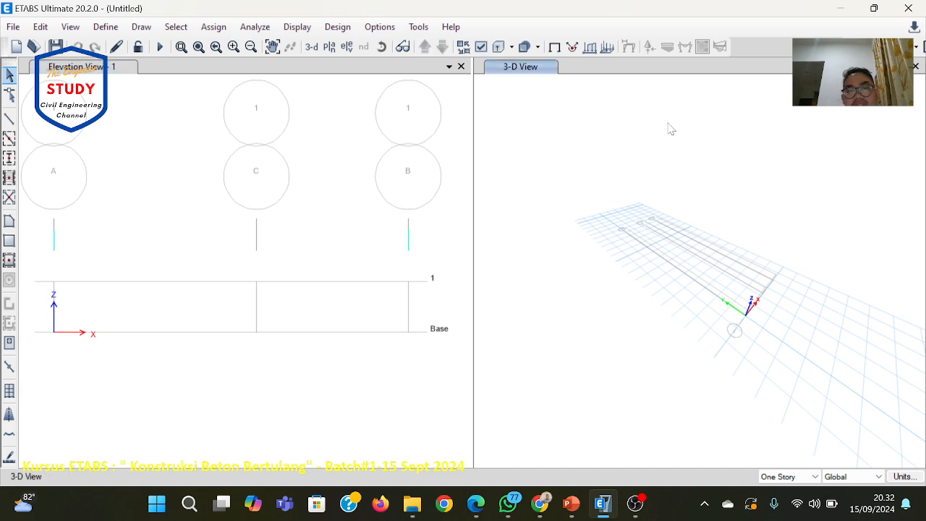
click(329, 46)
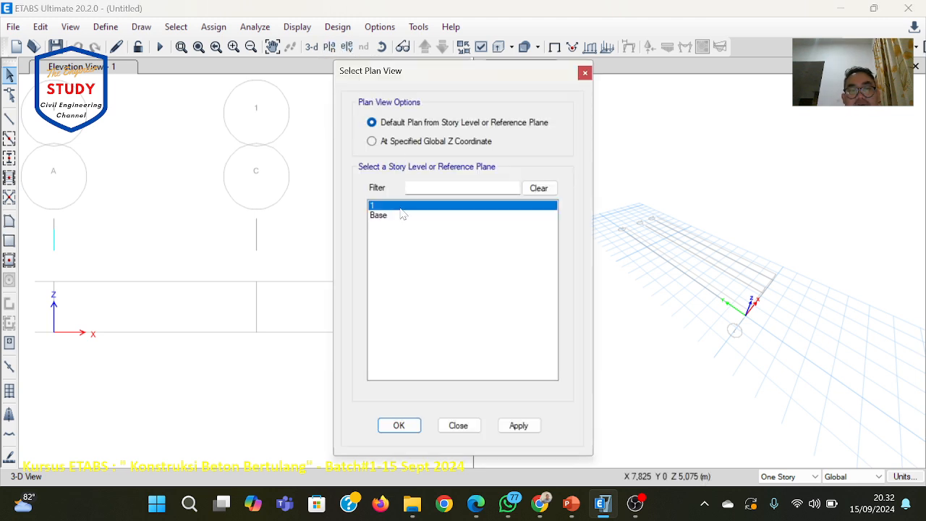
click(393, 215)
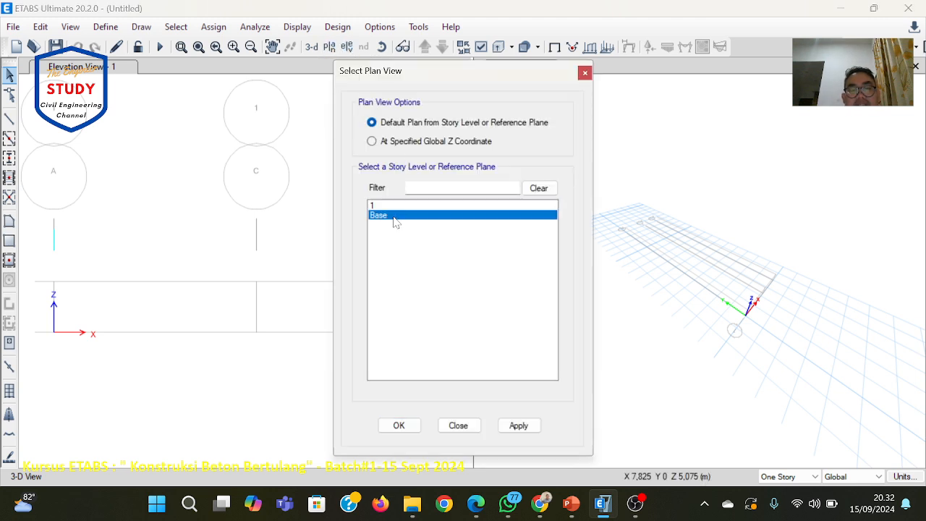
click(398, 427)
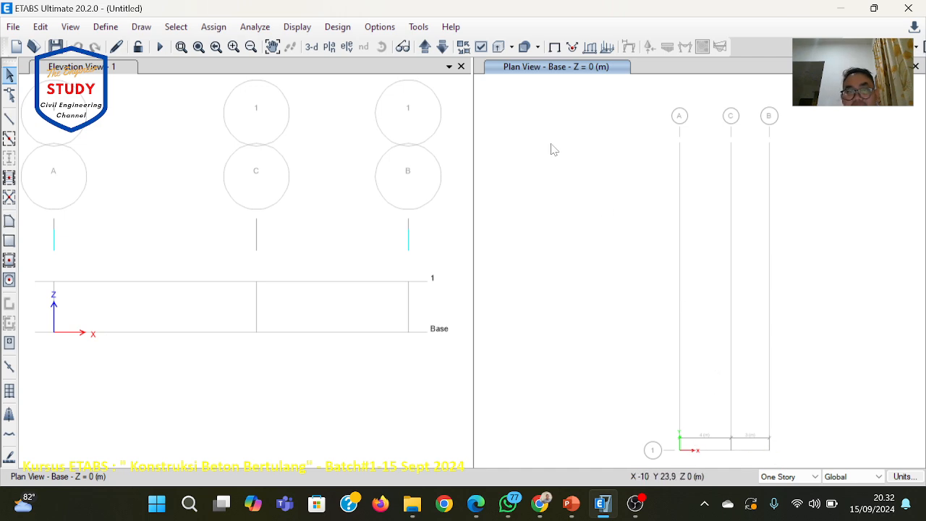
scroll(633, 196, down, 3)
scroll(732, 301, down, 5)
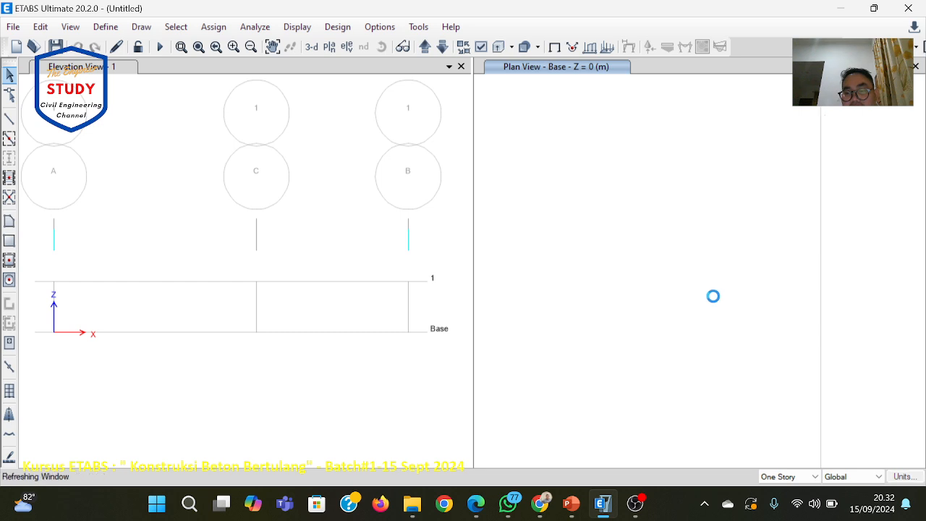
scroll(724, 351, up, 4)
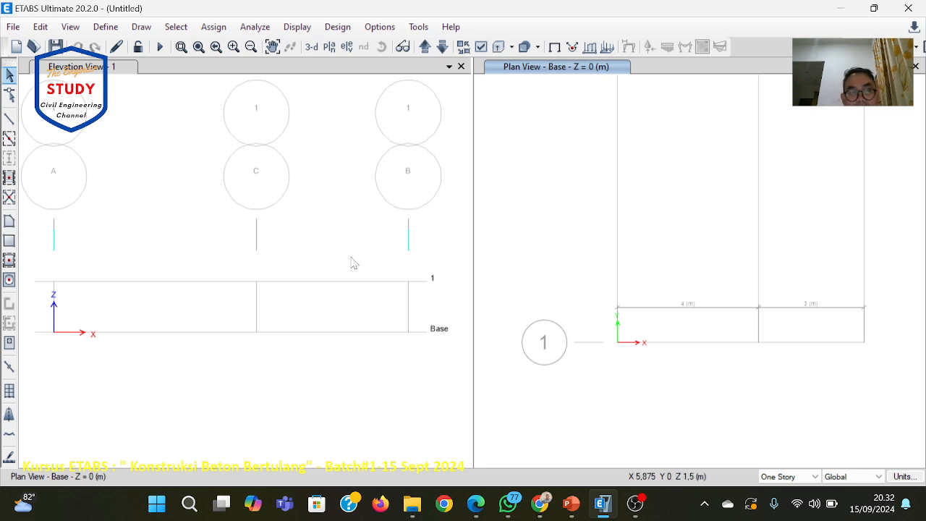
Save the model in the MODUL 2 folder under the file name "Studi 1 Konstruksi Beton Bertulang".
click(13, 26)
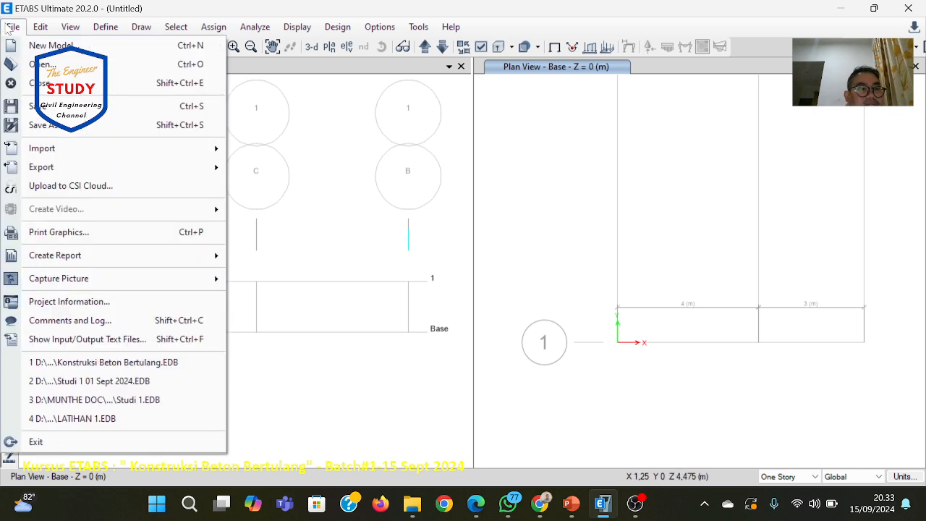
click(34, 133)
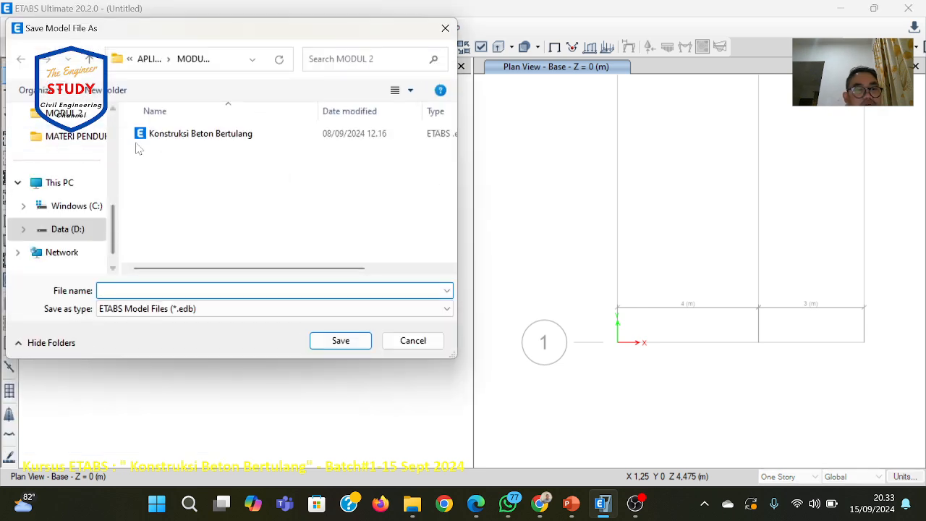
click(201, 134)
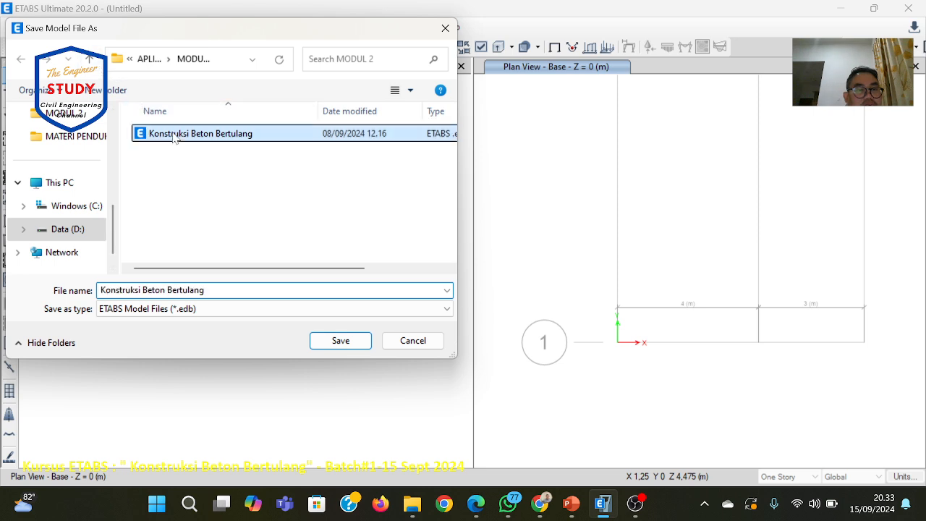
click(205, 290)
double_click(206, 290)
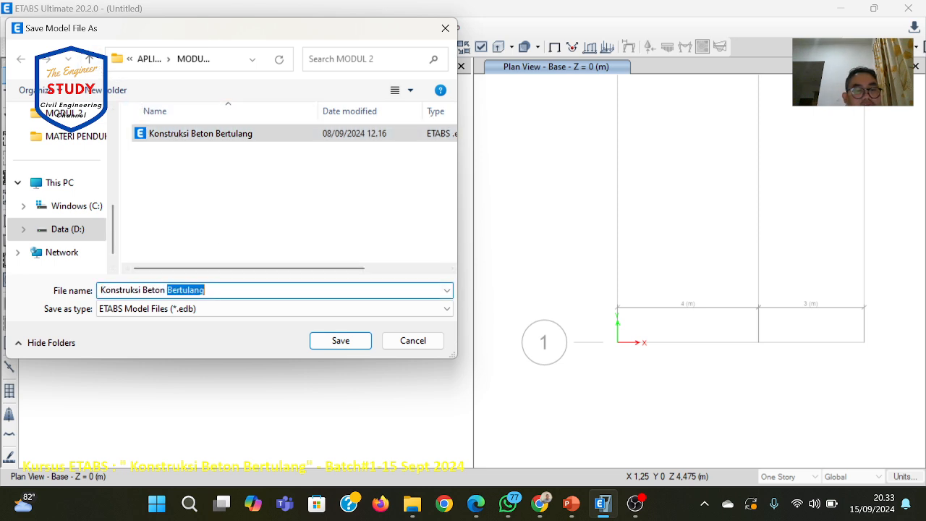
click(205, 291)
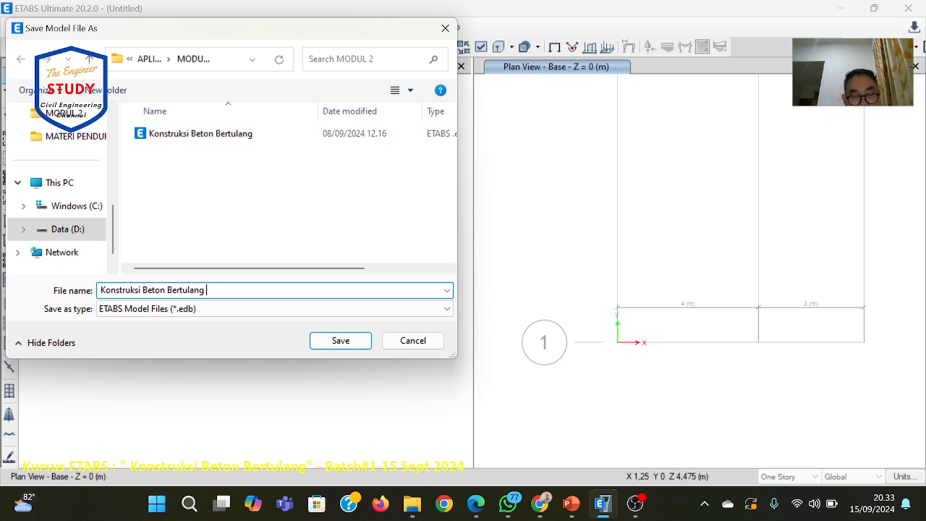
text(St)
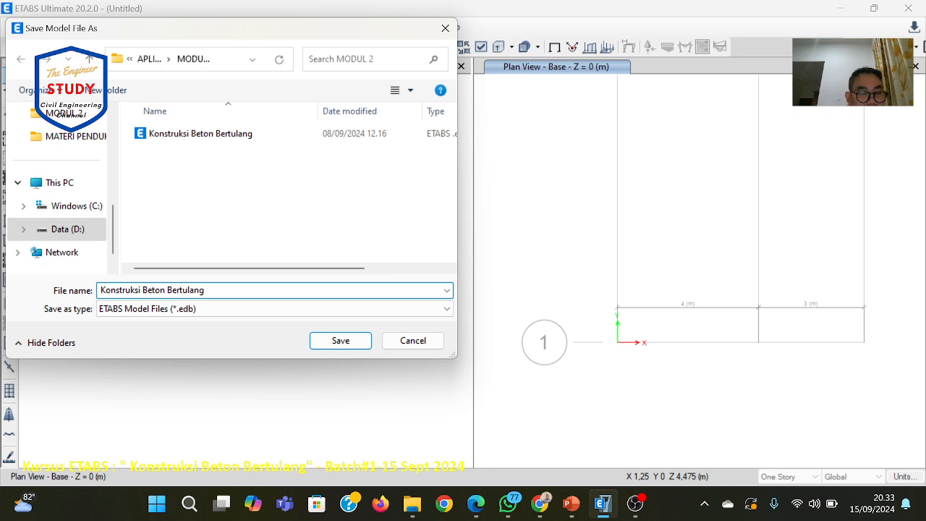
click(101, 290)
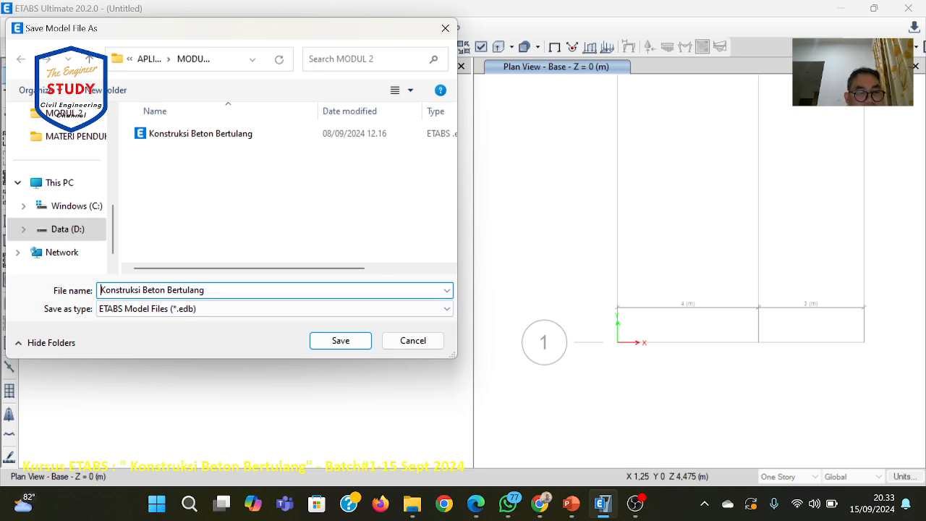
text(Studi)
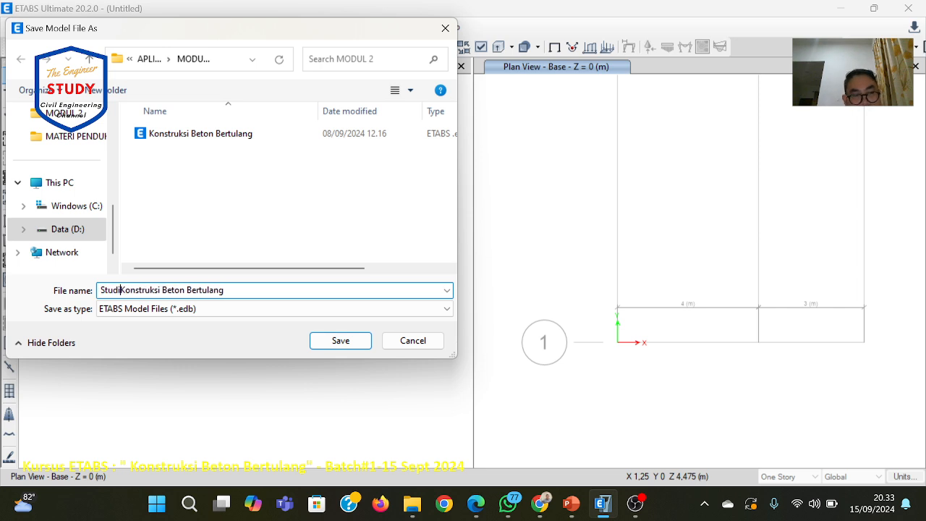
text( 1)
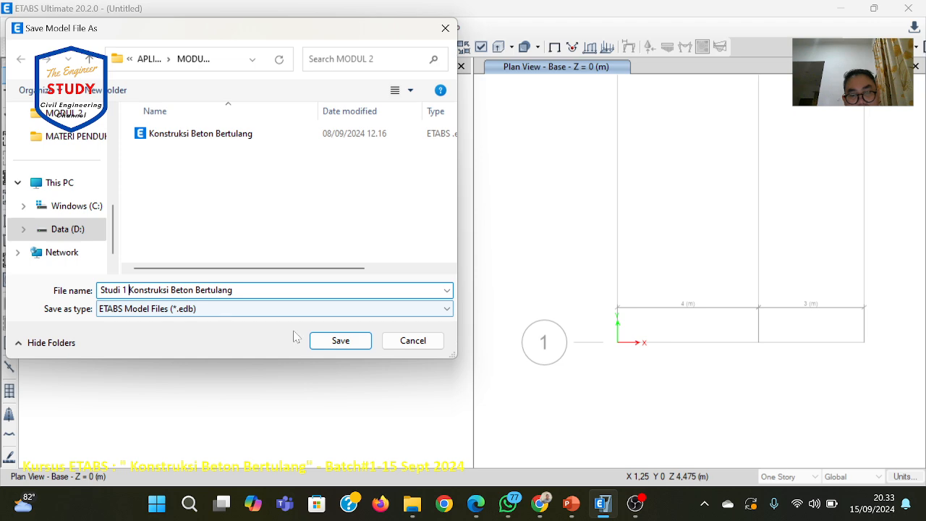
click(332, 346)
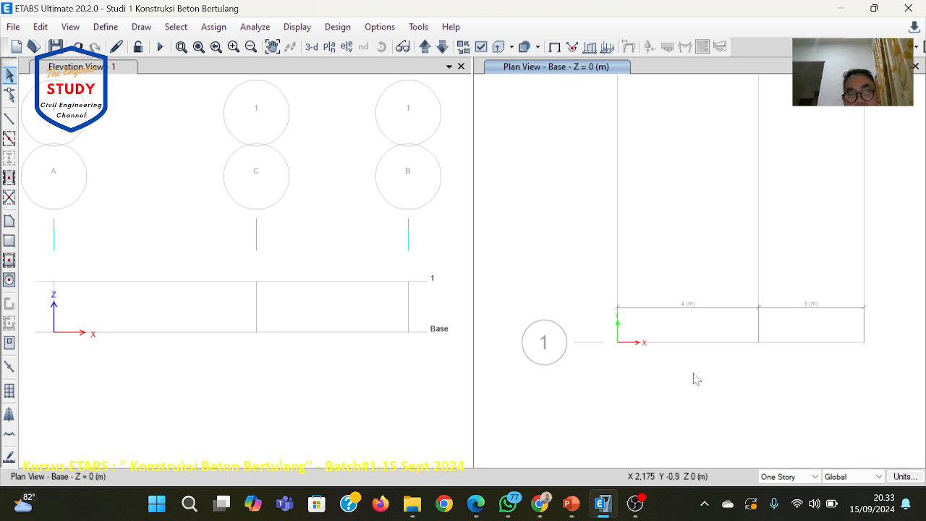
Switch to PowerPoint and review the TAHAP 2 slides on defining the concrete and rebar materials.
click(572, 504)
key(Page_Down)
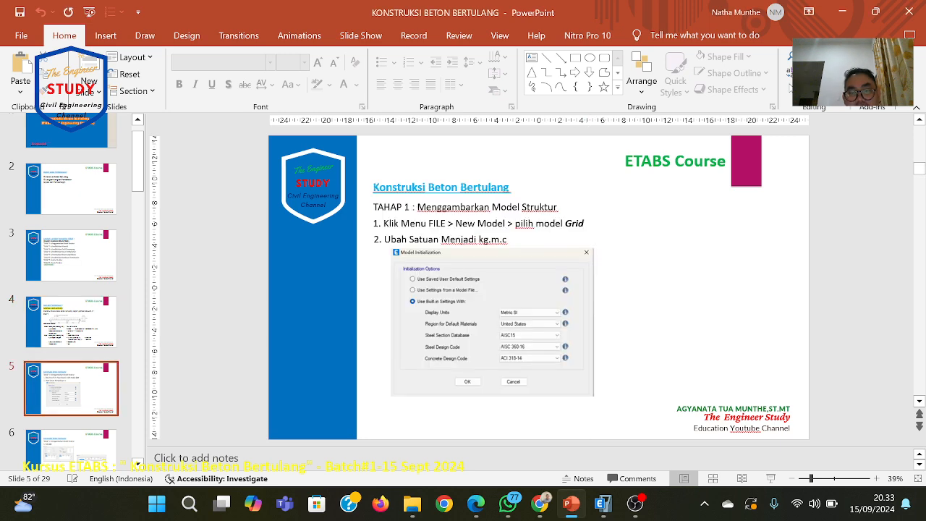
key(Page_Down)
key(Page_Down)
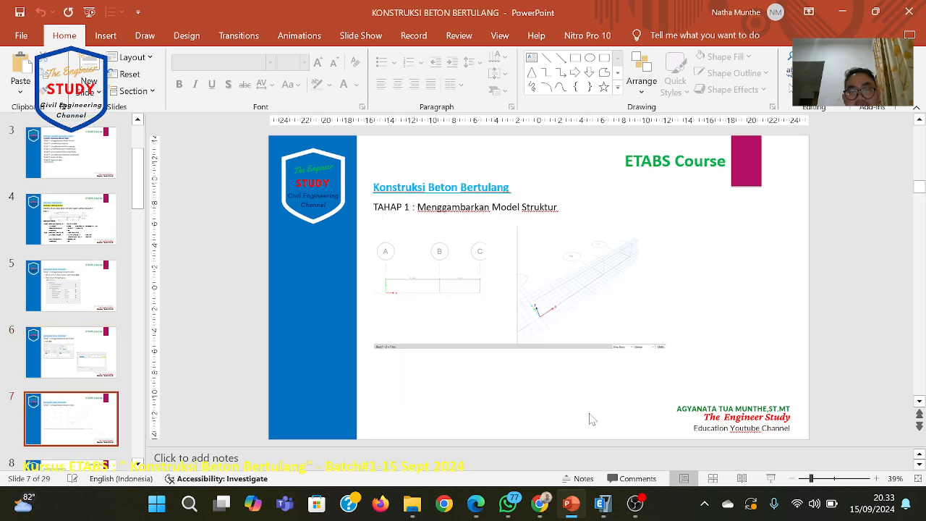
key(Page_Down)
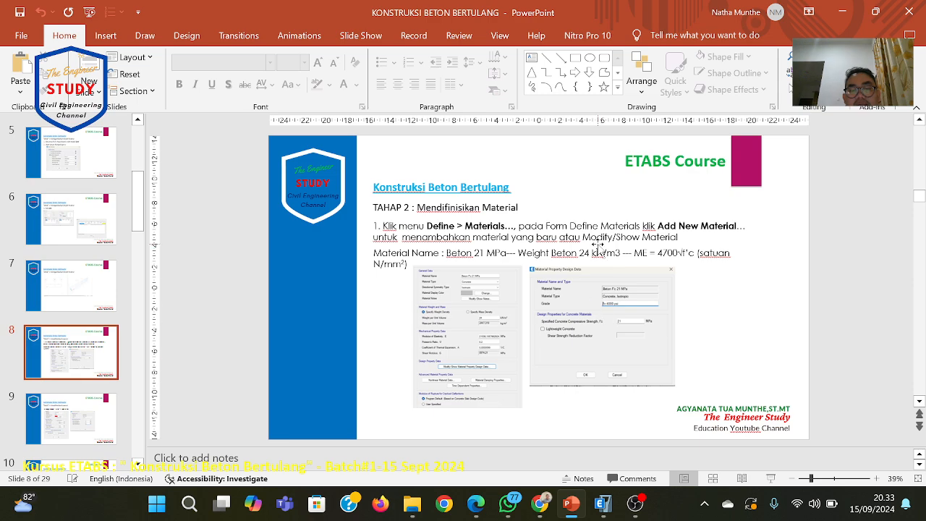
click(770, 478)
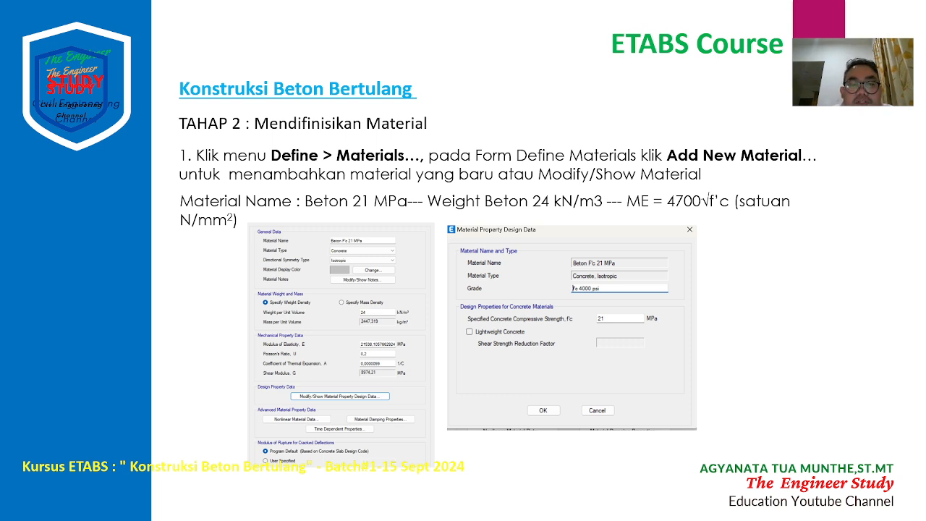
key(Right)
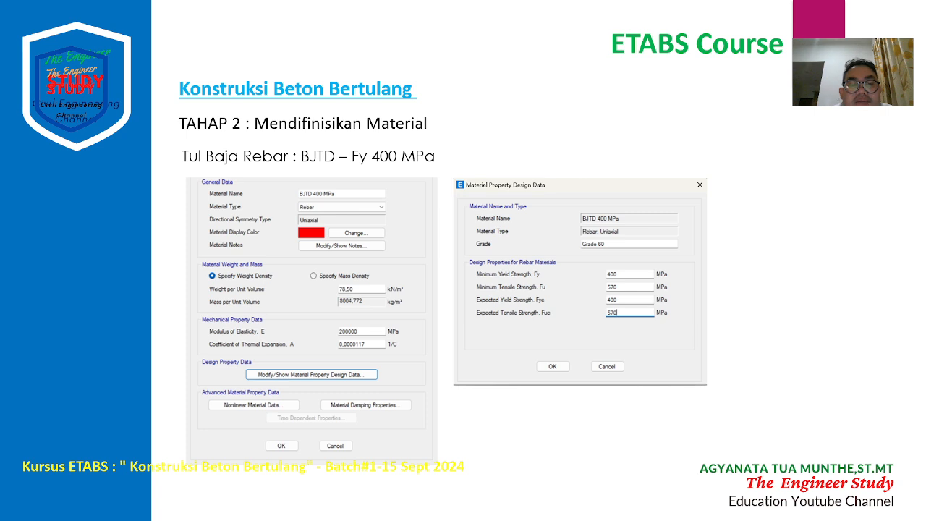
key(Right)
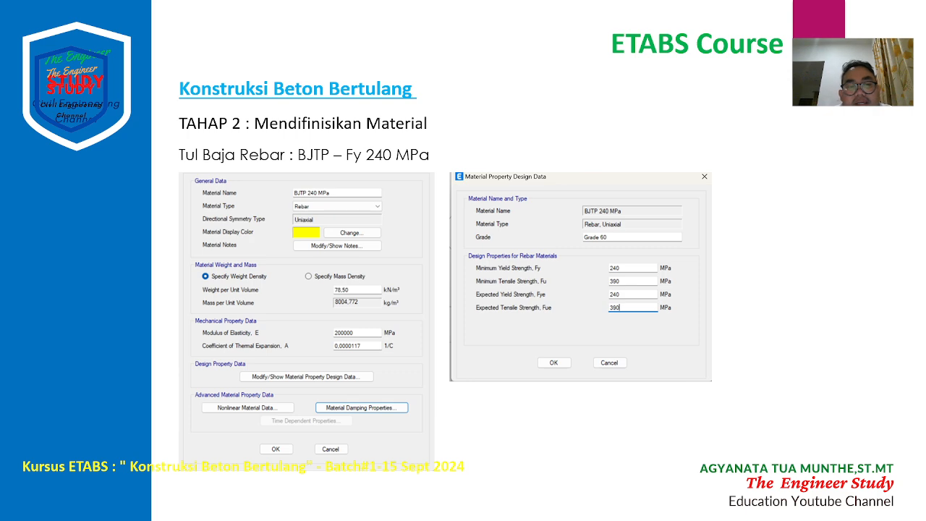
key(Left)
key(Left)
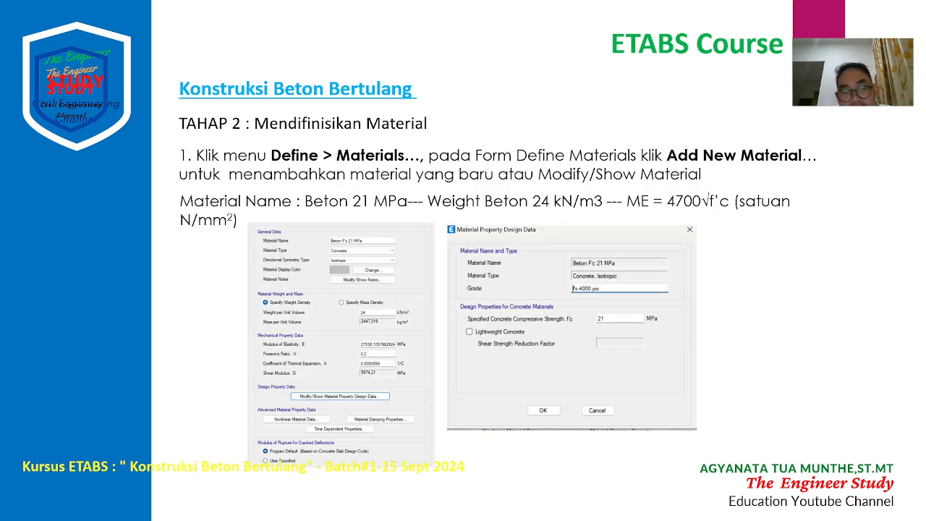
key(Escape)
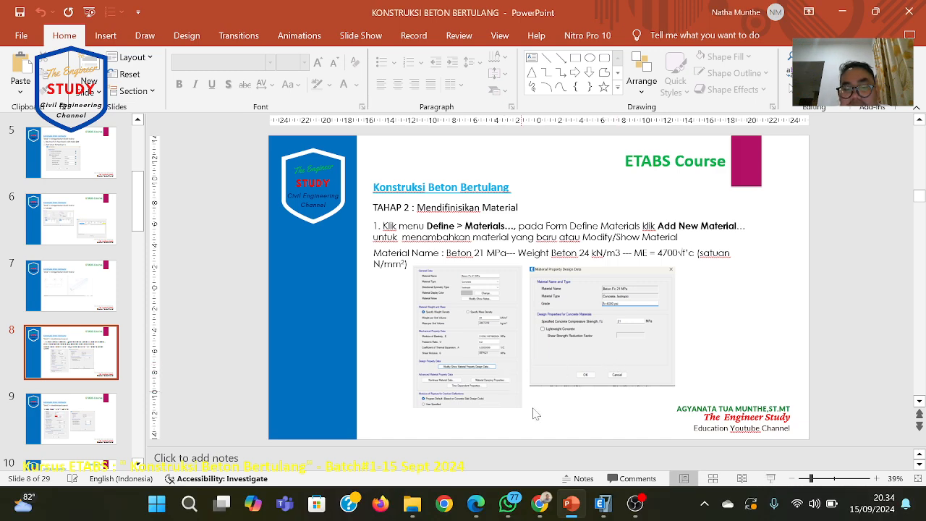
Return to ETABS and create a new material as a copy of 4000Psi in the material definitions.
click(601, 505)
click(602, 508)
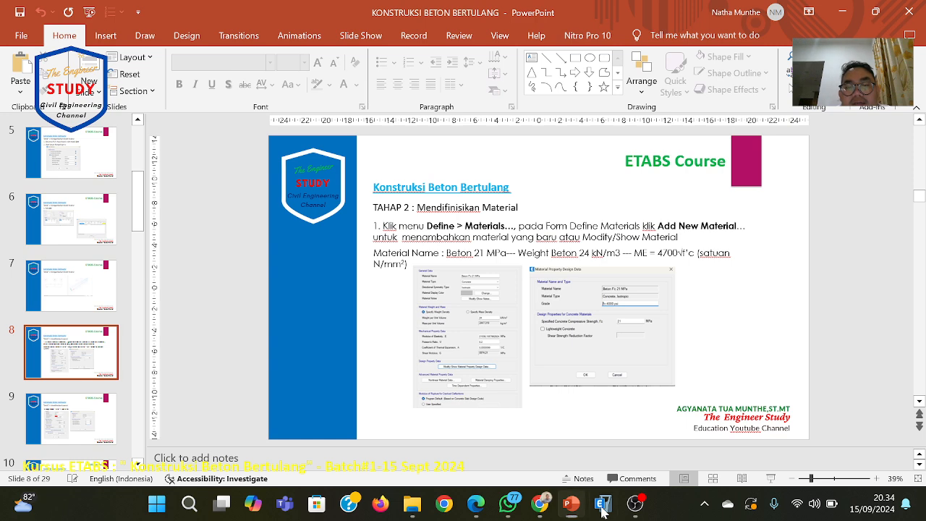
click(603, 507)
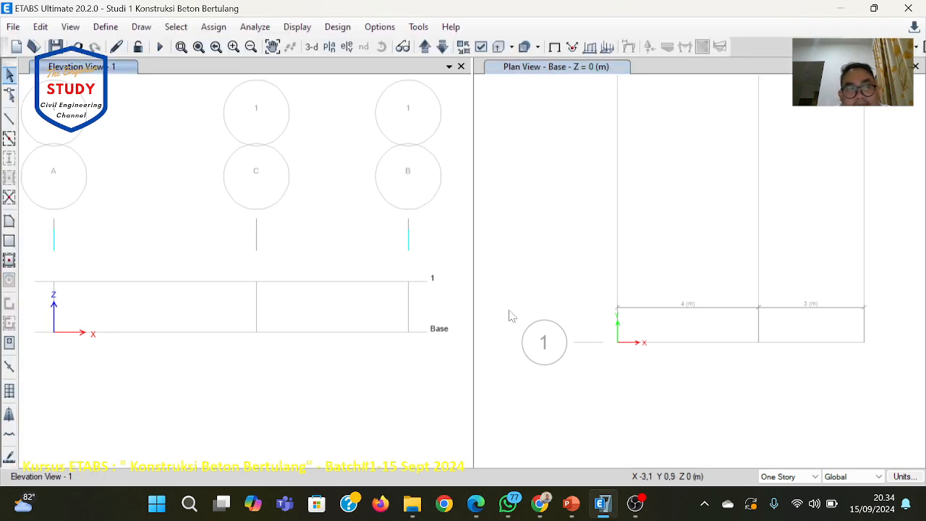
click(106, 28)
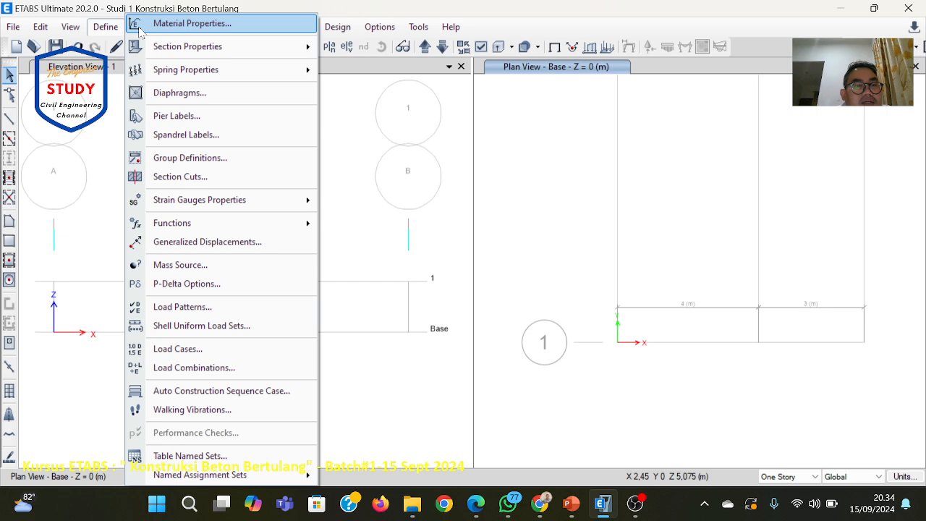
click(166, 24)
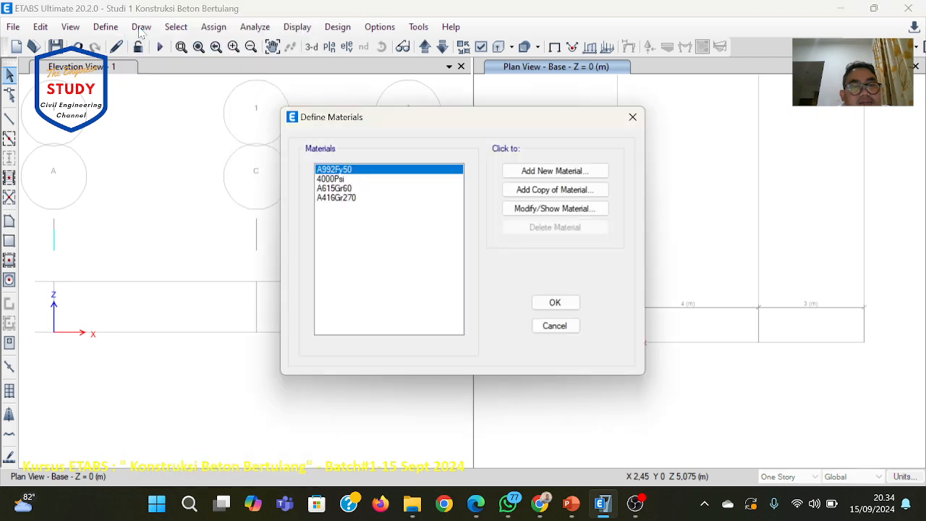
click(355, 179)
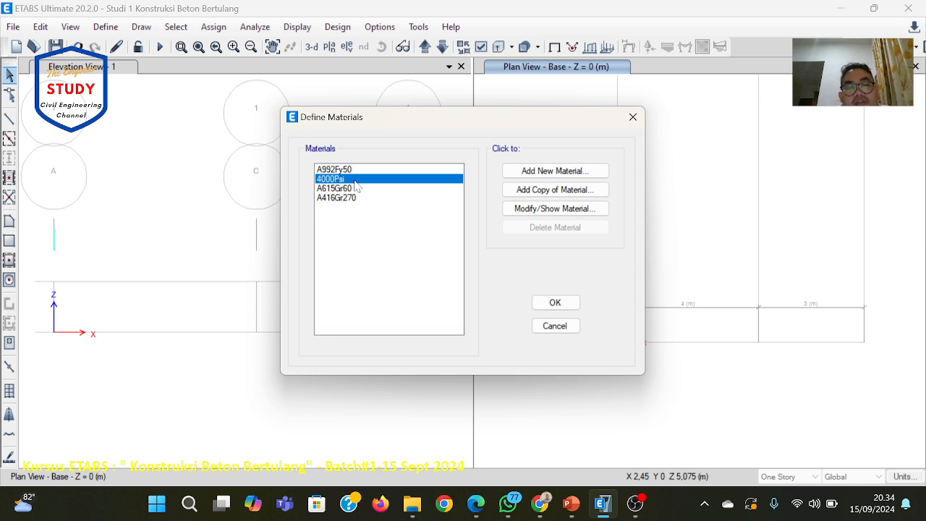
click(543, 191)
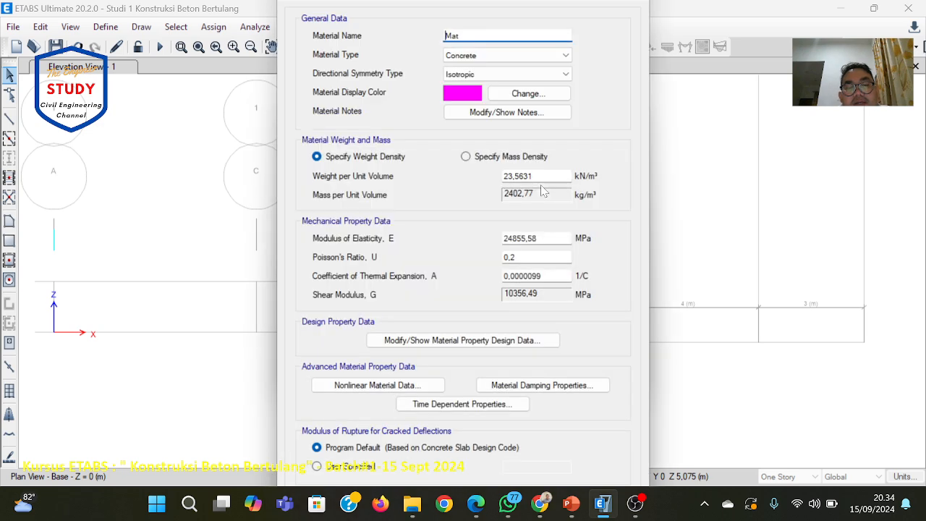
text(Mat)
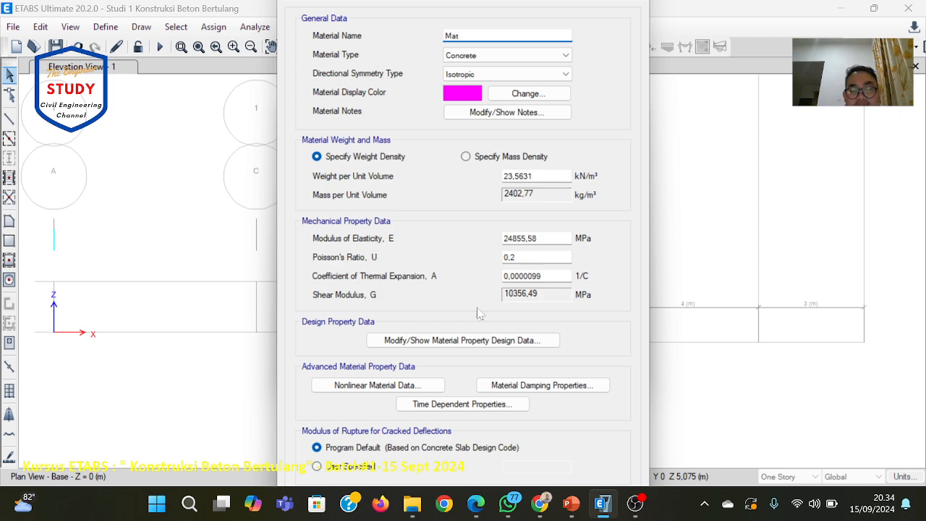
Check the concrete material slide in PowerPoint and name the copied material "Beton F'c 21 MPa" in ETABS.
click(569, 506)
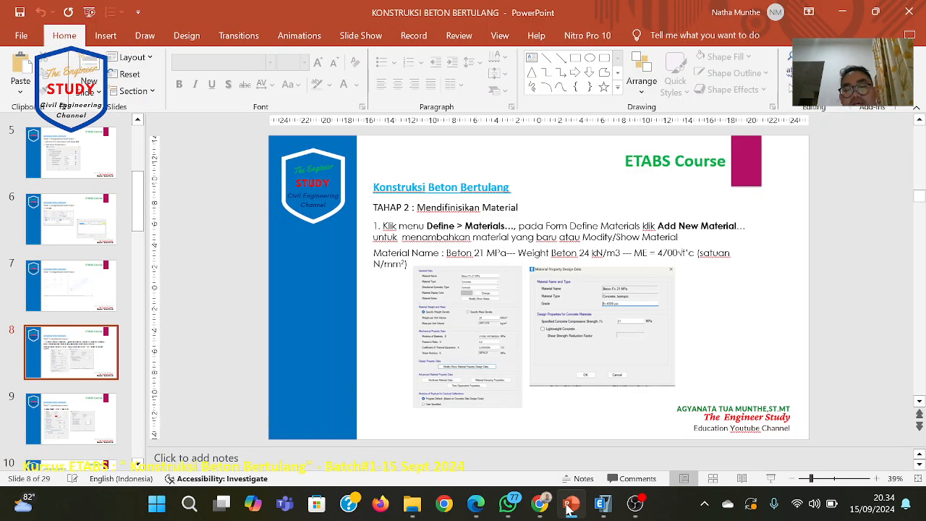
click(771, 478)
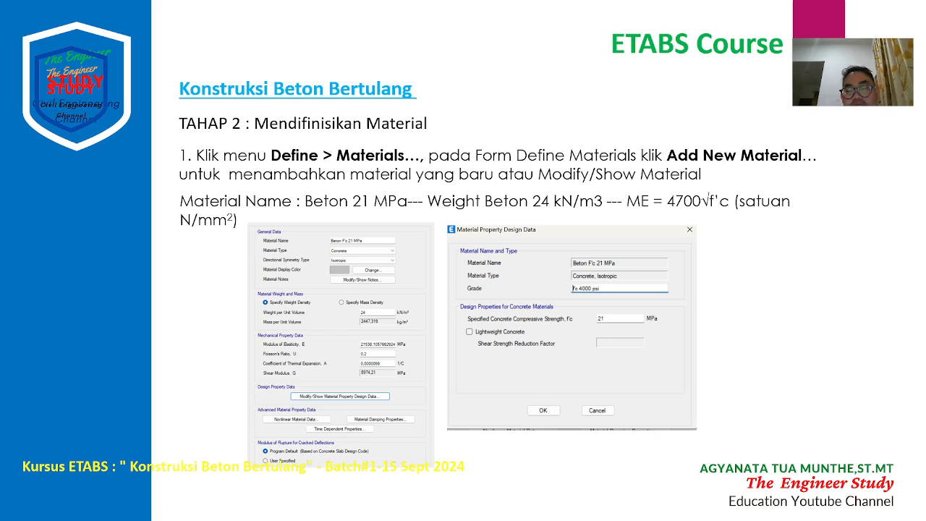
key(Escape)
click(601, 504)
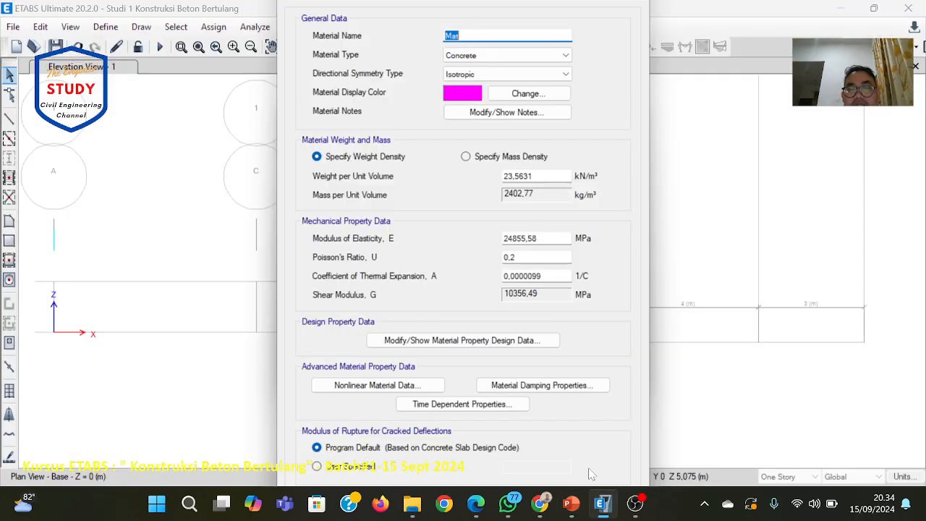
key(BackSpace)
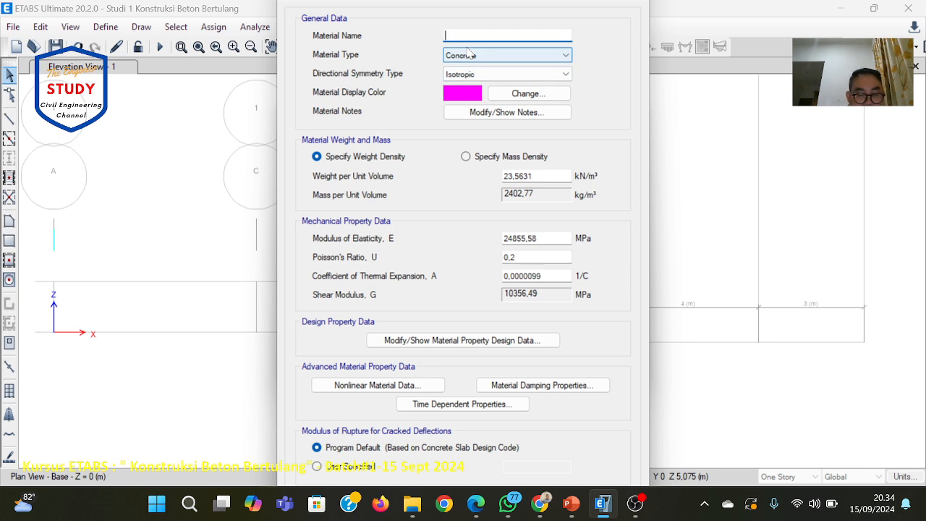
text(Beton F'c 21)
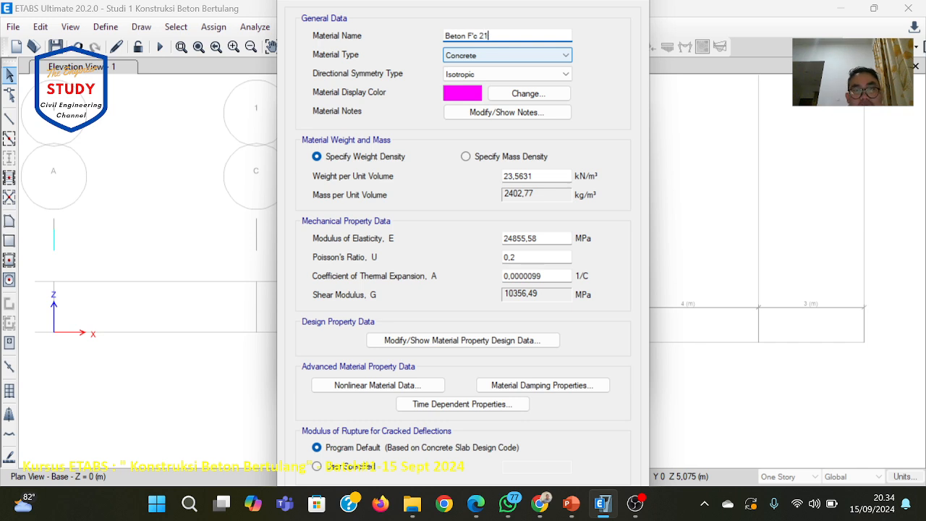
text(MPa)
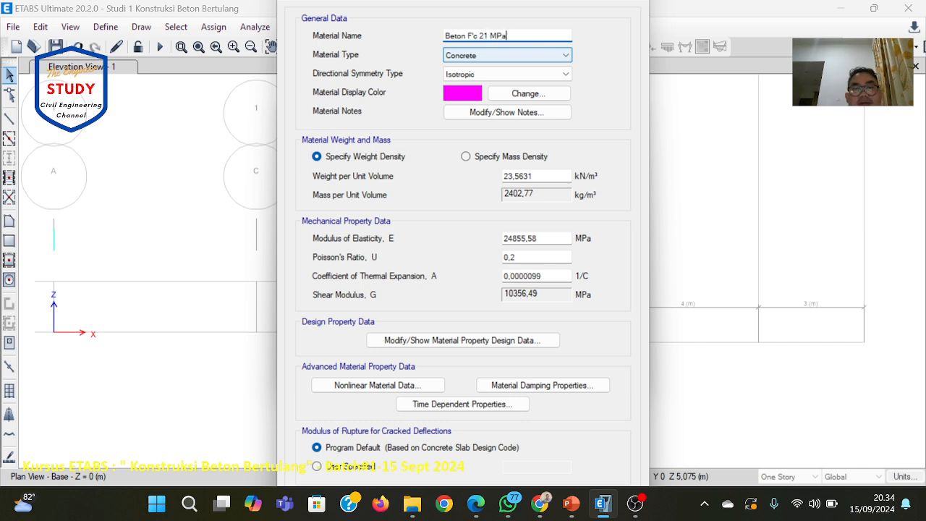
Set the display colour of the Beton F'c 21 MPa material to light grey (RGB 192, 192, 192).
click(527, 94)
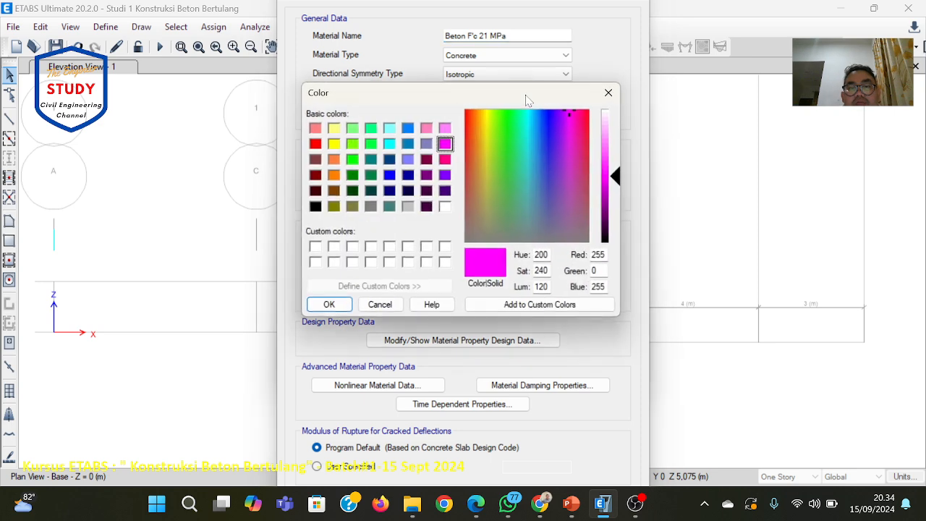
click(409, 207)
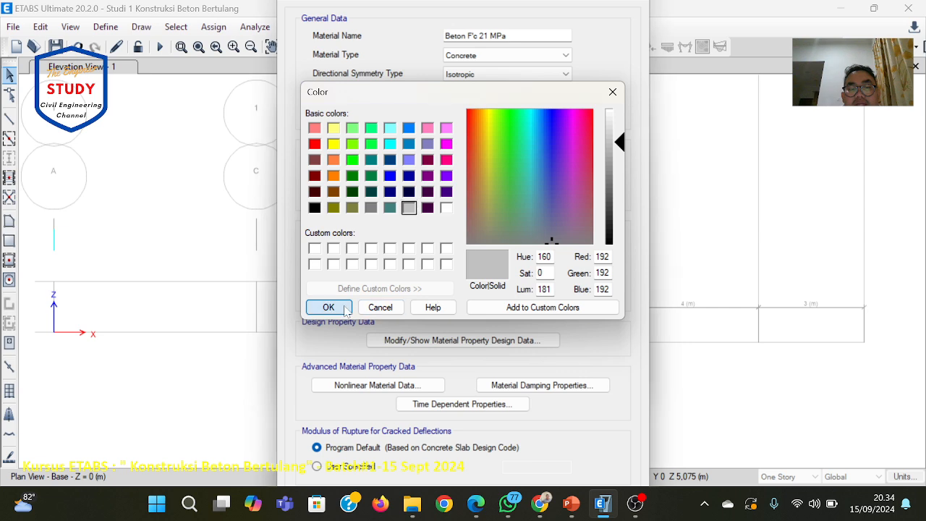
click(318, 307)
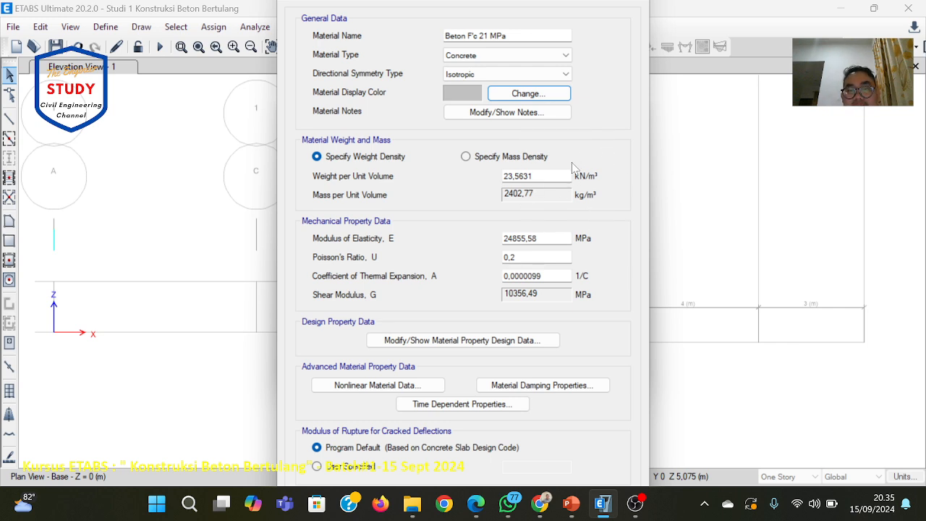
Switch to PowerPoint, review the TAHAP 2 concrete material slide in full-screen view, and return to the material data in ETABS.
click(576, 502)
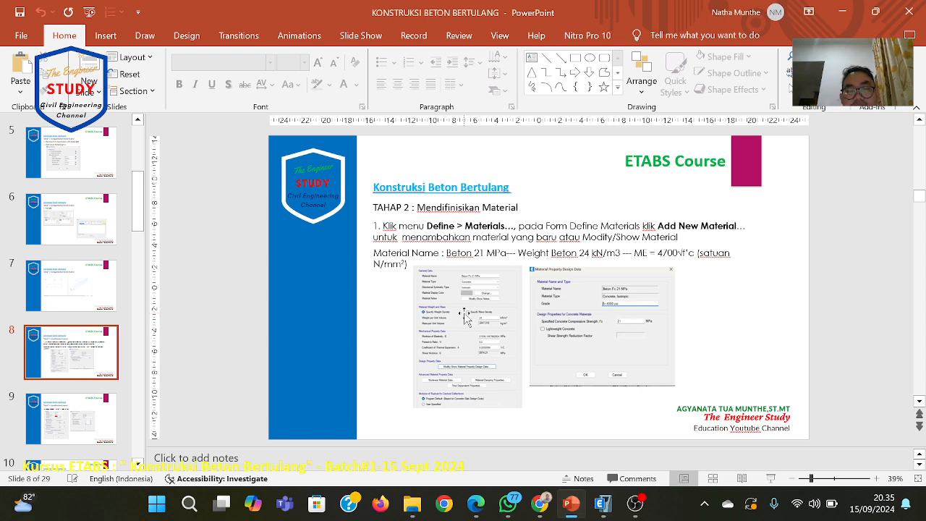
click(465, 318)
click(716, 375)
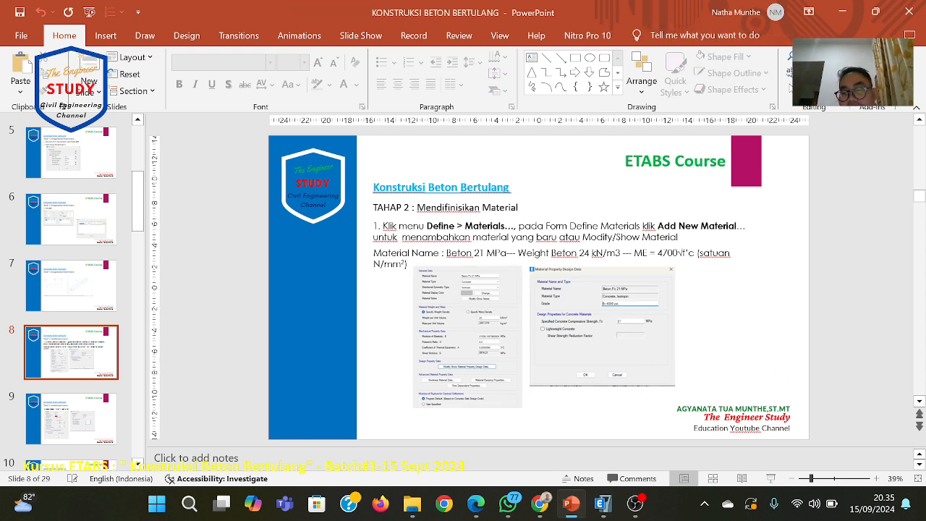
click(772, 479)
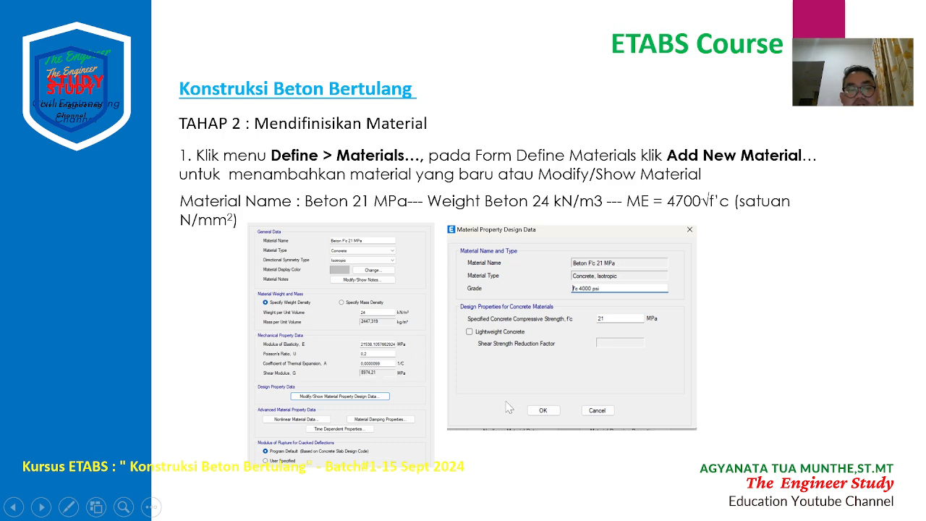
key(Escape)
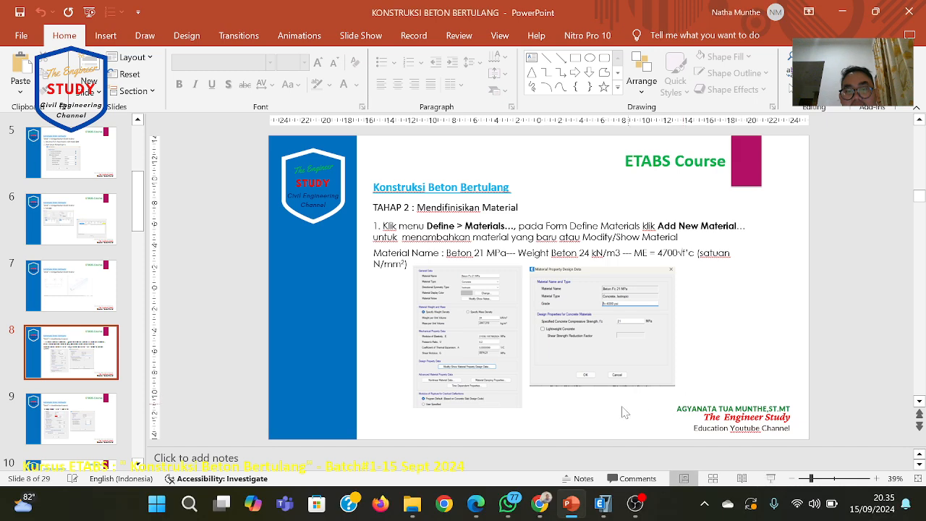
click(599, 505)
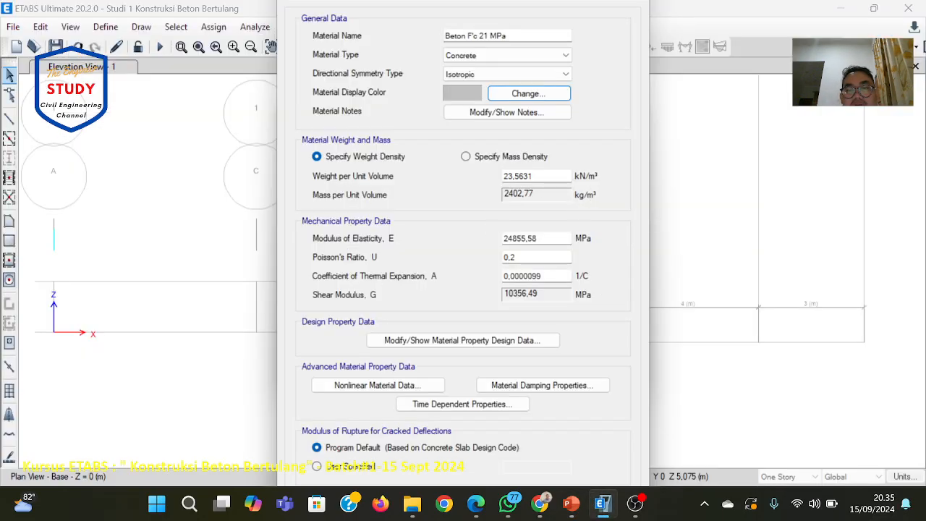
Review the concrete data on the Studi-1 problem slide in PowerPoint and return to the material's unit weight in ETABS.
click(534, 177)
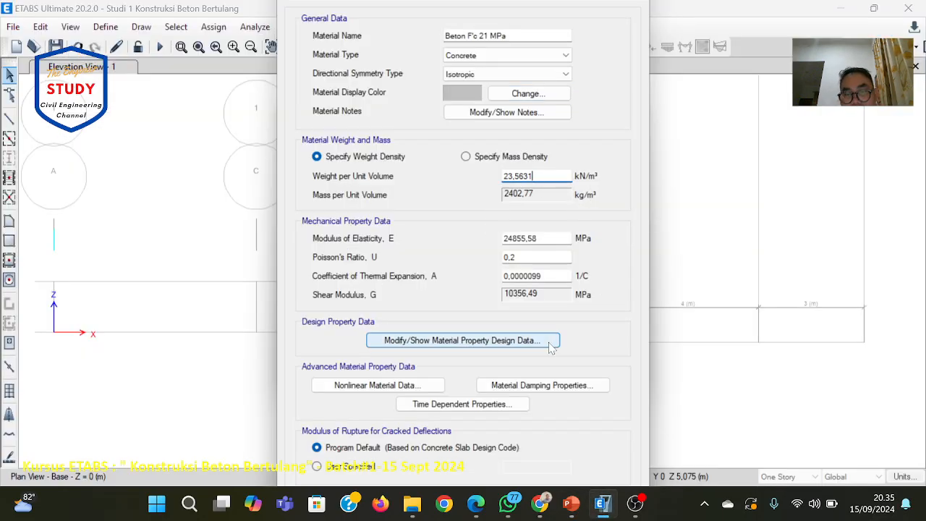
click(570, 504)
scroll(58, 260, up, 5)
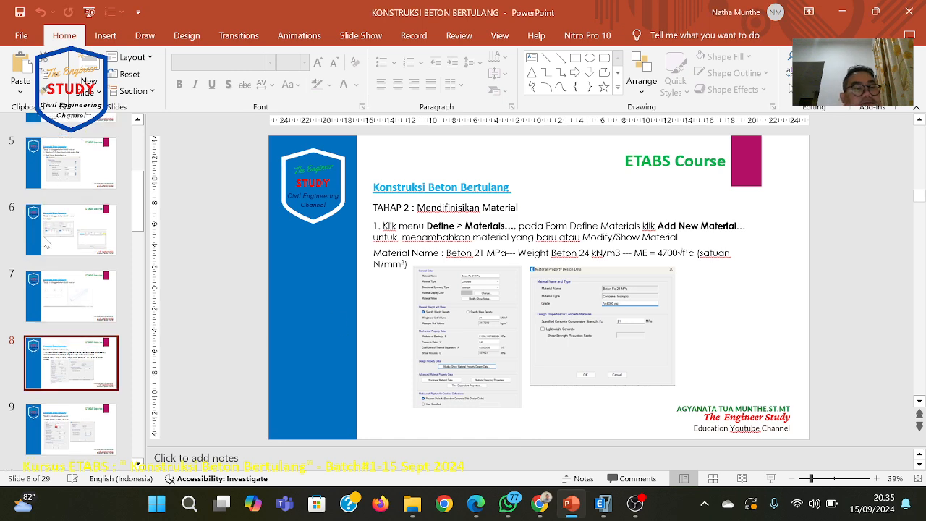
click(57, 266)
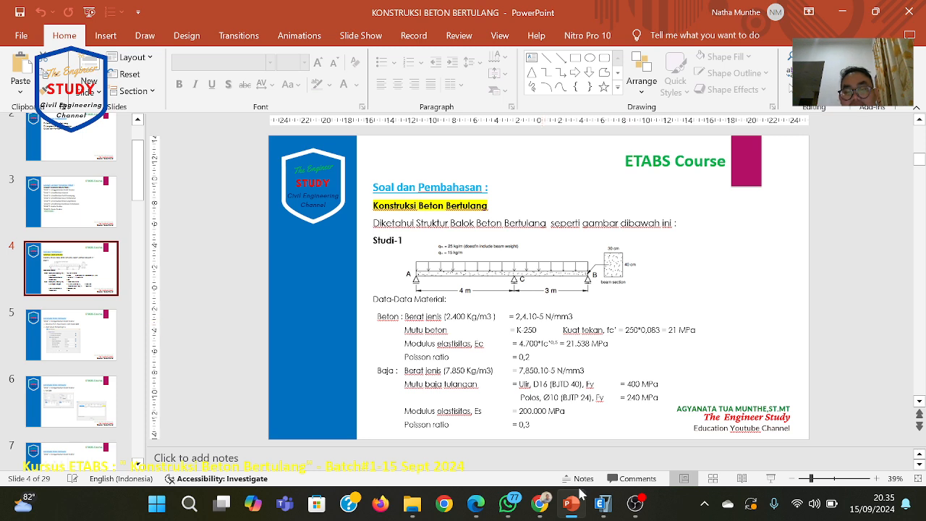
click(602, 505)
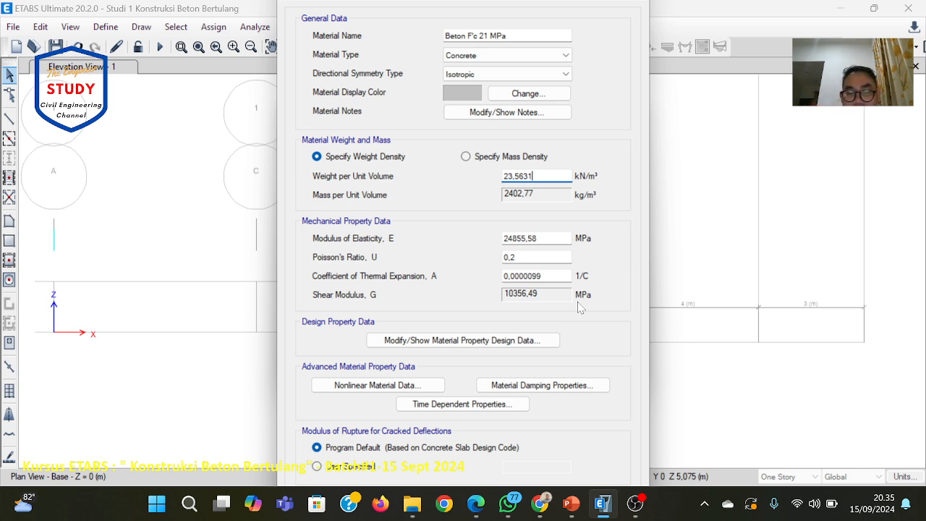
Switch to PowerPoint, check the concrete weight and elastic modulus formula on the TAHAP 2 slide, and return to ETABS.
click(571, 502)
scroll(602, 291, down, 3)
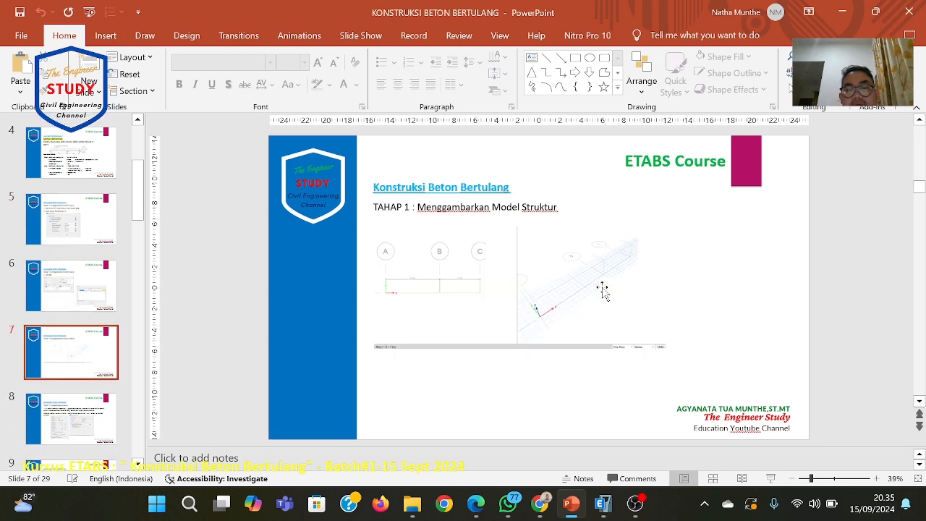
scroll(603, 291, down, 2)
scroll(602, 291, up, 1)
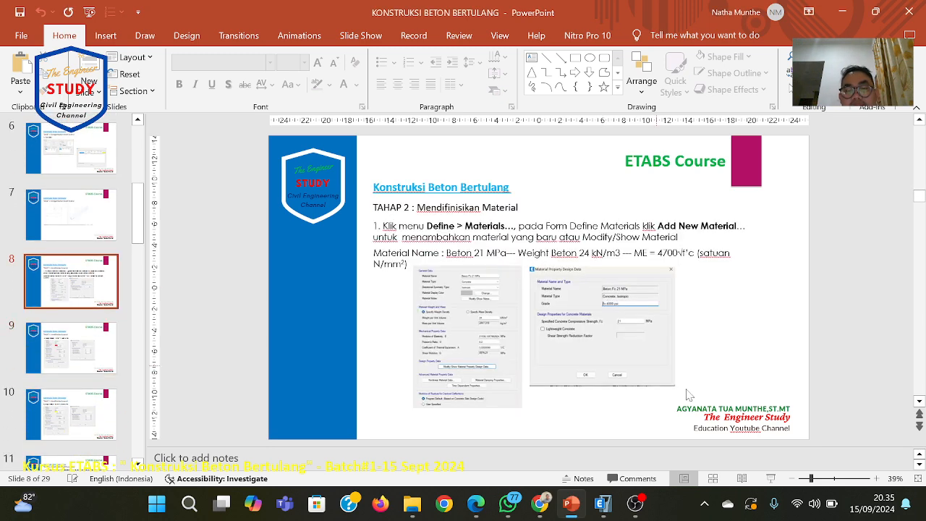
click(770, 478)
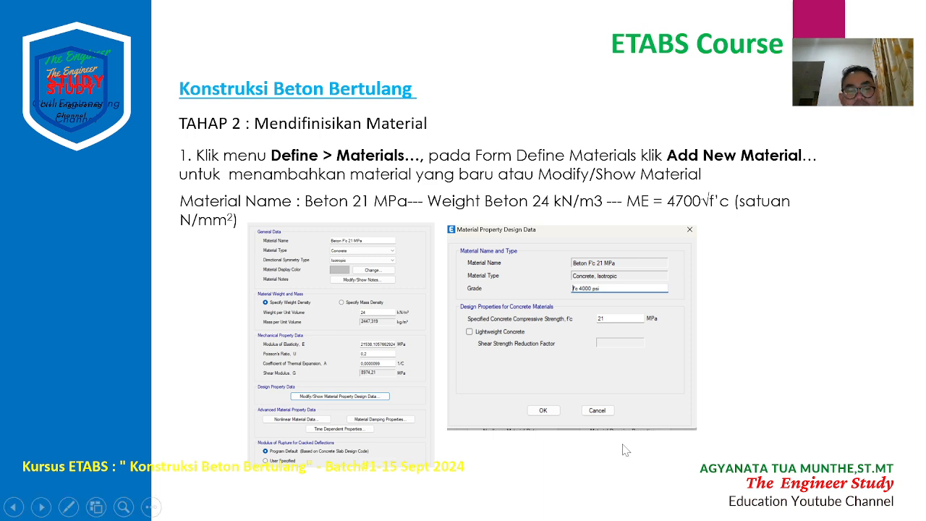
key(Escape)
click(603, 504)
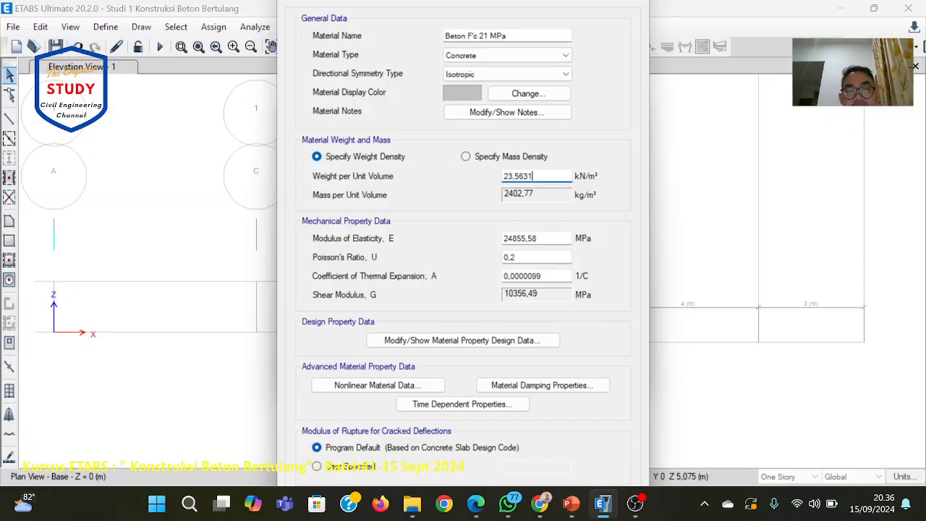
Set the weight per unit volume of the Beton F'c 21 MPa material to 24 kN/m³.
key(BackSpace)
key(BackSpace)
key(BackSpace)
key(BackSpace)
key(BackSpace)
key(BackSpace)
key(BackSpace)
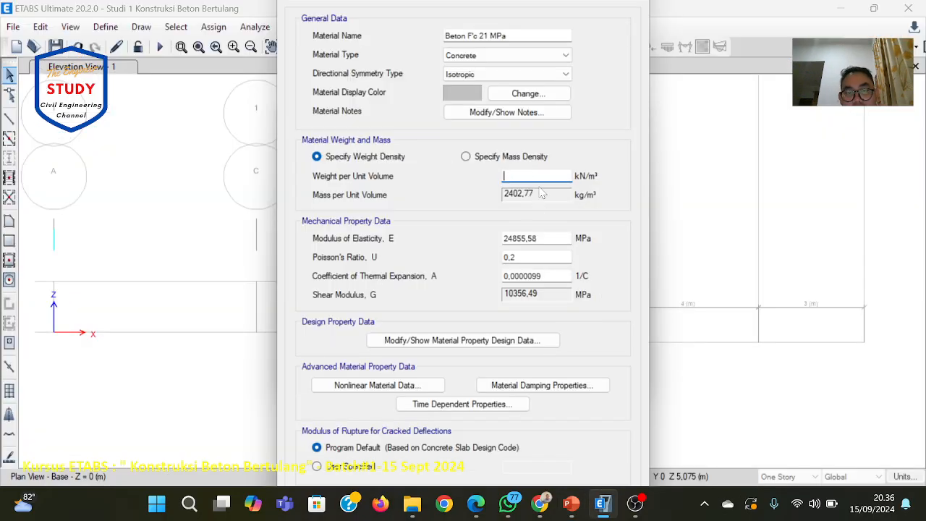
text(24)
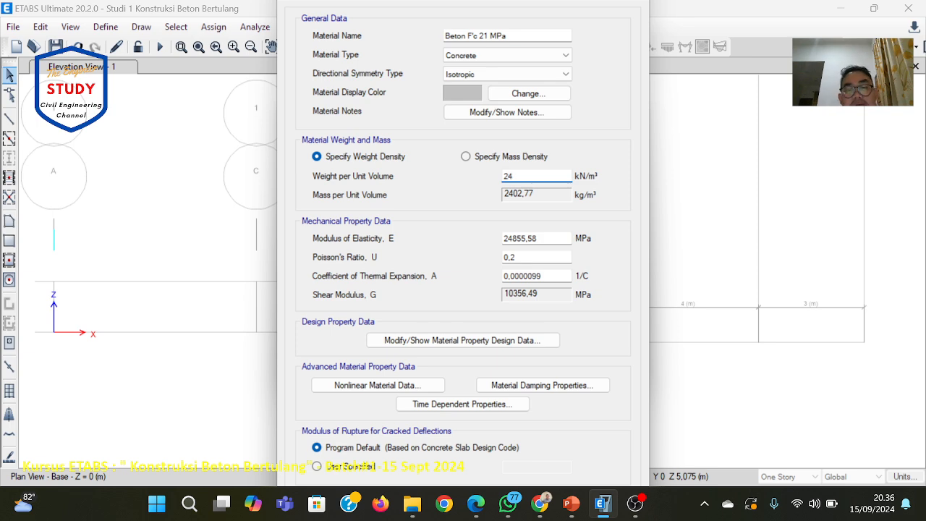
click(540, 238)
click(548, 179)
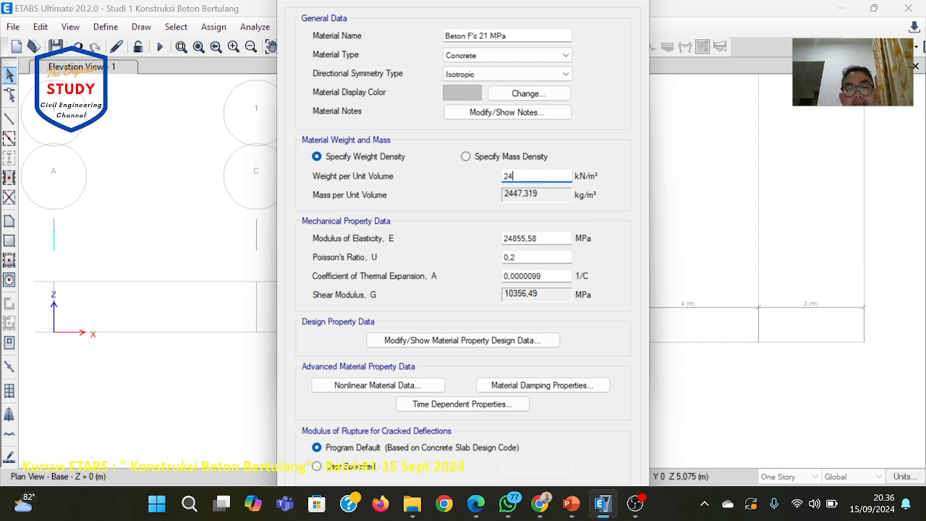
Set the concrete's modulus of elasticity with the formula 4700*SQR(21) in MPa.
key(Tab)
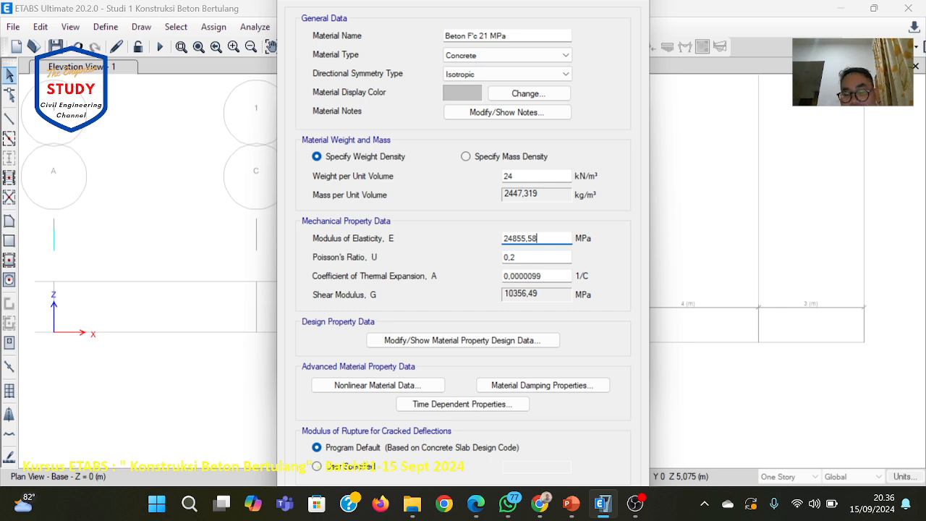
key(BackSpace)
key(BackSpace)
key(BackSpace)
key(BackSpace)
key(BackSpace)
key(BackSpace)
key(BackSpace)
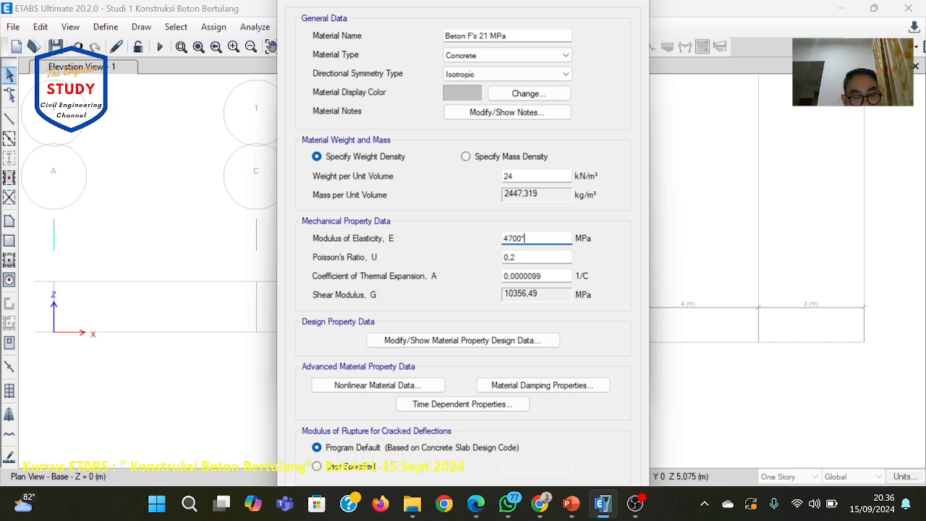
text(QR)
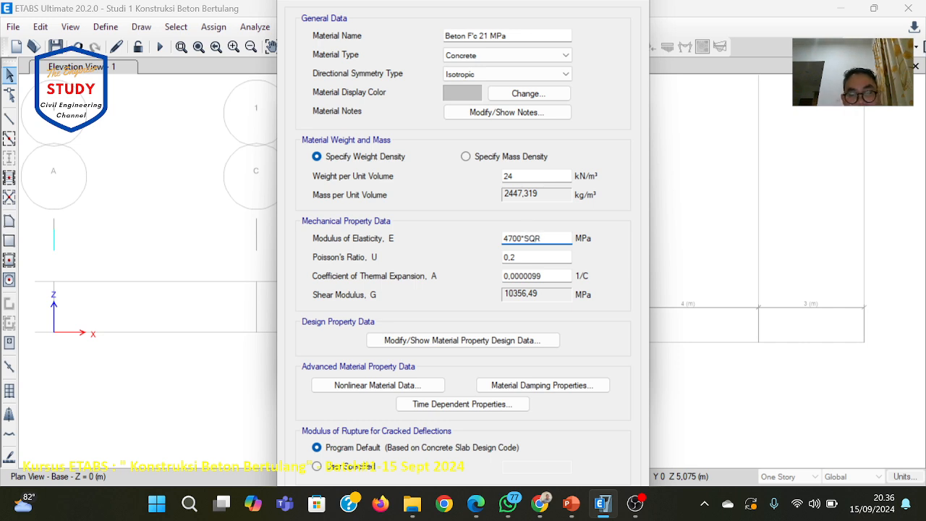
text((2)
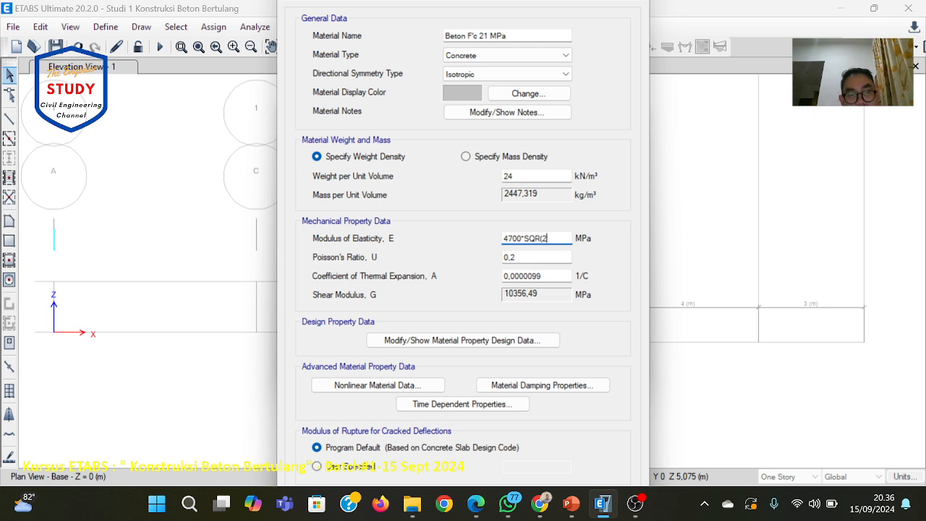
text(1))
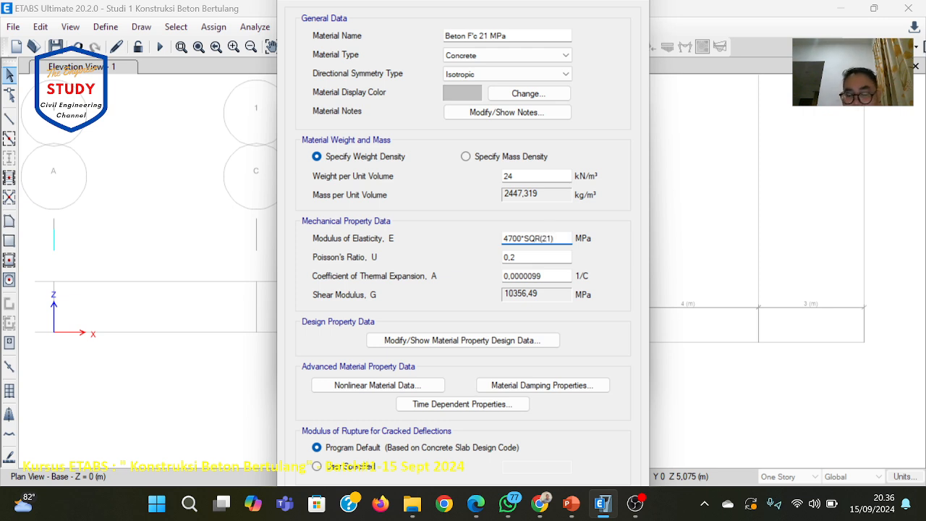
key(Return)
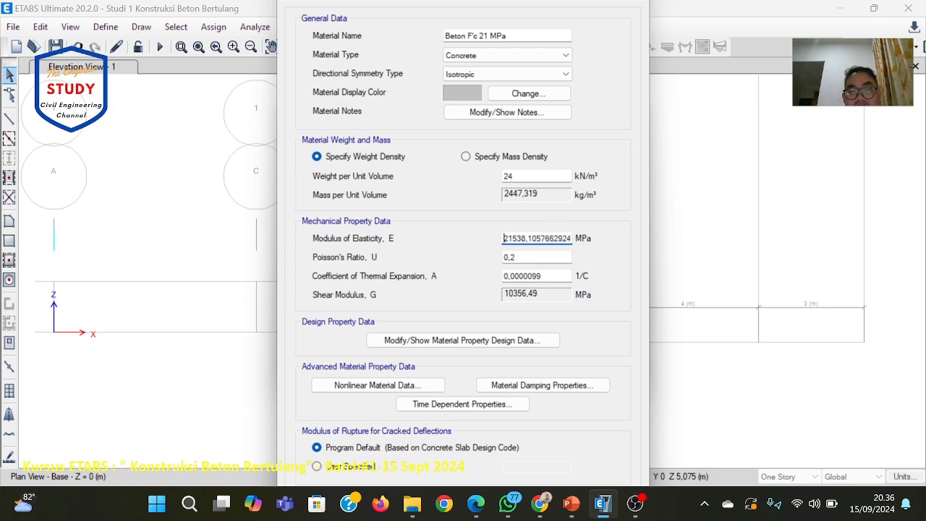
Compare the entered concrete properties with the TAHAP 2 slide in PowerPoint and return to ETABS.
click(571, 504)
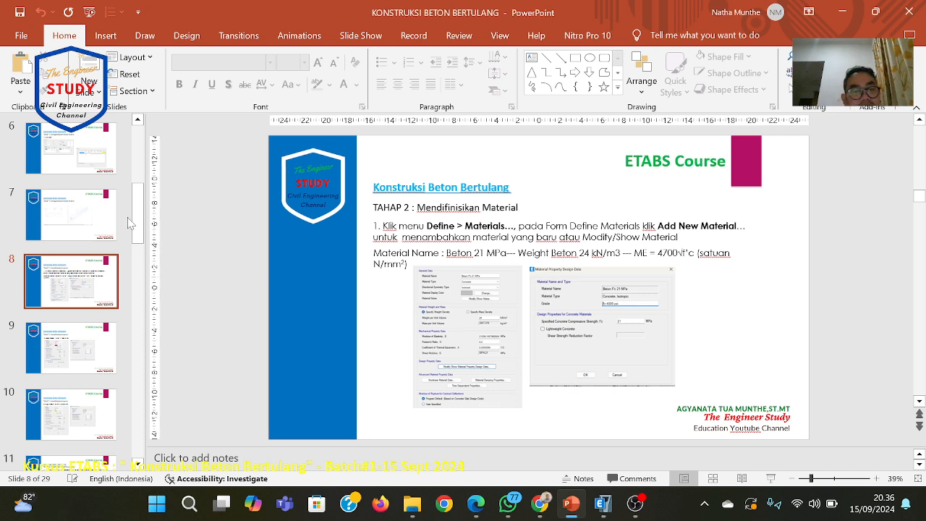
scroll(130, 223, up, 2)
click(444, 347)
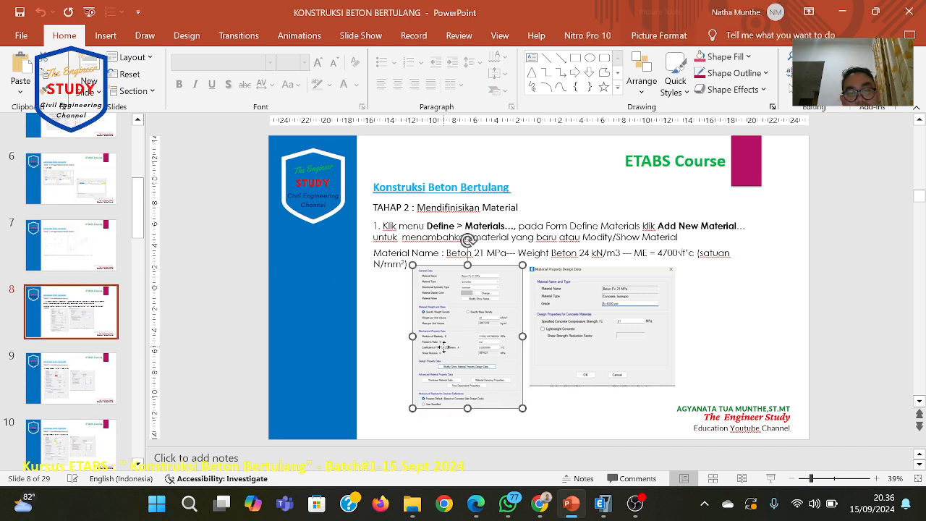
click(770, 478)
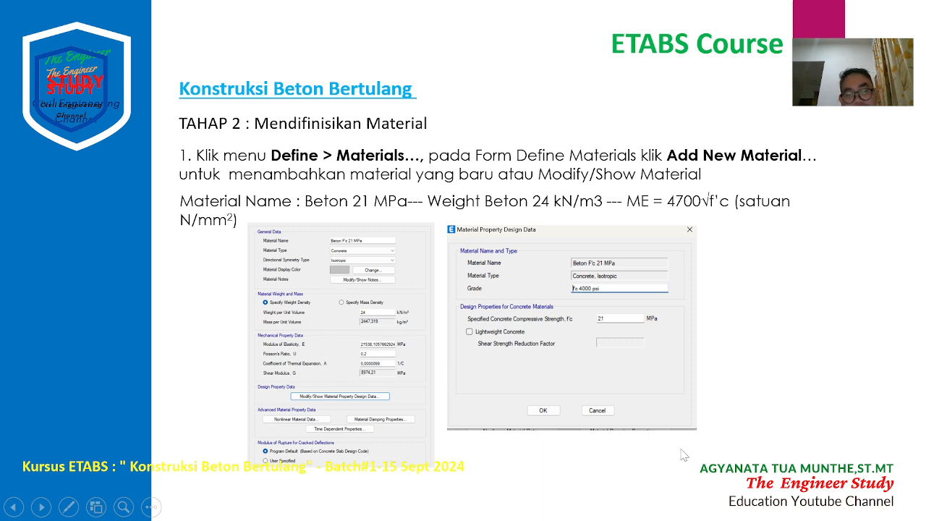
key(Escape)
click(604, 504)
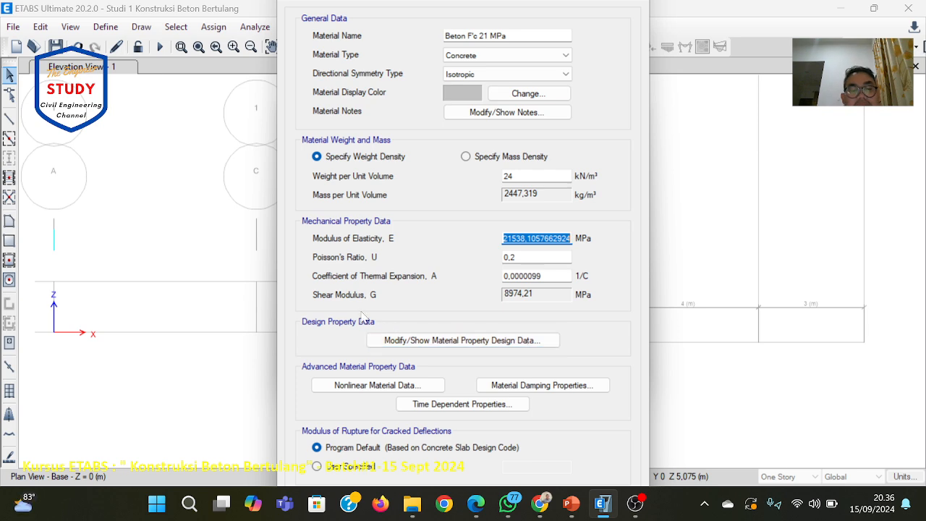
Set the specified concrete compressive strength f'c to 21 MPa in the material's design data and accept it.
click(421, 340)
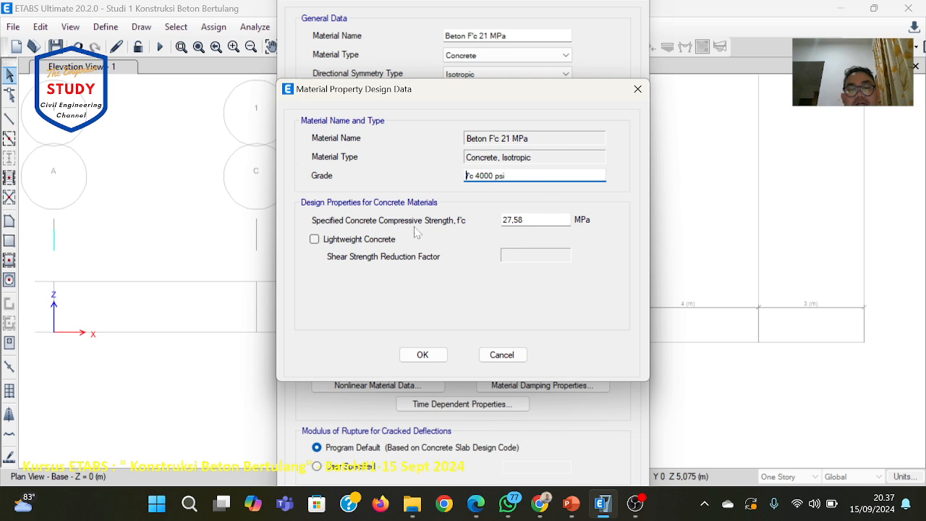
click(524, 220)
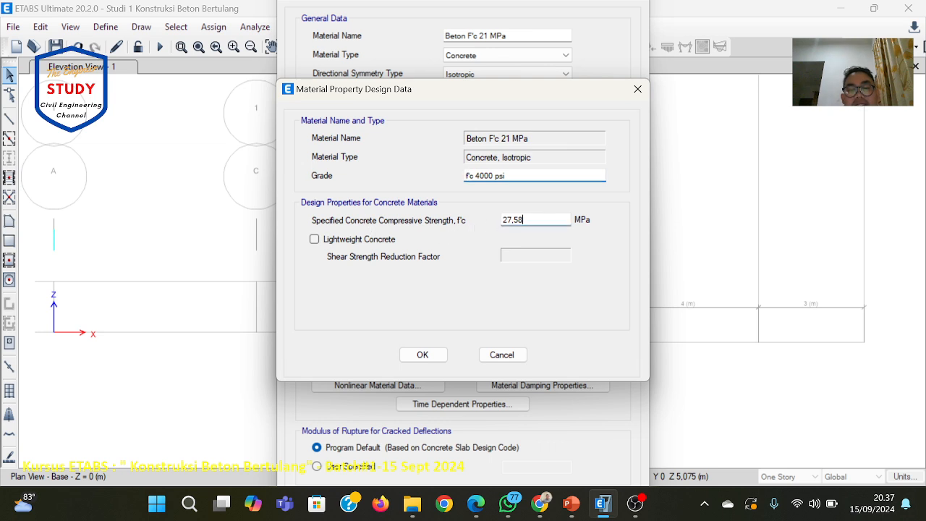
key(BackSpace)
key(BackSpace)
key(BackSpace)
key(BackSpace)
key(BackSpace)
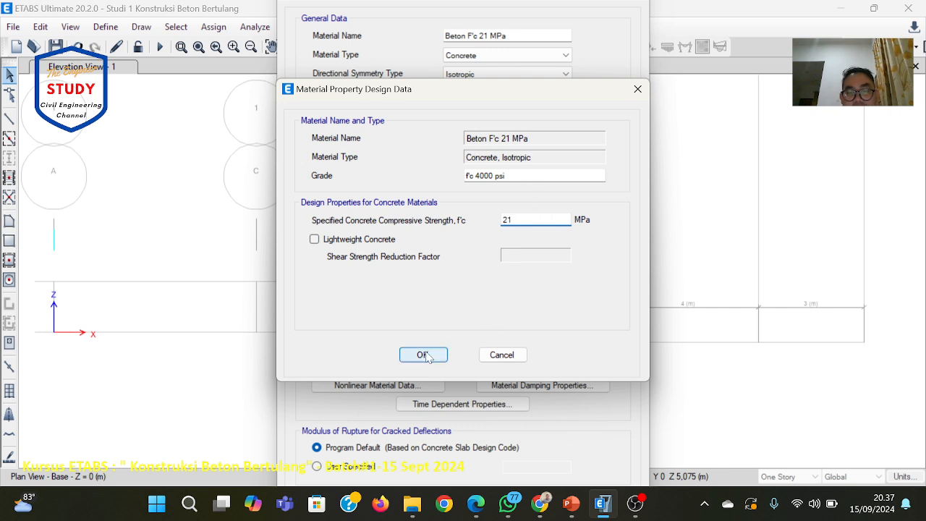
click(575, 506)
click(577, 506)
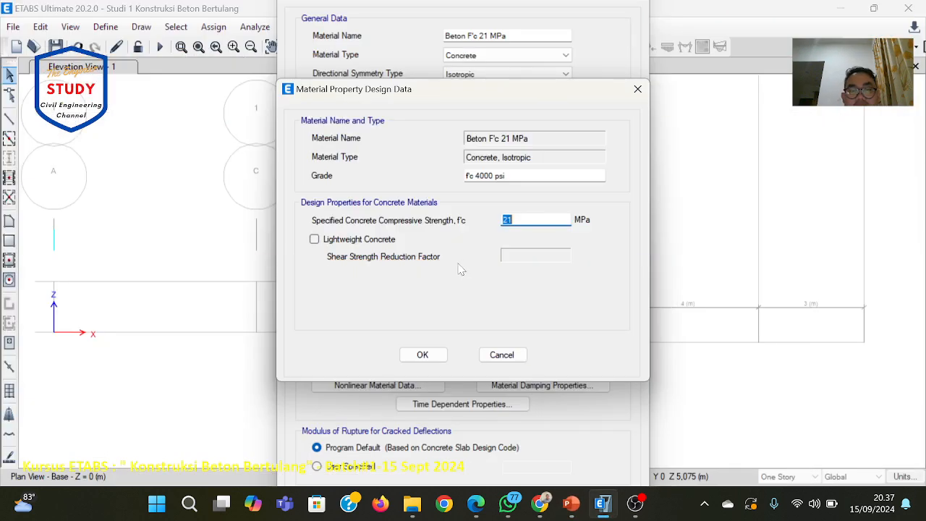
click(423, 354)
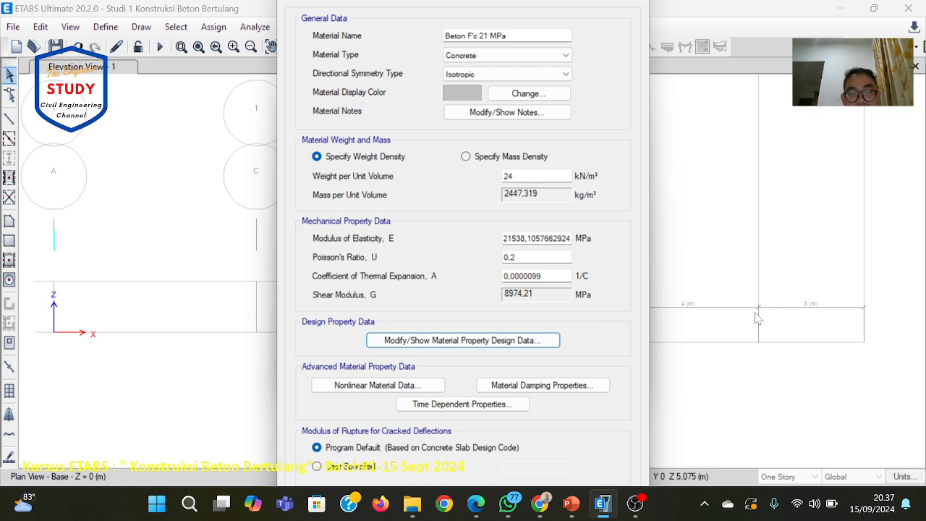
Accept the finished concrete material properties and select Beton F'c 21 MPa in the list of defined materials.
key(Tab)
key(Tab)
key(Tab)
key(Tab)
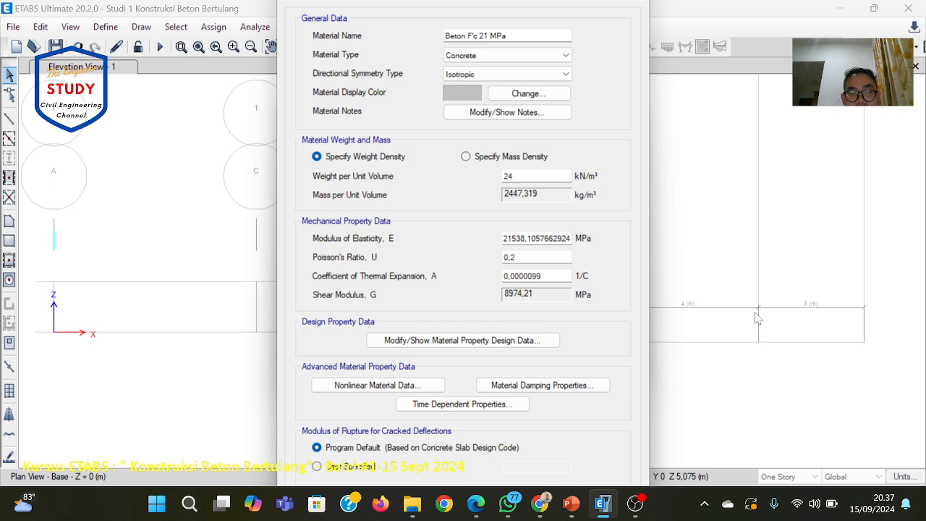
key(Return)
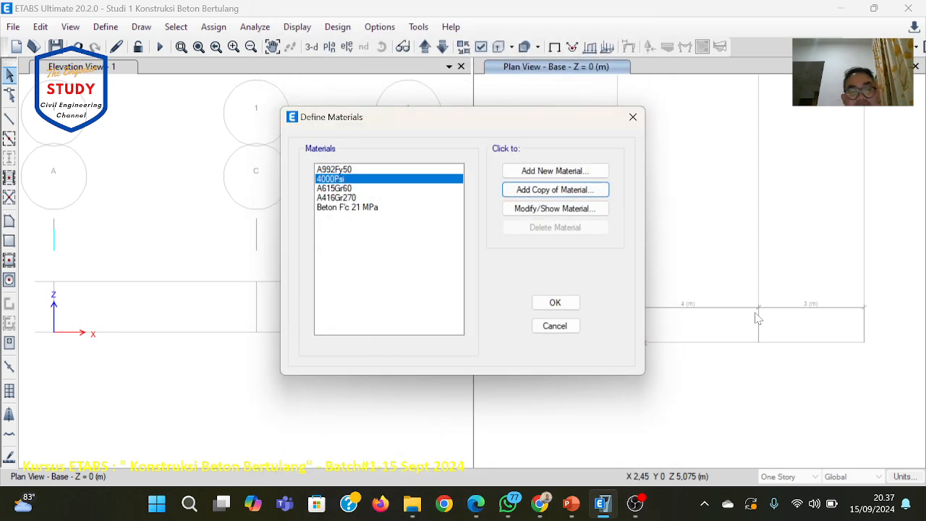
click(416, 210)
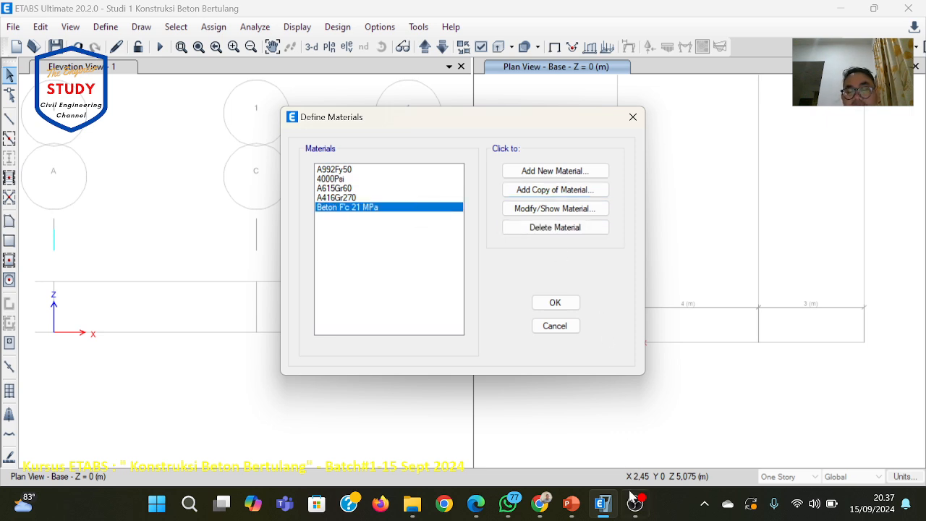
Switch to PowerPoint and present the TAHAP 2 slide with the BJTD Fy 400 MPa rebar properties full screen.
click(571, 504)
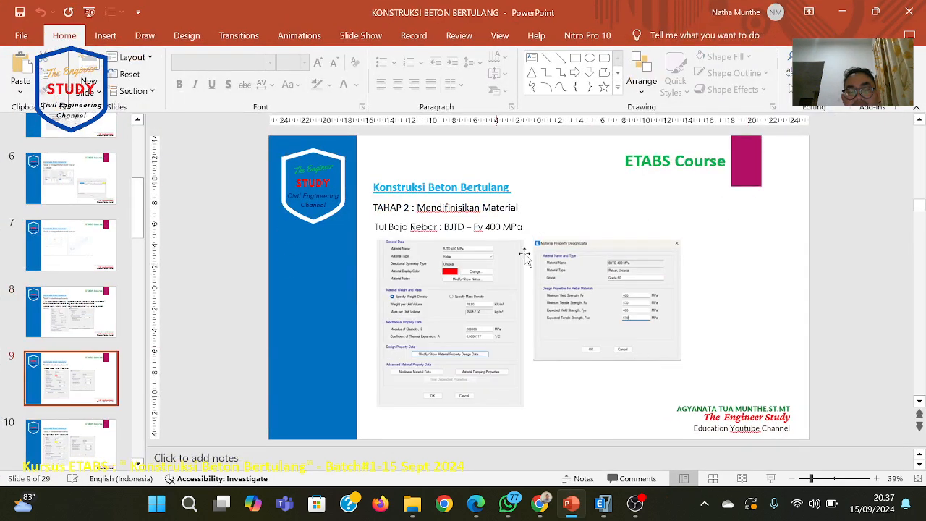
click(771, 478)
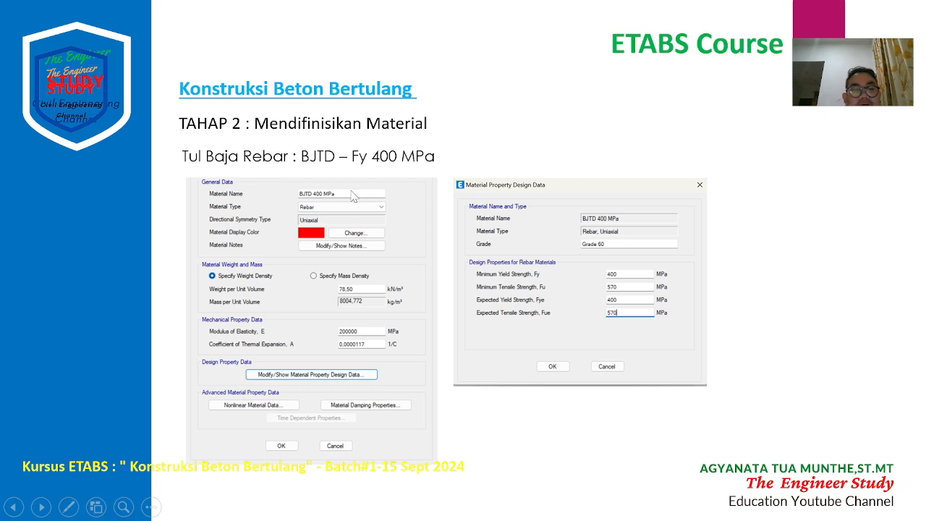
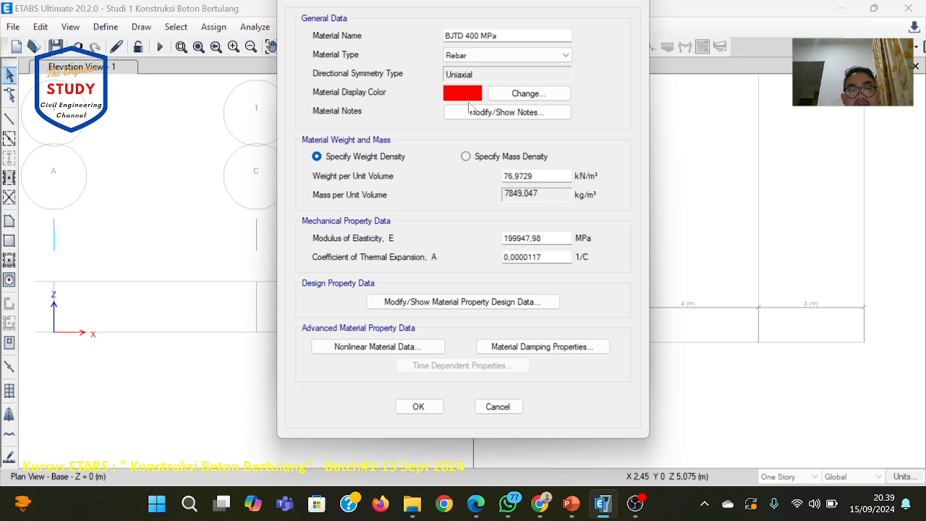
Change the display color of the BJTD 400 MPa rebar material to brown.
click(518, 95)
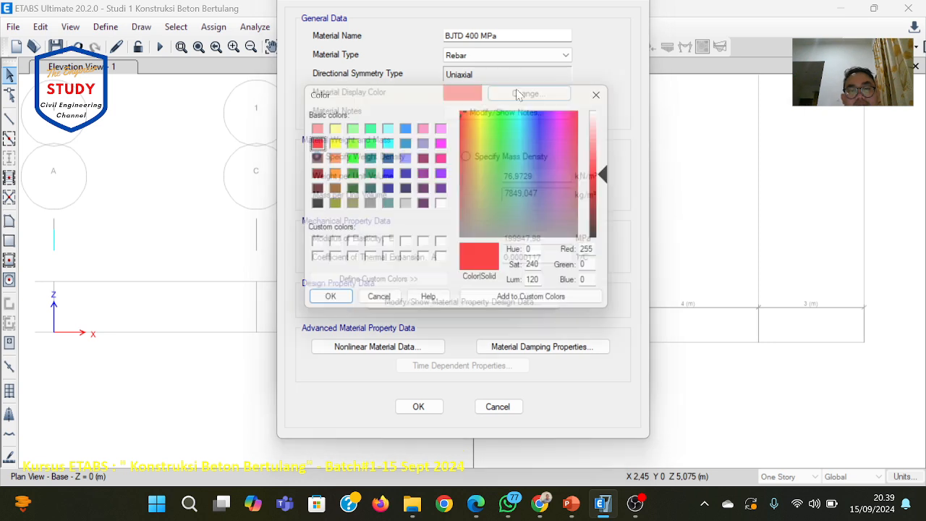
click(332, 191)
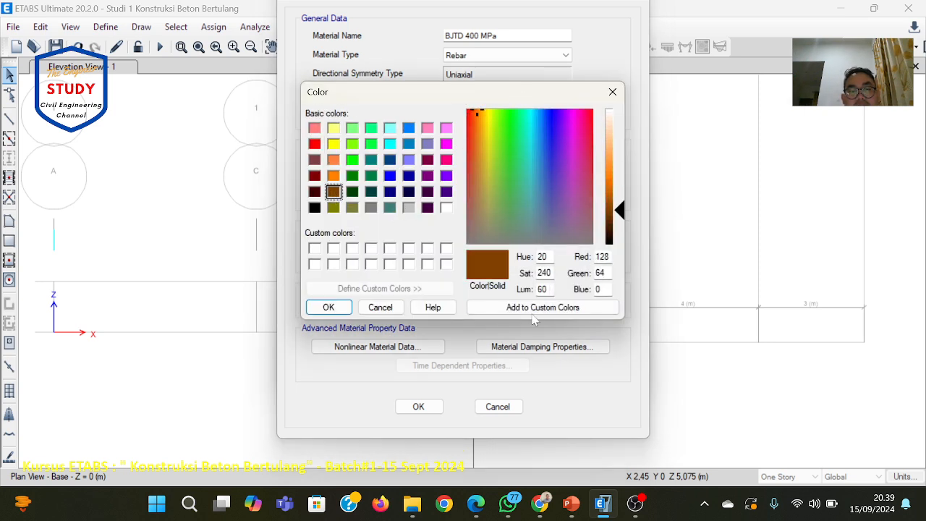
click(337, 310)
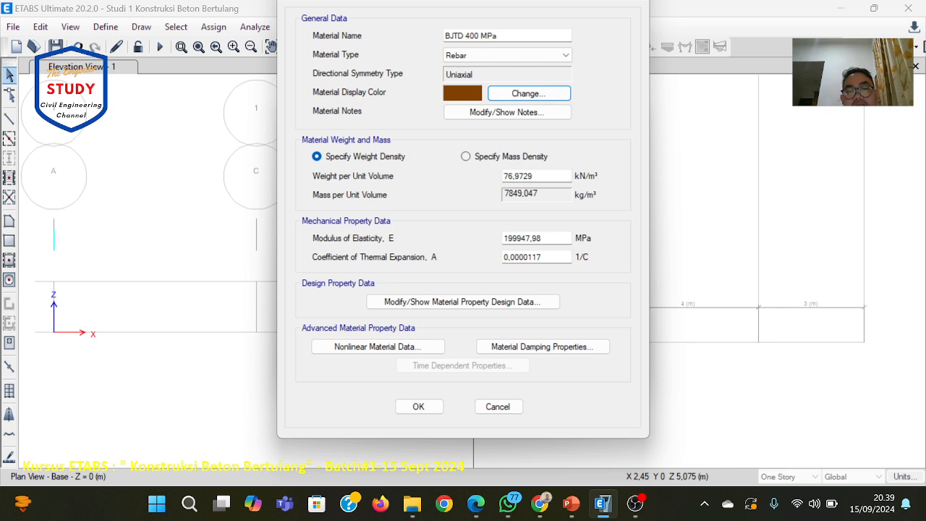
Check the rebar slide in PowerPoint, return to ETABS and set the rebar's weight per unit volume to 78,50 kN/m³.
click(572, 503)
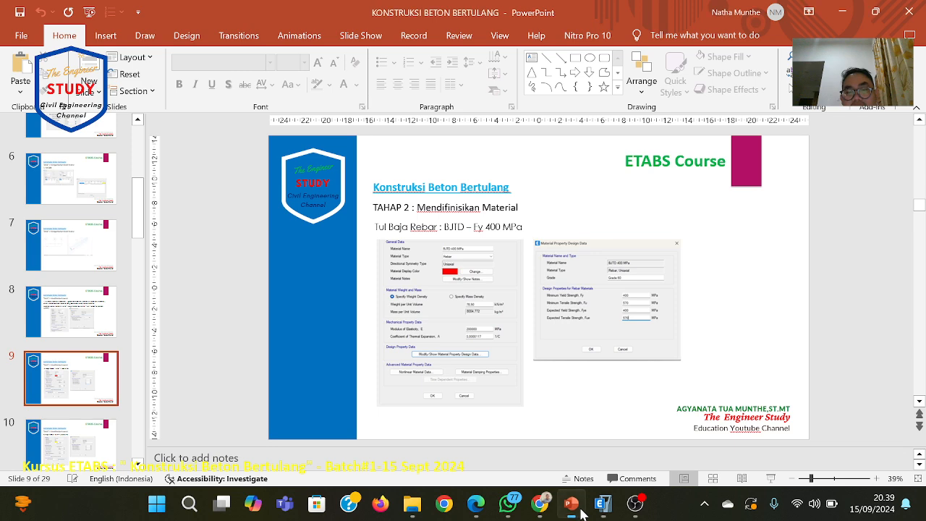
click(602, 502)
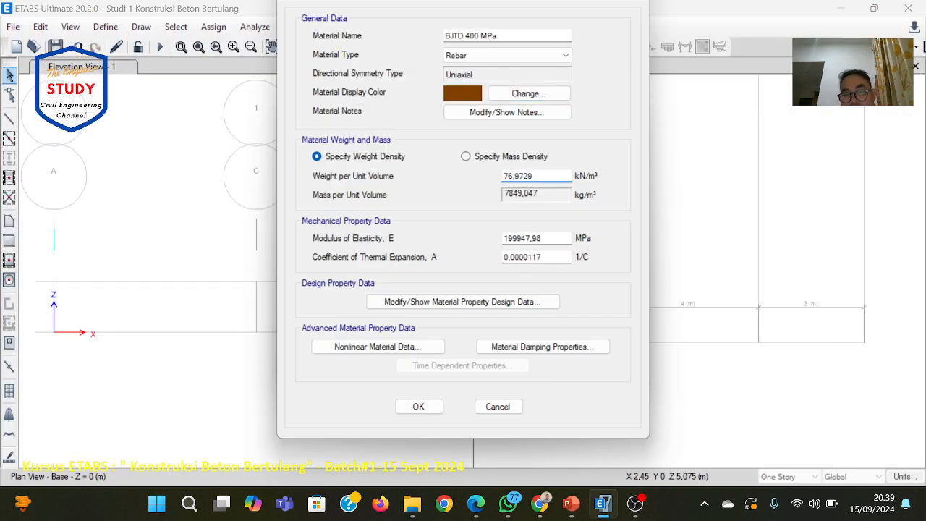
key(BackSpace)
key(BackSpace)
key(BackSpace)
key(BackSpace)
key(BackSpace)
key(BackSpace)
key(BackSpace)
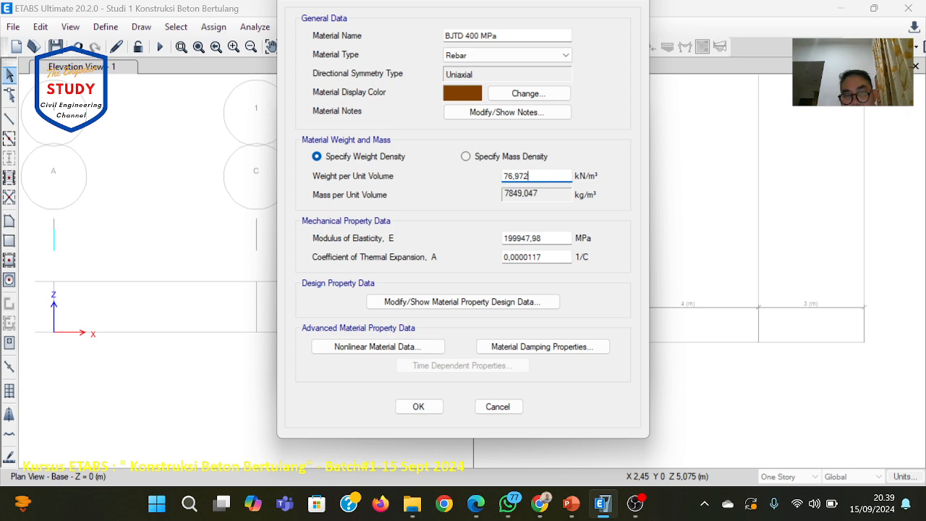
text(78)
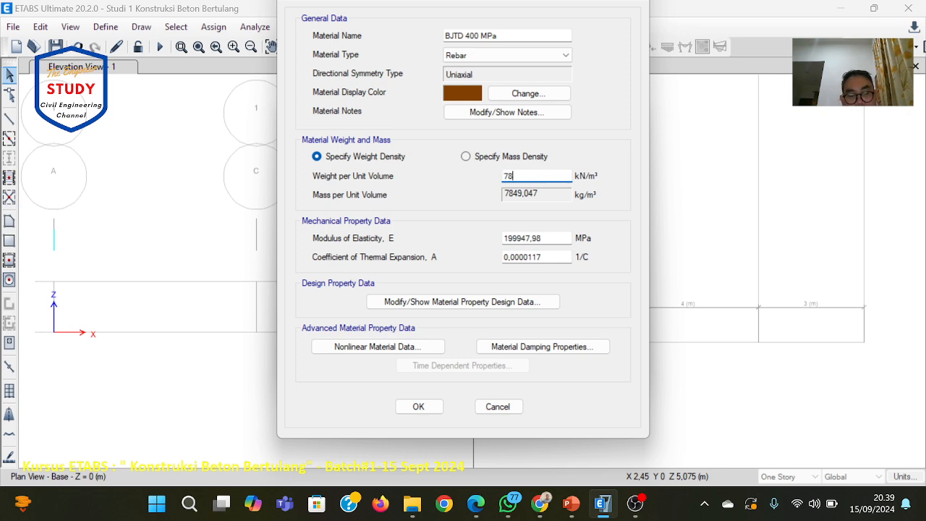
text(,50)
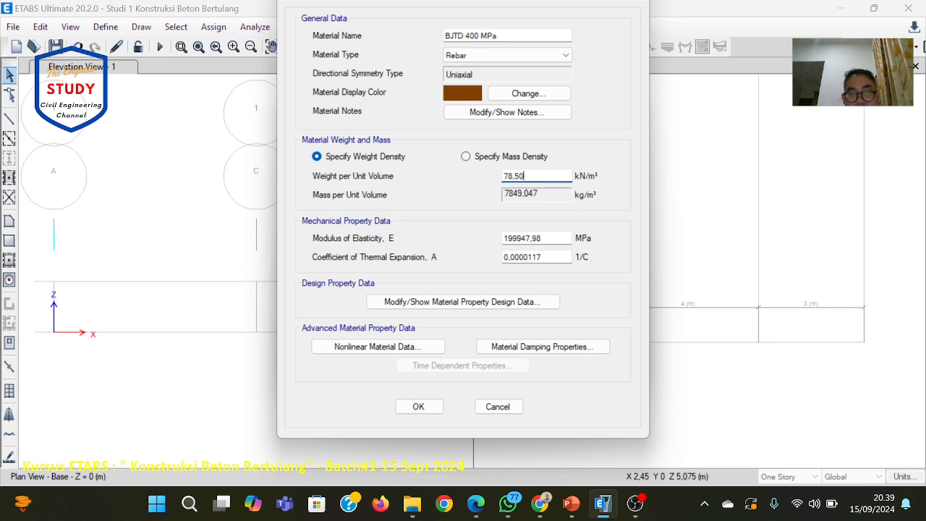
key(Tab)
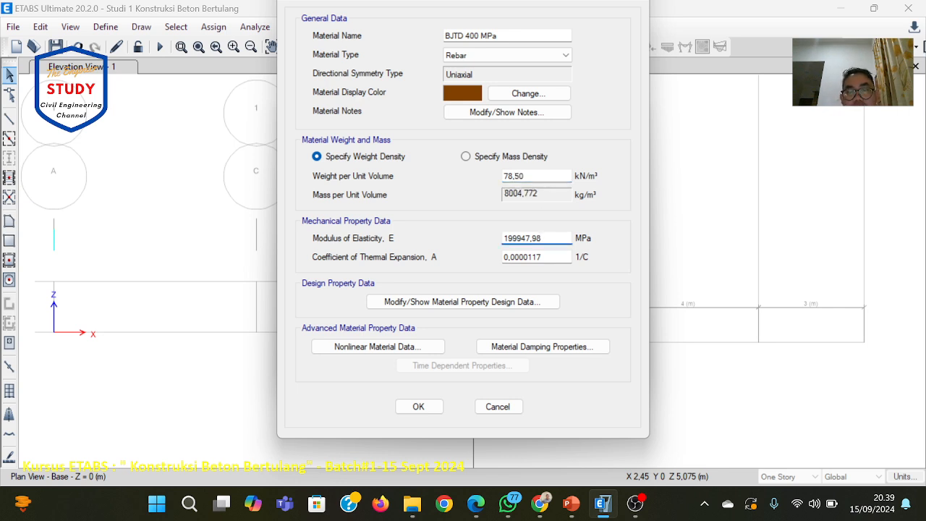
Set the rebar material's modulus of elasticity E to 200000 MPa.
key(BackSpace)
key(BackSpace)
key(BackSpace)
key(BackSpace)
key(BackSpace)
key(BackSpace)
key(BackSpace)
key(BackSpace)
key(BackSpace)
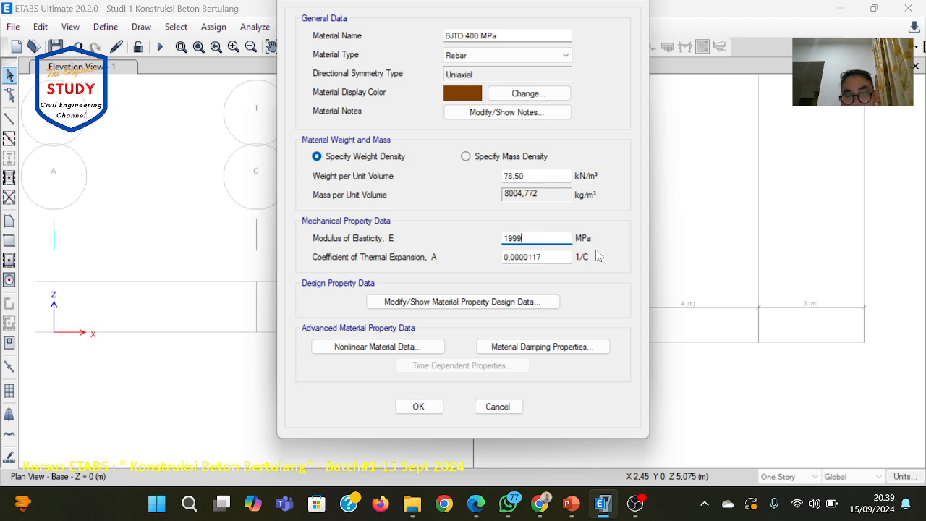
text(200000)
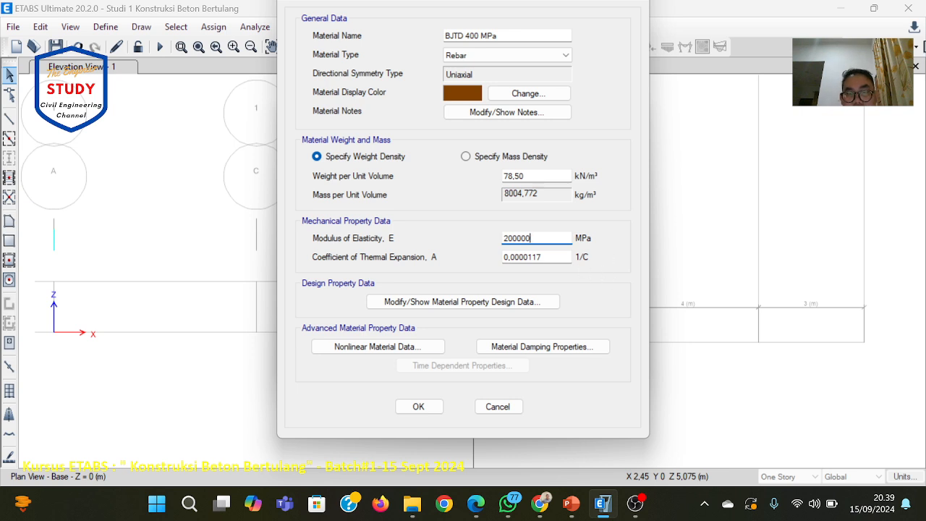
click(555, 256)
click(553, 239)
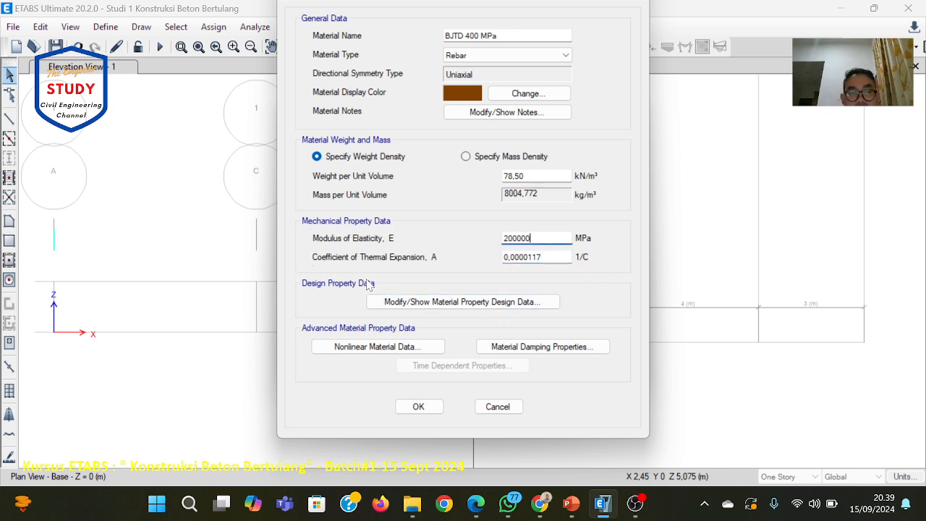
In the rebar's design data, set the minimum yield strength Fy to 400 MPa and minimum tensile strength Fu to 570 MPa.
click(419, 308)
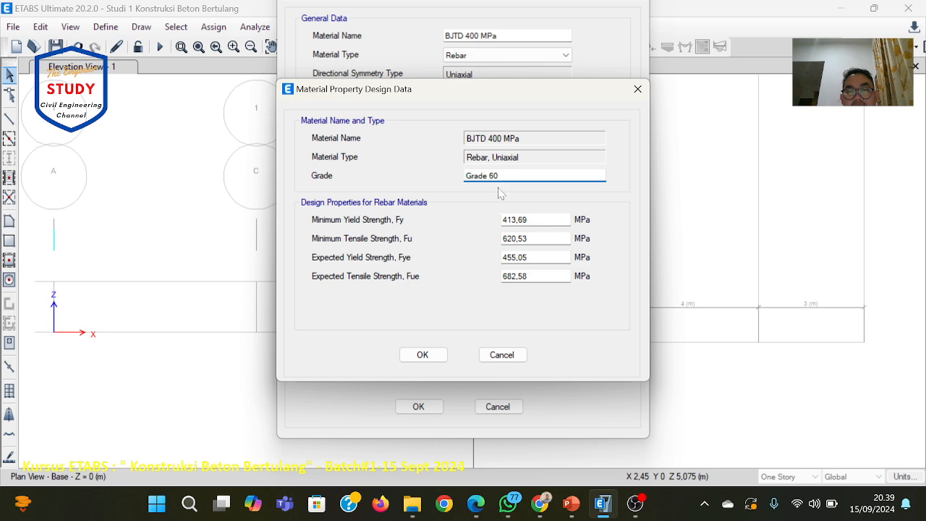
click(531, 220)
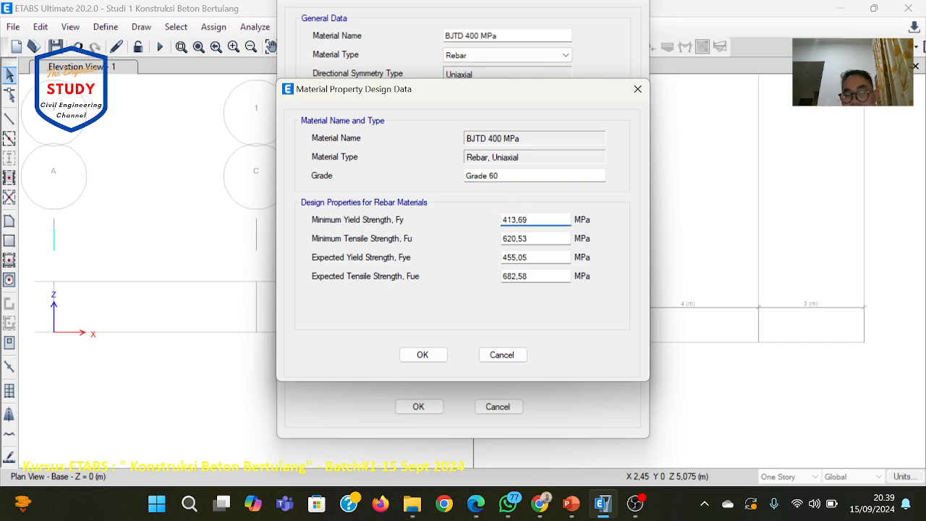
key(BackSpace)
key(BackSpace)
key(BackSpace)
key(BackSpace)
key(BackSpace)
text(400)
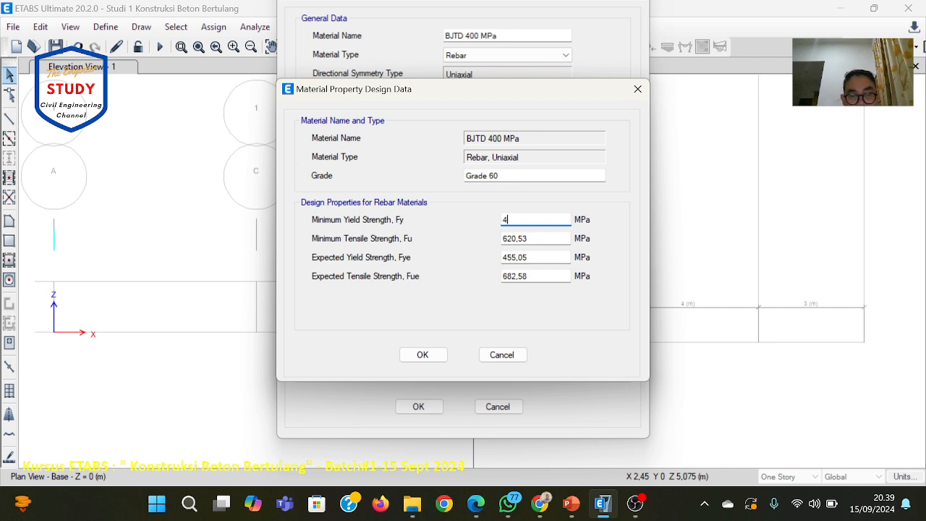
click(532, 238)
key(BackSpace)
key(BackSpace)
key(BackSpace)
key(BackSpace)
key(BackSpace)
key(BackSpace)
text(570)
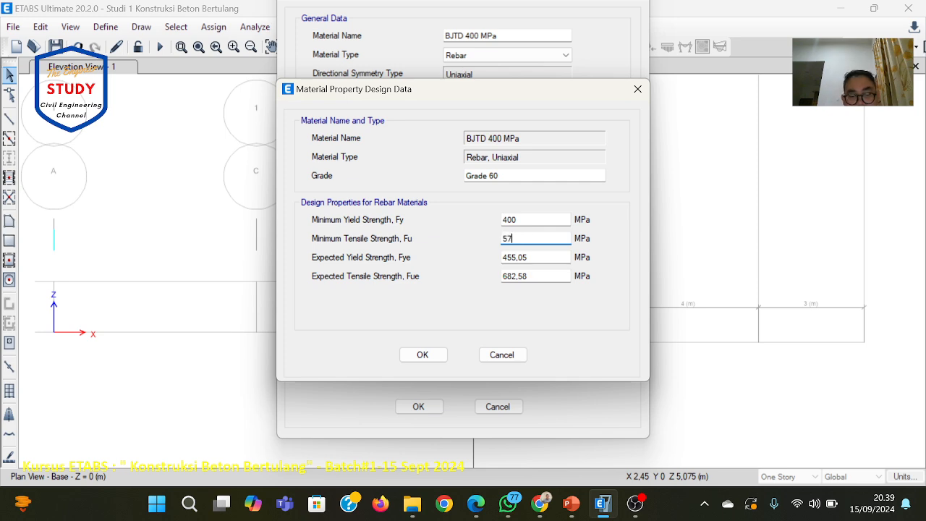
Set the rebar's expected yield strength Fye to 400 MPa and expected tensile strength Fue to 570 MPa.
key(BackSpace)
key(BackSpace)
key(BackSpace)
key(BackSpace)
key(BackSpace)
key(BackSpace)
text(400)
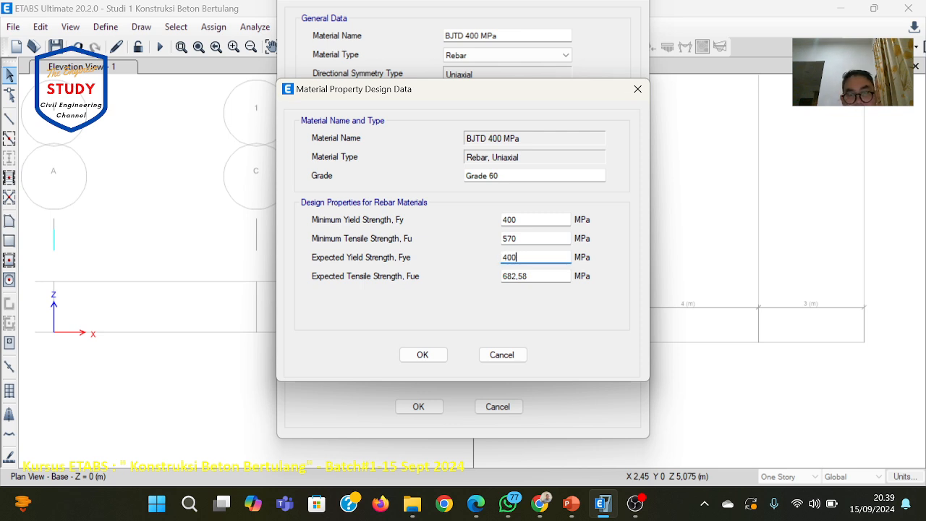
click(527, 275)
key(BackSpace)
key(BackSpace)
key(BackSpace)
key(BackSpace)
key(BackSpace)
key(BackSpace)
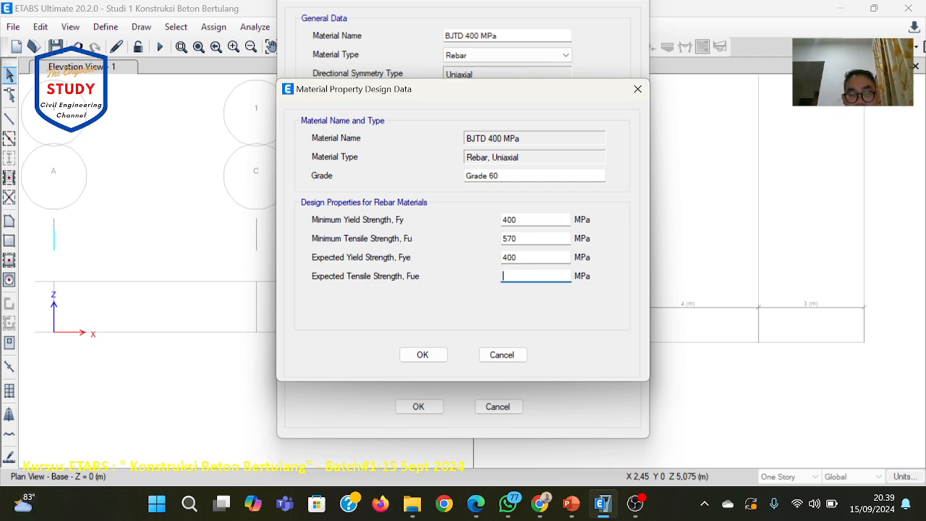
text(570)
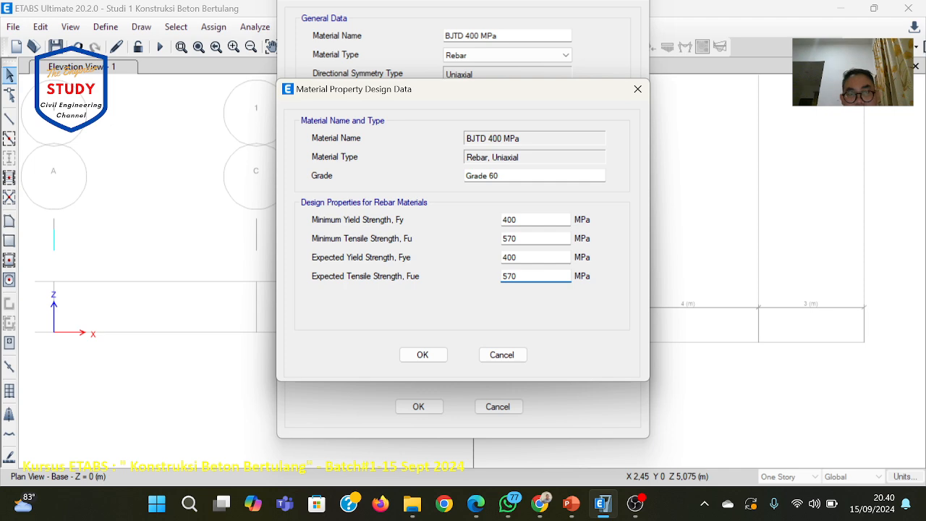
Accept the rebar's design data and material properties, and select BJTD 400 MPa in the list of defined materials.
click(411, 361)
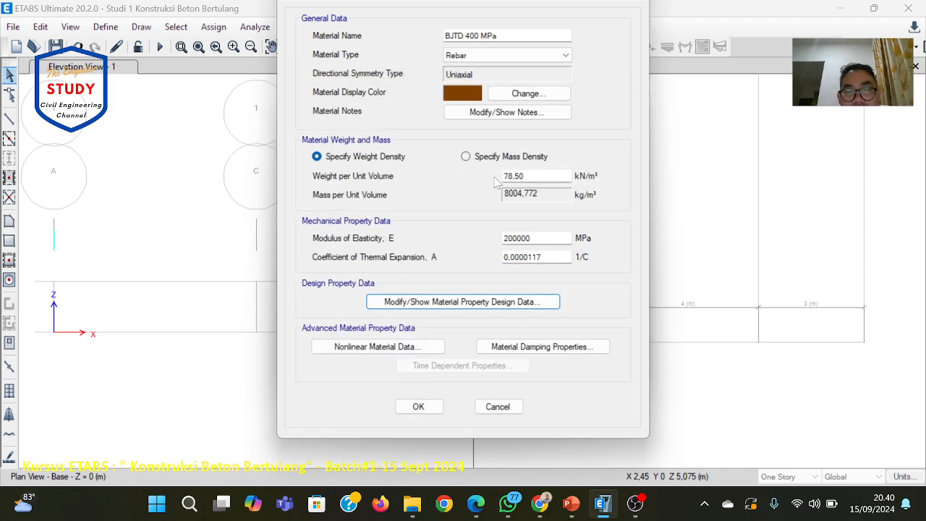
click(418, 407)
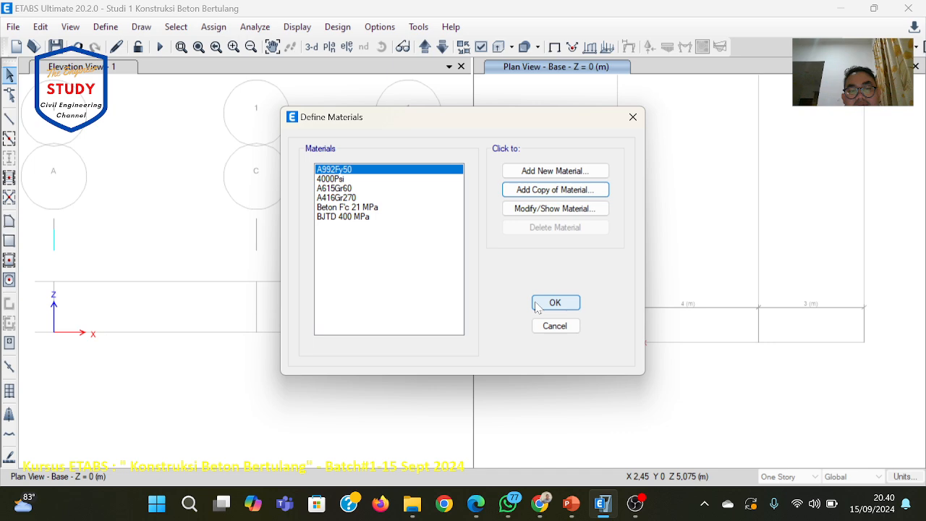
click(361, 218)
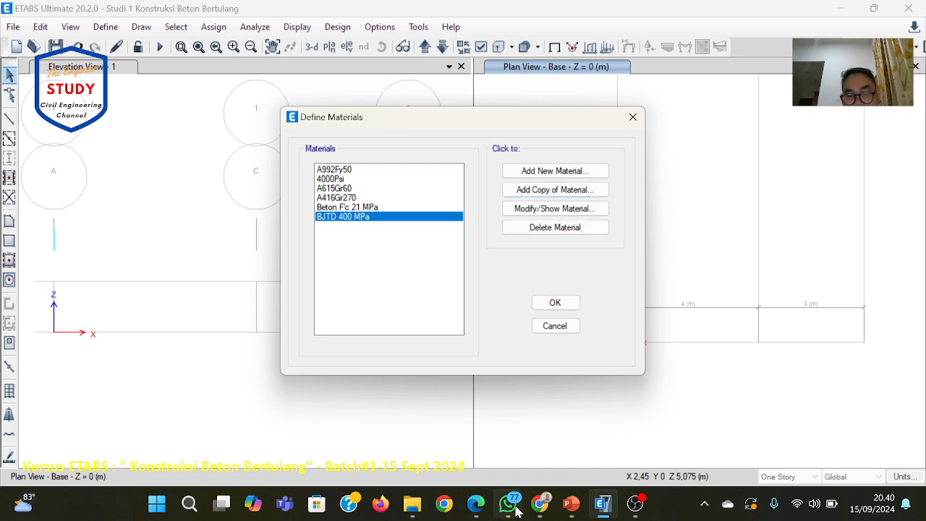
Switch to WhatsApp and examine the participant's screenshot of the beam grid in the Kursus ETABS Program#1 chat, closing it when done.
click(509, 504)
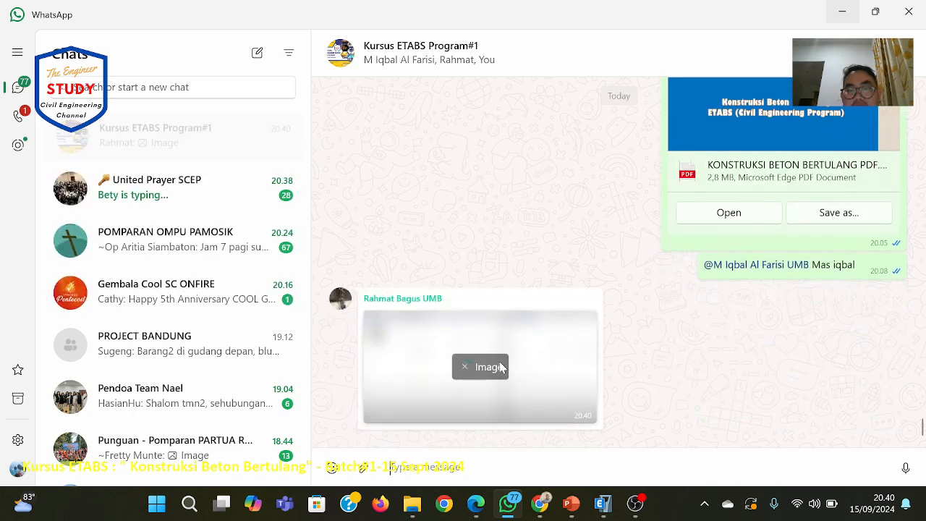
click(494, 375)
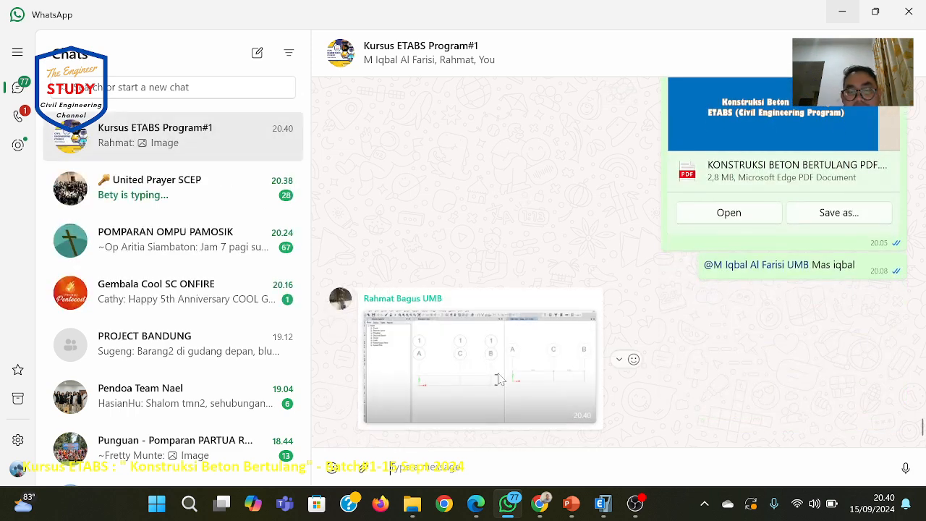
click(501, 378)
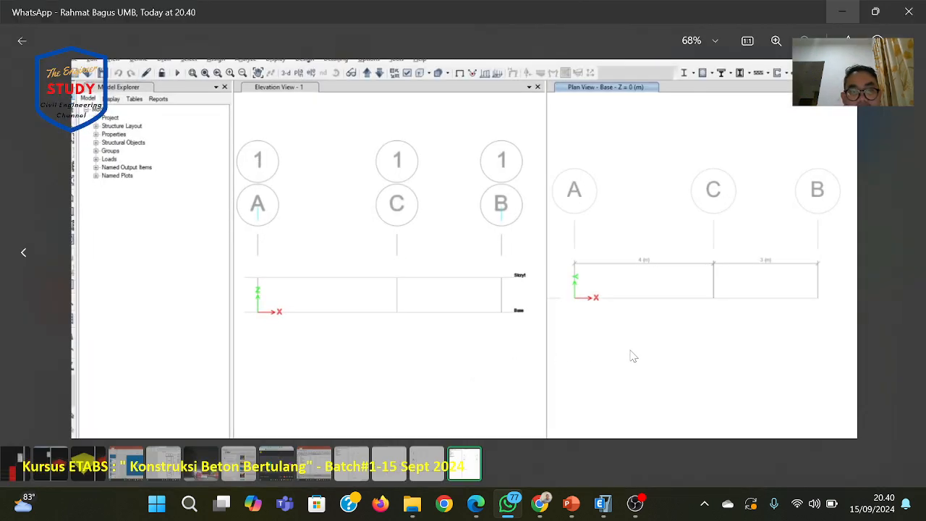
key(Escape)
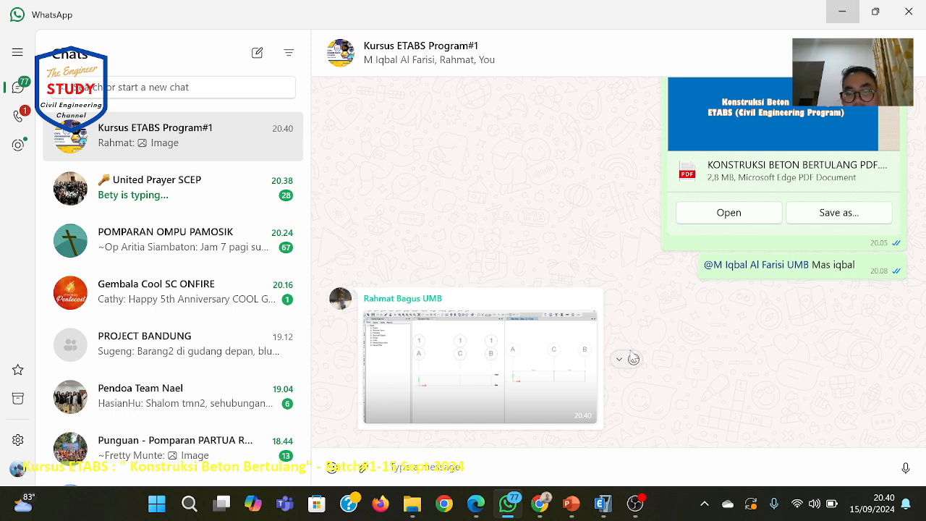
Switch to PowerPoint and show the slide with the BJTP Fy 240 MPa rebar material properties.
click(571, 504)
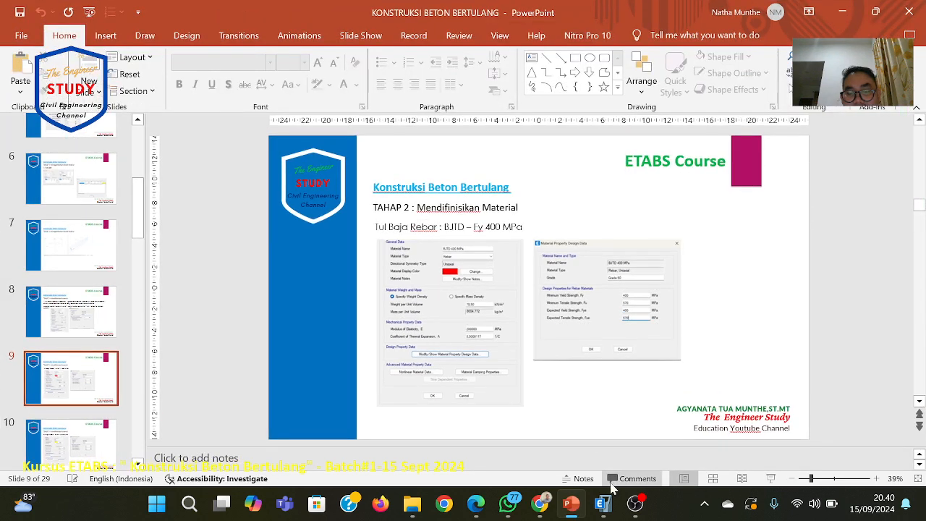
scroll(664, 378, down, 1)
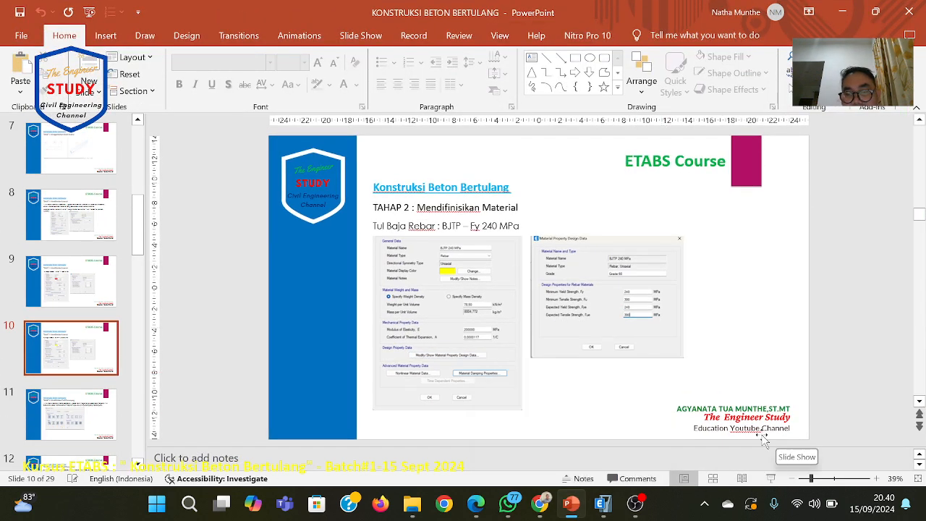
Return to the WhatsApp group chat and examine the participant's screenshots of the defined materials list and the rebar material properties.
click(512, 506)
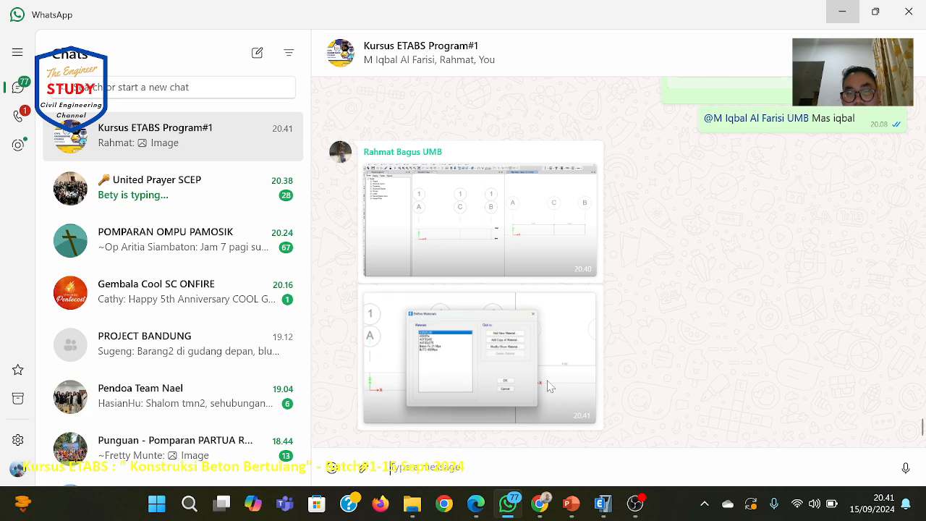
click(547, 387)
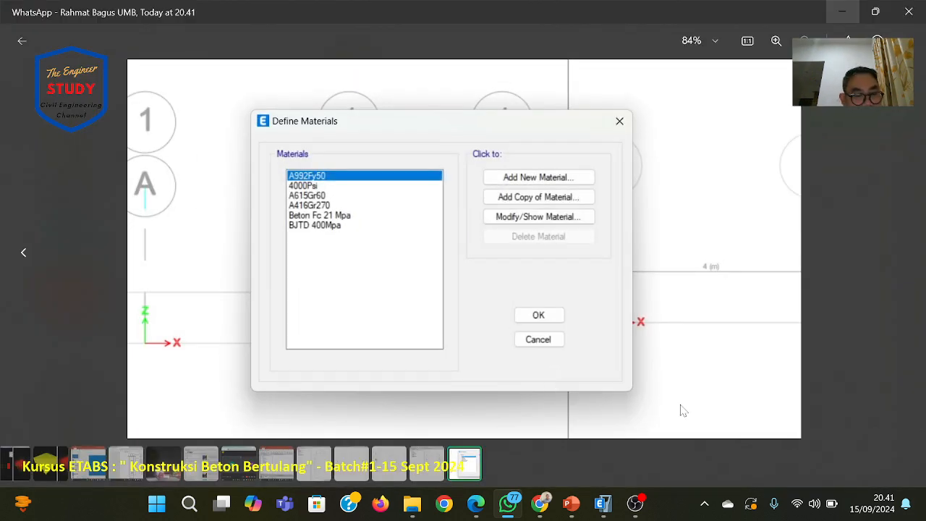
key(Escape)
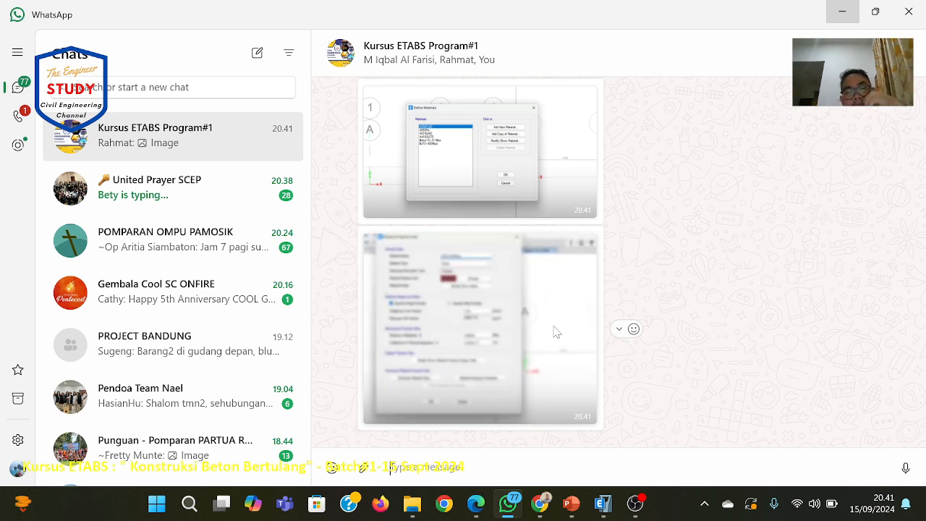
click(556, 332)
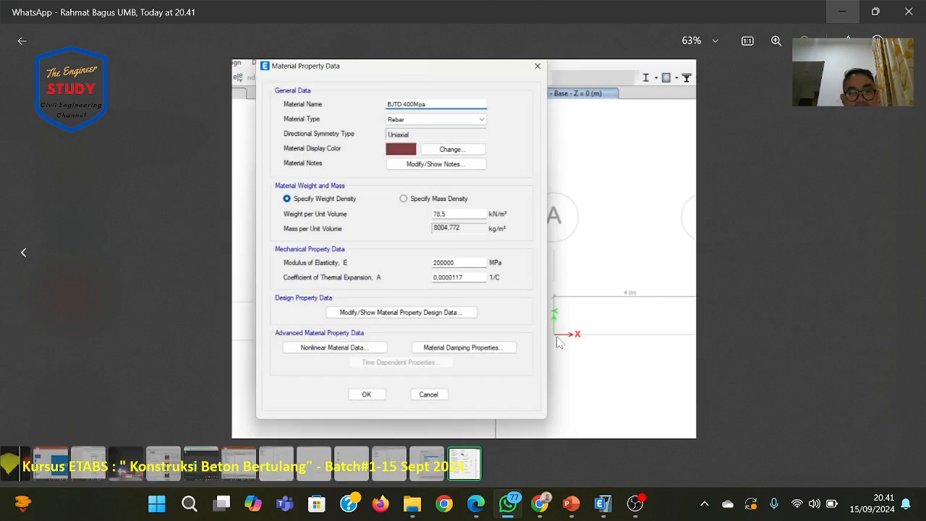
Close the participant's screenshot, switch to ETABS and dismiss the WhatsApp notification over the model.
key(Escape)
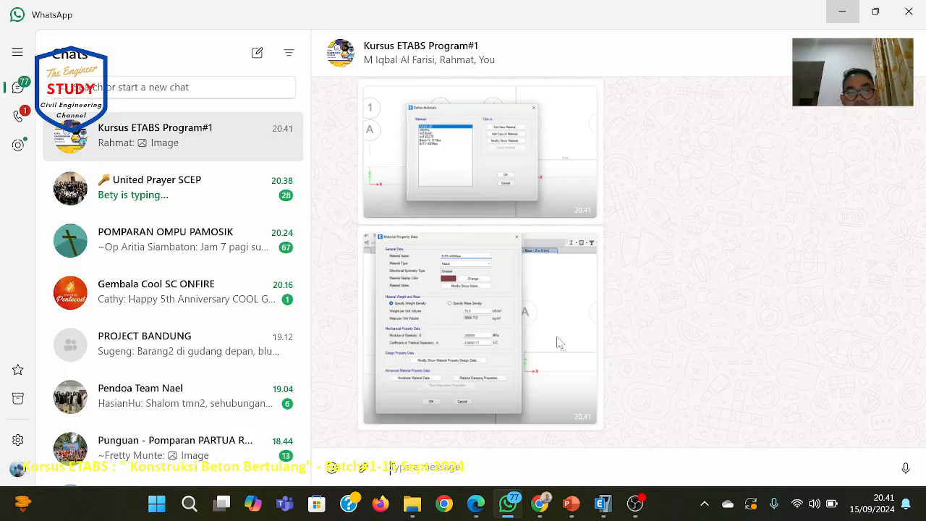
click(601, 504)
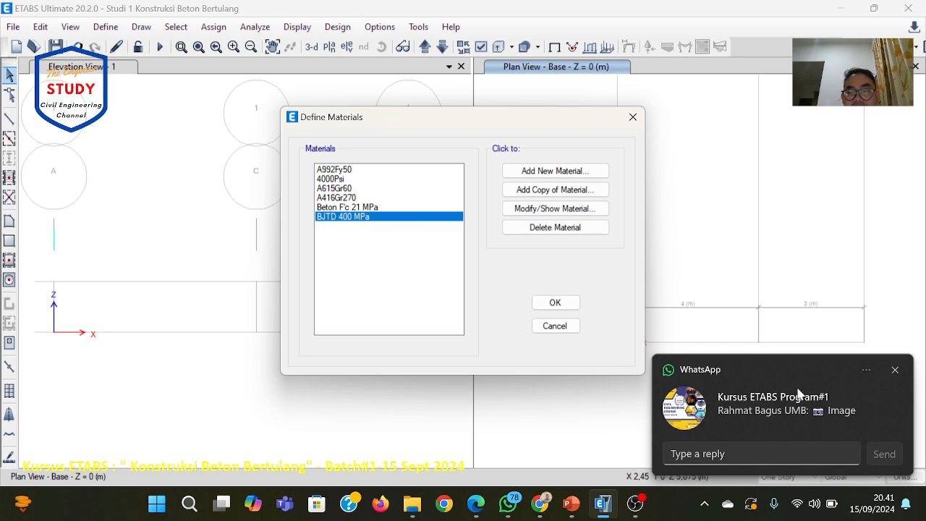
click(895, 369)
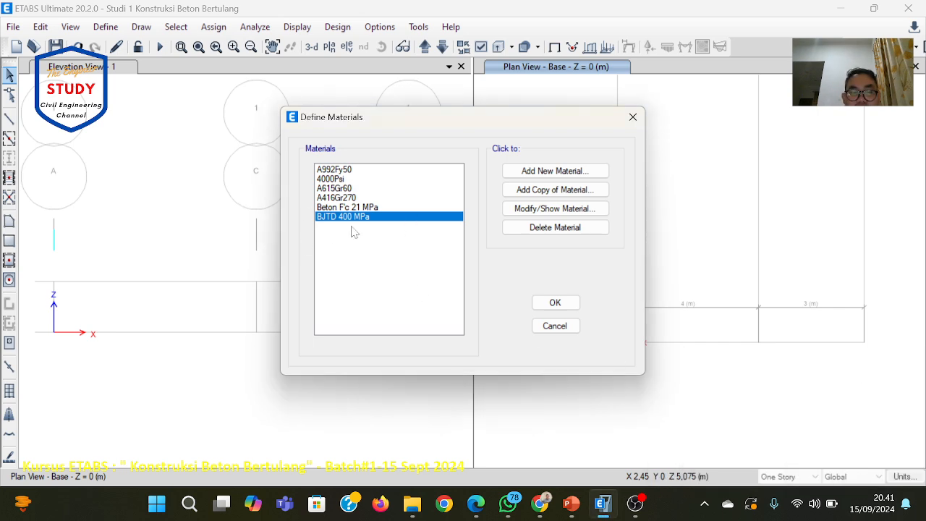
Add a copy of the BJTD 400 MPa rebar material and name it BJTP 240 MPa.
click(541, 189)
text(Mat)
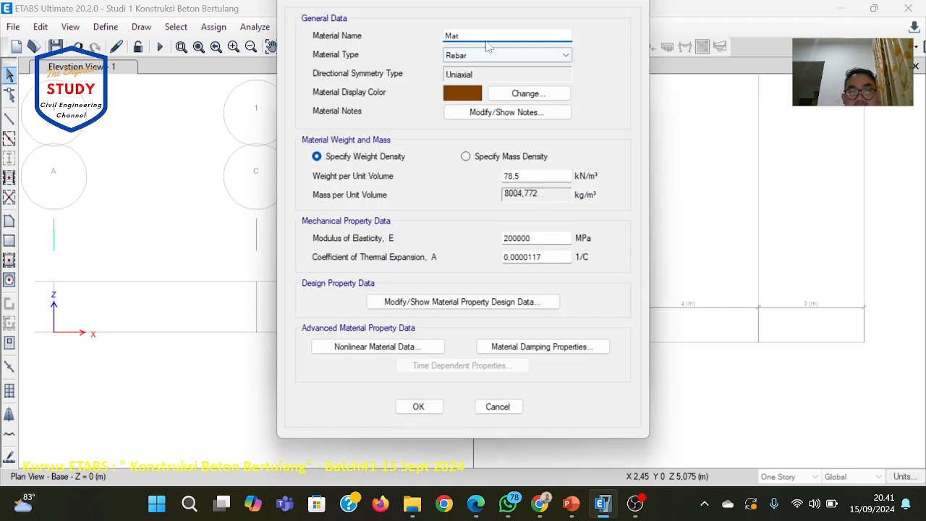
key(BackSpace)
key(BackSpace)
text(BJTP )
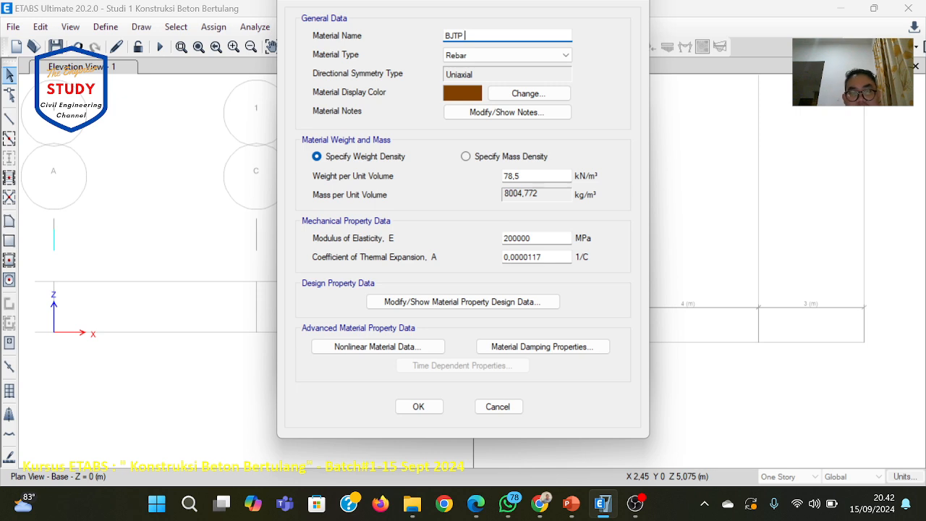
text(240 M)
key(BackSpace)
key(BackSpace)
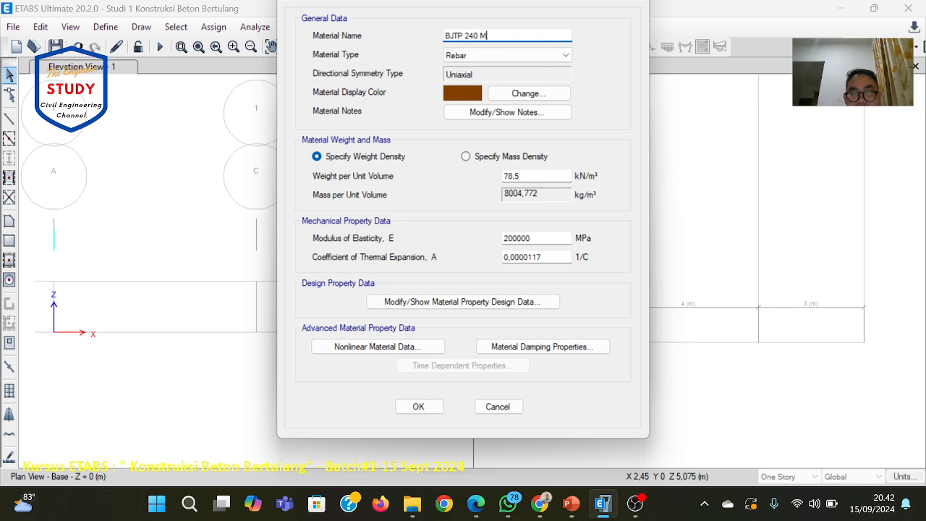
text(Pa)
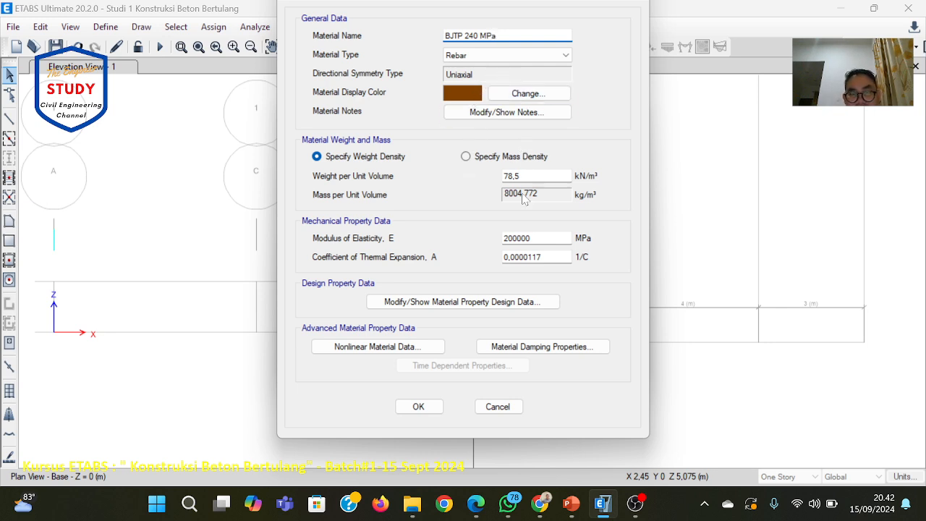
Open the BJTP 240 MPa material's design data, consult the BJTP Fy 240 MPa slide in PowerPoint, and return to ETABS.
click(452, 307)
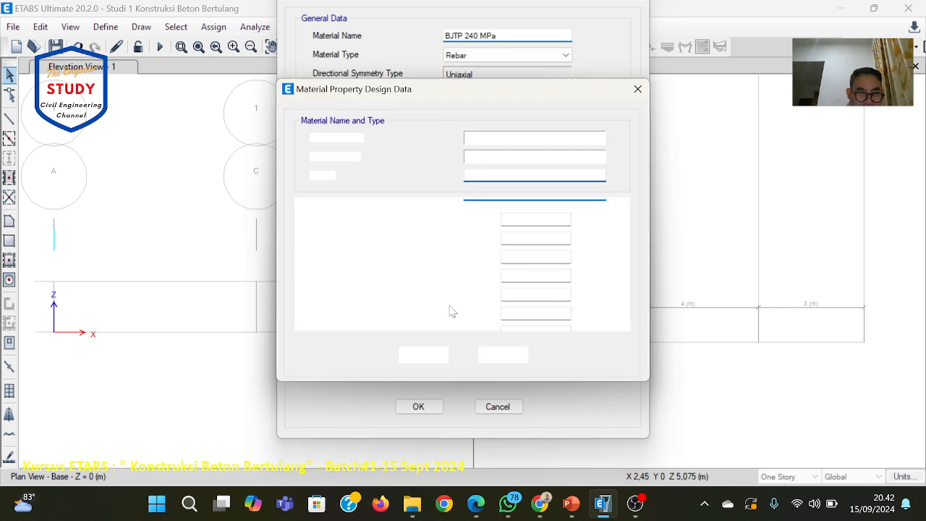
click(531, 219)
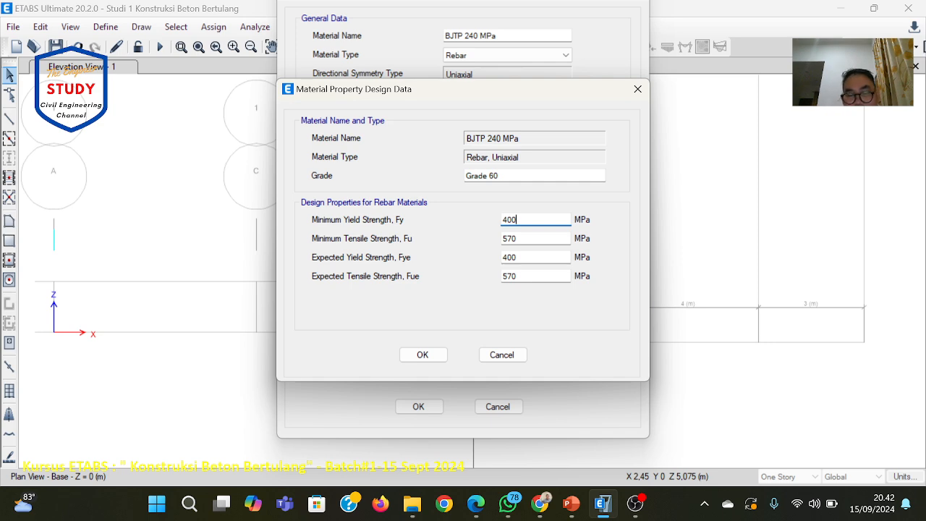
click(570, 503)
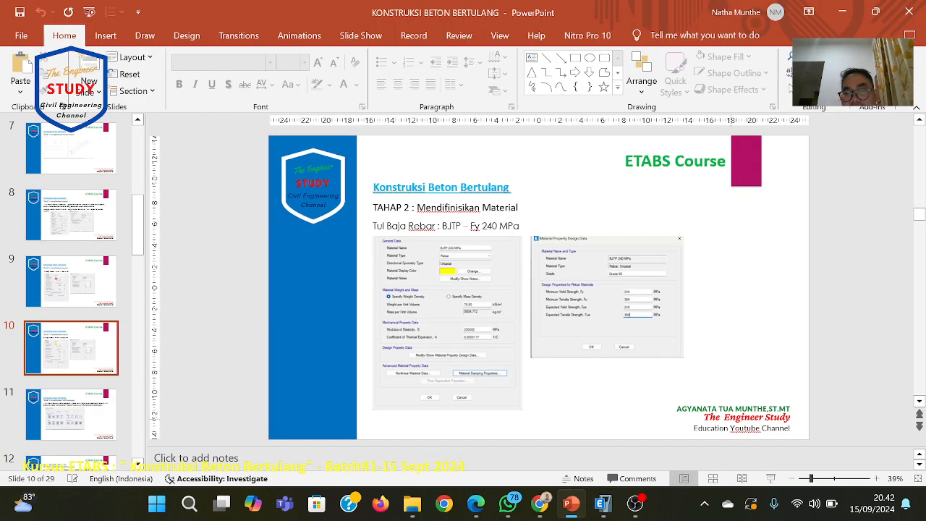
click(770, 479)
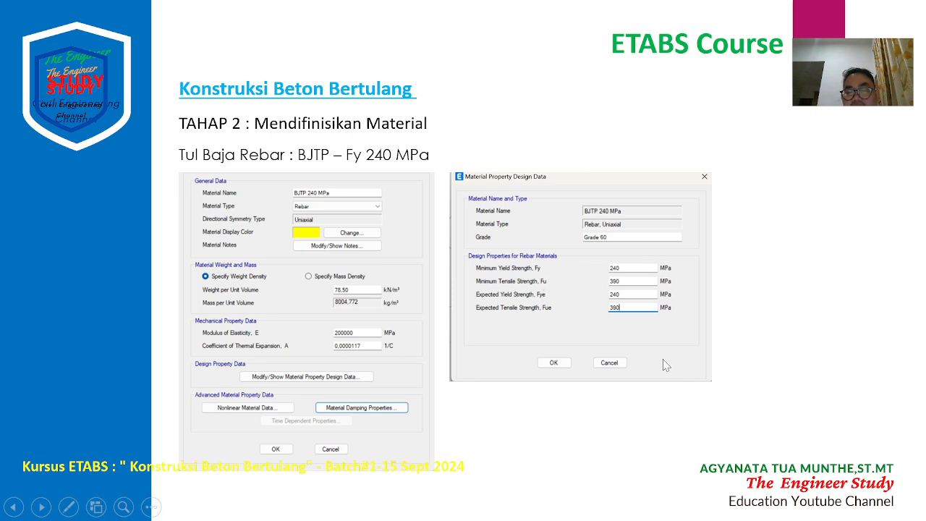
key(Escape)
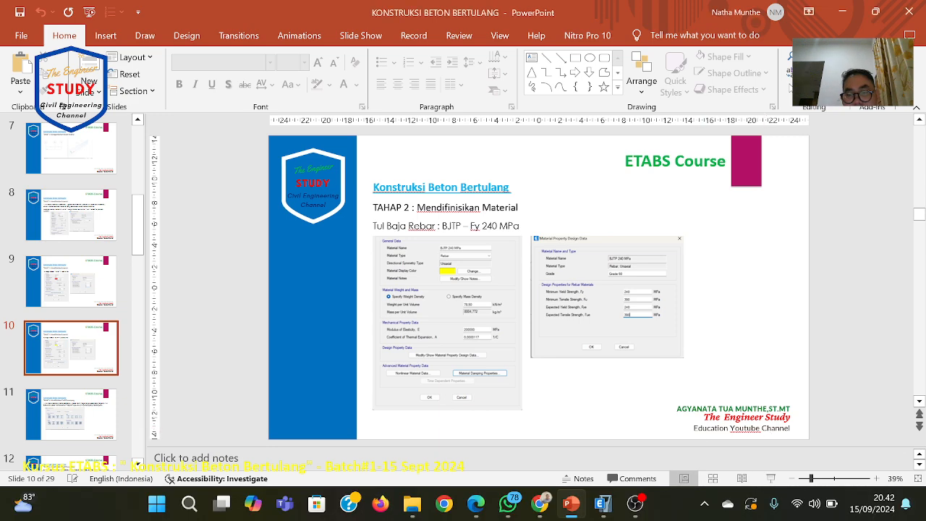
mouse_move(572, 508)
click(601, 504)
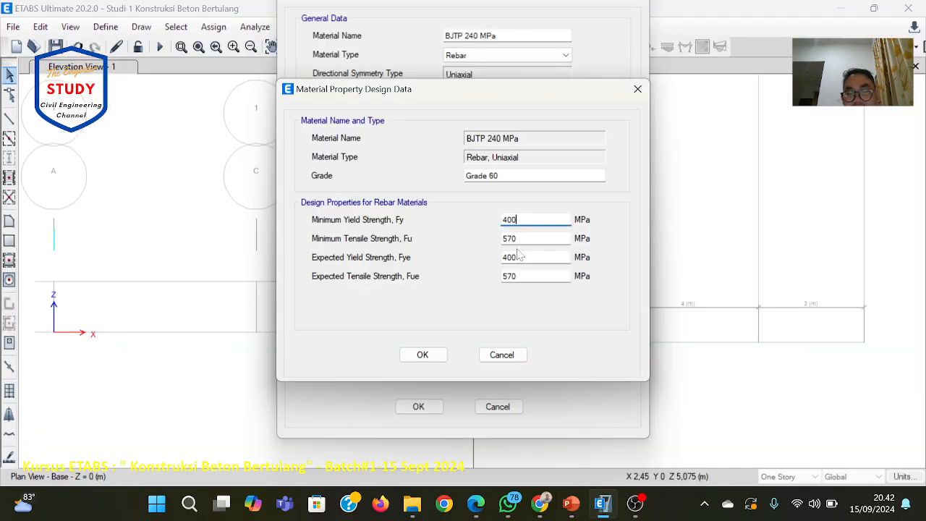
Set the rebar's minimum and expected yield strengths to 240 MPa and tensile strengths to 390 MPa, and accept the material.
key(BackSpace)
key(BackSpace)
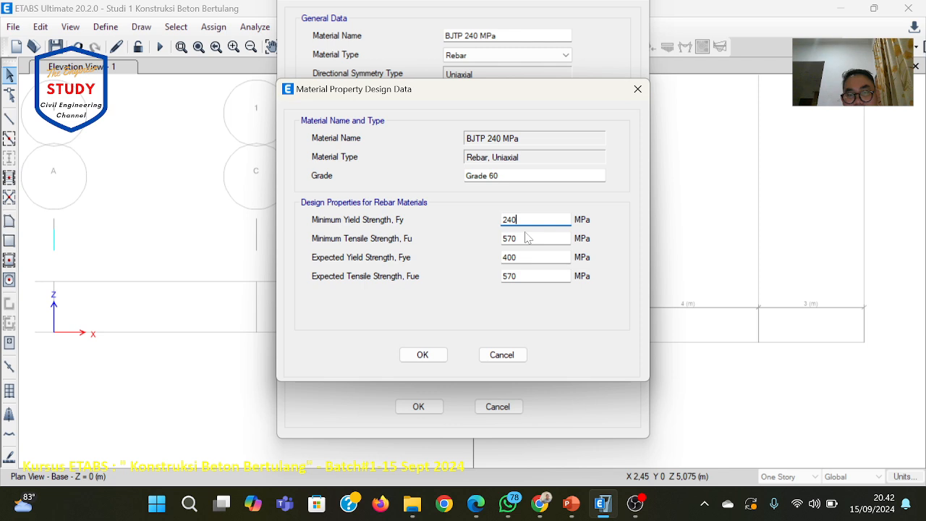
click(517, 239)
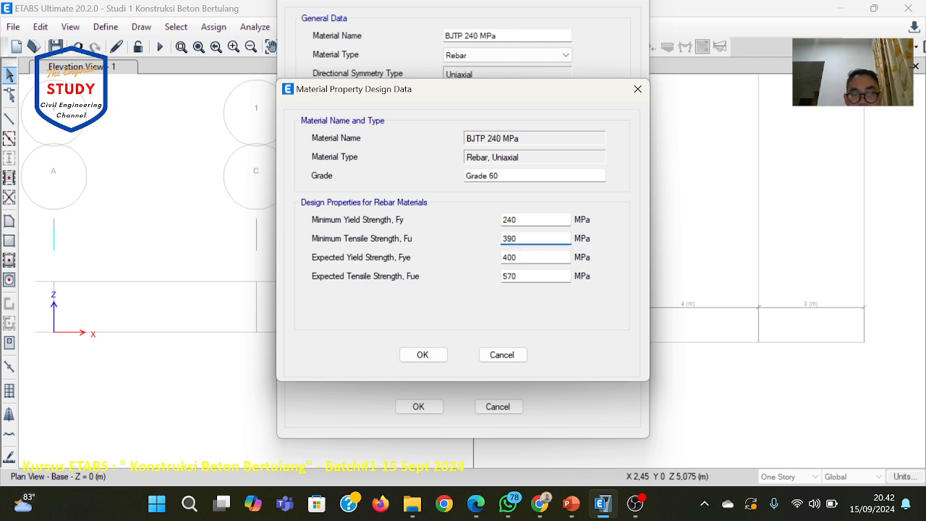
key(Tab)
key(BackSpace)
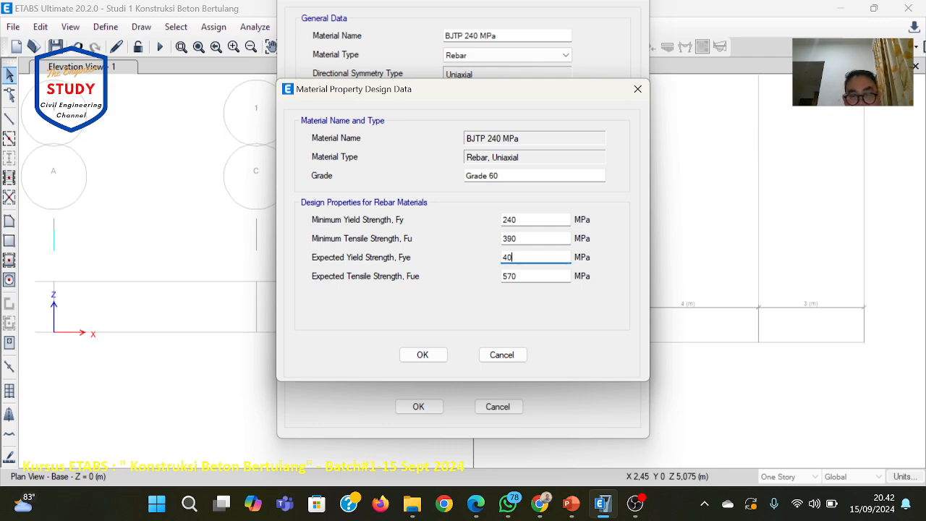
text(240)
click(516, 275)
text(390)
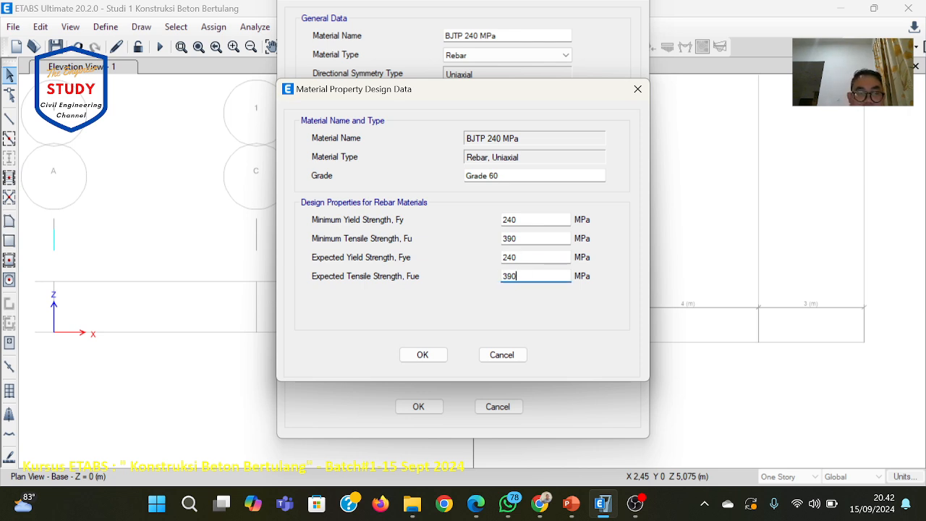
click(422, 355)
click(418, 406)
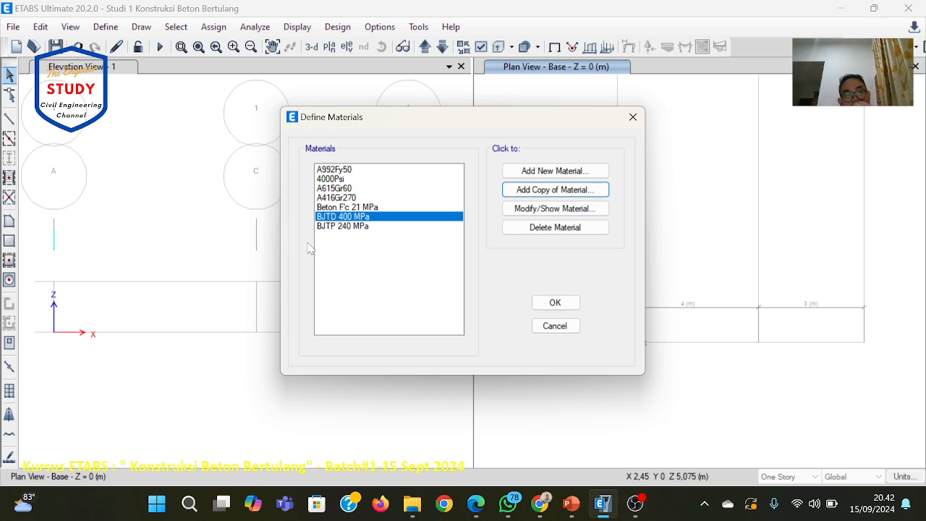
Review BJTP 240 MPa, BJTD 400 MPa and Beton F'c 21 MPa in the materials list, and accept the material definitions.
click(368, 229)
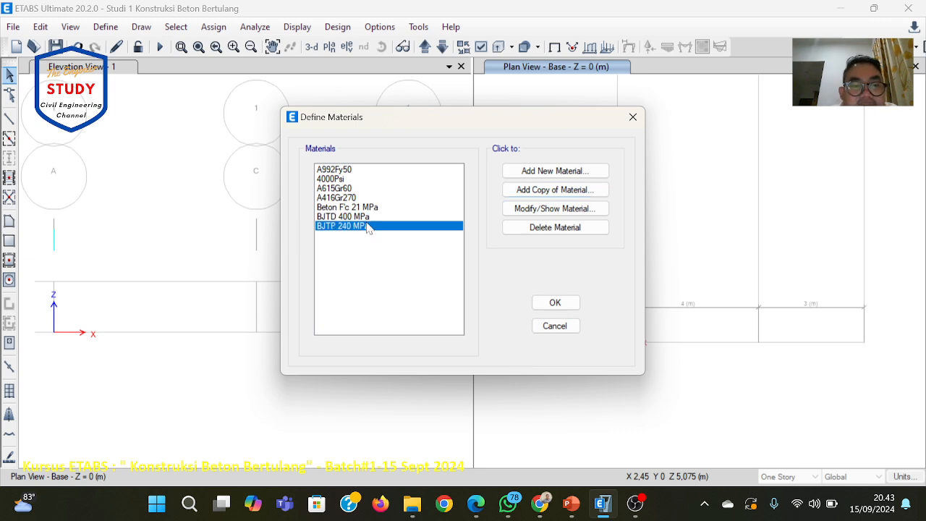
click(368, 217)
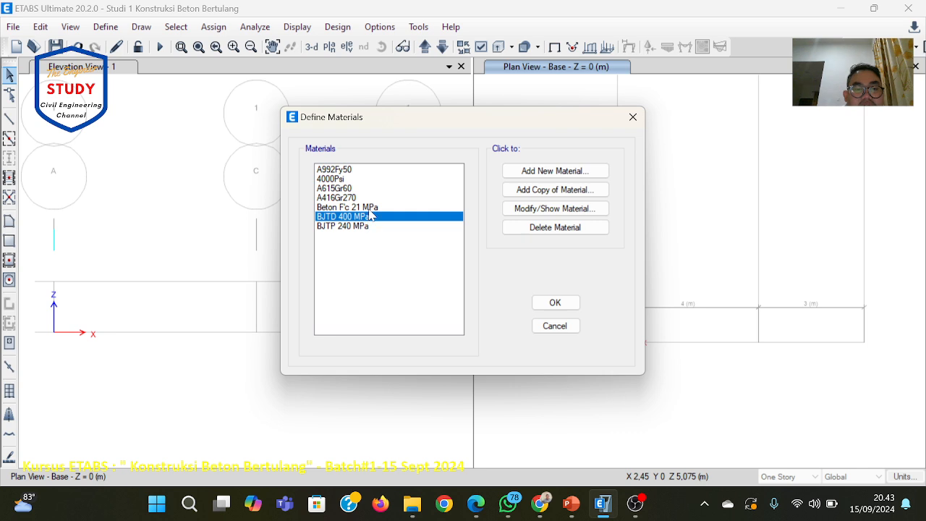
click(369, 207)
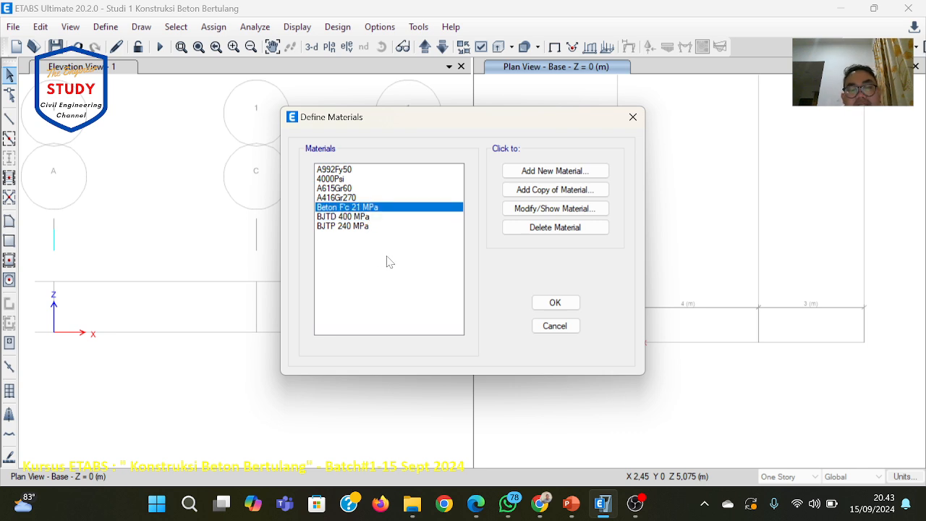
click(555, 303)
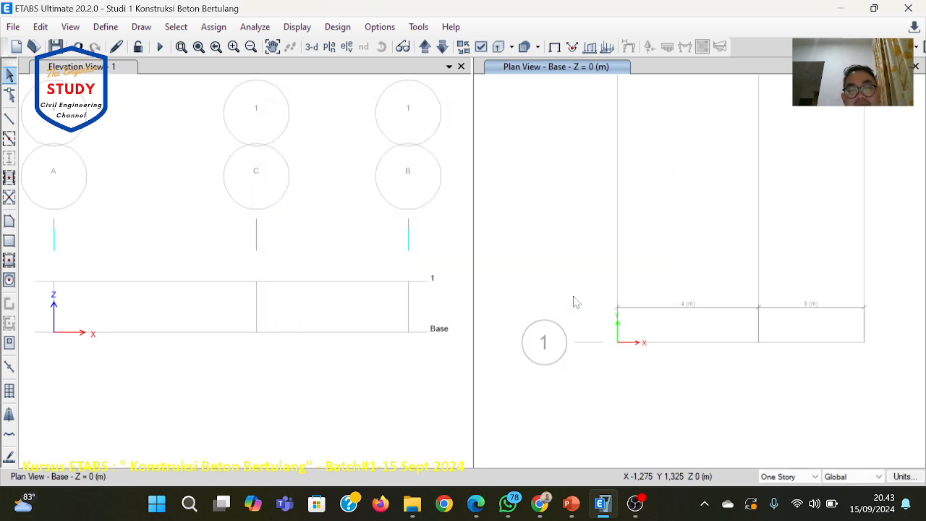
Switch to PowerPoint and present the TAHAP 3 slides on choosing a rectangular concrete section and entering its section and reinforcement data.
click(572, 504)
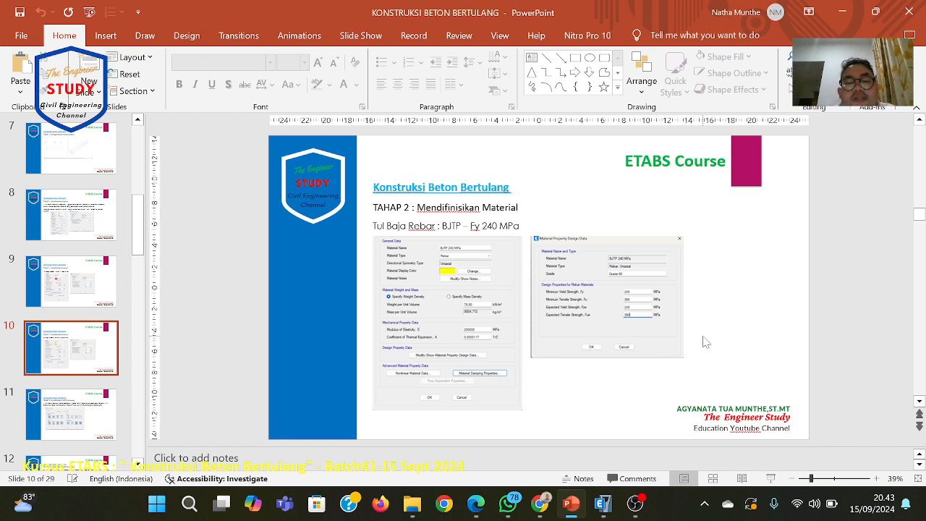
scroll(706, 342, down, 1)
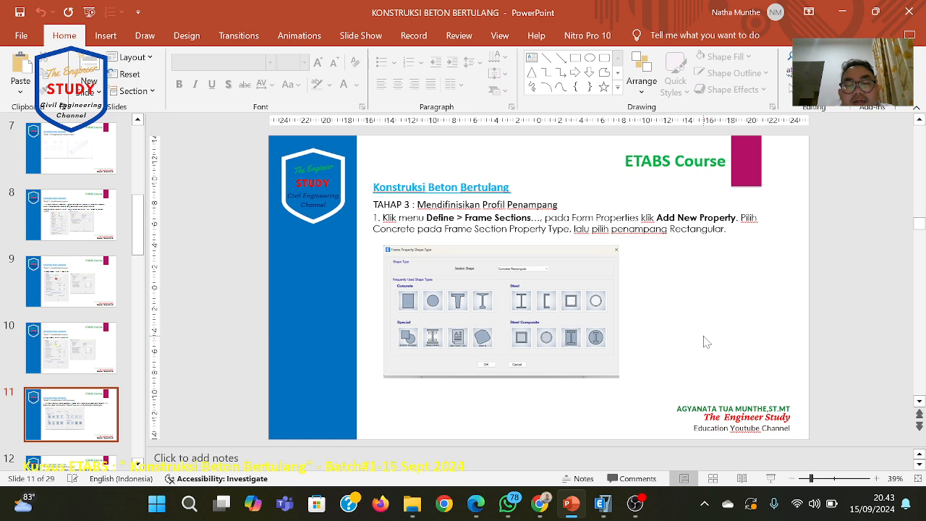
click(771, 478)
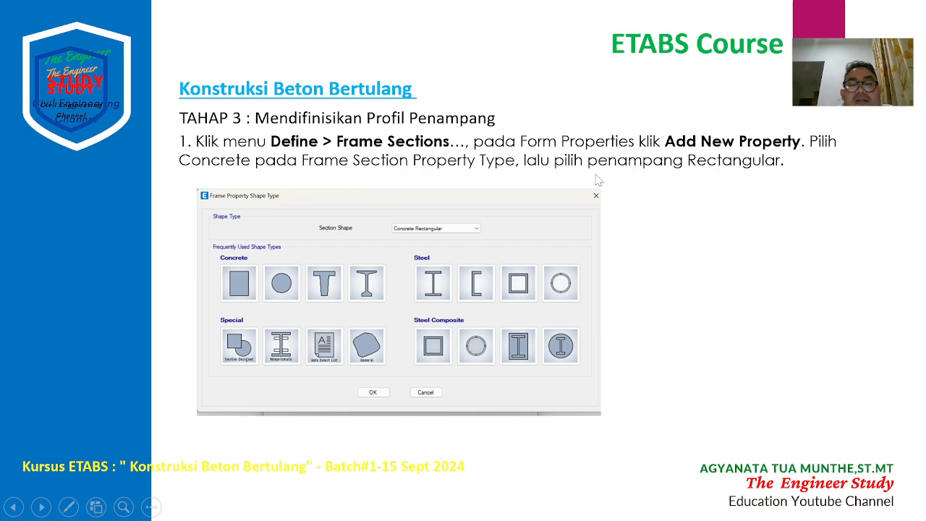
click(753, 264)
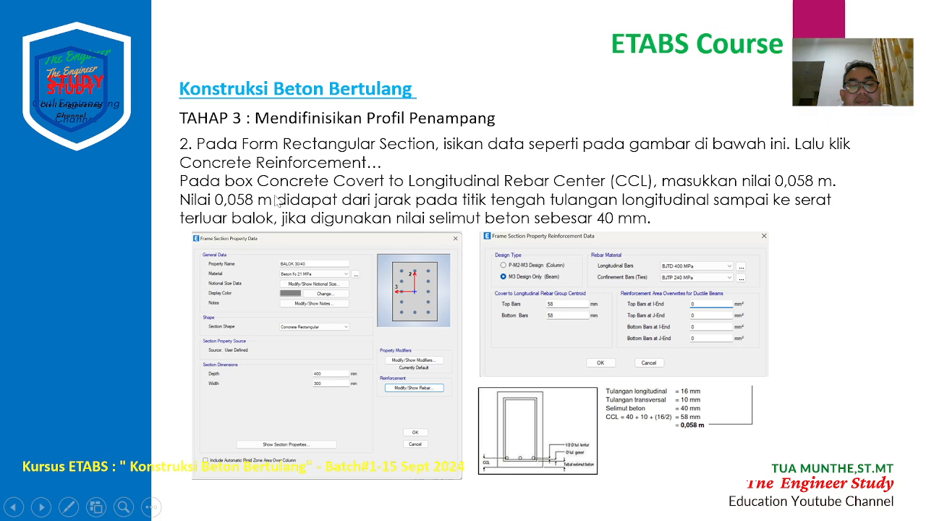
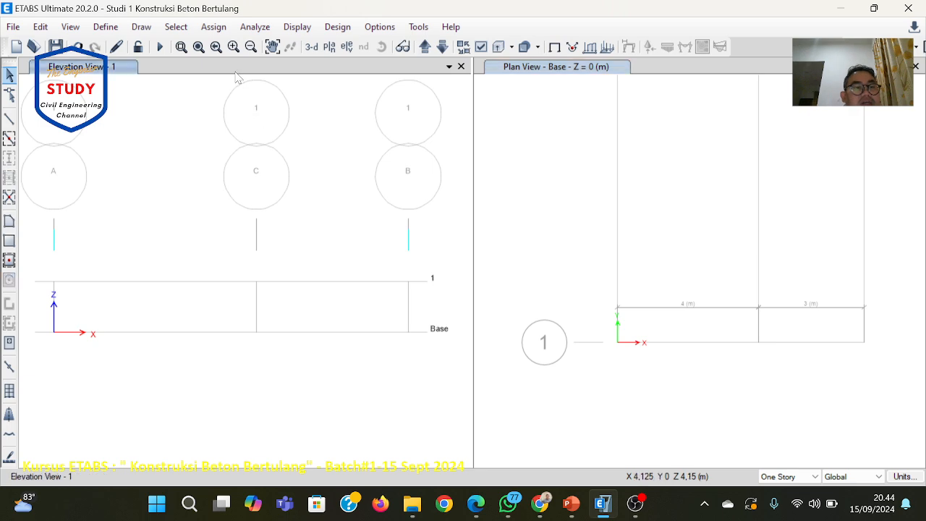
Open the frame section definitions and start adding a new frame property.
click(104, 27)
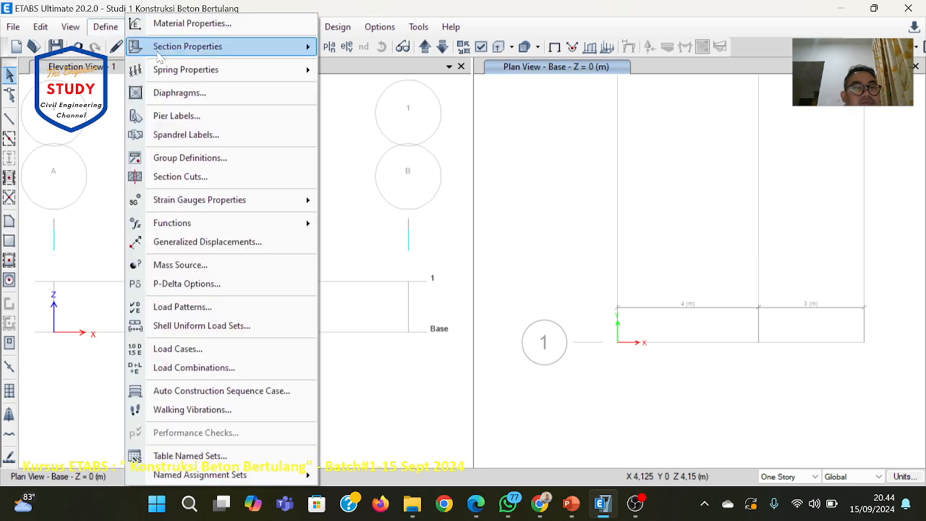
mouse_move(188, 47)
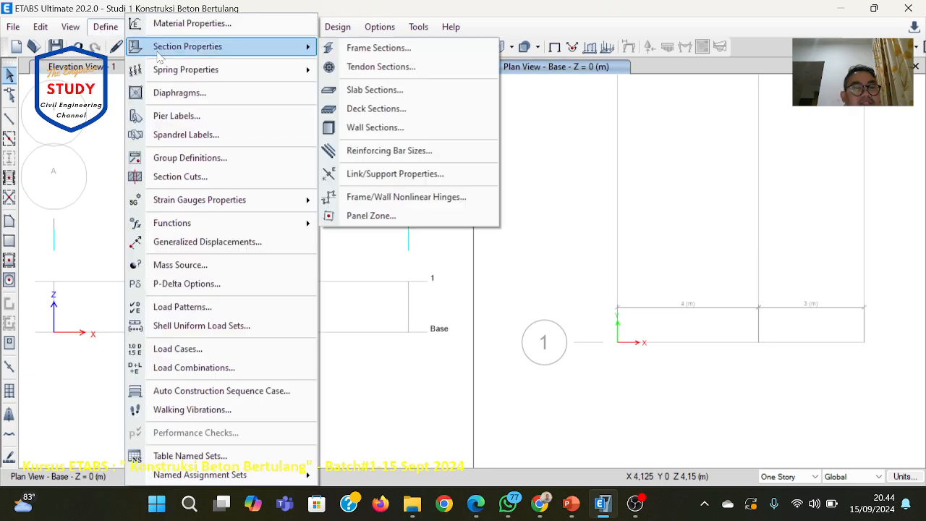
click(370, 51)
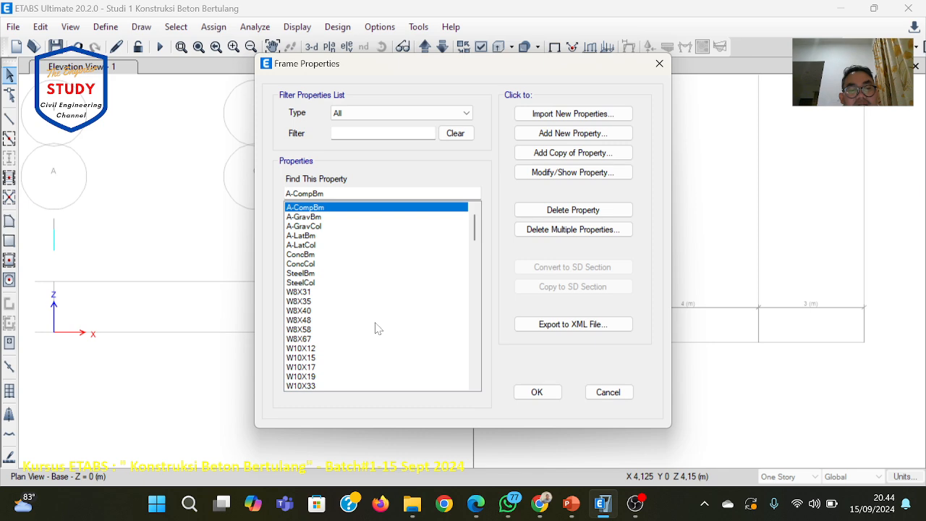
click(583, 137)
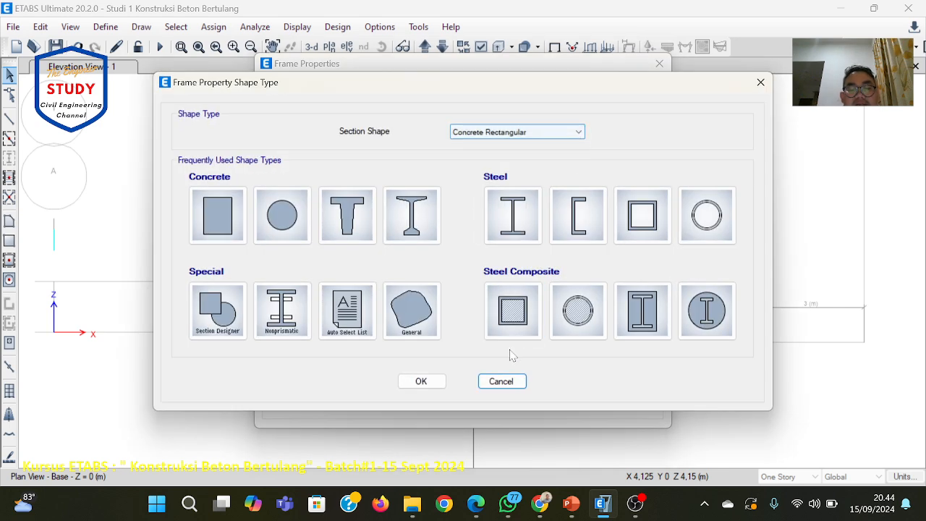
click(501, 381)
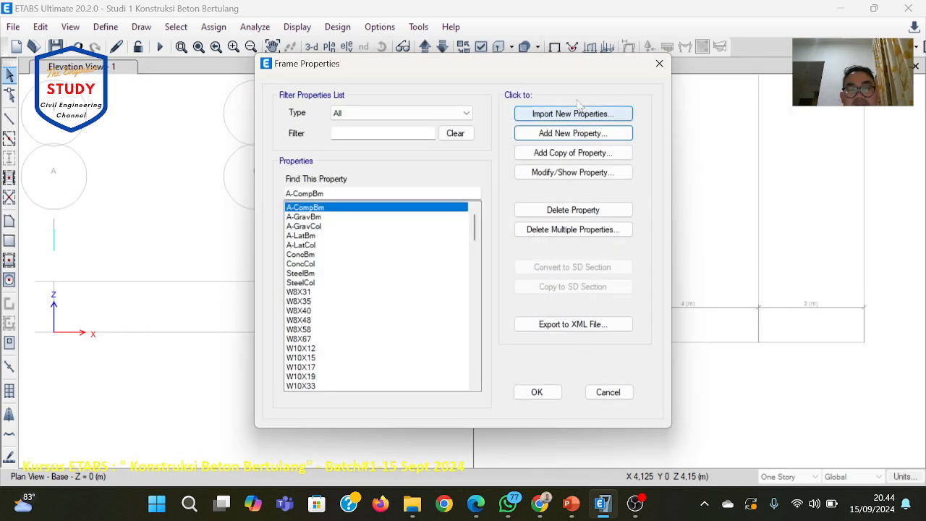
click(572, 134)
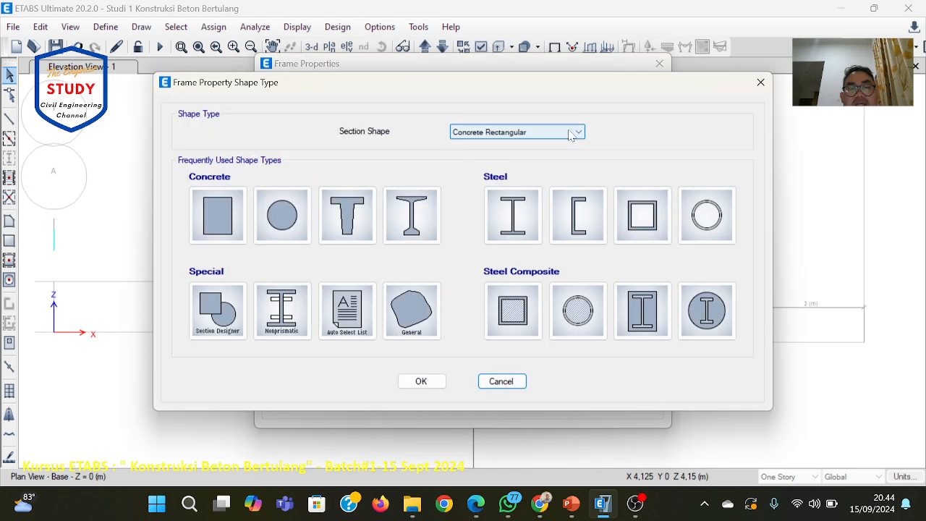
Browse the section shape list, preview the Concrete Tee section data, and close it without creating a section.
click(570, 132)
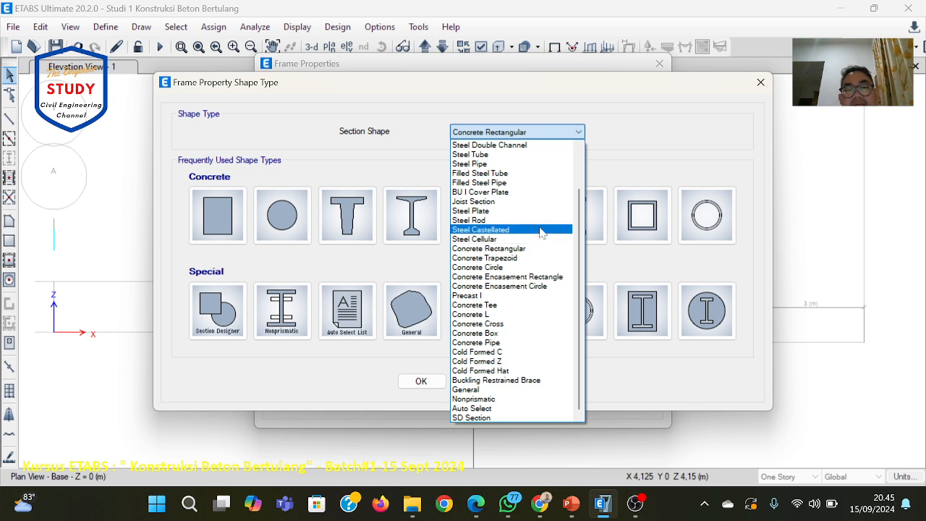
click(521, 295)
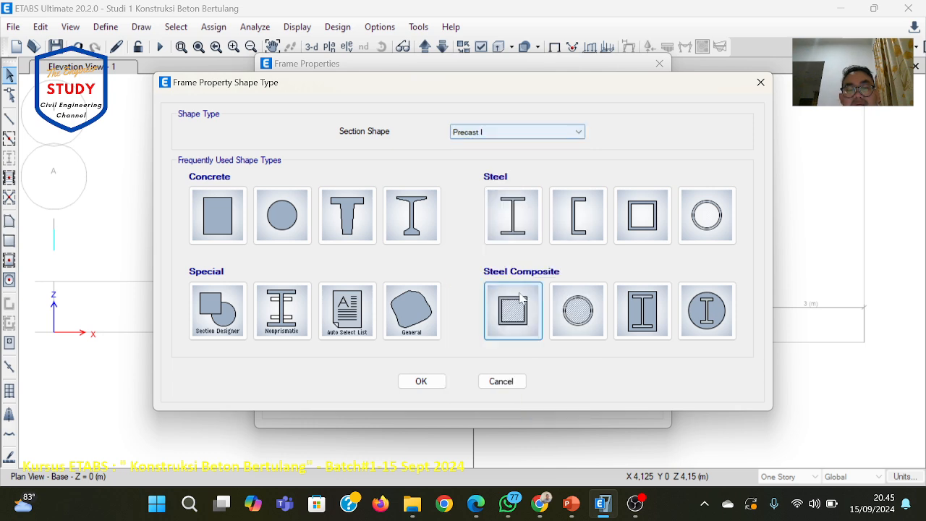
click(365, 224)
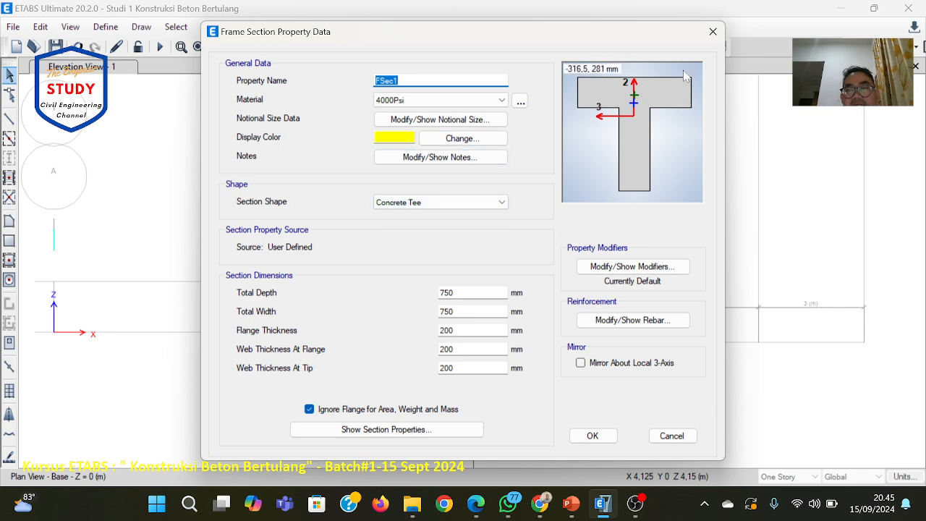
click(713, 31)
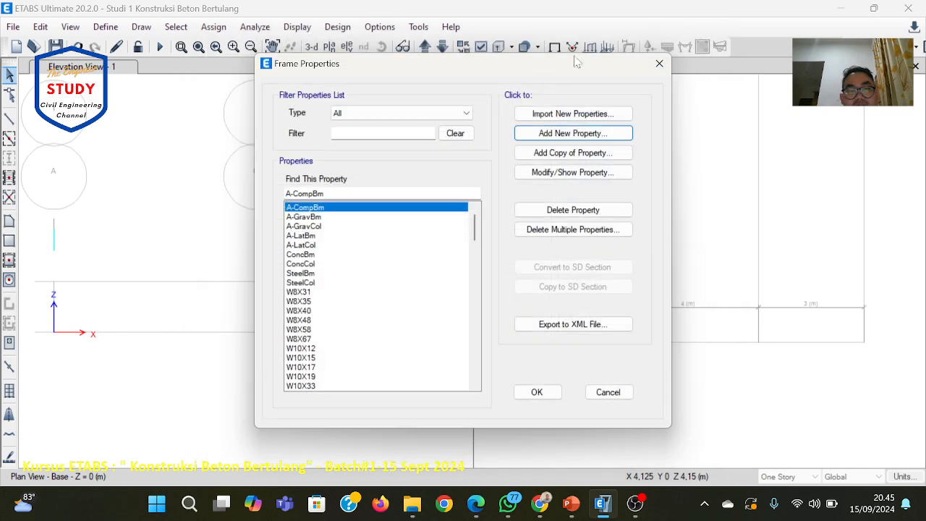
Preview the Precast I section data for a new frame property and close it without creating a section.
click(577, 136)
click(422, 233)
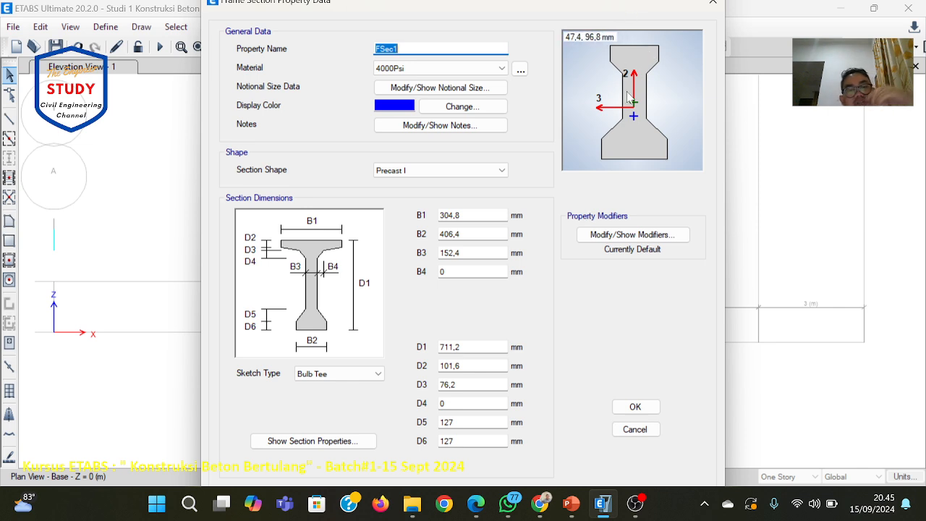
click(712, 3)
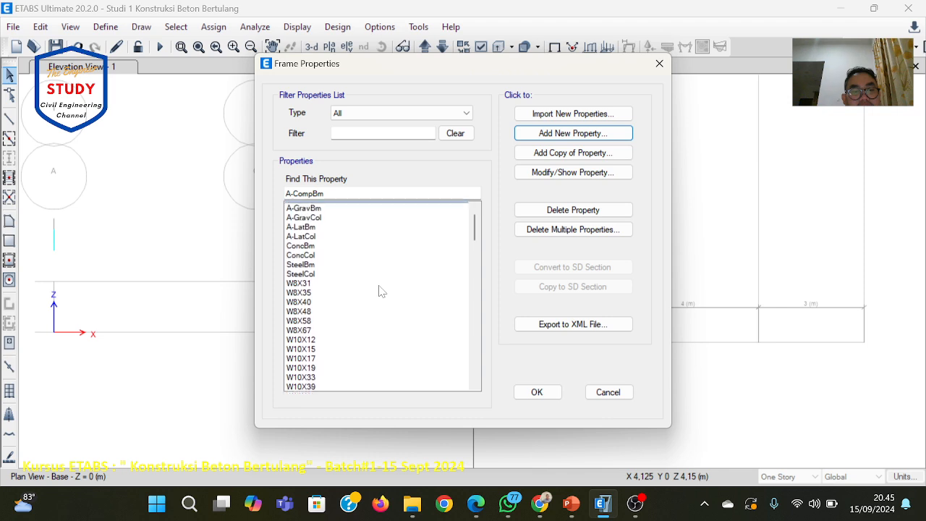
Examine the available concrete and steel section shapes for a new property, preview the Concrete Rectangular section data, and cancel it.
click(563, 134)
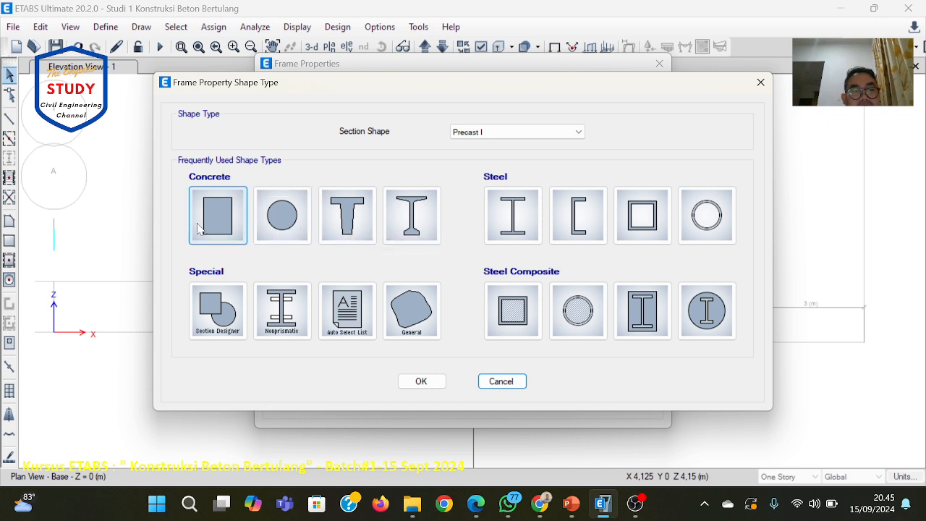
click(495, 132)
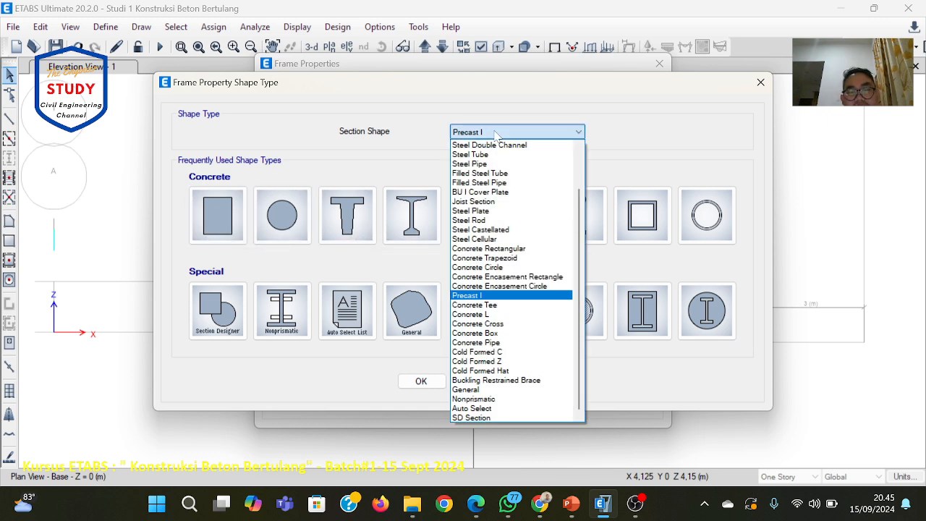
click(497, 305)
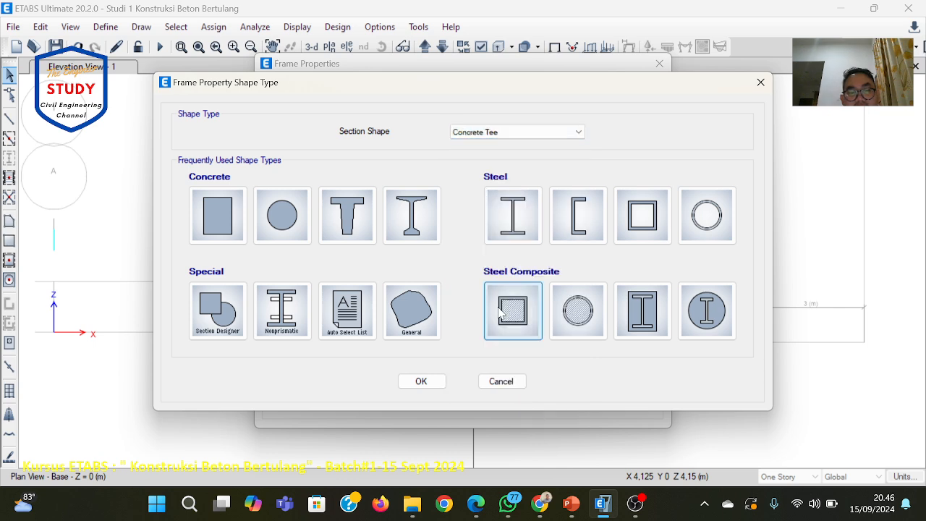
click(568, 133)
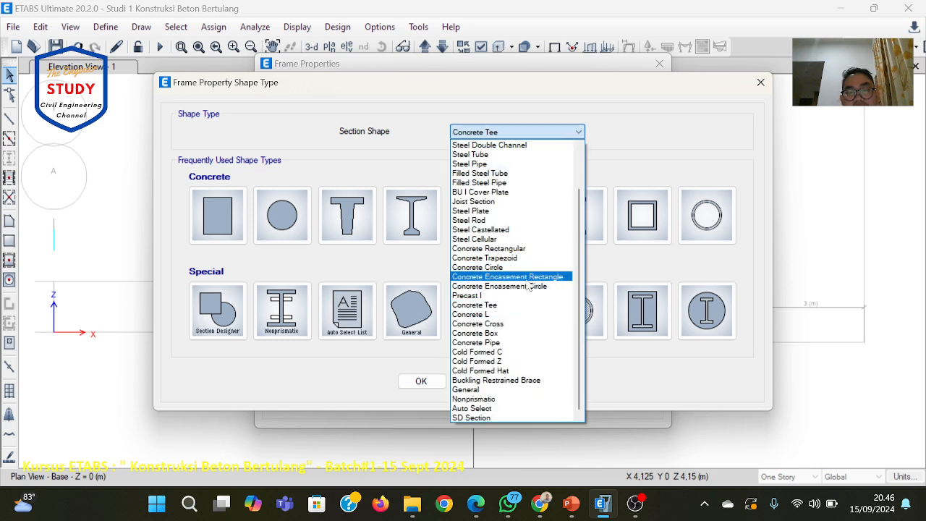
scroll(511, 251, up, 1)
scroll(511, 251, up, 1)
scroll(511, 257, down, 2)
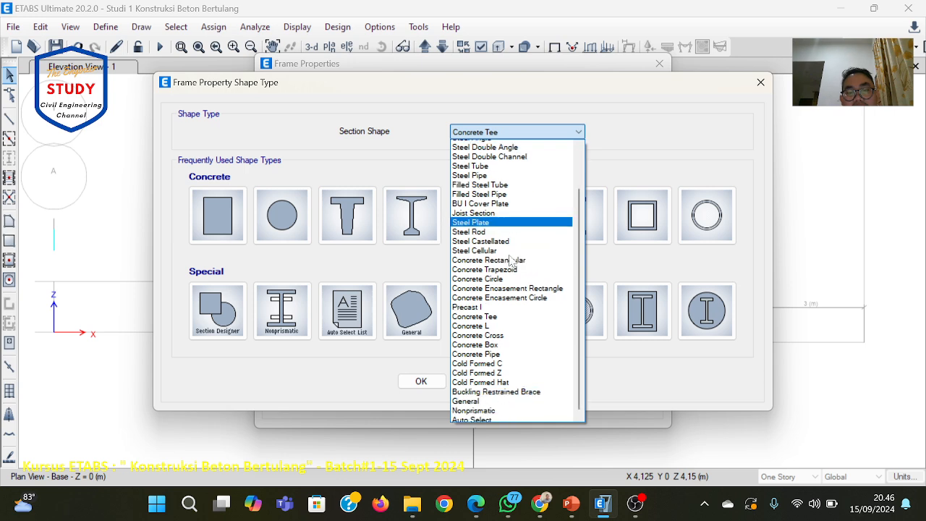
scroll(513, 264, up, 2)
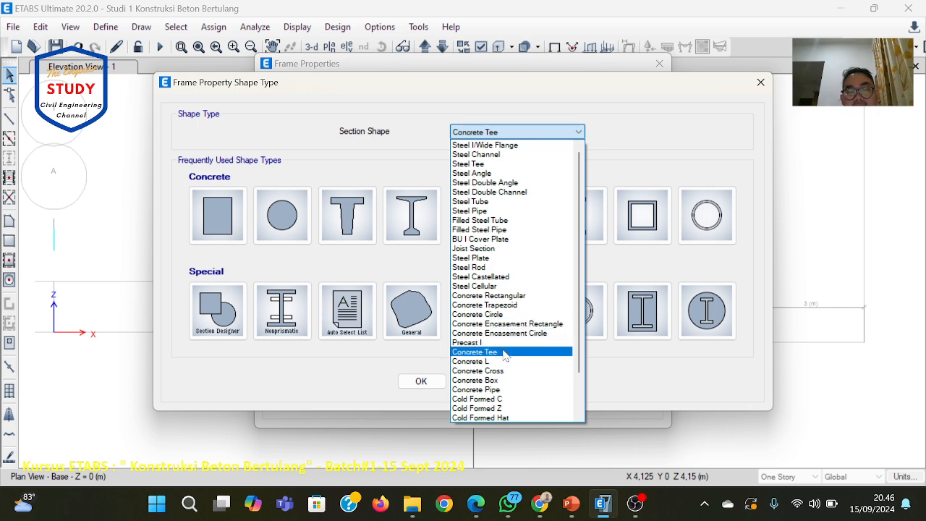
click(503, 379)
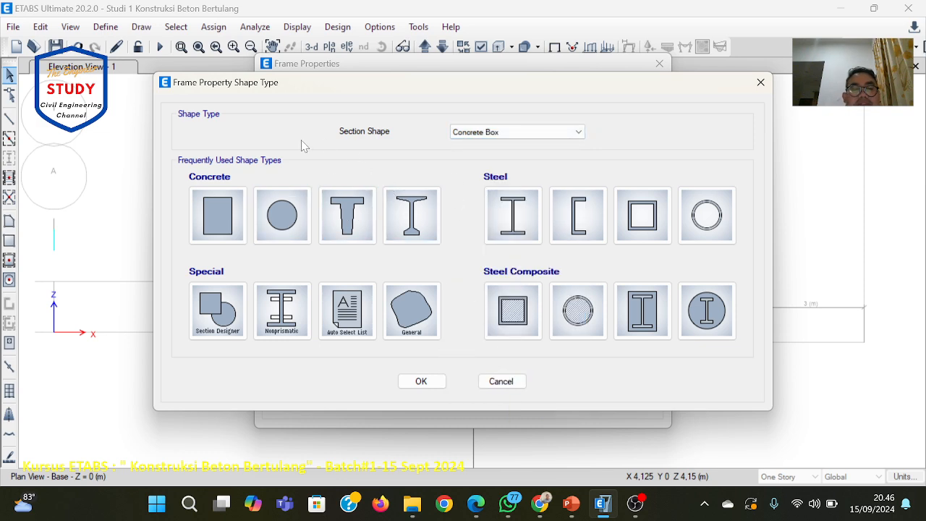
click(226, 220)
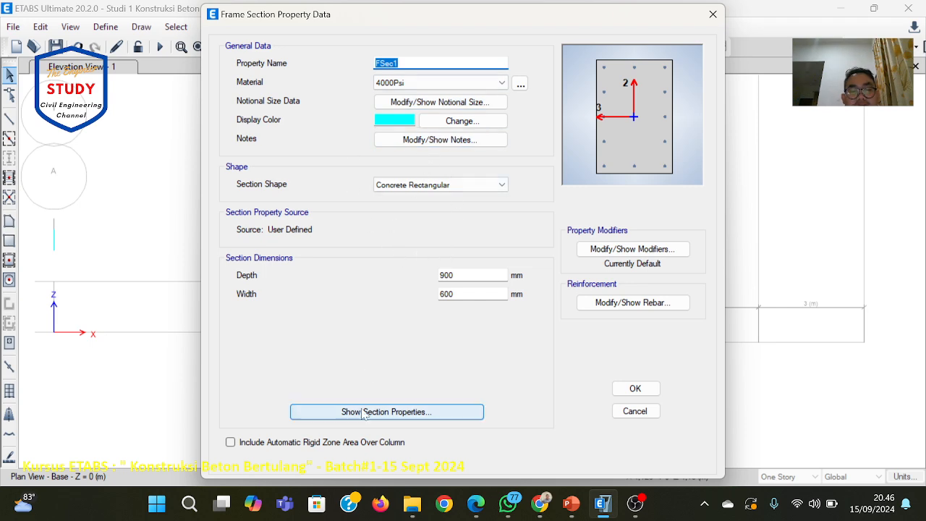
click(636, 412)
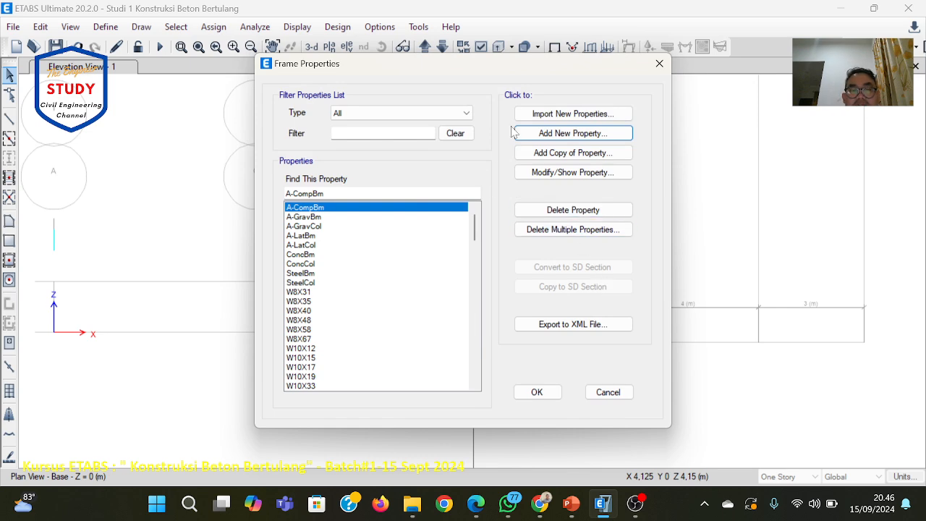
Start a new frame property with the Concrete Rectangular section shape.
click(539, 133)
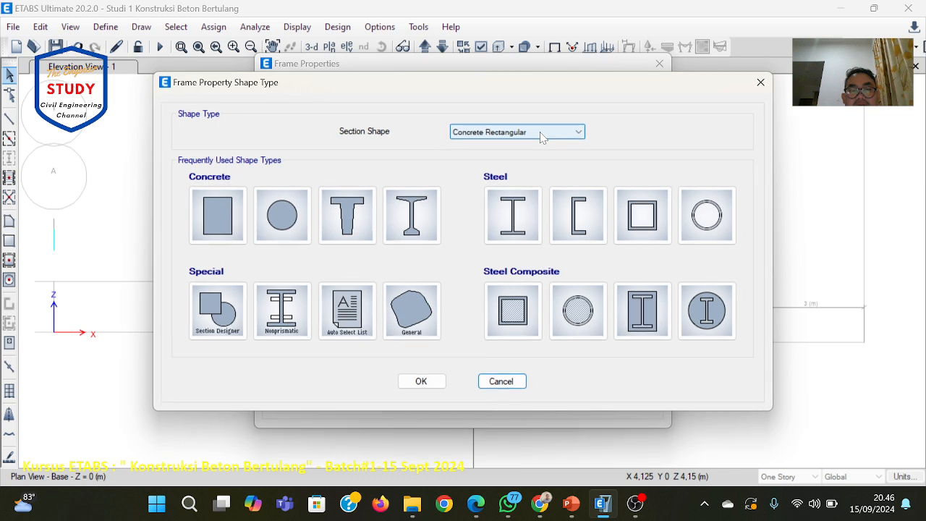
click(543, 133)
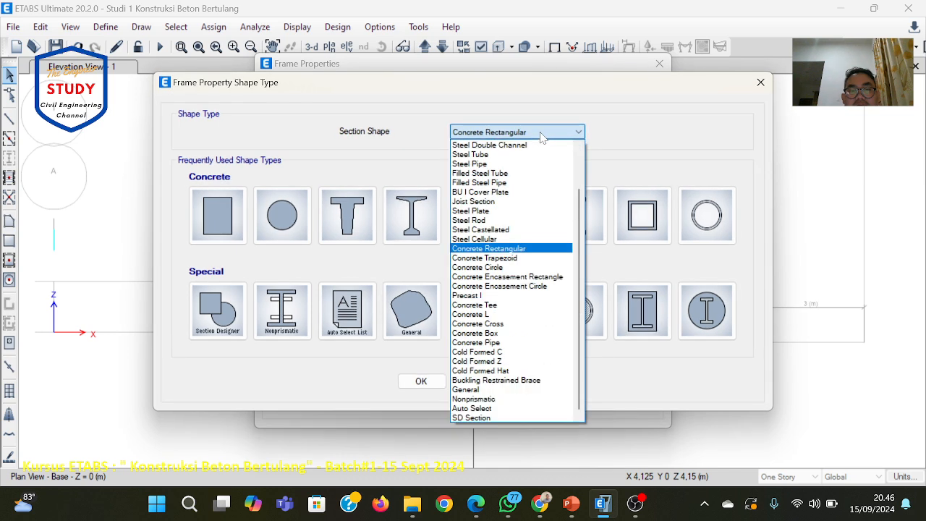
click(518, 253)
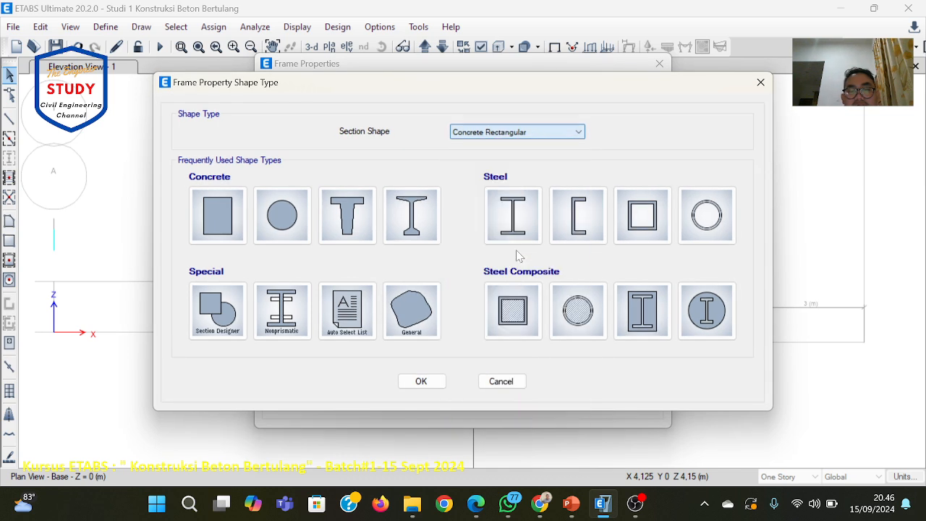
click(230, 233)
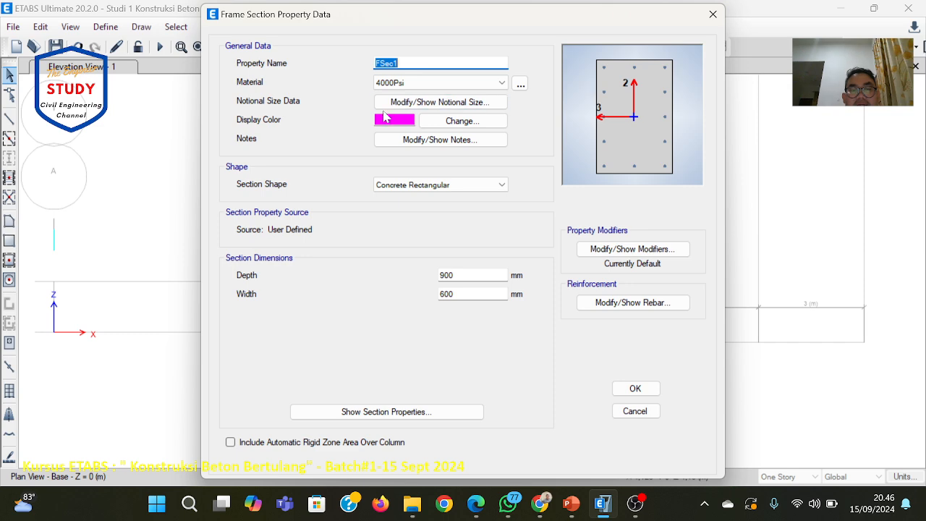
Name the section BALOK 30x40 and assign it the Beton F'c 21 MPa material.
click(429, 63)
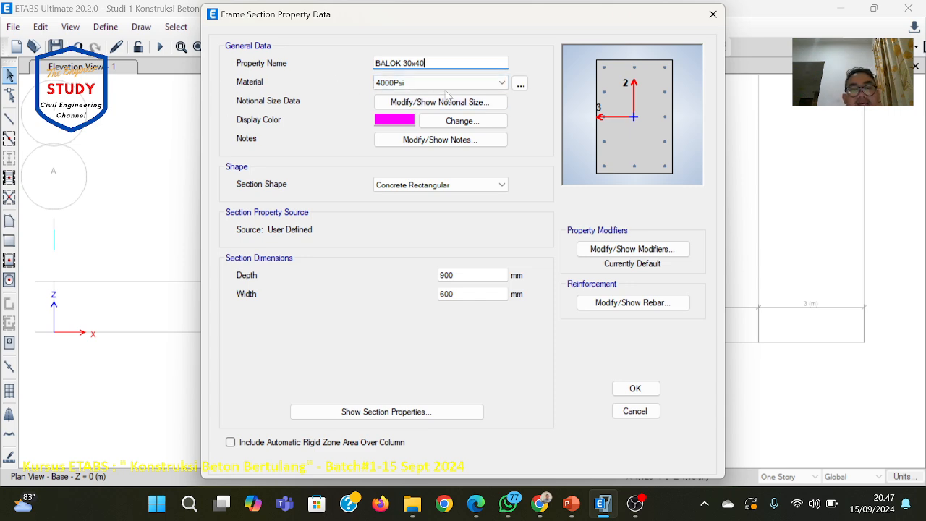
click(499, 84)
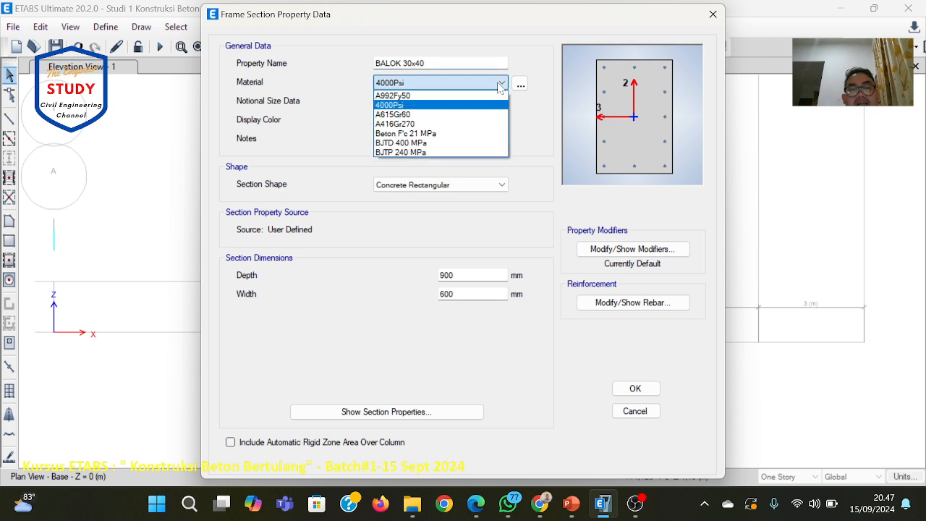
click(467, 135)
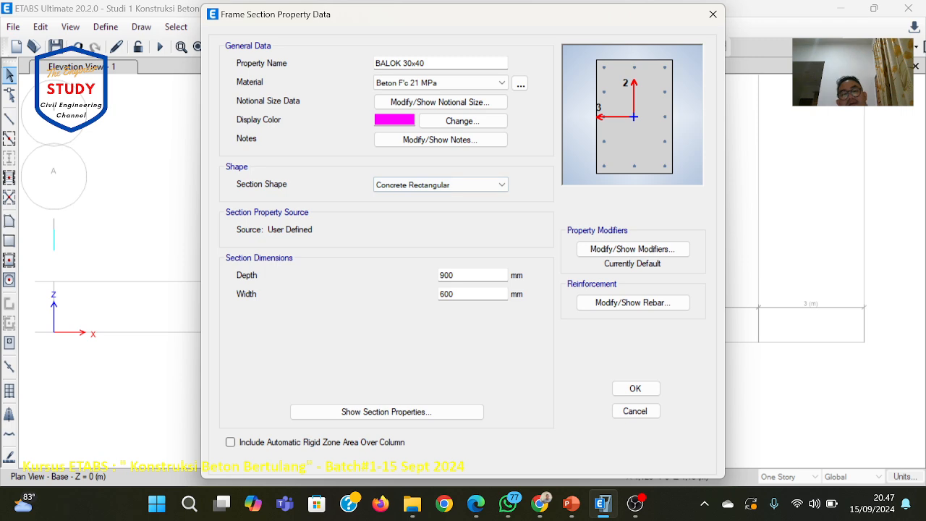
Set the section's display color to grey, leaving its notes and Concrete Rectangular shape as they are.
click(394, 120)
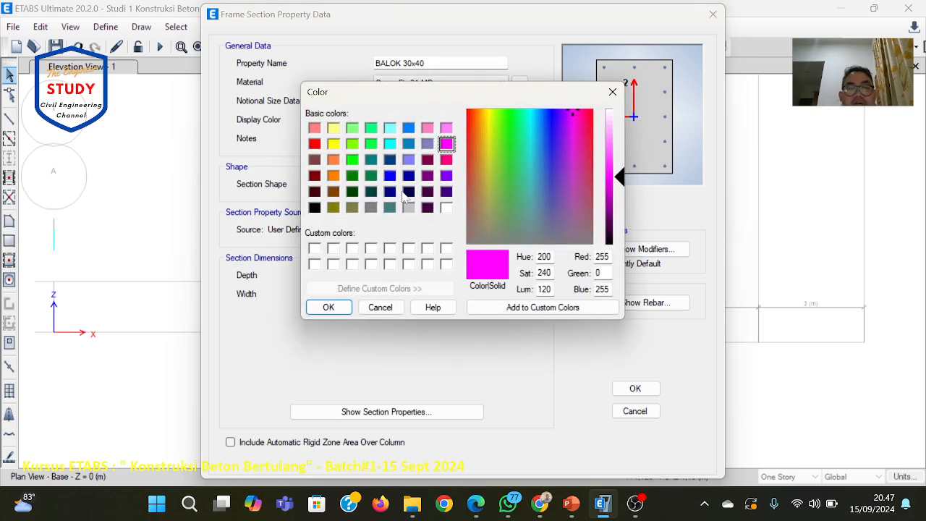
click(371, 209)
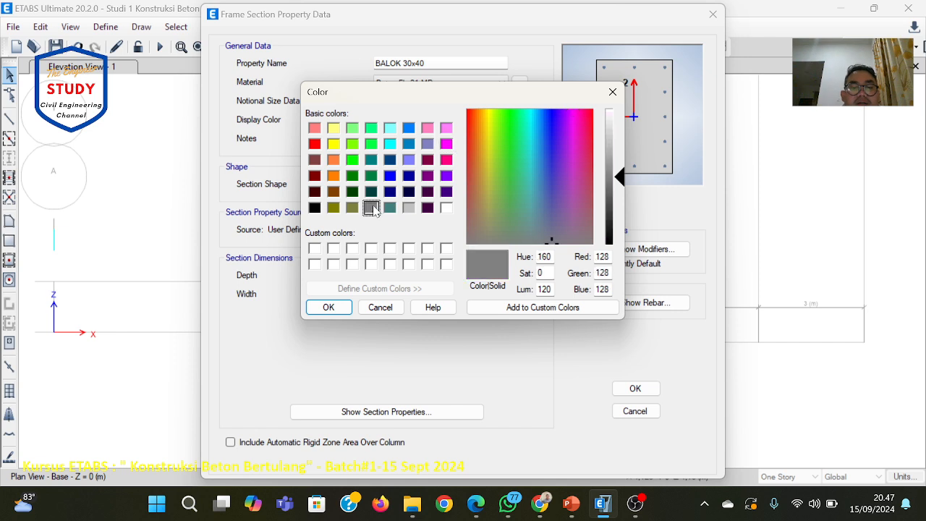
click(328, 307)
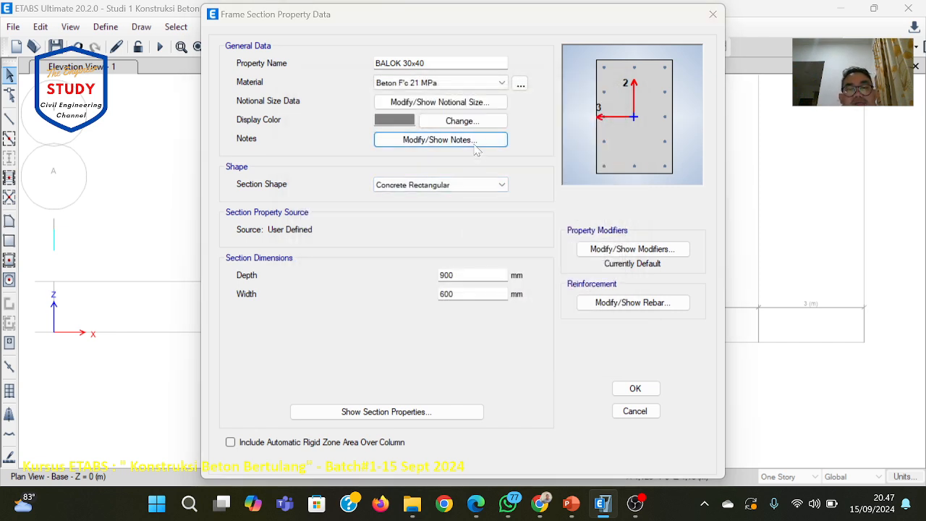
click(476, 143)
click(629, 183)
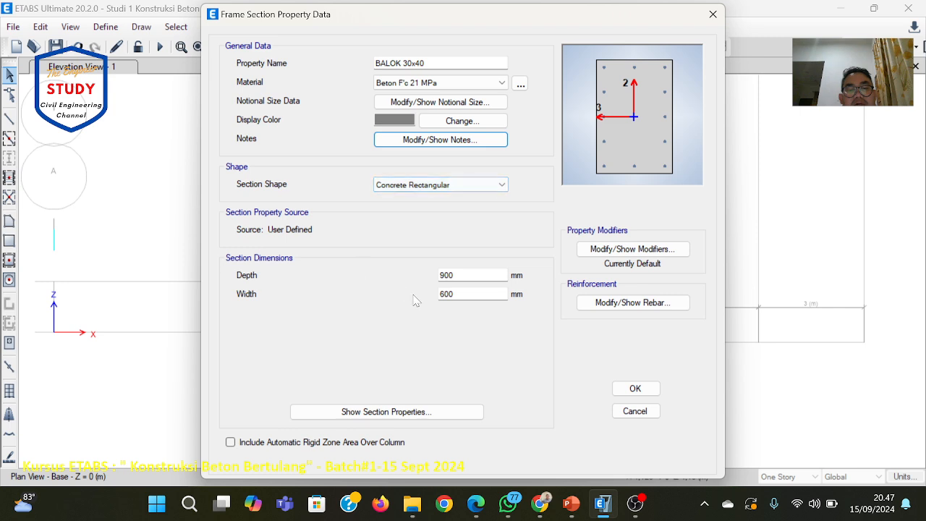
Set the beam section's depth to 400 mm and width to 300 mm.
click(461, 275)
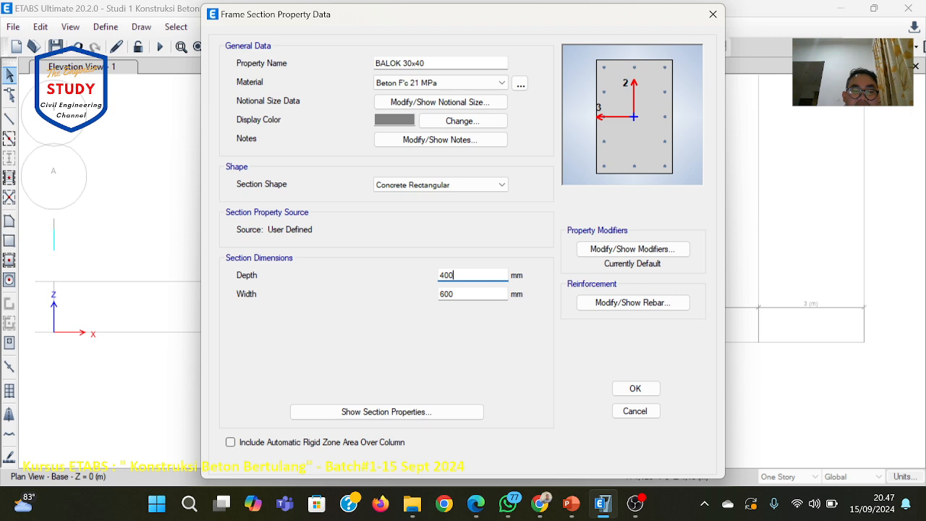
click(463, 294)
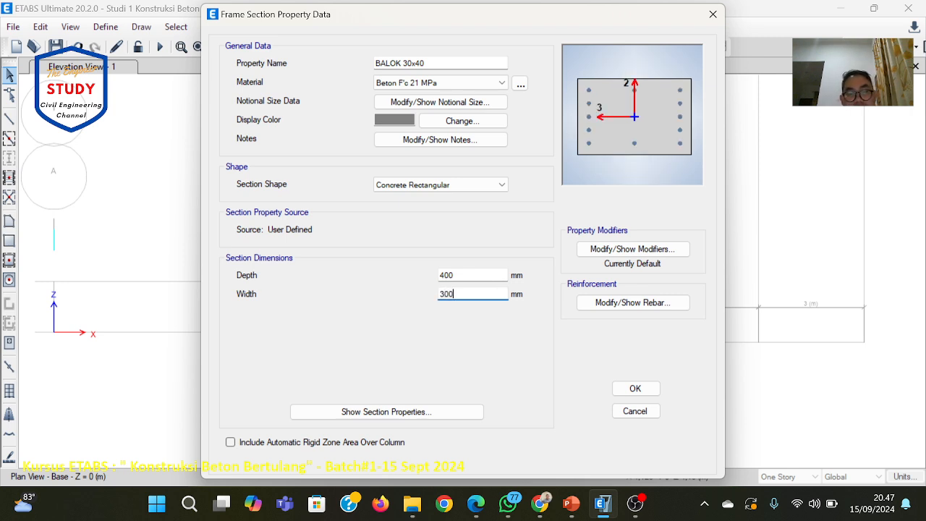
click(466, 275)
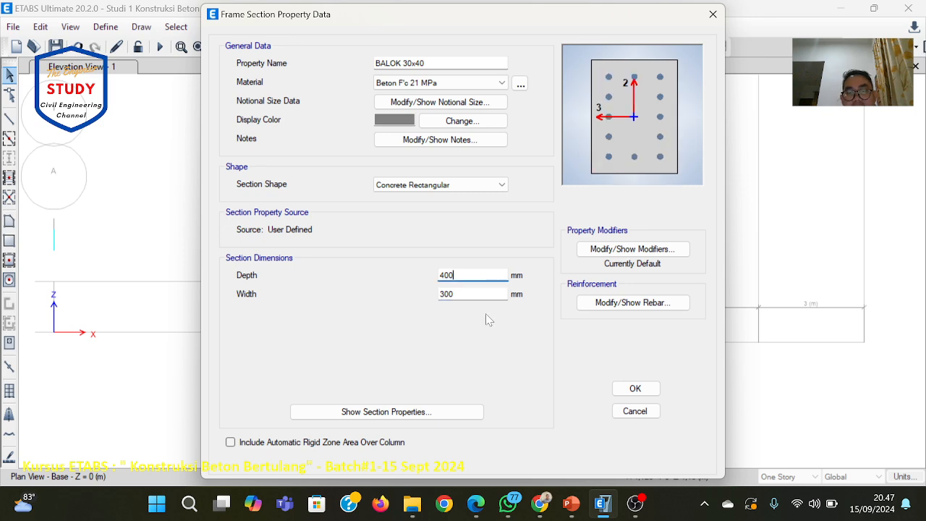
Look over the beam section's default reinforcement data and its property and stiffness modifiers.
click(623, 305)
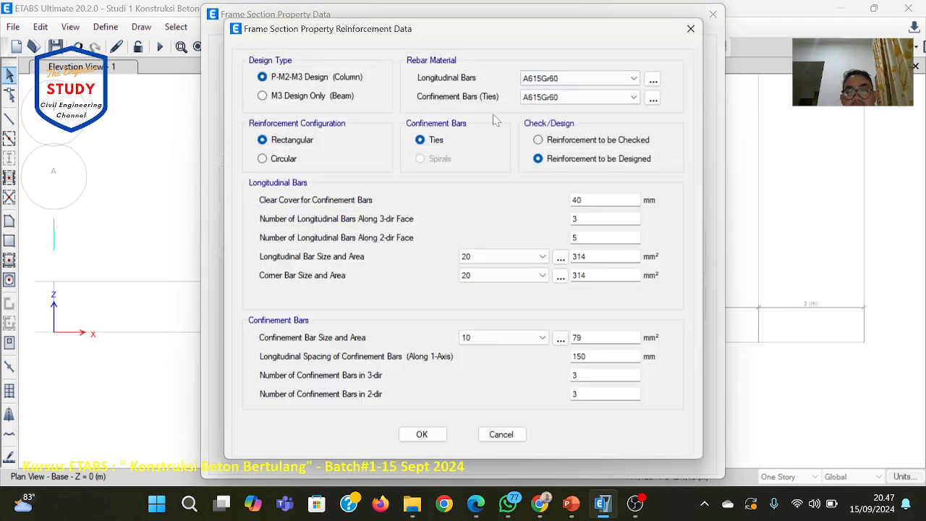
click(690, 32)
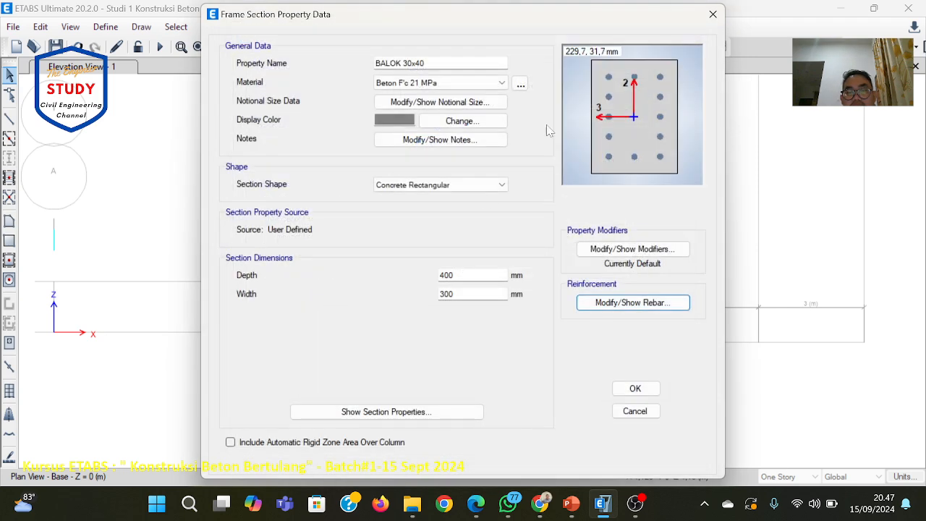
click(628, 254)
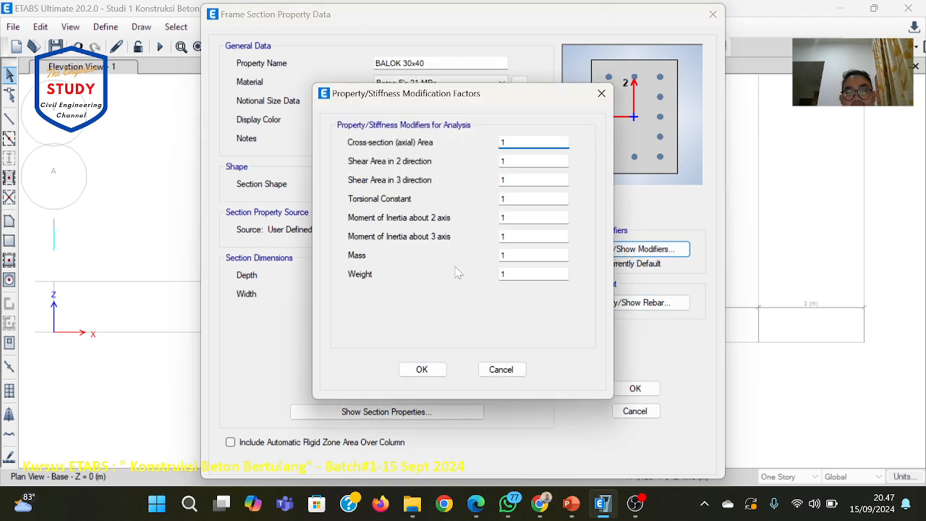
click(426, 369)
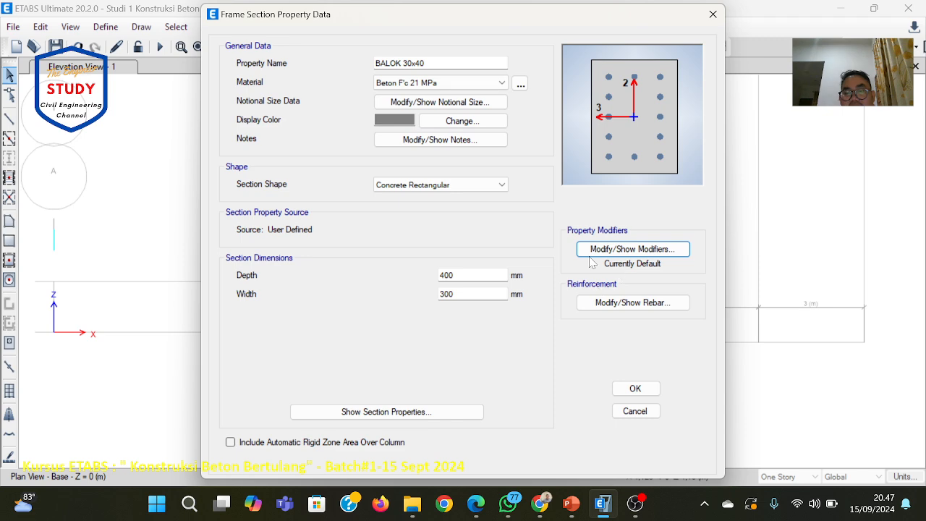
Set the section's reinforcement to M3 Design Only (Beam), with BJTD 400 MPa longitudinal bars and BJTP 240 MPa confinement ties.
click(596, 304)
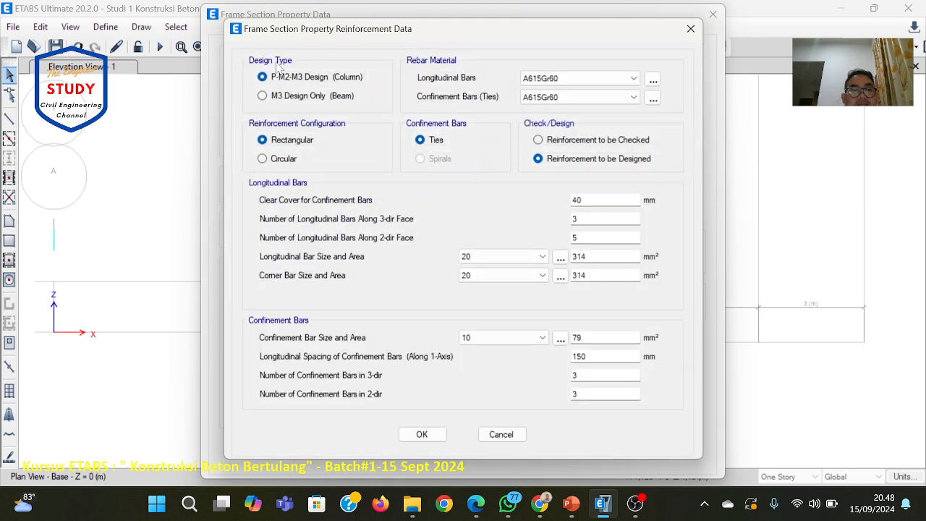
click(262, 96)
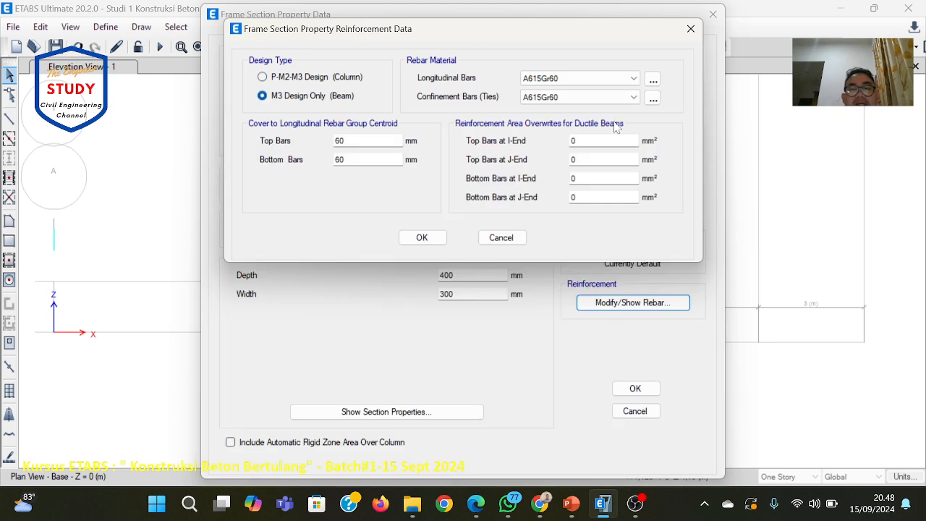
click(614, 78)
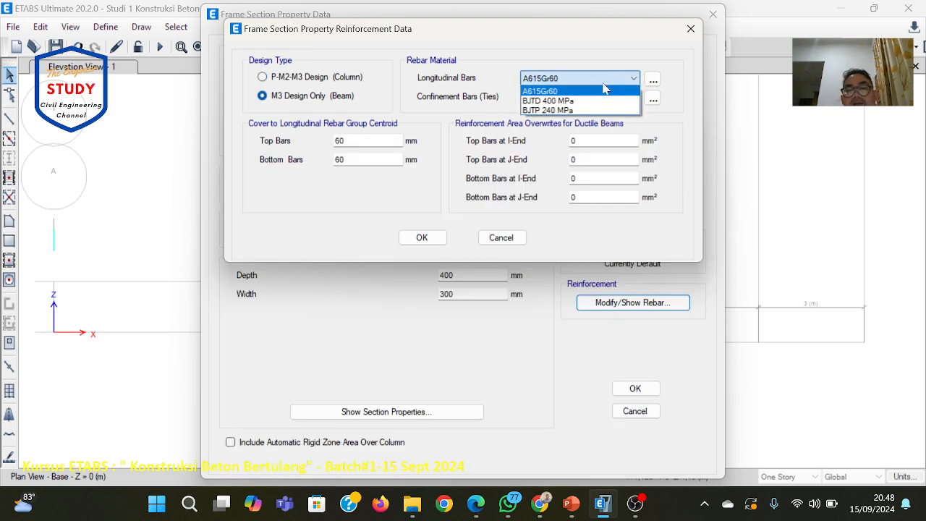
click(594, 103)
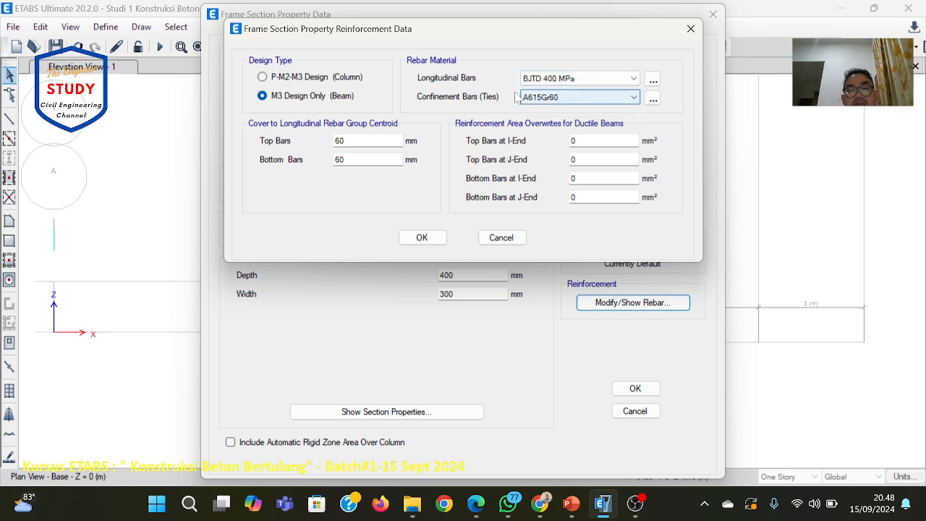
click(585, 100)
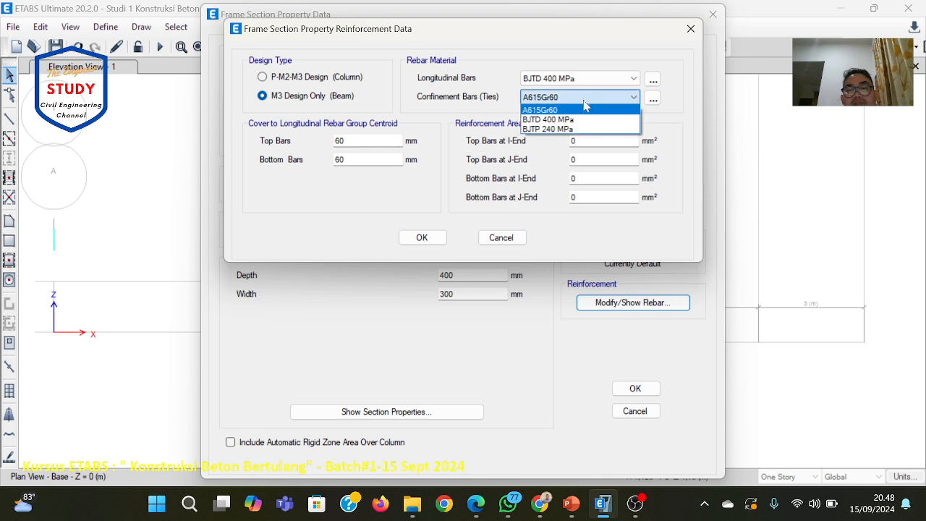
click(581, 129)
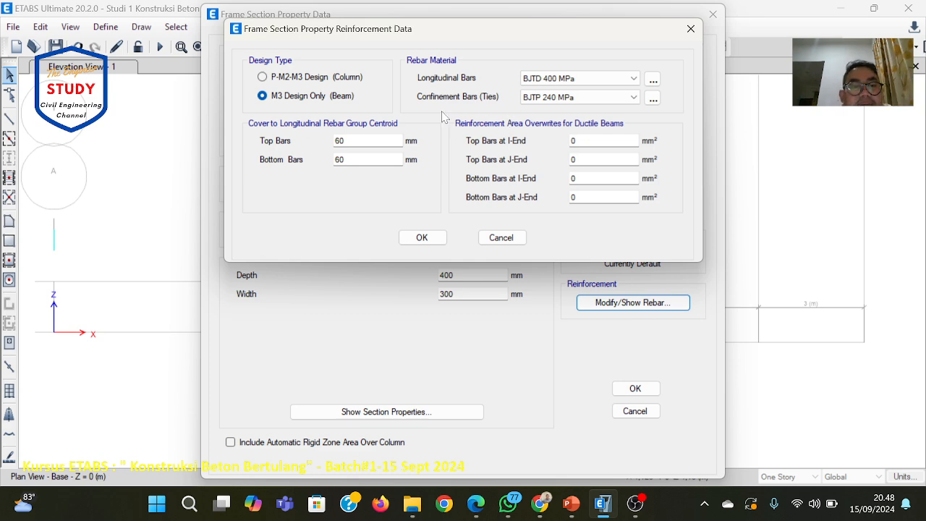
Set the cover to the longitudinal rebar group centroid to 58 mm for both the top and bottom bars.
click(352, 142)
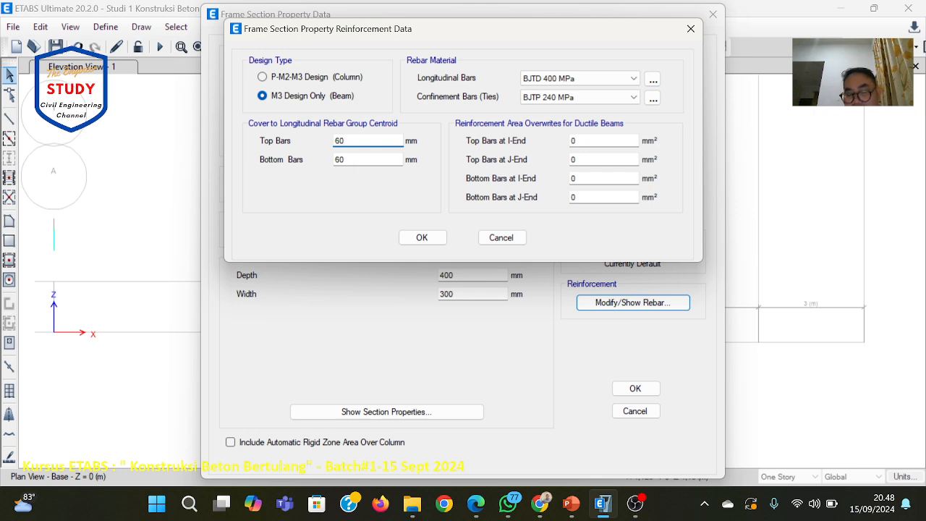
key(BackSpace)
key(BackSpace)
text(58)
click(348, 160)
key(BackSpace)
key(BackSpace)
text(58)
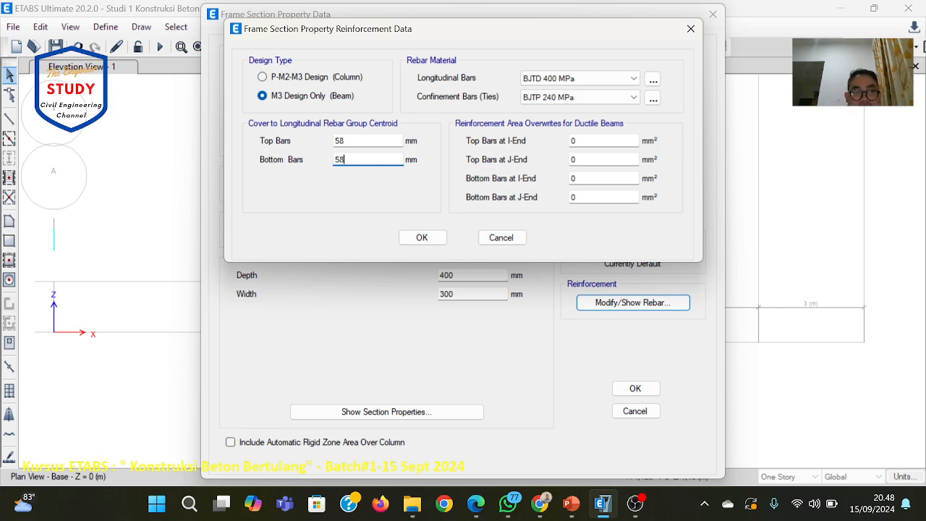
click(356, 141)
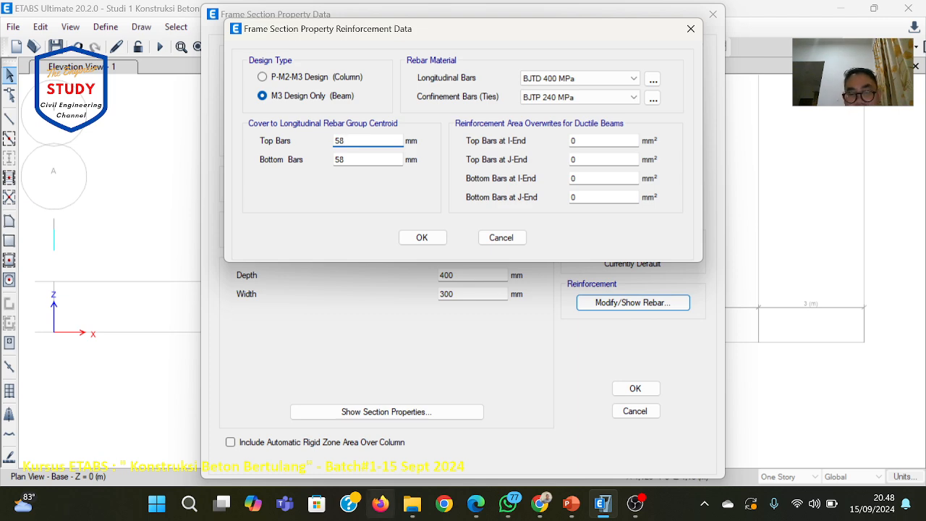
Switch to WhatsApp and send the copied image to the Kursus ETABS Program#1 chat, and accept the reinforcement data back in ETABS.
click(510, 505)
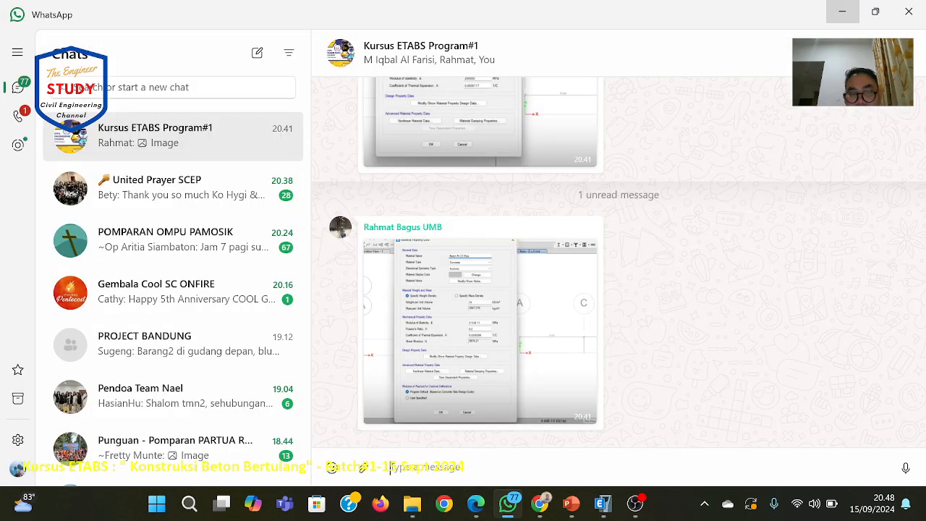
right_click(415, 466)
click(477, 413)
click(703, 457)
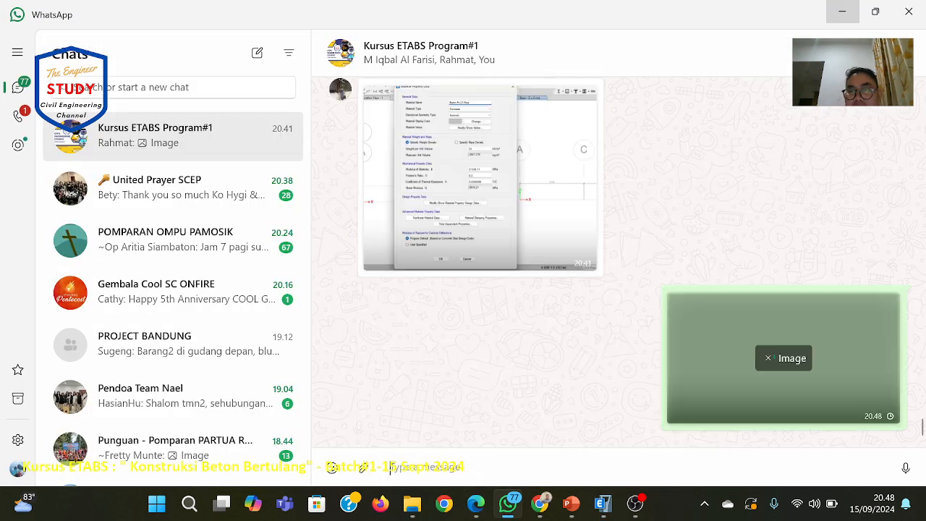
click(842, 11)
click(422, 237)
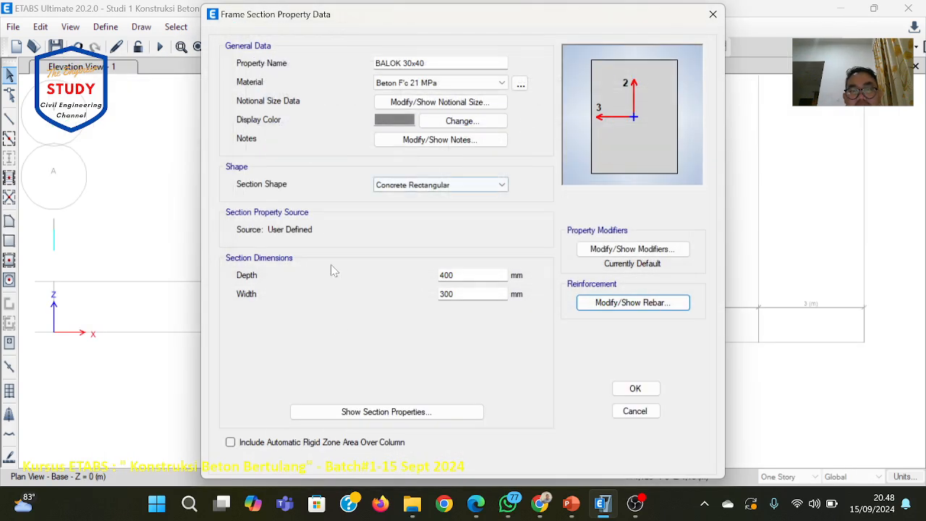
Review the section's calculated properties and its reinforcement settings, including the top and bottom bar covers.
click(350, 416)
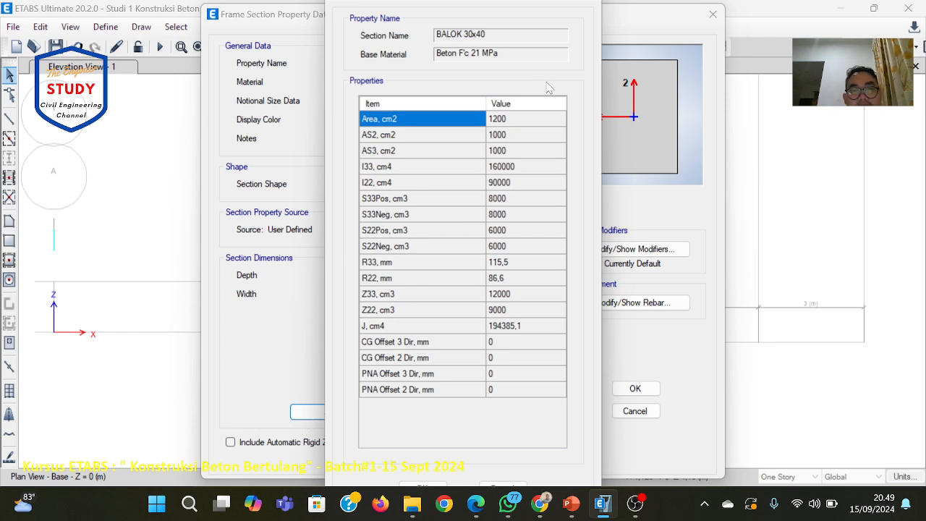
click(444, 485)
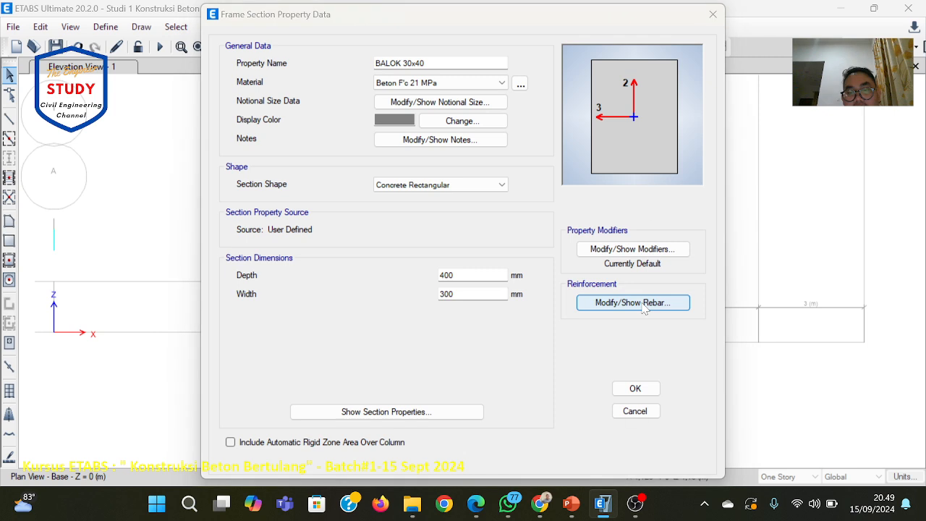
click(643, 307)
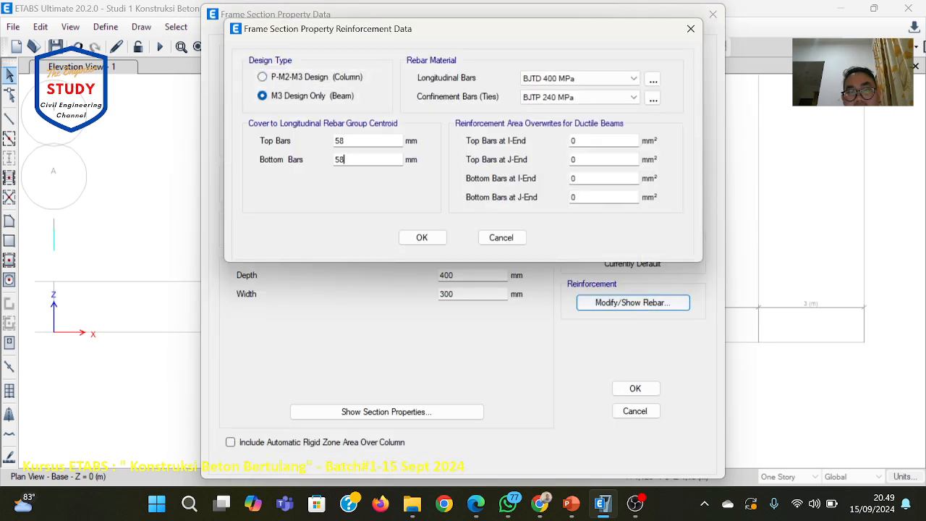
click(347, 141)
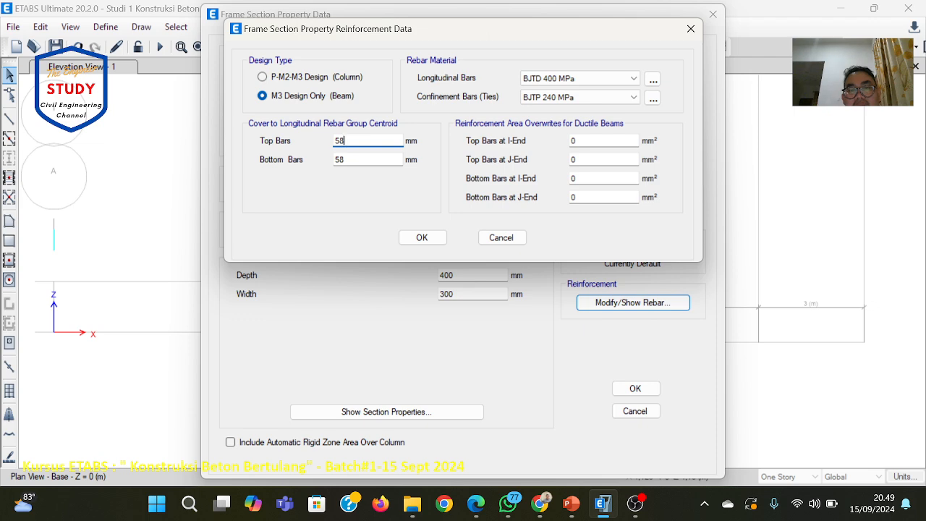
click(347, 160)
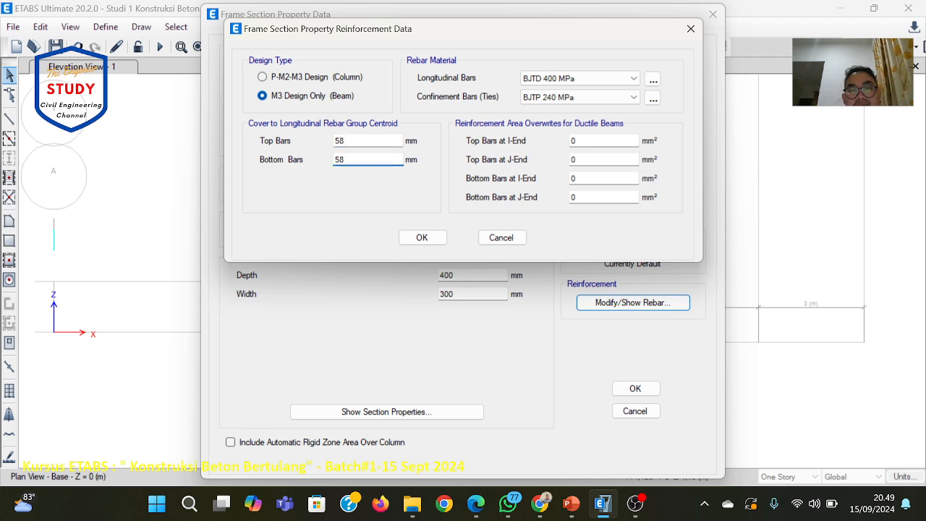
click(421, 237)
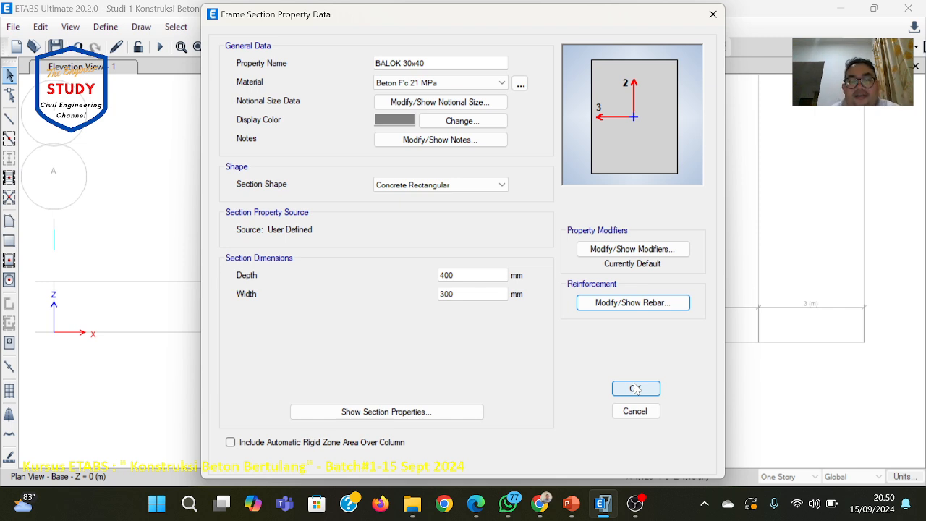
Check the calculated section properties once more and switch to PowerPoint to present the slide explaining the rebar cover calculation.
click(427, 412)
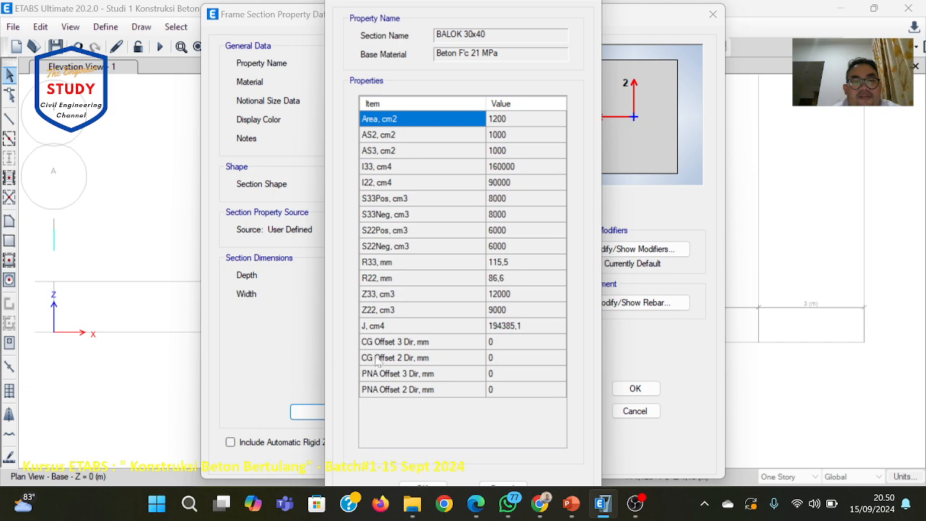
click(426, 486)
click(572, 504)
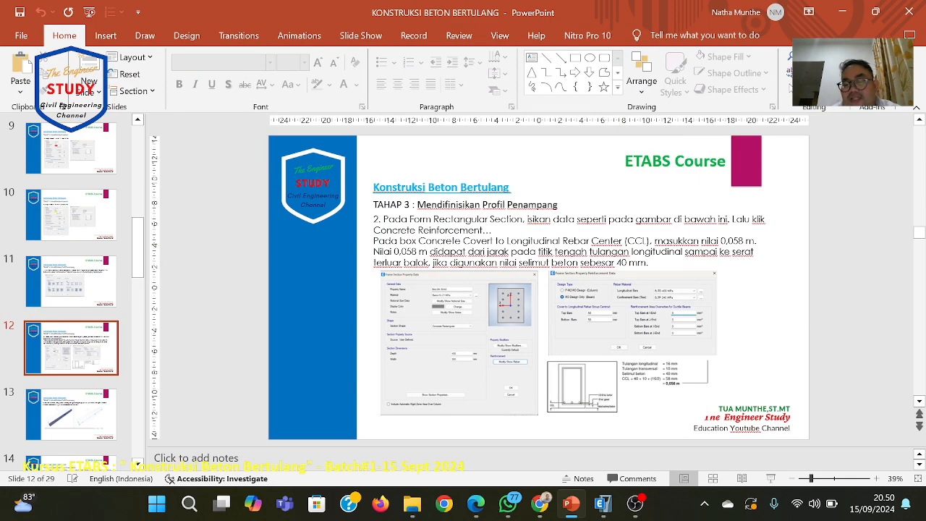
click(772, 479)
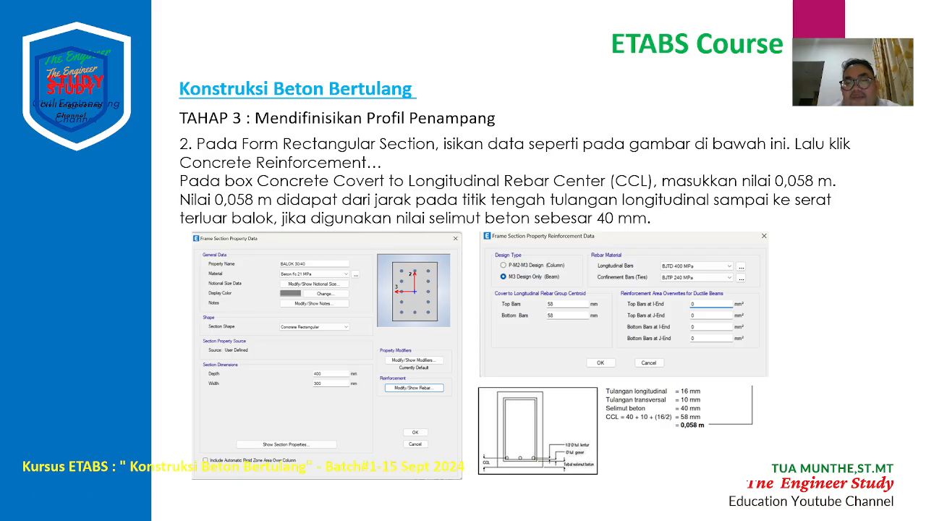
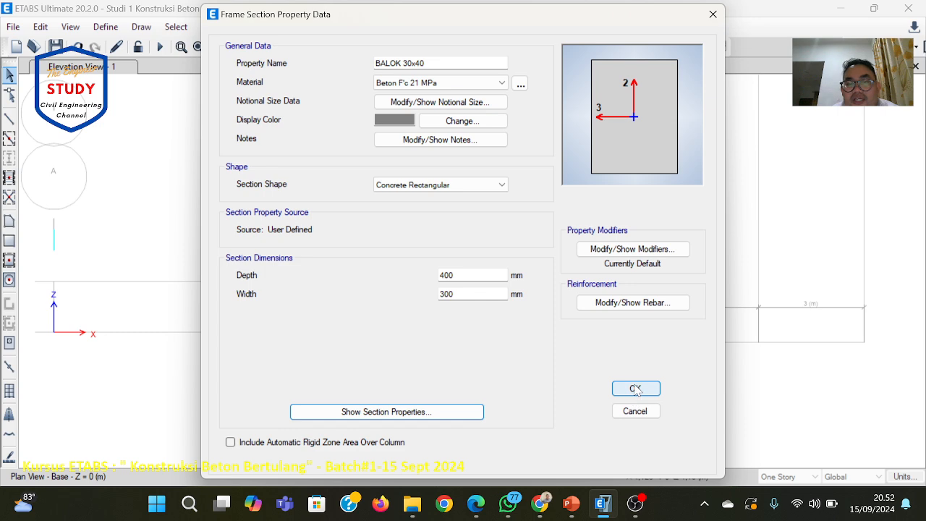
Accept the BALOK 30x40 section definition in ETABS and finish defining frame properties.
click(636, 389)
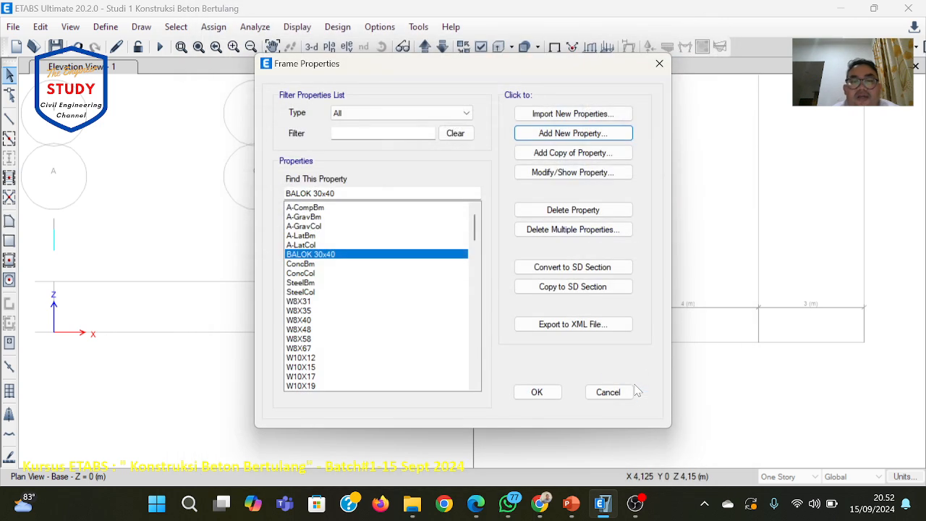
click(536, 391)
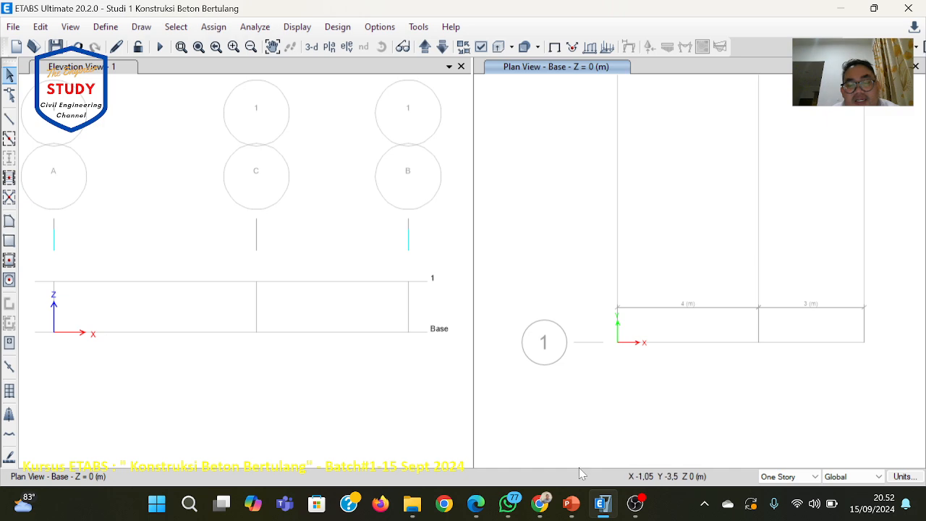
Start drawing frame lines with BALOK 30x40 as the assigned section property.
click(11, 121)
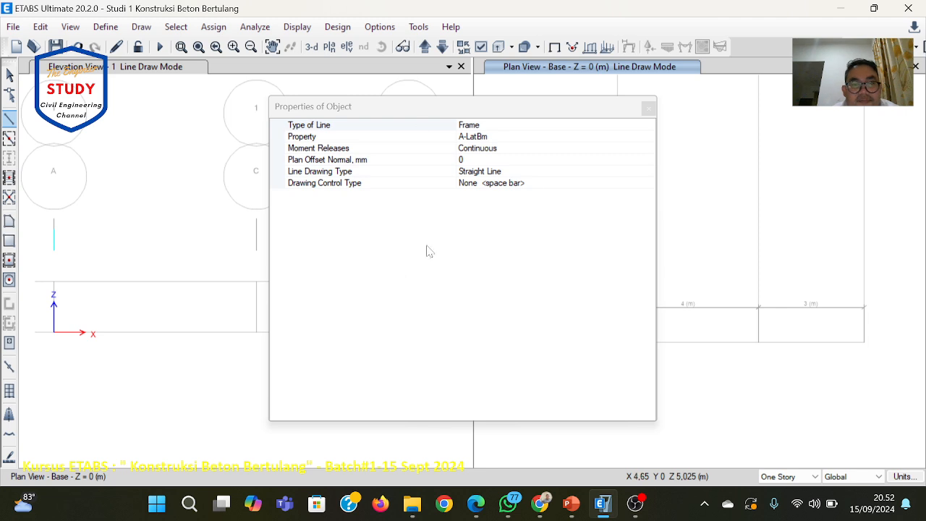
click(533, 109)
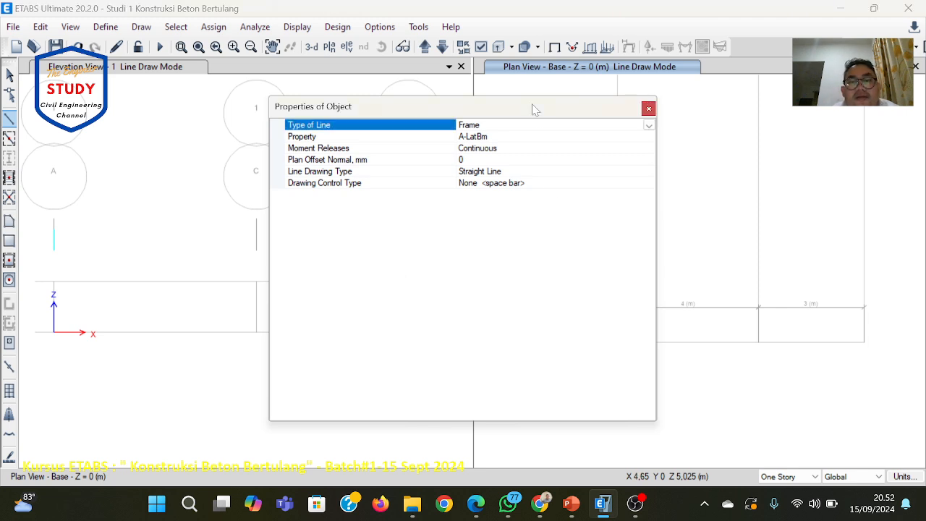
click(492, 138)
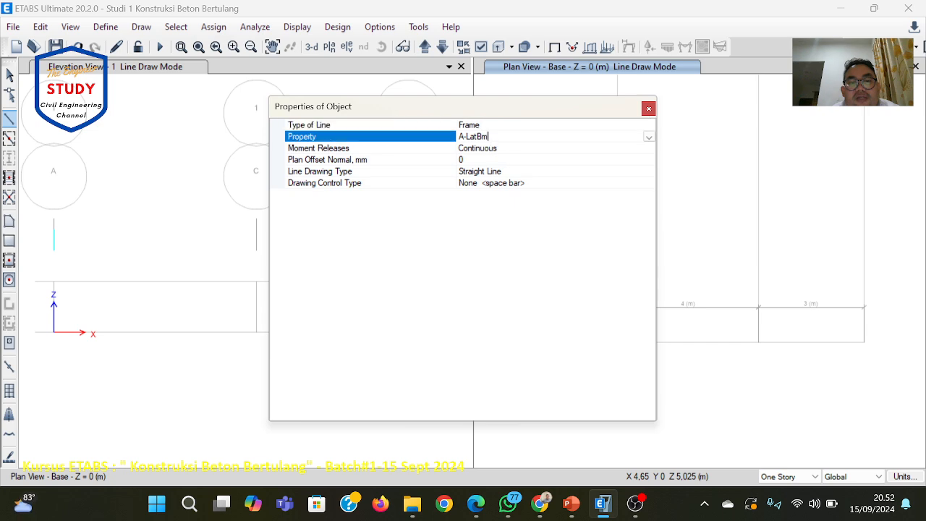
click(648, 137)
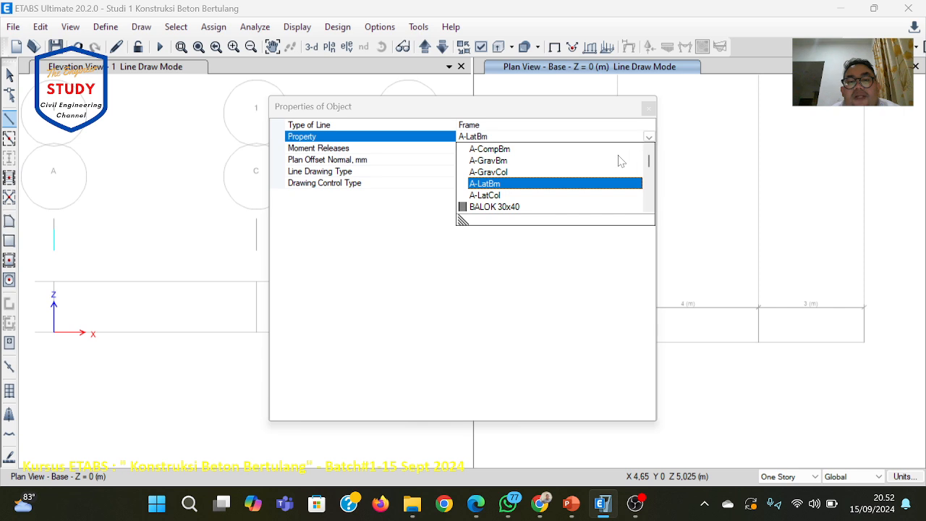
click(499, 206)
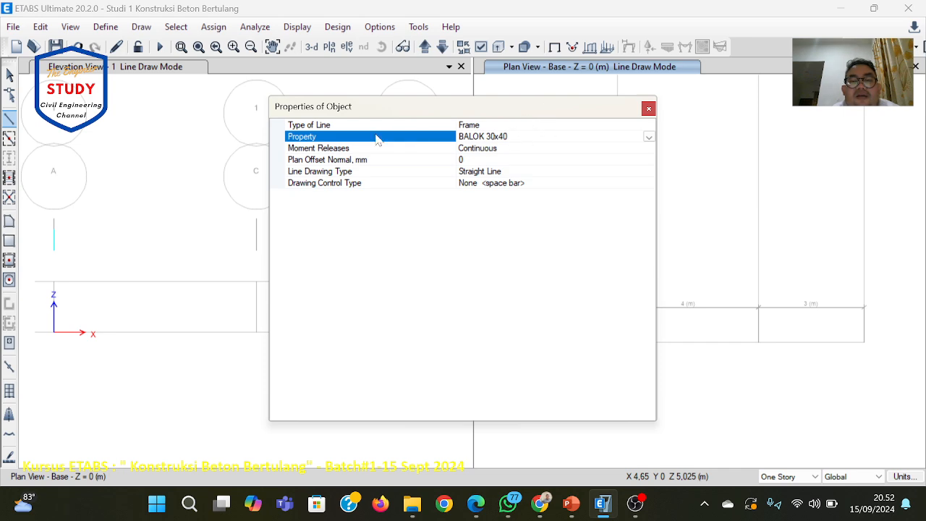
click(649, 136)
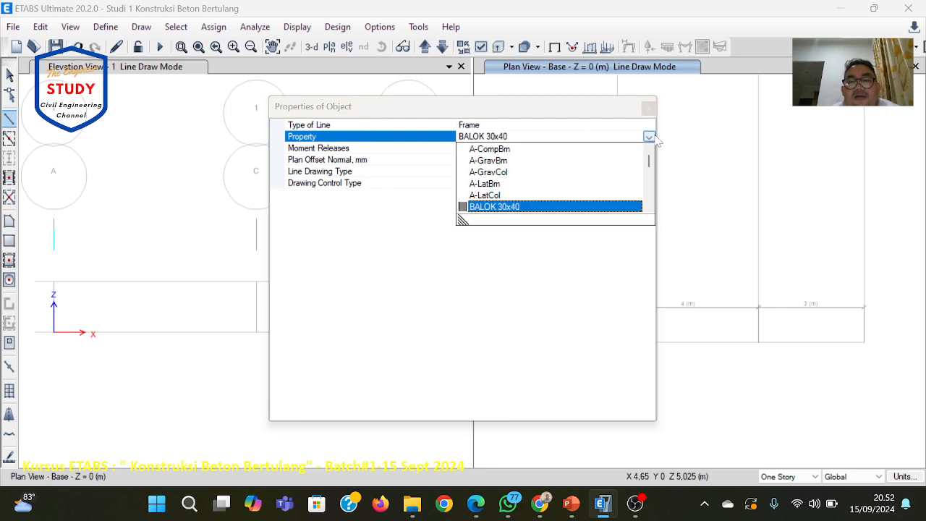
click(505, 211)
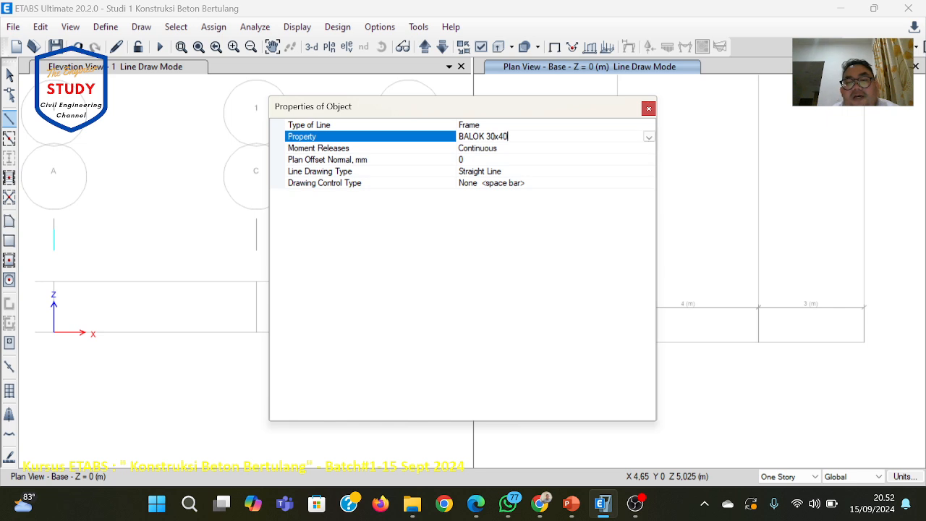
Choose BALOK 30x40 as the property for drawn frame lines and move the object properties window clear of the elevation view.
click(649, 136)
click(521, 207)
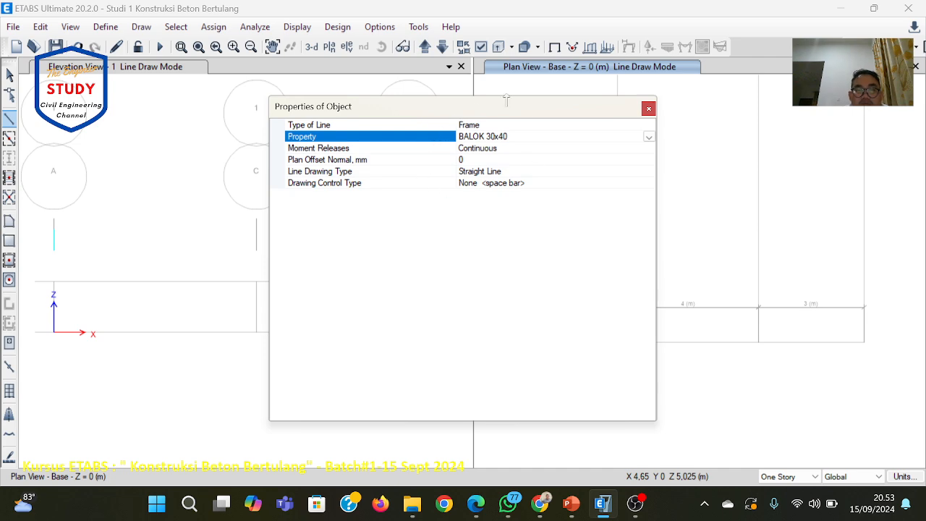
drag(459, 110, 688, 62)
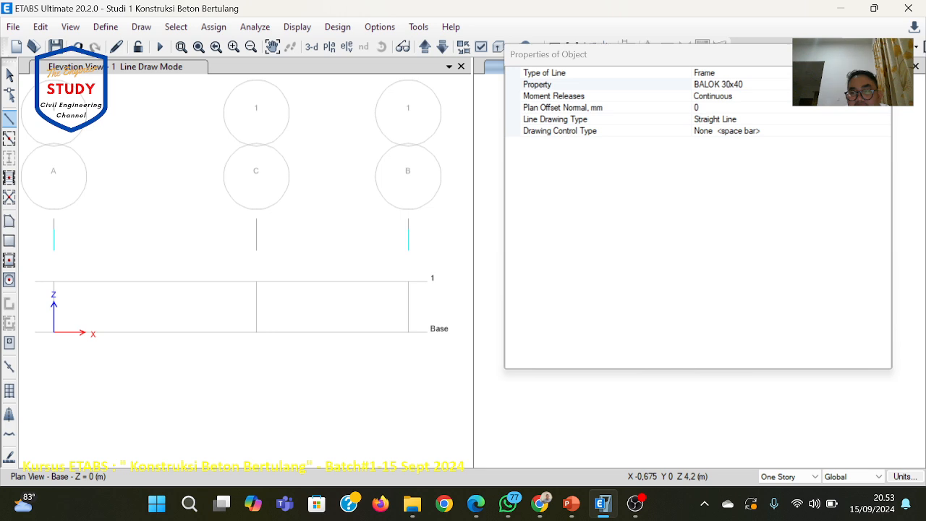
click(877, 54)
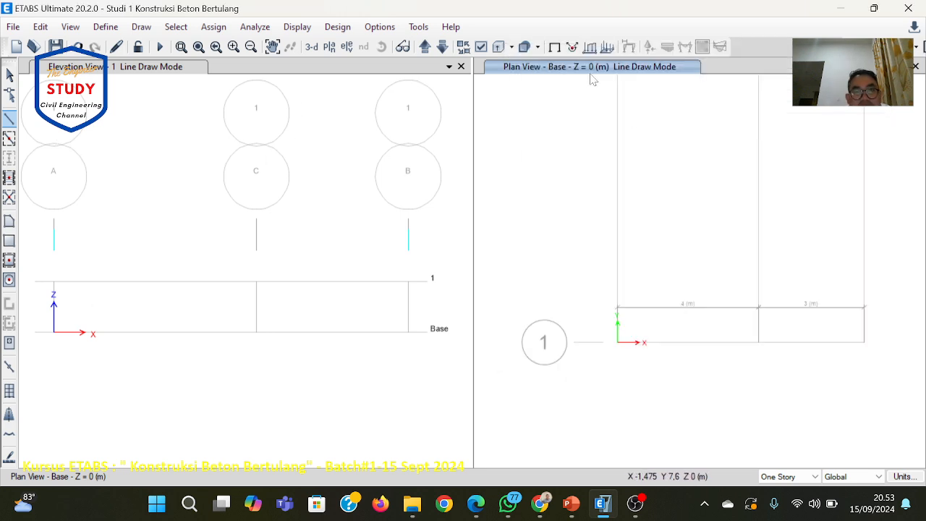
click(361, 71)
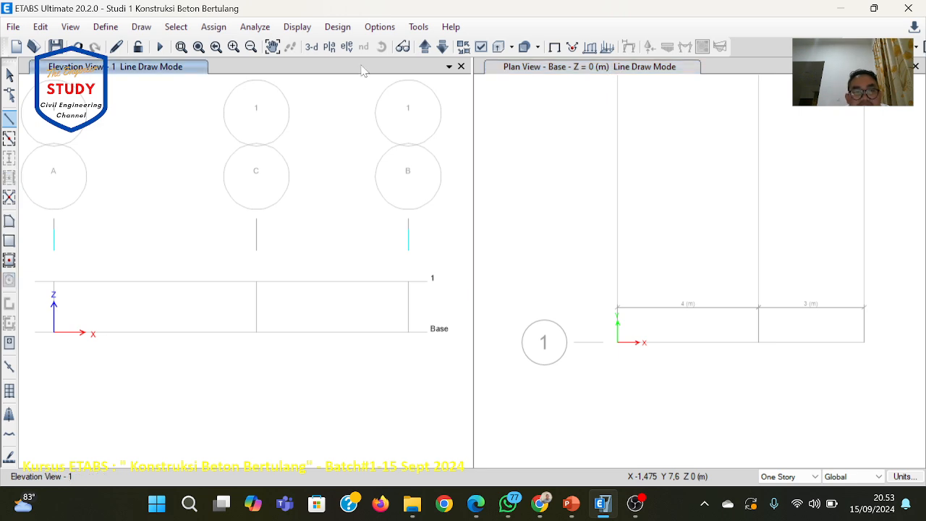
click(10, 126)
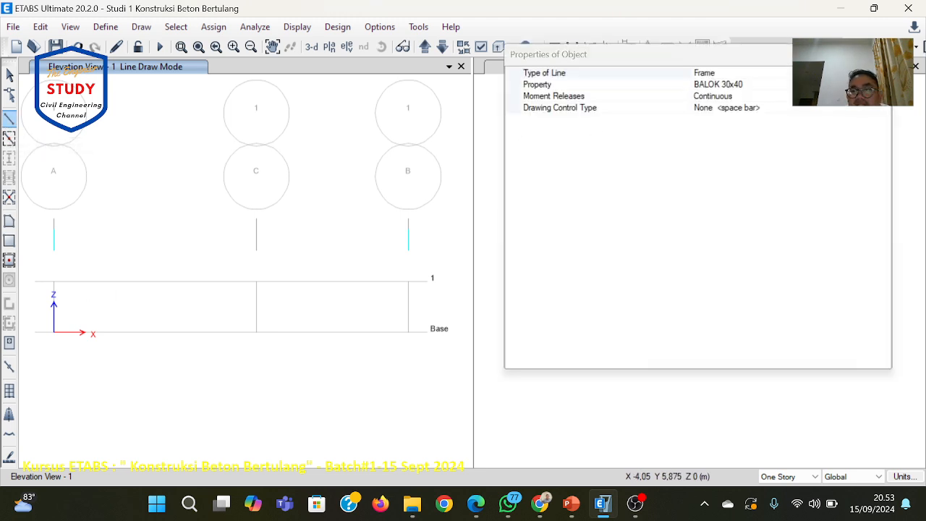
click(880, 55)
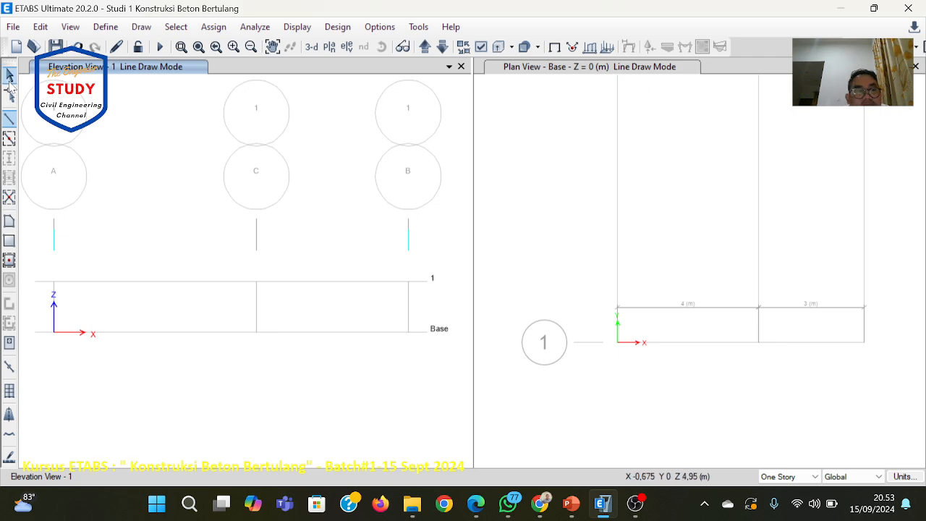
click(9, 76)
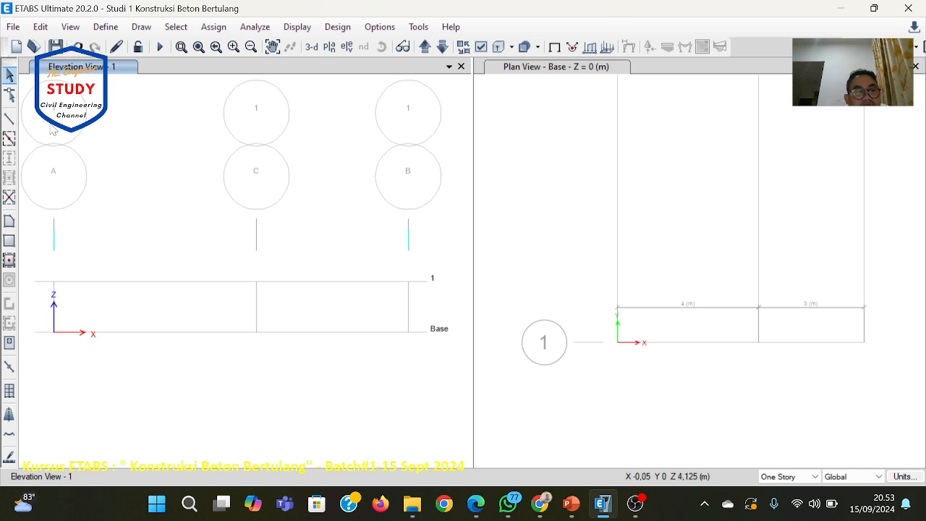
Draw two BALOK 30x40 beams along the Base level in Elevation View 1, from grid A to C and from C to B.
click(10, 120)
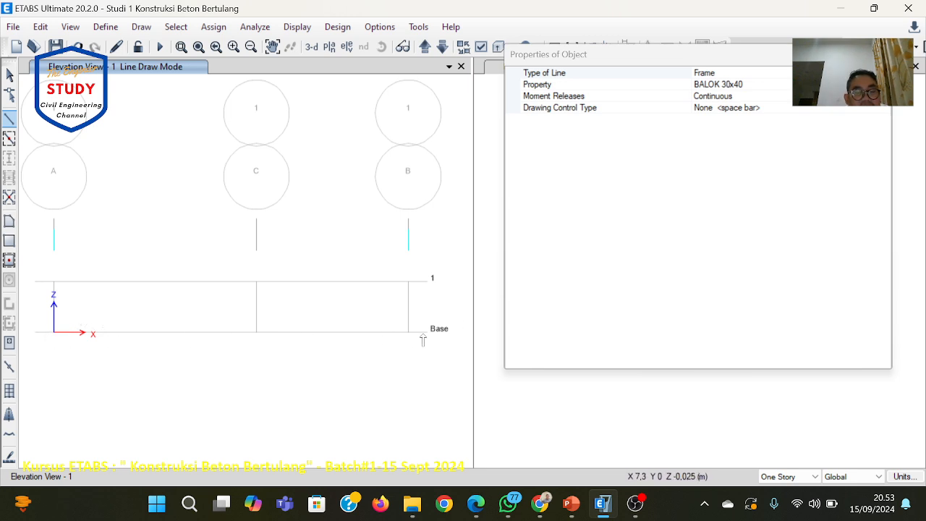
click(54, 335)
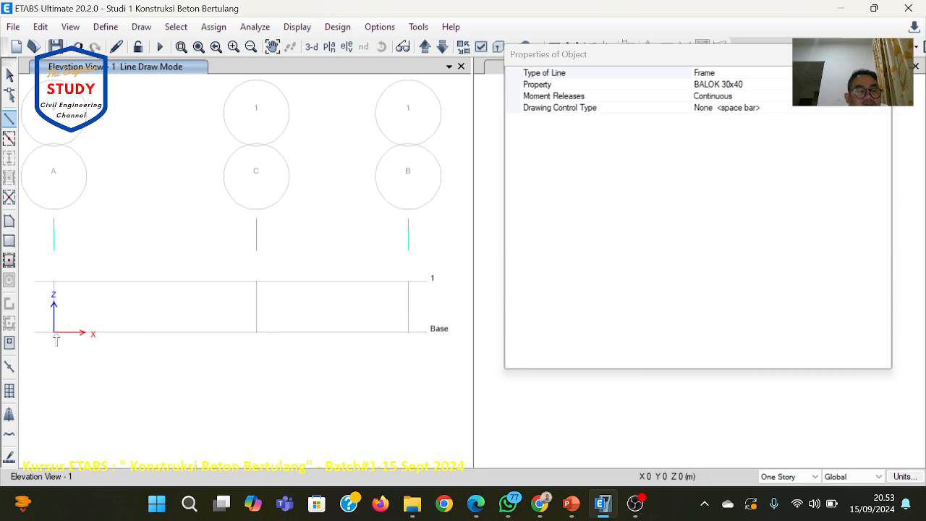
click(257, 335)
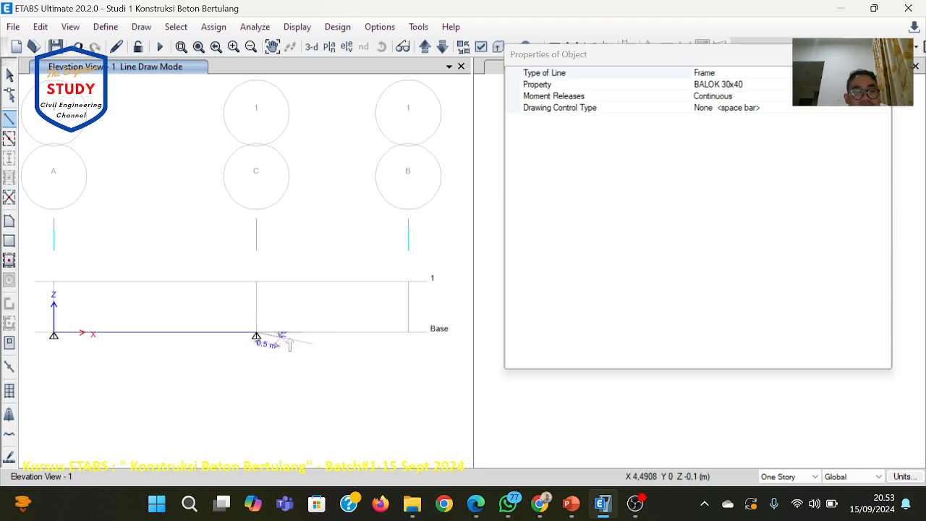
click(408, 335)
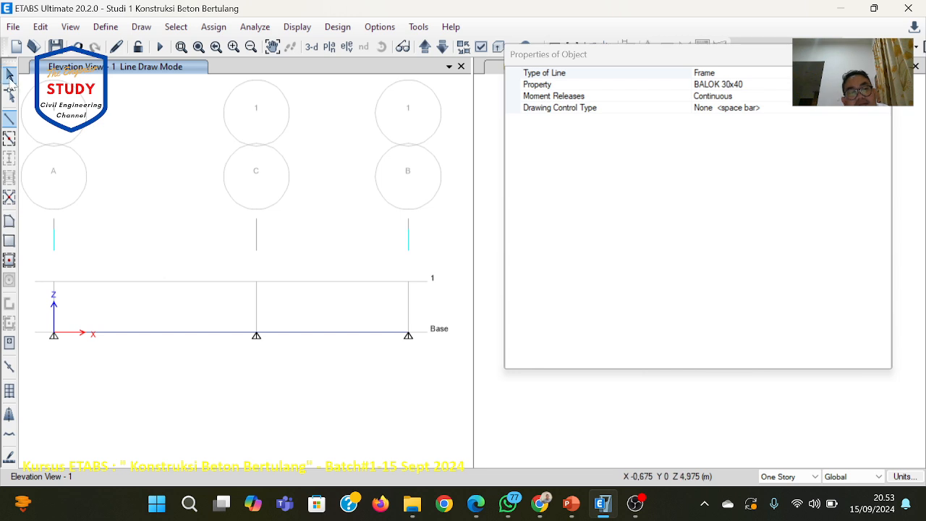
click(9, 74)
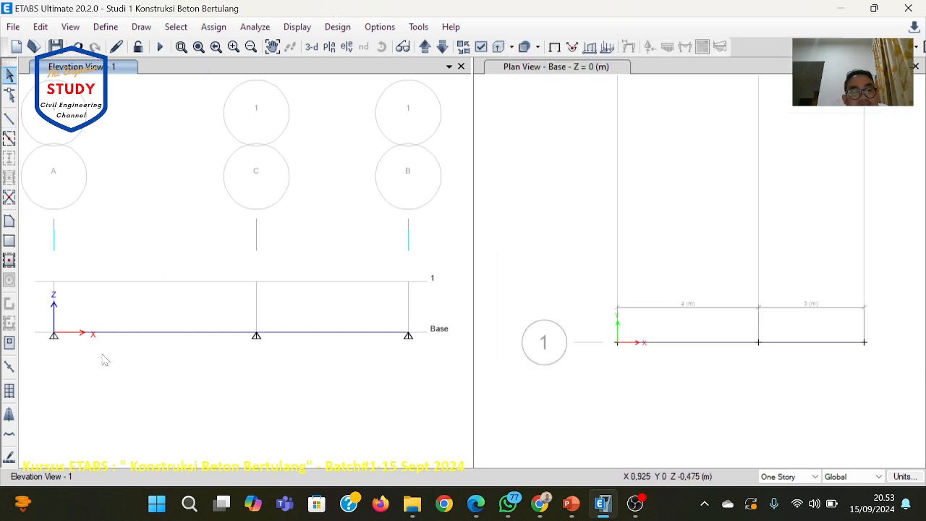
Switch to PowerPoint and review the slides on assigning frame sections, defining load patterns and placing distributed frame loads.
click(597, 504)
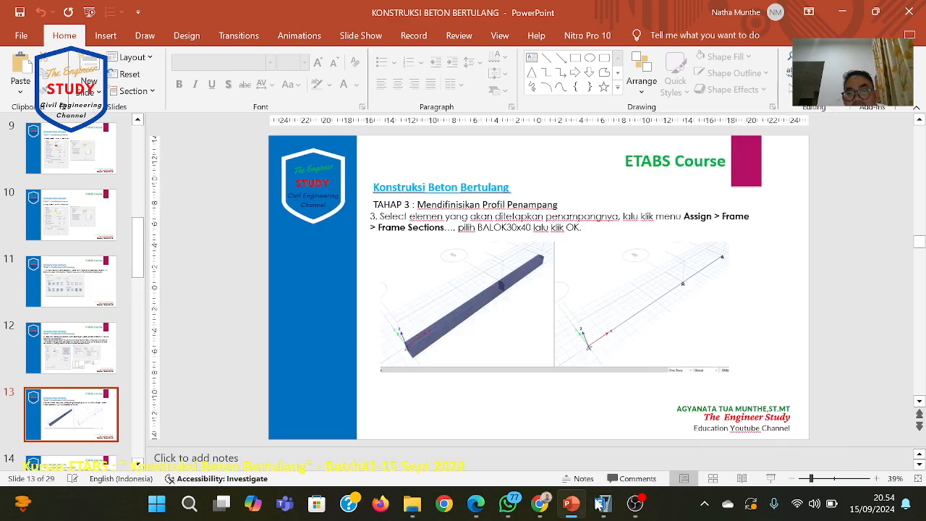
click(598, 504)
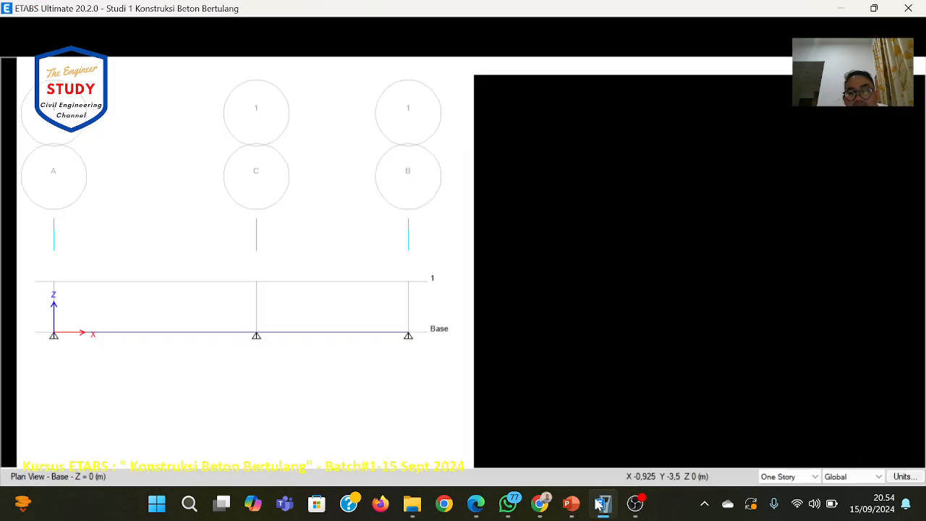
click(598, 504)
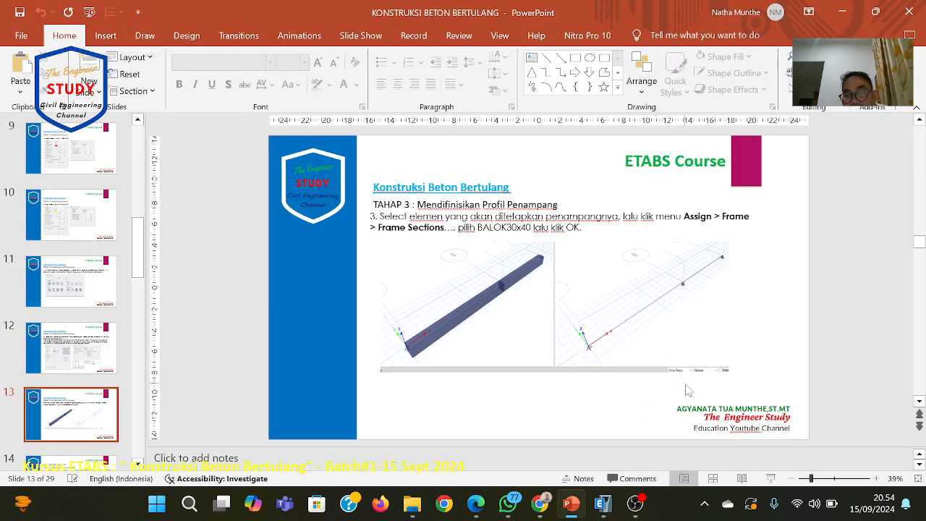
scroll(695, 369, down, 1)
scroll(695, 369, down, 1)
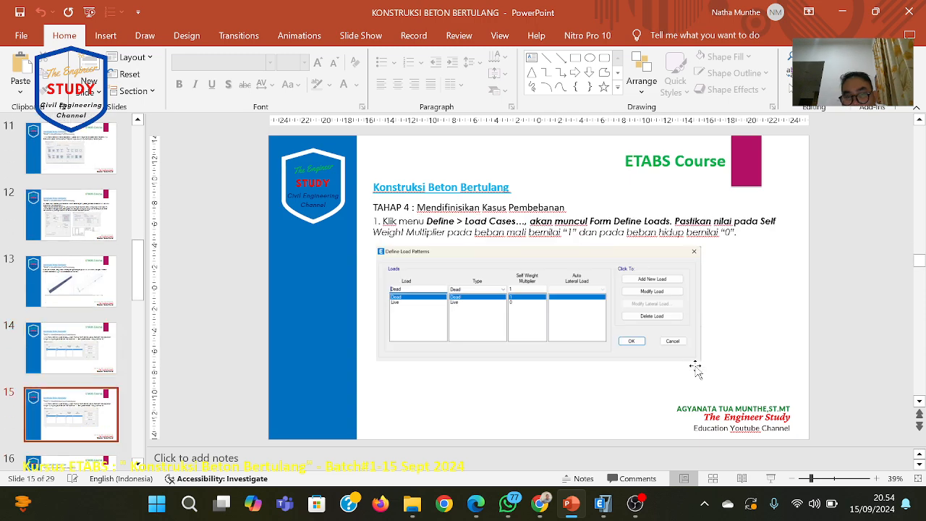
scroll(695, 369, down, 1)
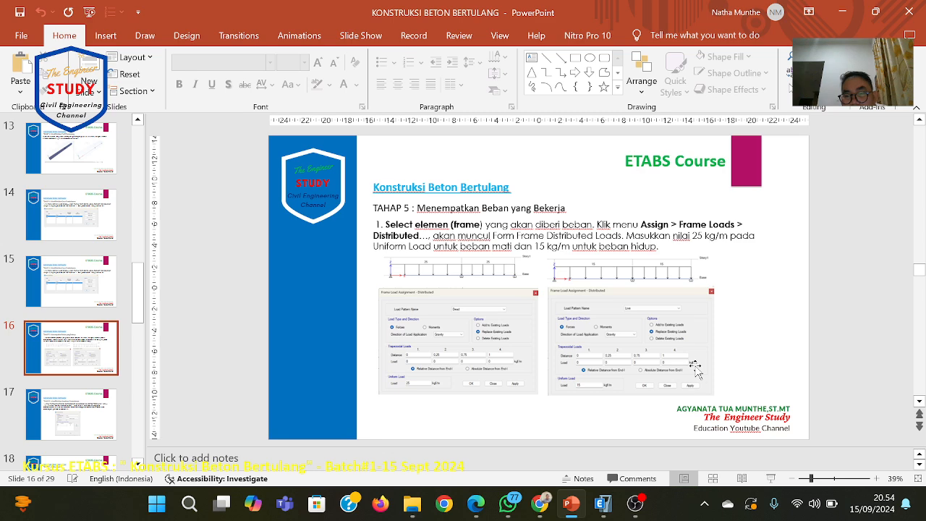
scroll(698, 362, up, 1)
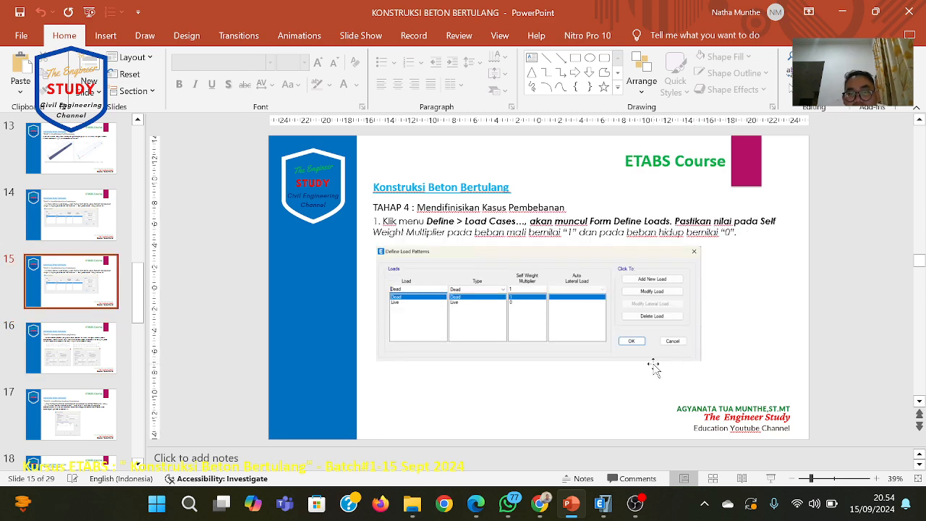
scroll(655, 366, up, 1)
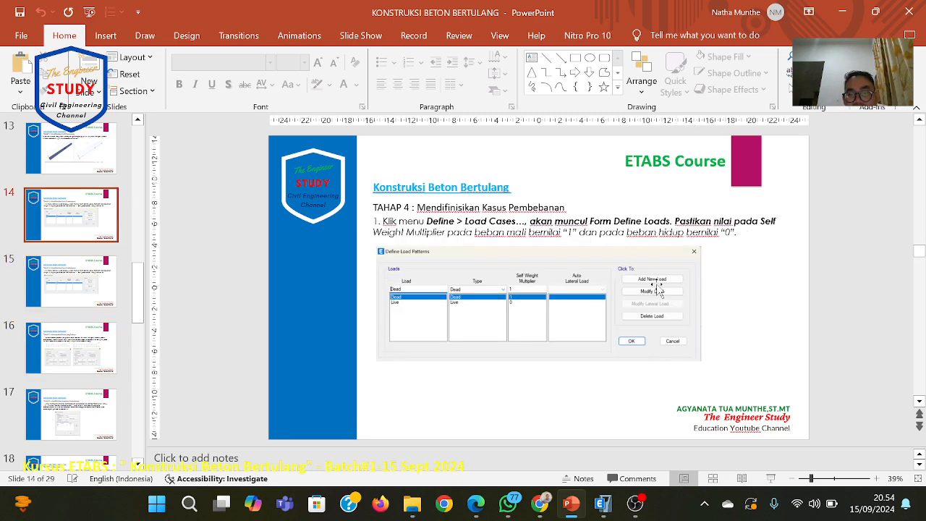
Switch back to ETABS and assign roller restraints to the Base joints at grids C and B.
click(602, 503)
click(303, 414)
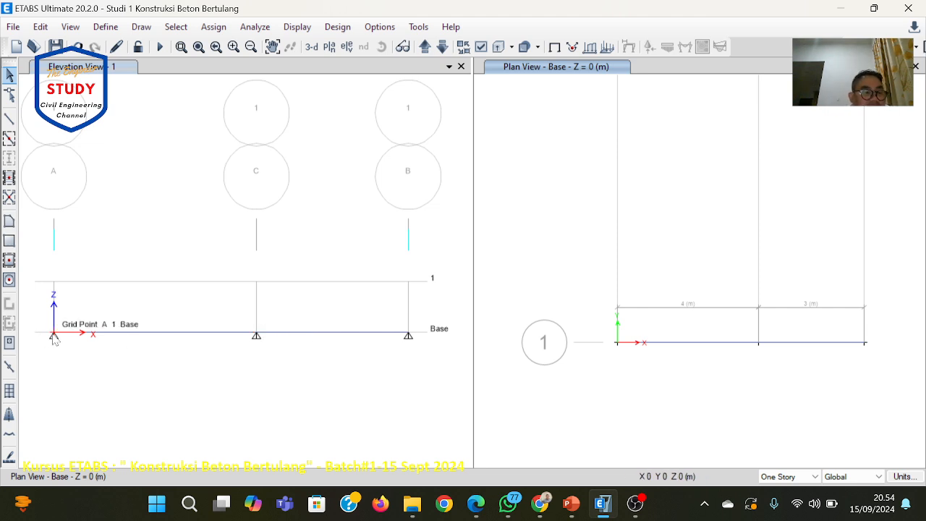
click(258, 336)
click(257, 336)
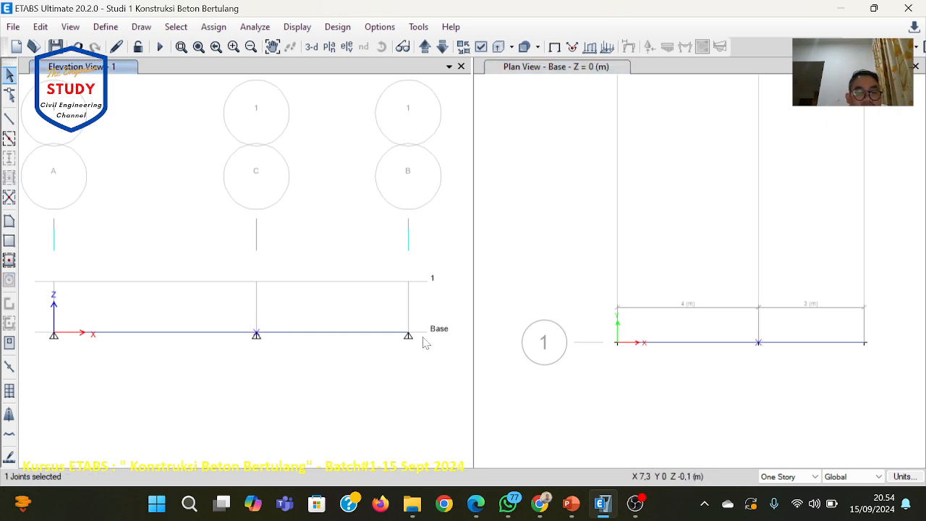
click(407, 334)
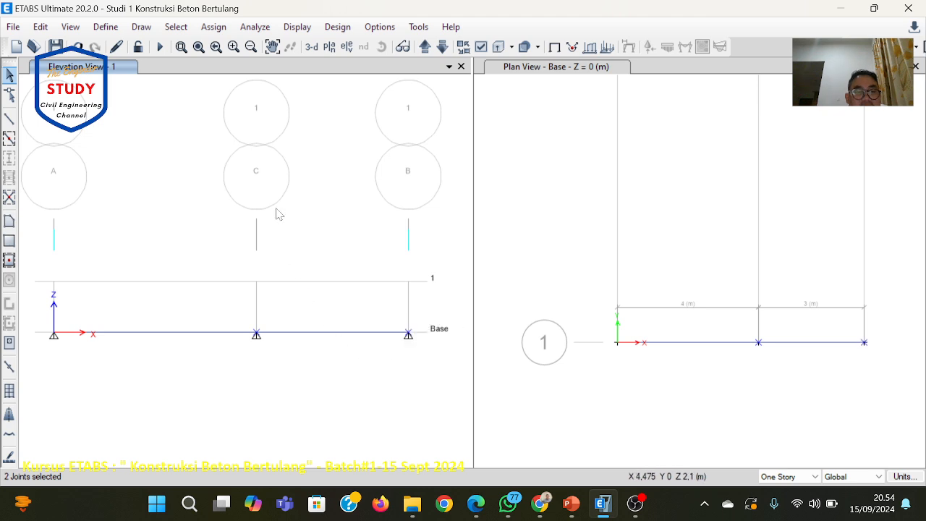
click(214, 27)
mouse_move(233, 46)
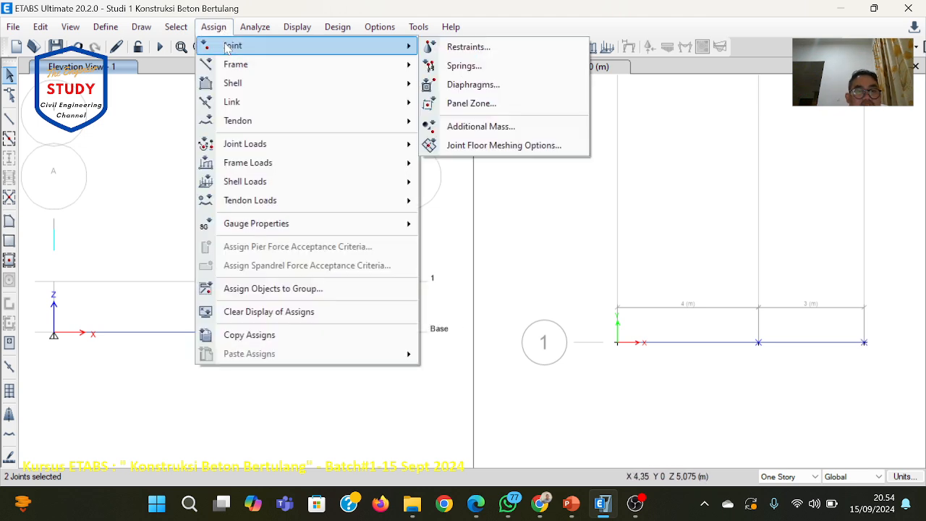
click(485, 47)
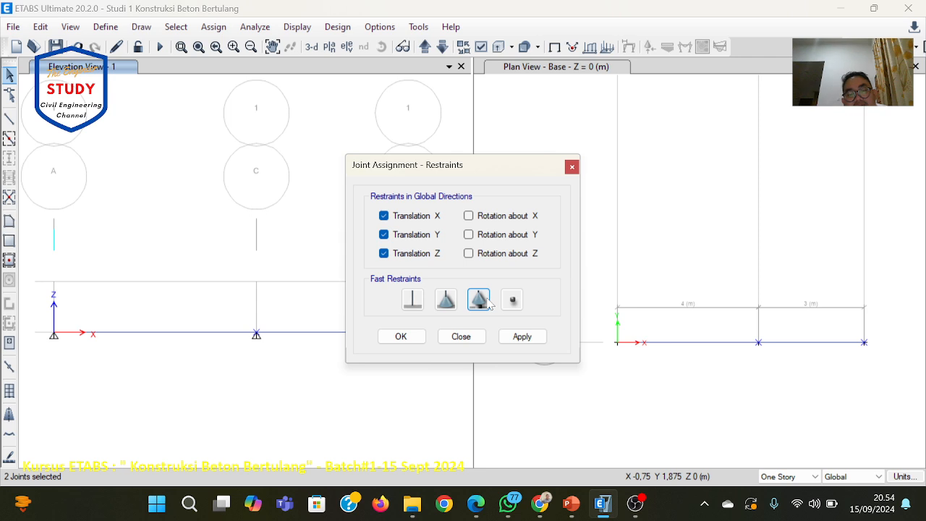
click(479, 300)
click(419, 338)
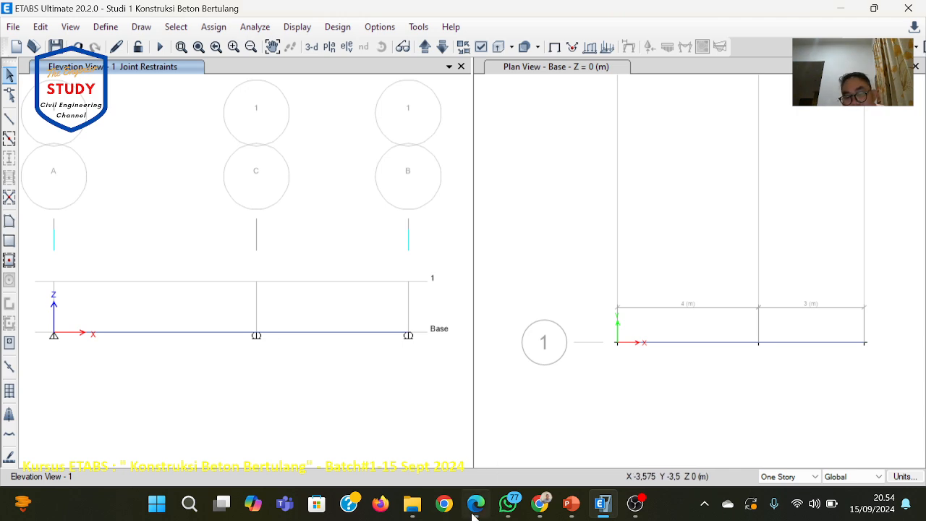
Switch to WhatsApp, send the screenshot of the beam model to the Kursus ETABS Program#1 group, and minimize the chat.
click(509, 503)
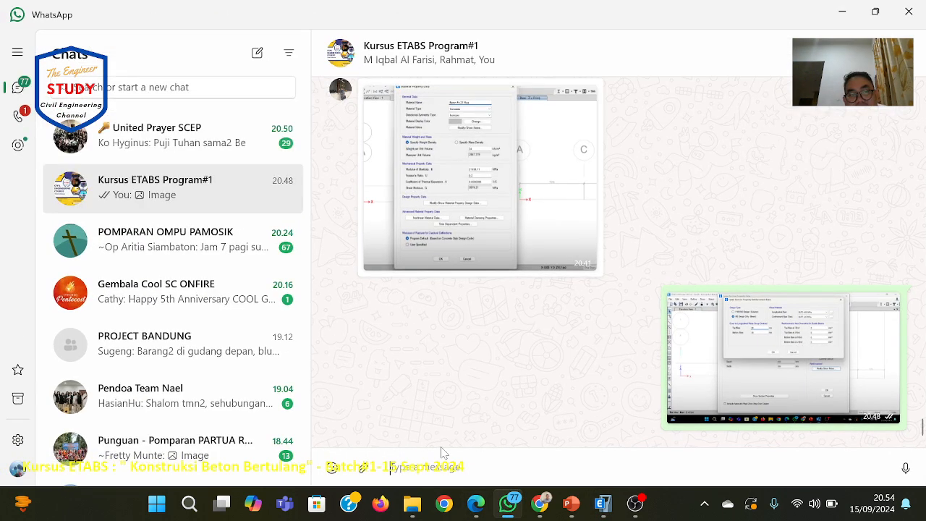
right_click(391, 466)
click(469, 425)
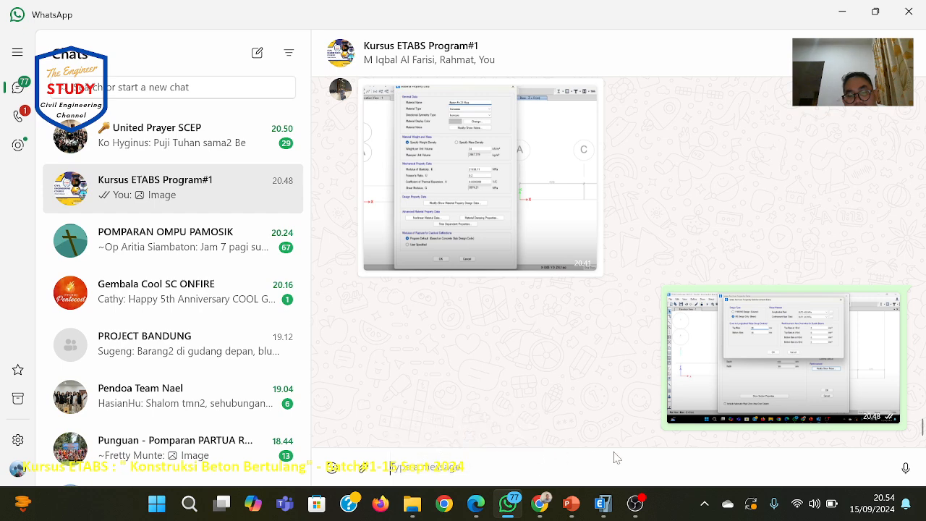
click(703, 471)
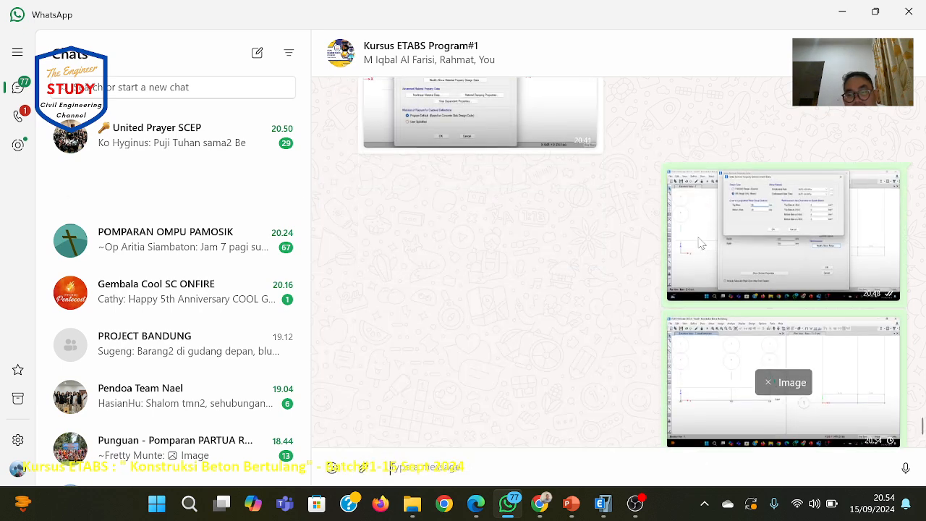
click(842, 12)
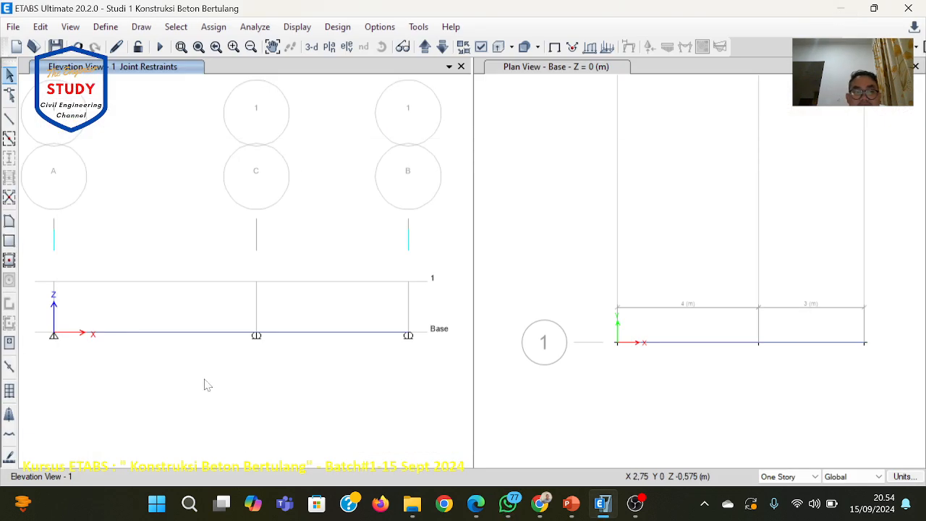
Switch to PowerPoint and review the load case definition slide and the preceding slide on assigning the BALOK30x40 frame section.
click(602, 506)
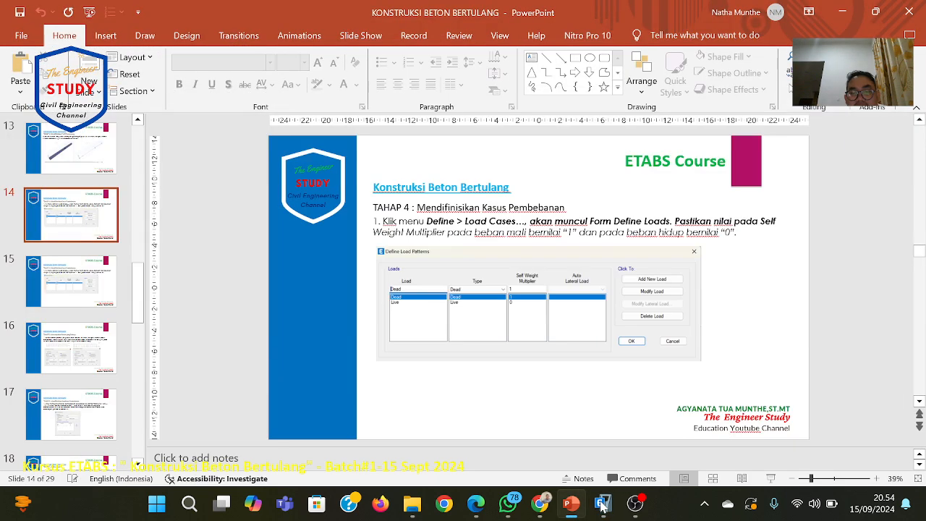
click(894, 370)
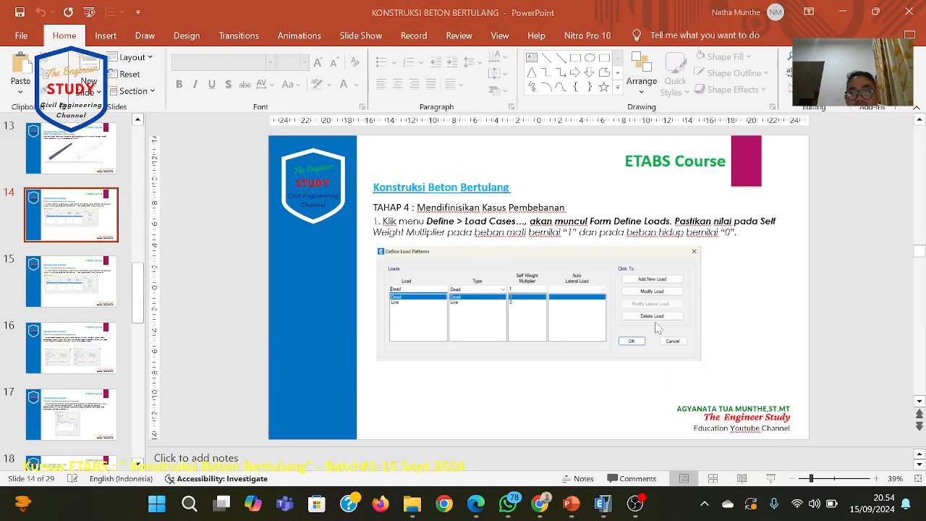
click(655, 325)
scroll(655, 325, up, 1)
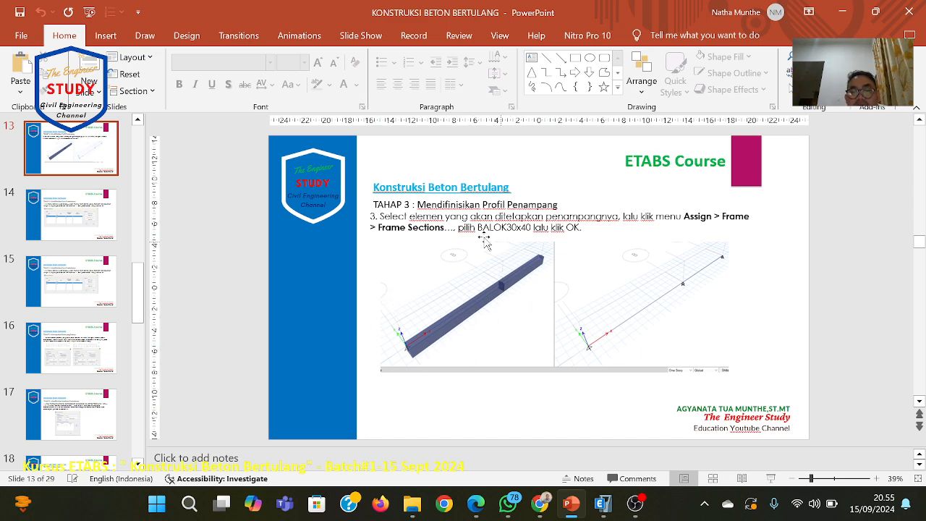
Return to ETABS and change the Base plan view window to a 3-D view of the beam.
click(603, 503)
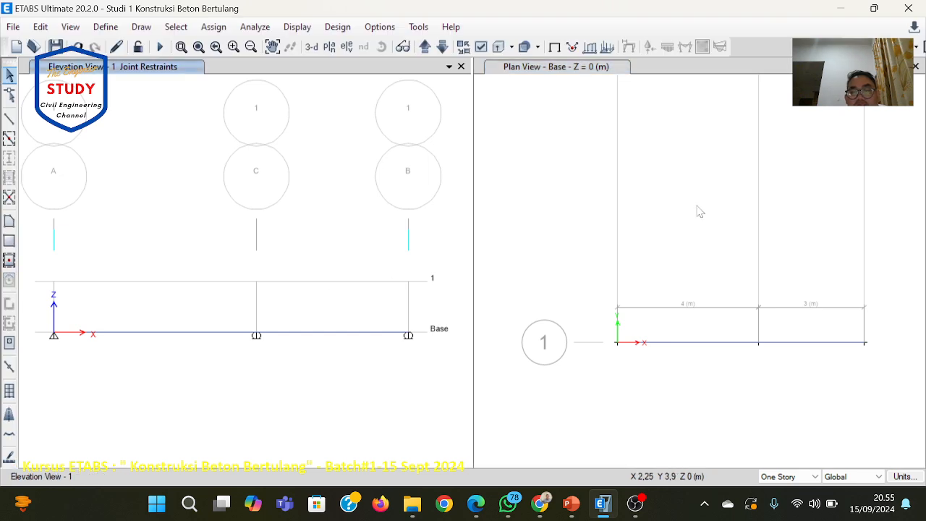
click(700, 211)
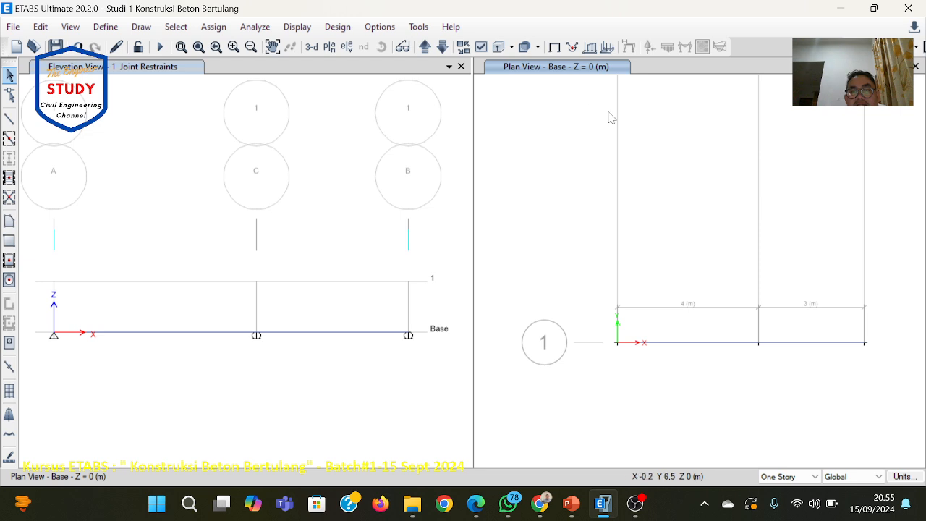
click(311, 47)
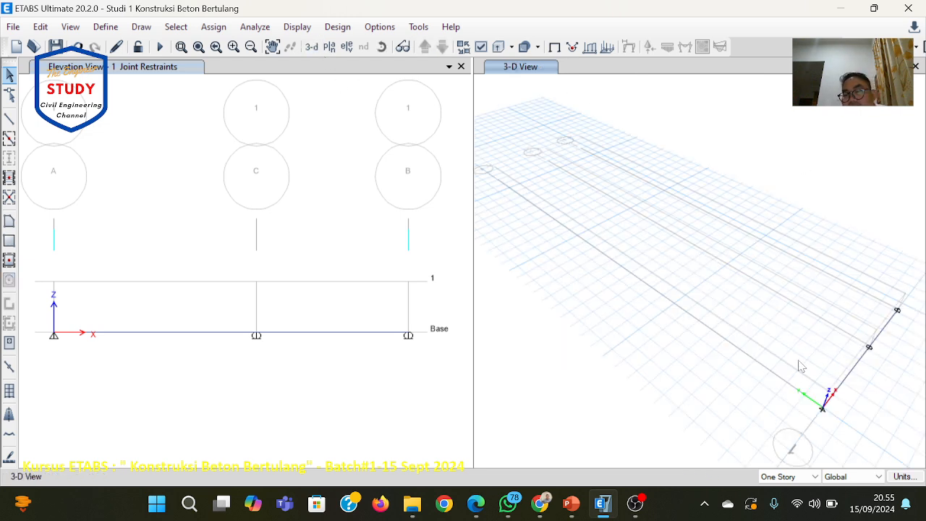
Try to turn on Extrude Frames for the 3-D view of the beam through the view options.
drag(800, 364, 773, 346)
middle_drag(775, 343, 675, 281)
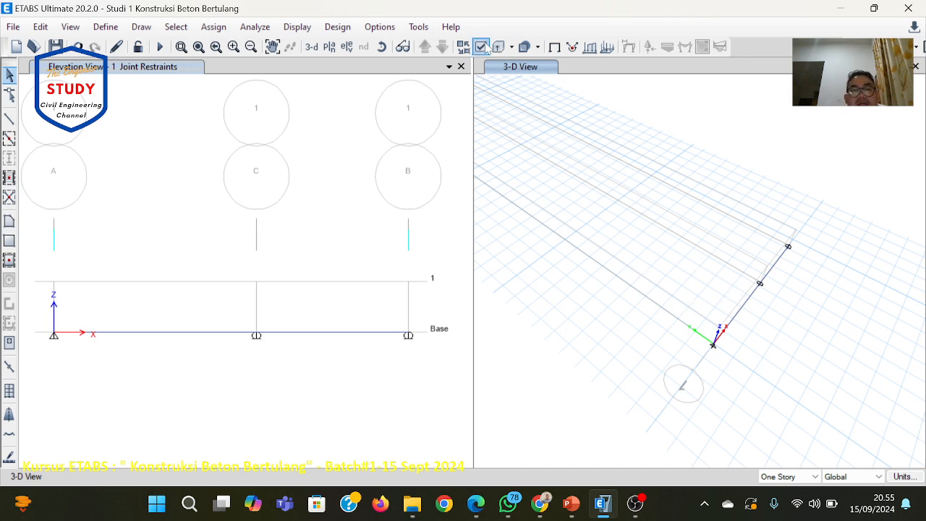
click(290, 29)
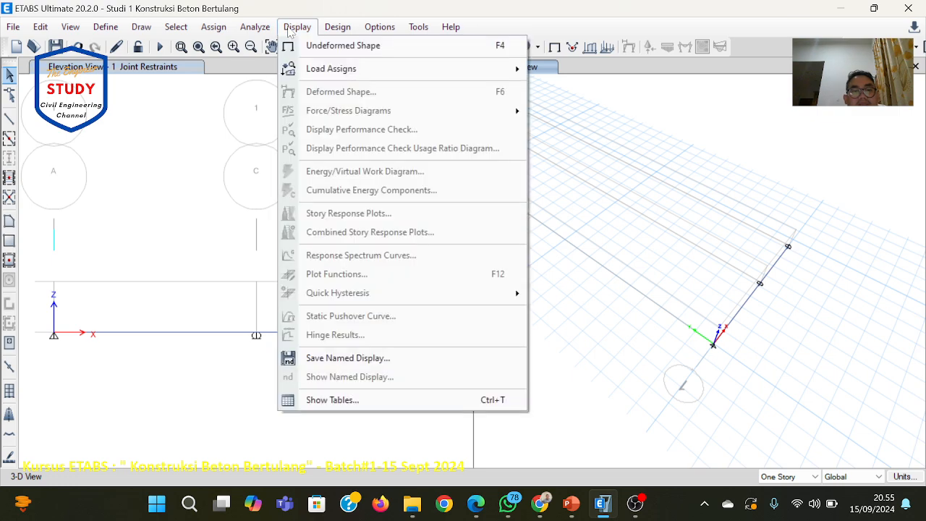
click(708, 13)
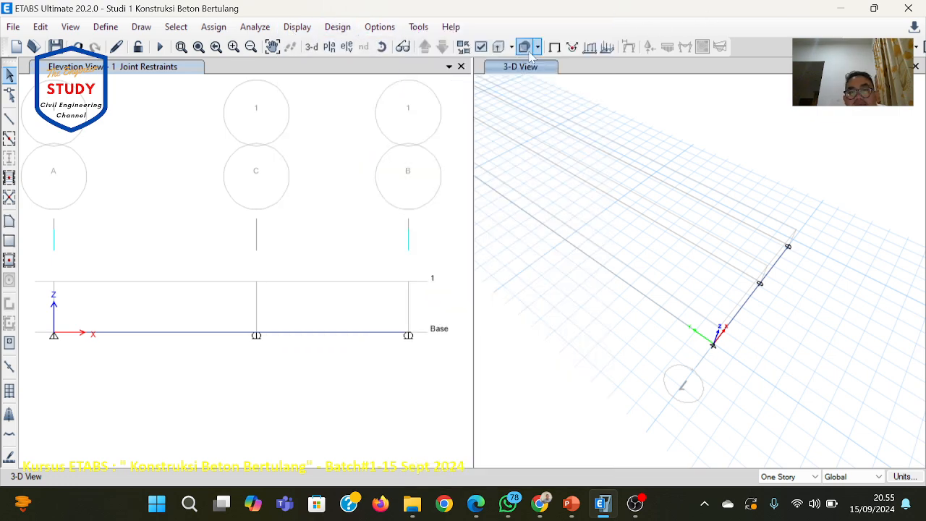
click(481, 47)
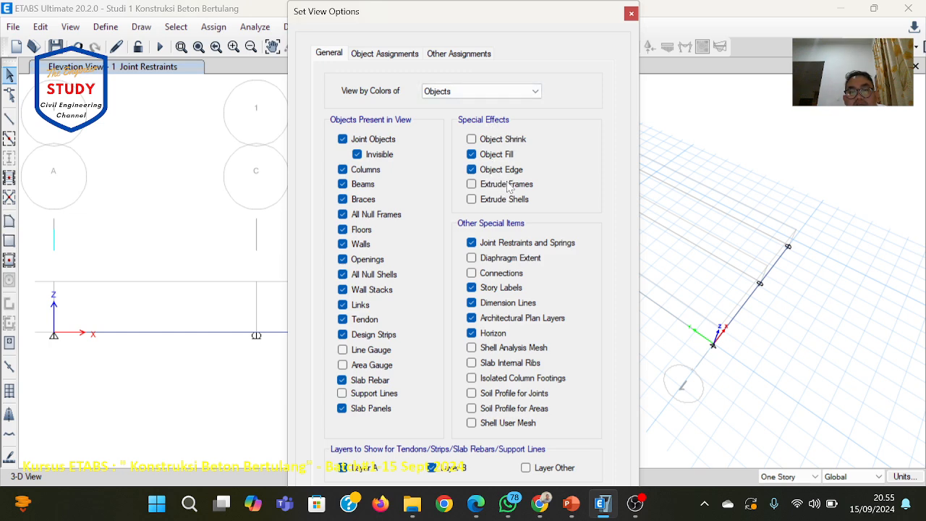
click(508, 185)
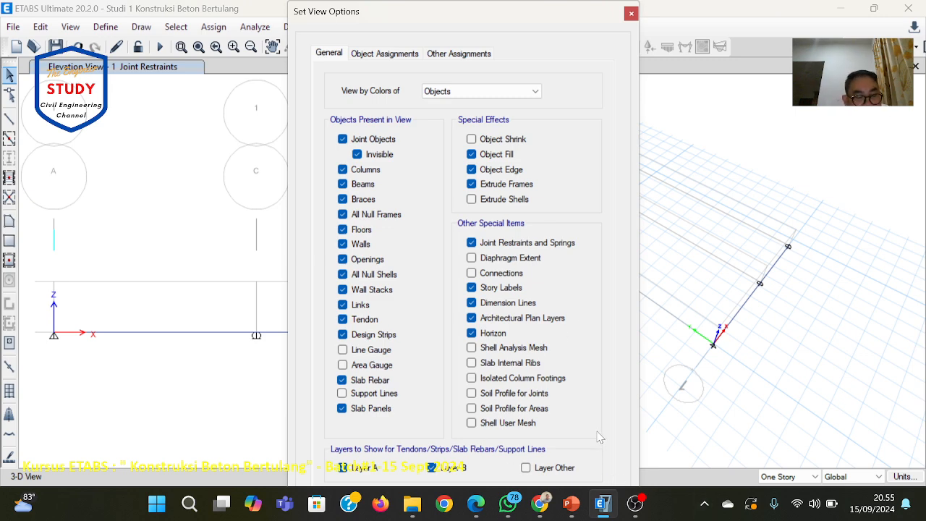
key(Tab)
key(Tab)
key(Tab)
key(Tab)
key(Tab)
key(Tab)
key(Tab)
key(Tab)
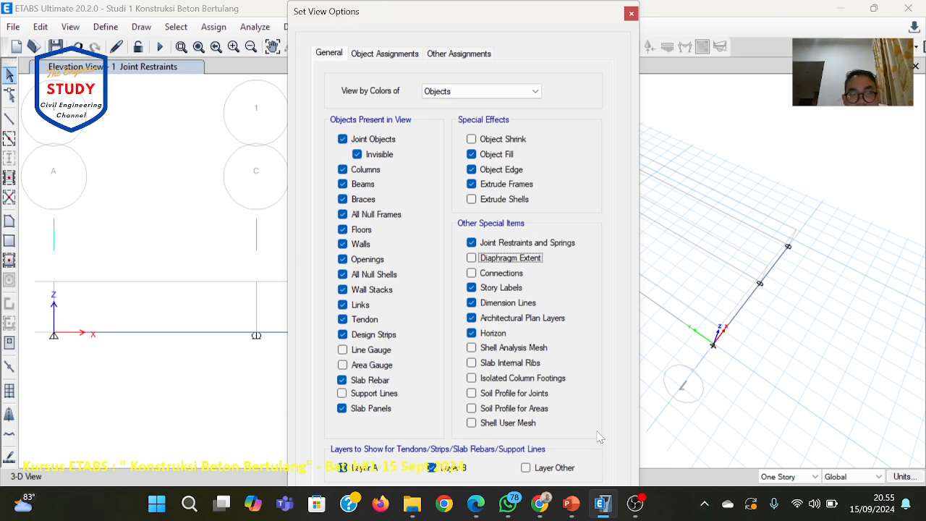
key(Tab)
key(Tab)
key(Tab)
key(Tab)
key(Tab)
key(Tab)
key(Tab)
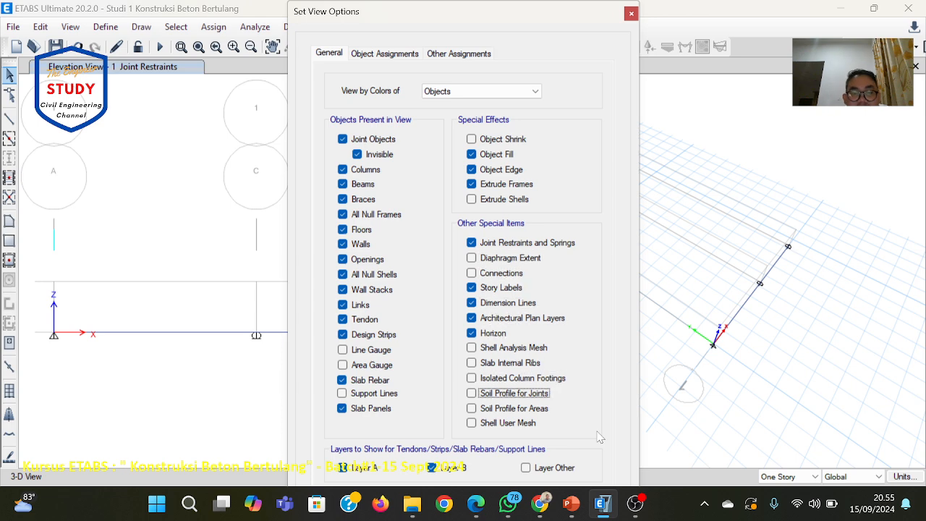
key(Tab)
key(Tab)
key(Tab)
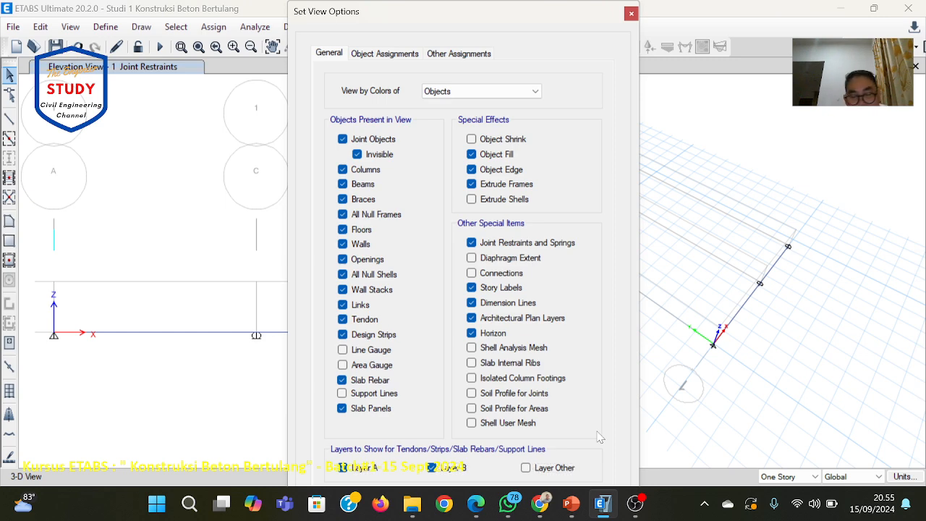
key(Return)
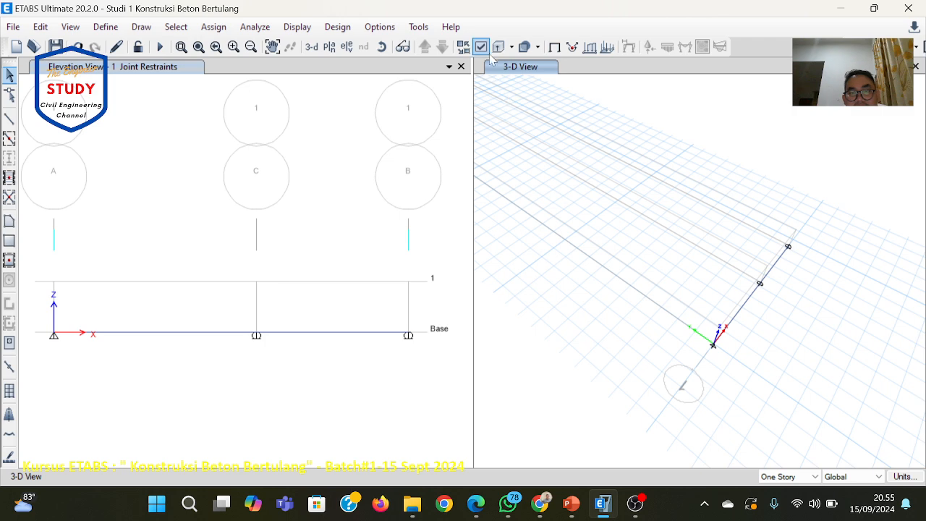
Reopen the 3-D view options, toggle Extrude Frames and dismiss the incoming WhatsApp notifications.
key(ctrl+w)
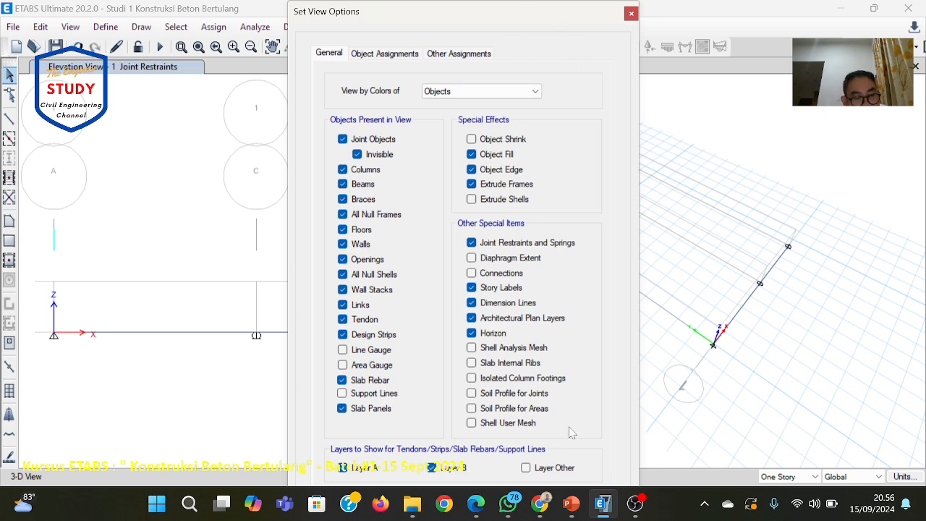
key(Tab)
key(Tab)
key(Tab)
key(Tab)
key(Tab)
key(Tab)
key(Tab)
key(Tab)
key(Tab)
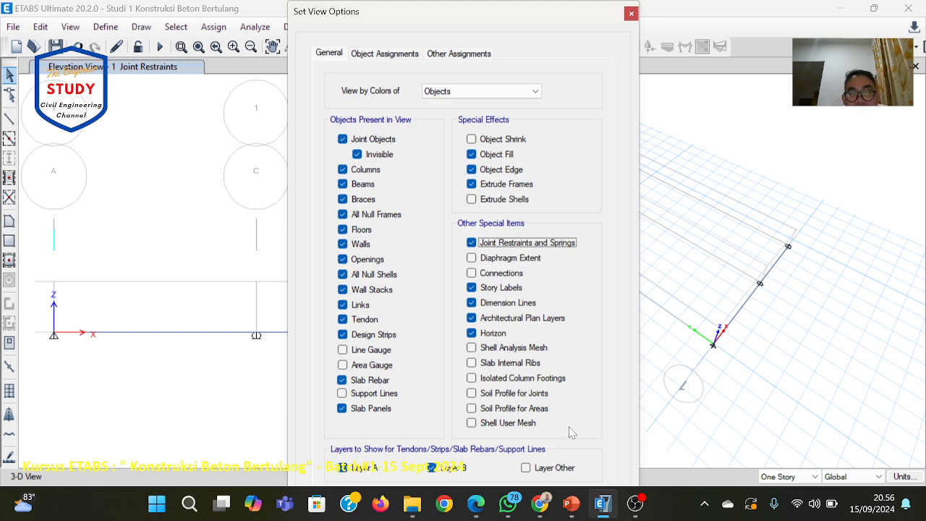
key(Tab)
key(Tab)
key(Tab)
key(Tab)
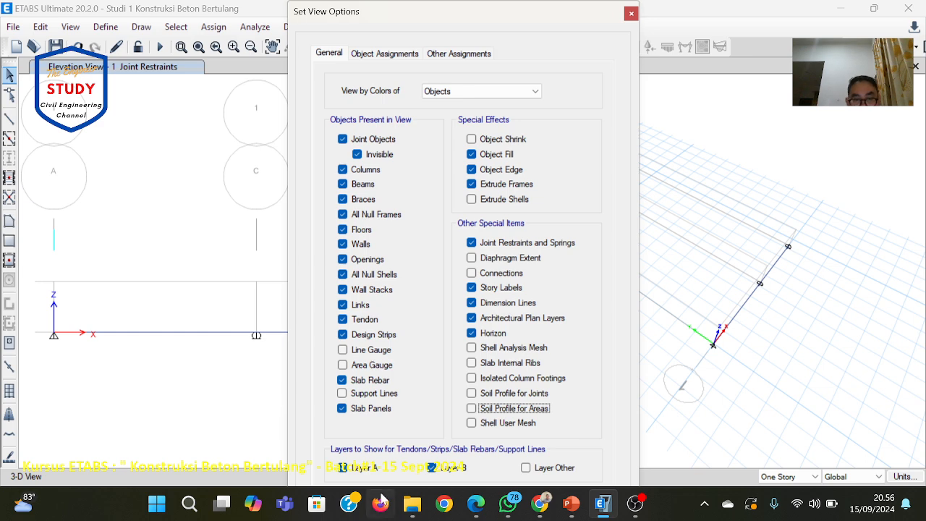
key(Tab)
key(Tab)
key(Tab)
key(Tab)
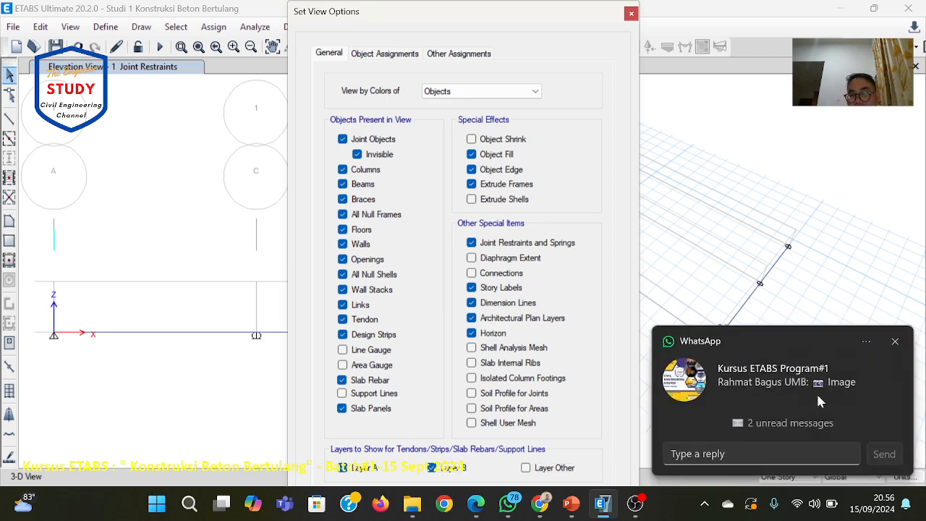
click(895, 341)
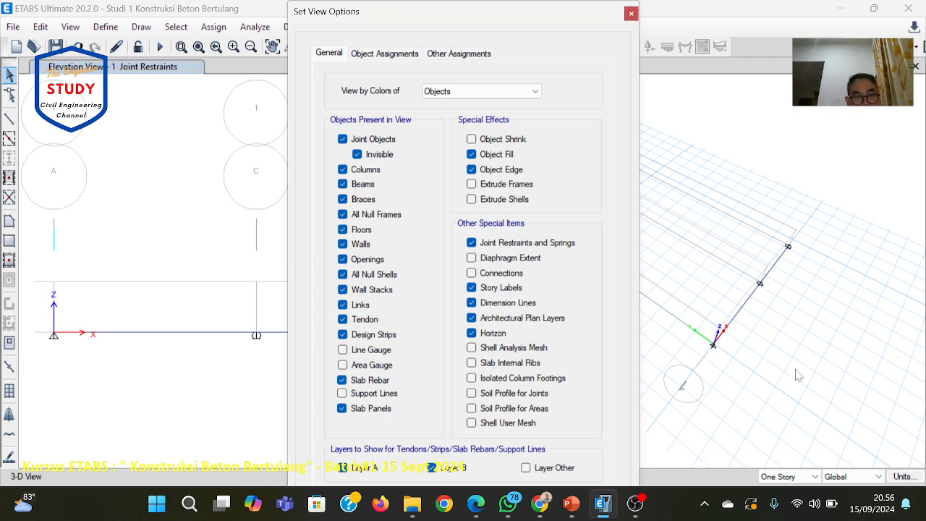
click(506, 185)
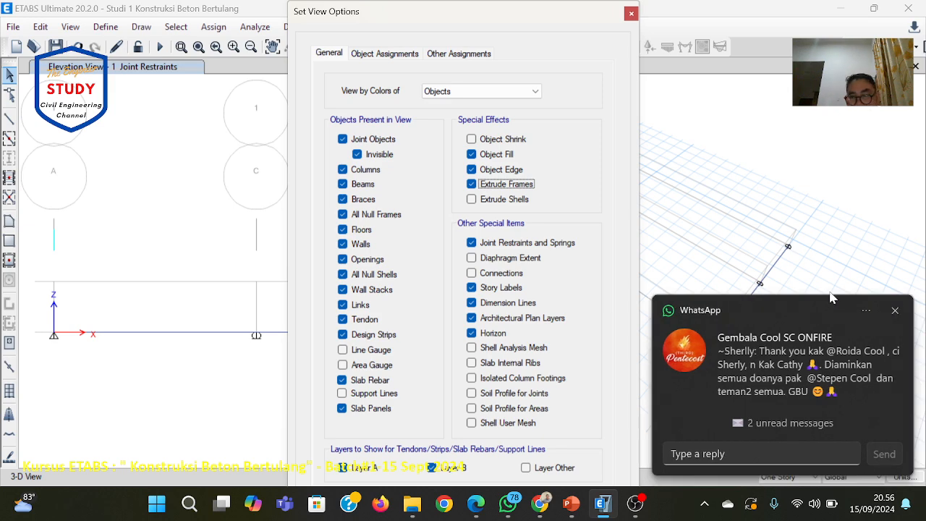
click(895, 310)
key(space)
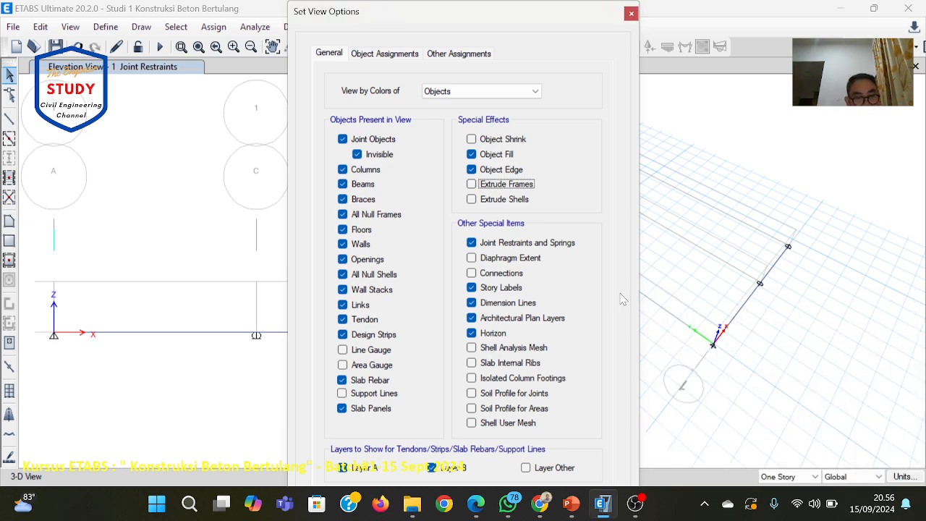
key(Tab)
key(Tab)
key(Tab)
key(Tab)
key(Tab)
key(Tab)
key(Tab)
key(Tab)
key(Tab)
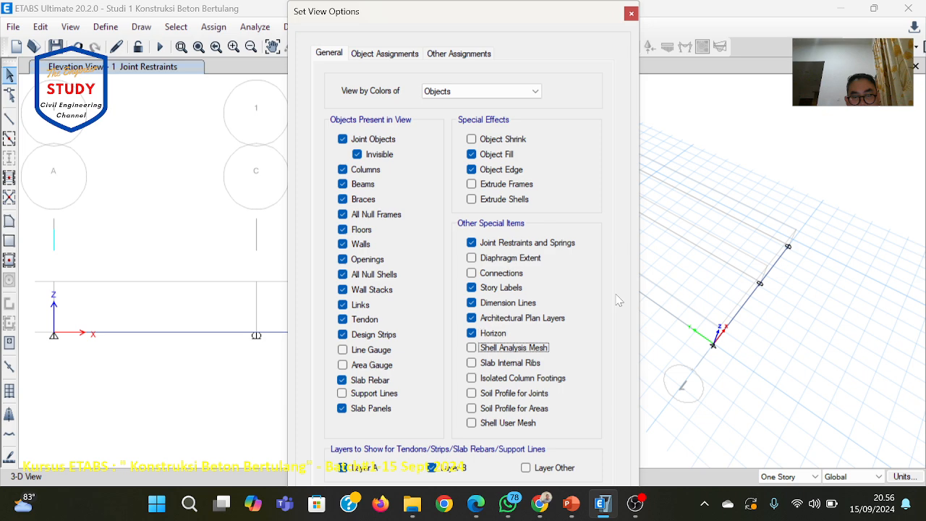
key(Tab)
key(Tab)
key(Tab)
key(Tab)
key(Tab)
key(Tab)
key(Tab)
key(Tab)
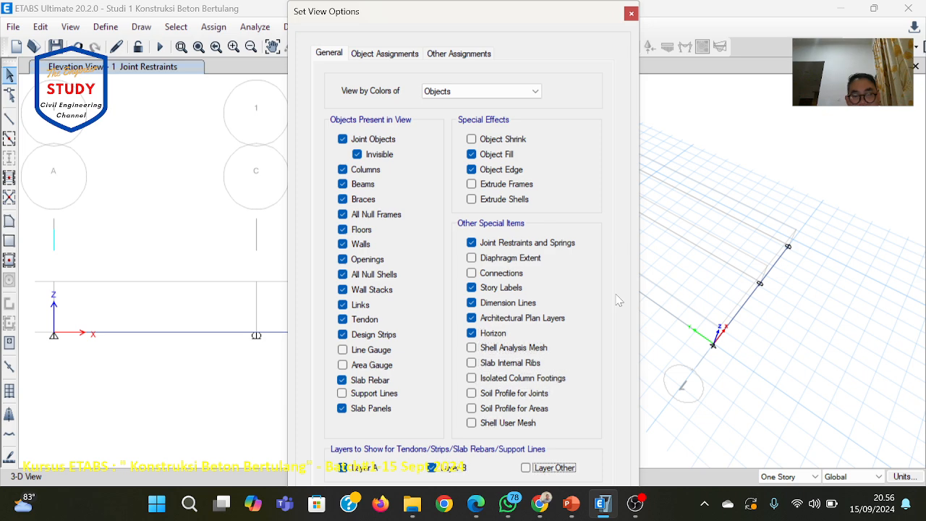
key(Tab)
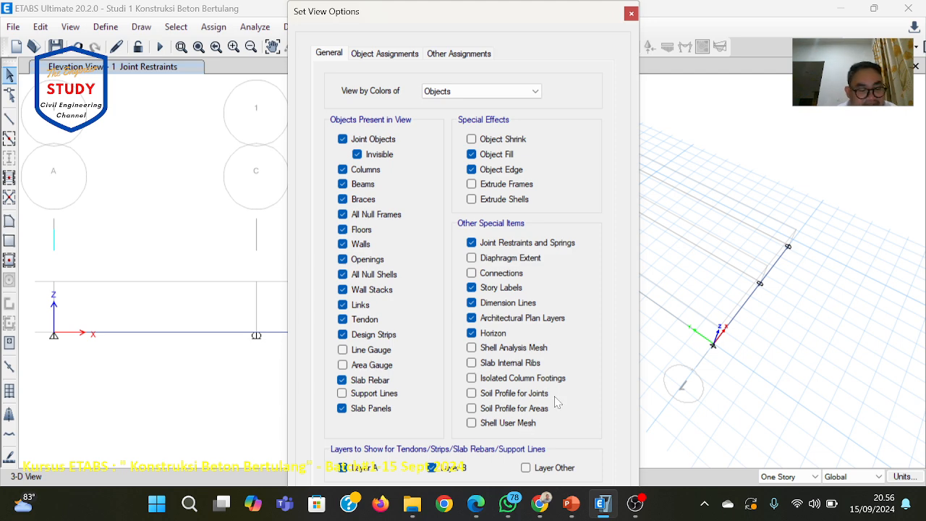
key(Tab)
key(Tab)
key(Tab)
key(Tab)
key(Tab)
key(Tab)
key(Tab)
key(Tab)
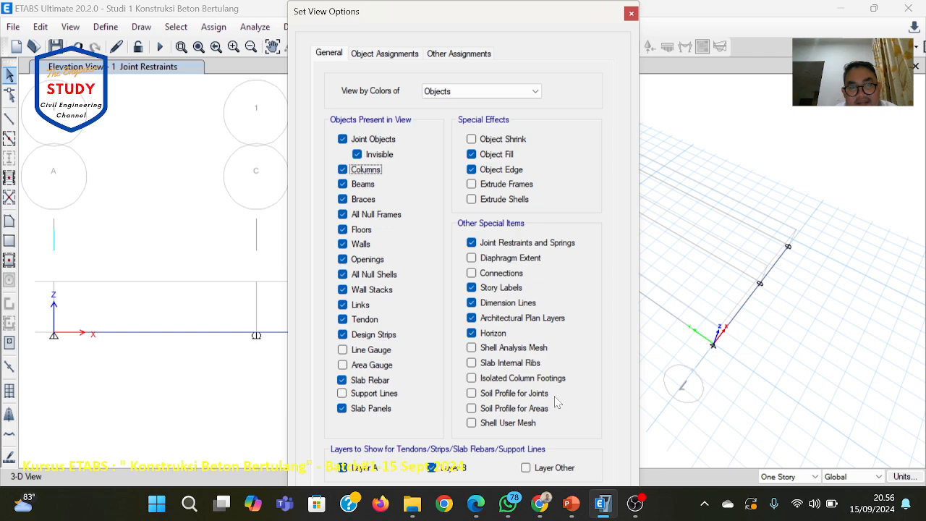
key(Tab)
key(Tab)
key(Tab)
key(Tab)
key(Tab)
key(Tab)
key(Tab)
key(Tab)
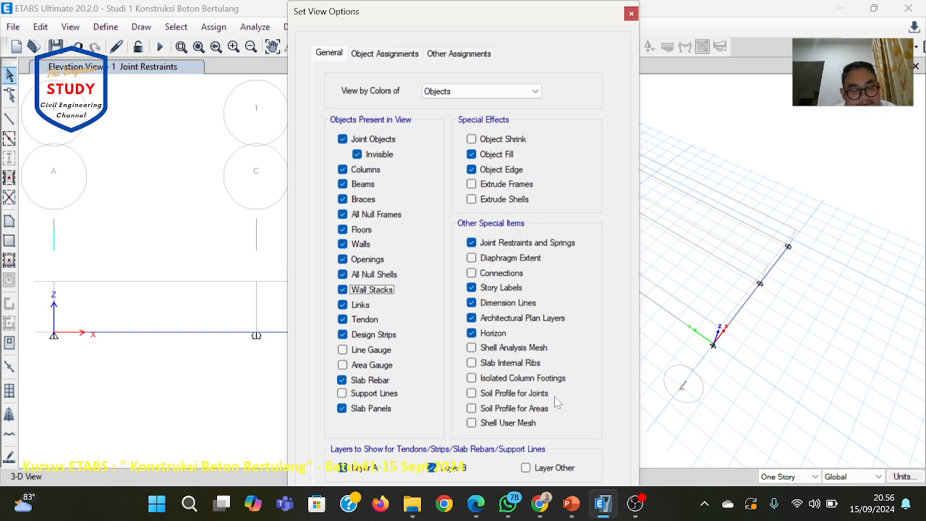
key(Tab)
key(Tab)
key(Tab)
key(Tab)
key(Tab)
key(Tab)
key(Tab)
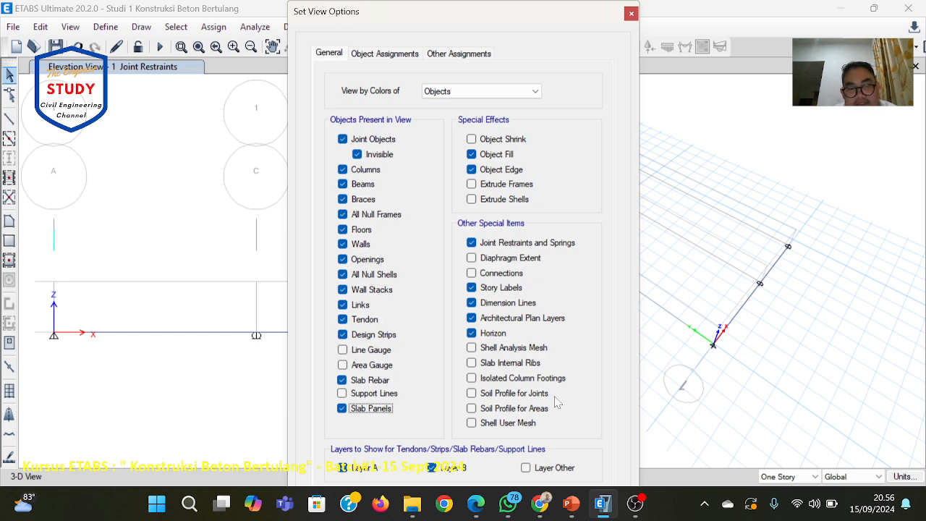
key(Tab)
key(Tab)
key(Tab)
key(Tab)
key(Tab)
key(Tab)
key(Tab)
key(Tab)
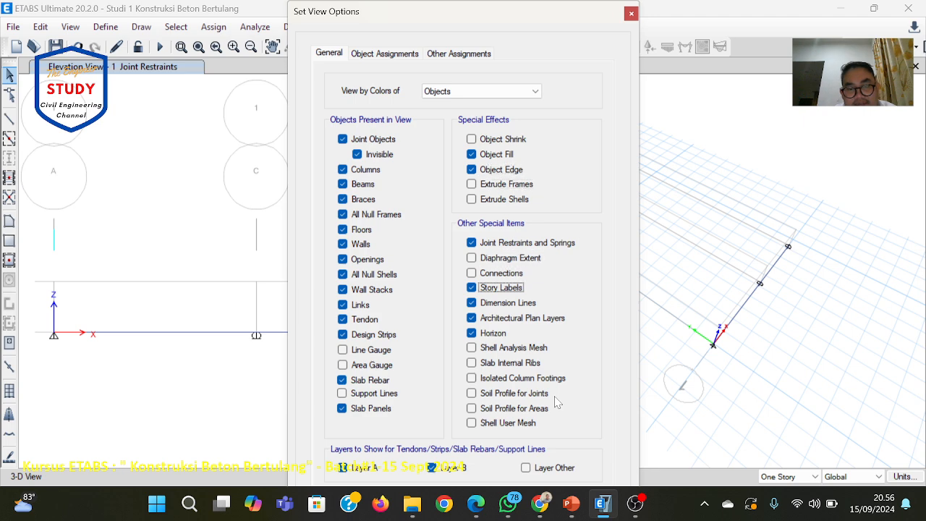
key(Tab)
key(Tab)
key(Tab)
key(Tab)
key(Tab)
key(Tab)
key(Tab)
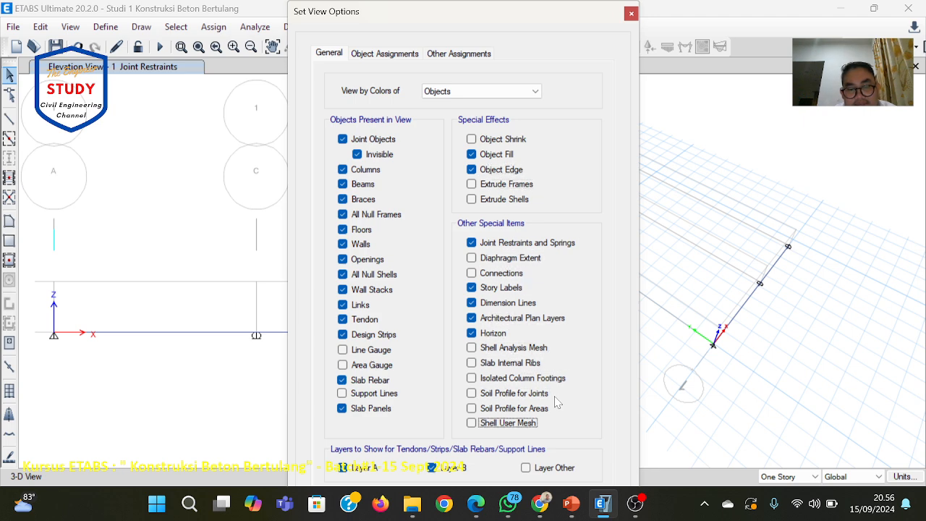
key(Tab)
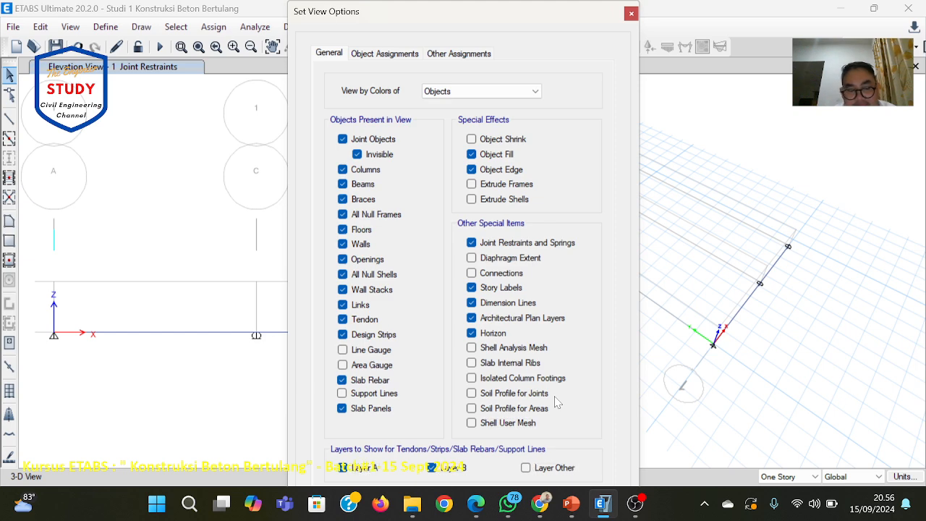
Switch to PowerPoint to view the BALOK30x40 section assignment slide, return to ETABS and reopen the 3-D view options.
key(alt+Tab)
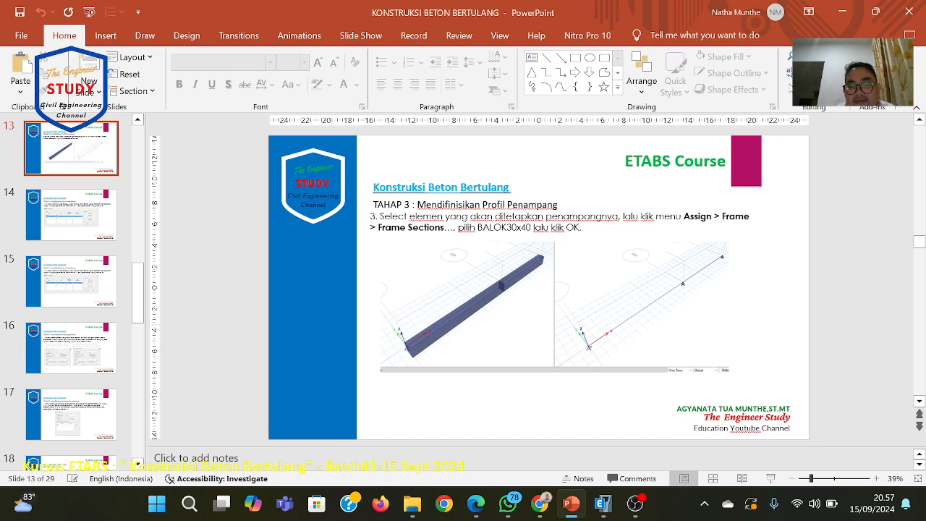
click(598, 501)
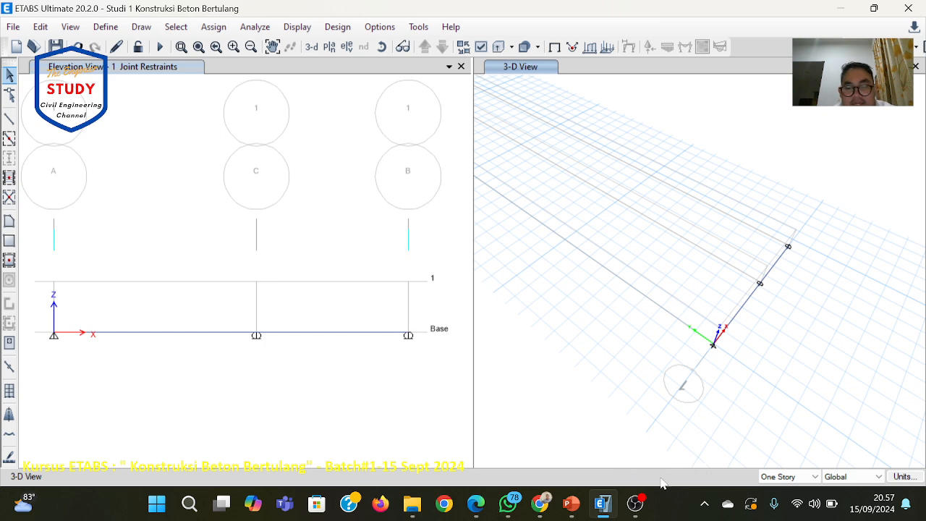
click(480, 47)
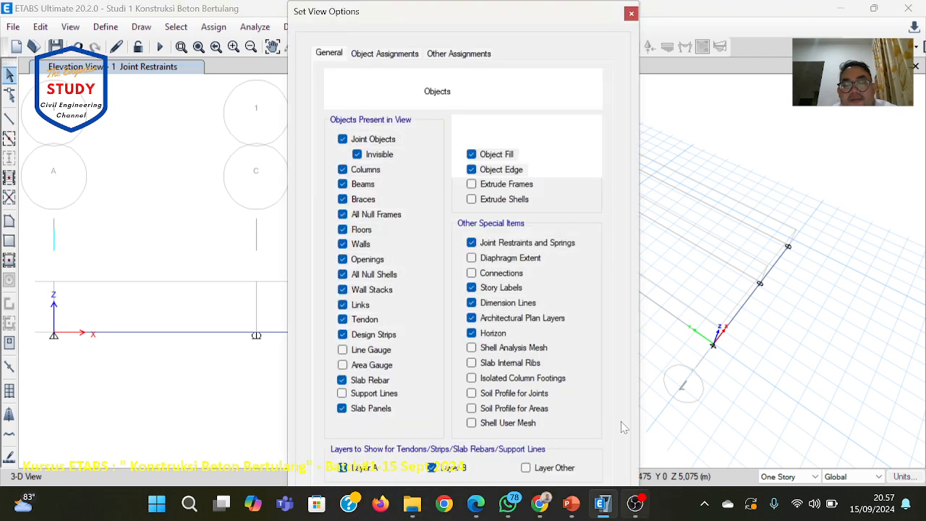
right_click(683, 507)
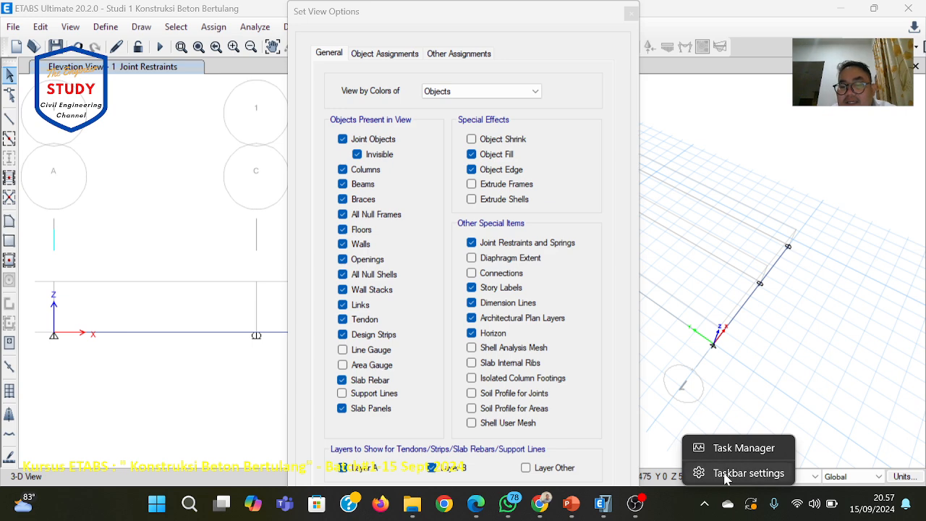
click(726, 475)
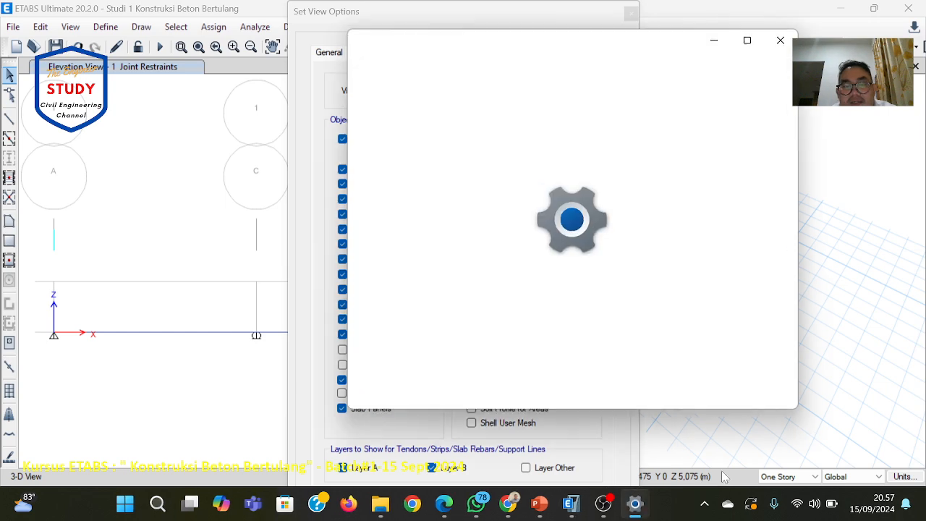
scroll(550, 325, down, 4)
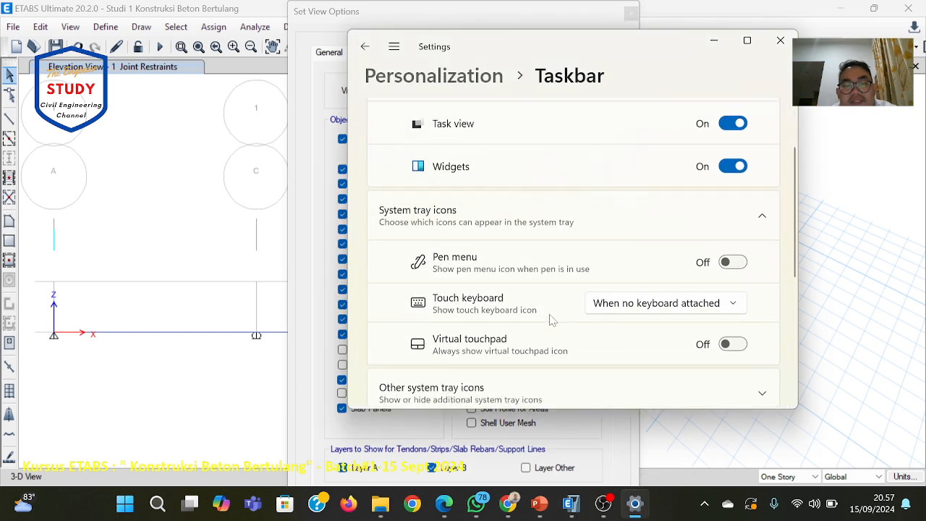
scroll(550, 321, up, 3)
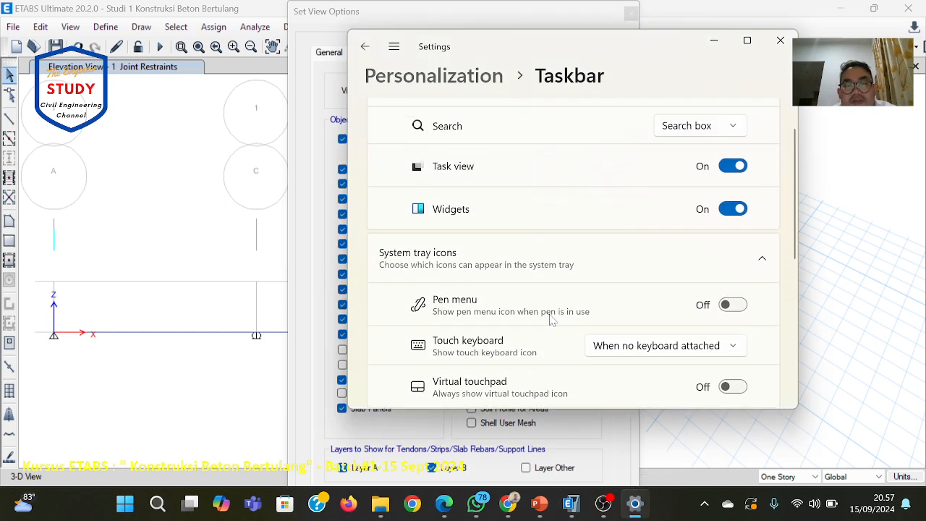
scroll(550, 321, down, 7)
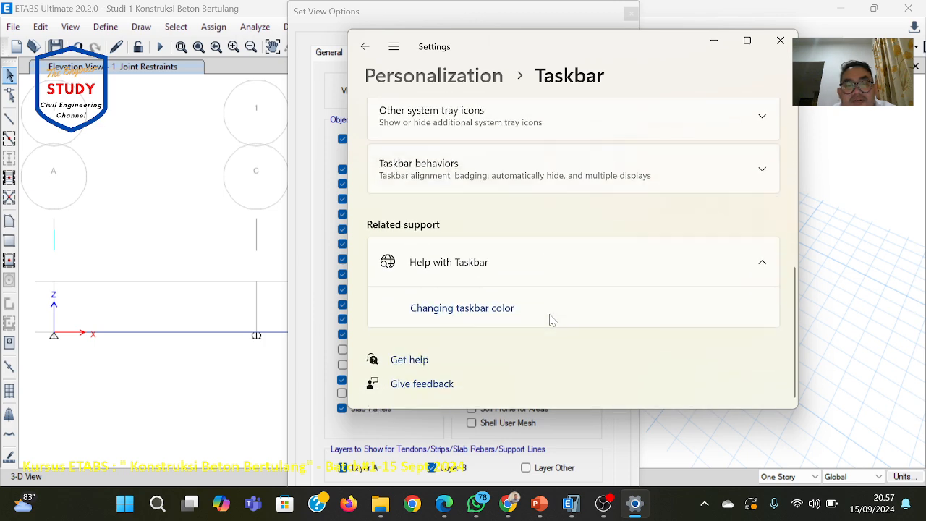
click(781, 41)
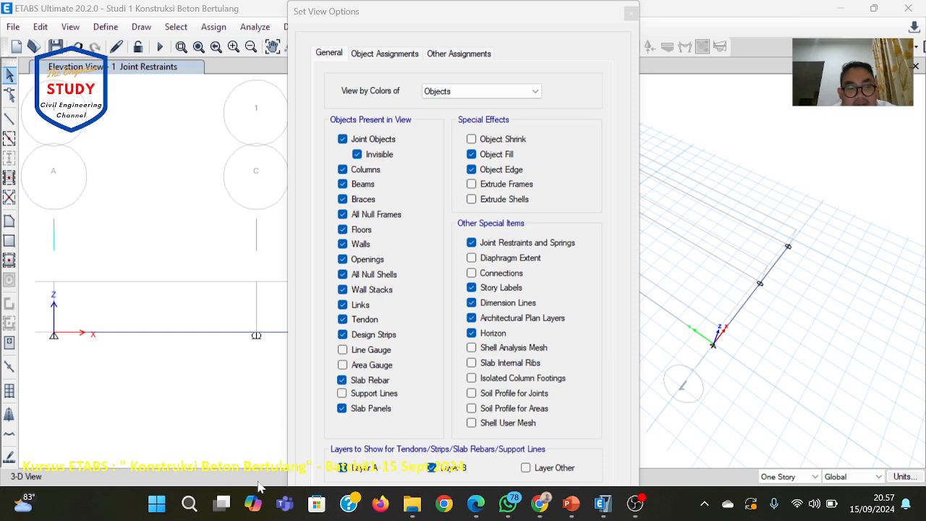
Open the Windows display settings and go to the Scale & layout options.
right_click(154, 504)
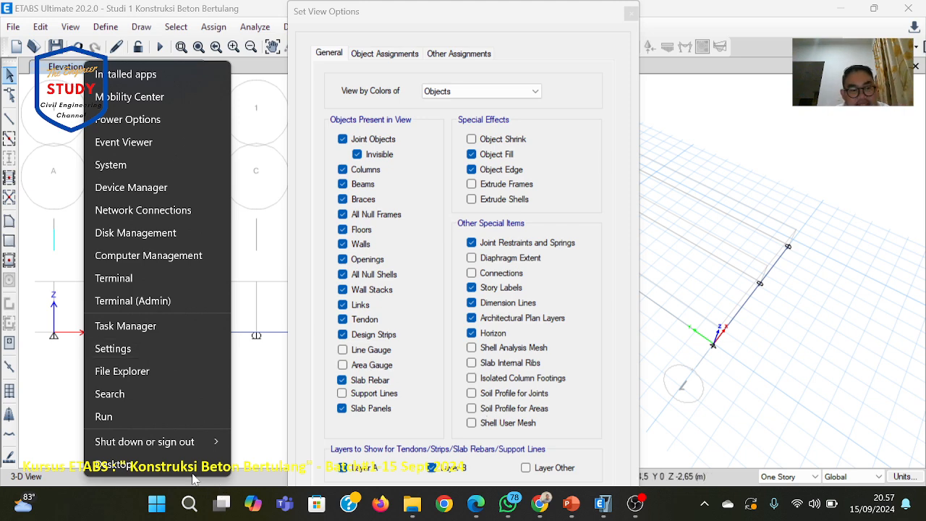
click(155, 353)
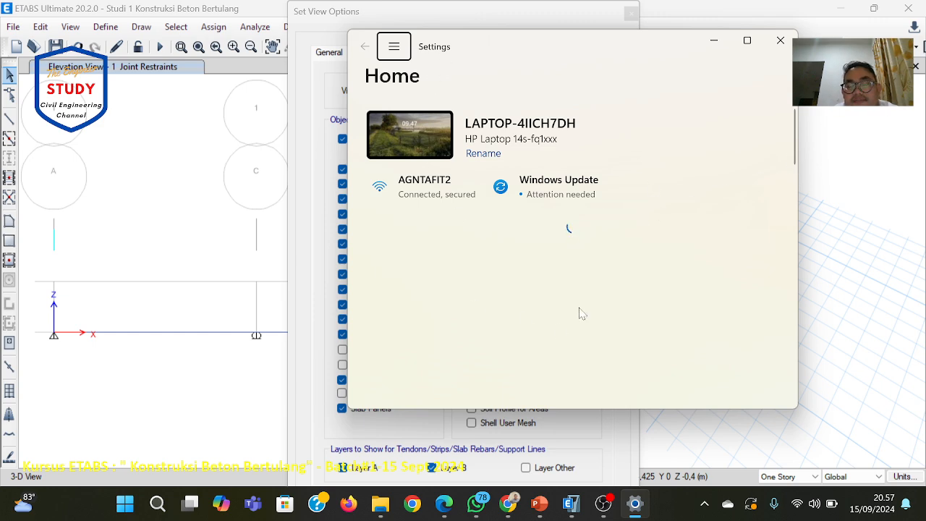
scroll(555, 316, down, 1)
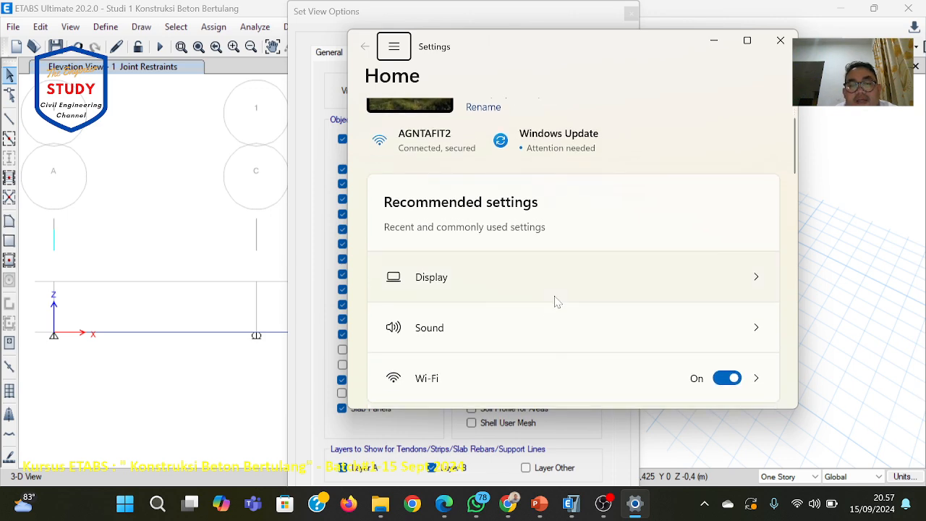
click(557, 300)
scroll(588, 329, down, 3)
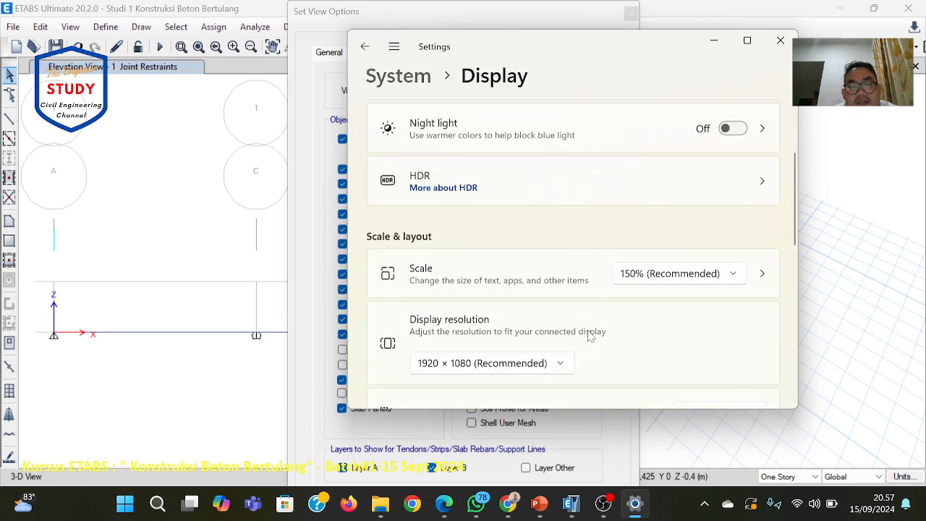
scroll(589, 334, down, 3)
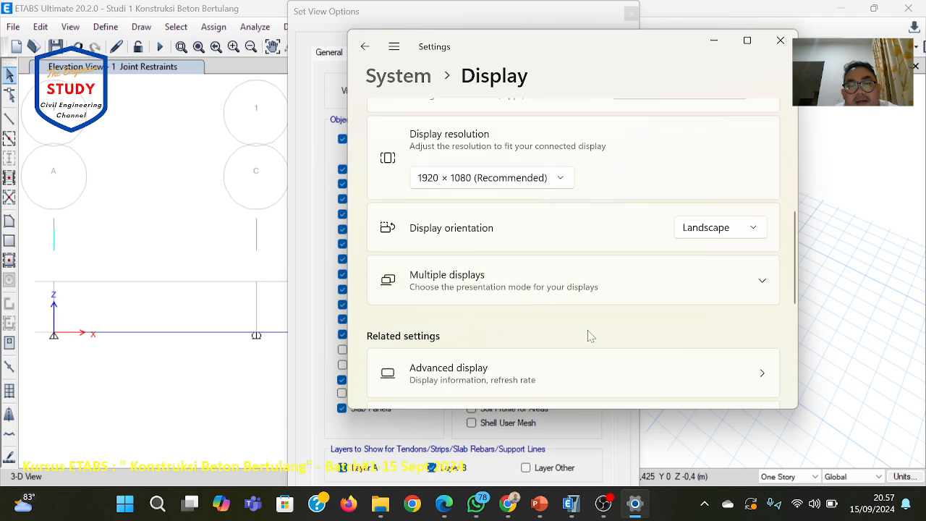
scroll(589, 335, up, 3)
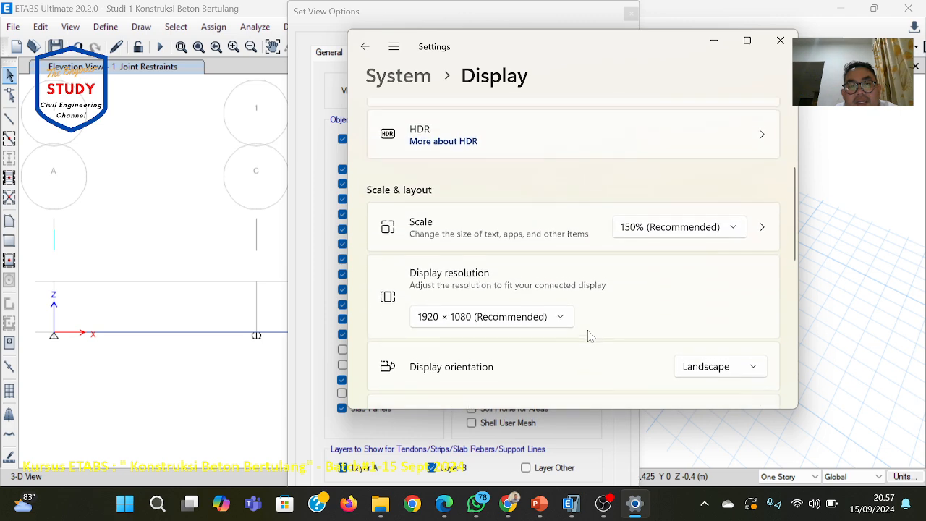
Set the Windows display scale to 125% and close the settings.
click(732, 234)
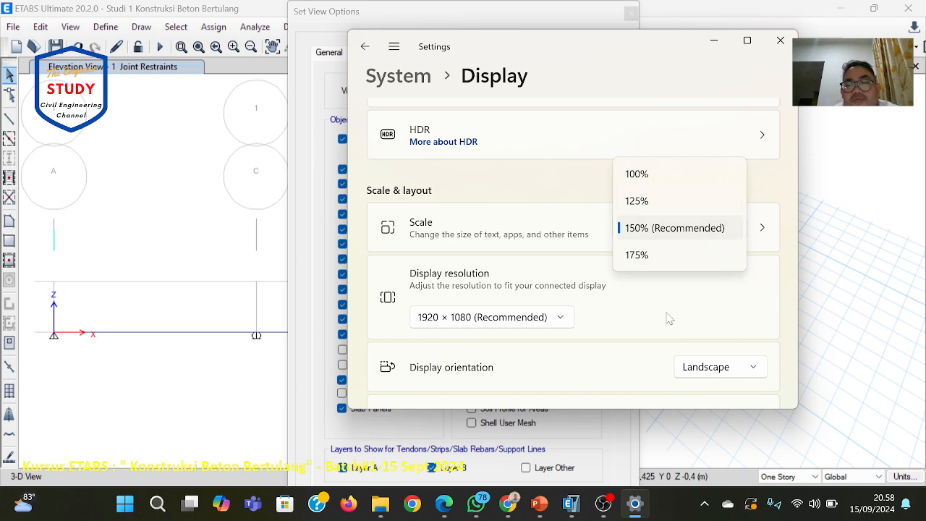
scroll(669, 318, down, 5)
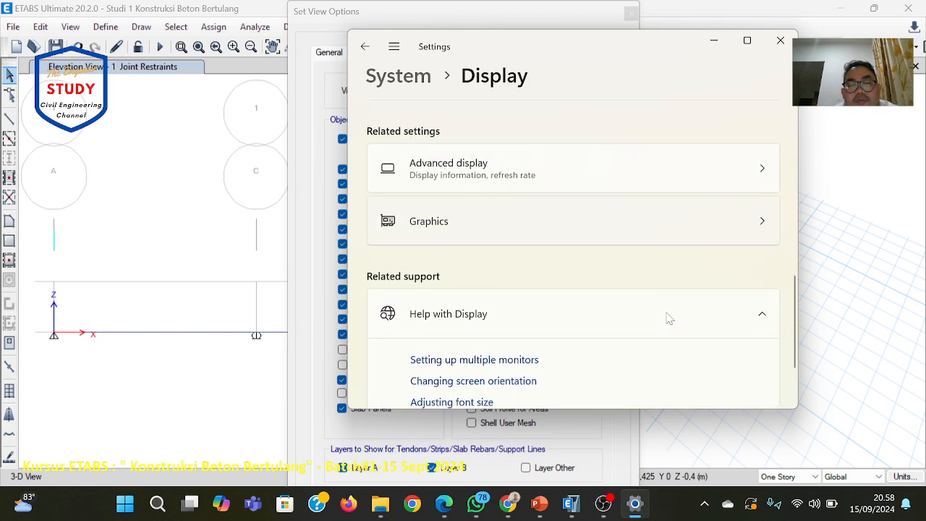
scroll(670, 318, down, 2)
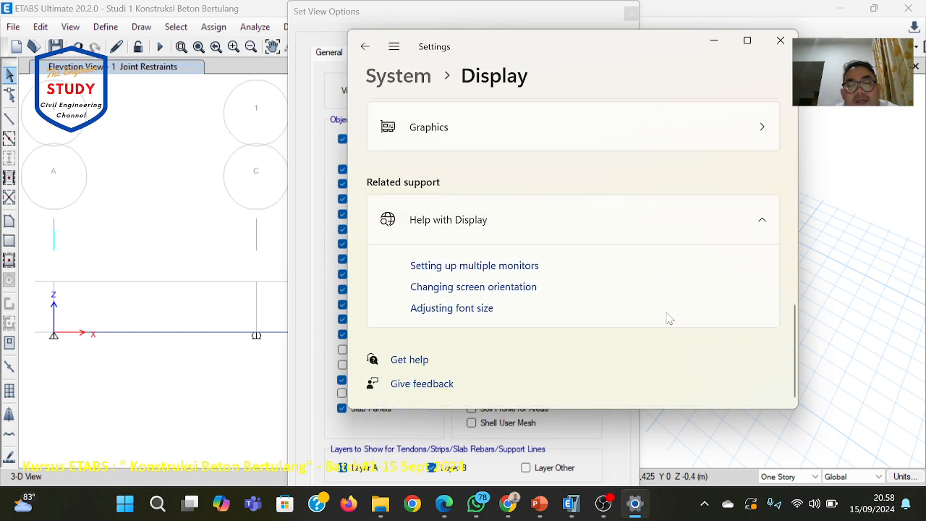
scroll(669, 318, up, 5)
scroll(667, 313, up, 5)
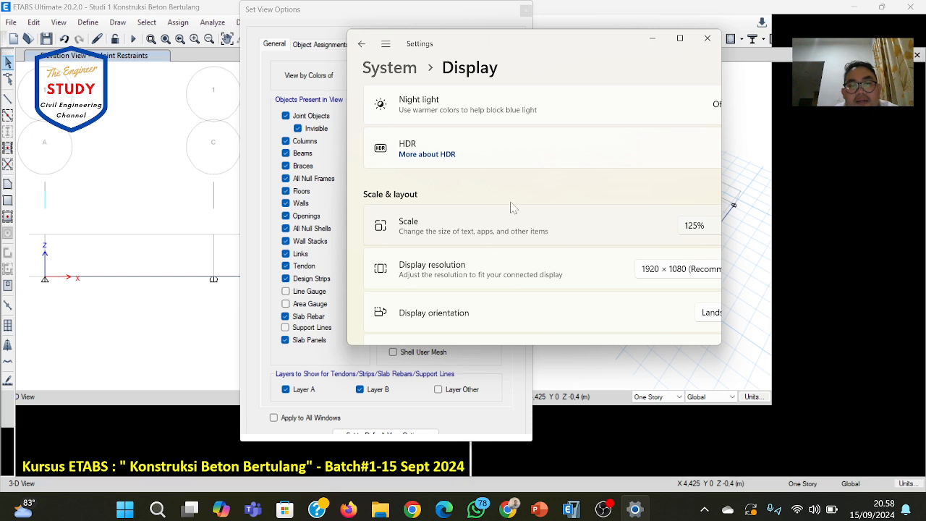
scroll(511, 207, up, 2)
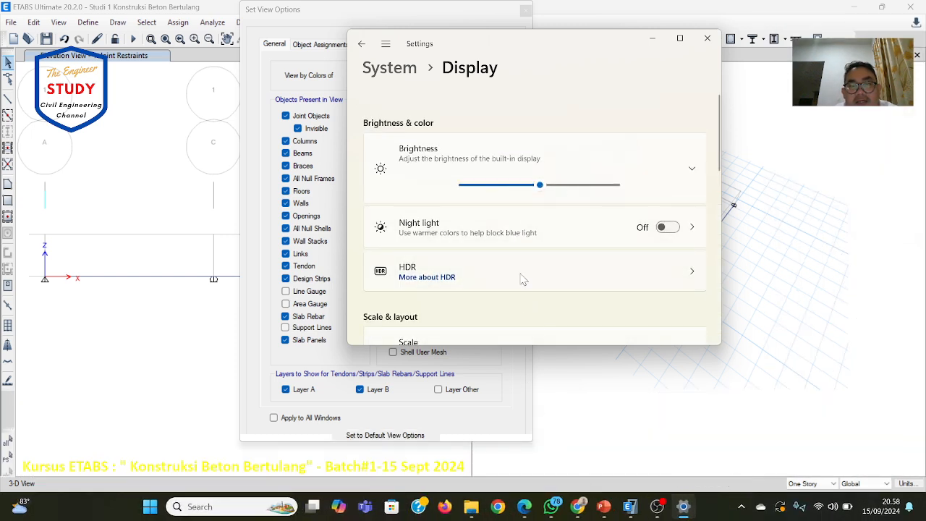
scroll(538, 272, down, 1)
scroll(539, 271, down, 2)
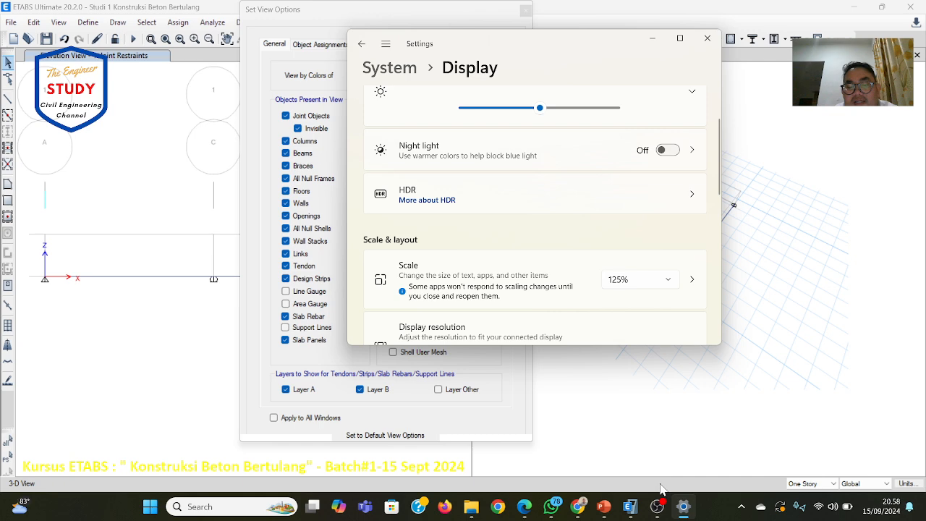
click(707, 39)
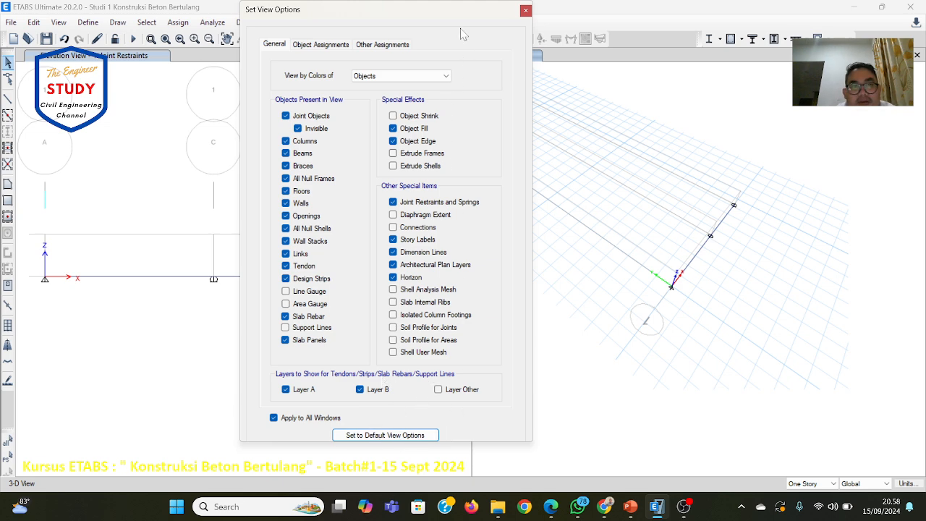
Close the view options, return to ETABS and try toggling transparency for frame and shell objects in the 3-D view.
click(526, 10)
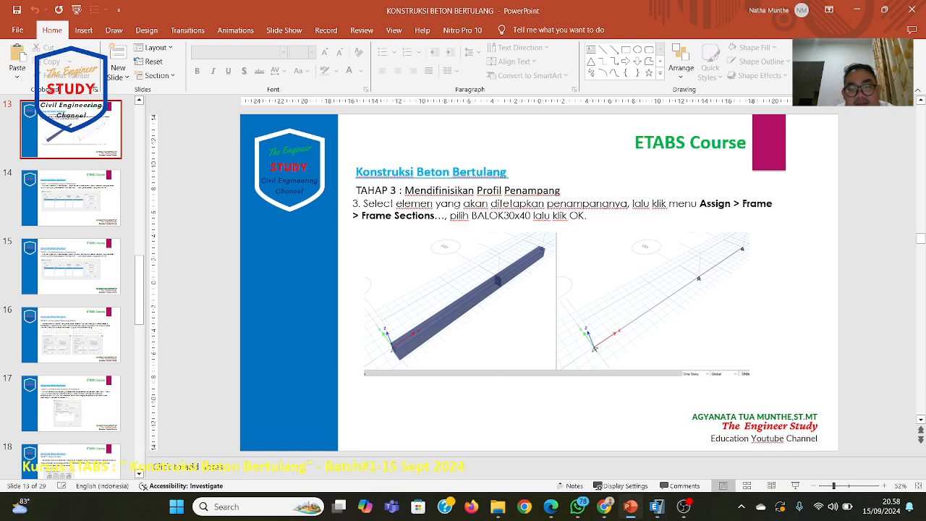
click(656, 506)
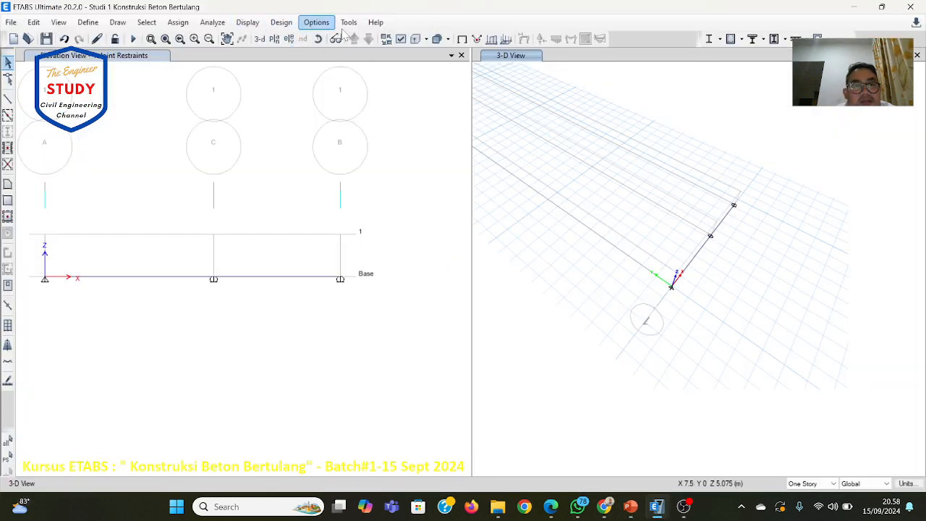
click(447, 38)
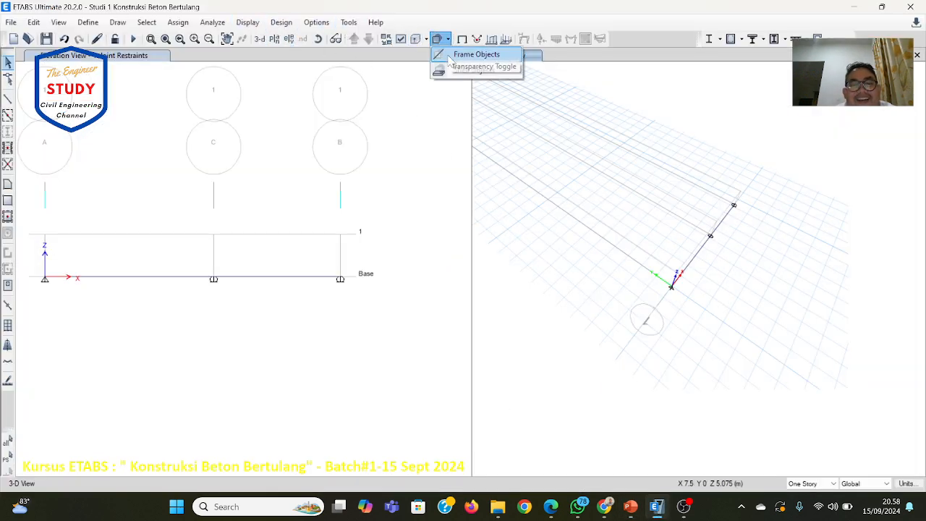
click(465, 27)
click(443, 40)
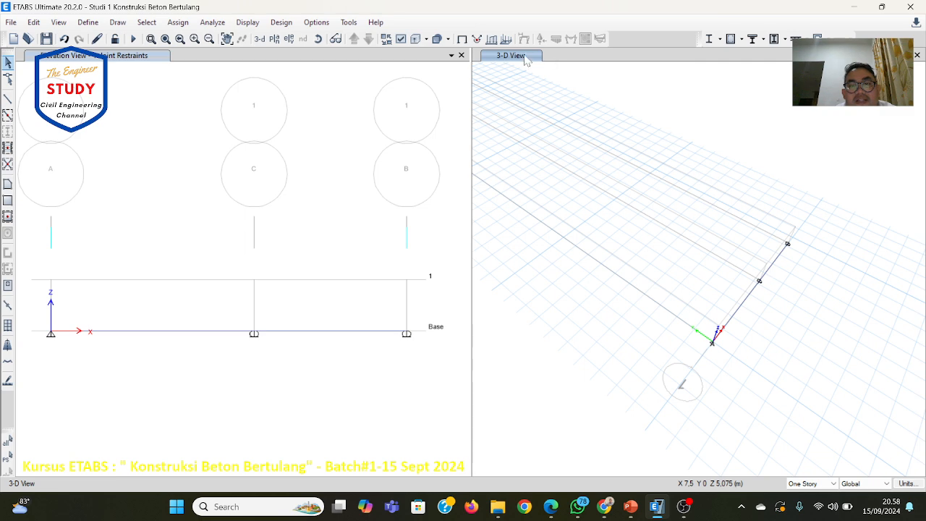
click(448, 39)
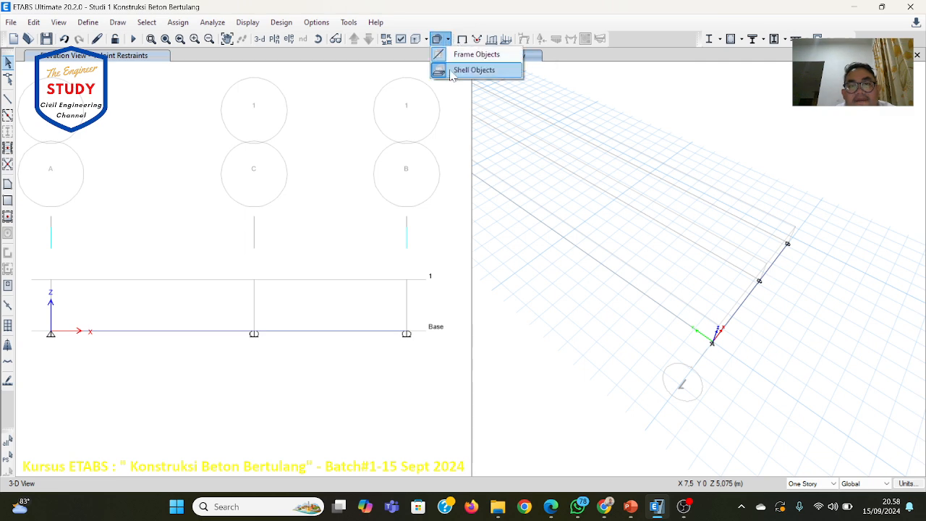
click(439, 42)
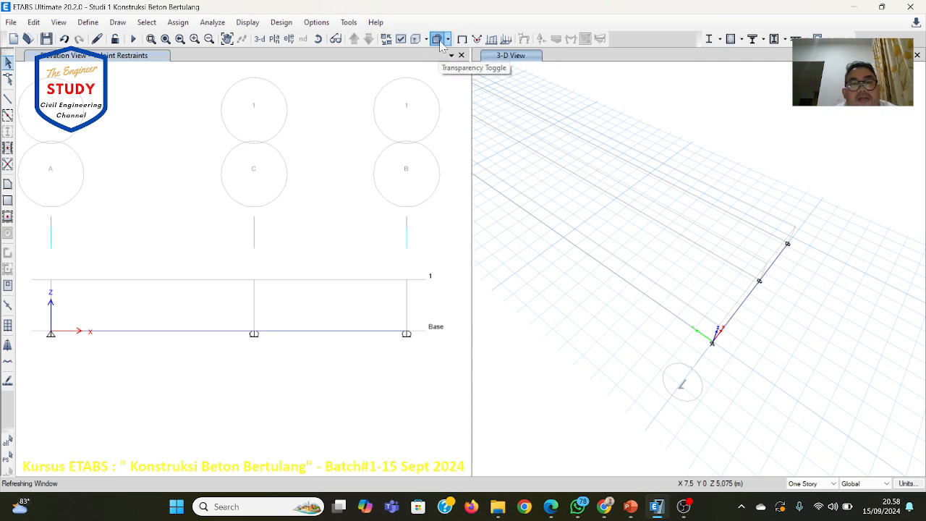
click(448, 40)
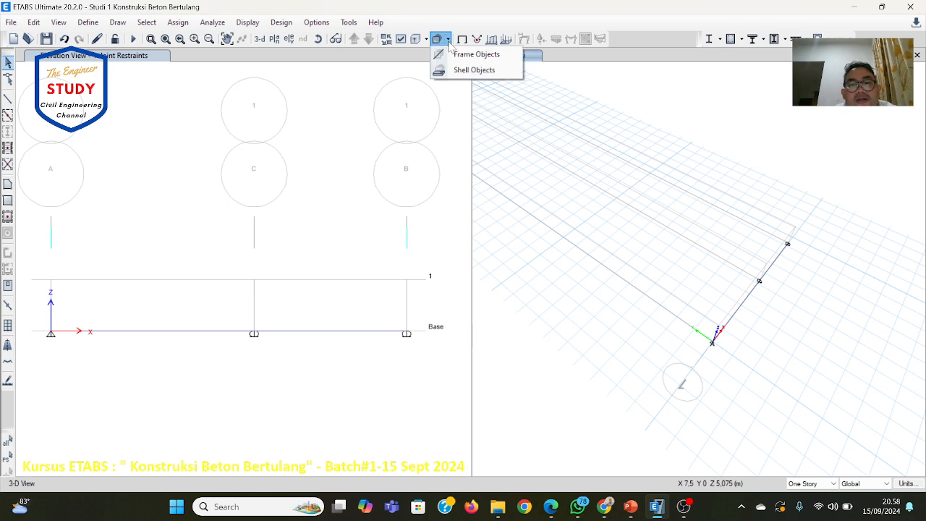
click(473, 70)
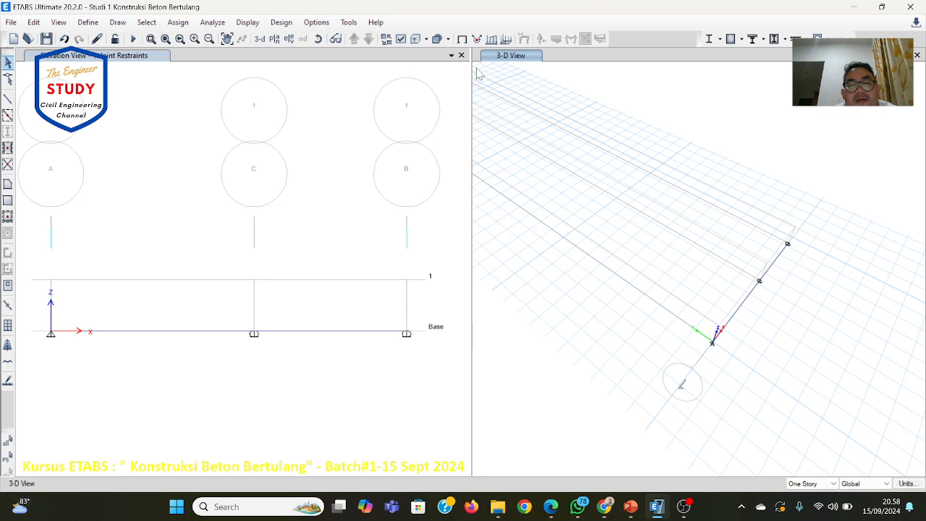
click(449, 40)
click(455, 69)
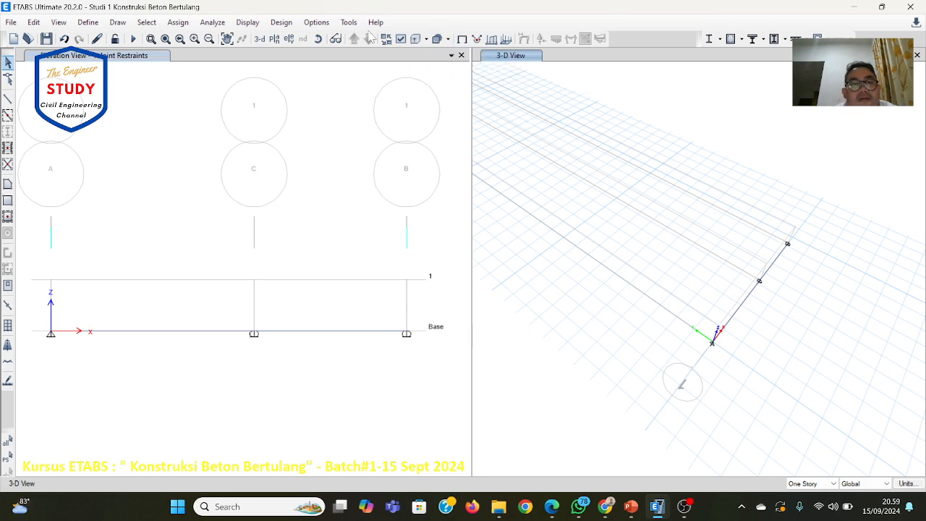
Turn on Extrude Frames for the 3-D view of the beam through the view options and apply it.
click(404, 41)
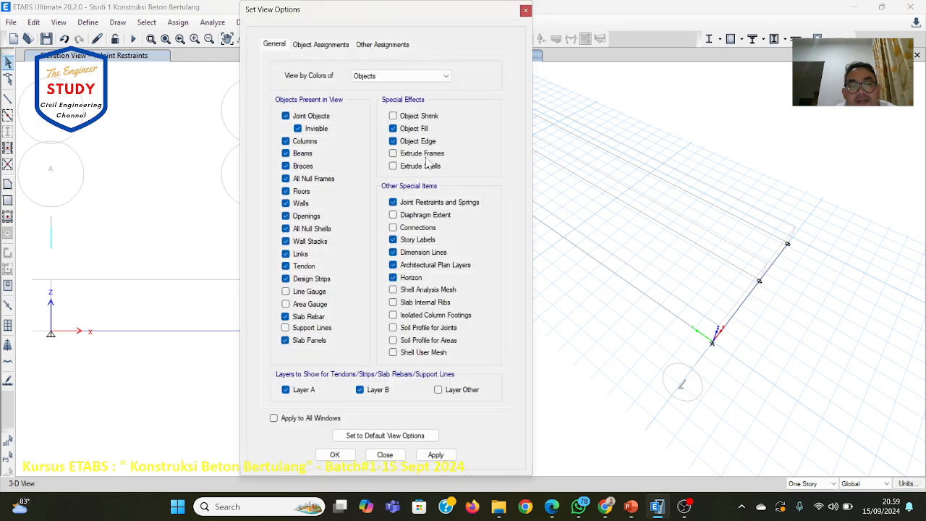
click(421, 155)
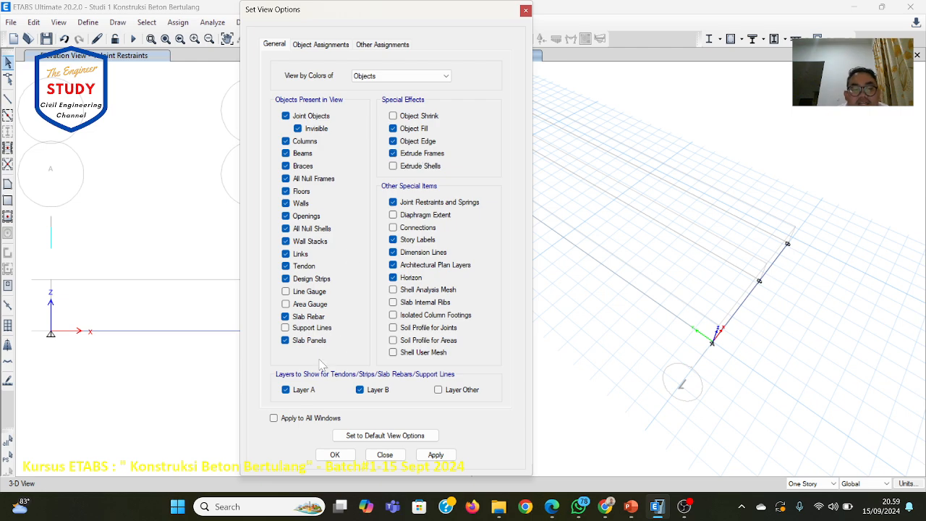
click(435, 454)
click(335, 456)
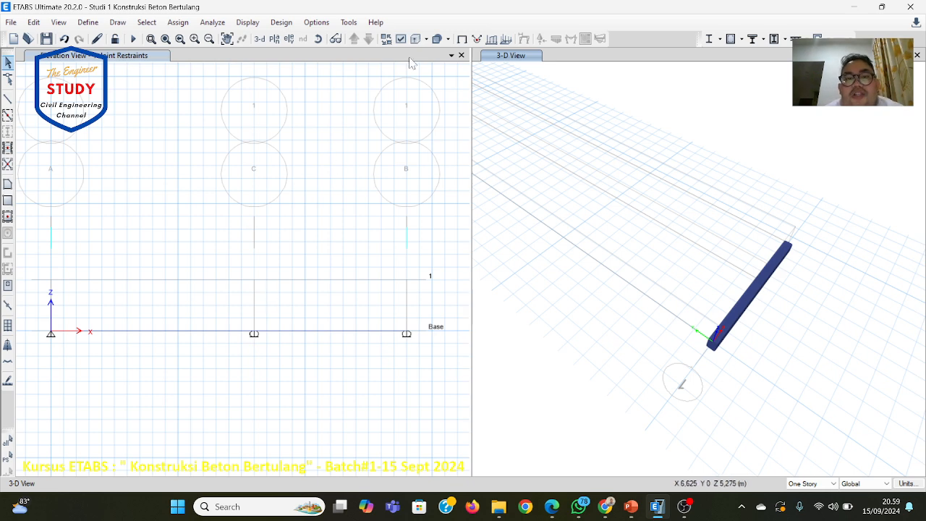
Toggle frame object transparency, turn off the extruded display in the 3-D view and accept the view options with Extrude Frames unchecked.
click(449, 39)
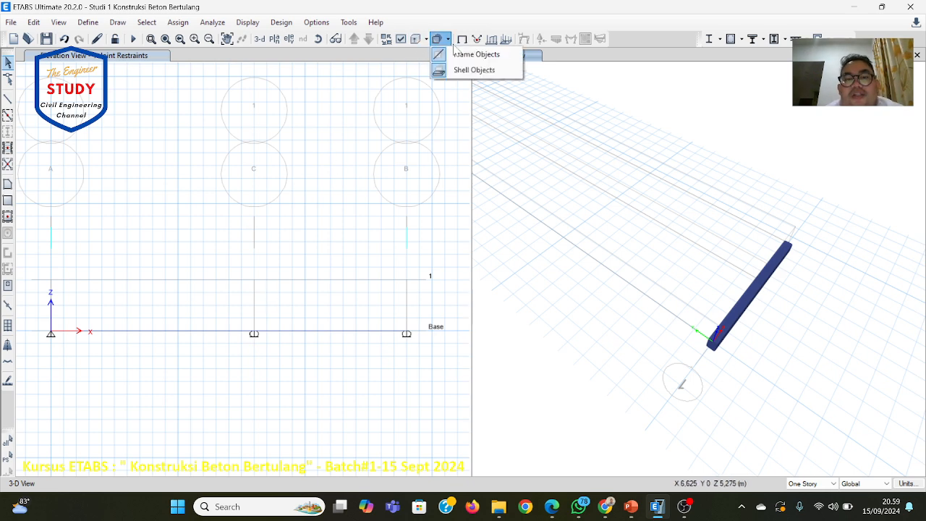
click(466, 53)
click(418, 42)
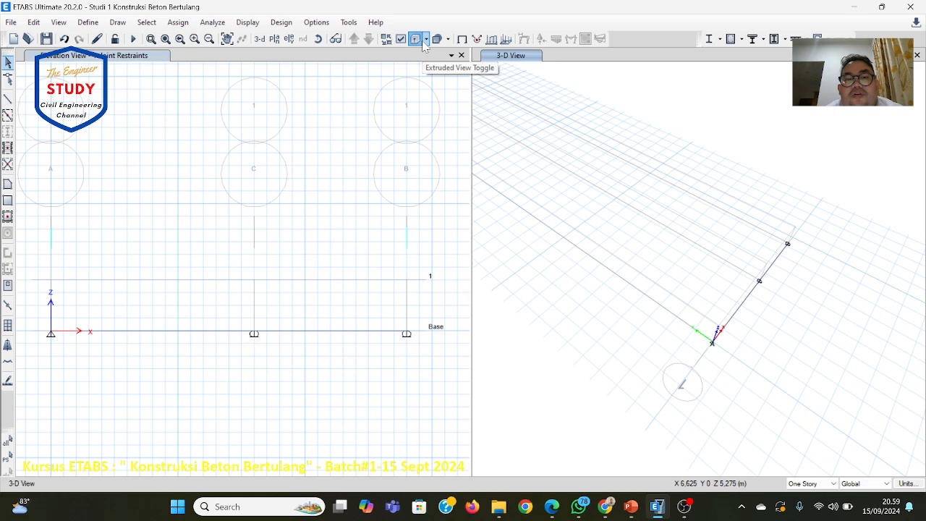
click(426, 40)
click(407, 45)
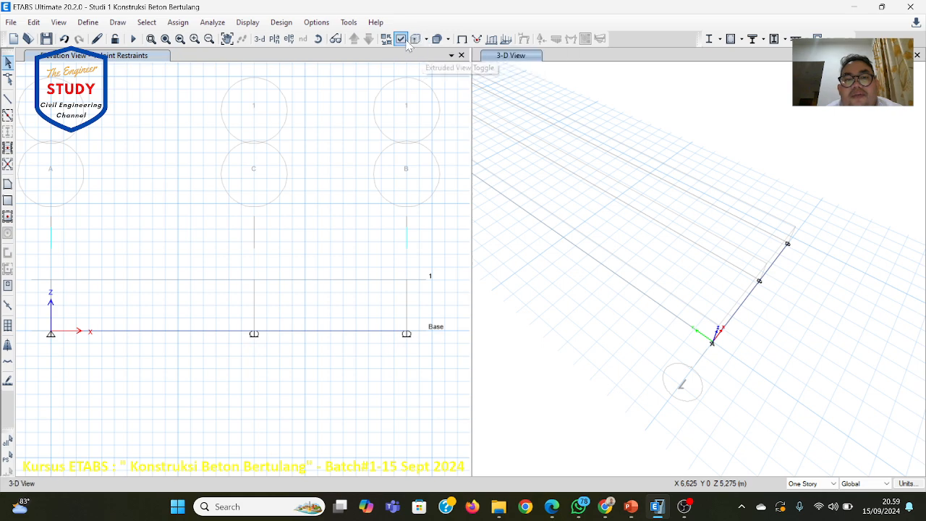
click(407, 45)
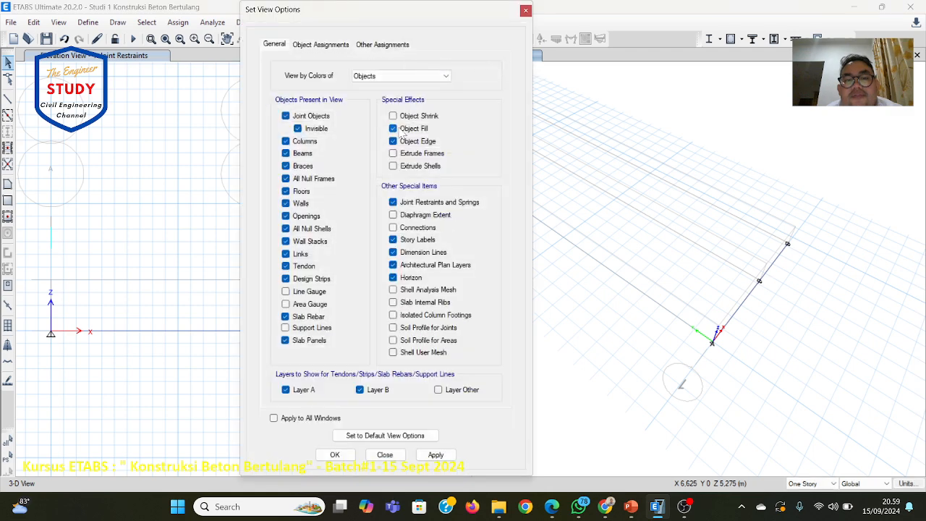
click(575, 160)
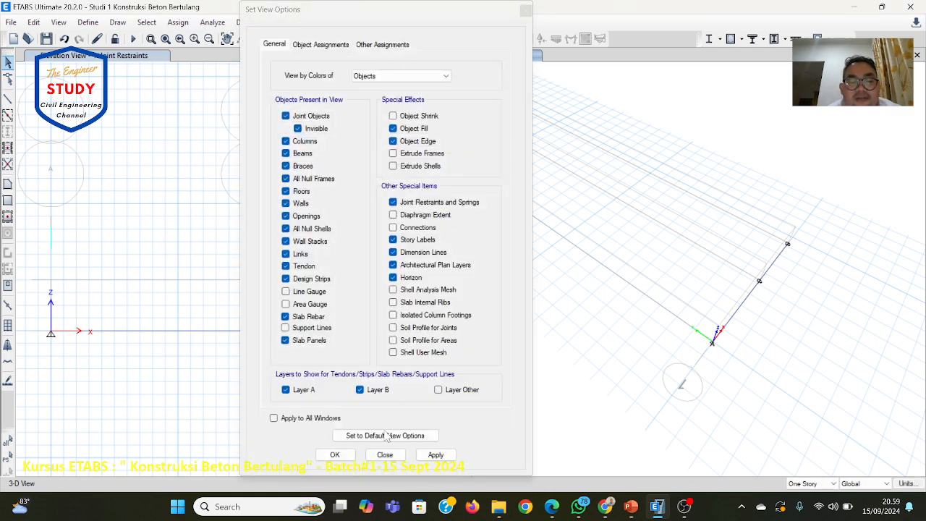
click(334, 454)
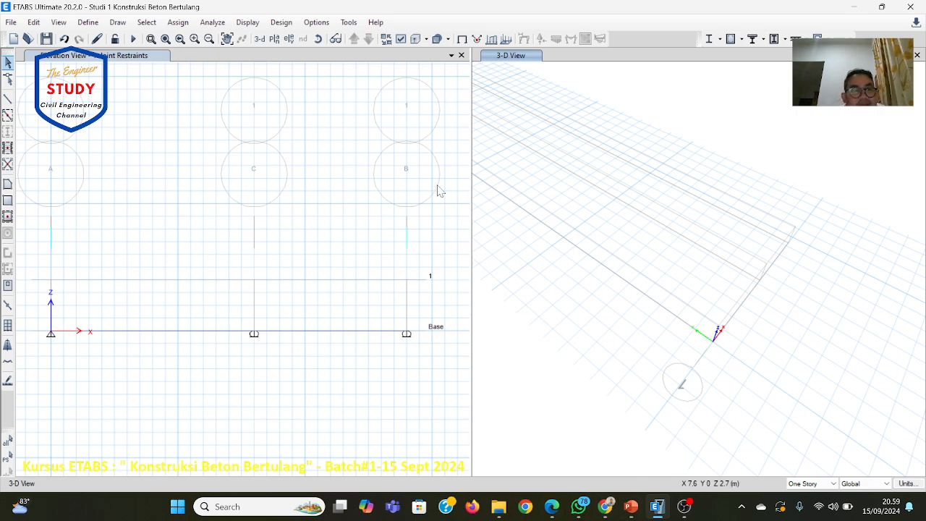
Switch to PowerPoint and go to the TAHAP 4 slide on defining the load cases.
click(661, 511)
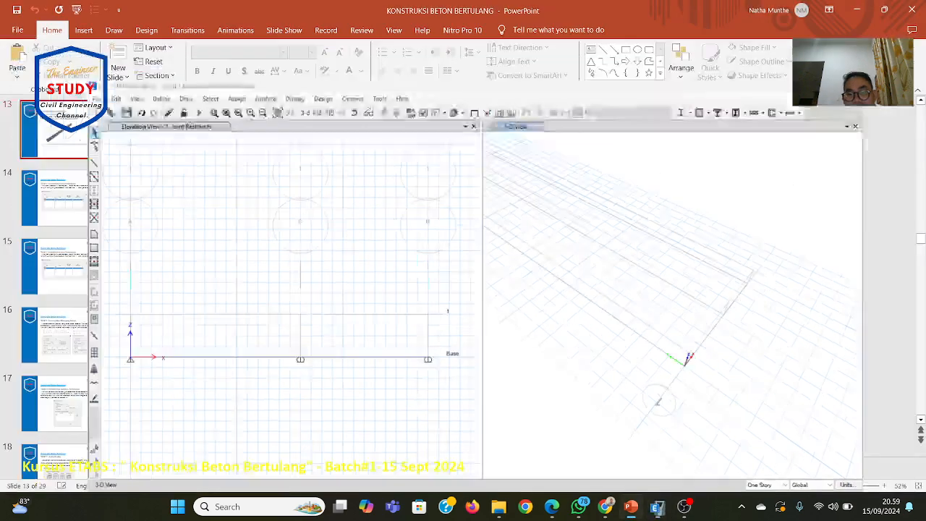
scroll(638, 407, down, 1)
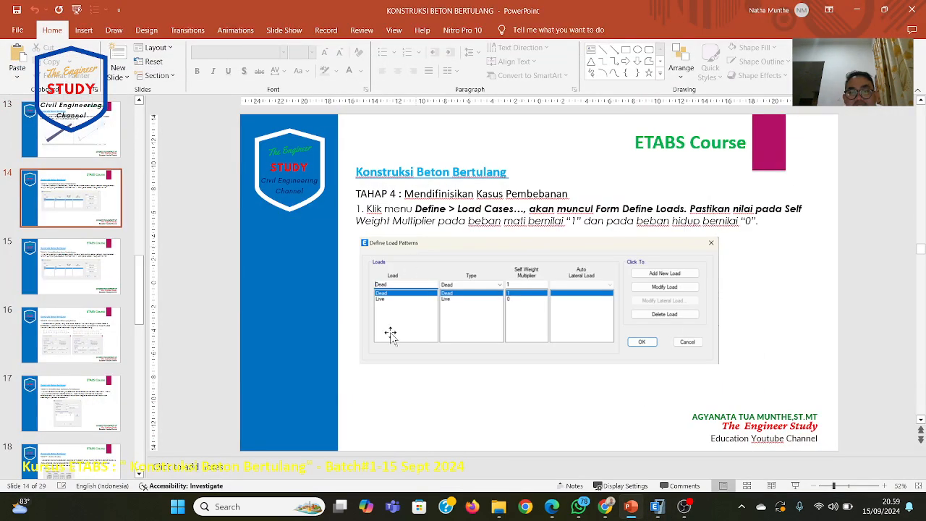
Review the course slides covering load pattern definition, distributed frame load assignment and load combinations.
scroll(669, 296, down, 1)
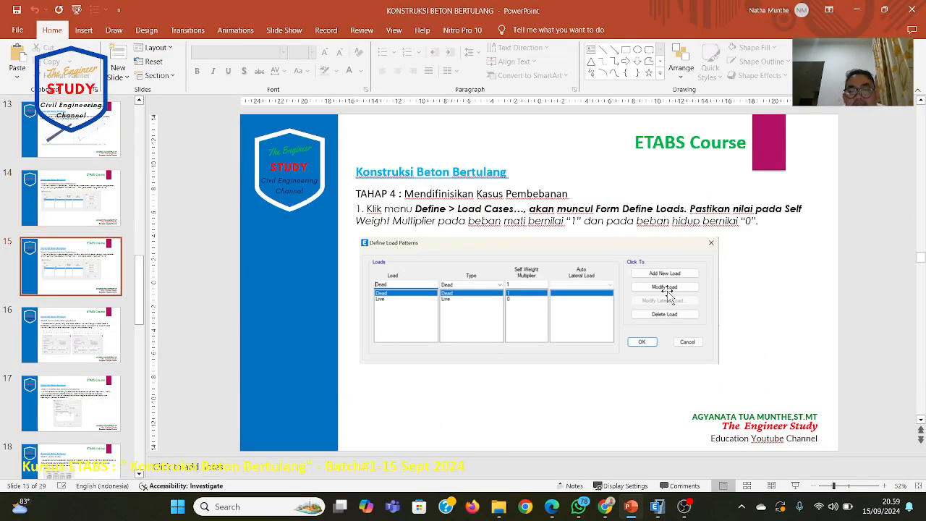
scroll(668, 296, down, 1)
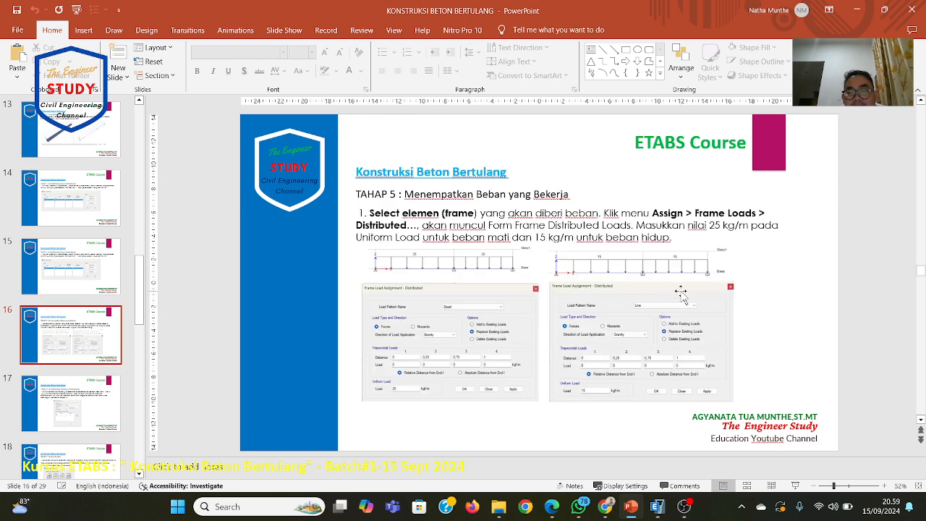
scroll(680, 296, up, 1)
scroll(681, 295, down, 2)
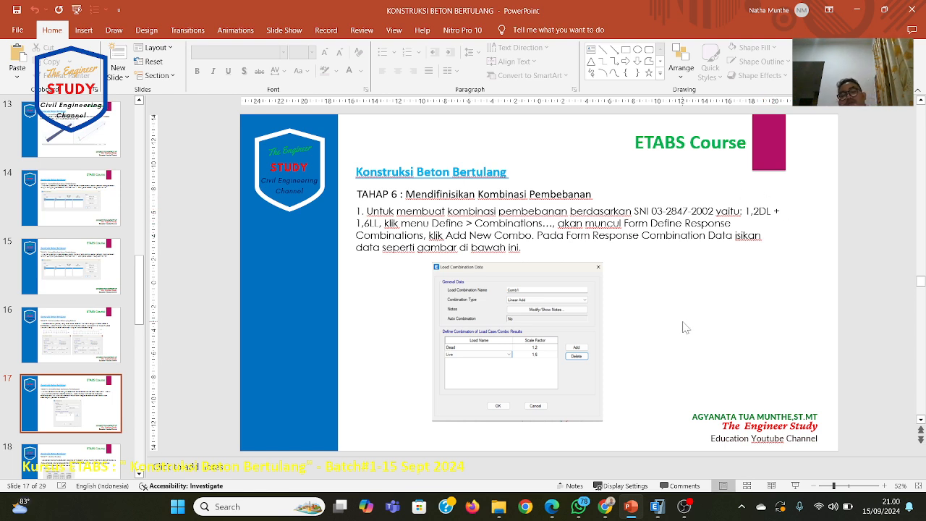
scroll(686, 328, up, 2)
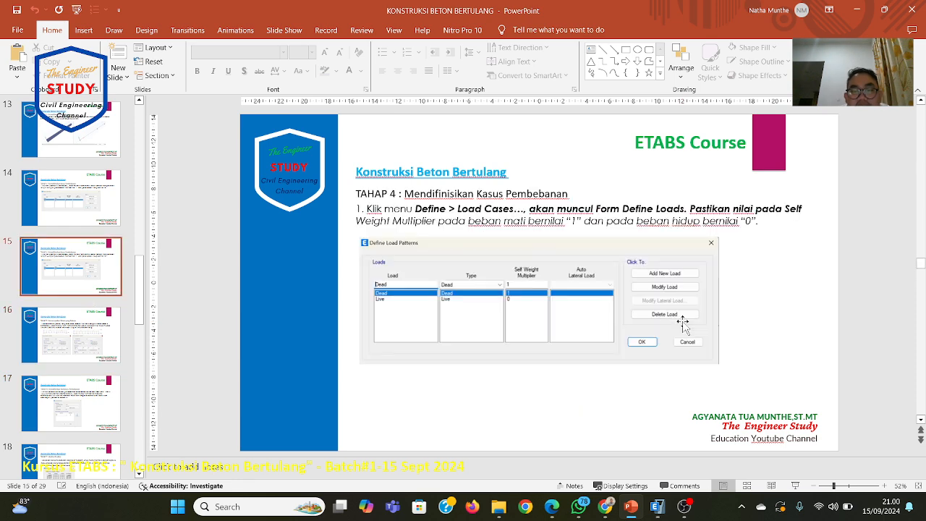
scroll(683, 326, up, 1)
scroll(683, 325, down, 1)
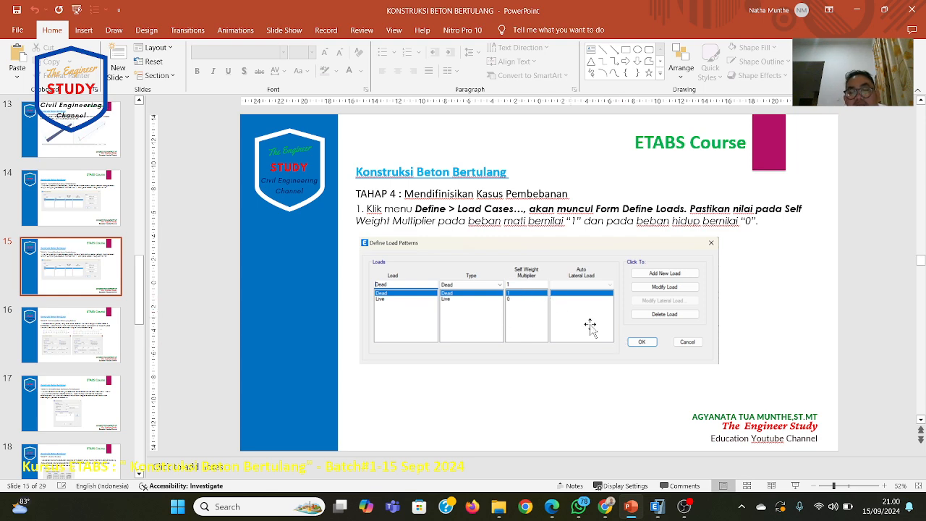
Switch to ETABS and check the self weight multipliers of the Dead and Live load patterns.
click(657, 506)
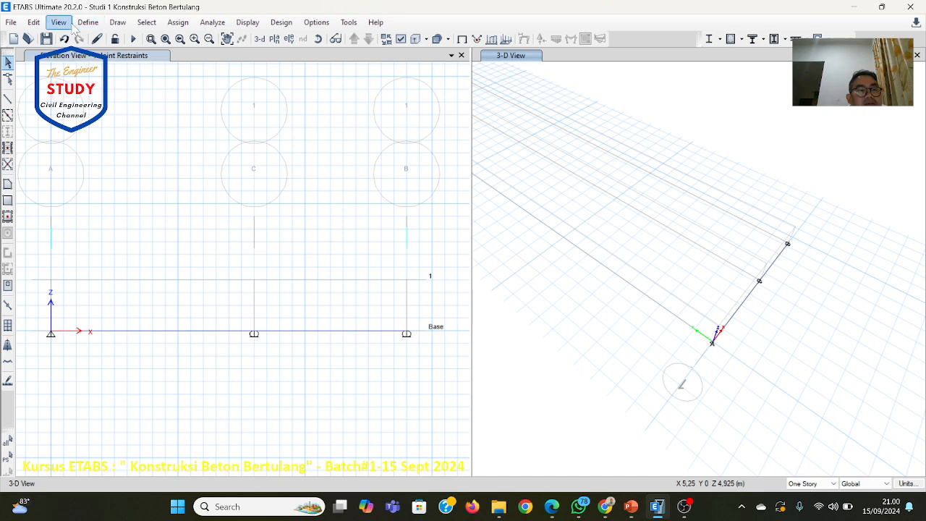
click(87, 22)
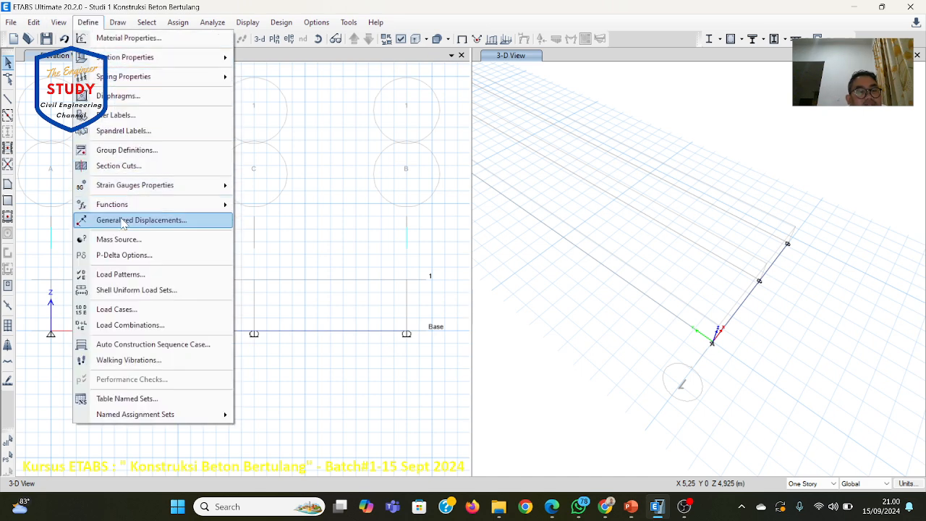
click(120, 274)
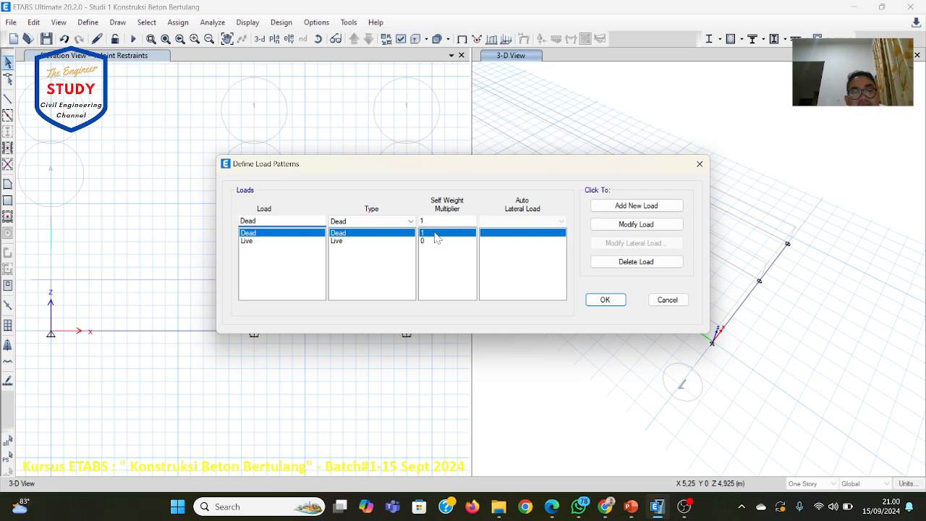
click(252, 241)
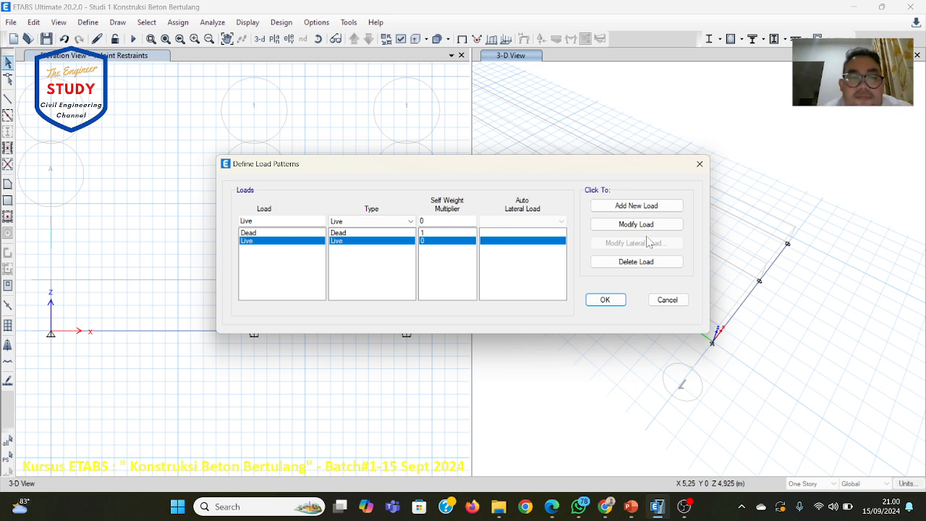
click(593, 301)
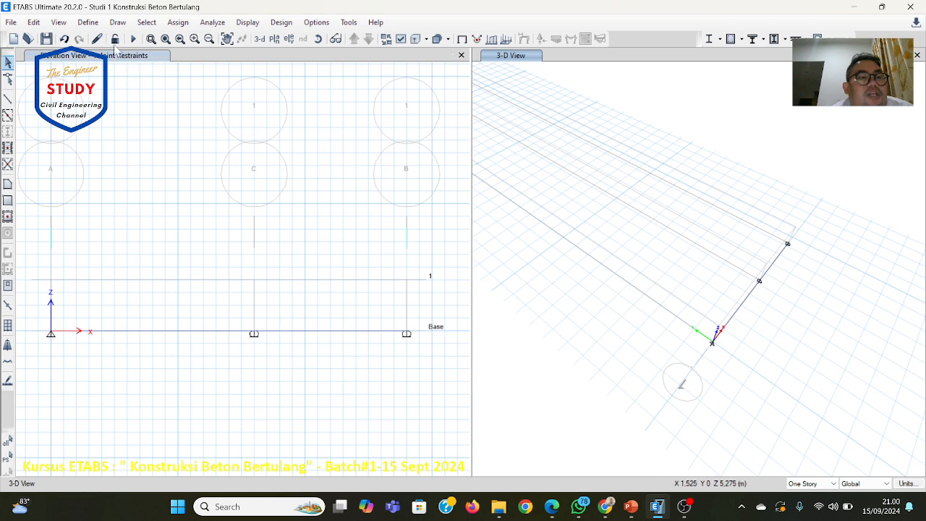
Inspect the load case data of the Dead and Live load cases.
click(87, 22)
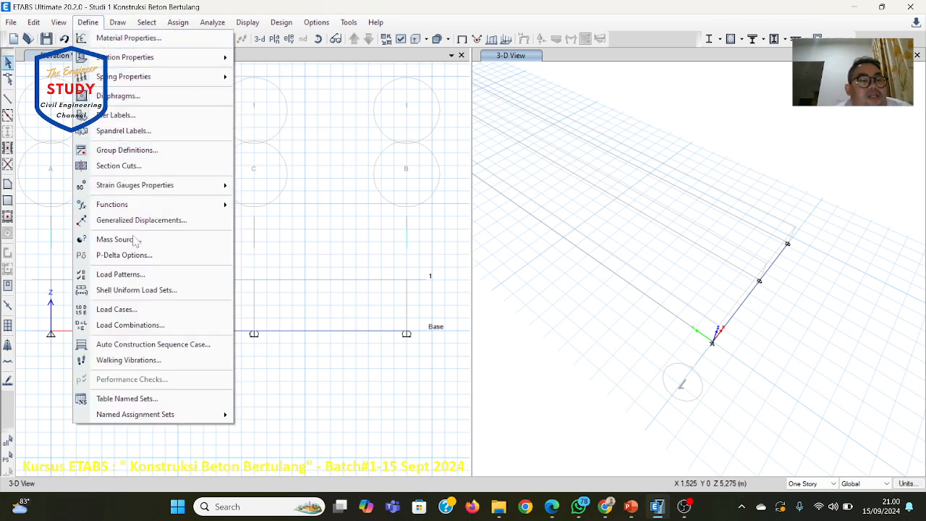
click(136, 308)
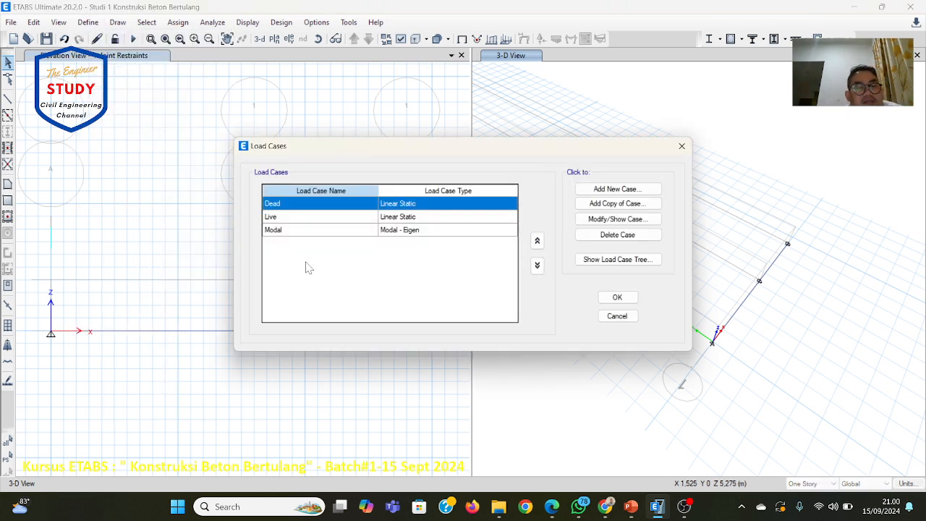
click(601, 220)
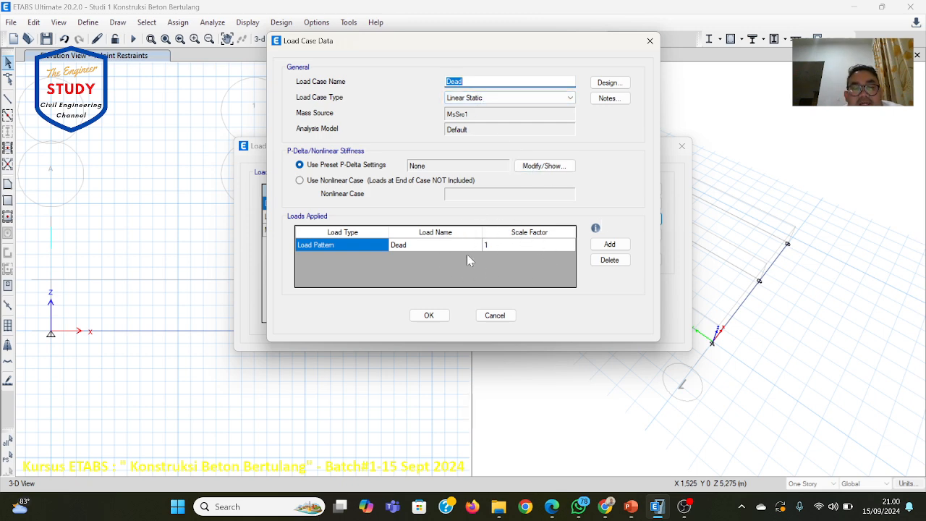
click(430, 316)
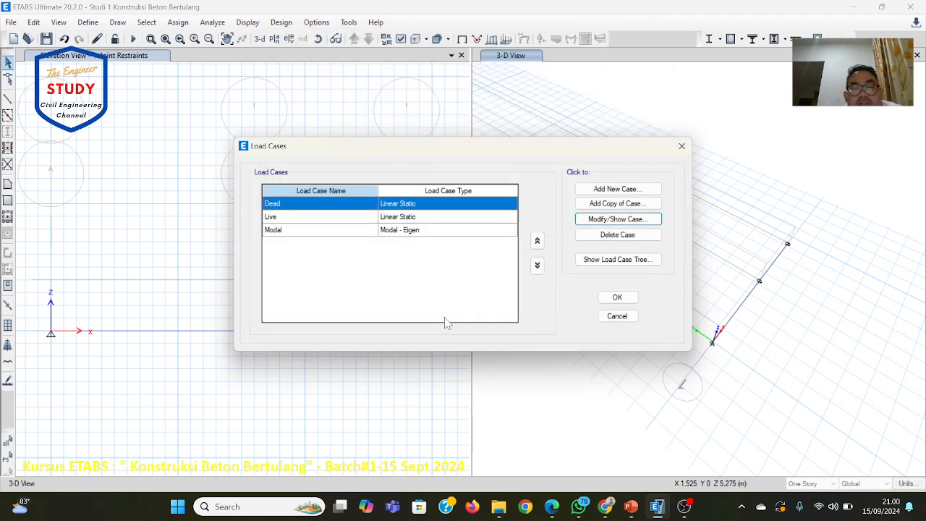
click(318, 221)
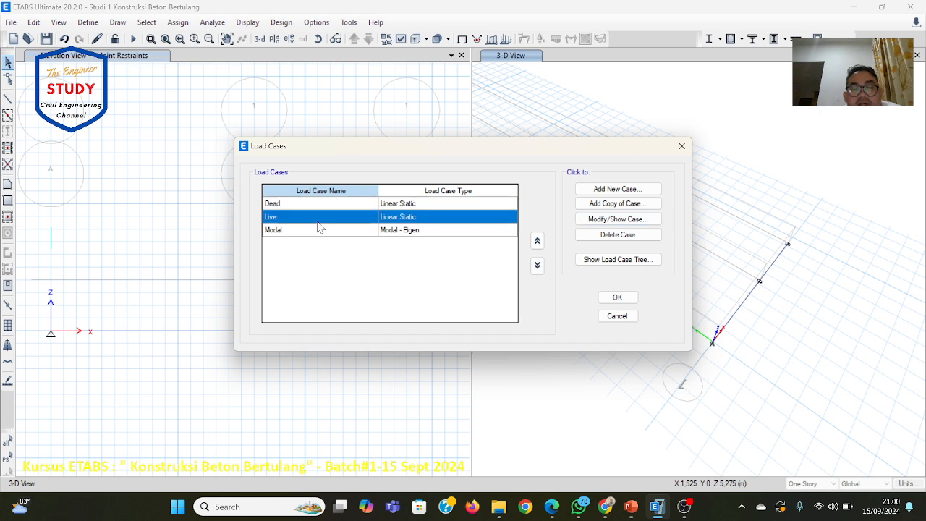
click(595, 224)
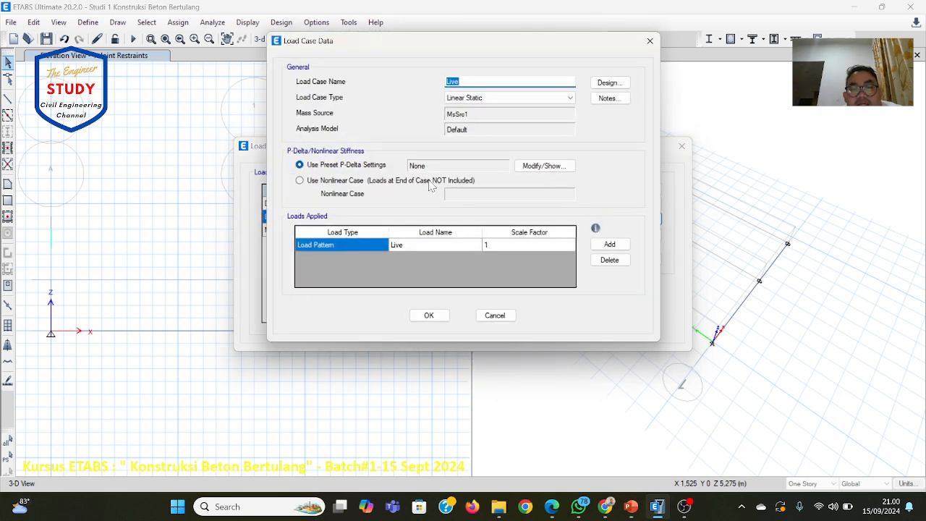
click(428, 315)
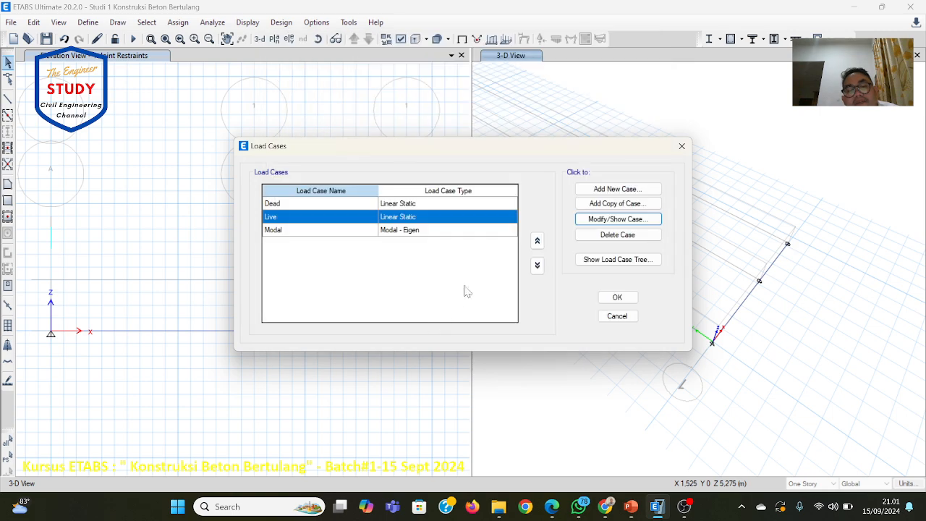
click(607, 299)
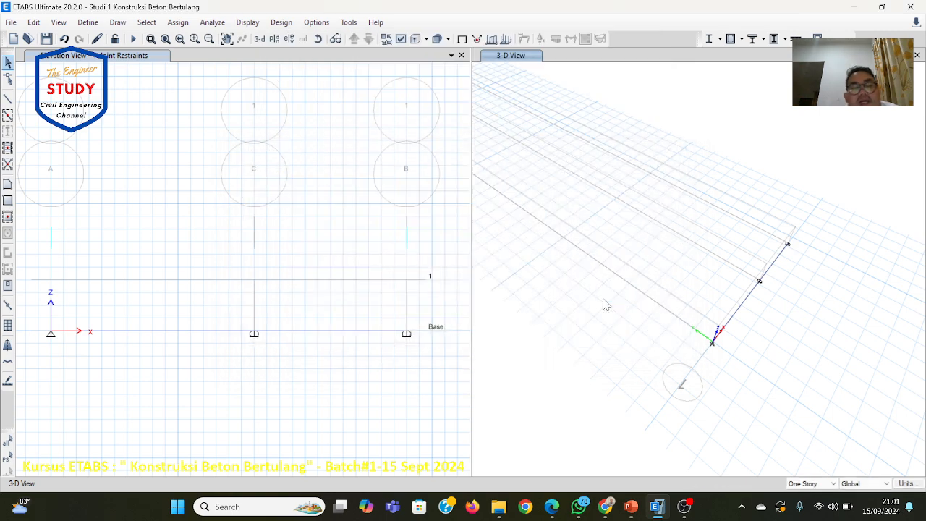
Create a new load combination with the Dead case at a scale factor of 1,2.
click(87, 22)
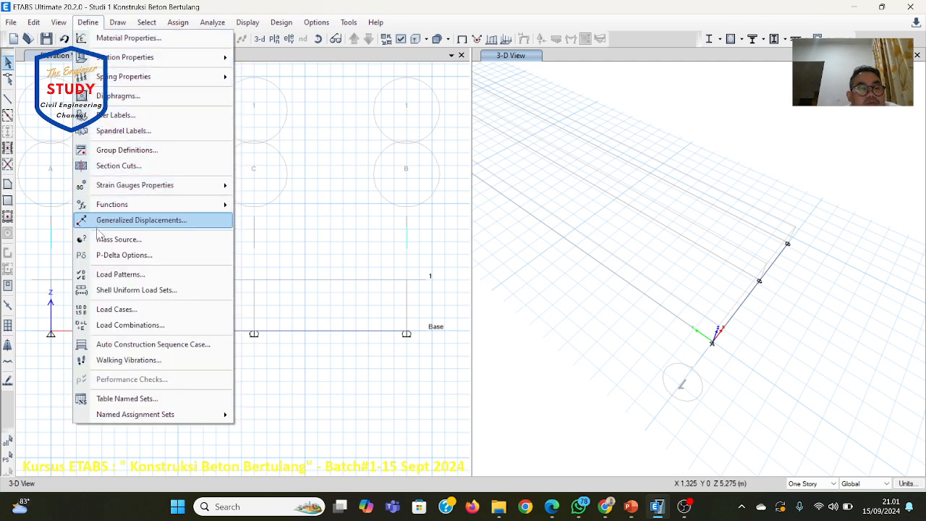
click(92, 326)
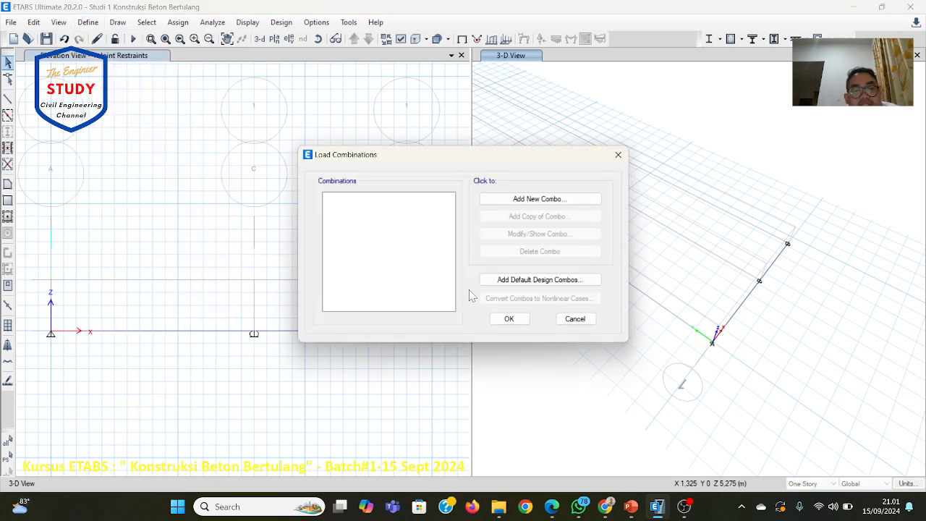
click(529, 200)
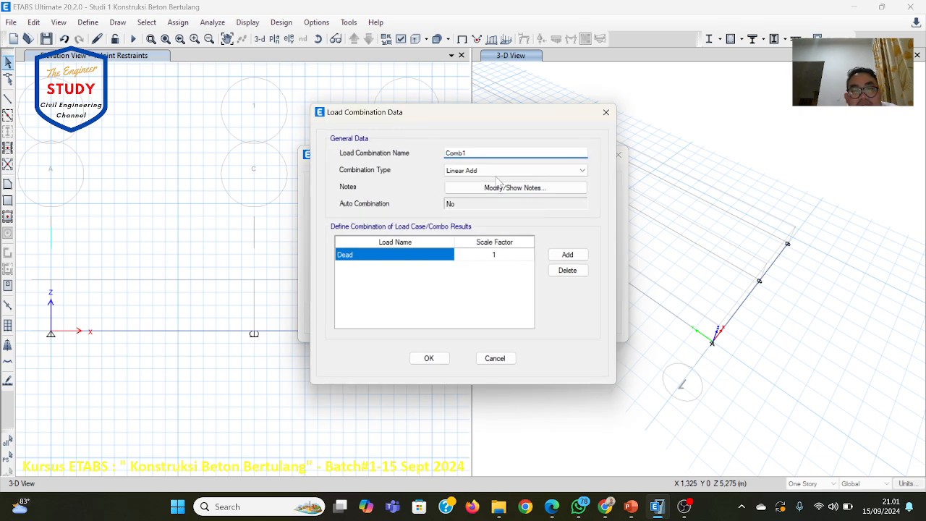
click(501, 258)
text(1)
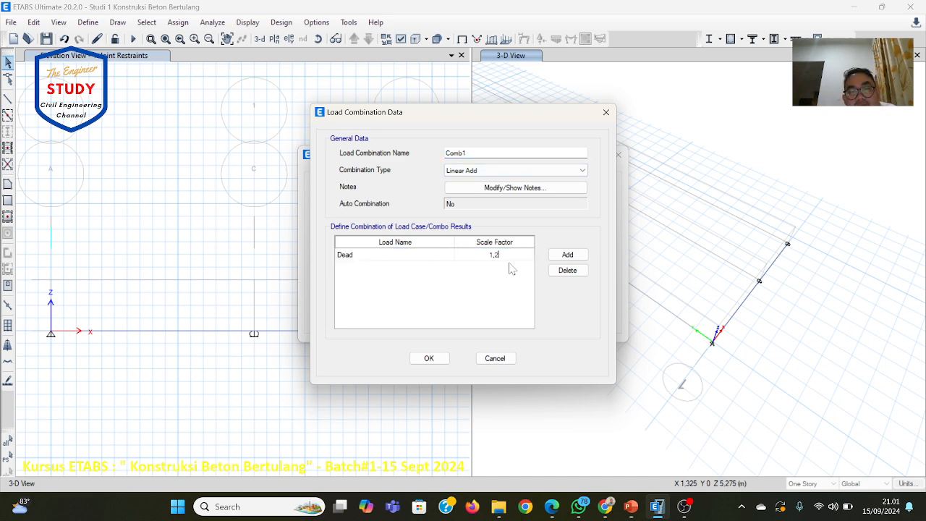
Add the Live case to the combination with a scale factor of 1,6, keeping only the Dead and Live rows.
click(568, 255)
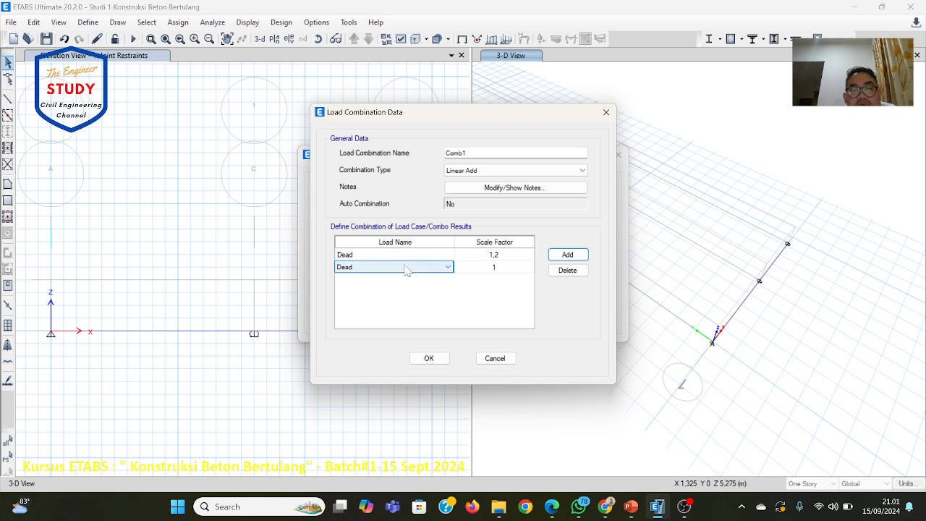
click(448, 268)
click(437, 285)
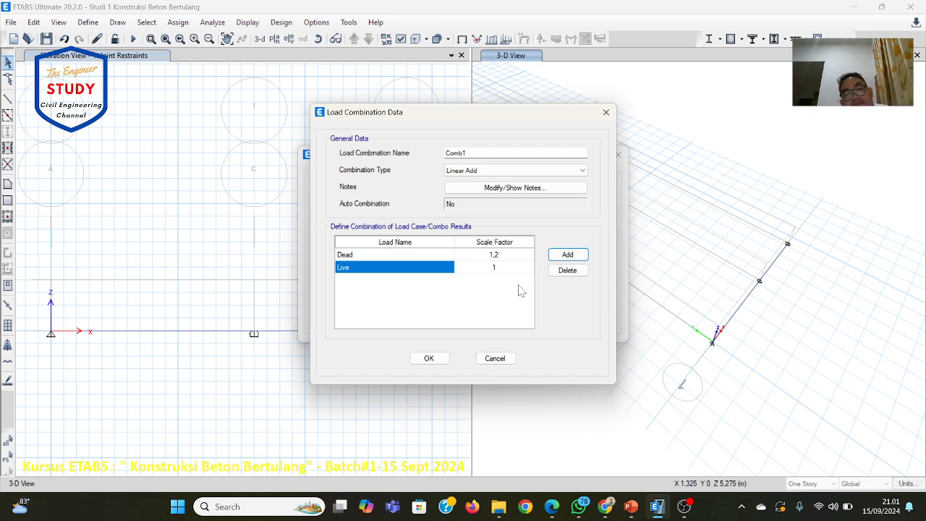
click(502, 269)
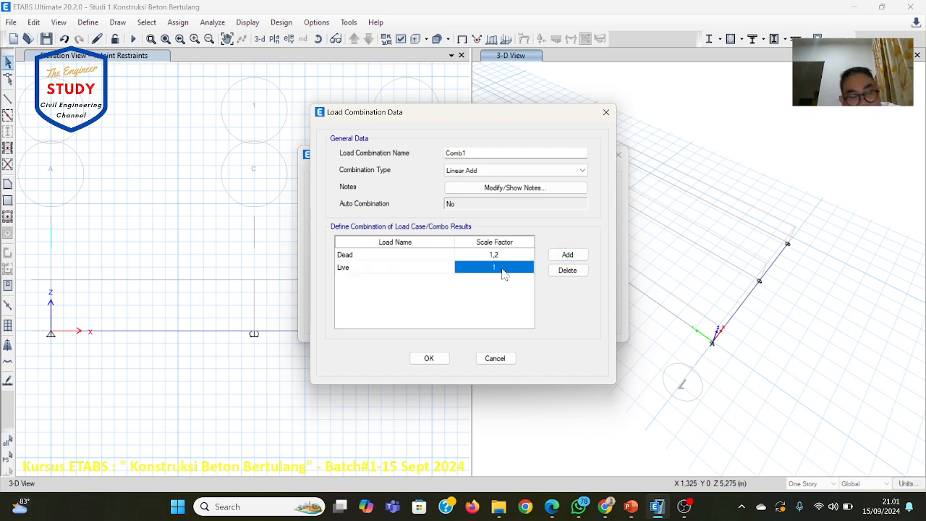
text(1)
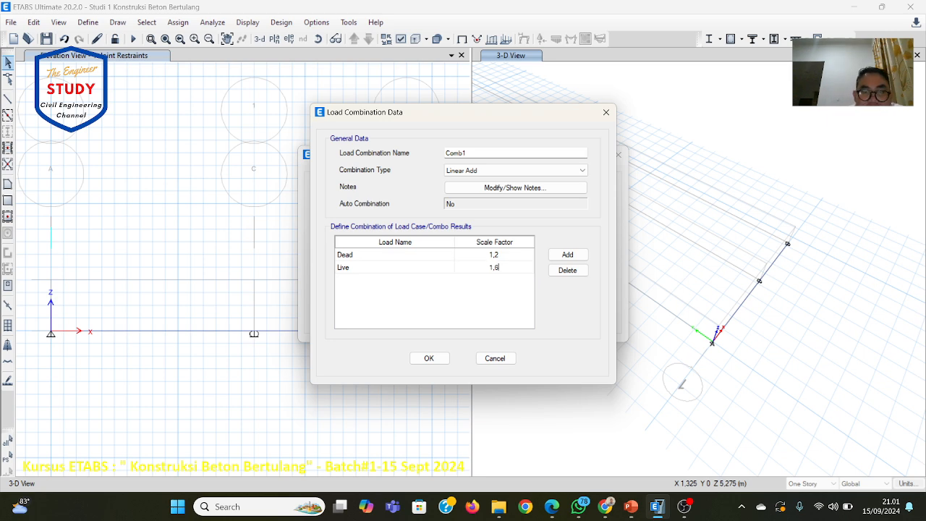
click(567, 254)
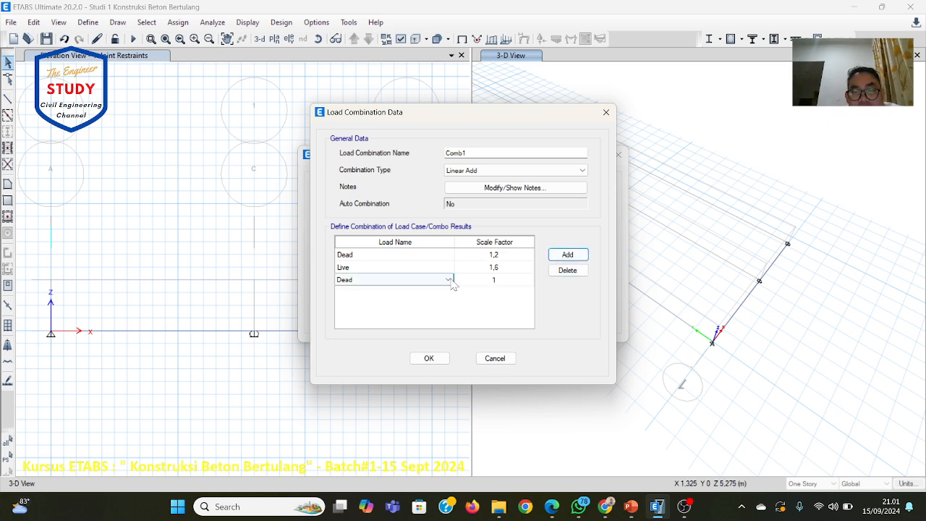
click(564, 274)
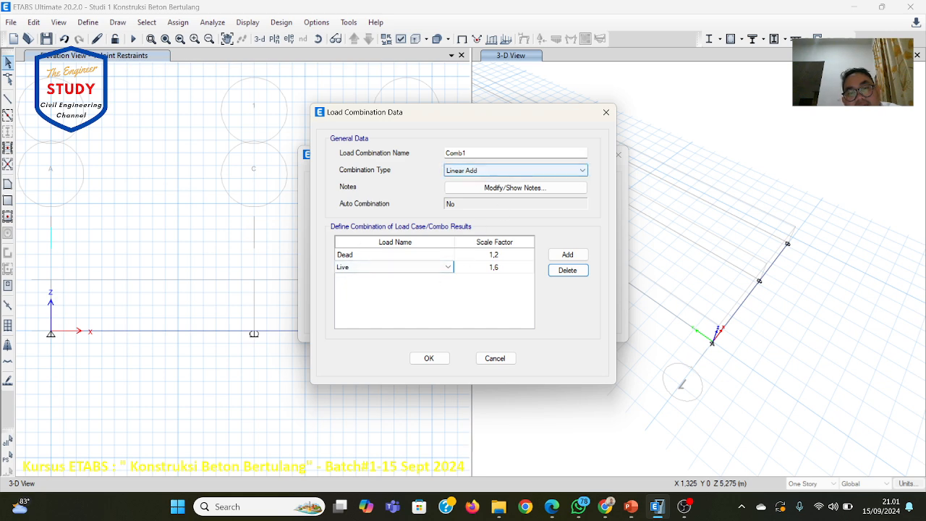
Rename the load combination to COMB 1, recheck its load factors and save the combination definitions.
click(467, 154)
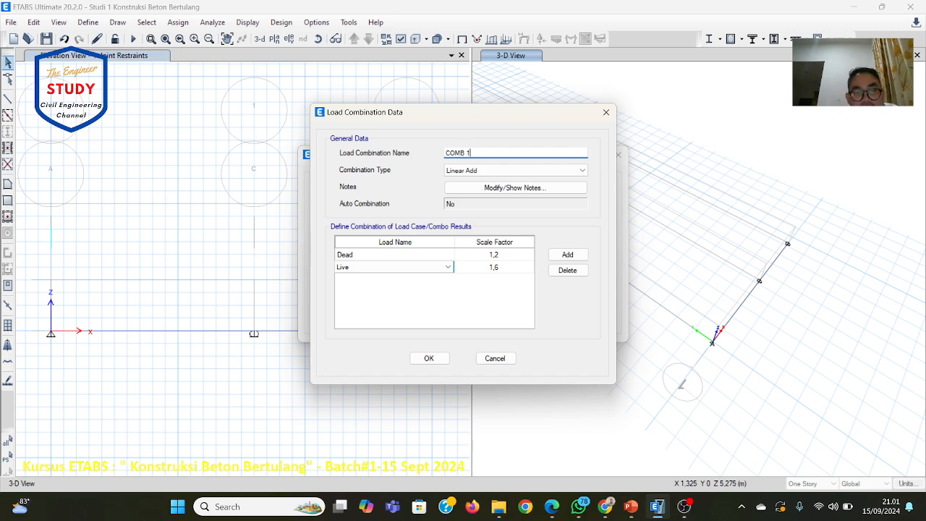
click(428, 359)
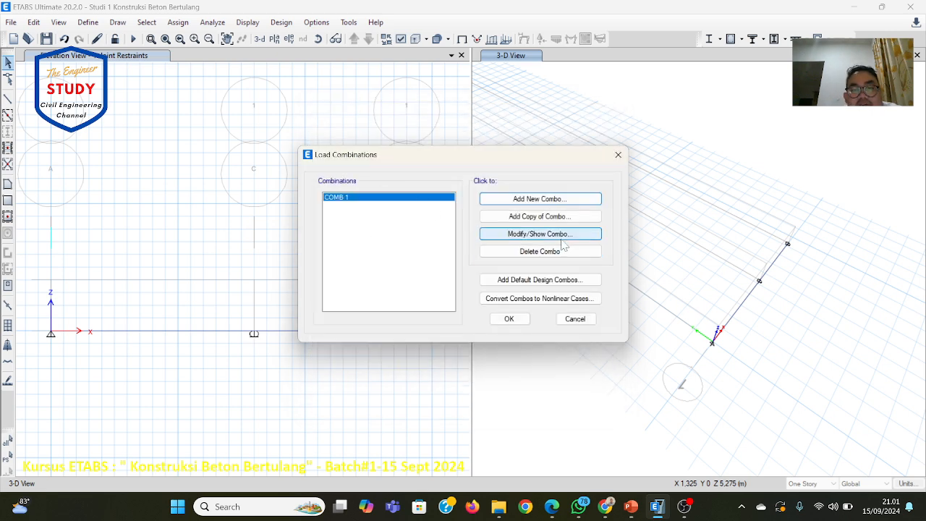
click(560, 235)
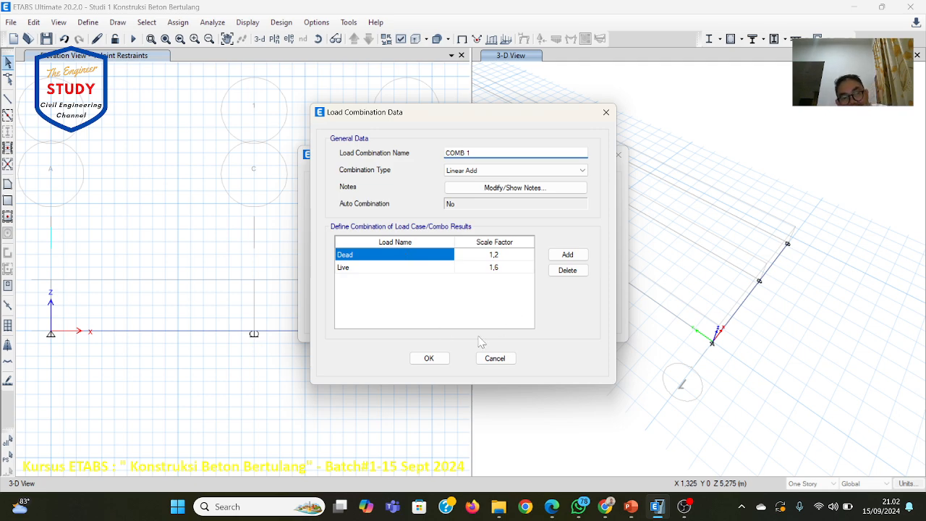
click(429, 359)
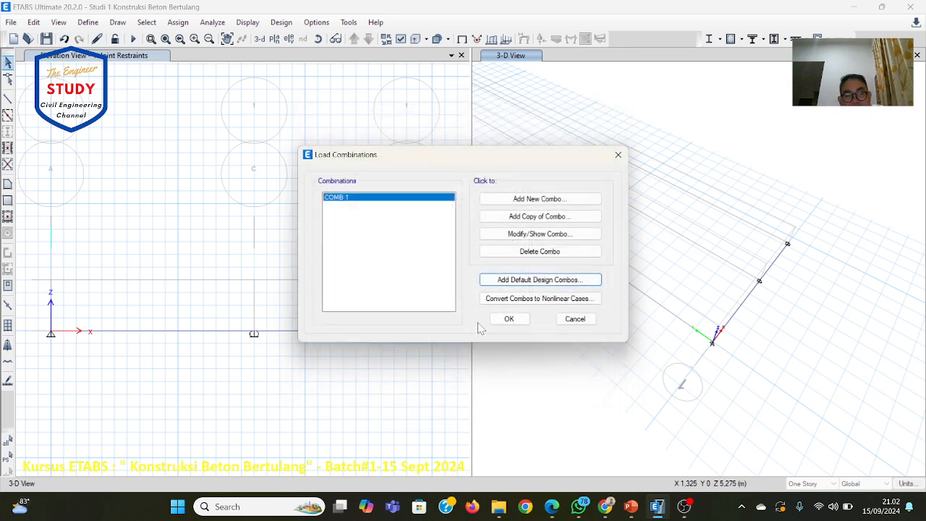
click(510, 319)
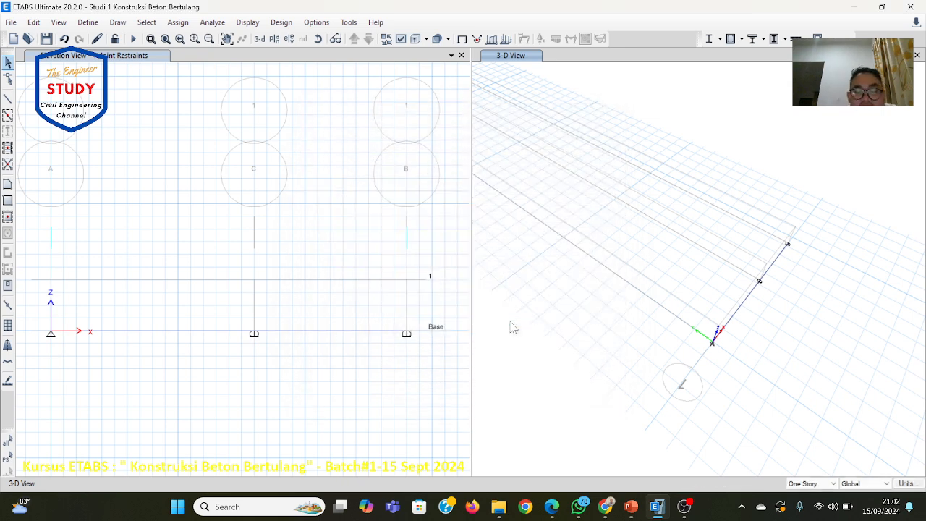
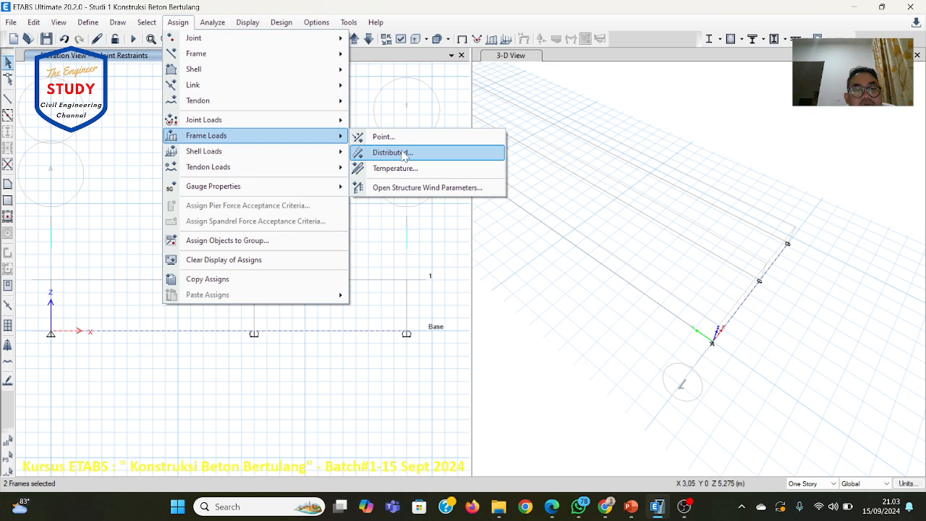
click(180, 24)
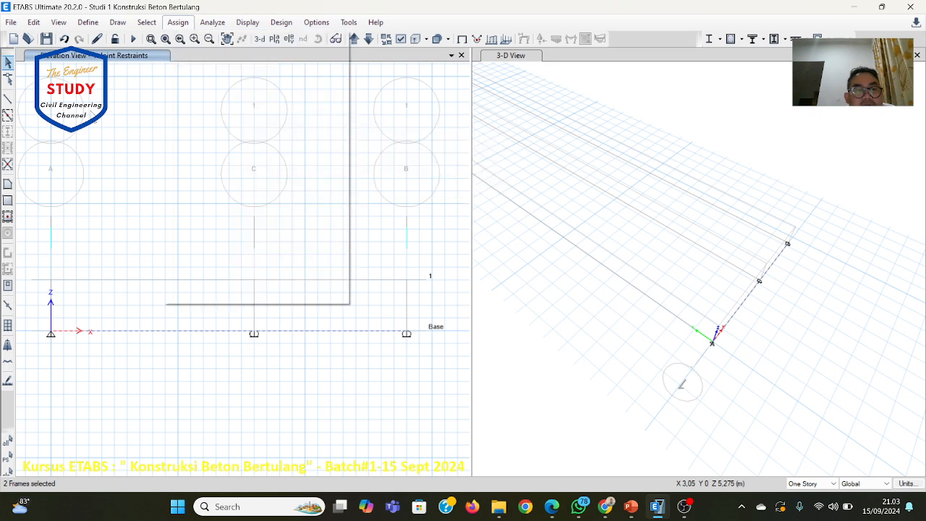
click(190, 26)
mouse_move(199, 137)
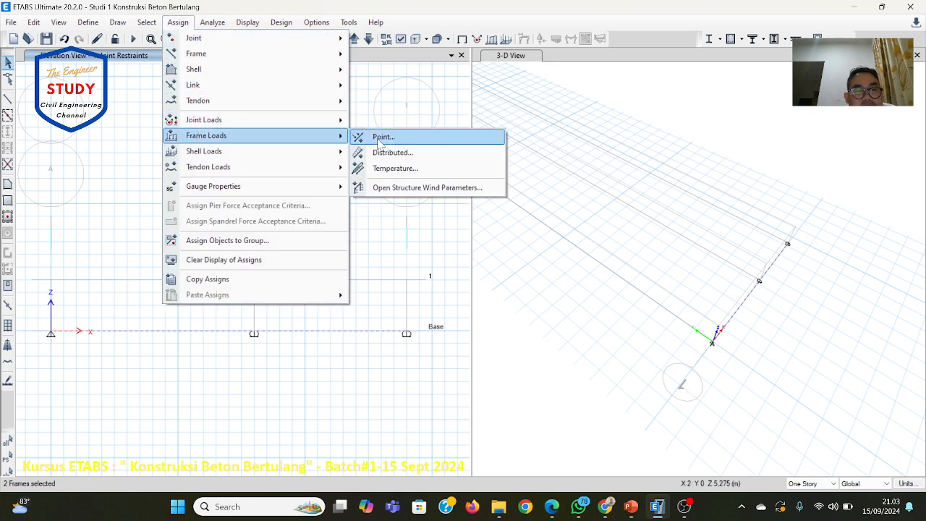
click(388, 152)
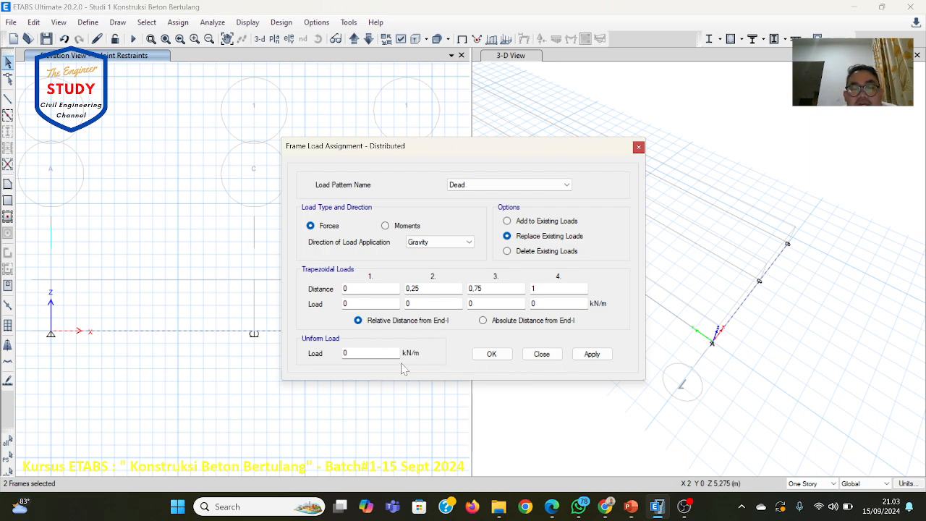
click(541, 355)
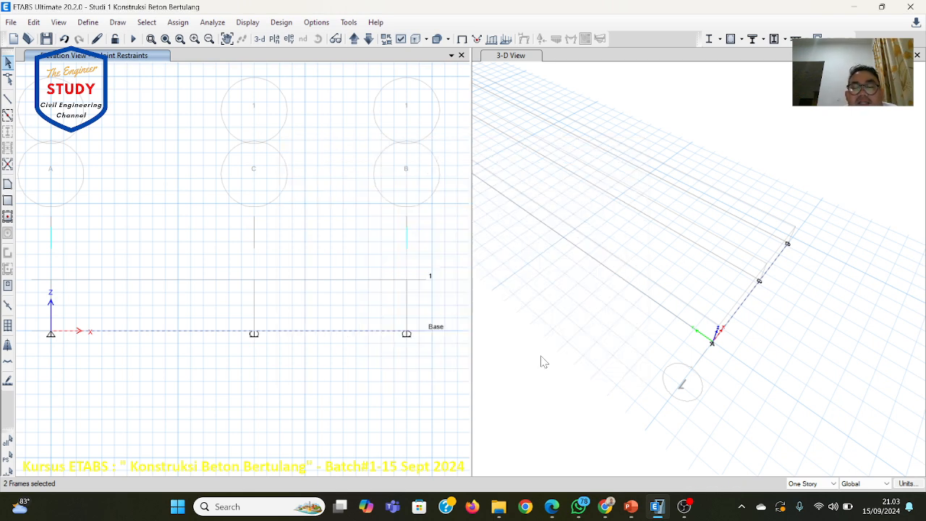
Apply the Metric SI default units and set the Force item's display unit to kgf.
click(909, 483)
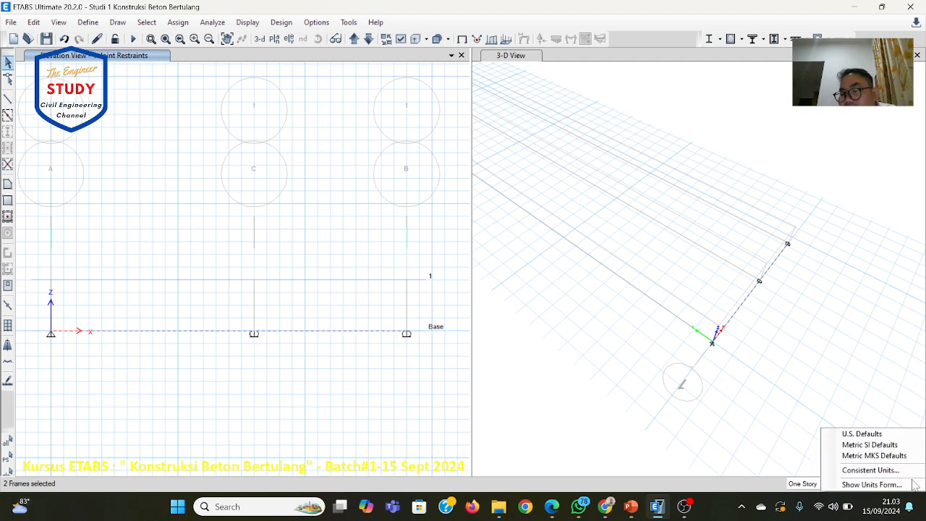
click(894, 445)
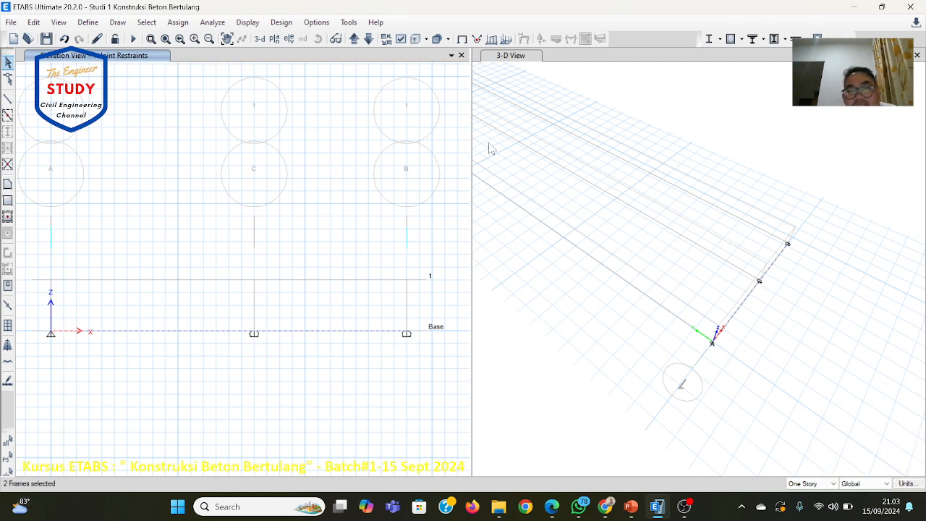
click(316, 21)
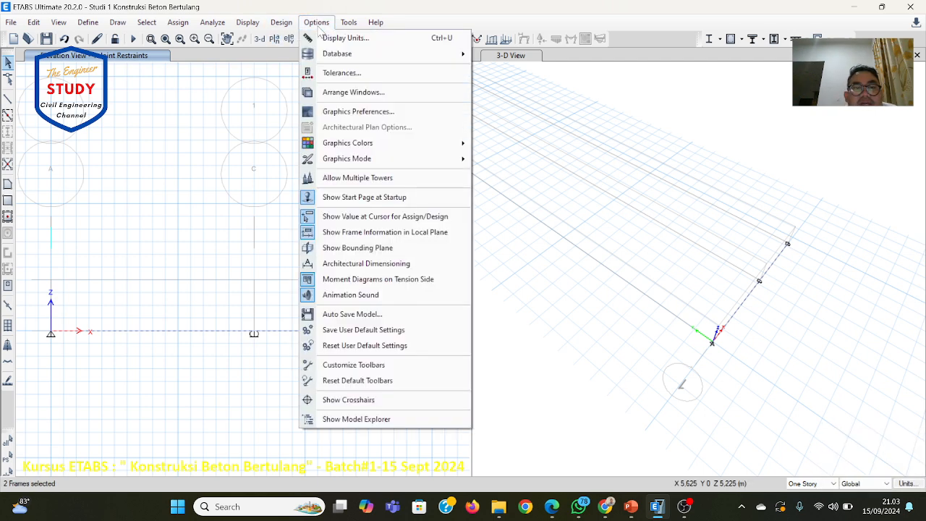
click(340, 38)
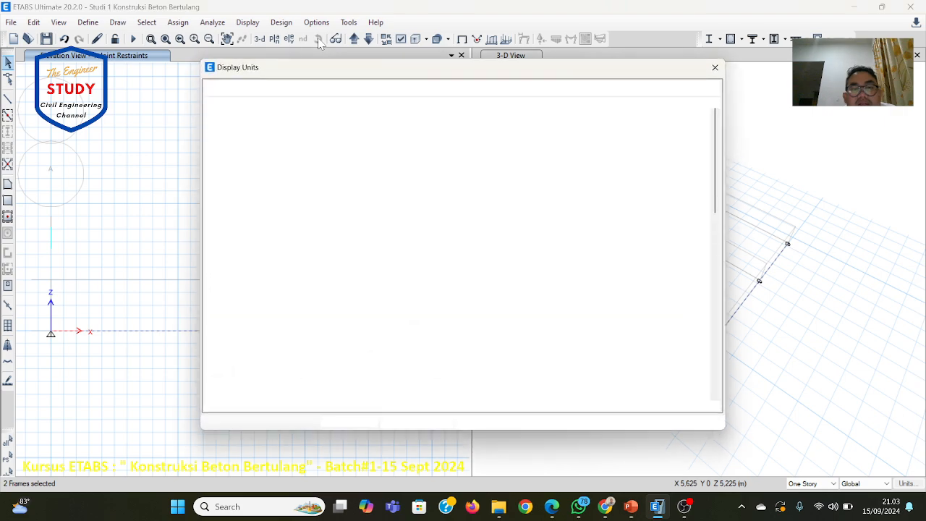
scroll(426, 272, down, 2)
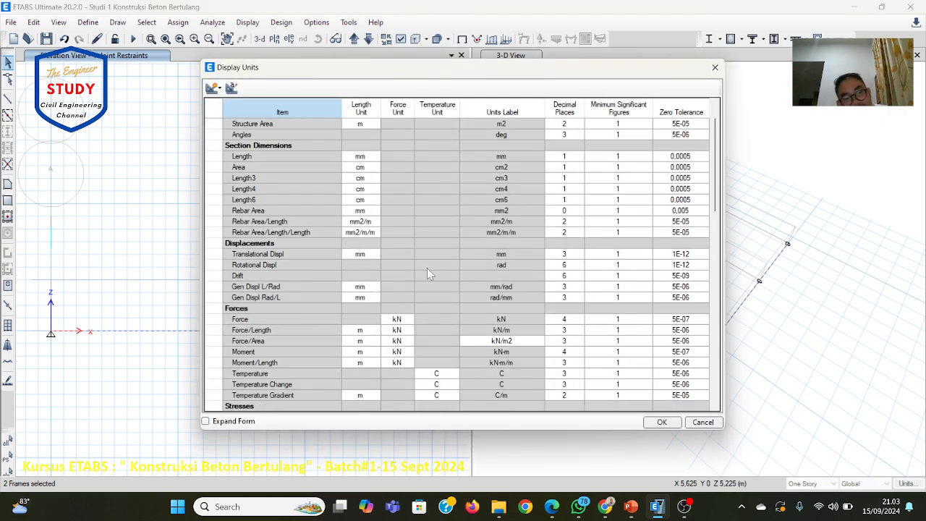
scroll(421, 281, down, 1)
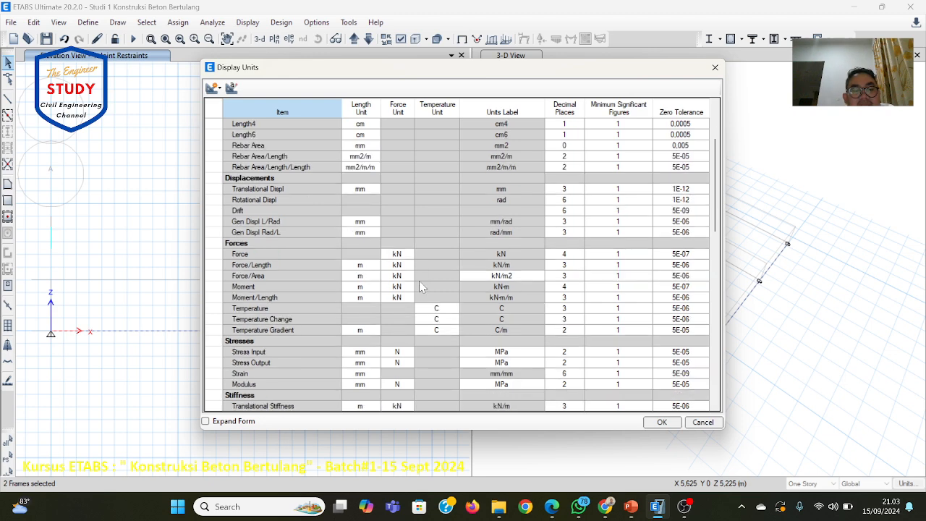
click(405, 255)
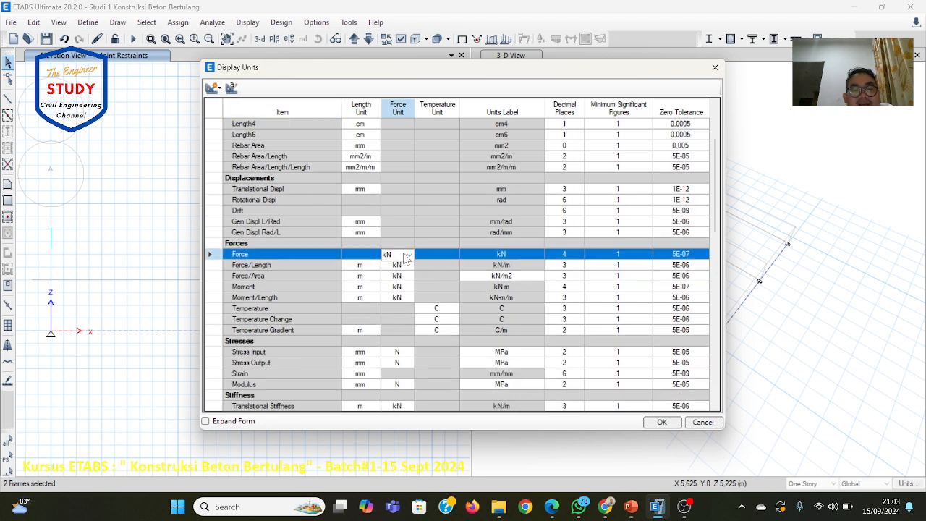
click(409, 254)
click(388, 298)
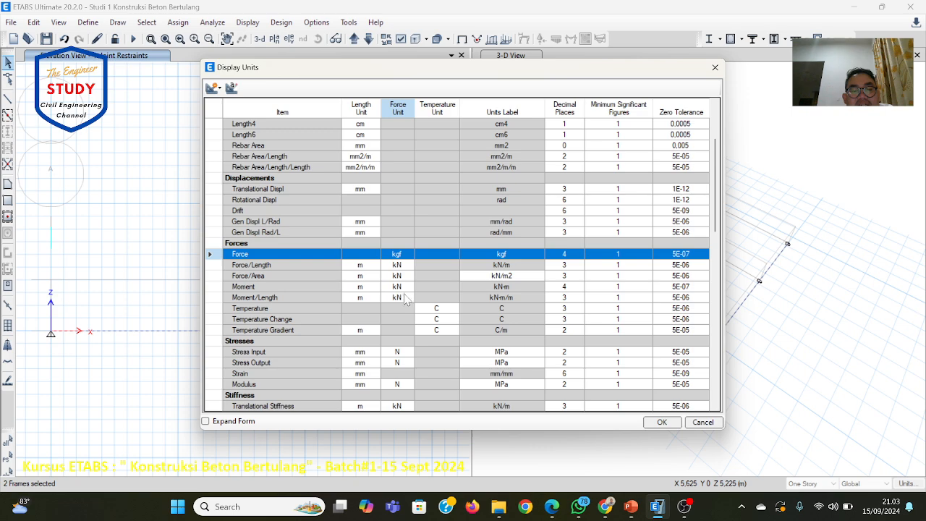
Set the force unit of the Force/Length and Force/Area items to kgf.
click(407, 266)
click(411, 265)
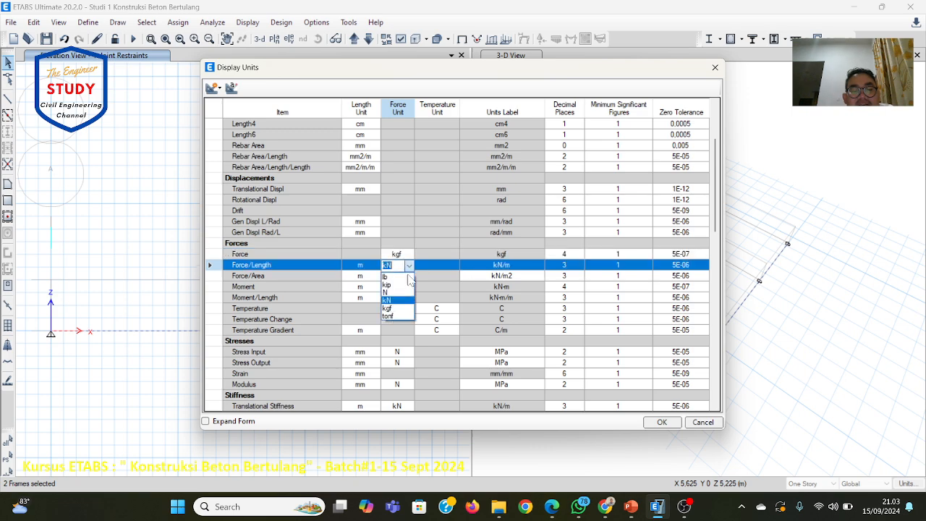
click(402, 302)
click(407, 276)
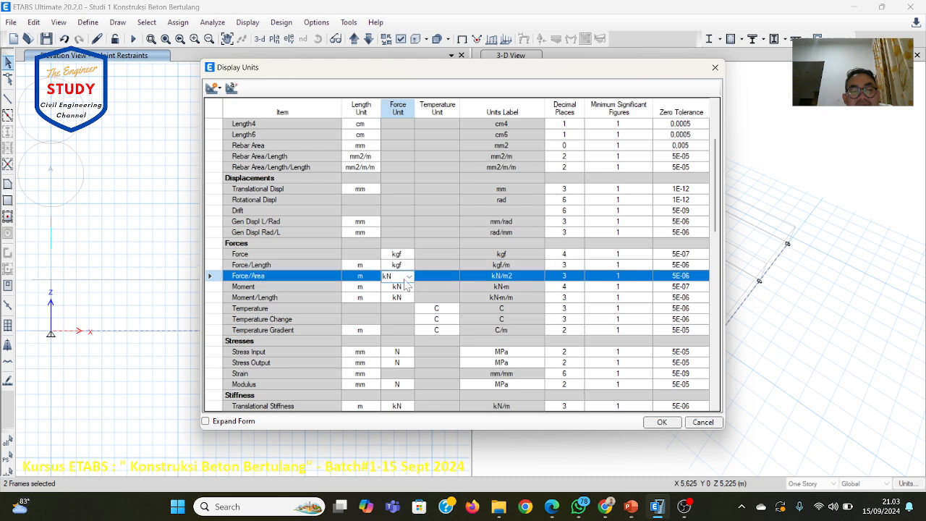
click(407, 276)
click(409, 276)
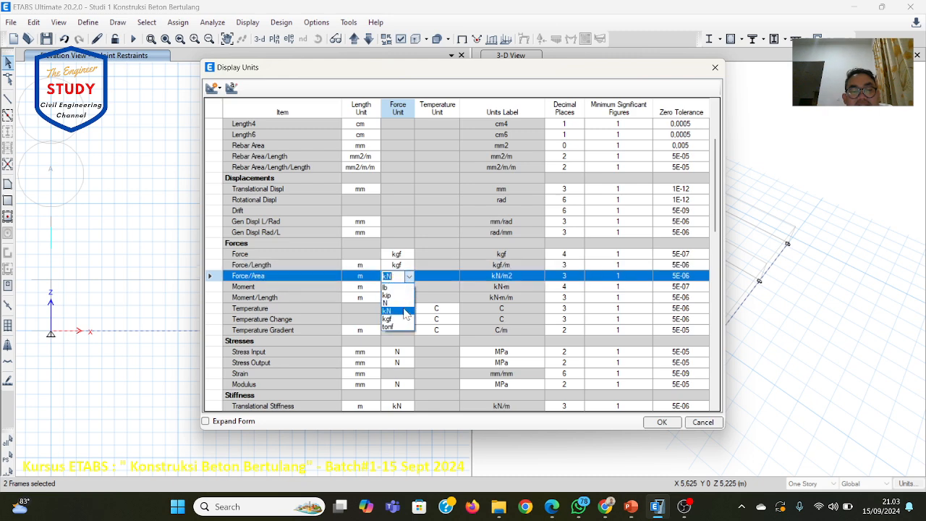
click(402, 319)
Set the force unit of the Moment and Moment/Length items to kgf.
click(404, 287)
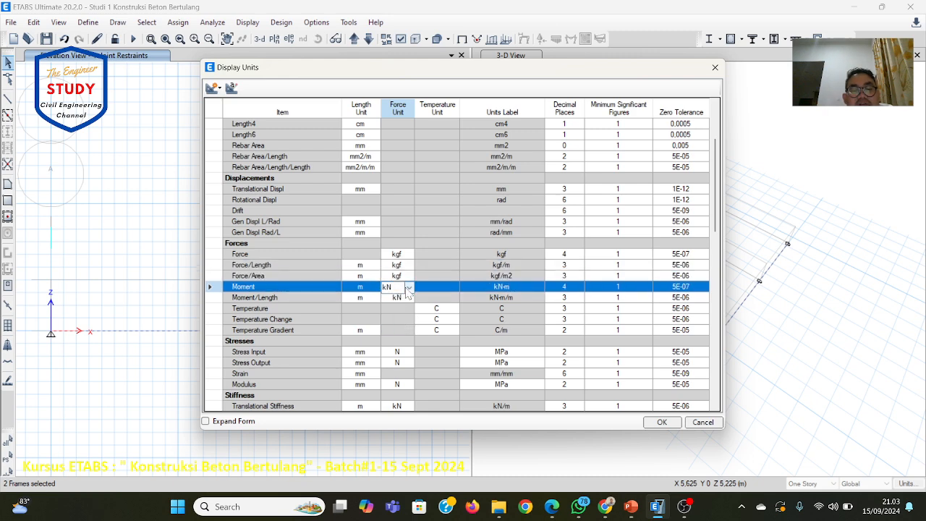
click(409, 290)
click(403, 330)
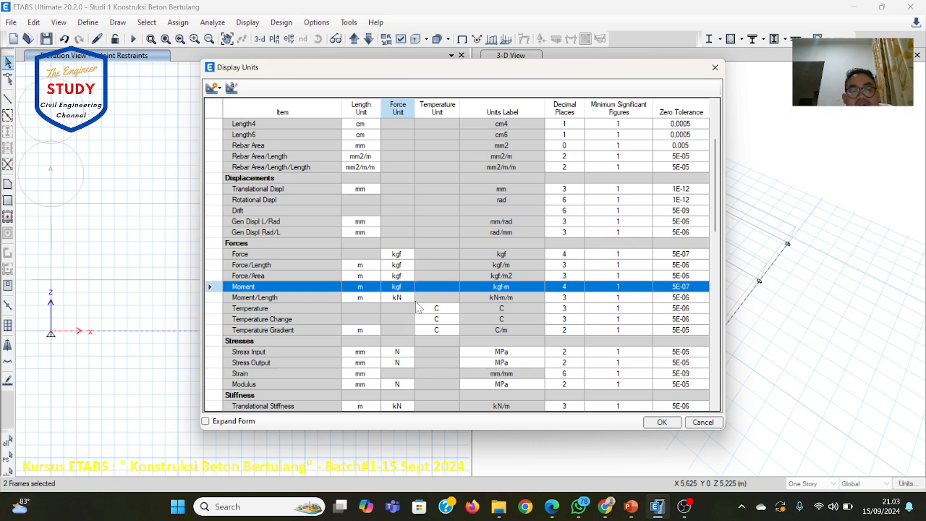
click(402, 298)
click(410, 298)
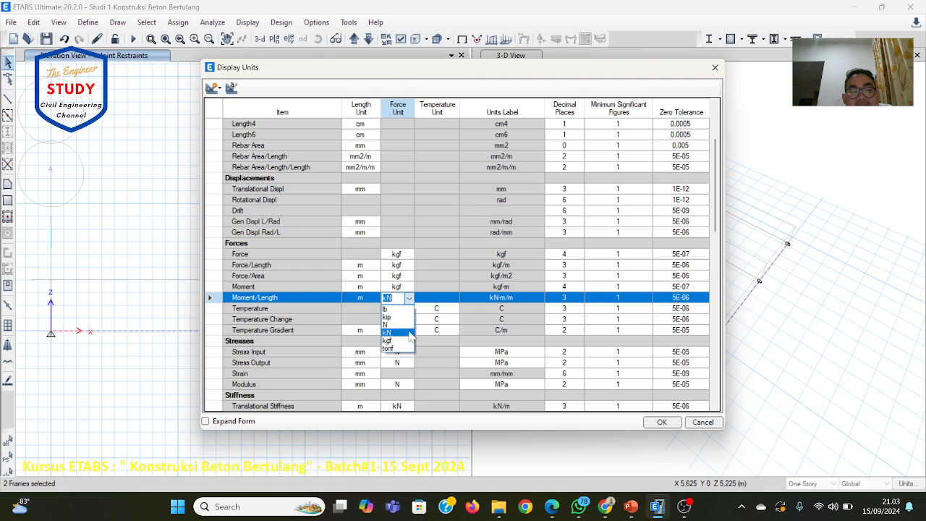
click(396, 340)
click(448, 247)
Review the stress, stiffness, mass and remaining display units, recheck the force units and accept the unit settings.
scroll(448, 248, down, 2)
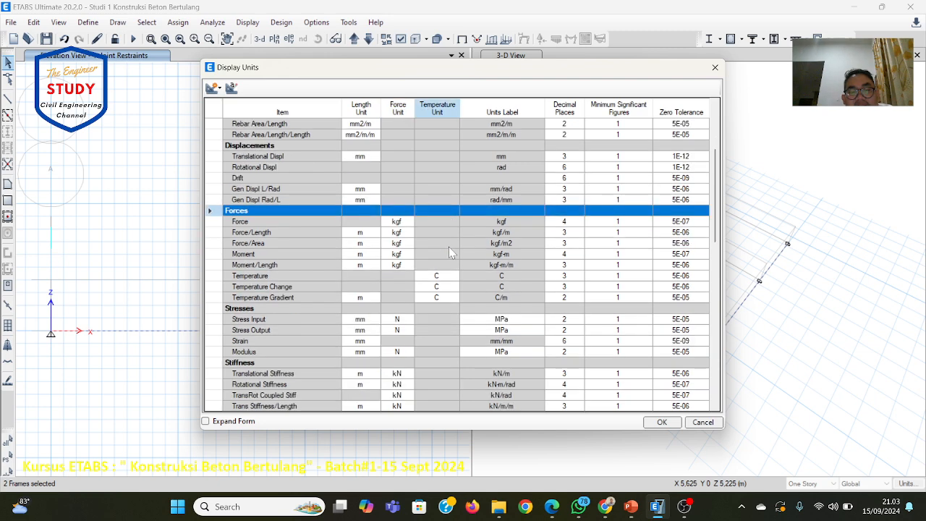
scroll(448, 249, down, 2)
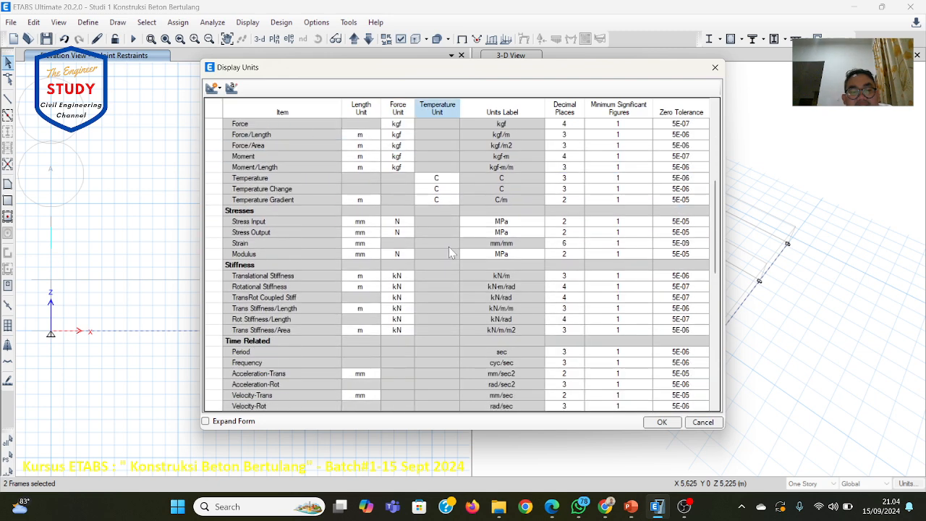
scroll(428, 277, down, 3)
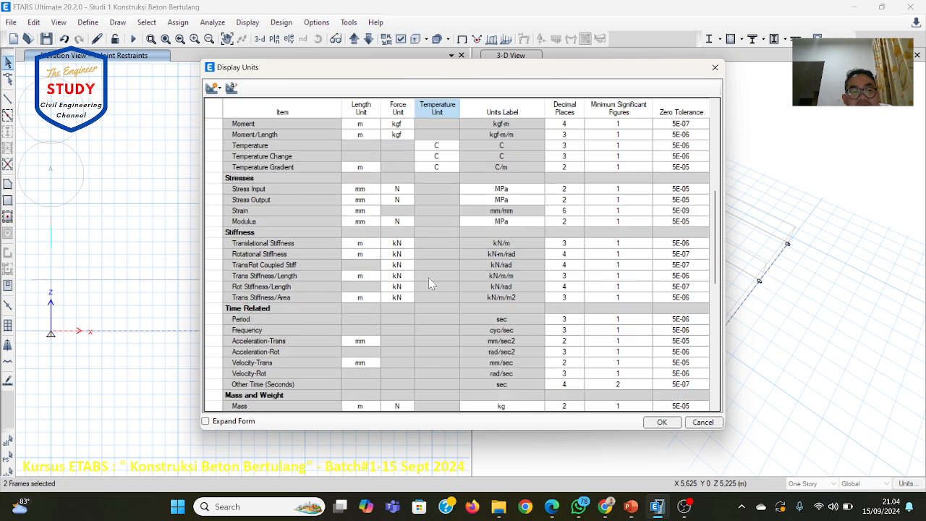
scroll(429, 278, down, 4)
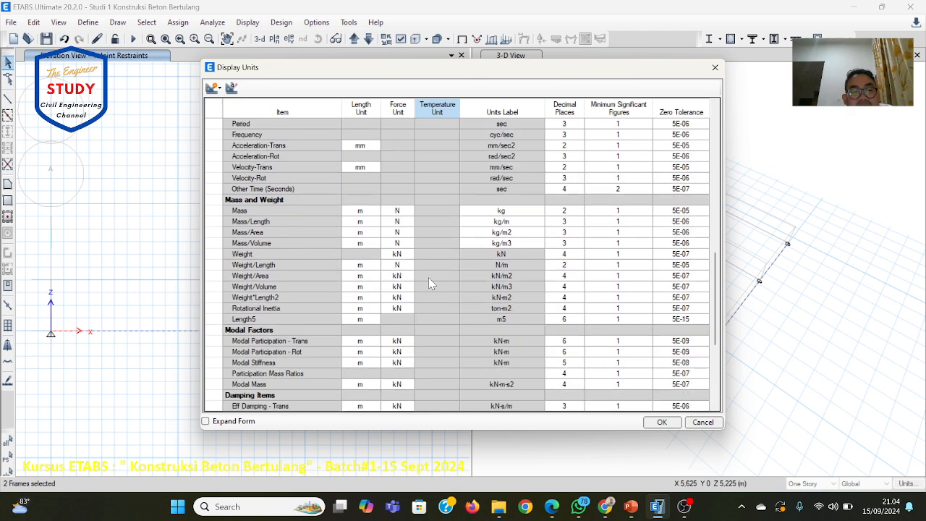
scroll(429, 279, down, 3)
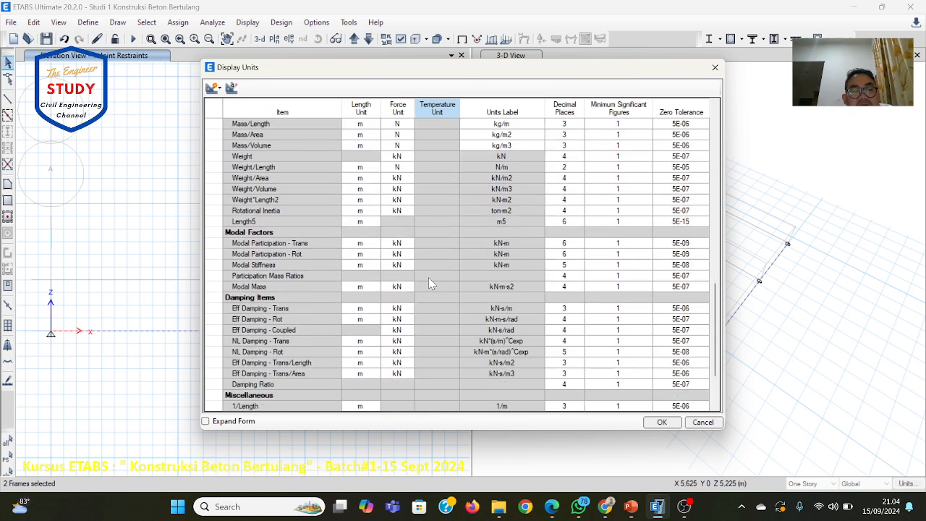
scroll(429, 278, down, 3)
scroll(428, 277, up, 9)
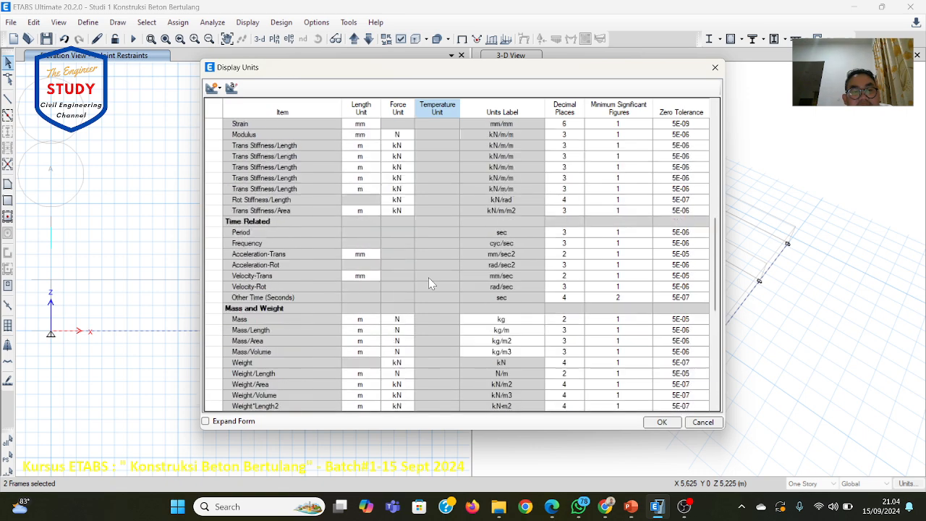
scroll(428, 277, up, 4)
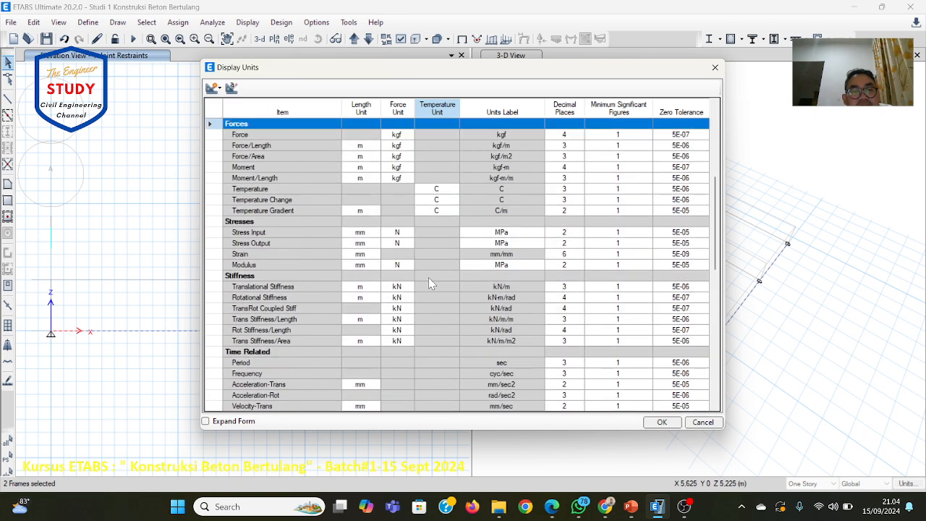
scroll(428, 277, up, 1)
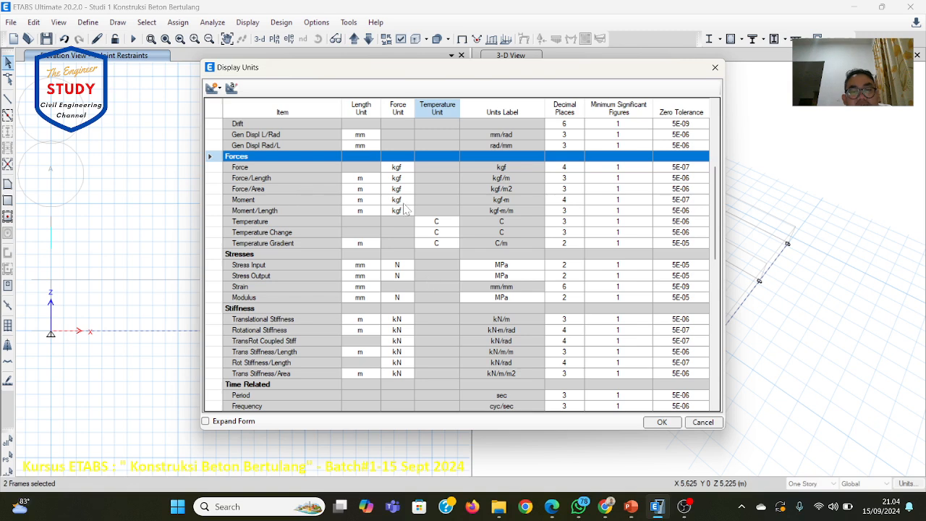
scroll(406, 209, up, 4)
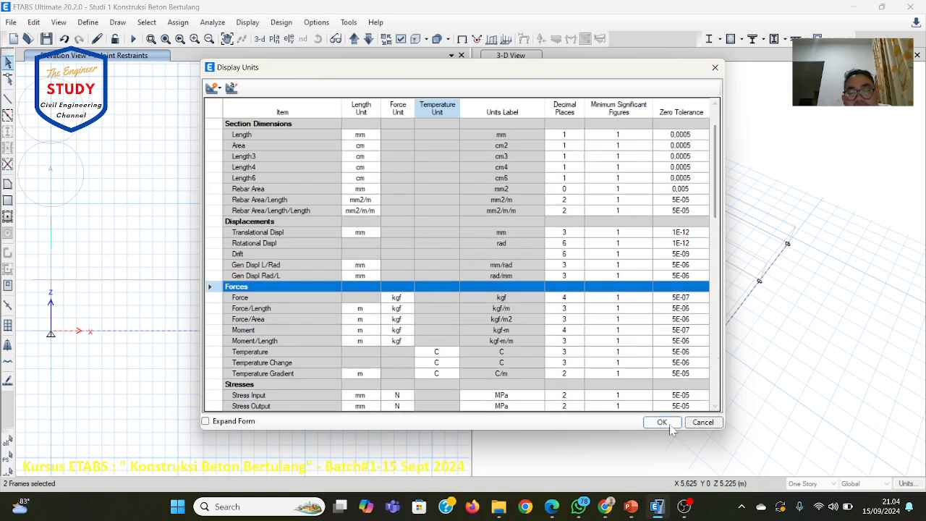
click(669, 425)
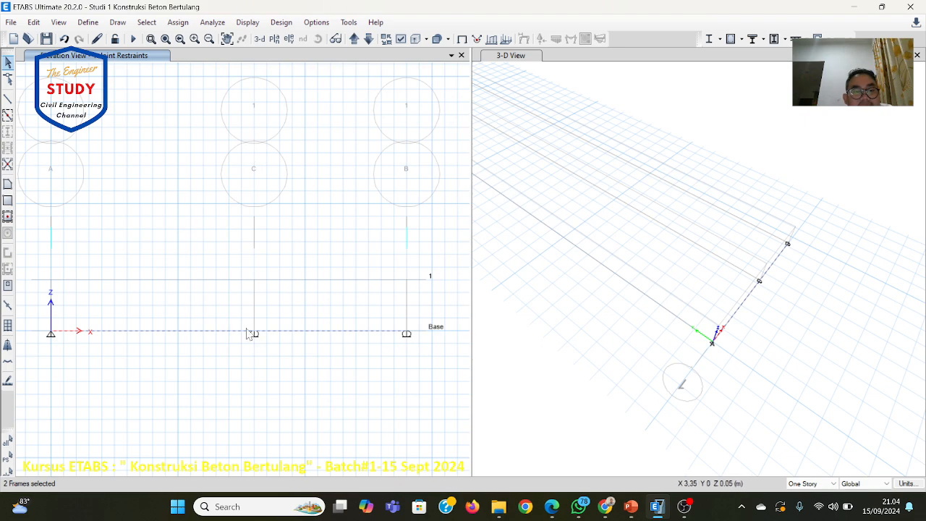
Assign a uniform gravity load of 25 kgf/m under the Dead pattern to both selected beams, replacing existing loads.
click(178, 22)
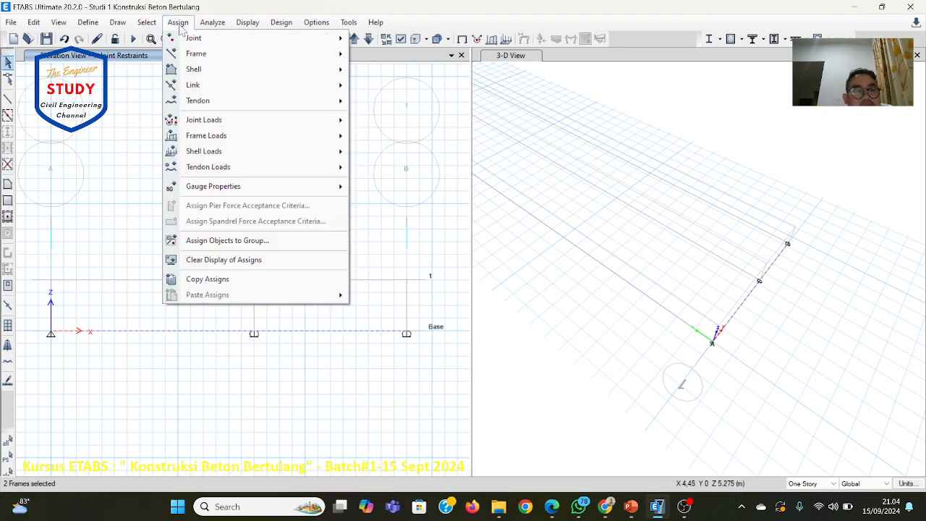
mouse_move(210, 136)
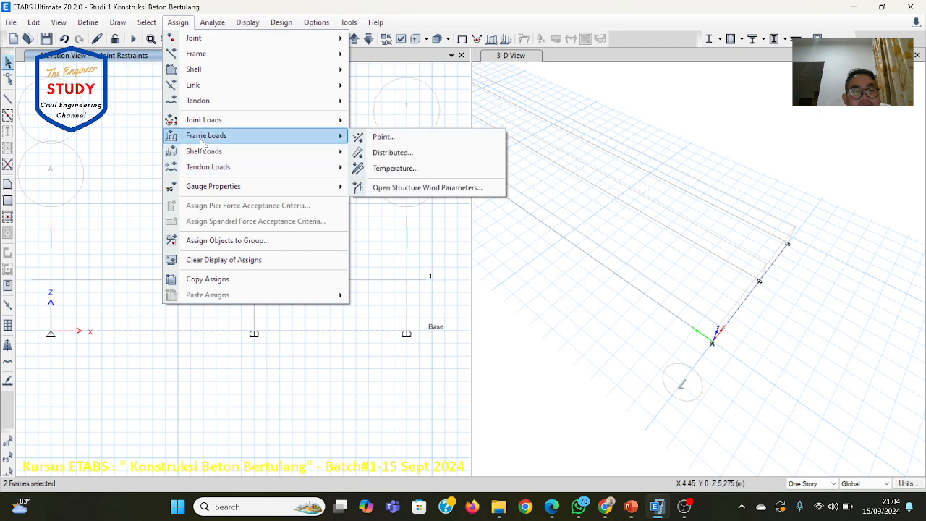
click(394, 153)
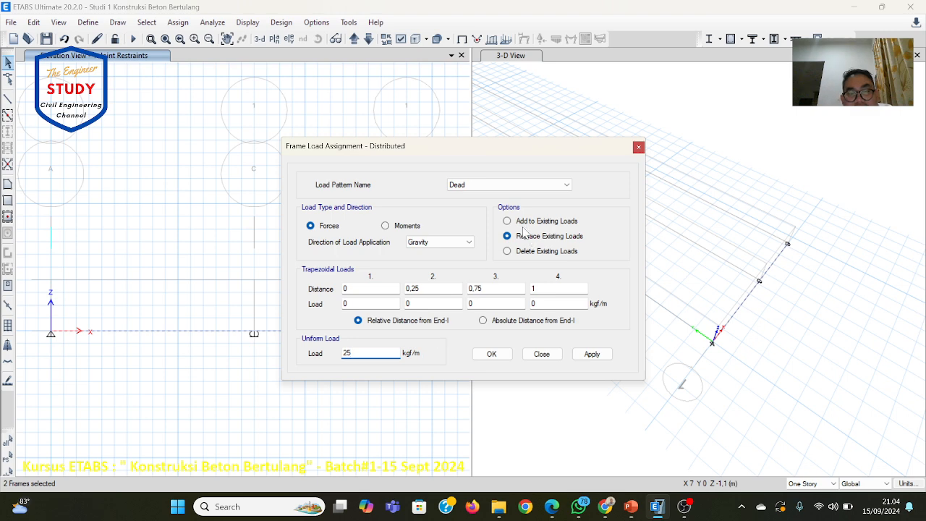
click(491, 354)
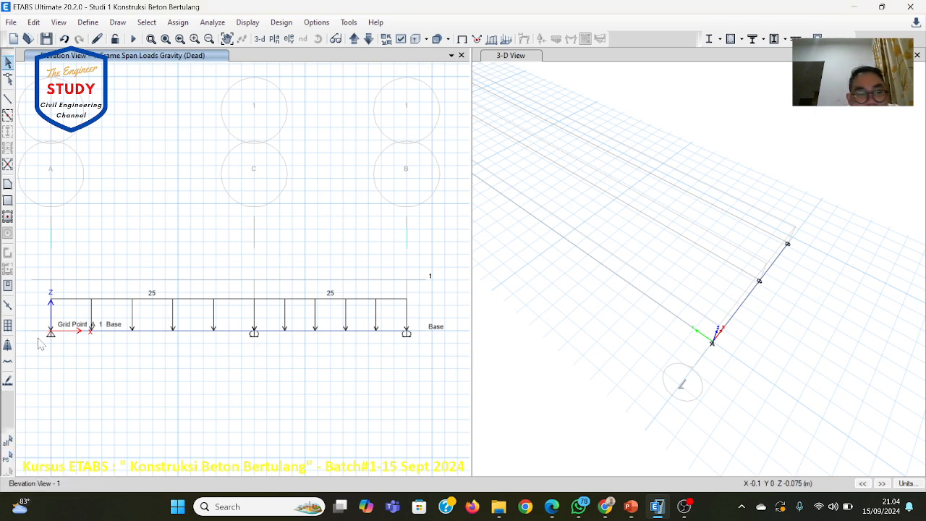
Reselect both beams and assign a uniform gravity load of 15 kgf/m under the Live pattern, replacing existing loads.
click(6, 457)
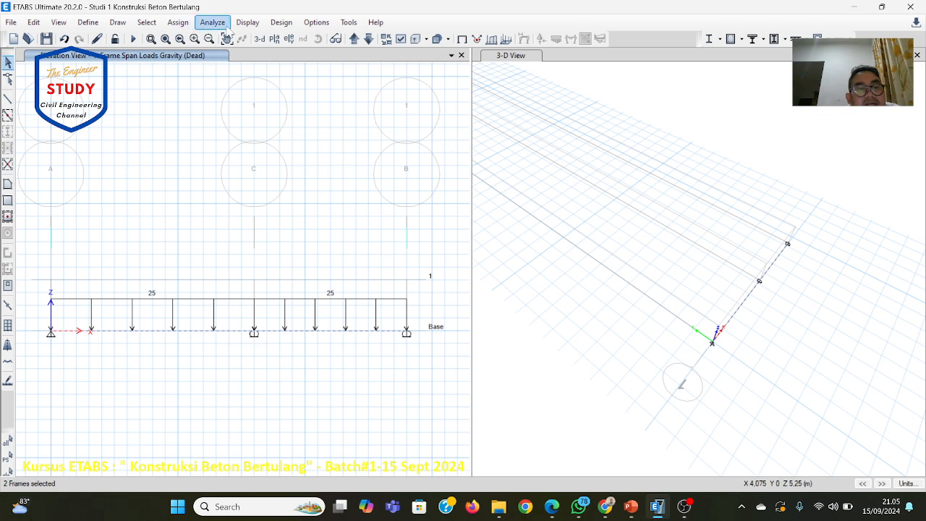
click(179, 22)
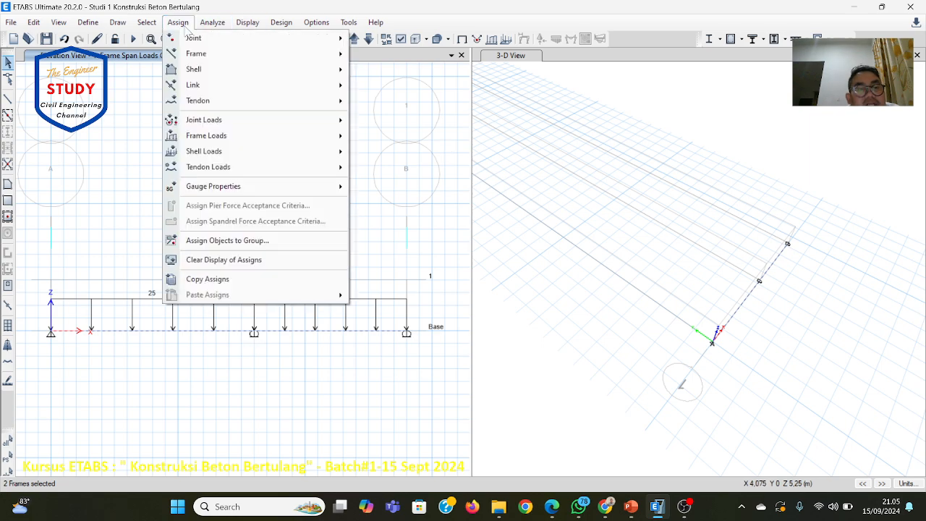
mouse_move(203, 139)
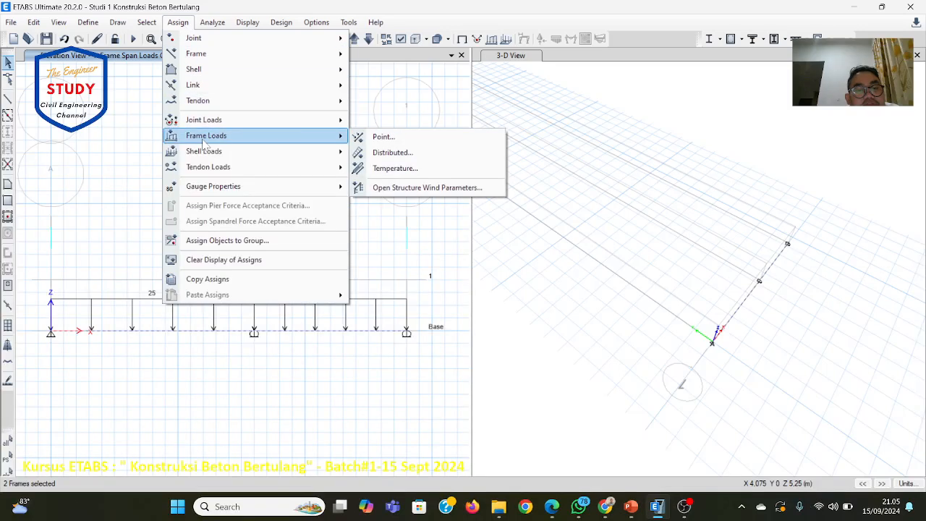
click(393, 153)
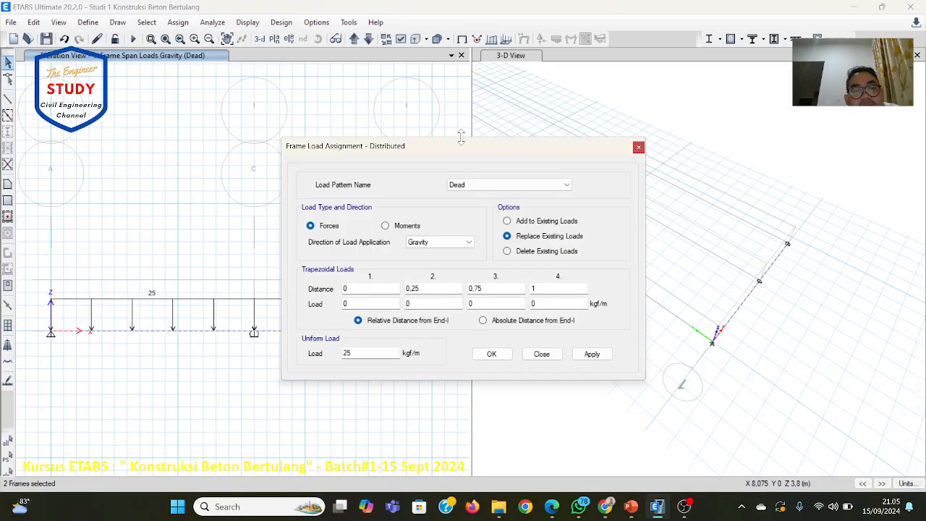
click(519, 184)
click(524, 199)
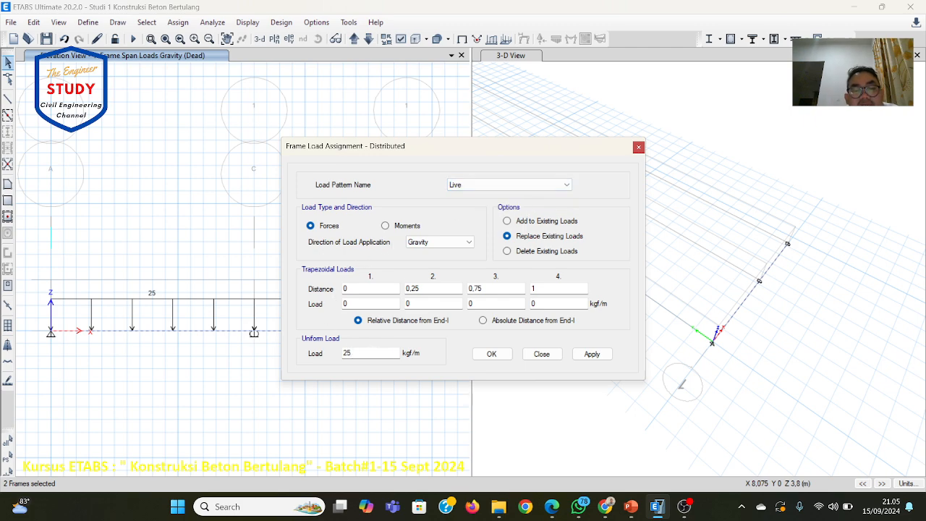
click(630, 507)
click(629, 506)
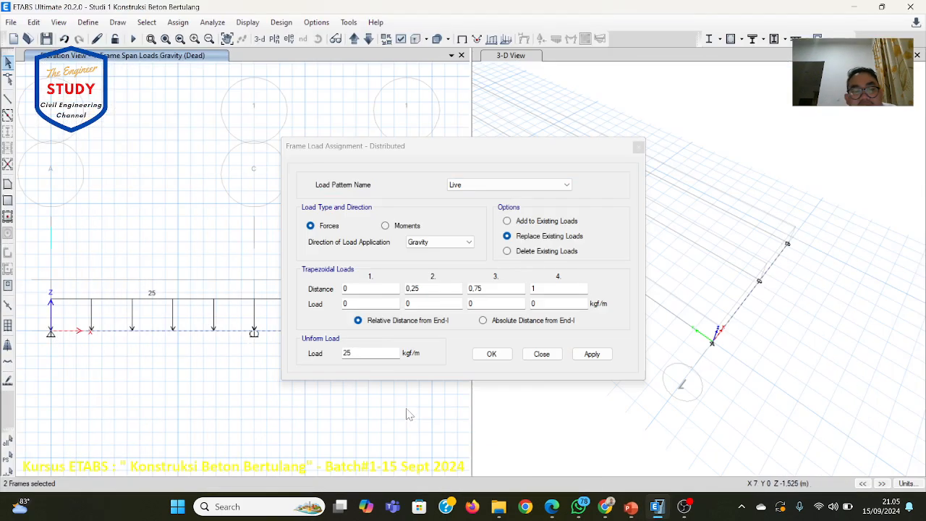
click(352, 353)
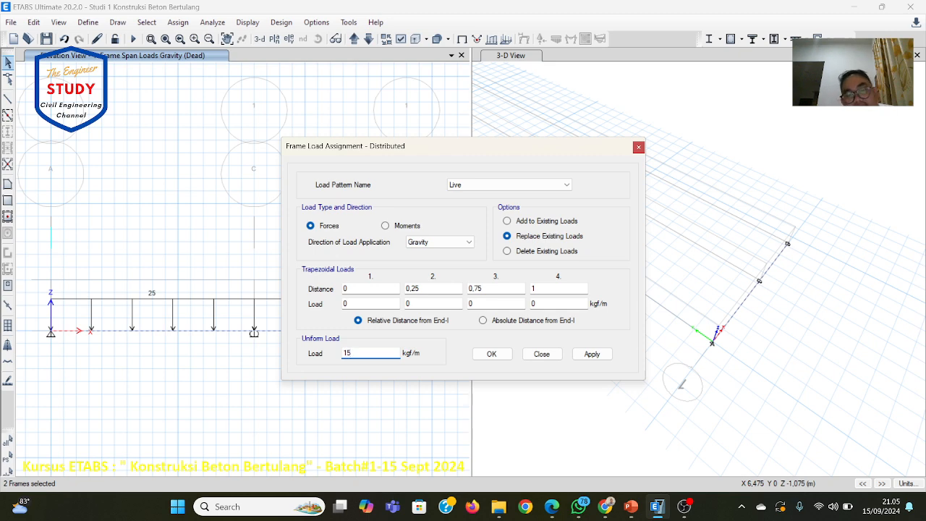
click(491, 353)
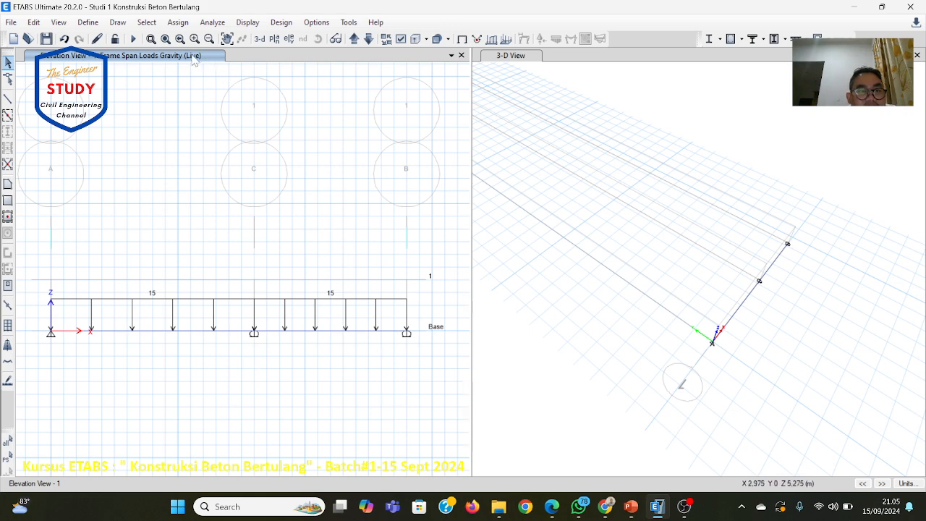
Switch to PowerPoint, advance from the load assignment slide to the structural analysis slide, and return to ETABS.
click(657, 507)
click(664, 517)
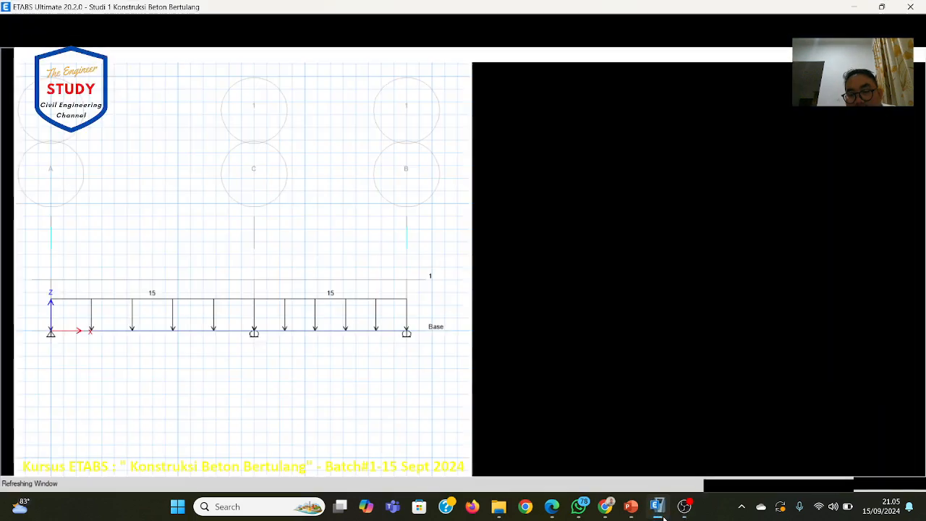
click(640, 438)
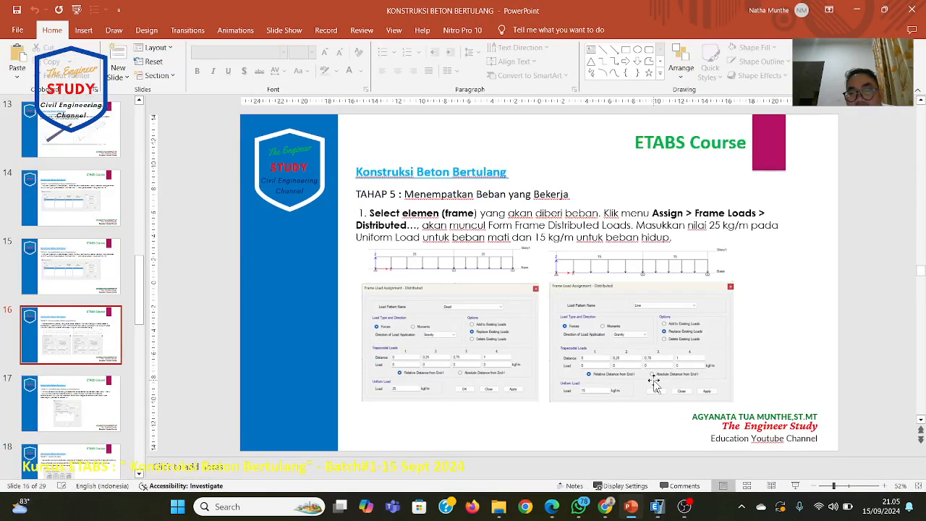
key(Down)
key(Down)
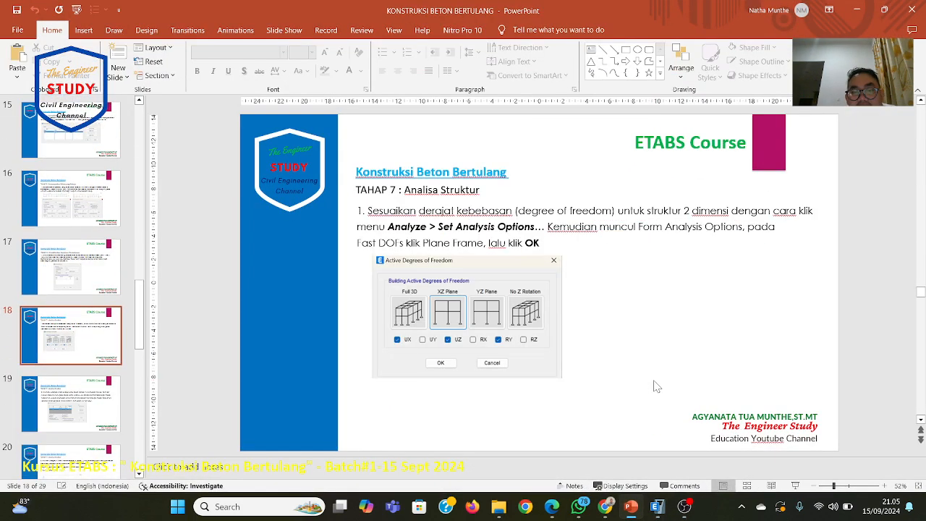
click(655, 506)
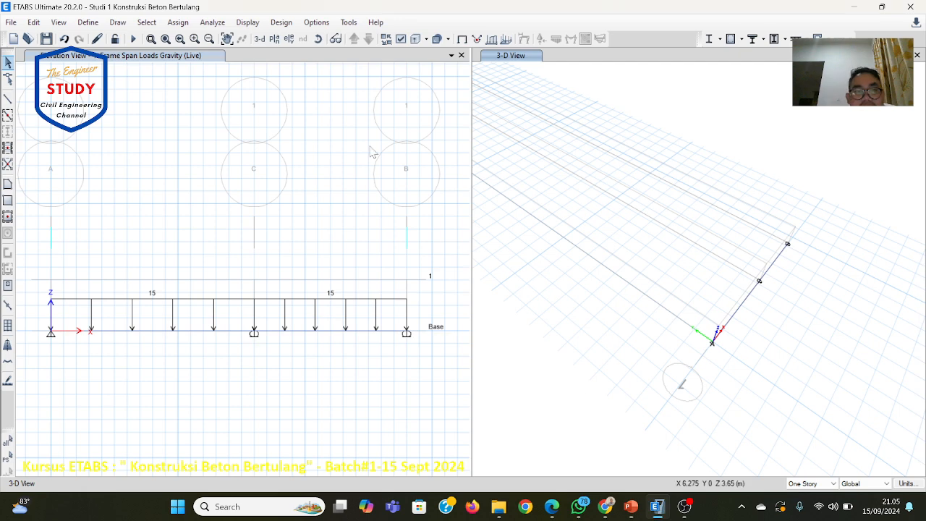
click(247, 22)
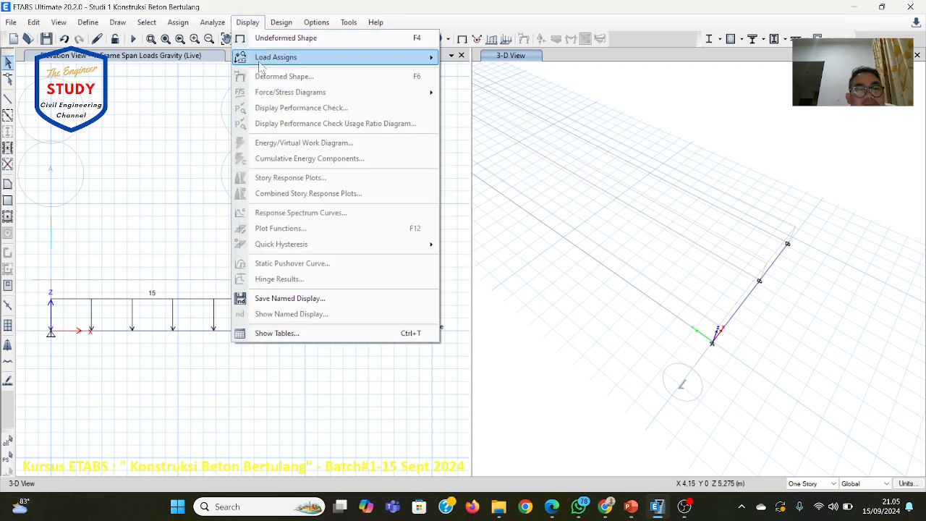
mouse_move(265, 64)
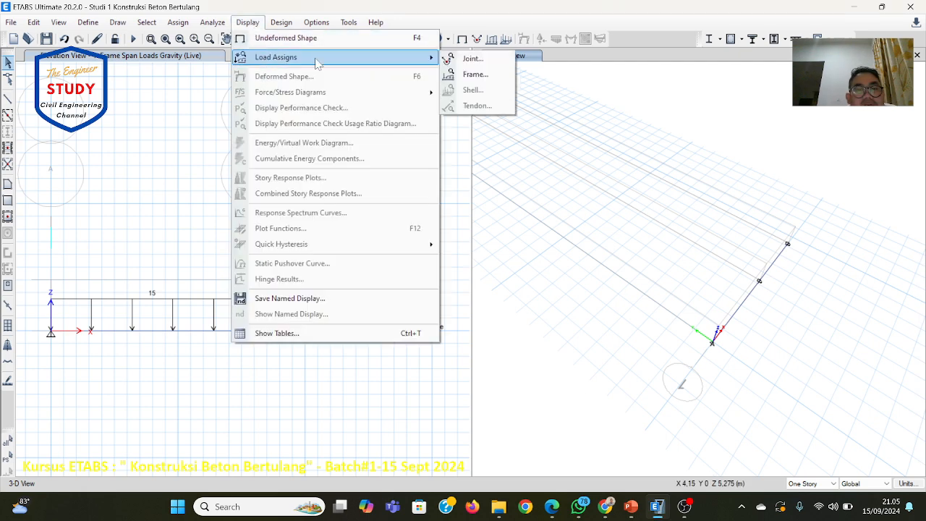
click(466, 73)
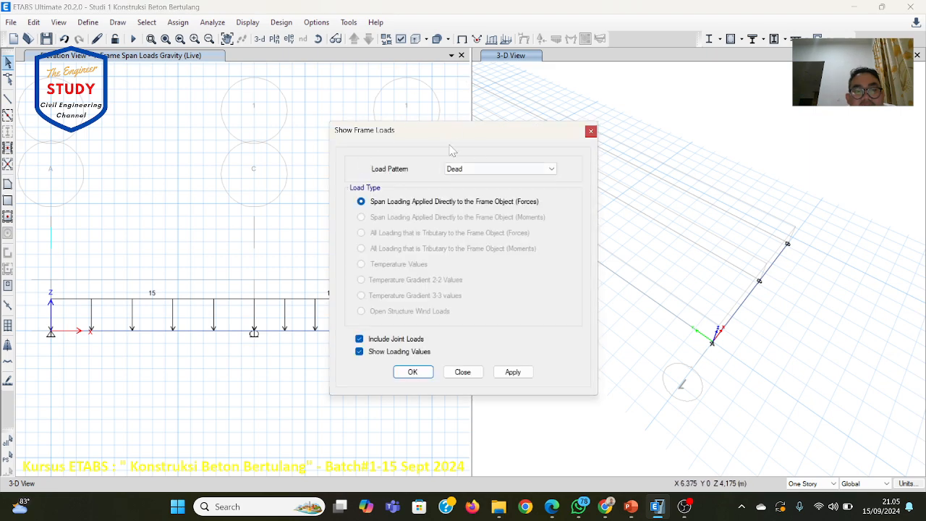
click(412, 372)
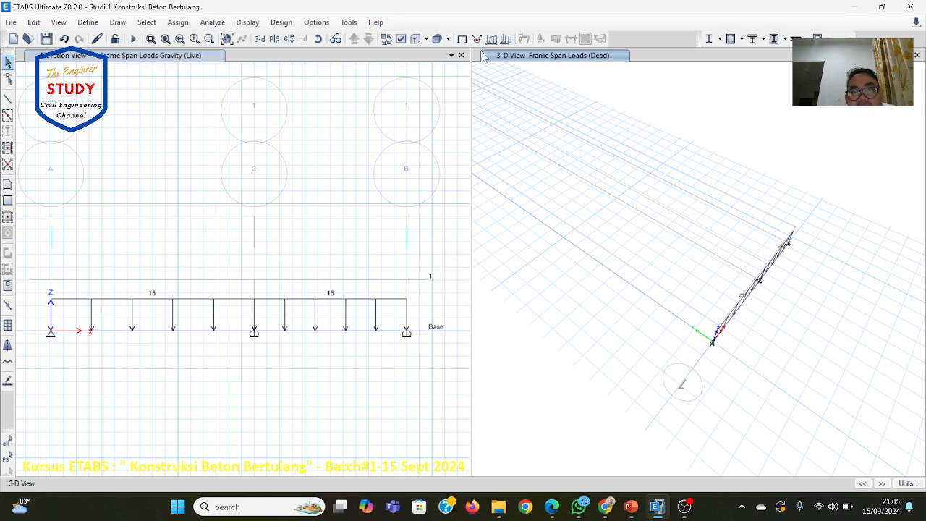
click(462, 38)
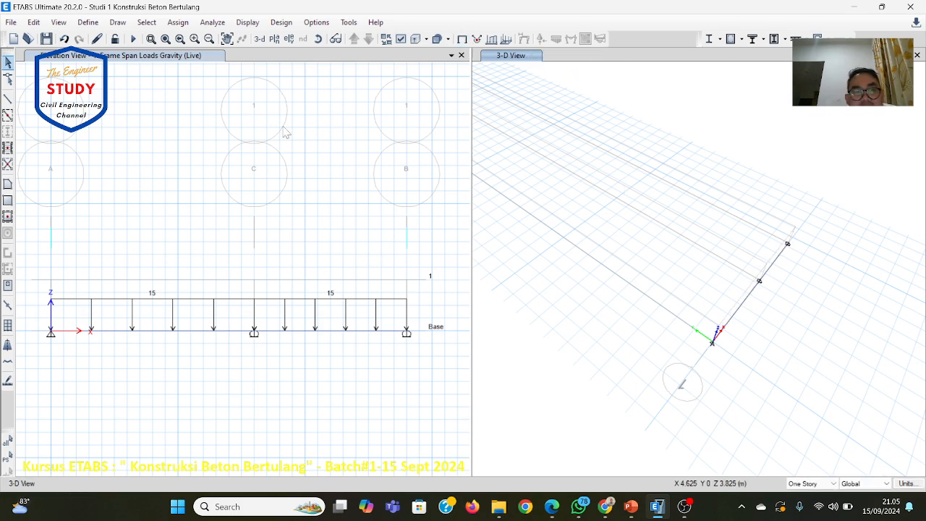
Display the Dead pattern's frame span loads with joint loads and loading values in the elevation view.
click(274, 61)
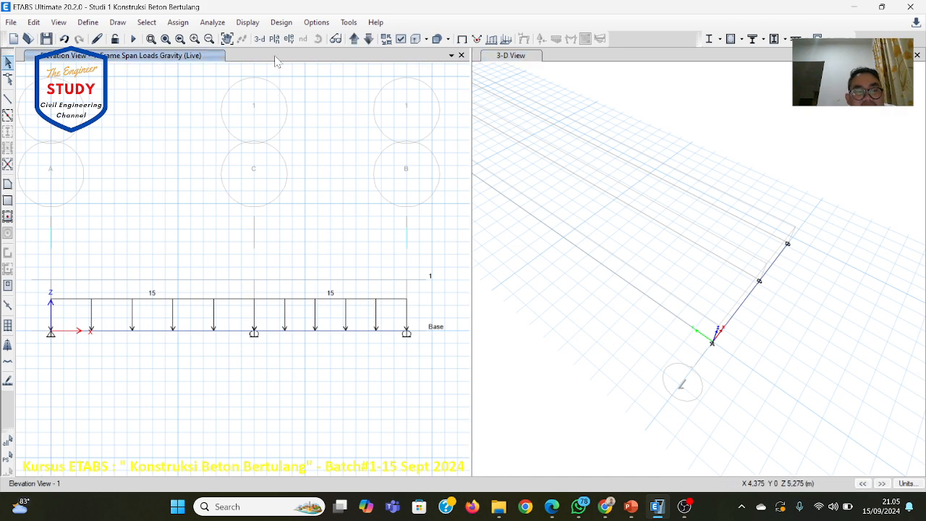
click(248, 24)
mouse_move(258, 58)
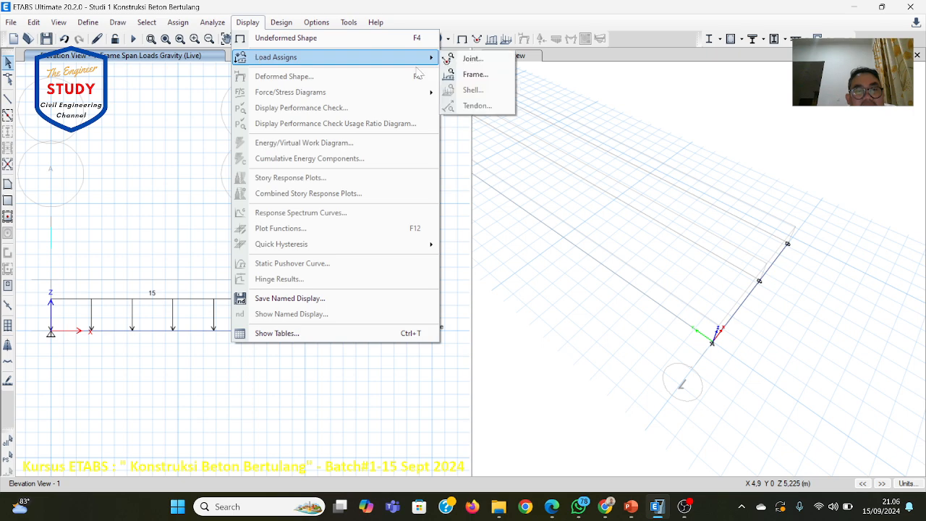
click(475, 74)
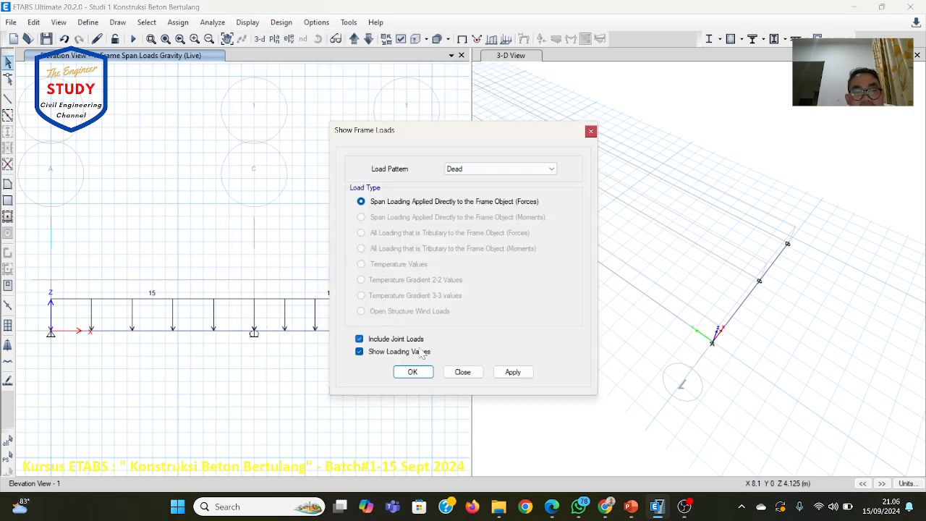
click(412, 372)
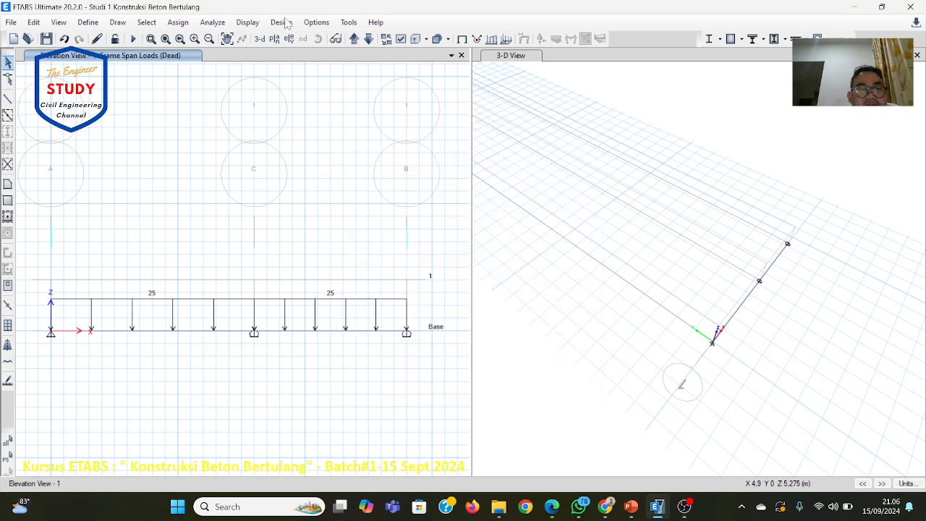
Display the Live pattern's frame span loads with their values in the elevation view.
click(246, 25)
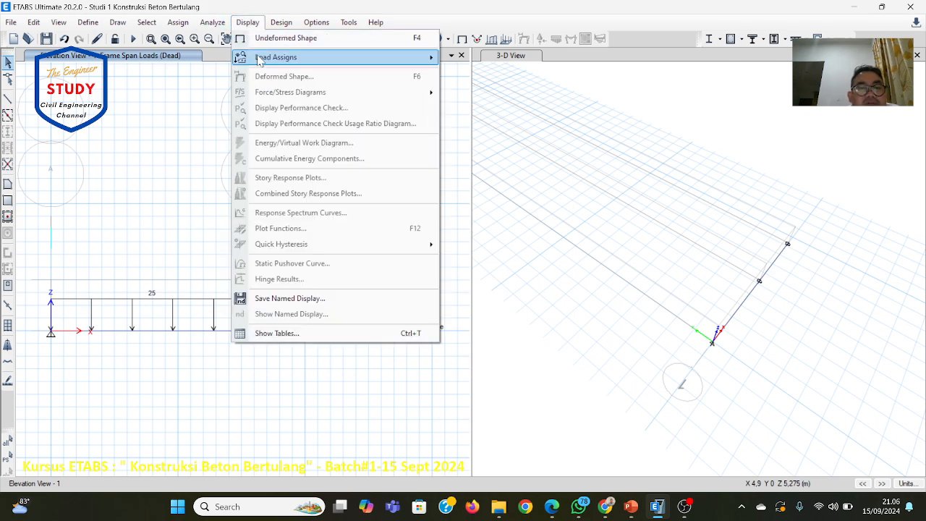
mouse_move(340, 58)
click(457, 75)
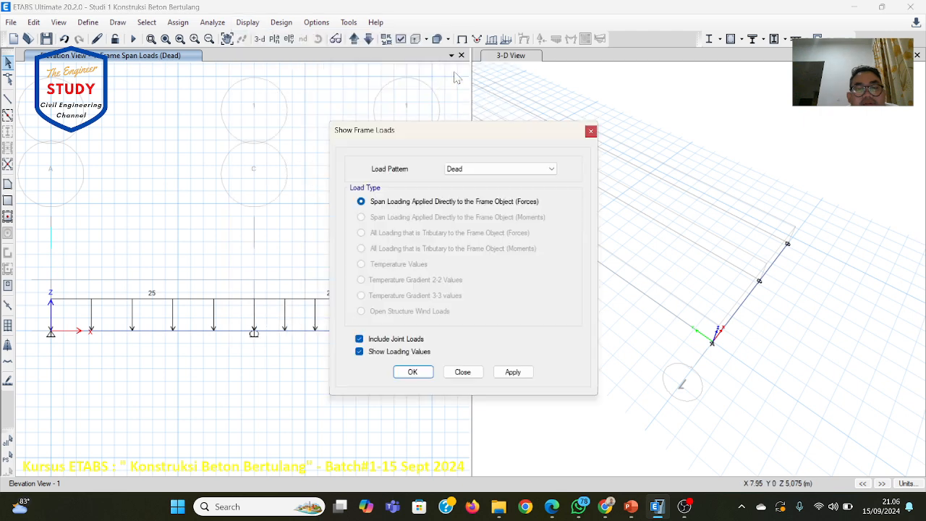
click(467, 171)
click(458, 186)
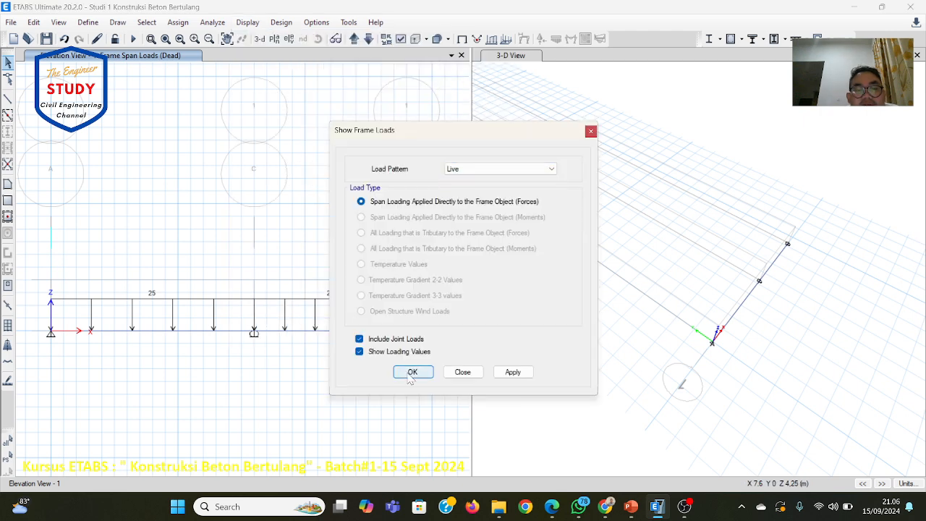
click(412, 372)
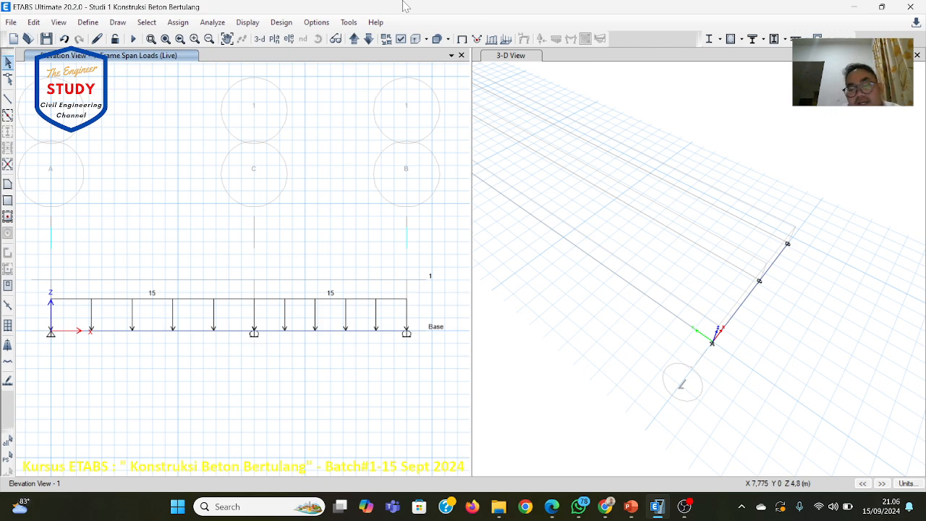
Switch to WhatsApp to check the model images posted in the Kursus ETABS Program#1 group, and return to ETABS.
click(656, 509)
click(656, 509)
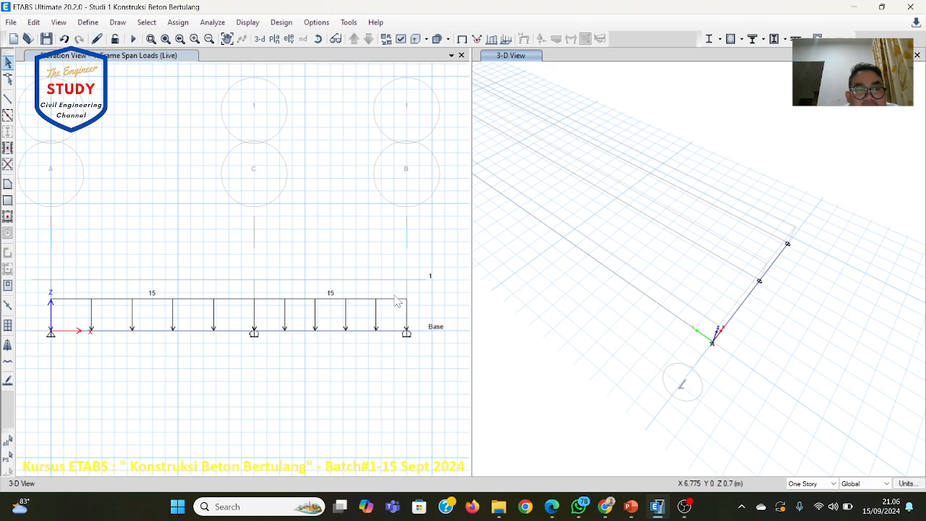
click(579, 509)
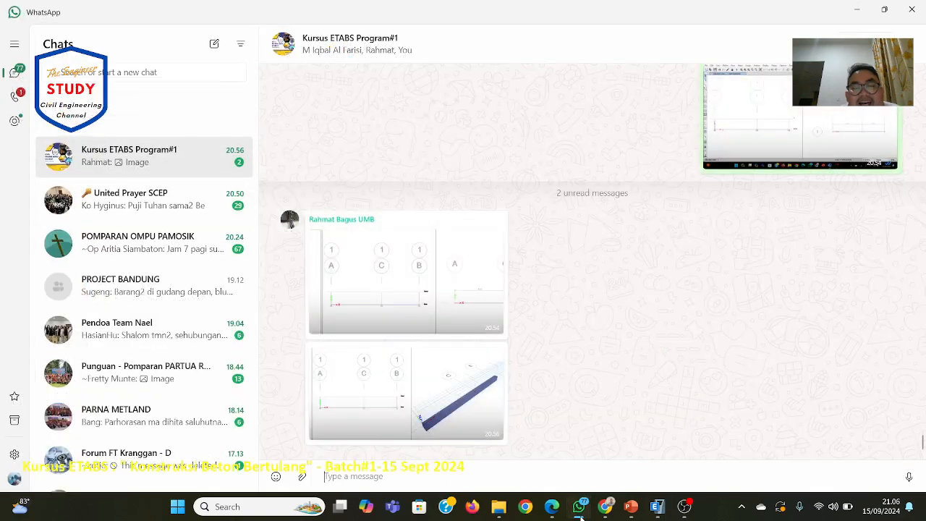
click(579, 510)
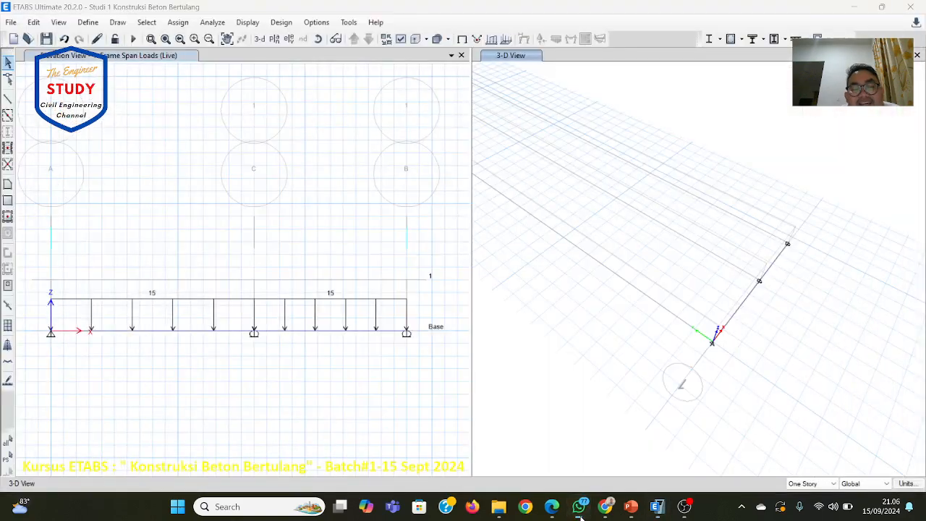
click(580, 509)
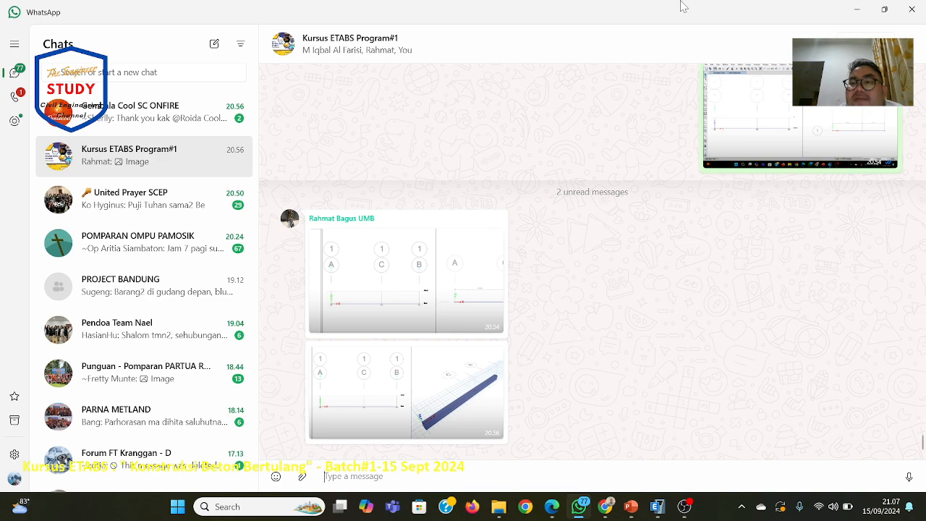
click(857, 20)
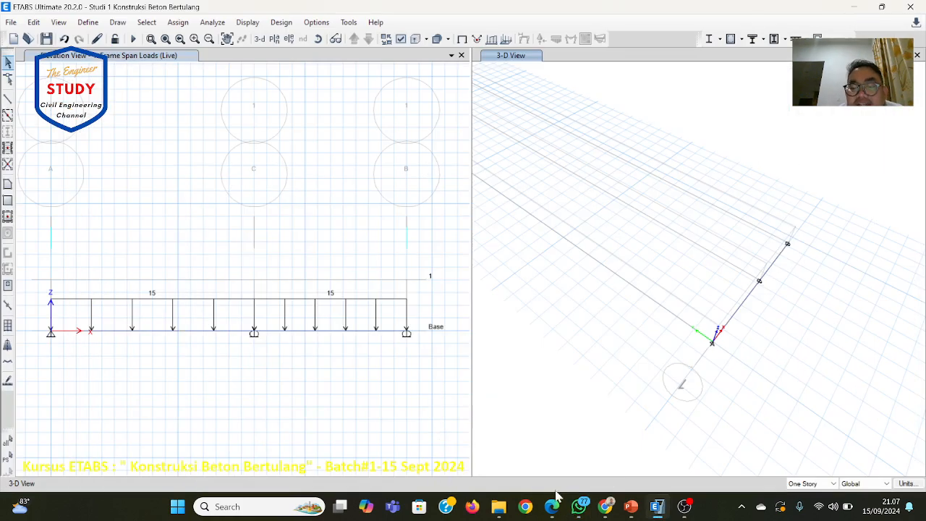
Switch to the Google Meet call in the browser, dismiss the screen-sharing notice and examine the participant's shared ETABS beam model and its loads.
mouse_move(605, 507)
click(579, 457)
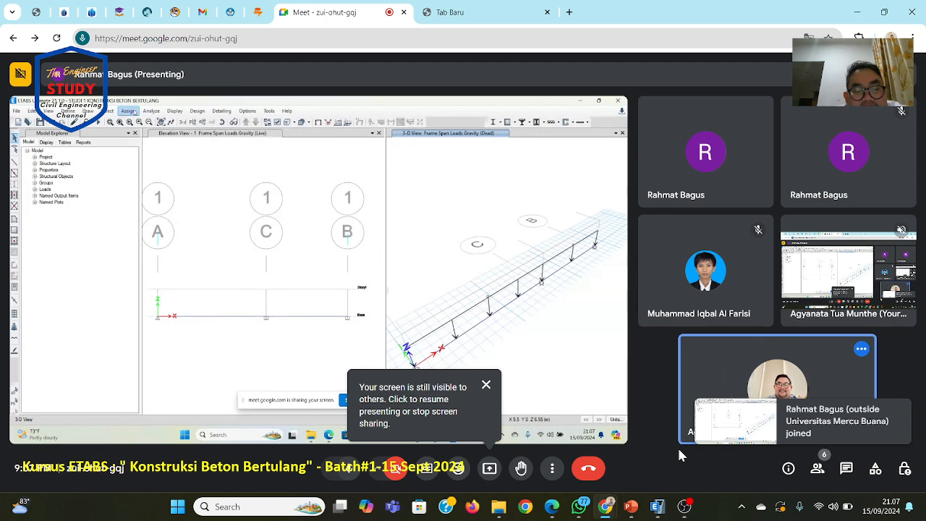
click(484, 388)
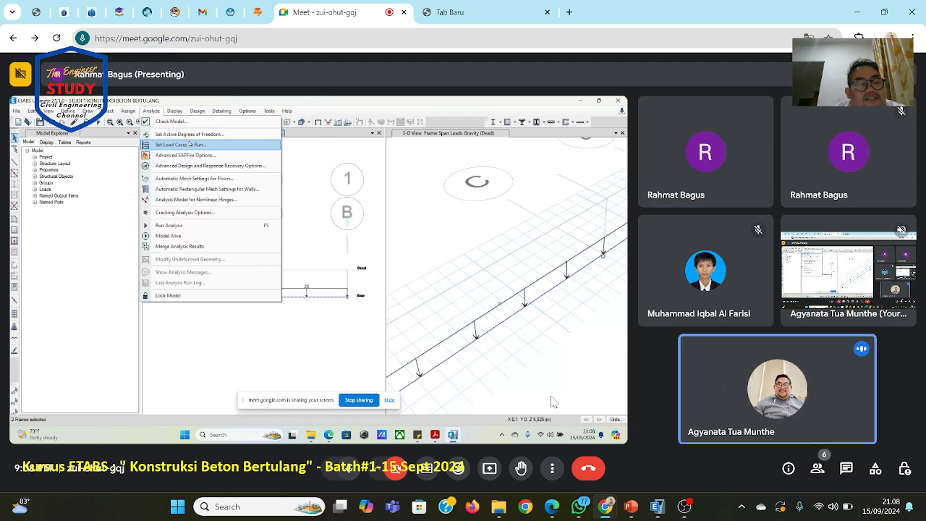
mouse_move(129, 110)
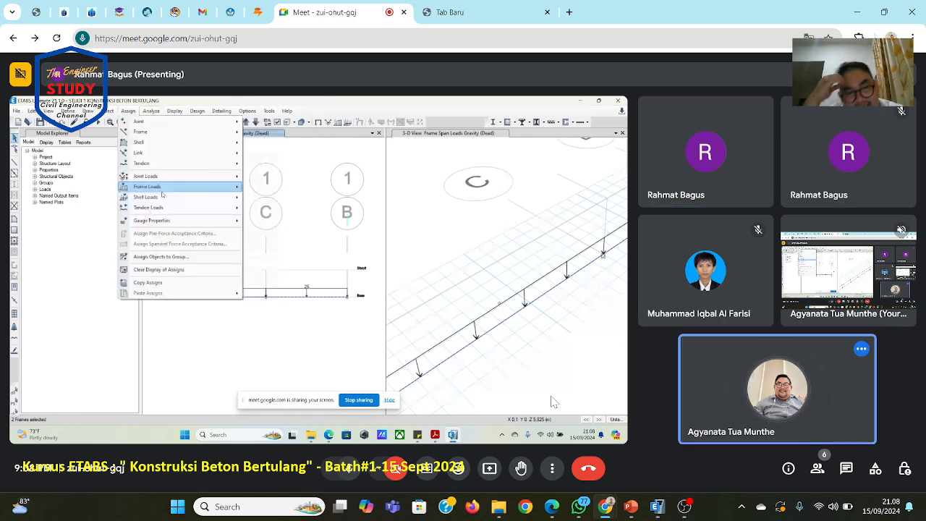
mouse_move(165, 188)
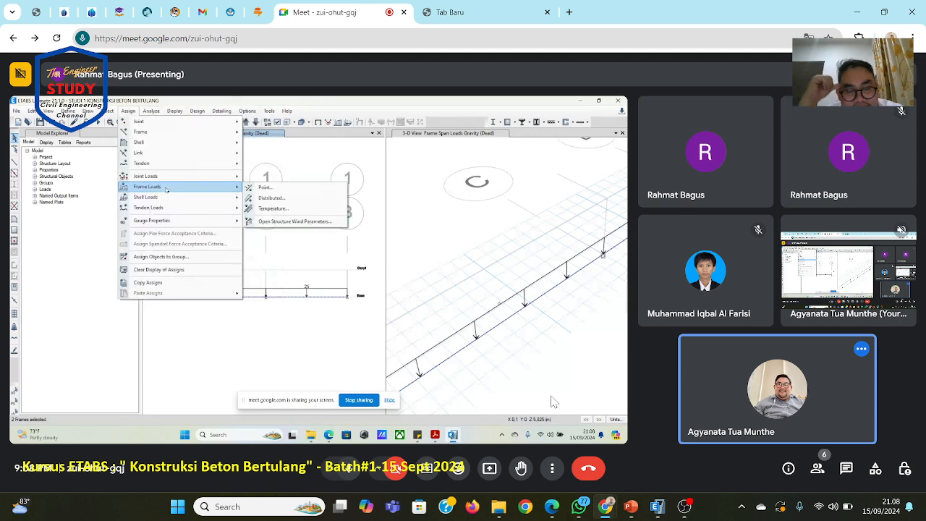
click(290, 280)
scroll(290, 280, up, 3)
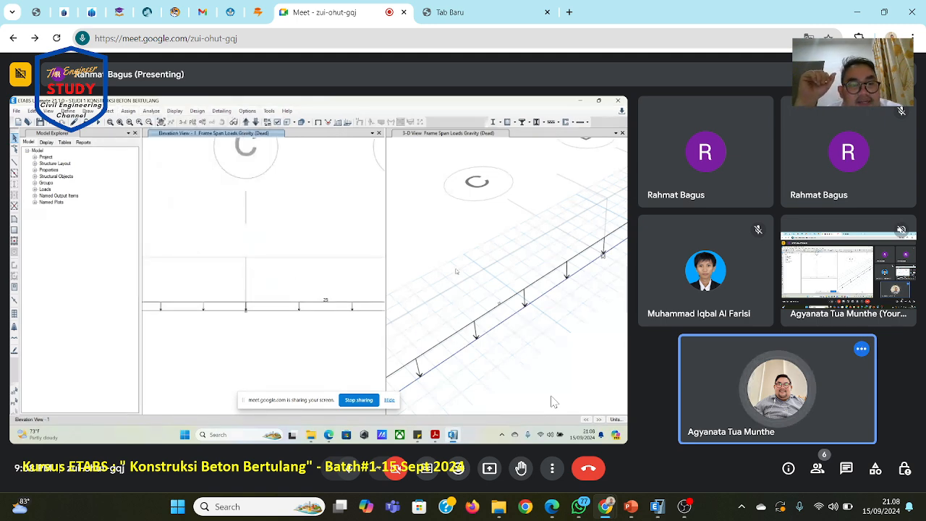
scroll(283, 275, down, 3)
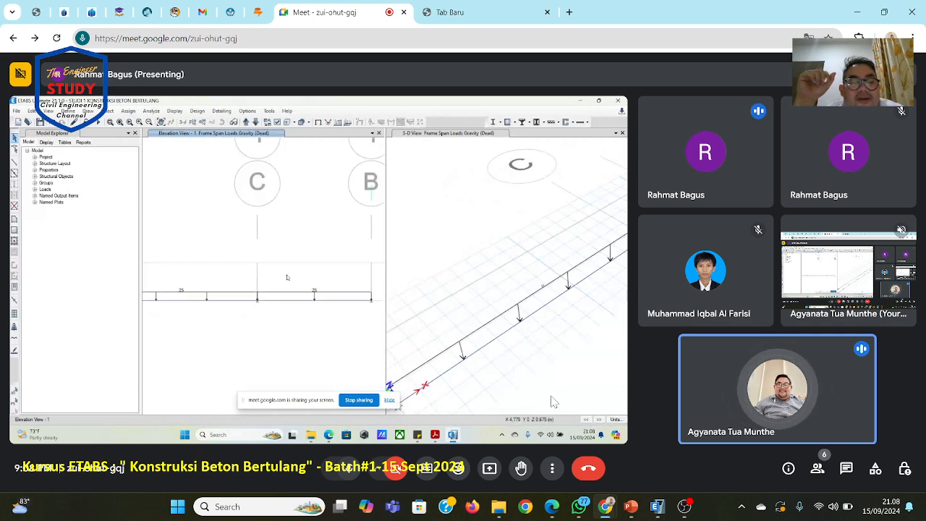
scroll(283, 275, up, 2)
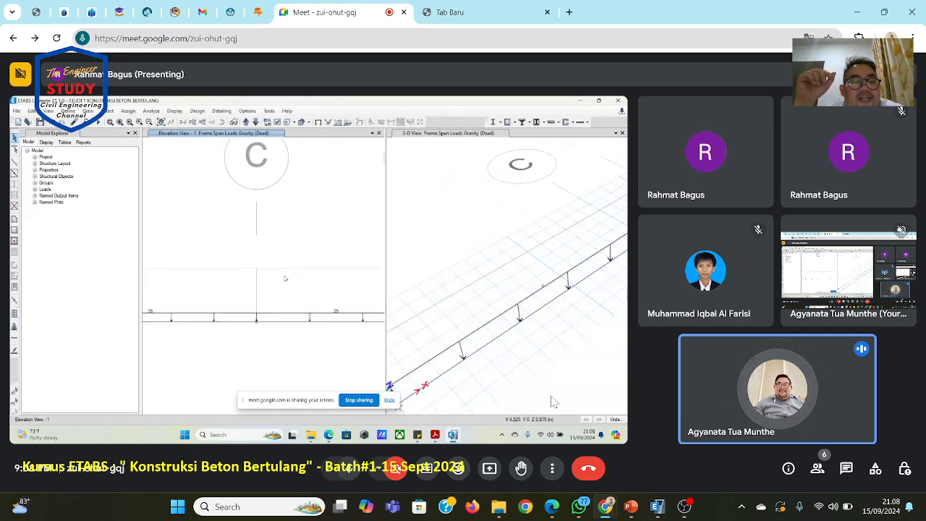
middle_drag(283, 278, 301, 243)
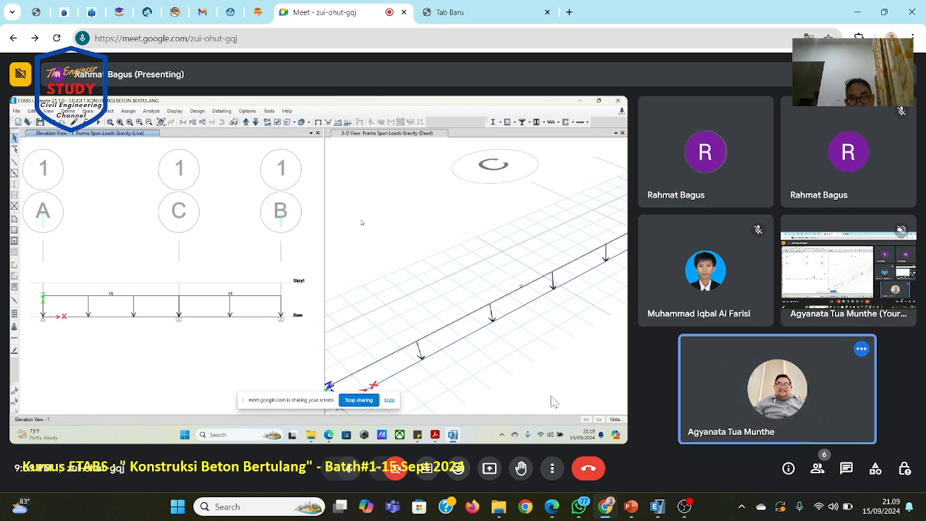
Leave the call for ETABS, read the TAHAP 7 structural analysis slides in PowerPoint, and return to ETABS.
mouse_move(502, 379)
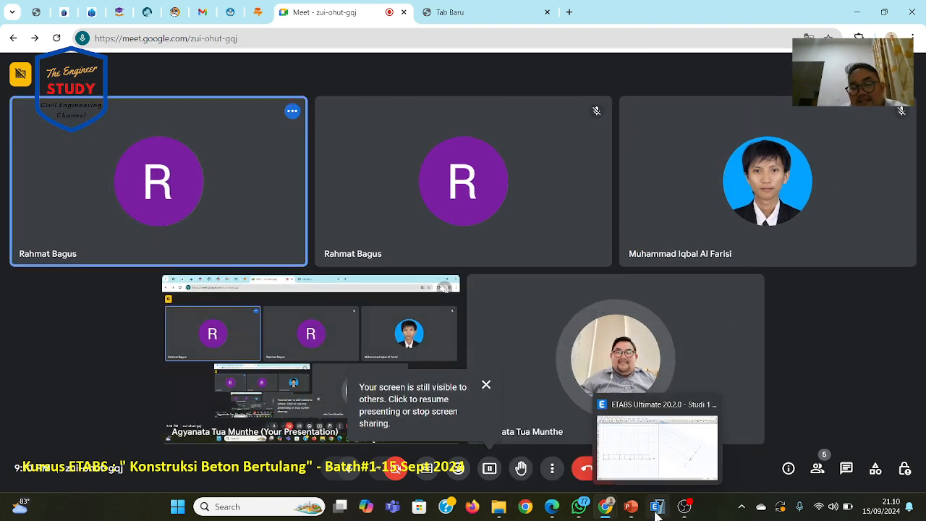
click(657, 507)
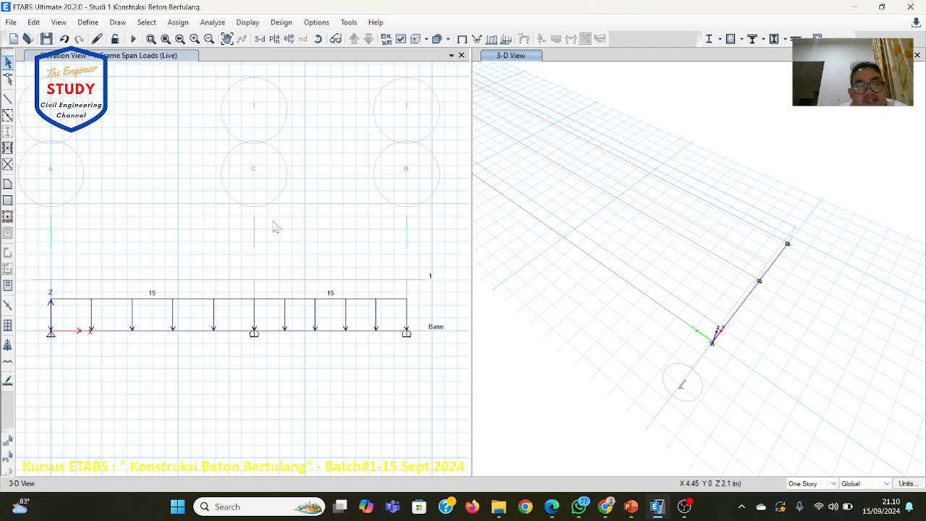
click(634, 508)
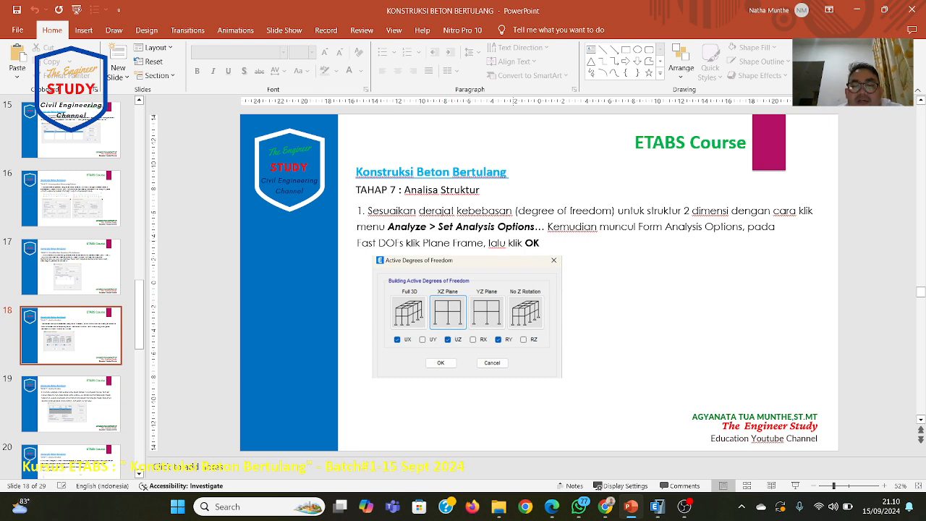
scroll(663, 354, down, 1)
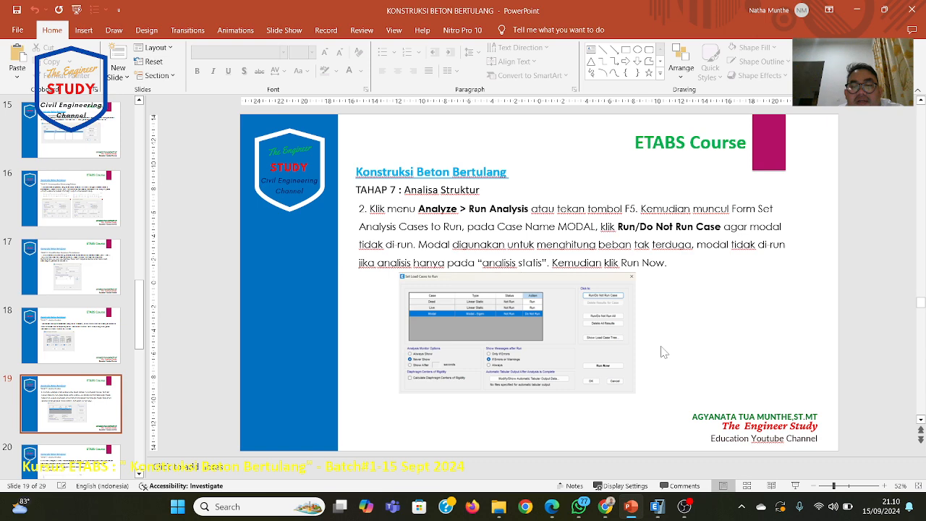
scroll(663, 353, up, 1)
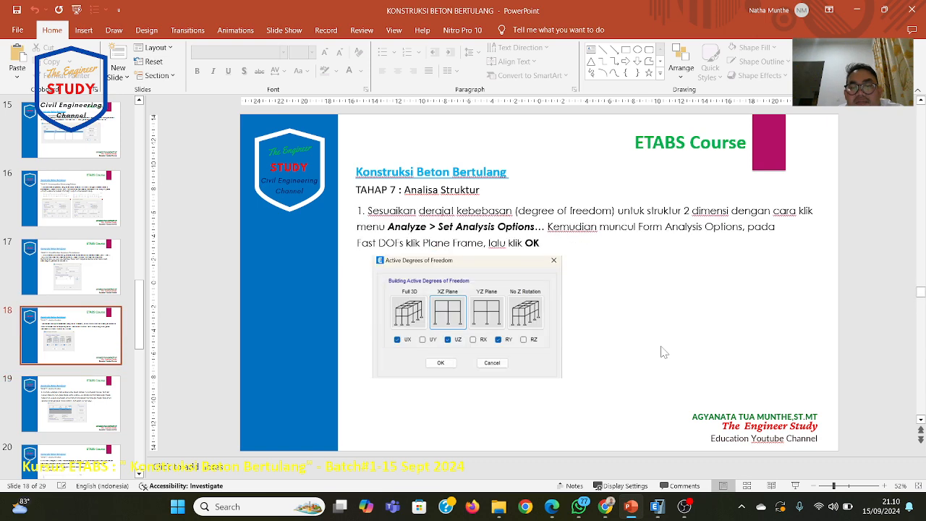
click(655, 506)
click(211, 23)
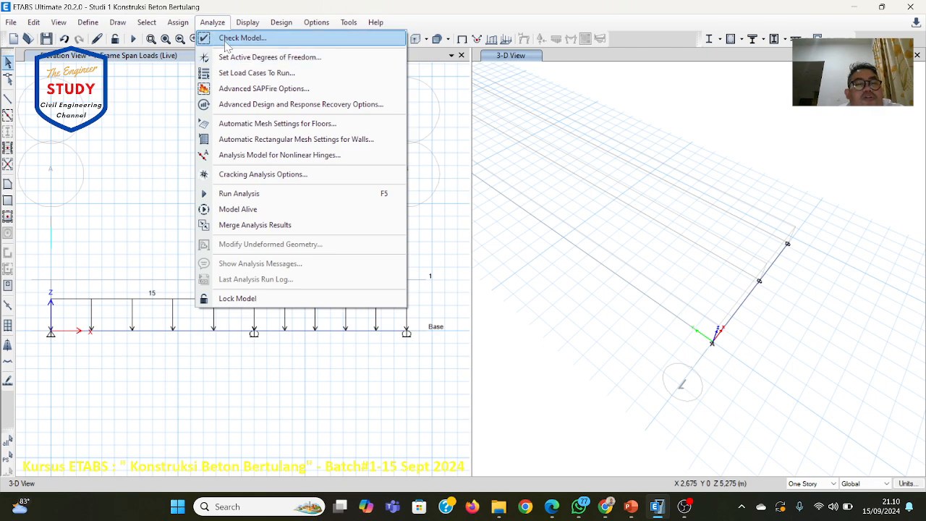
click(226, 43)
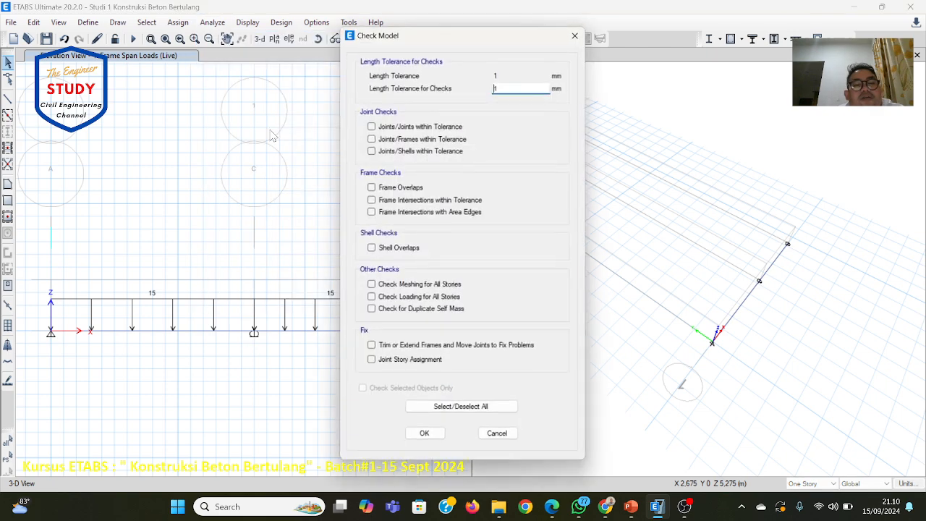
click(498, 435)
Set the building's active degrees of freedom to XZ Plane.
click(212, 22)
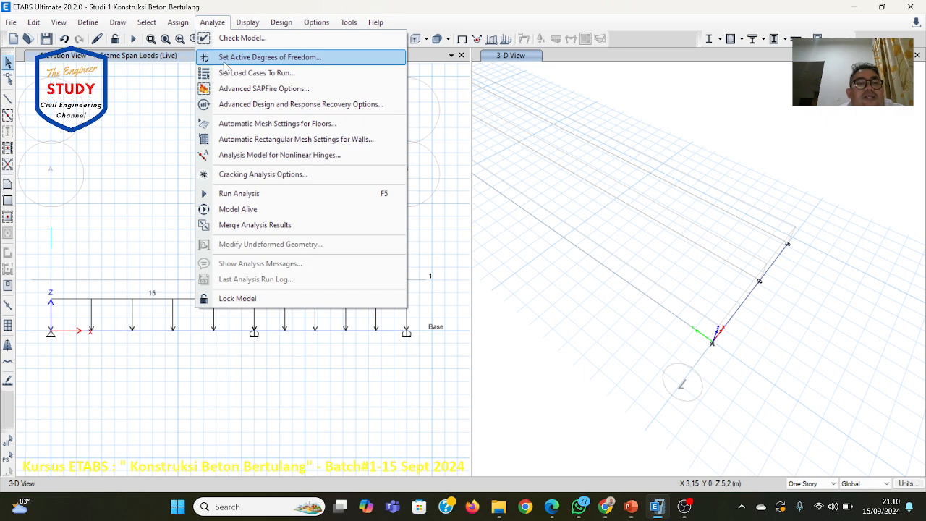
click(230, 57)
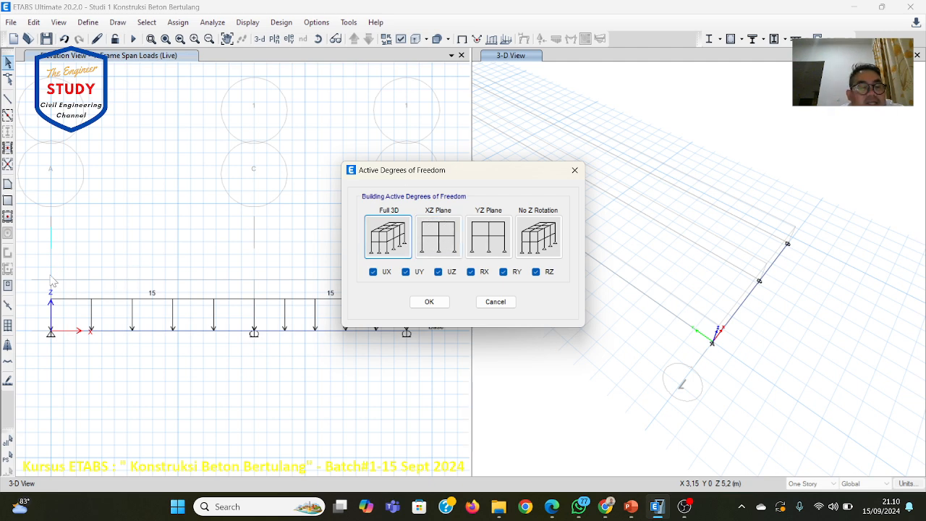
click(454, 246)
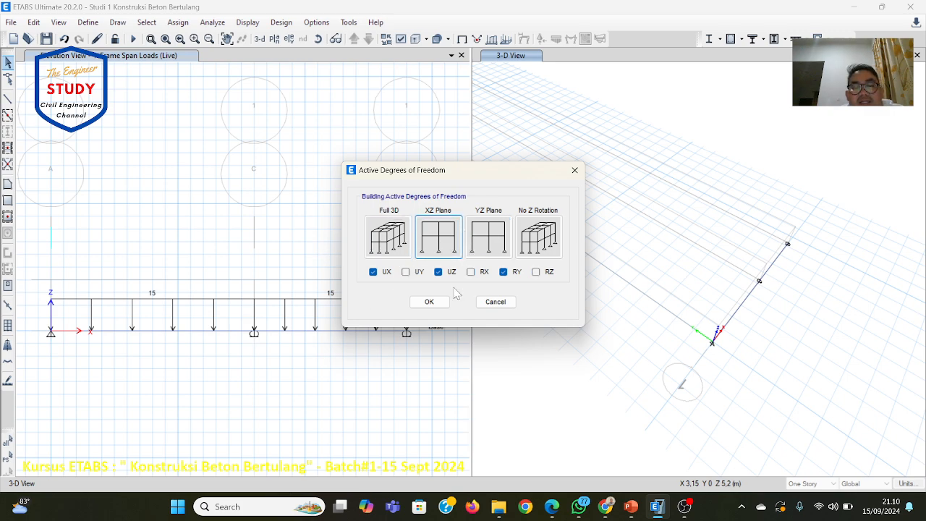
click(427, 301)
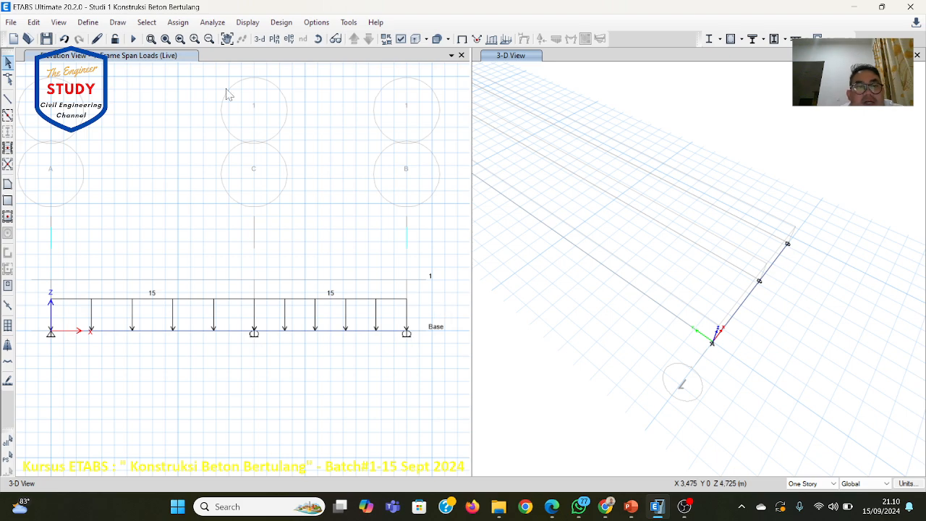
Run the analysis, then review the Run Analysis slide about the Modal case in PowerPoint and return to ETABS.
click(212, 22)
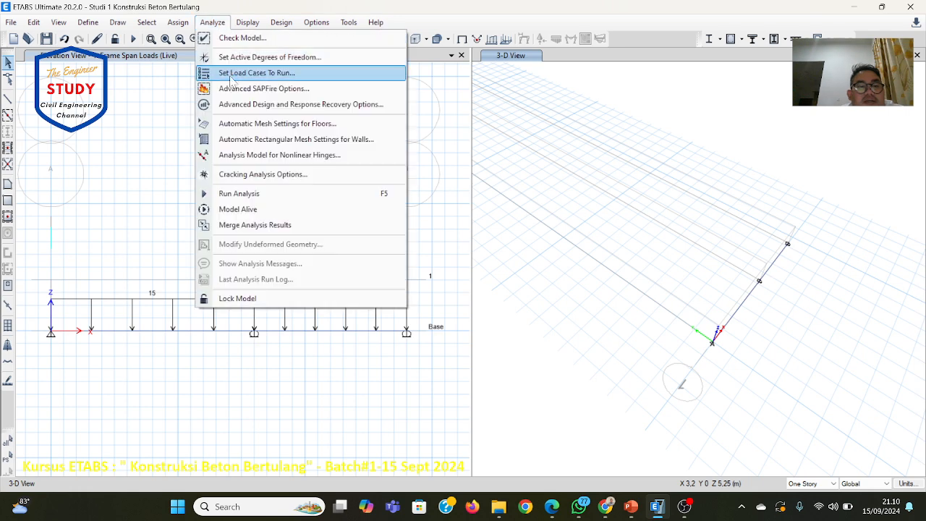
click(235, 194)
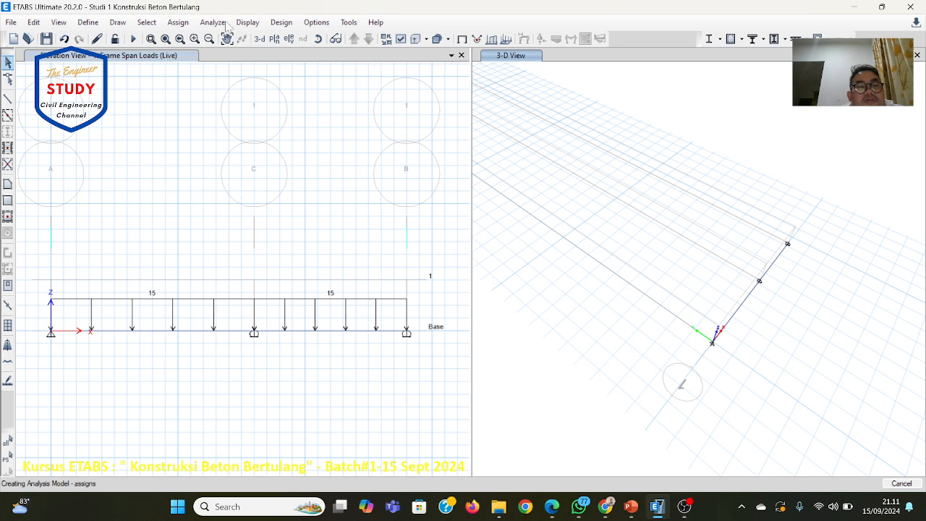
click(632, 508)
click(636, 510)
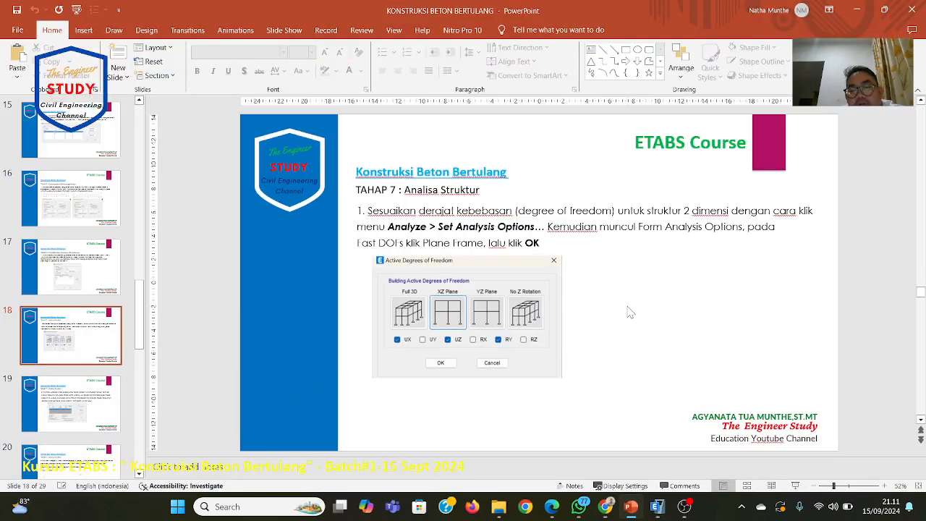
scroll(629, 311, down, 1)
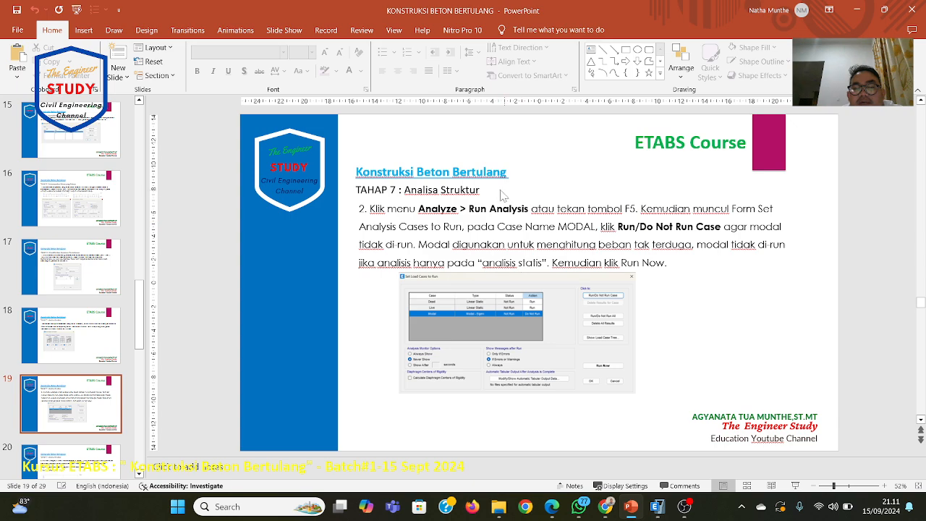
click(656, 507)
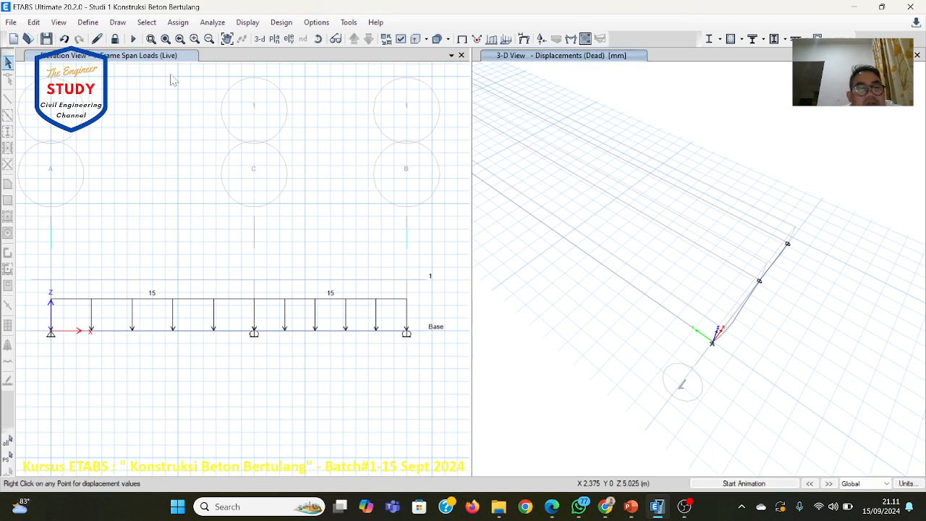
Unlock the model and accept deleting the analysis results.
click(114, 39)
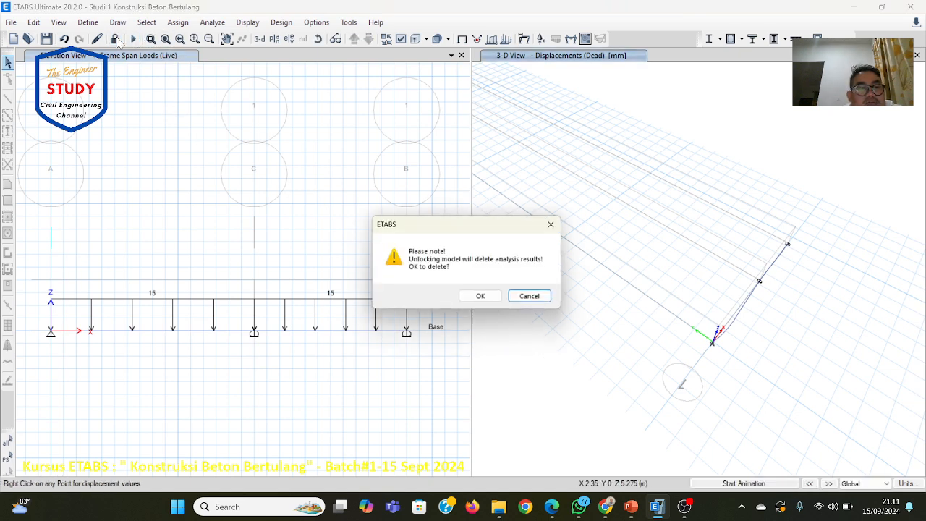
click(482, 296)
click(214, 23)
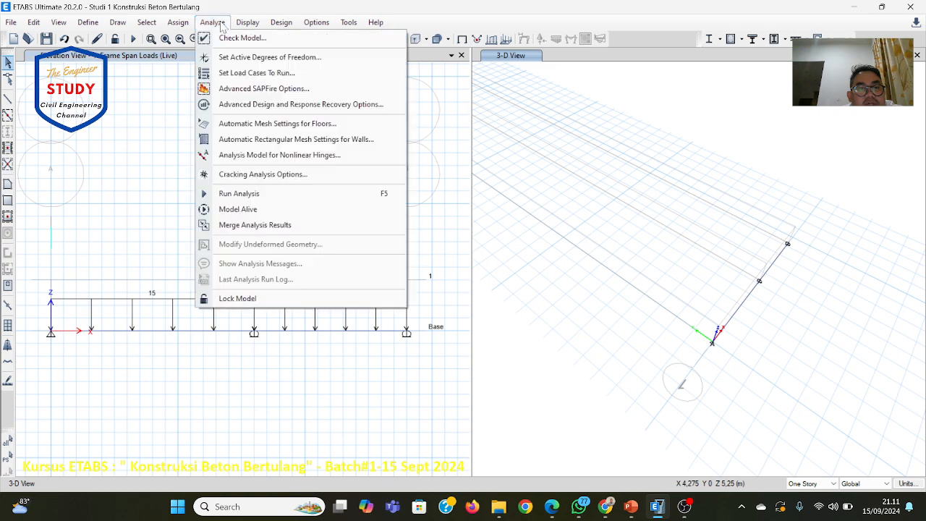
click(235, 89)
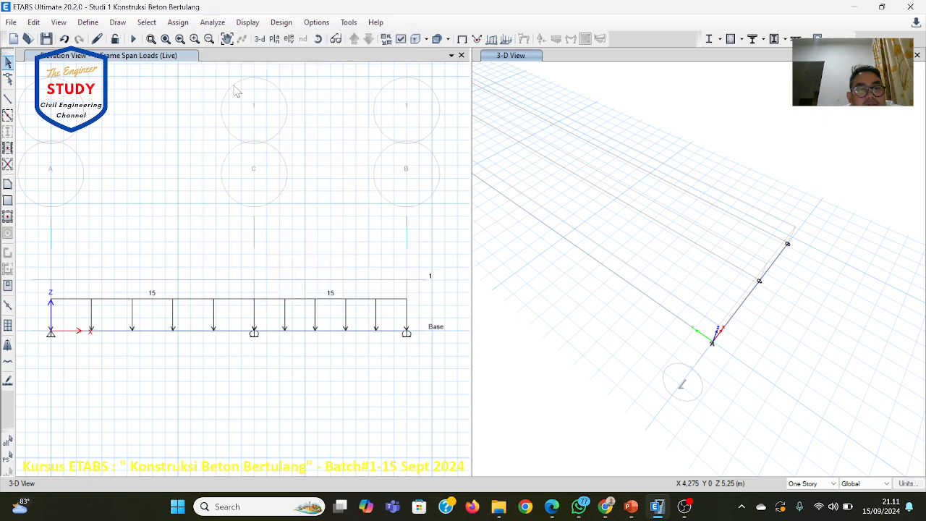
click(490, 370)
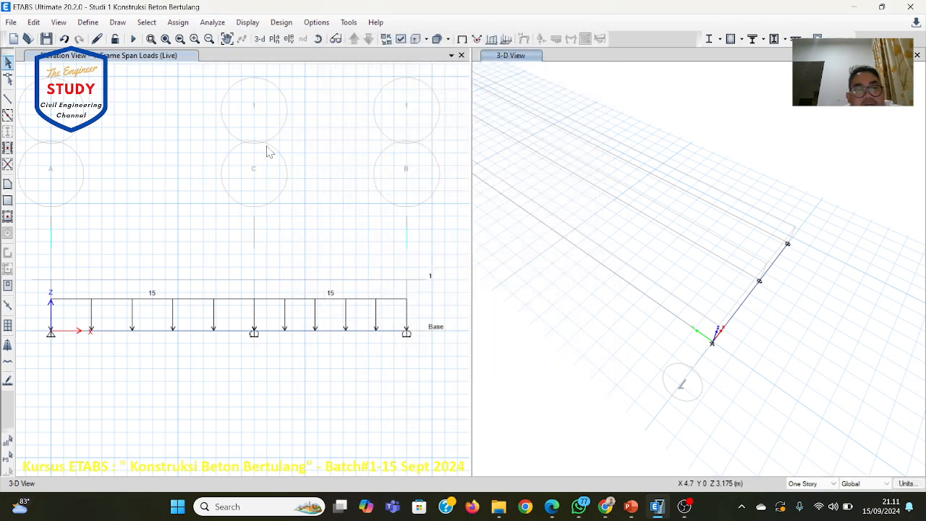
click(214, 23)
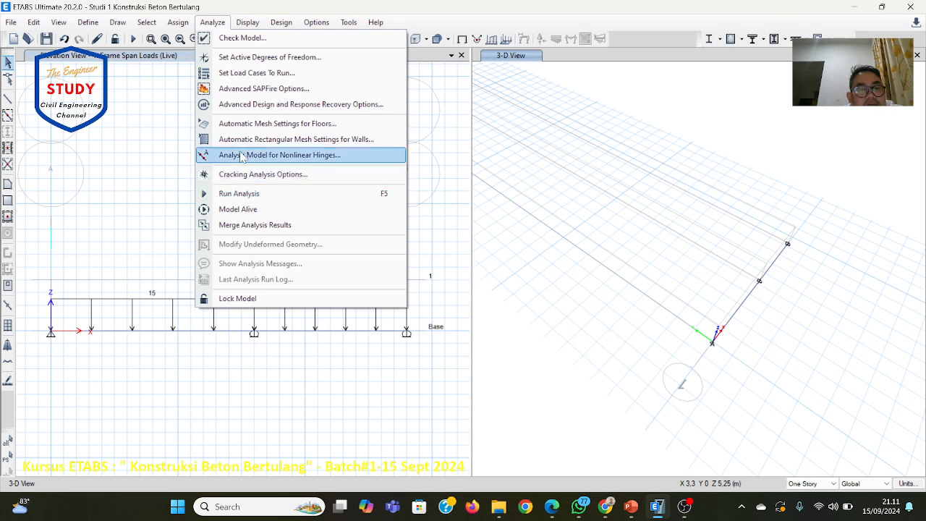
click(238, 75)
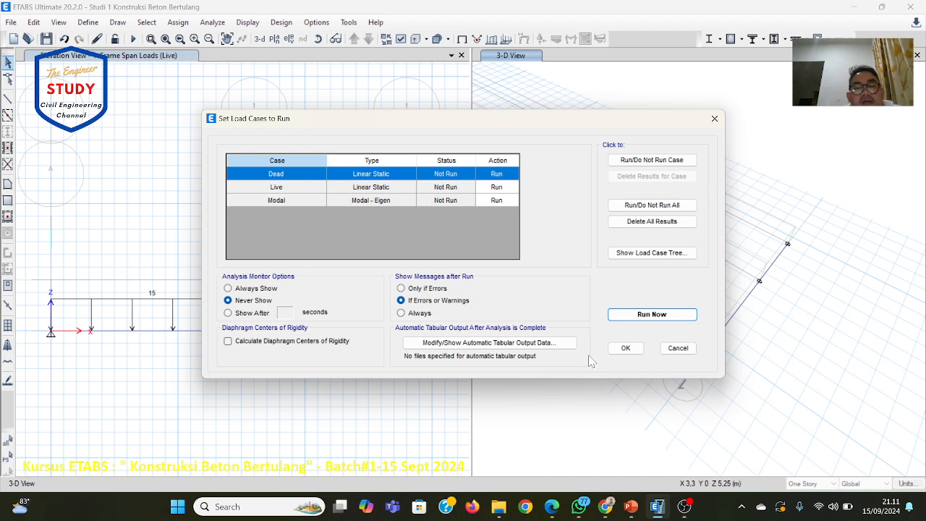
click(678, 349)
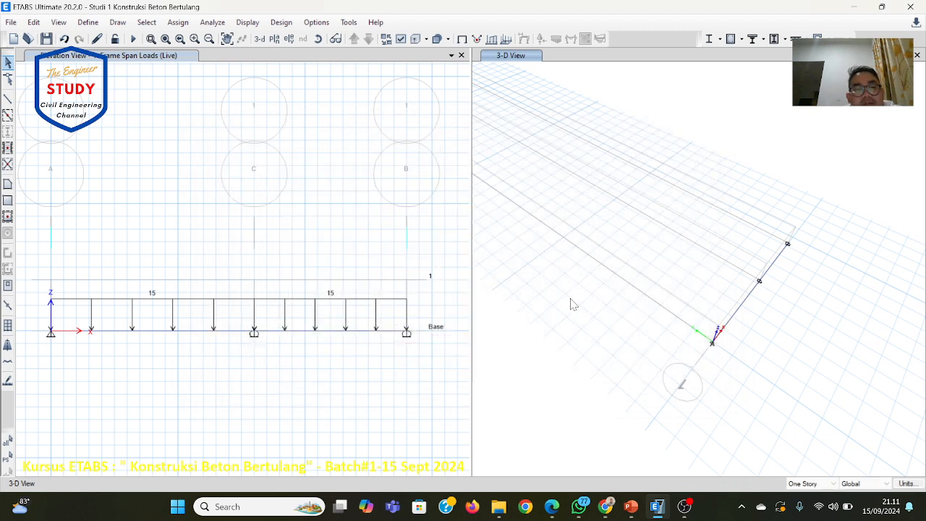
Set the Modal load case to Do Not Run and run the analysis for the Dead and Live cases.
click(211, 24)
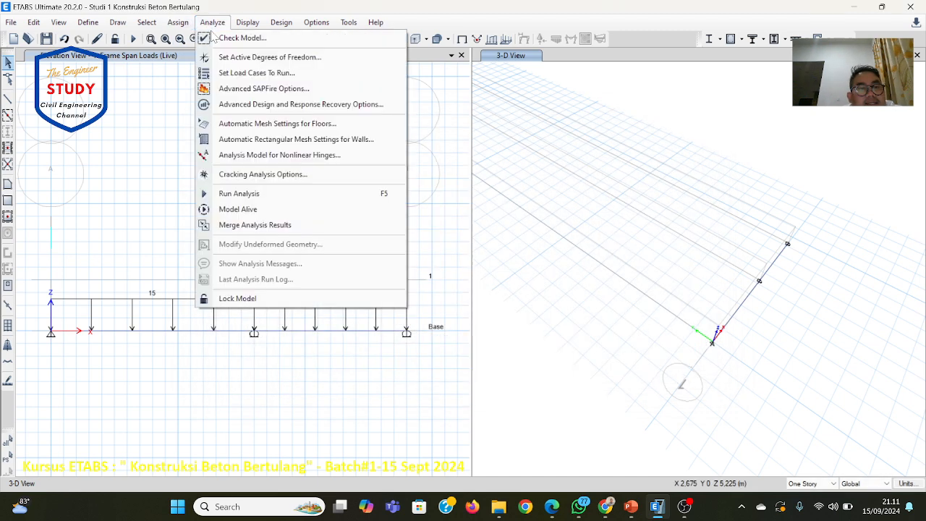
click(220, 73)
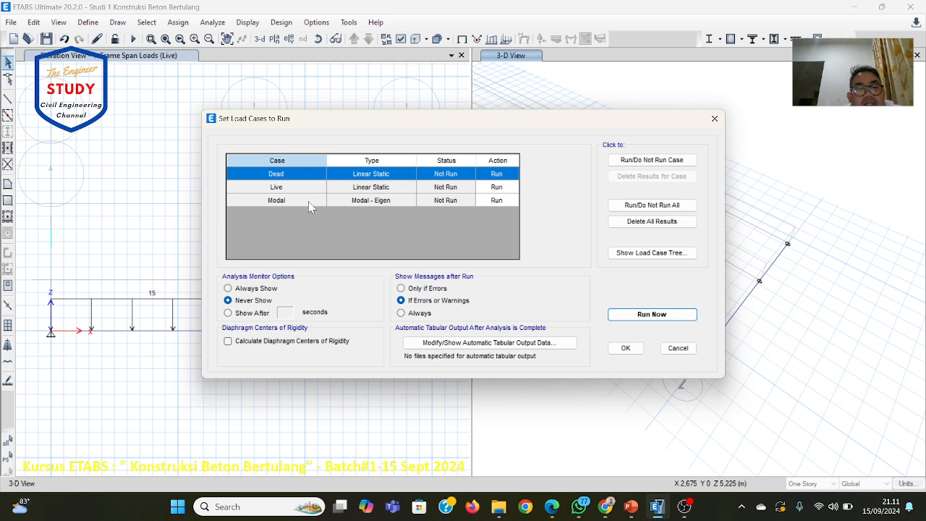
click(309, 201)
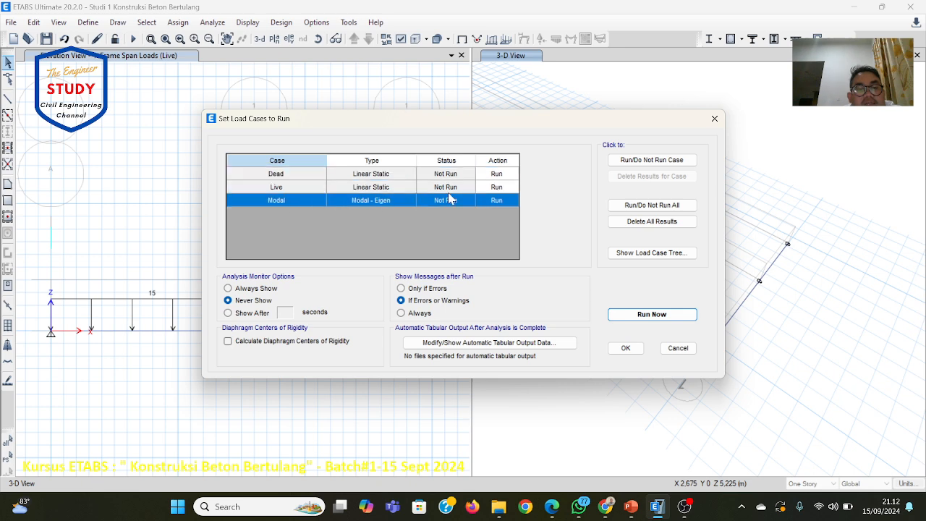
click(636, 162)
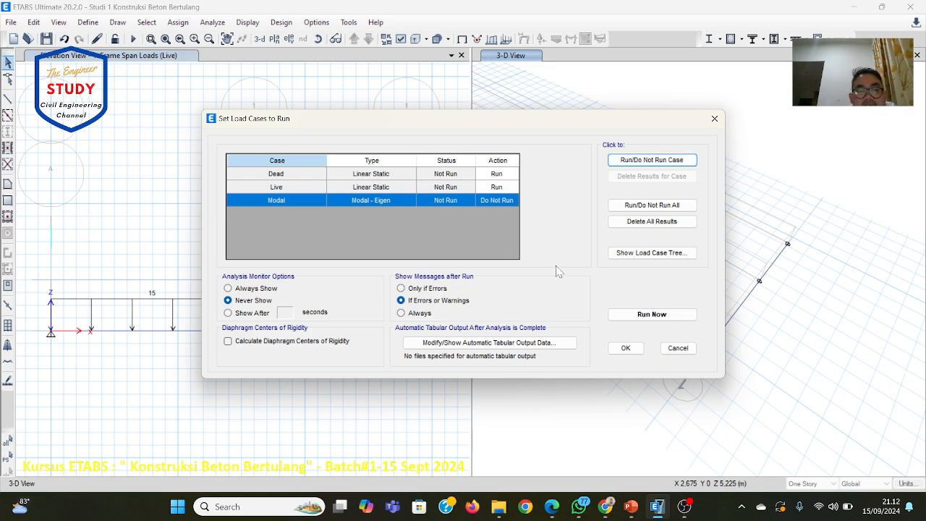
click(640, 315)
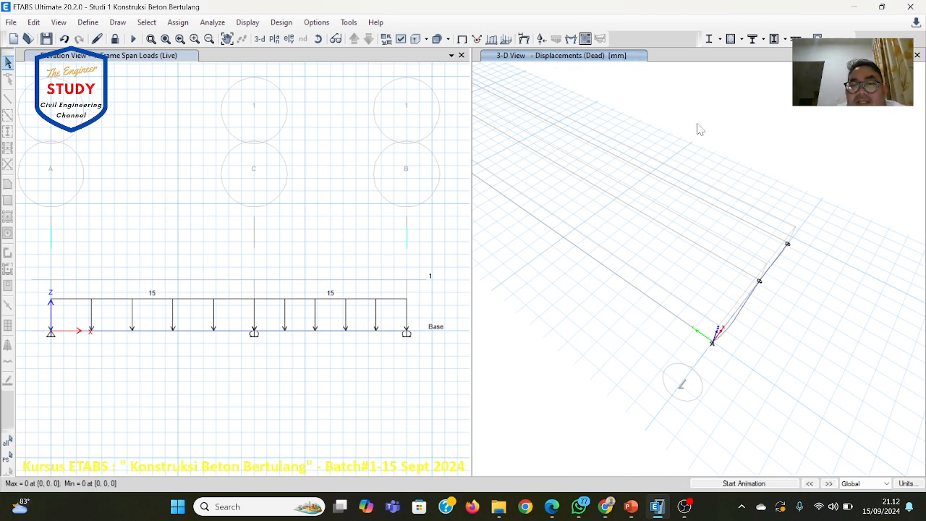
Show the Dead displacements in elevation 1 instead of the 3-D view and animate the beam's deformed shape.
click(288, 40)
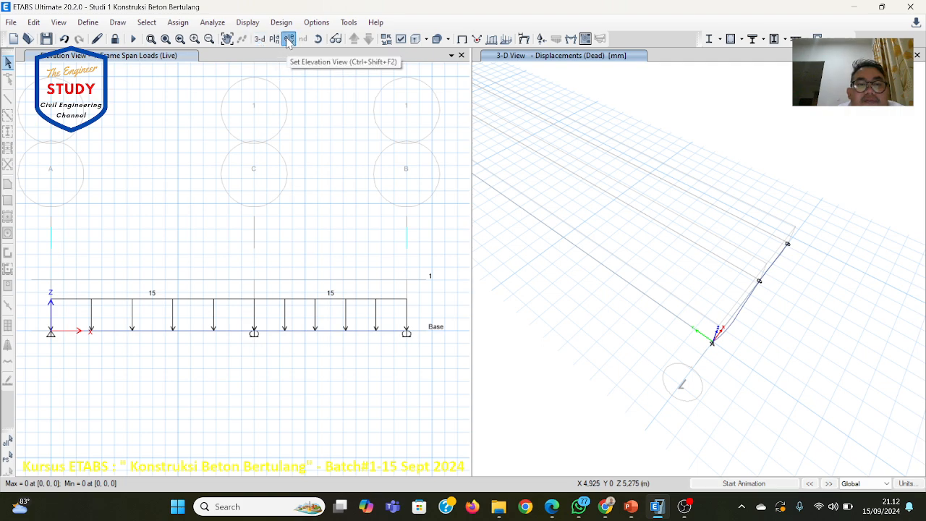
click(287, 168)
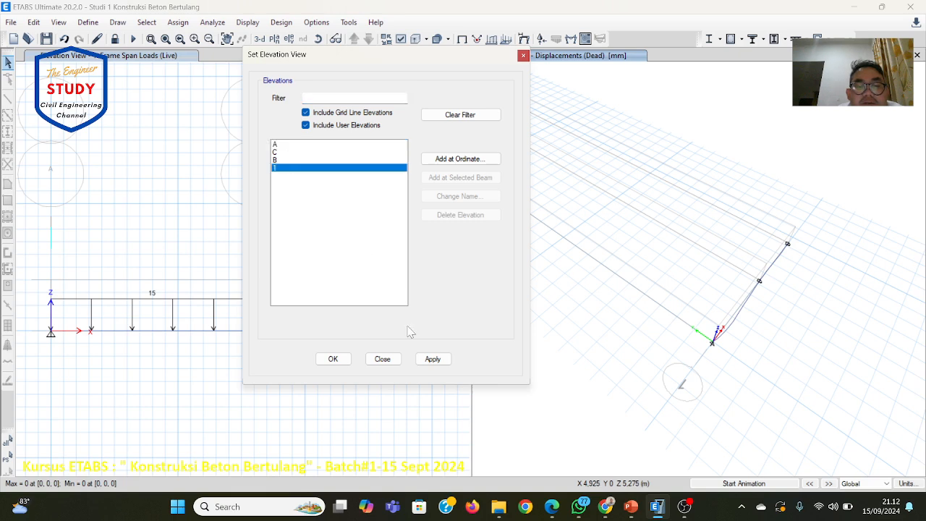
click(431, 360)
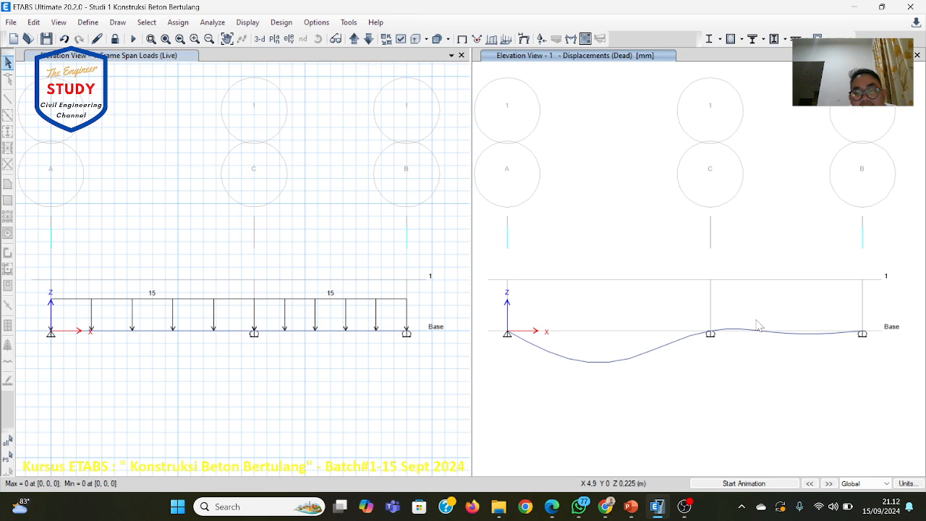
click(752, 485)
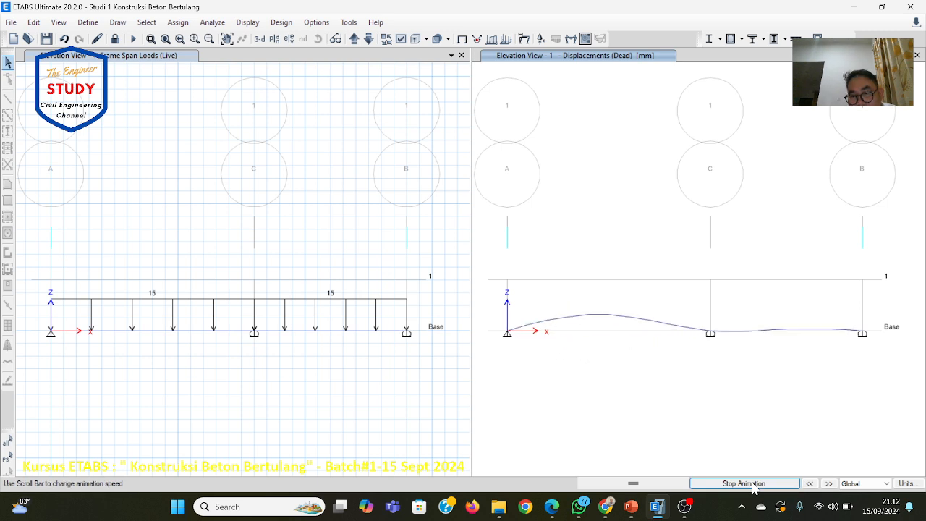
Stop the deformed-shape animation and consult the PowerPoint slides on displaying support reactions and internal force diagrams, returning to ETABS.
click(752, 484)
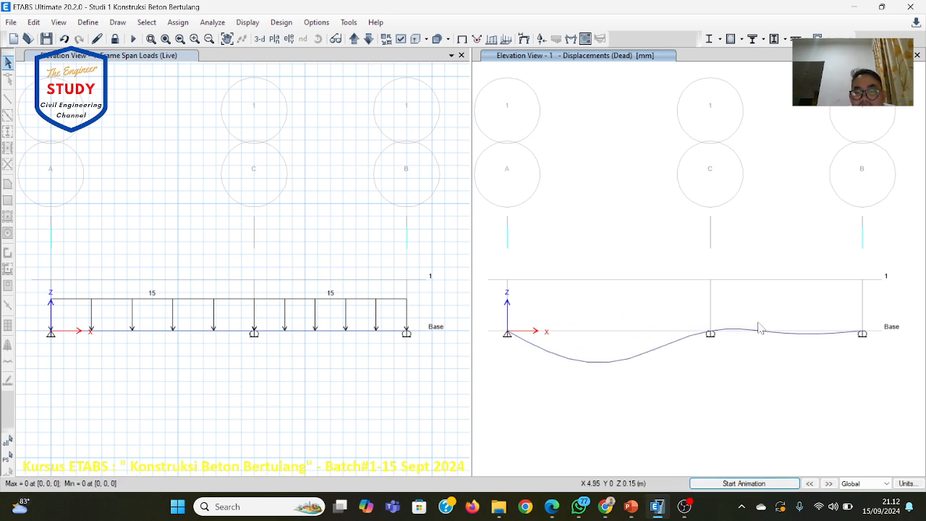
click(630, 506)
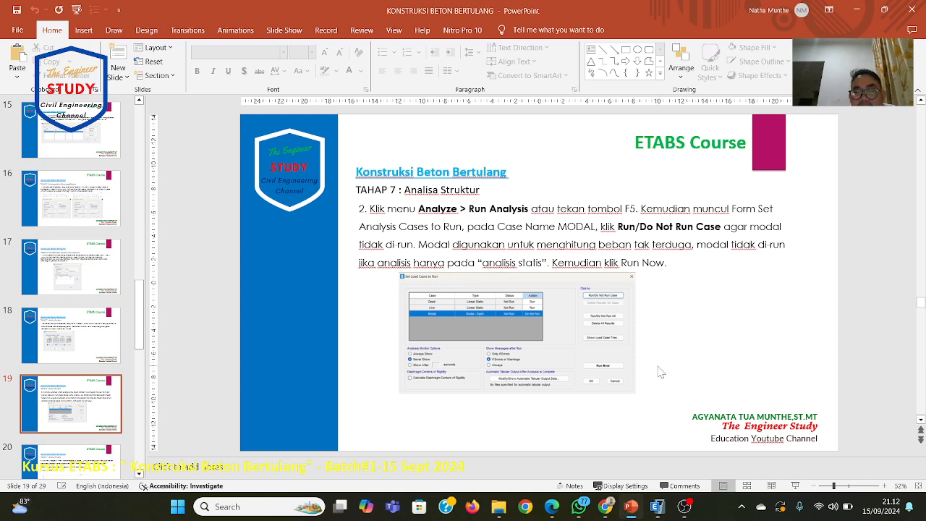
scroll(661, 372, down, 1)
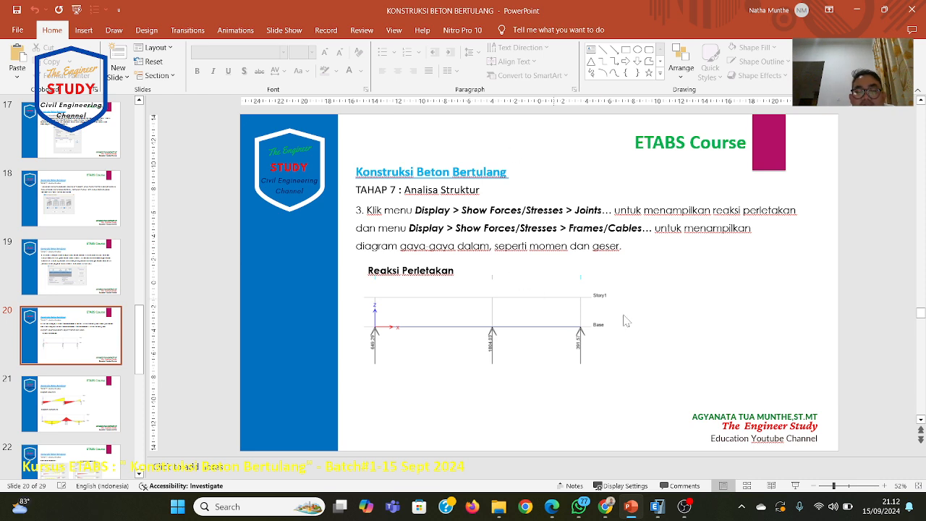
scroll(646, 373, down, 1)
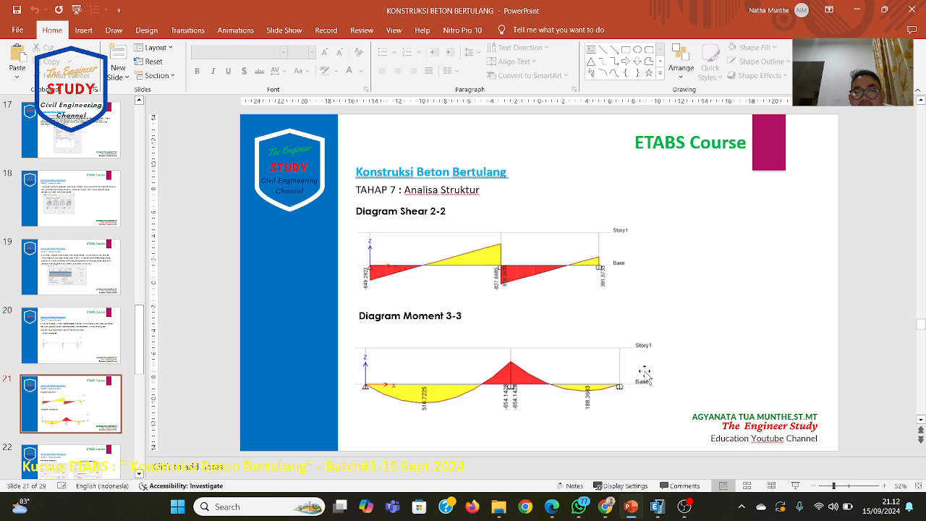
scroll(644, 373, up, 1)
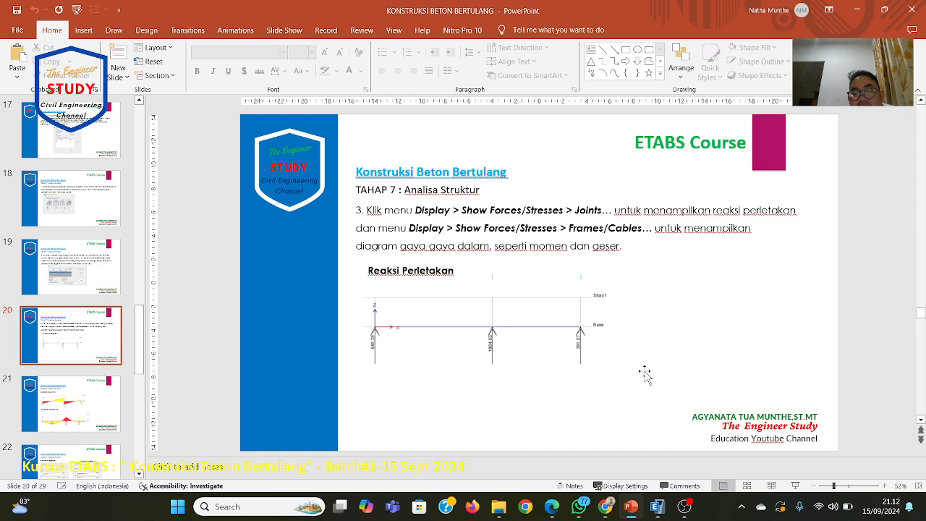
click(657, 506)
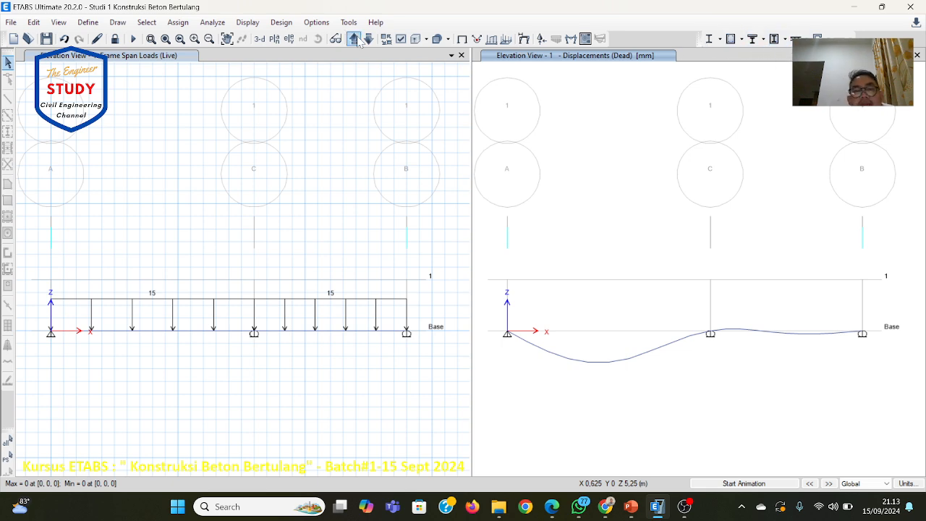
Display the Fz support reactions for the Dead load case as arrows in elevation 1.
click(255, 24)
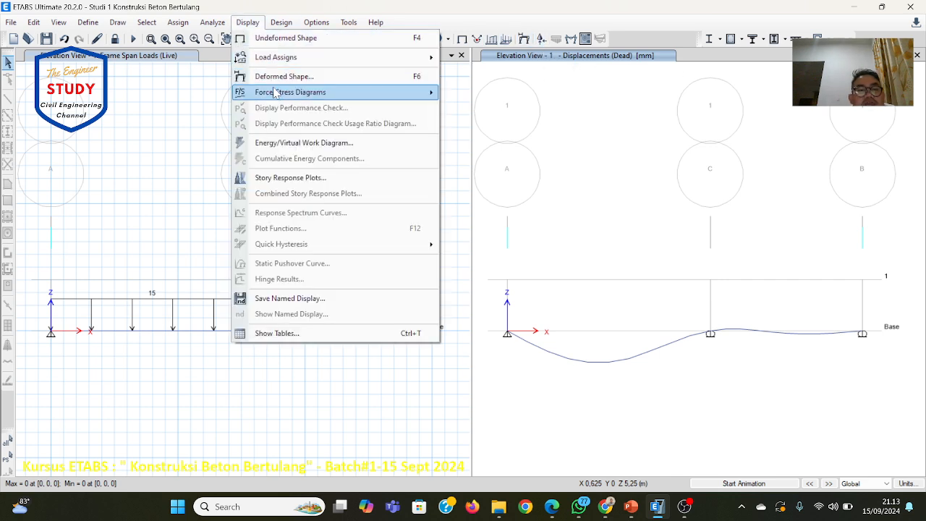
mouse_move(275, 92)
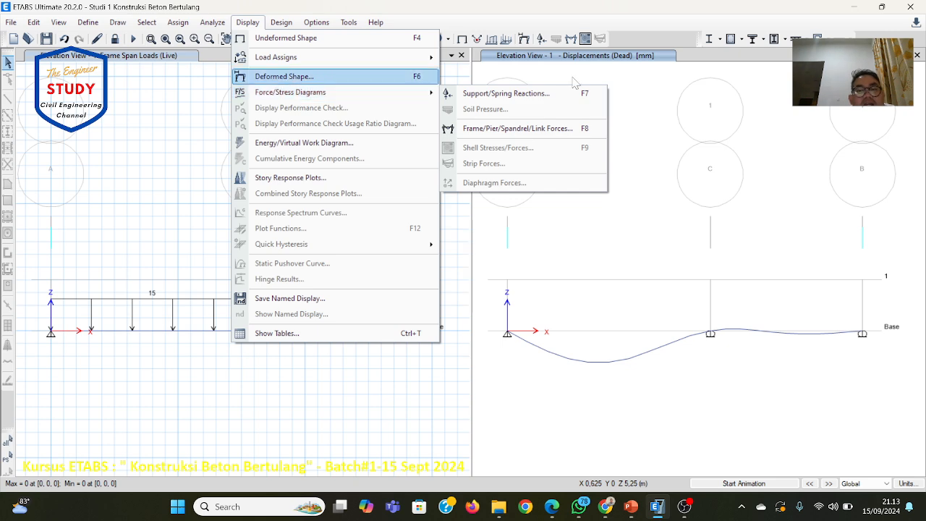
click(632, 84)
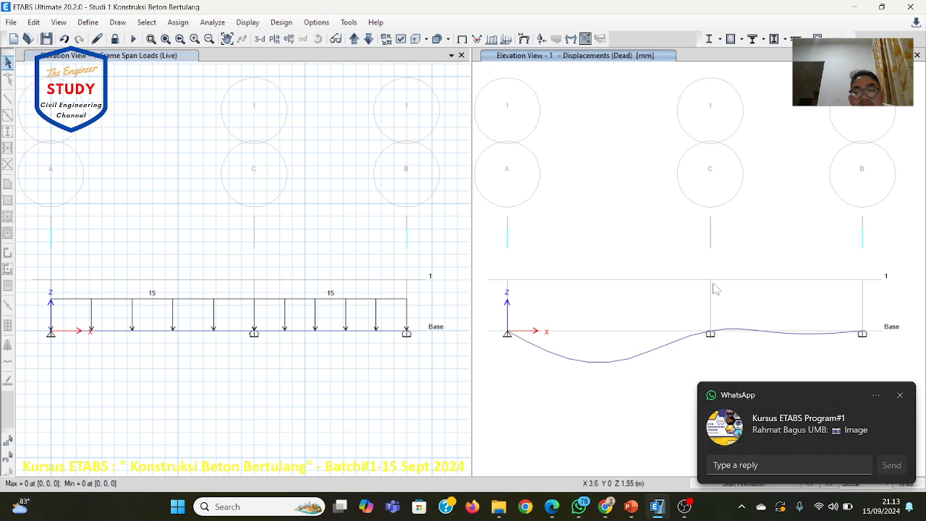
click(900, 396)
click(264, 26)
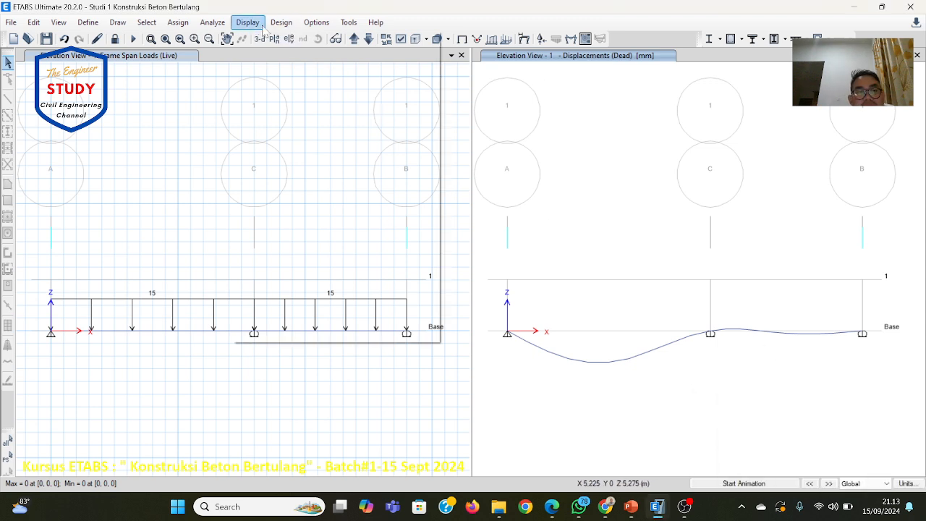
mouse_move(268, 92)
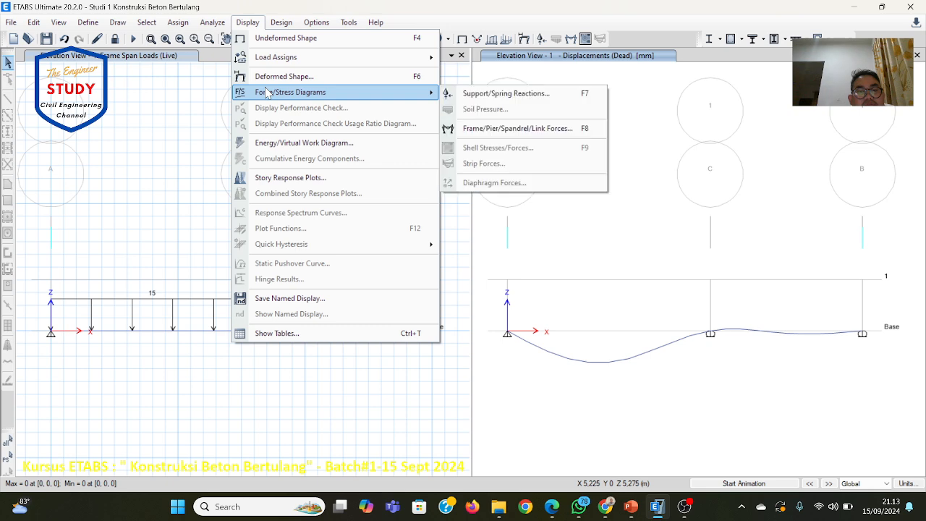
click(535, 101)
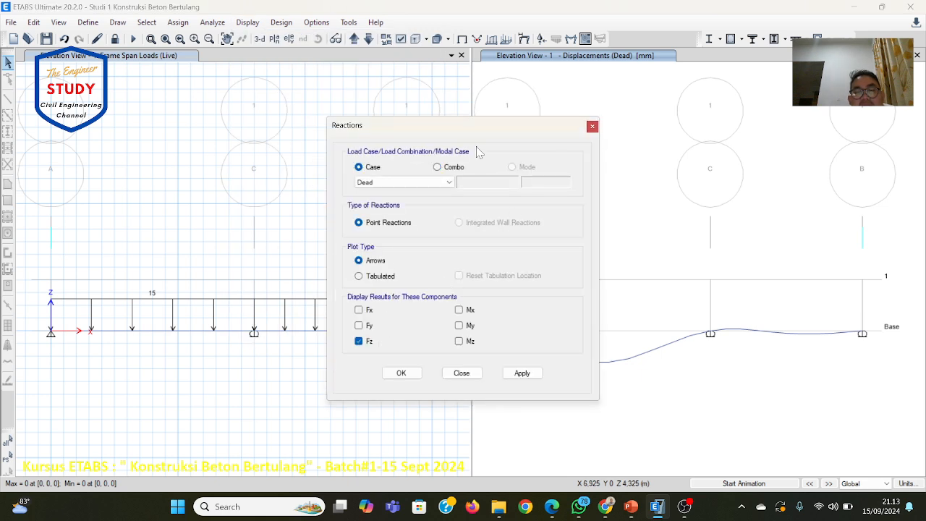
drag(489, 129, 347, 101)
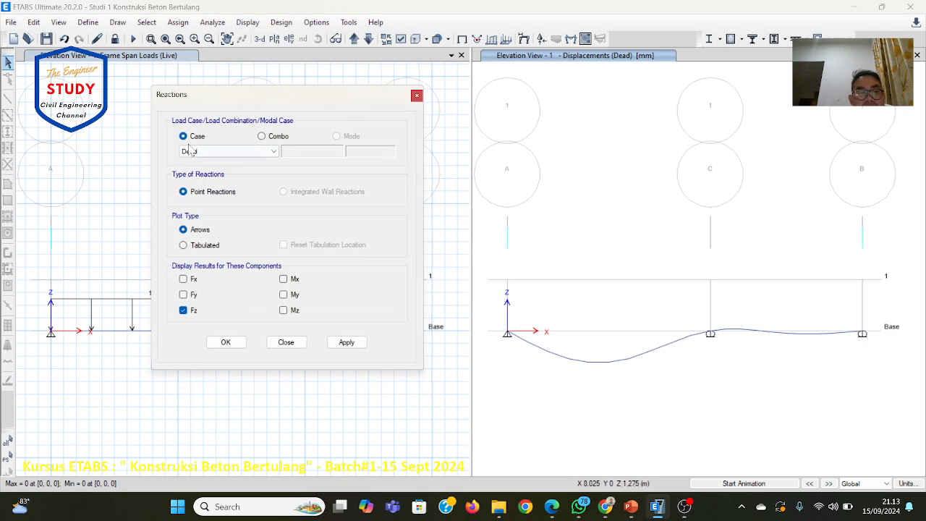
click(239, 347)
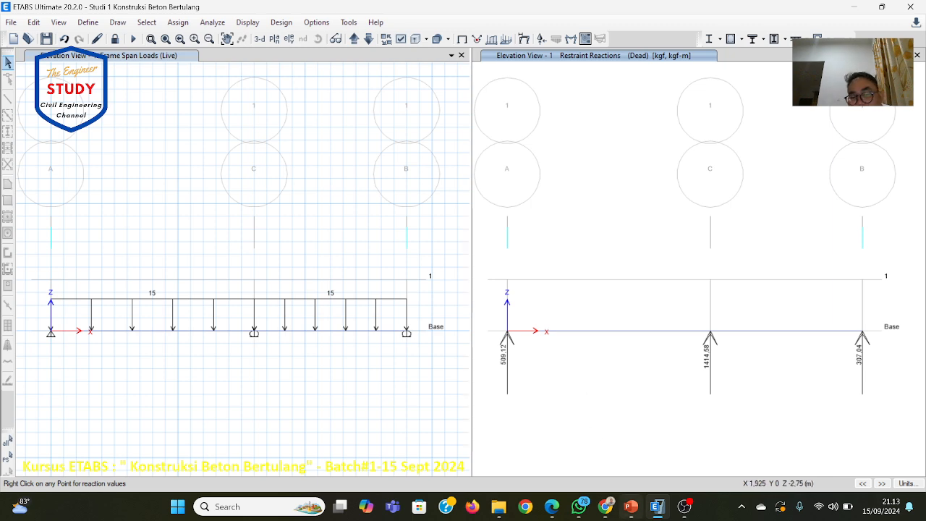
Switch the support reactions shown in elevation 1 to the Live load case.
mouse_move(633, 515)
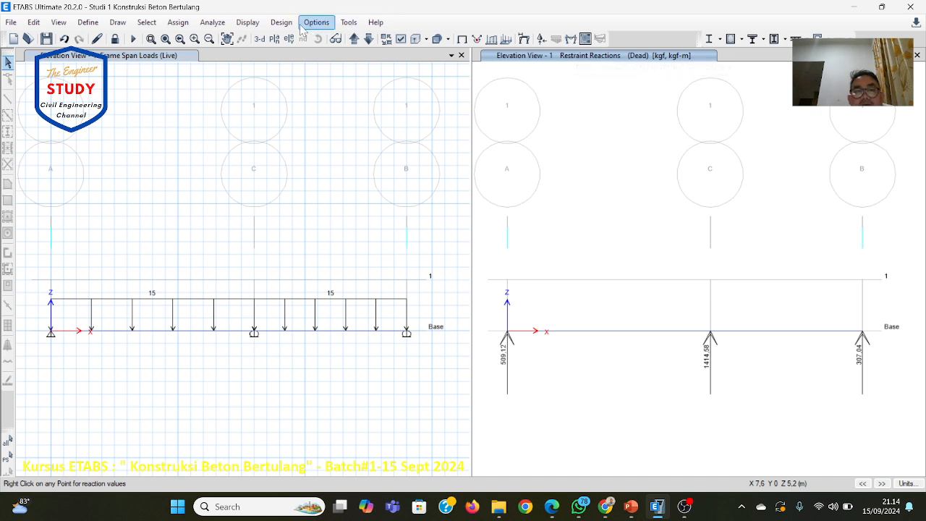
click(248, 22)
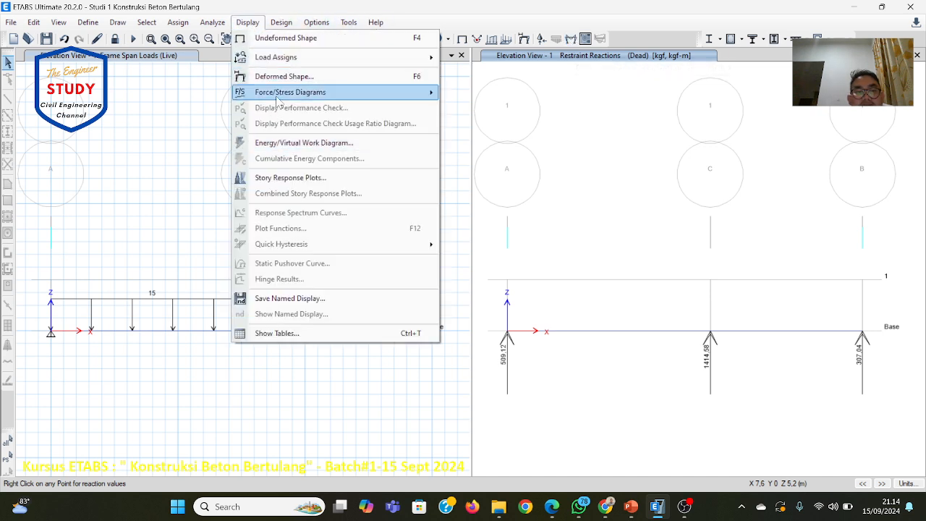
mouse_move(362, 94)
click(504, 94)
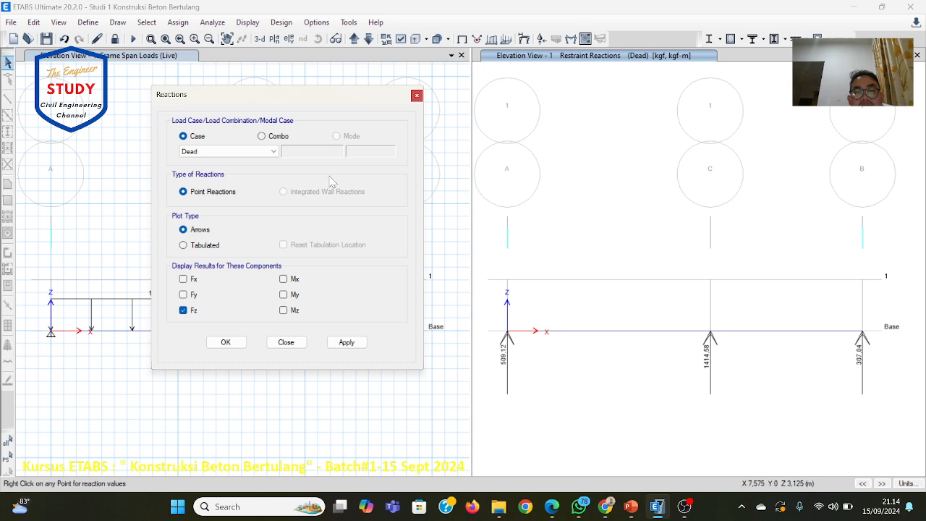
click(264, 152)
click(259, 170)
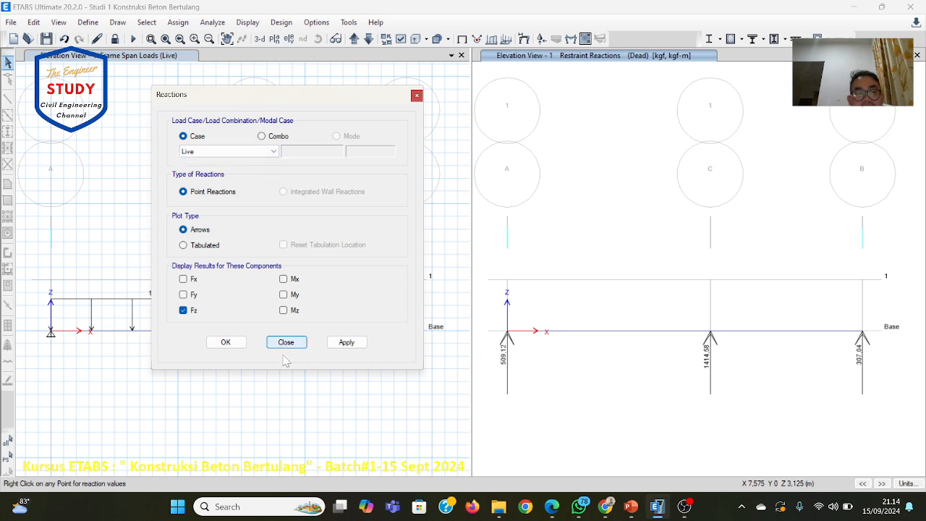
click(225, 341)
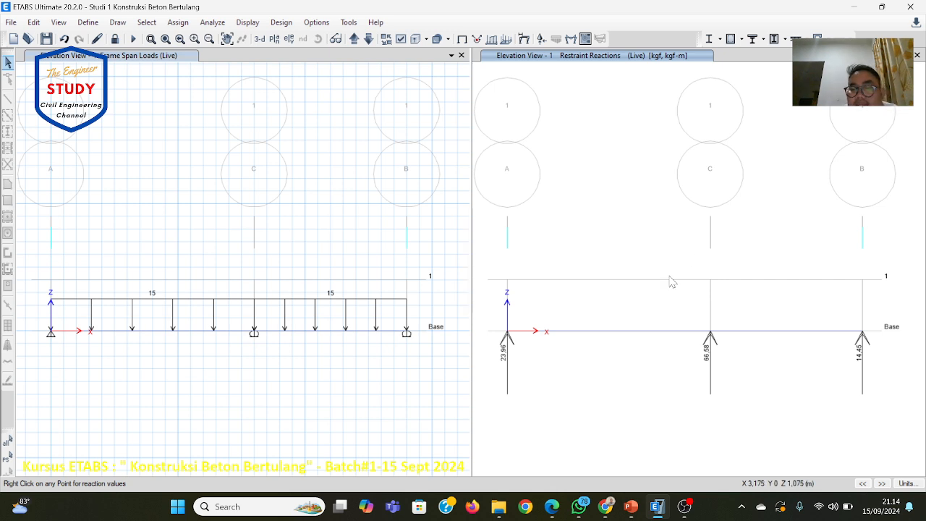
Check the Reaksi Perletakan and the Shear 2-2 and Moment 3-3 diagram slides in PowerPoint and return to ETABS.
click(627, 509)
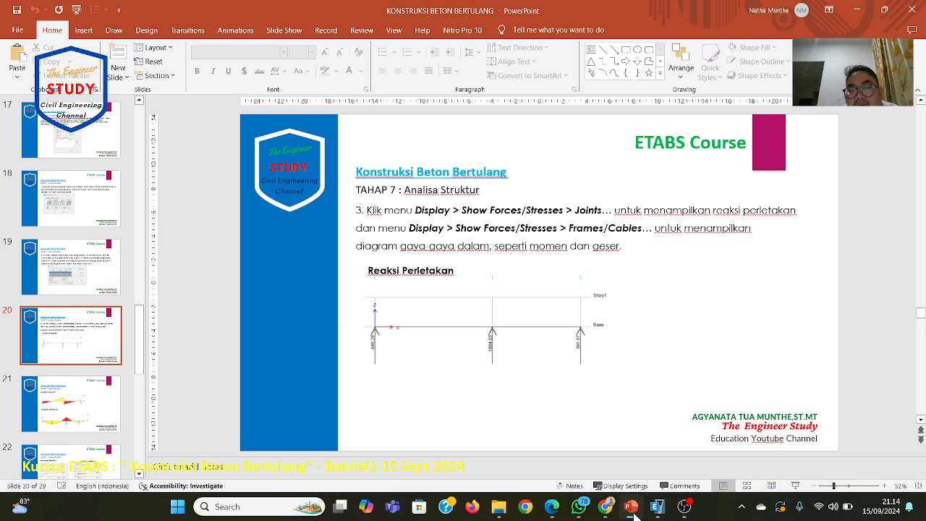
scroll(595, 401, down, 1)
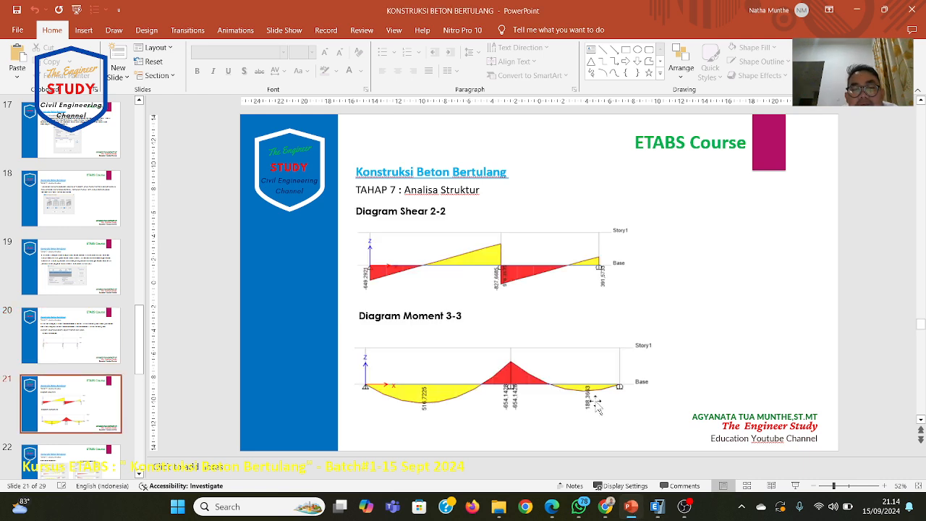
scroll(596, 401, up, 1)
click(657, 508)
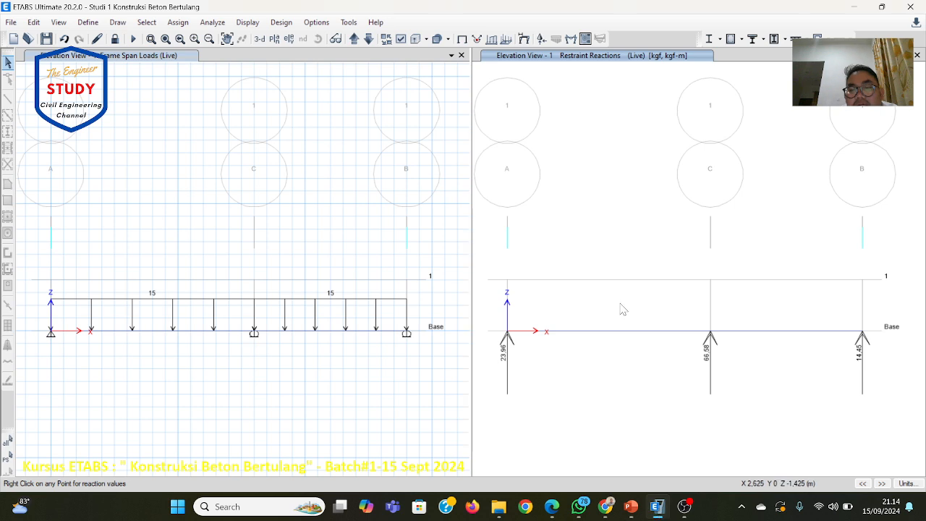
Display the Fz support reactions for the load combination COMB 1 in elevation 1.
click(280, 22)
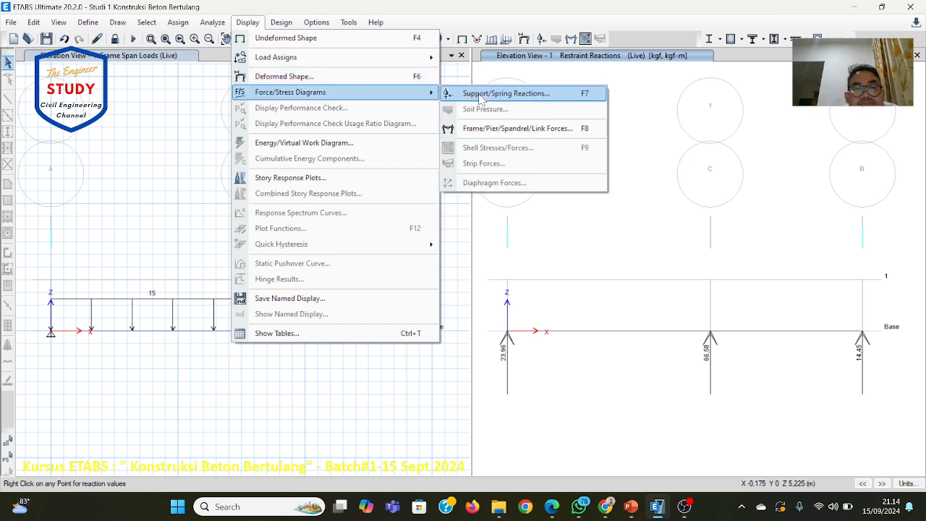
click(480, 94)
click(273, 136)
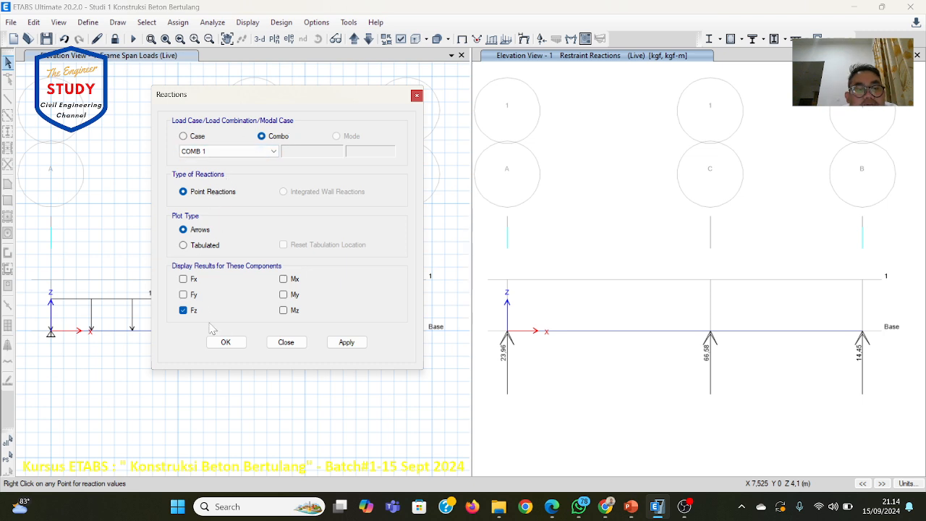
click(226, 344)
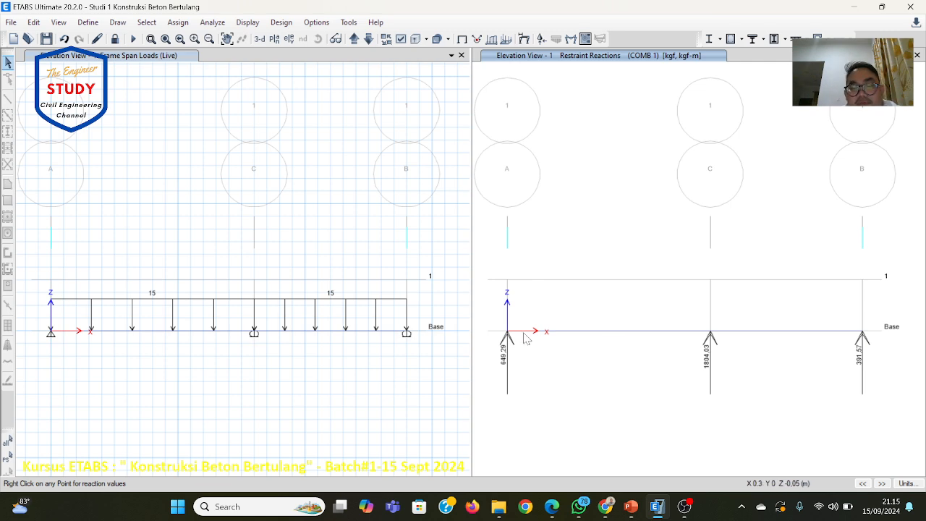
Unlock the model again and accept the deletion of the Dead and Live analysis results.
mouse_move(596, 499)
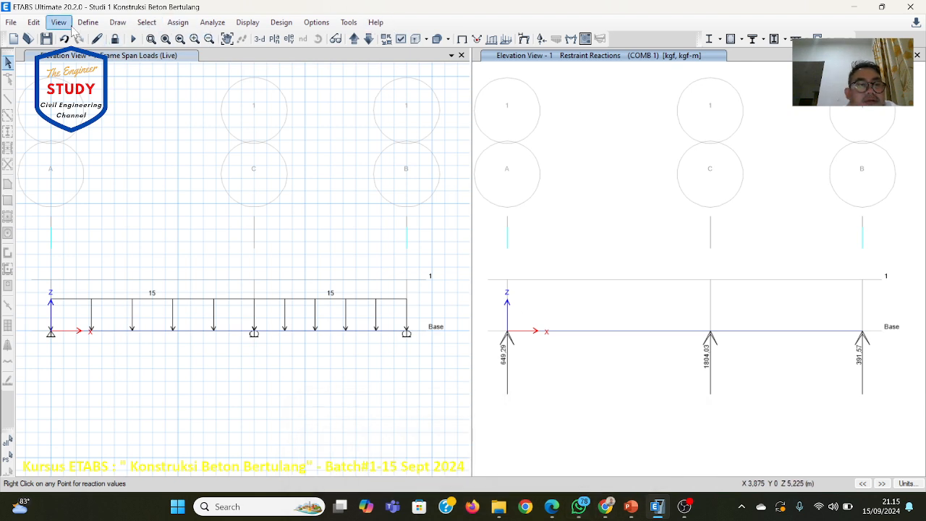
click(114, 38)
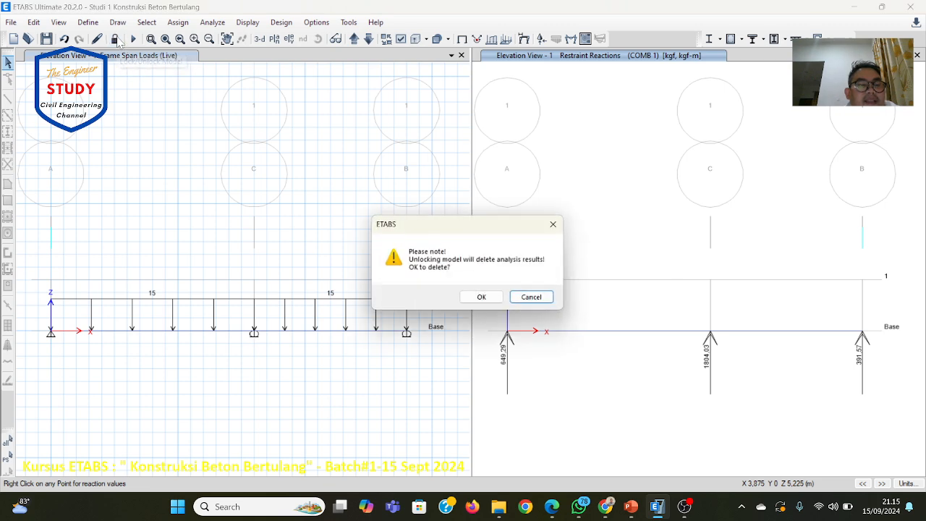
click(482, 297)
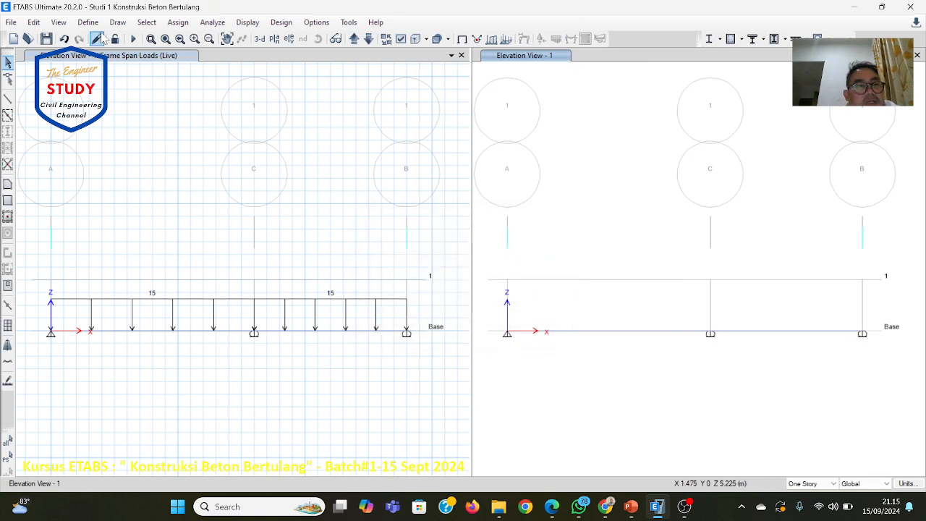
Review the load names and scale factors defined in the load combination COMB 1 and accept them as they are.
click(87, 21)
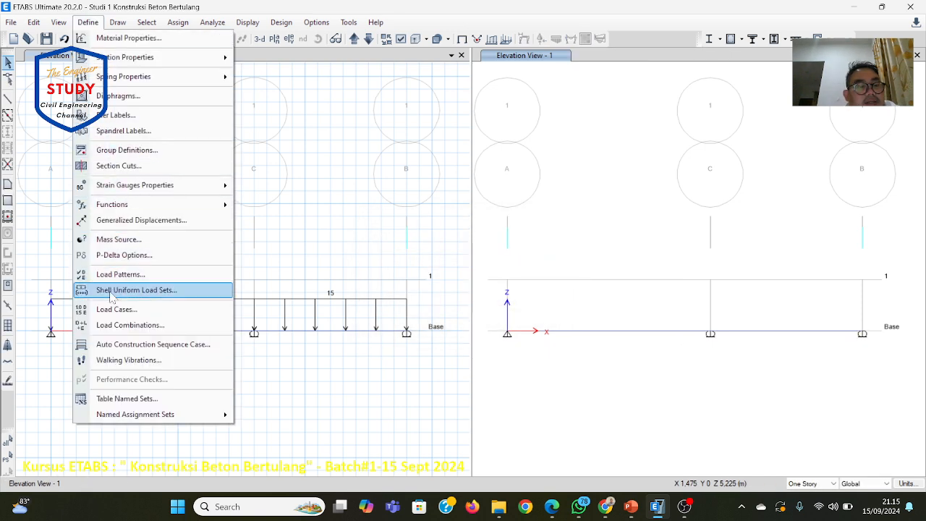
click(108, 325)
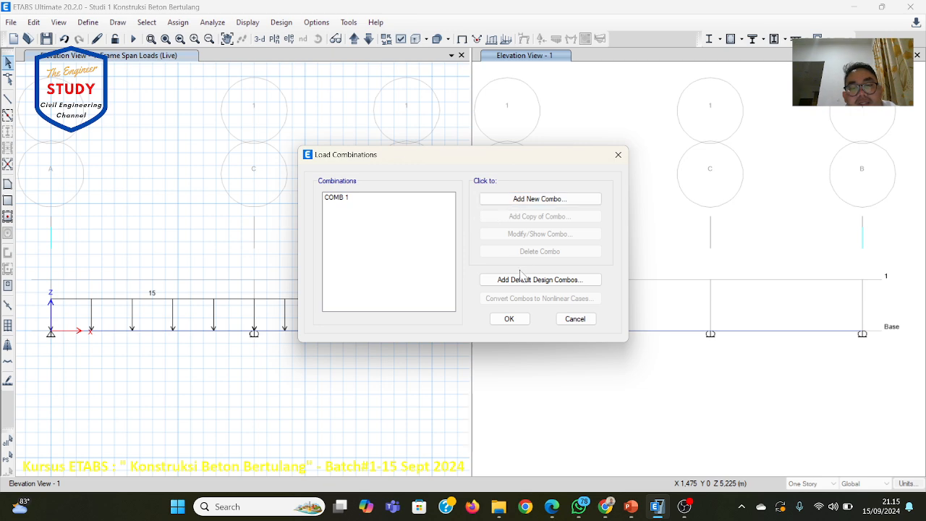
click(346, 198)
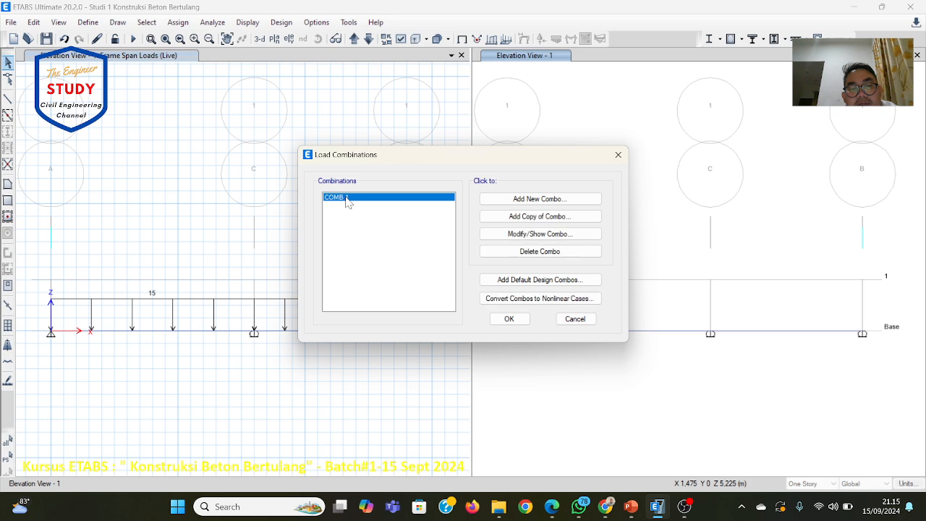
click(534, 235)
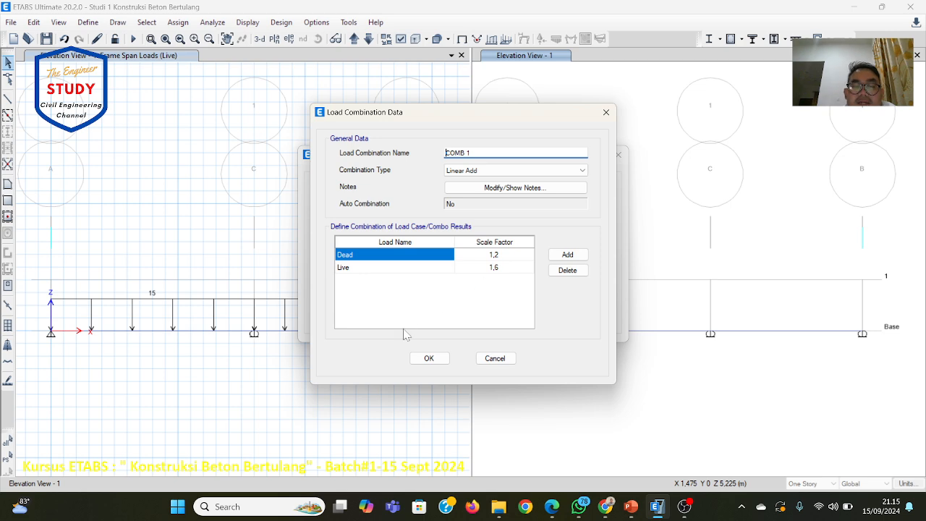
click(427, 358)
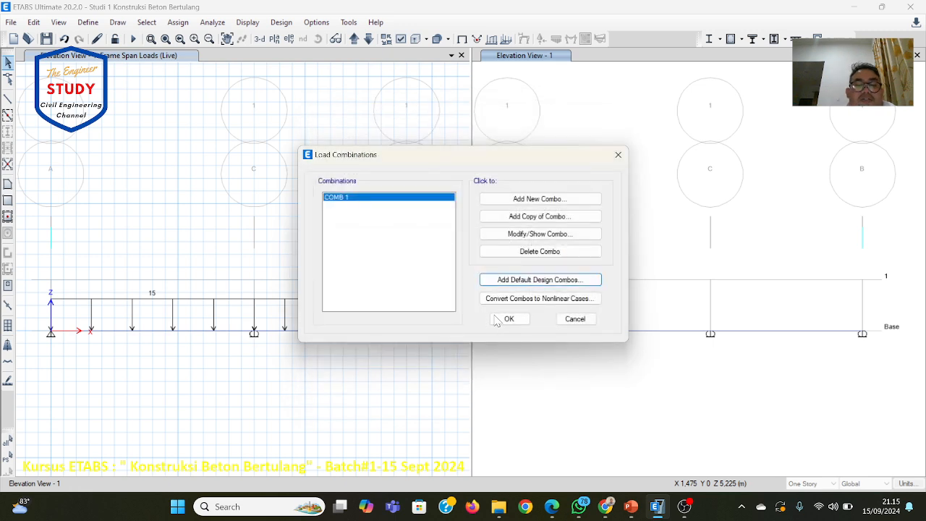
click(509, 319)
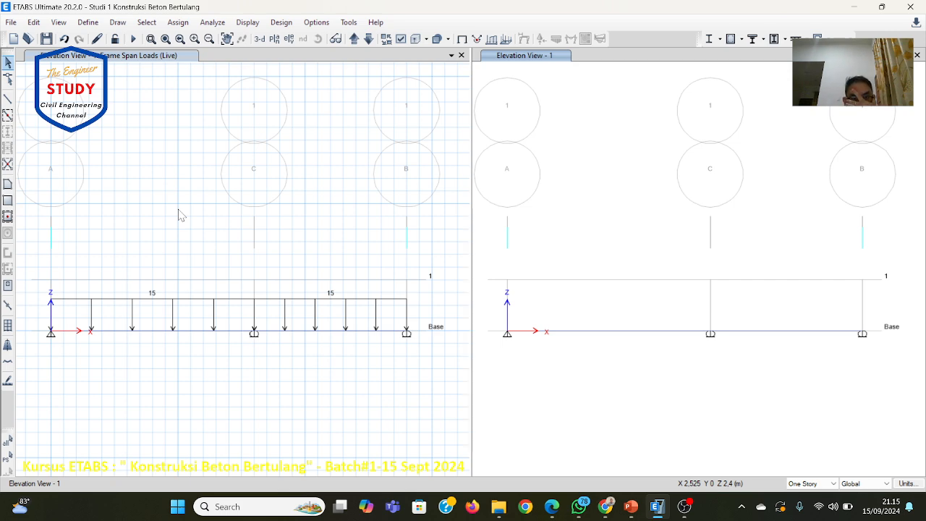
Display the frame span loads of the Dead load pattern in elevation 1, with joint loads and loading values included.
click(251, 127)
click(248, 22)
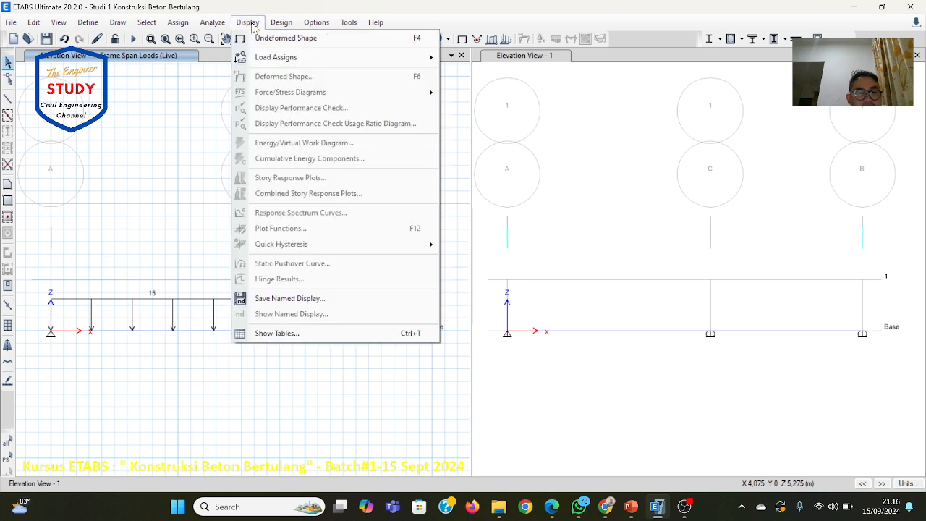
mouse_move(279, 57)
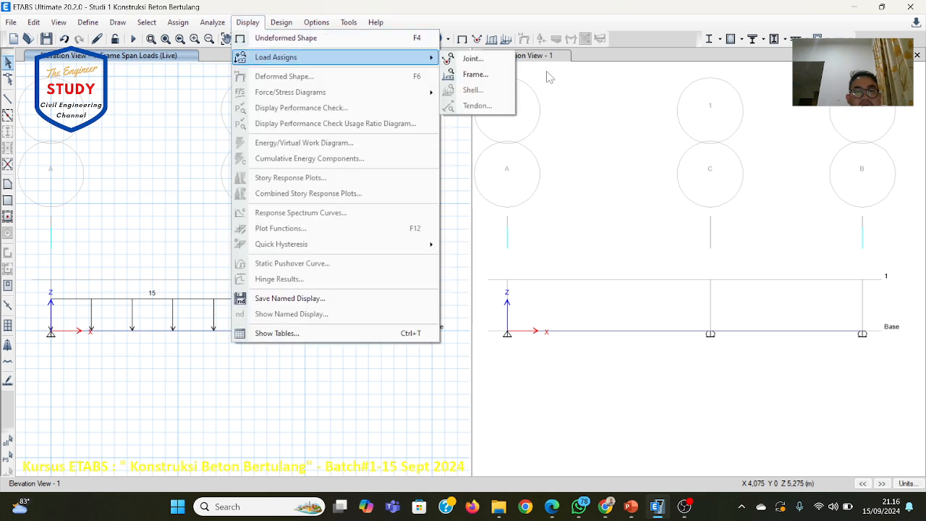
click(479, 78)
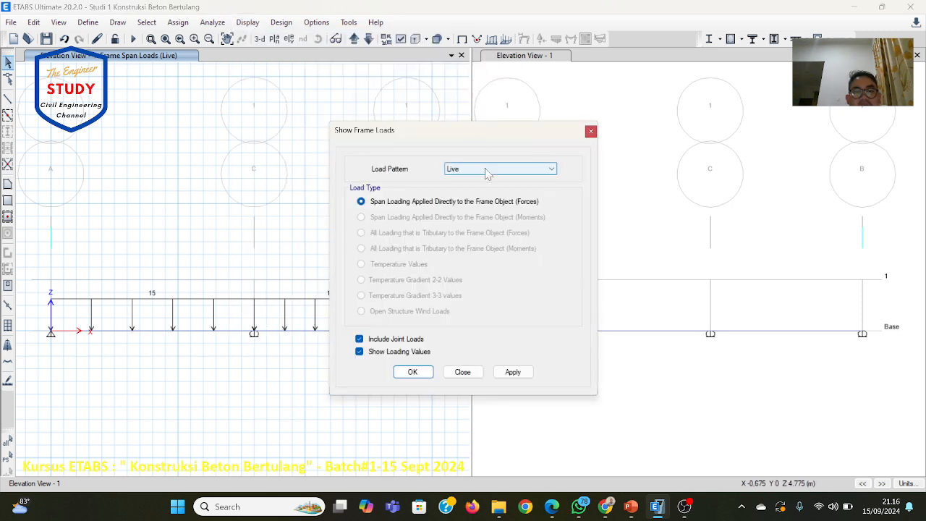
click(487, 170)
click(483, 180)
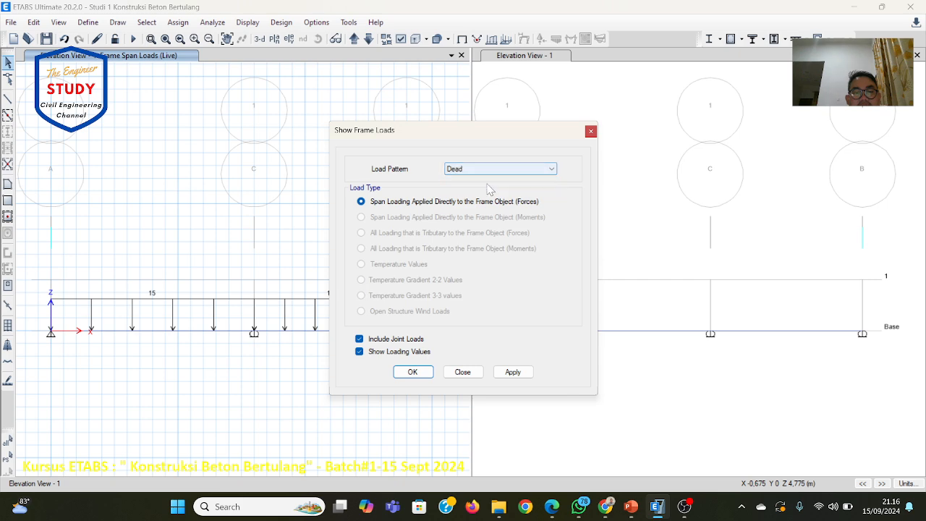
click(414, 373)
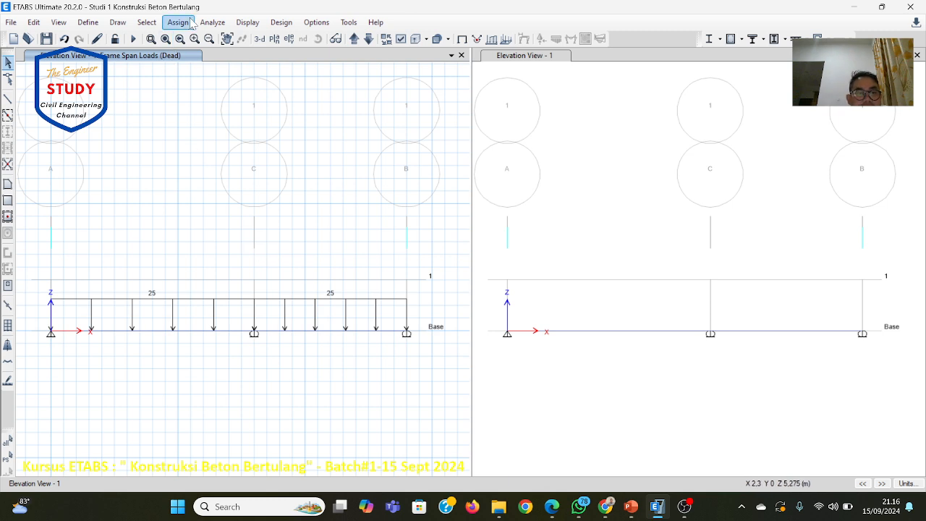
Switch the frame span load display in elevation 1 to the Live load pattern.
click(239, 19)
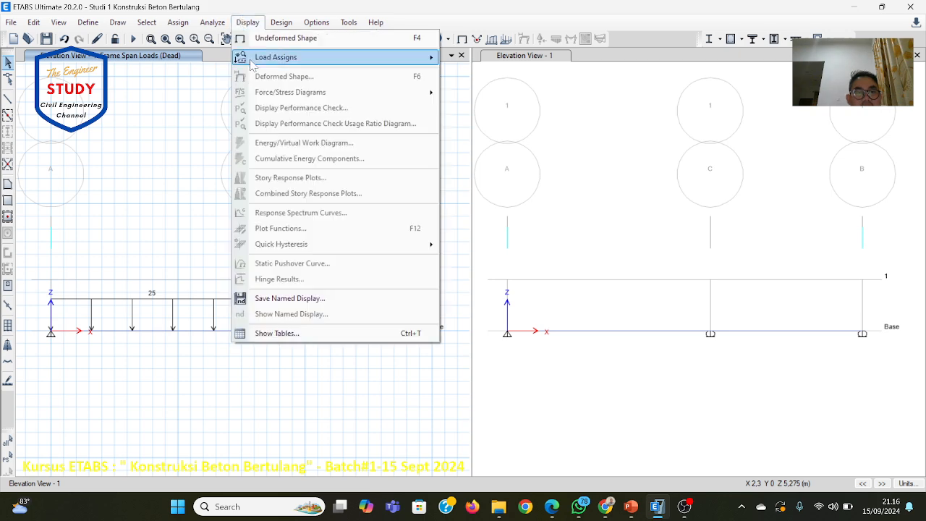
mouse_move(253, 59)
click(463, 74)
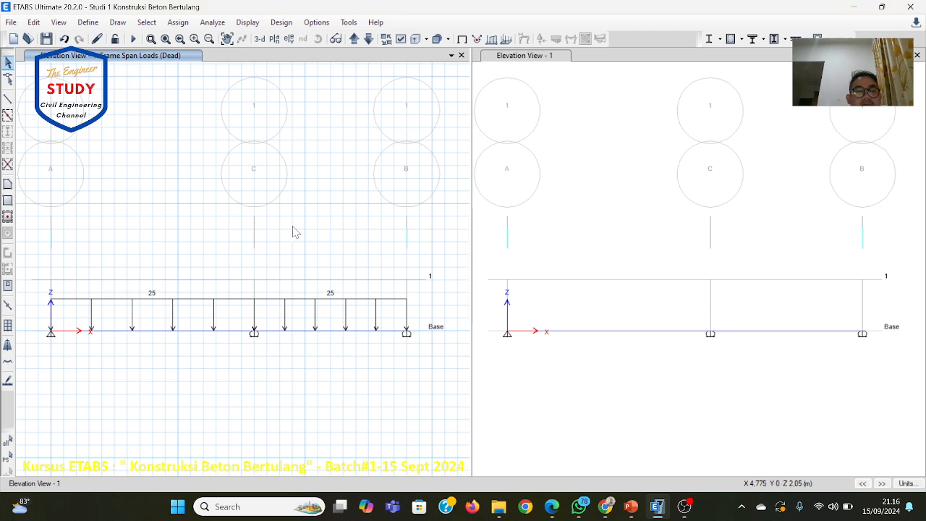
click(248, 21)
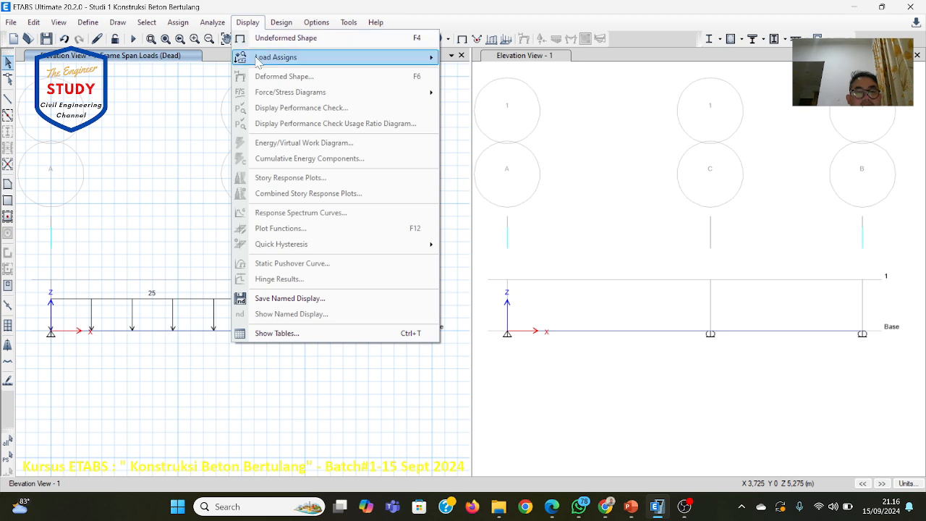
mouse_move(259, 62)
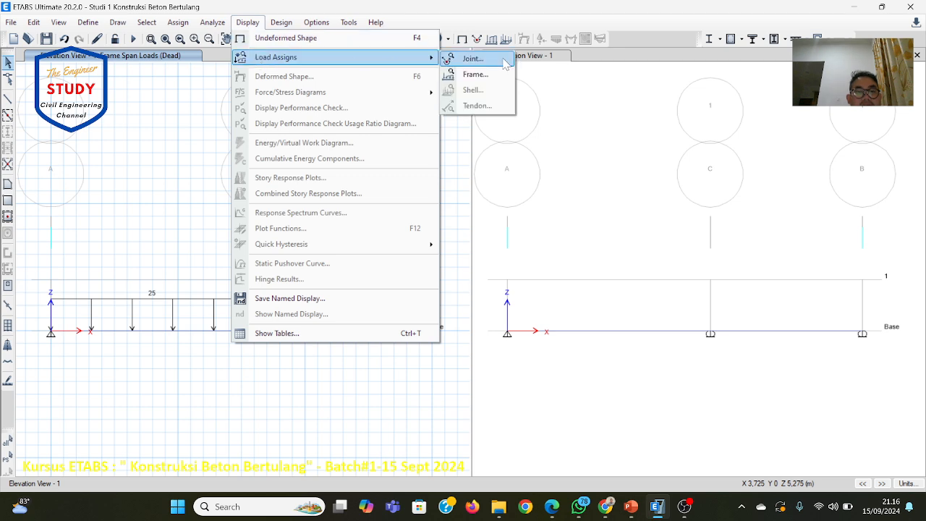
click(475, 73)
click(474, 172)
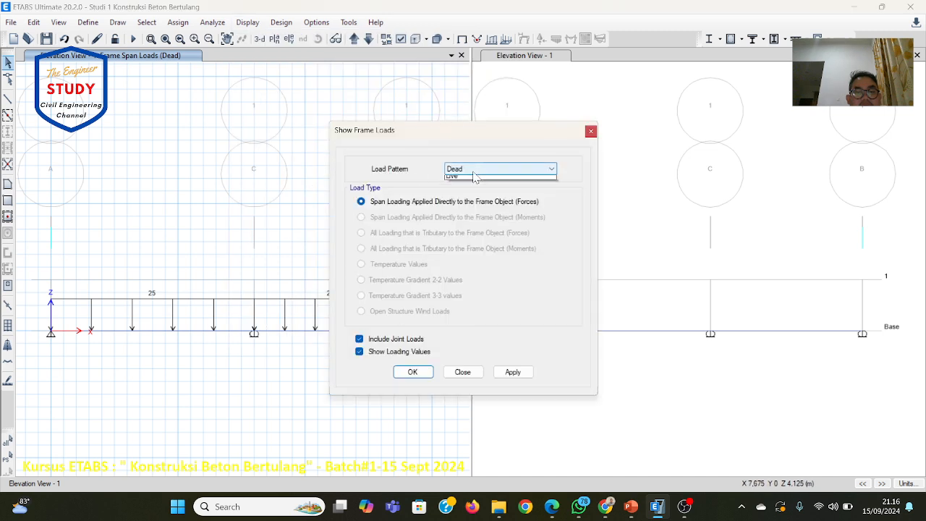
click(473, 185)
click(414, 373)
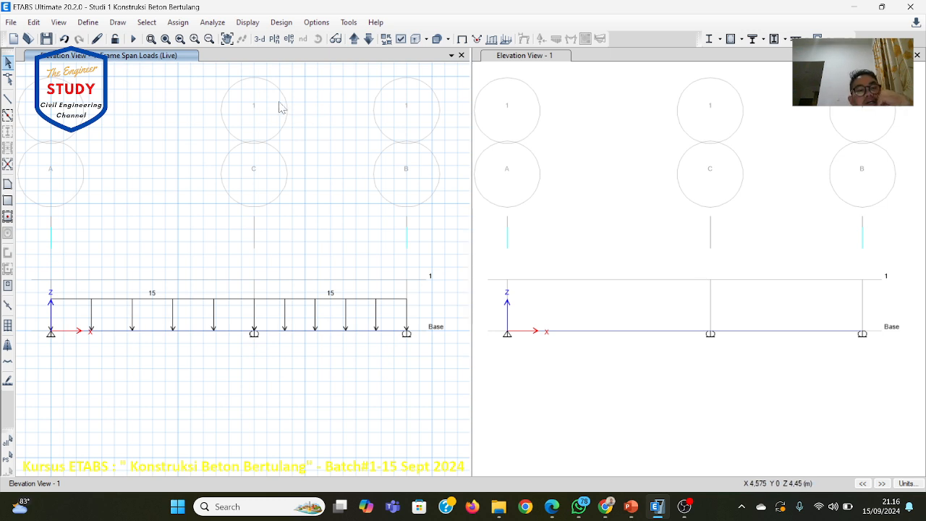
Check that the active degrees of freedom are set to XZ Plane (UX, UZ, RY) and accept them.
click(219, 25)
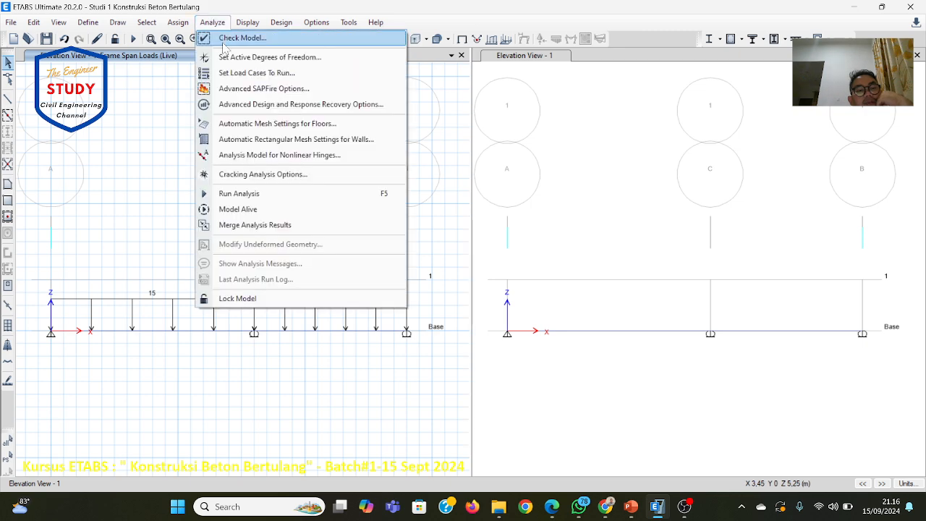
click(223, 58)
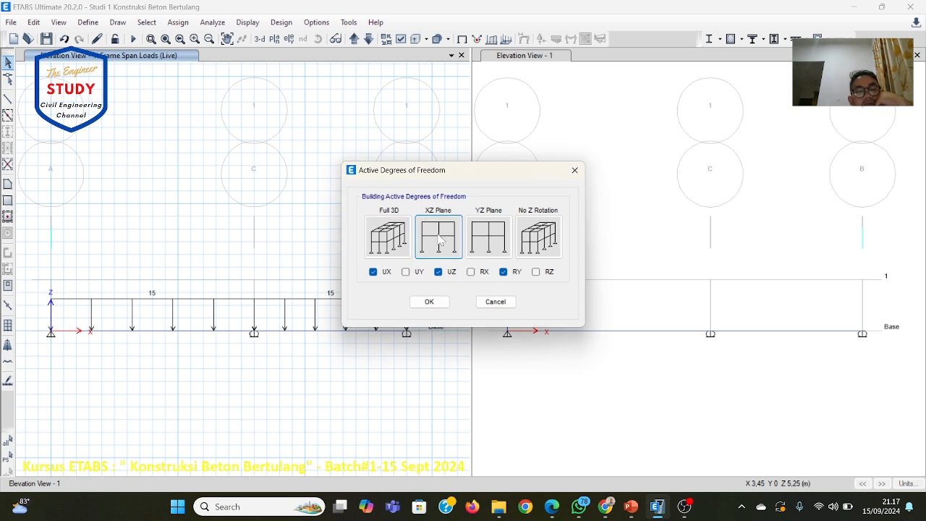
click(430, 301)
click(221, 23)
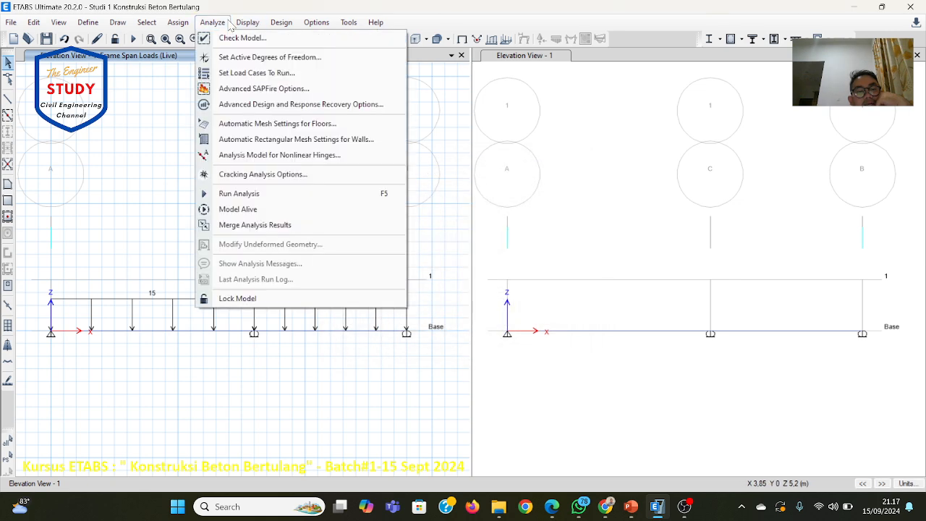
click(235, 61)
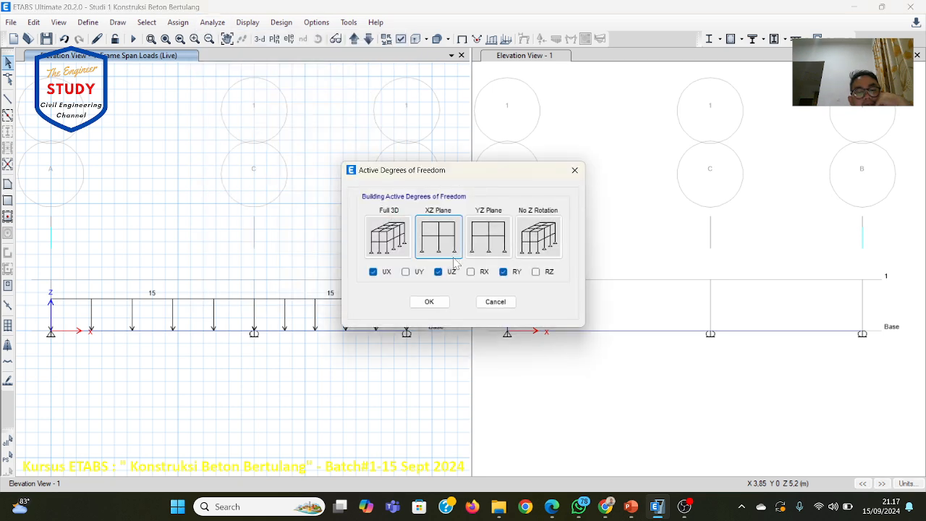
click(443, 302)
Run the analysis for the Dead and Live load cases, leaving the Modal case on Do Not Run.
click(212, 22)
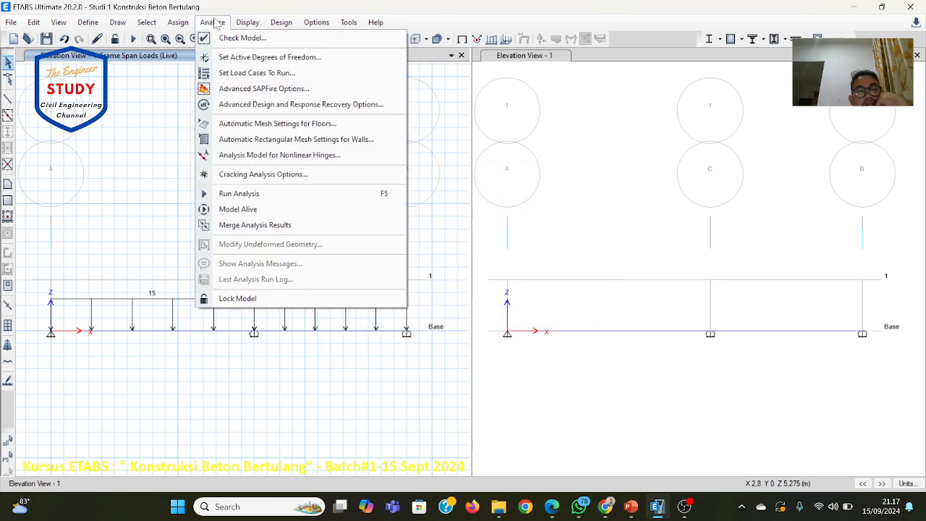
click(246, 73)
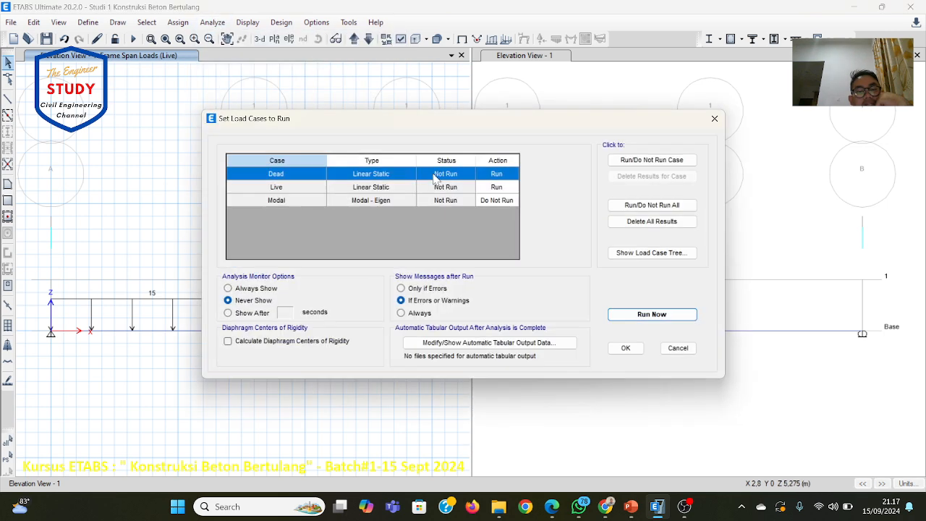
click(490, 207)
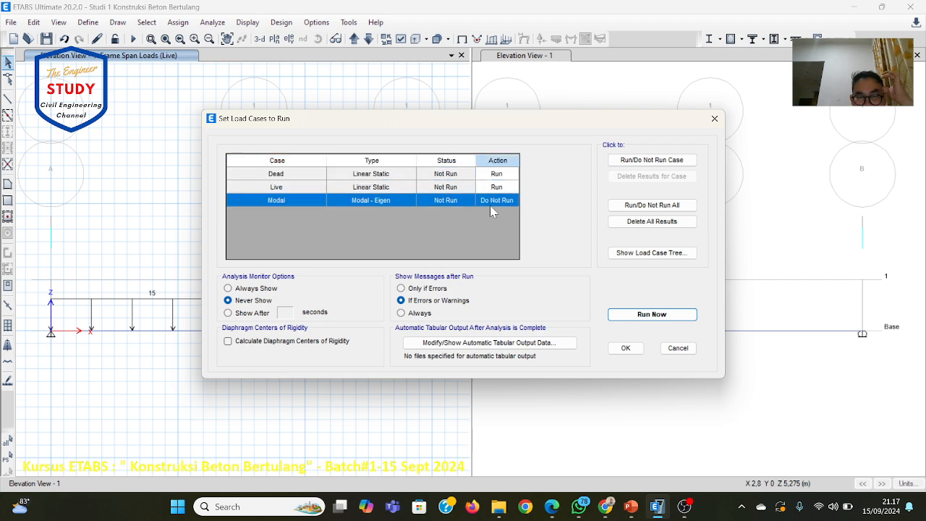
click(655, 313)
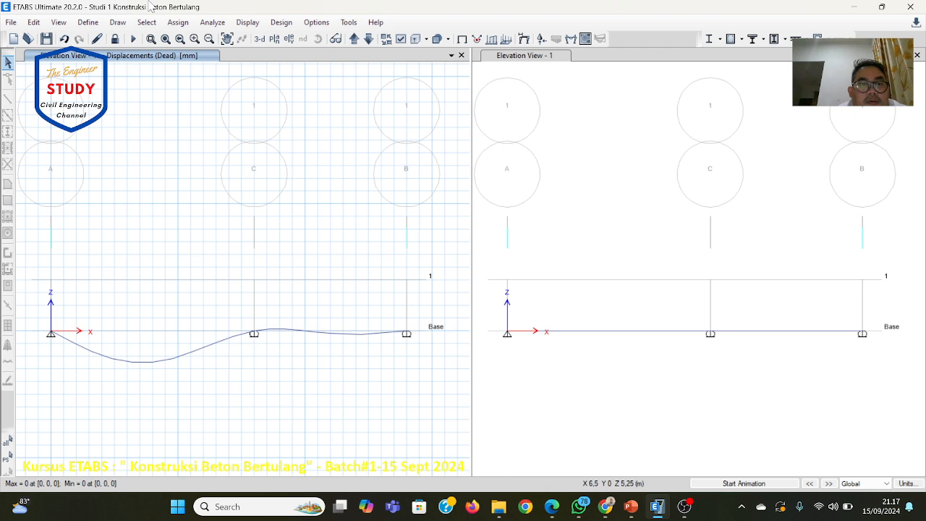
Display the Fz support reactions as arrows for the load combination COMB 1 in elevation 1.
click(248, 22)
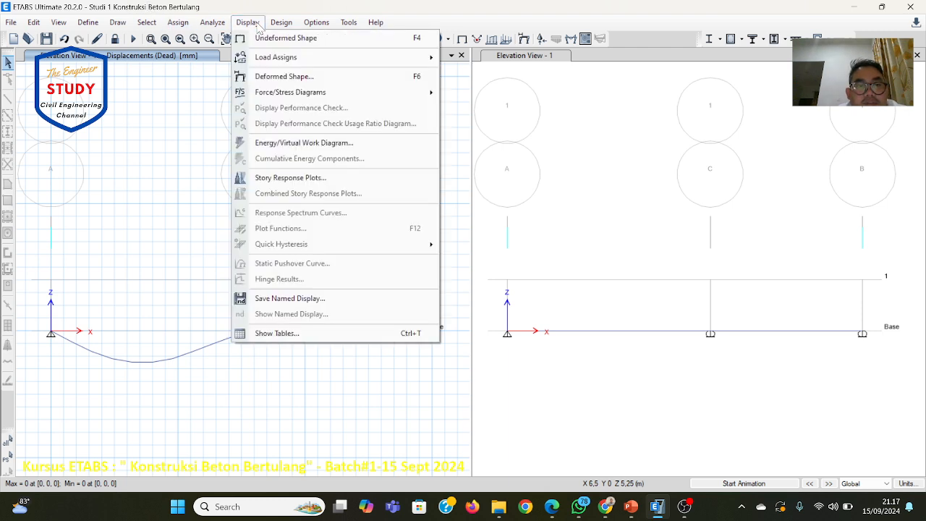
mouse_move(279, 94)
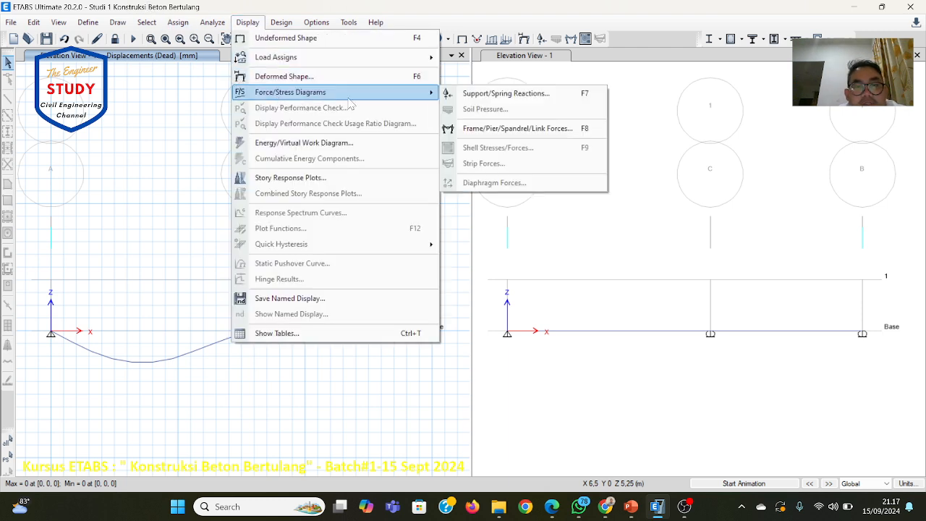
click(495, 95)
click(273, 139)
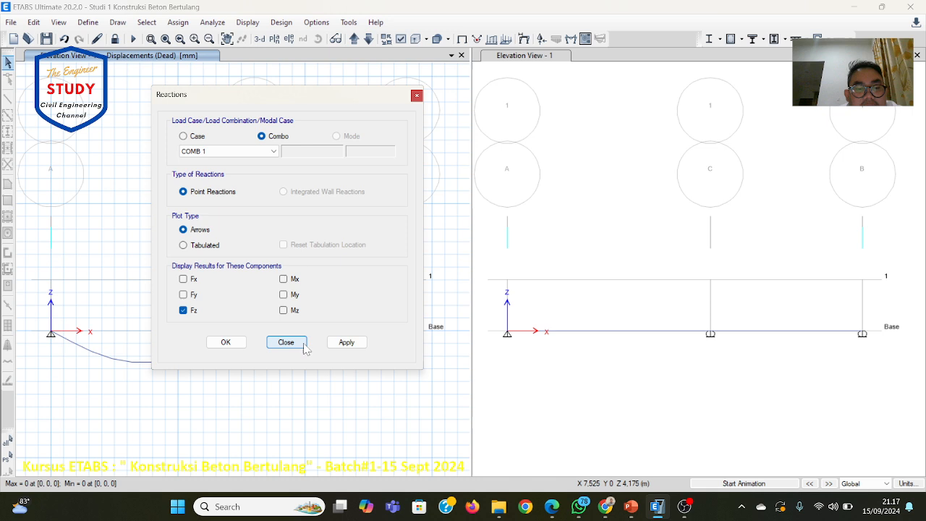
click(349, 345)
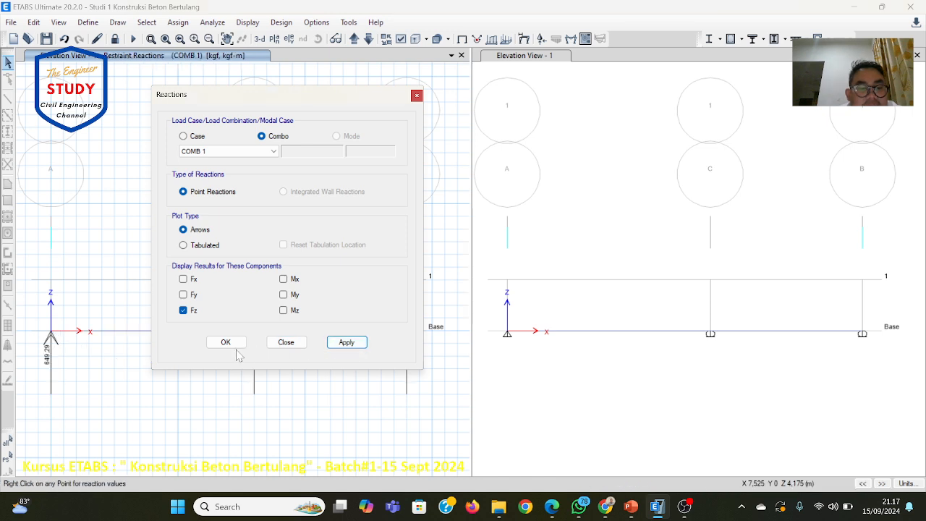
click(230, 344)
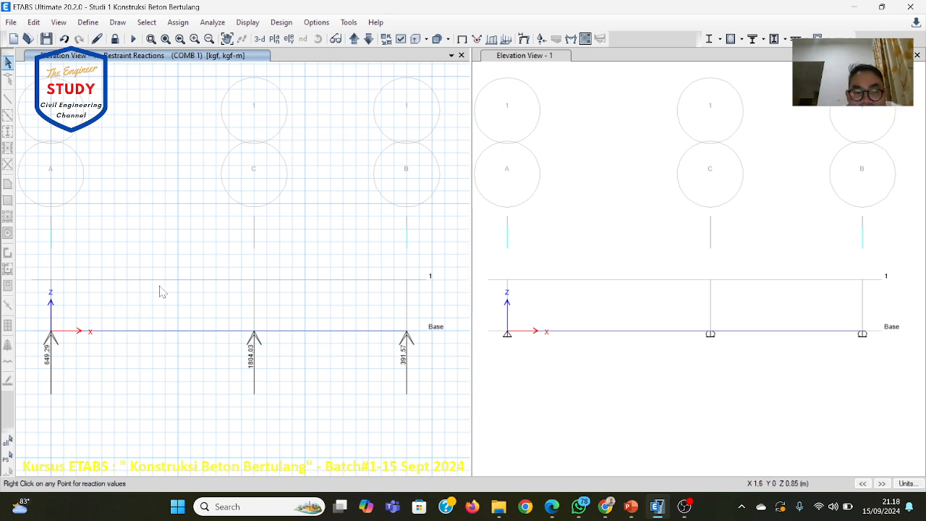
Compare with the Reaksi Perletakan slide and the Shear 2-2 and Moment 3-3 slide in PowerPoint, and return to ETABS.
click(631, 507)
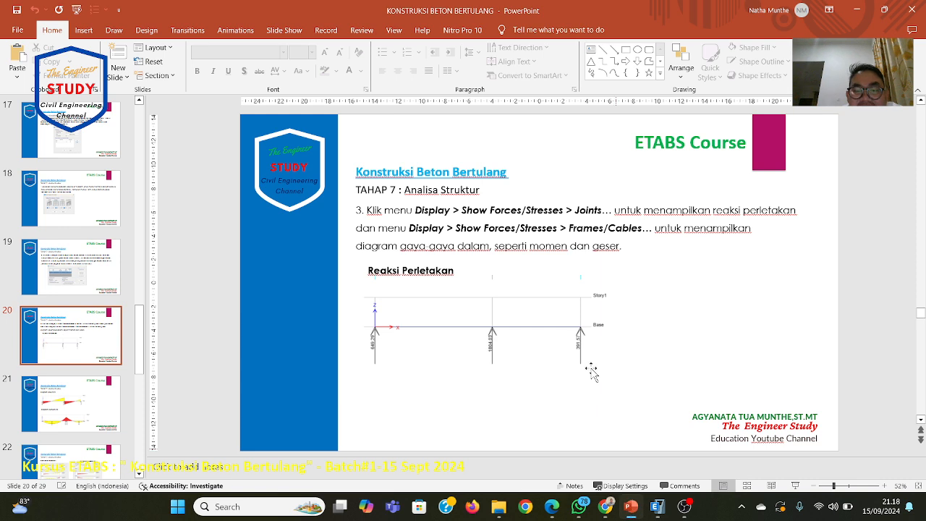
scroll(583, 294, down, 1)
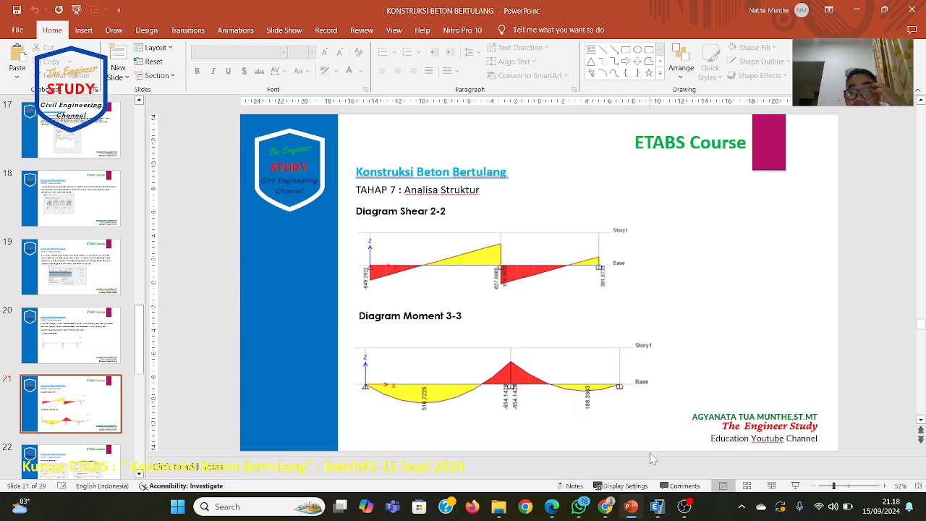
click(657, 506)
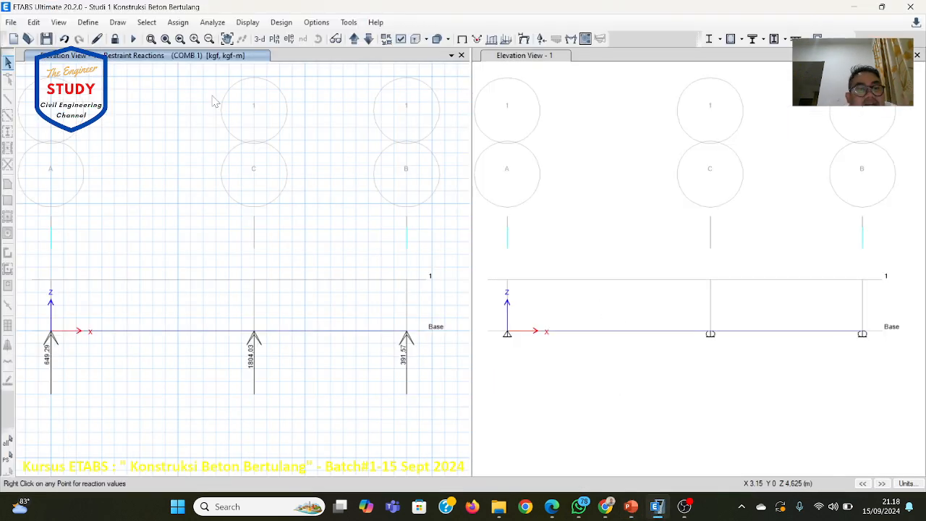
Display the filled Shear 2-2 diagram for the Dead load case in elevation 1, with values at controlling stations.
click(281, 22)
mouse_move(249, 32)
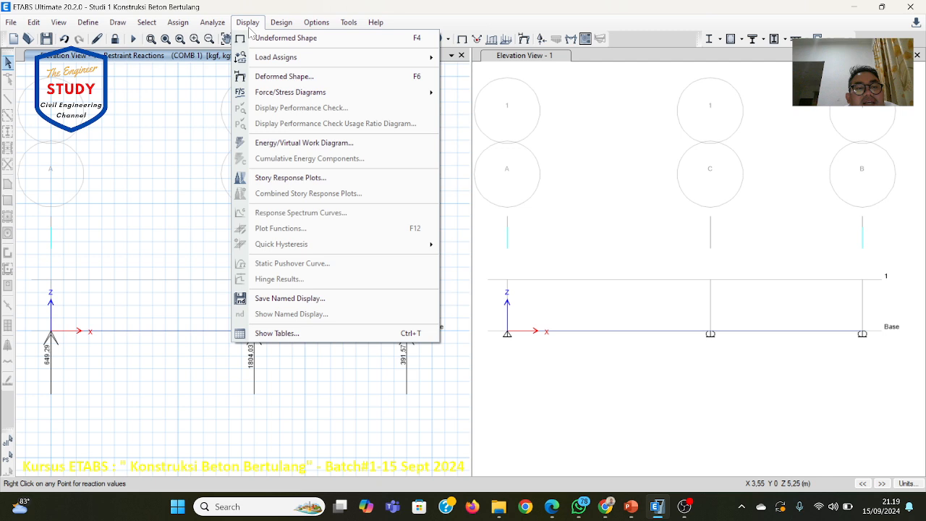
mouse_move(264, 92)
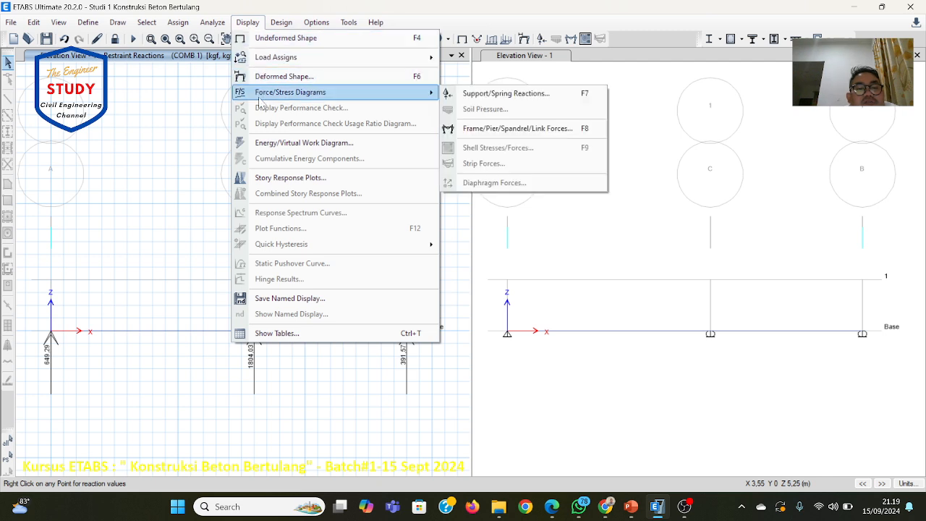
click(478, 128)
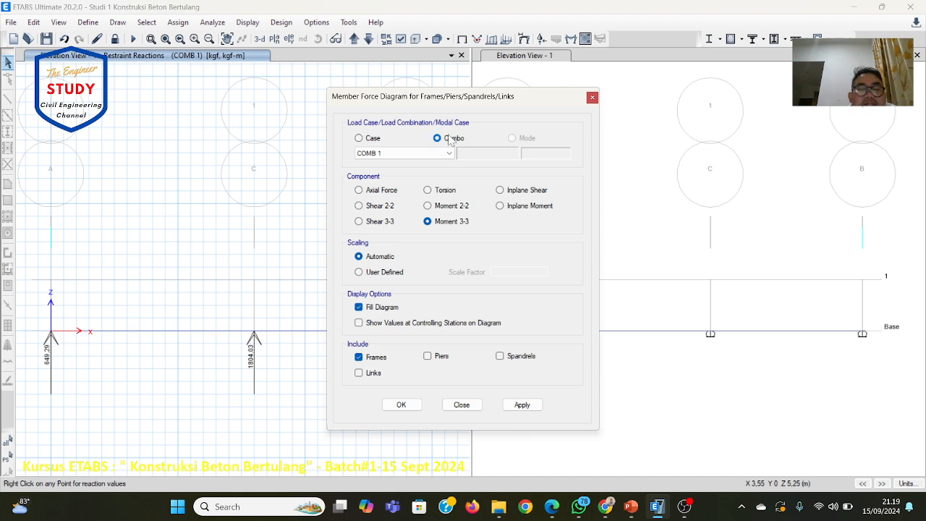
click(371, 139)
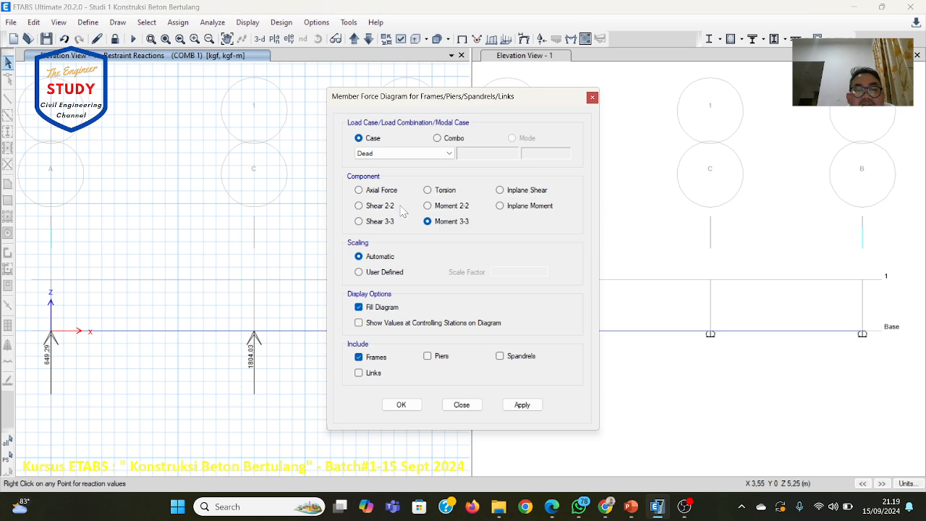
click(360, 206)
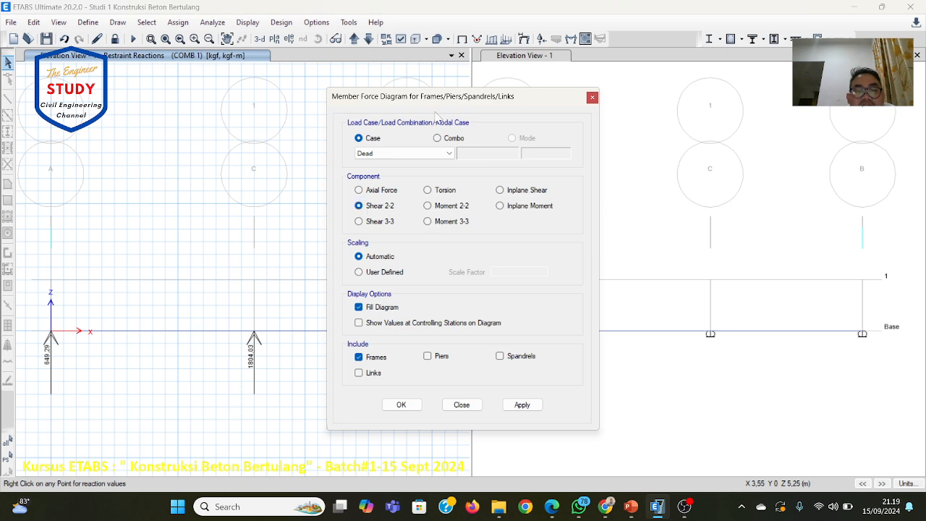
click(360, 323)
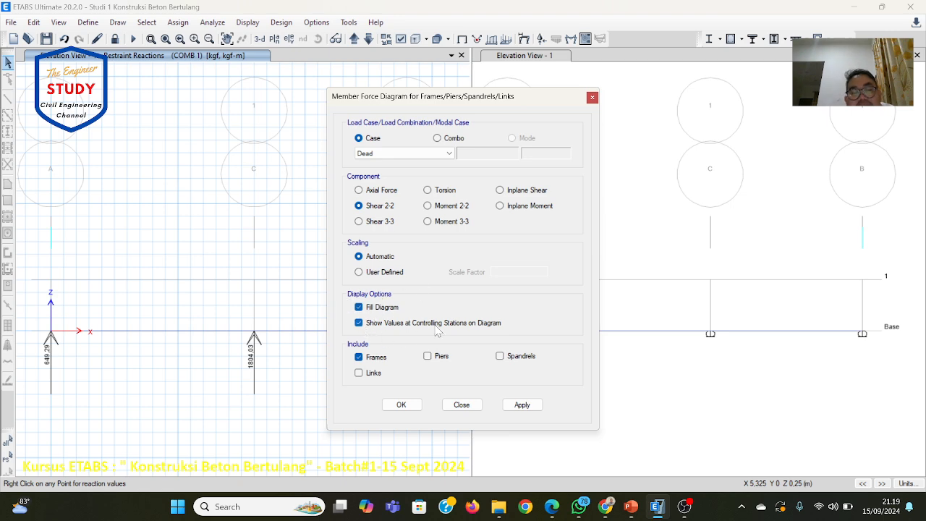
click(515, 405)
click(405, 406)
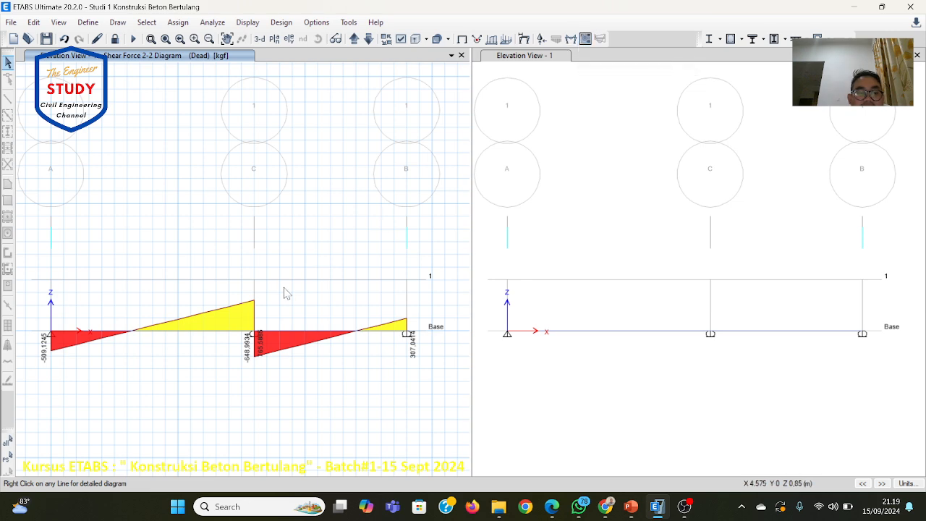
Display the filled Moment 3-3 diagram for the Dead load case in elevation 1, with values at controlling stations.
click(255, 23)
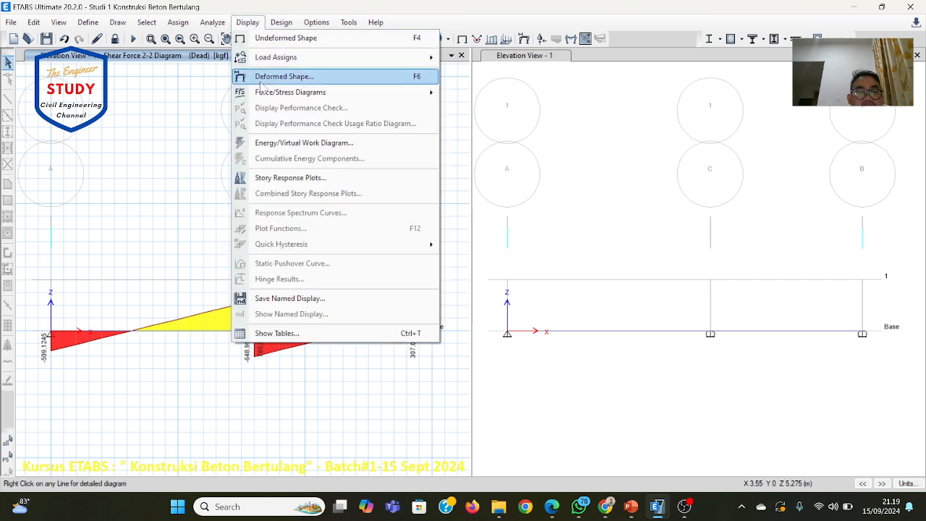
mouse_move(264, 95)
click(451, 132)
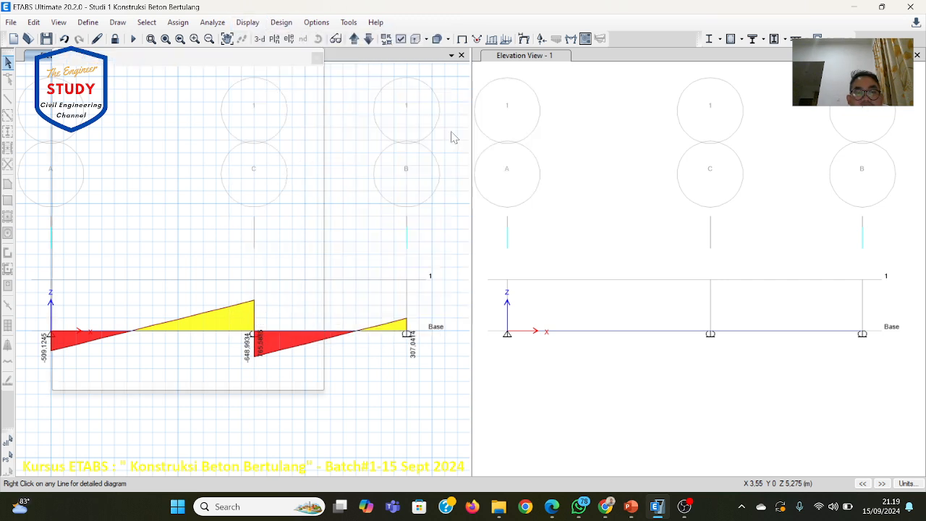
click(437, 224)
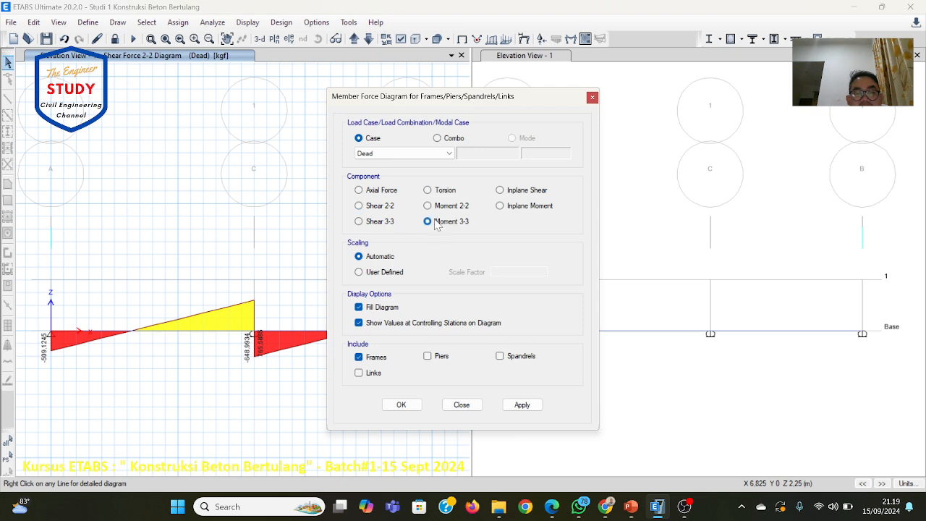
click(401, 404)
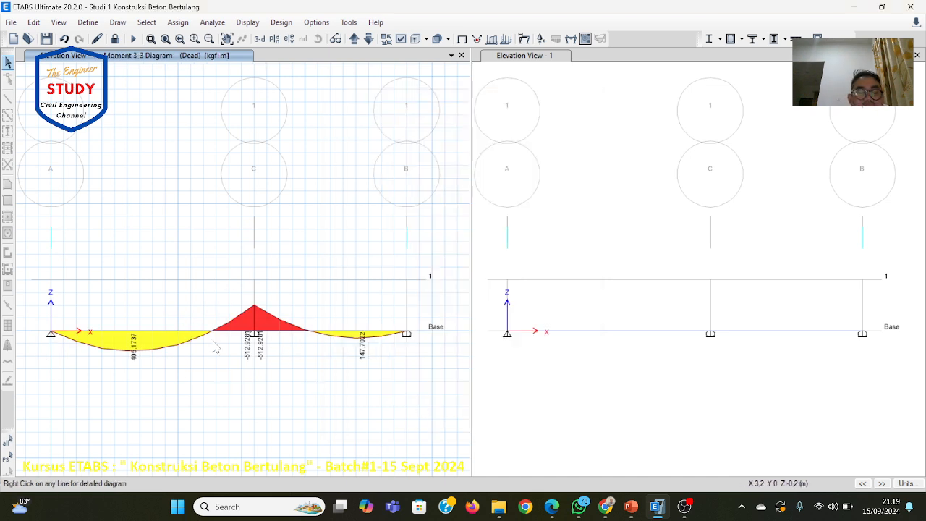
mouse_move(136, 337)
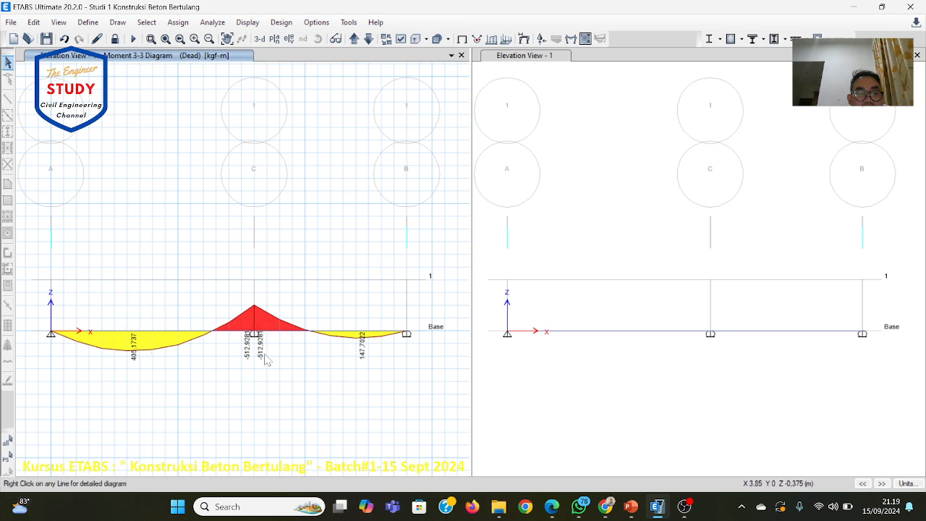
mouse_move(236, 354)
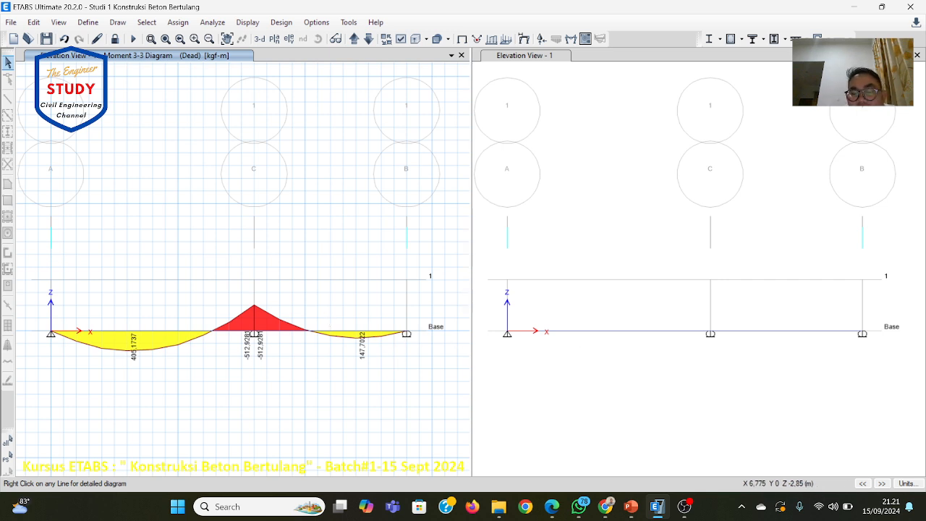
Open the detailed diagrams of the beam between grids A and C and view them for the Live load case.
mouse_move(657, 507)
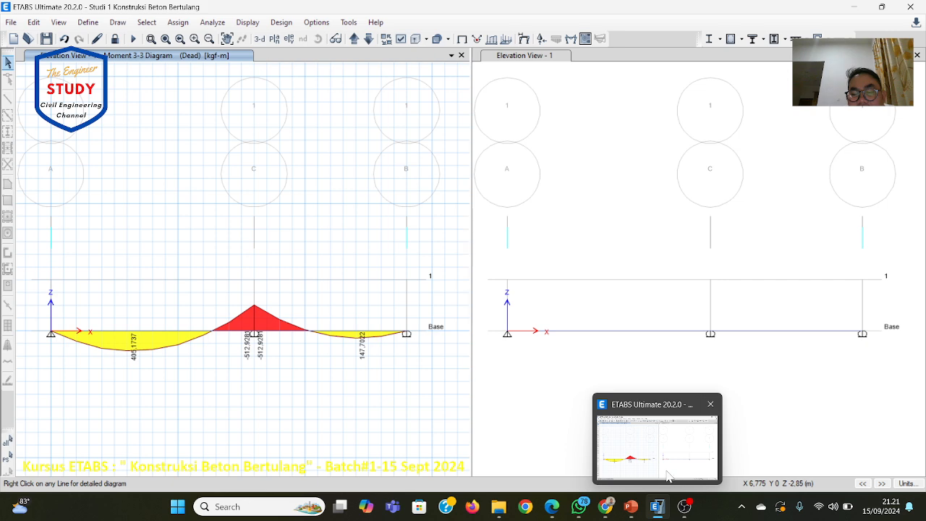
click(165, 333)
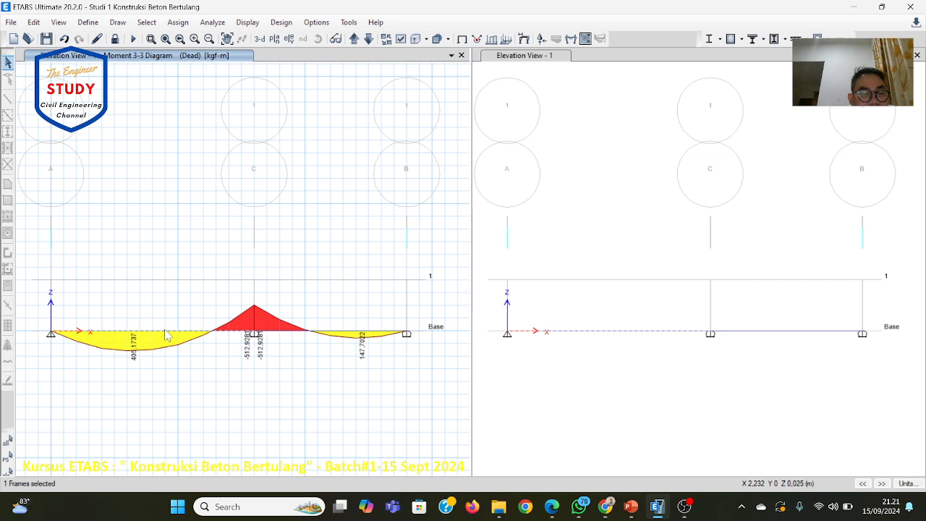
right_click(166, 333)
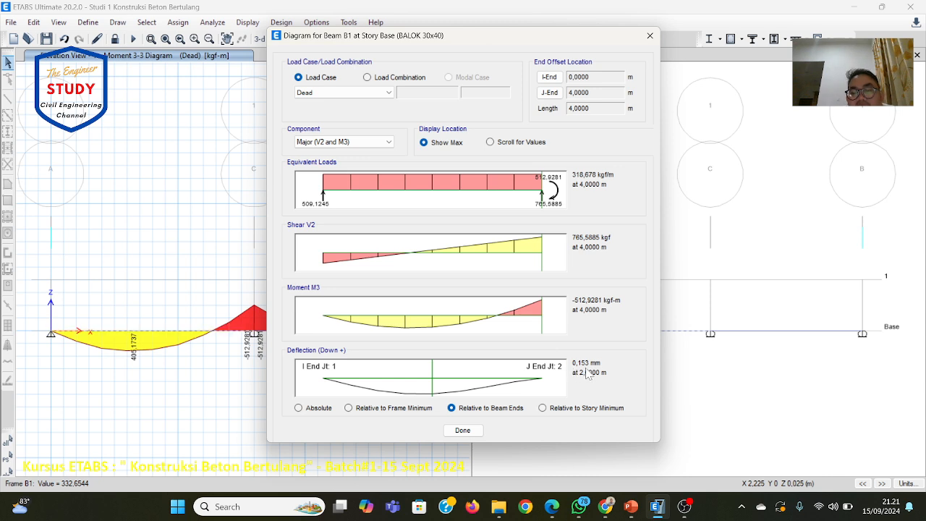
click(386, 93)
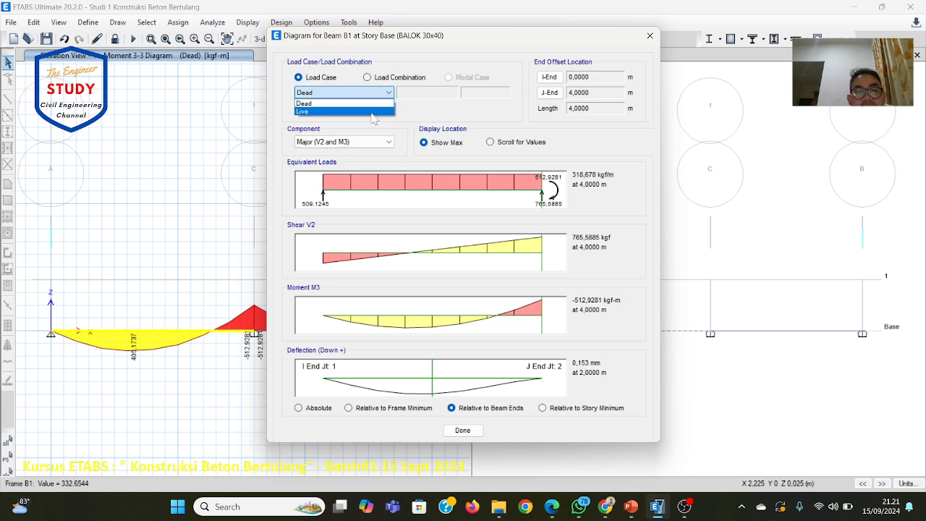
click(374, 112)
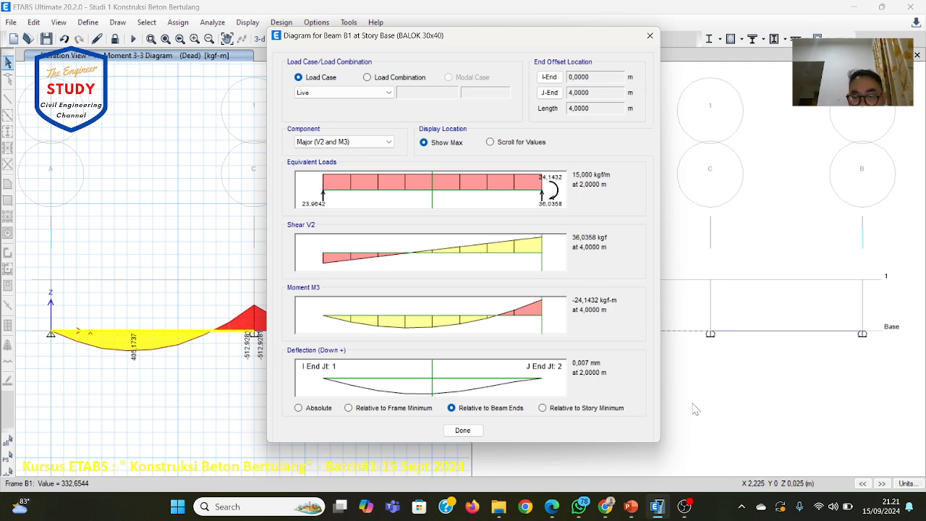
Share the copied image in the Kursus ETABS Program#1 group chat in WhatsApp and return to ETABS.
click(579, 506)
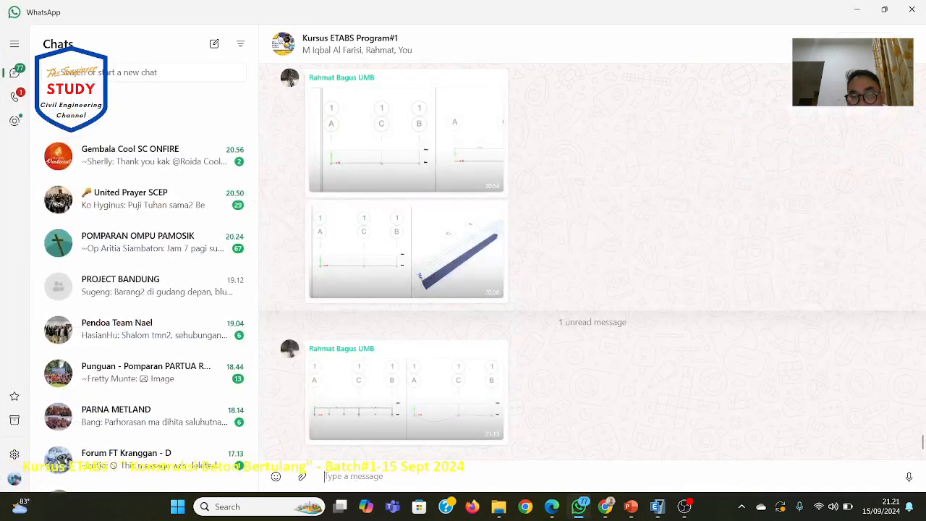
right_click(471, 476)
click(490, 438)
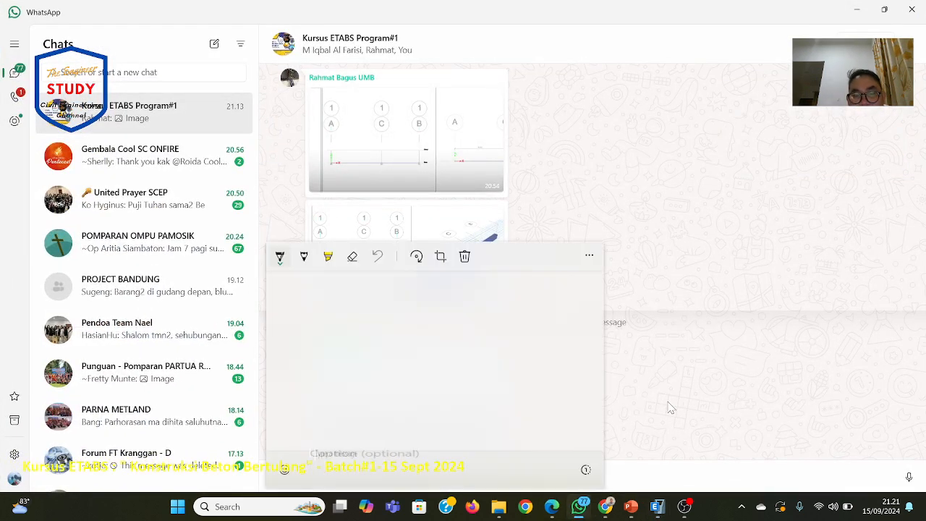
click(591, 469)
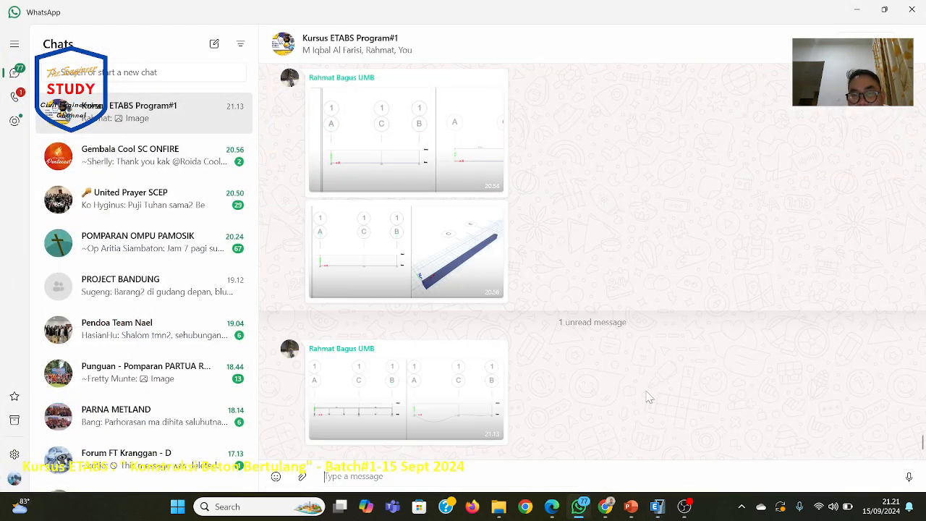
key(alt+Tab)
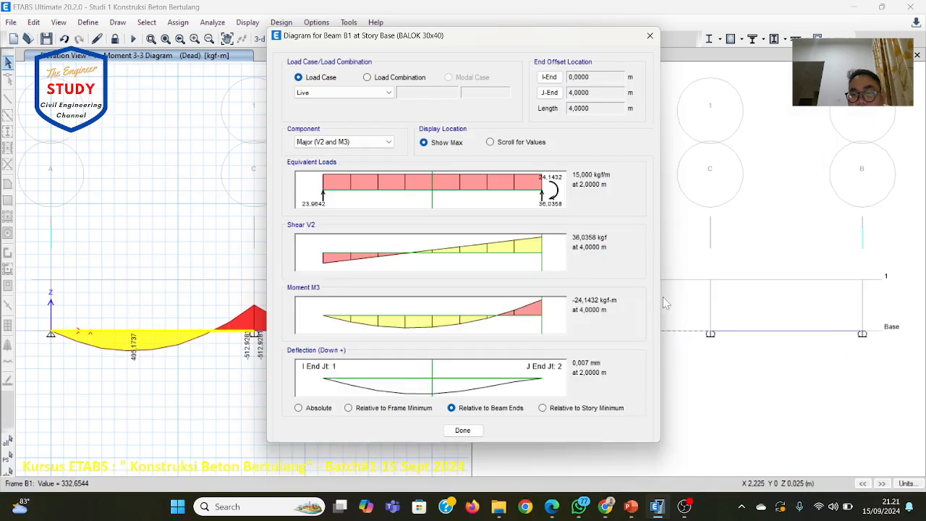
View the same beam's shear, moment and deflection diagrams for load combination COMB 1, close them and clear the selection.
click(367, 78)
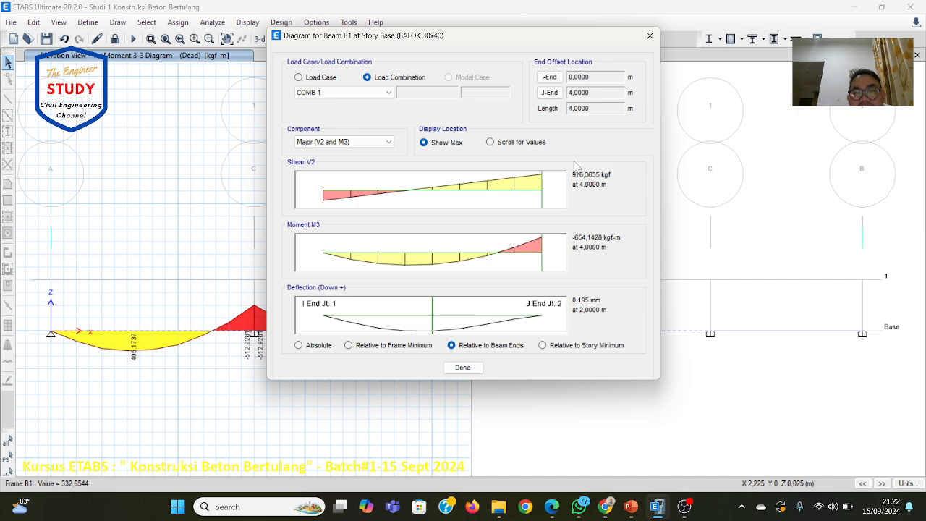
click(650, 38)
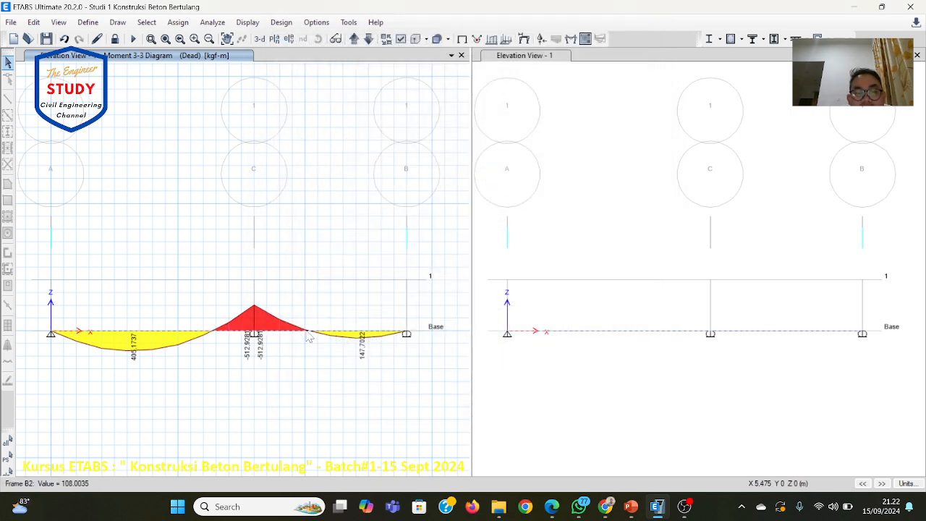
click(8, 470)
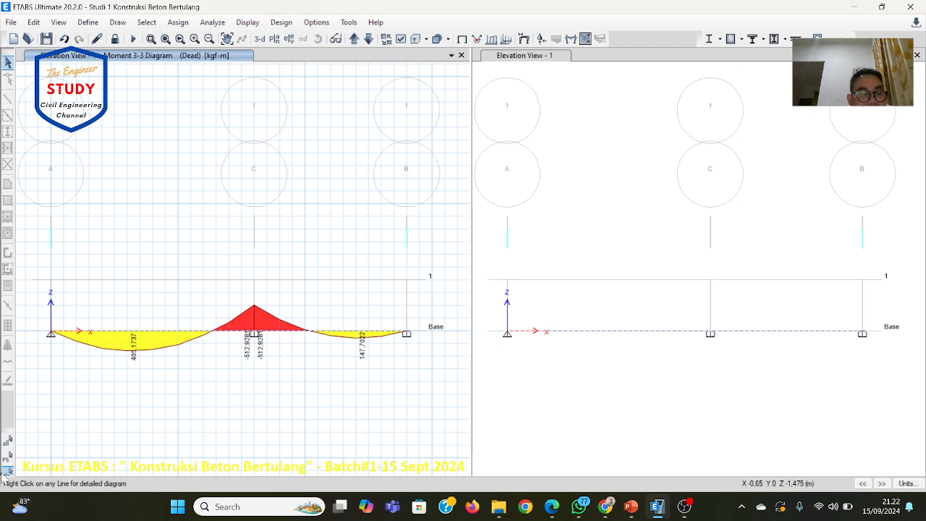
Examine the equivalent loads, shear, moment and deflection of the beam between grids C and B for the Dead load case, and close the details.
click(337, 335)
right_click(337, 334)
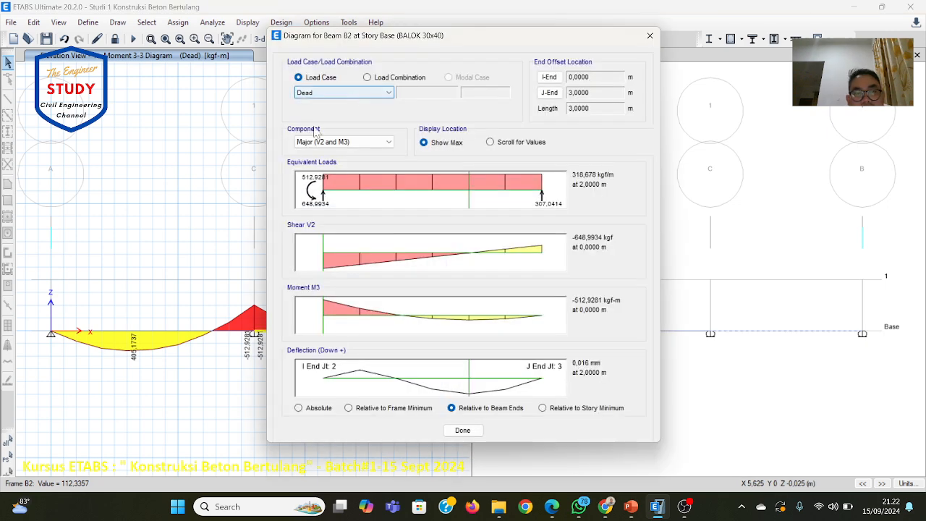
click(900, 395)
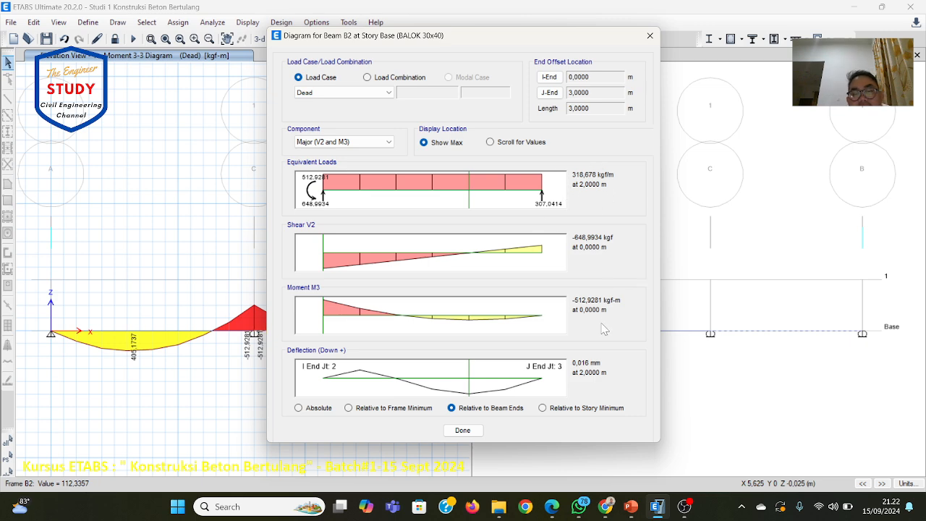
click(464, 431)
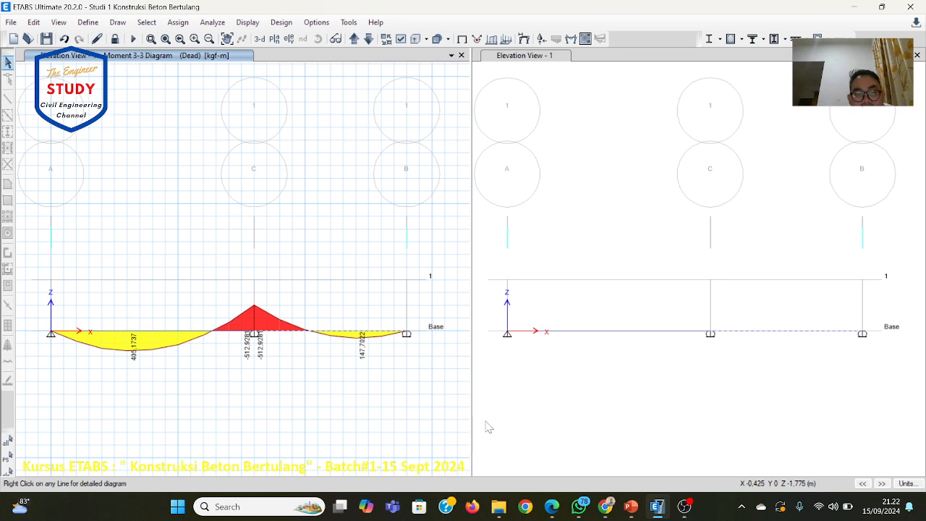
mouse_move(360, 335)
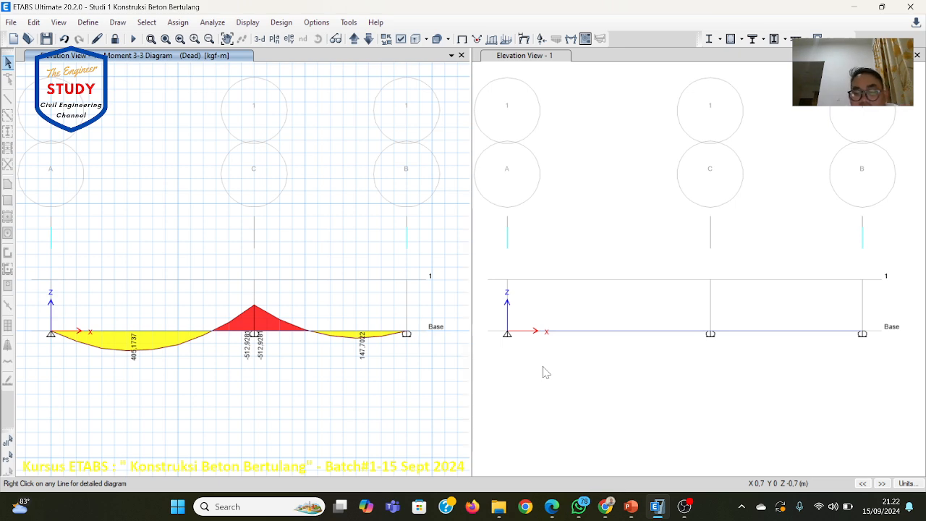
Consult the beam B1 and B2 deflection slide and the concrete design preferences slide in PowerPoint, and return to ETABS.
click(630, 506)
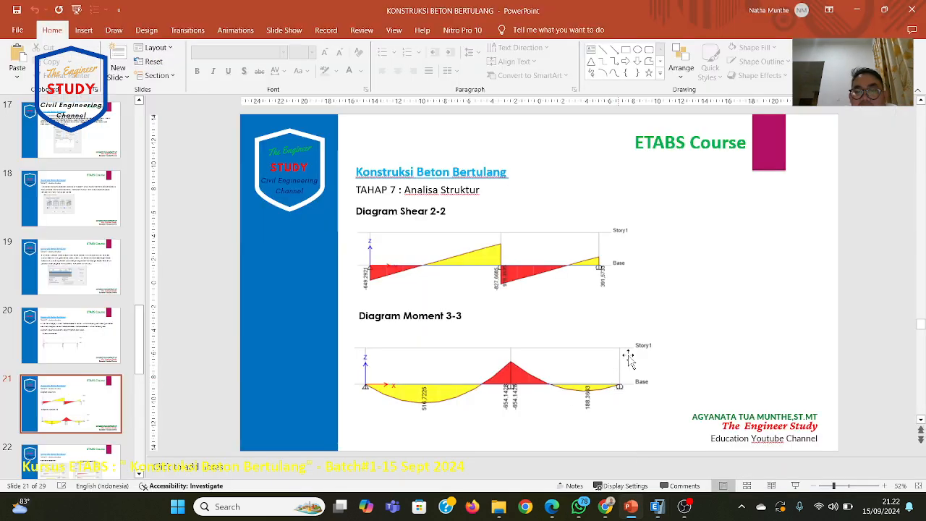
scroll(651, 345, down, 1)
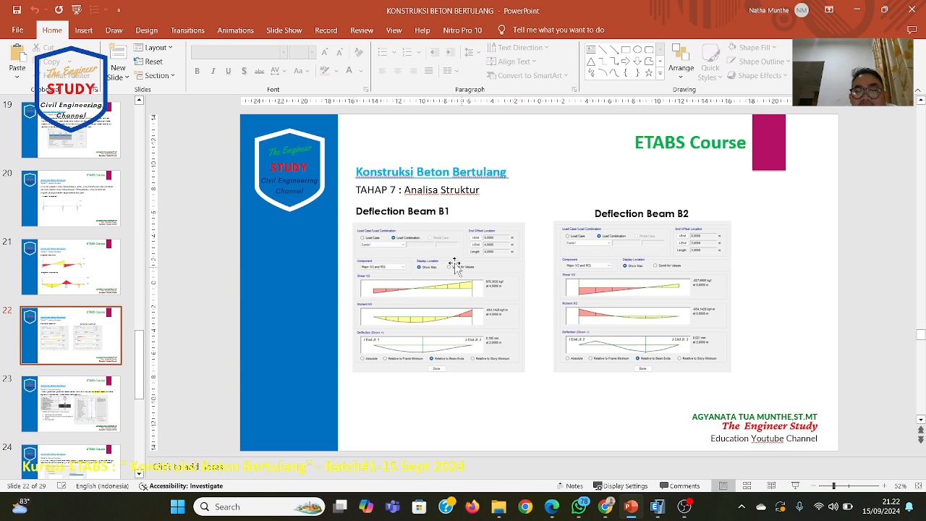
scroll(603, 297, down, 1)
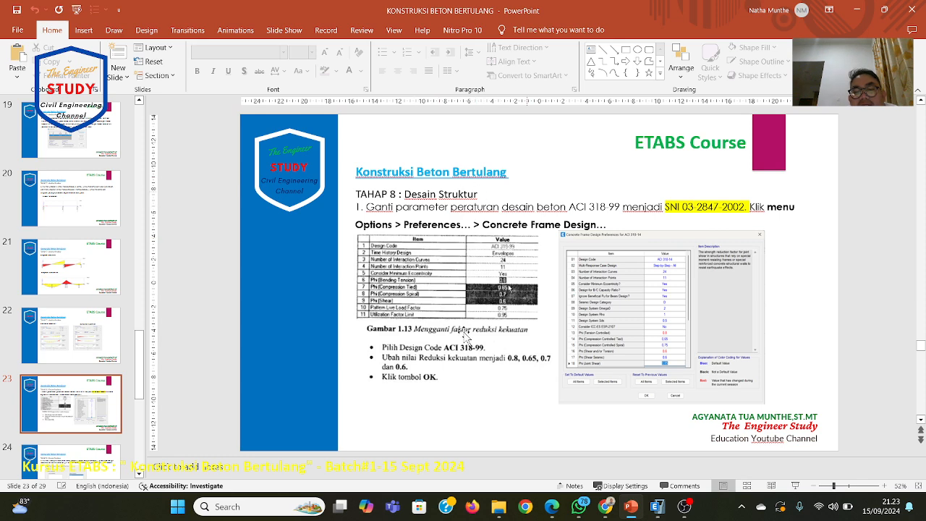
click(667, 513)
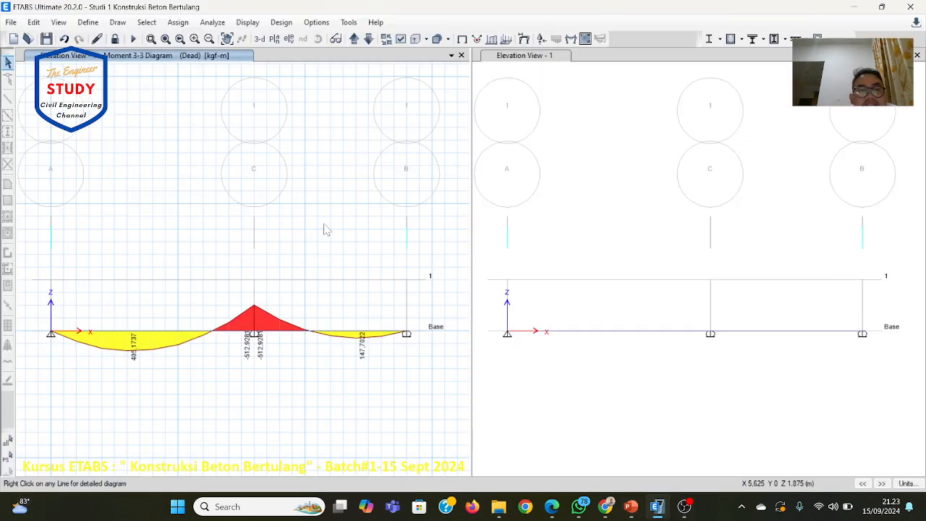
In the concrete frame design preferences, set Phi to 0,8 for tension controlled, 0,7 for compression controlled spiral and 0,6 for shear and/or torsion.
click(279, 23)
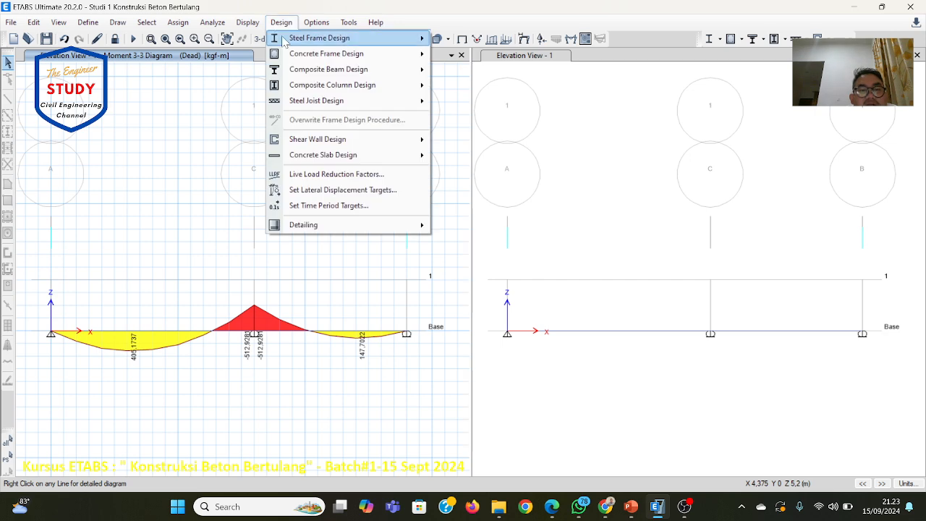
mouse_move(286, 55)
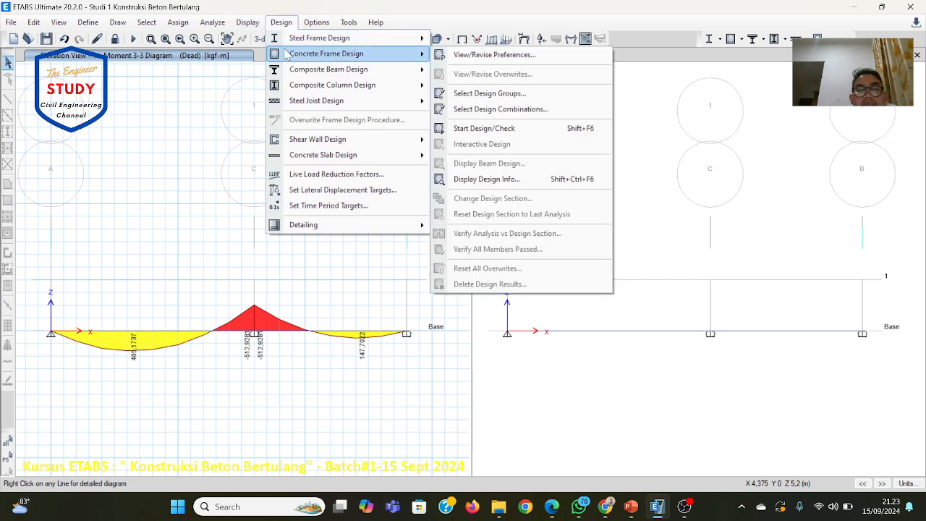
click(446, 57)
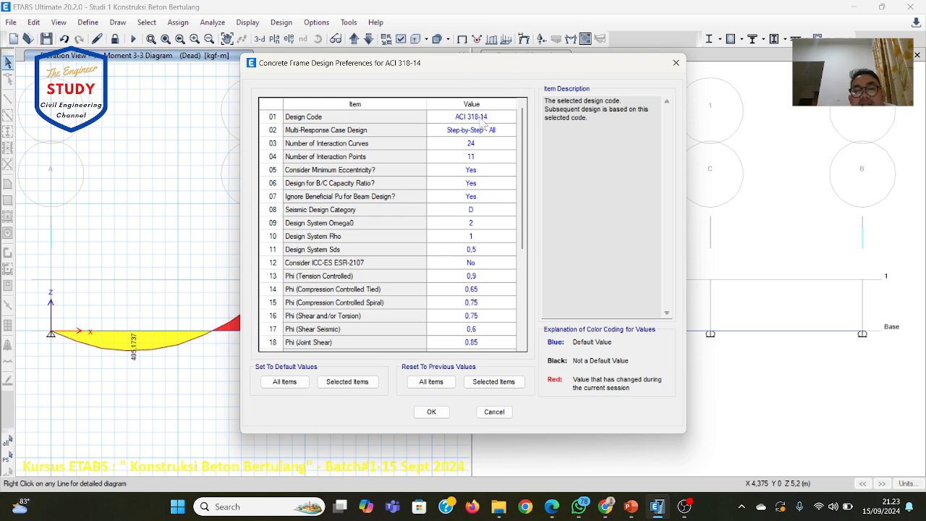
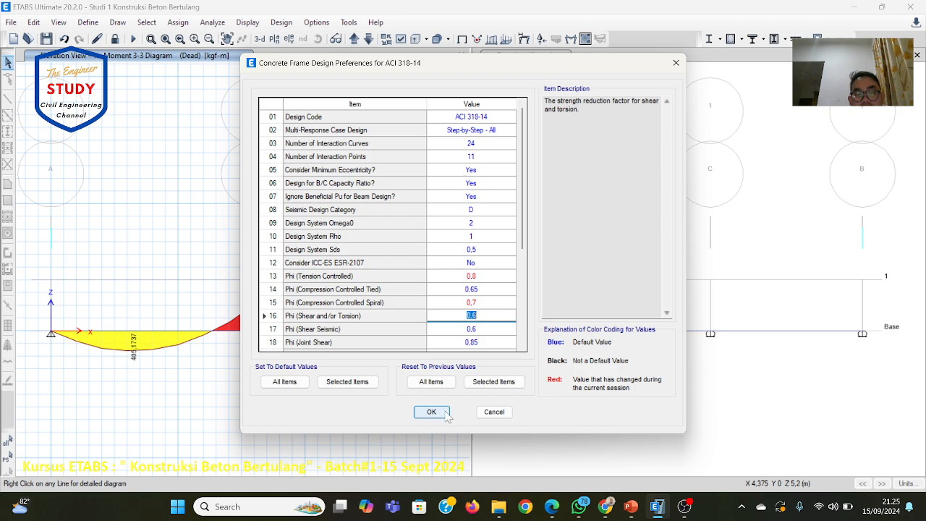
Read the PowerPoint slide on selecting COMB1 as the load combination for design, and return to ETABS.
click(631, 506)
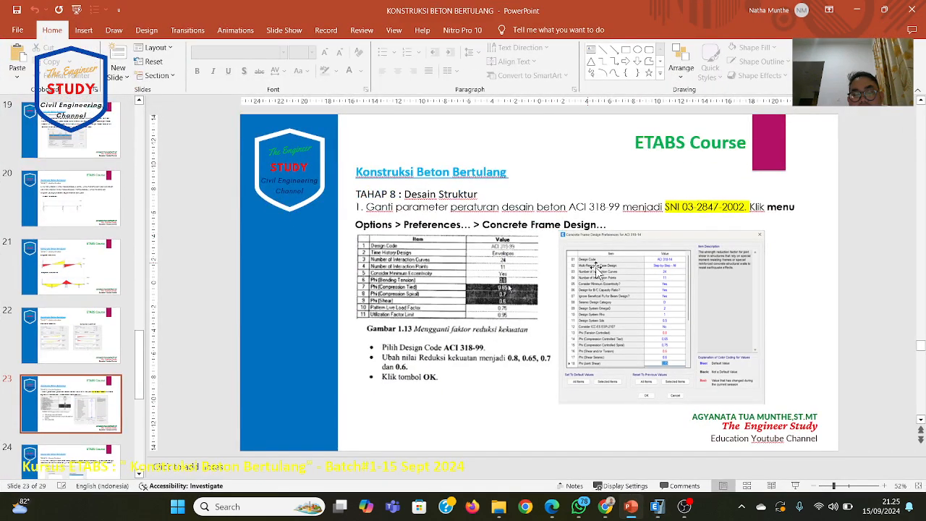
scroll(633, 309, down, 1)
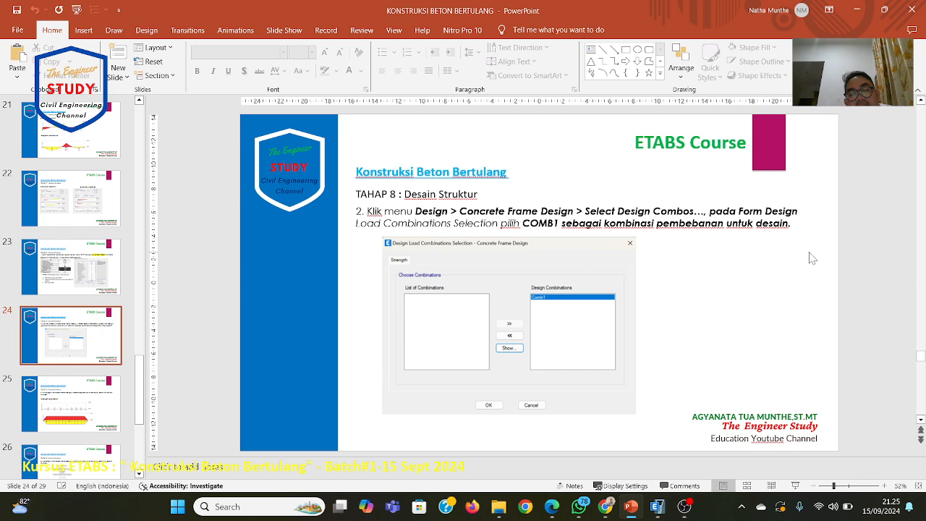
click(656, 507)
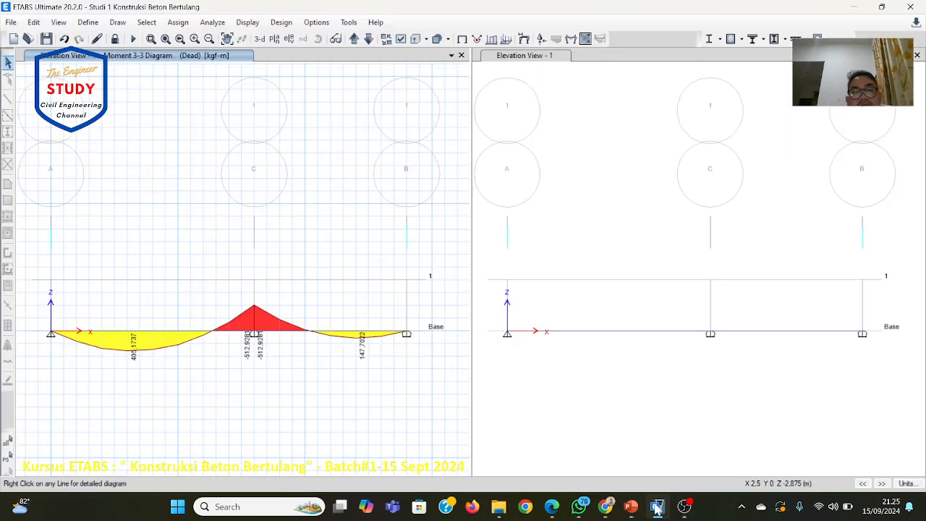
Add COMB 1 to the design combinations for the concrete frame design and accept the selection.
click(282, 22)
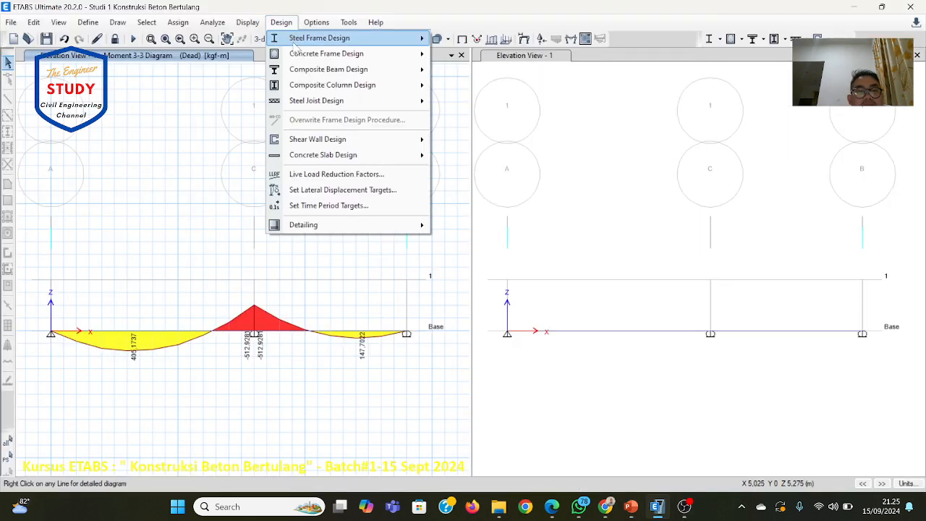
mouse_move(311, 53)
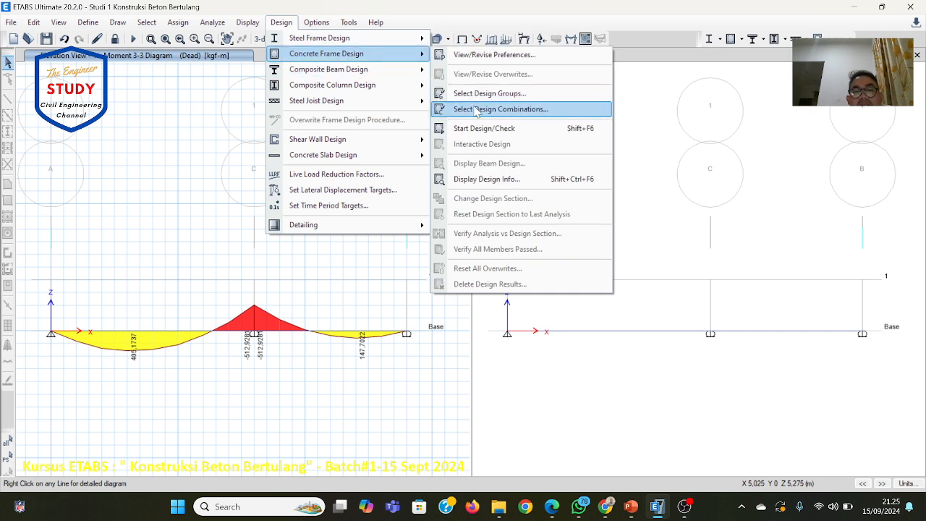
click(475, 109)
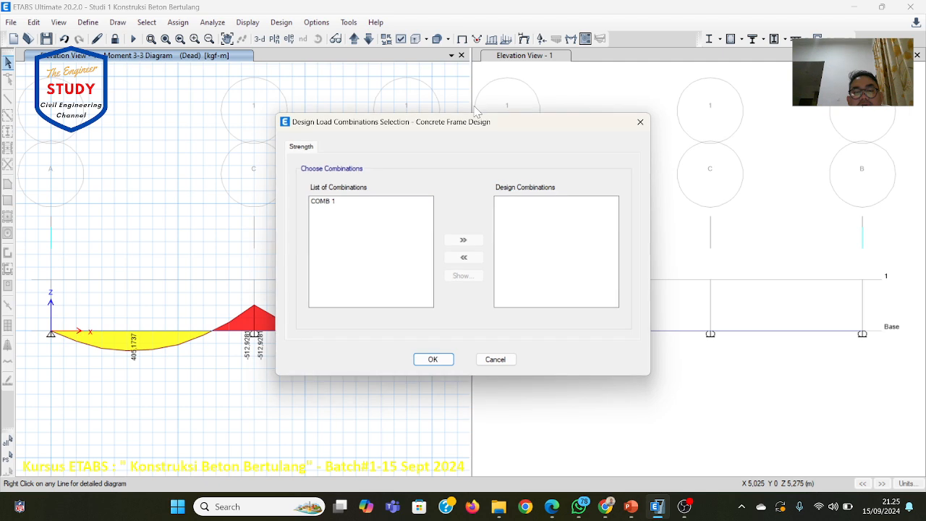
click(335, 202)
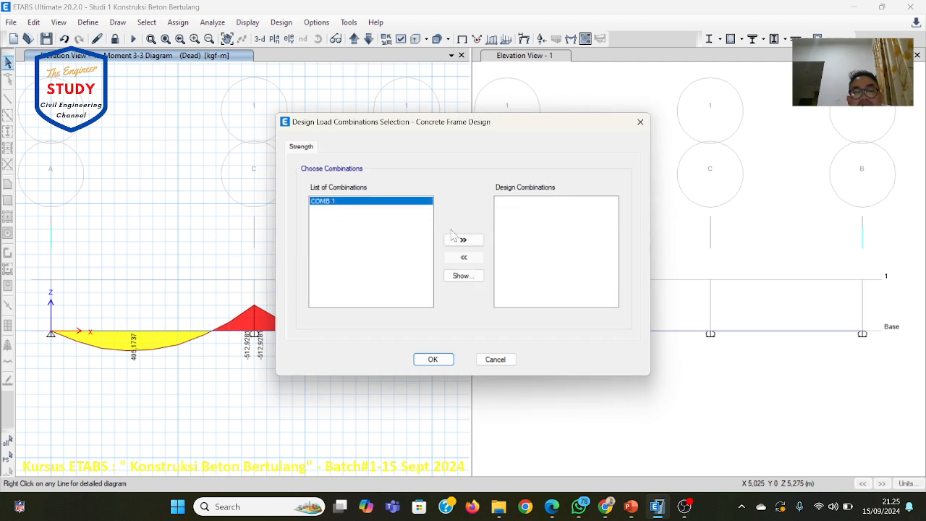
click(471, 241)
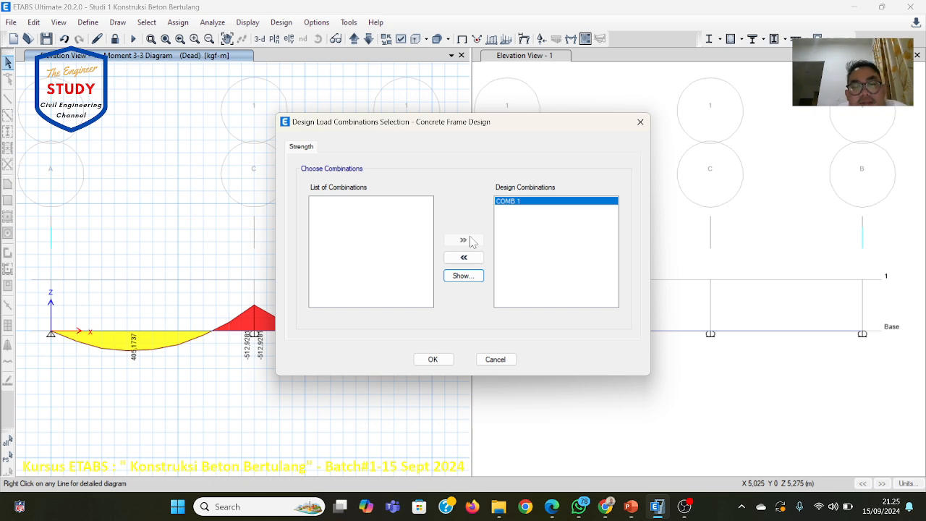
click(433, 359)
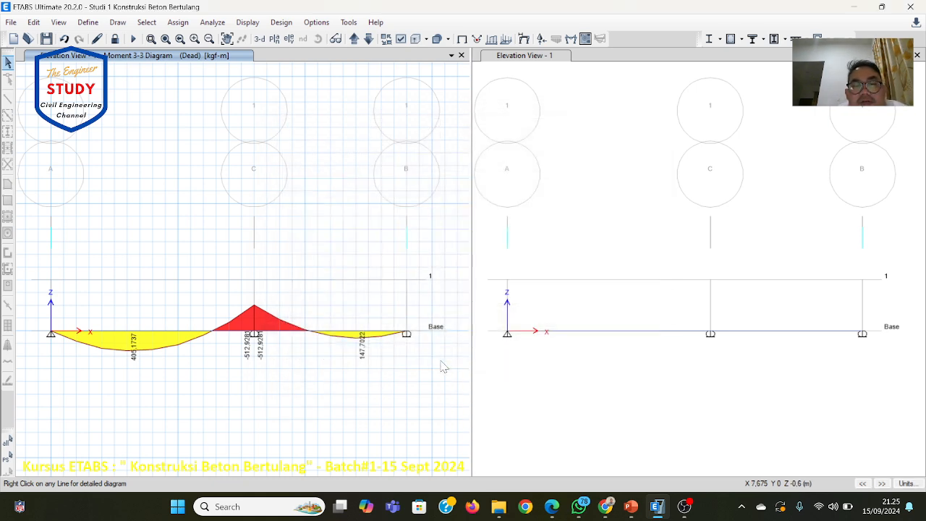
Read the PowerPoint slide on starting the concrete frame design check and the longitudinal reinforcement, and return to ETABS.
click(631, 507)
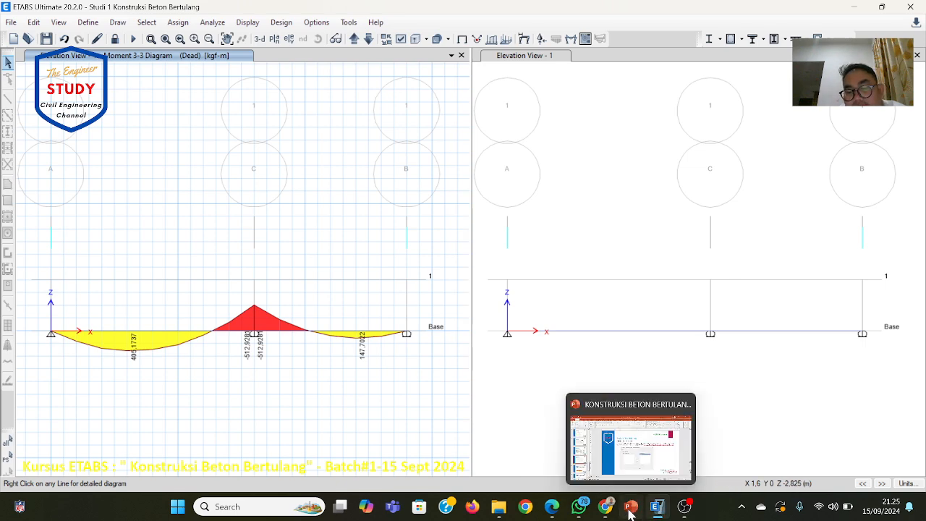
scroll(582, 249, down, 1)
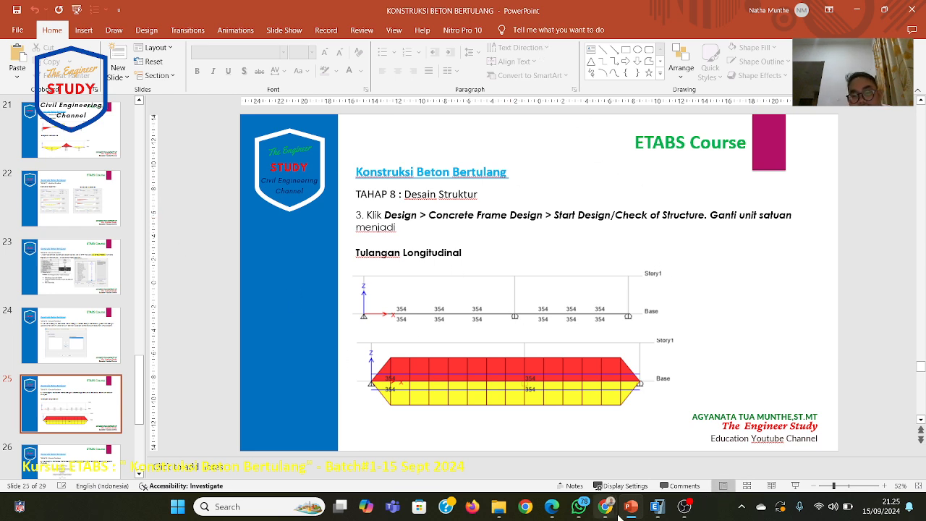
click(658, 509)
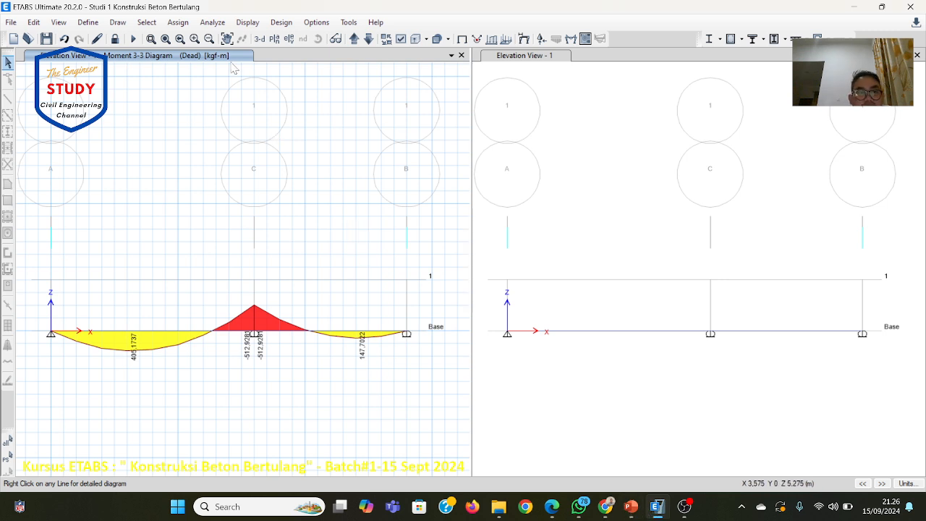
Switch to the MATERI PENDUKUNG ETABS window in File Explorer and go up to the MATERI KURSUS KOMPUTER SIPIL STRUKTUR folder.
mouse_move(501, 511)
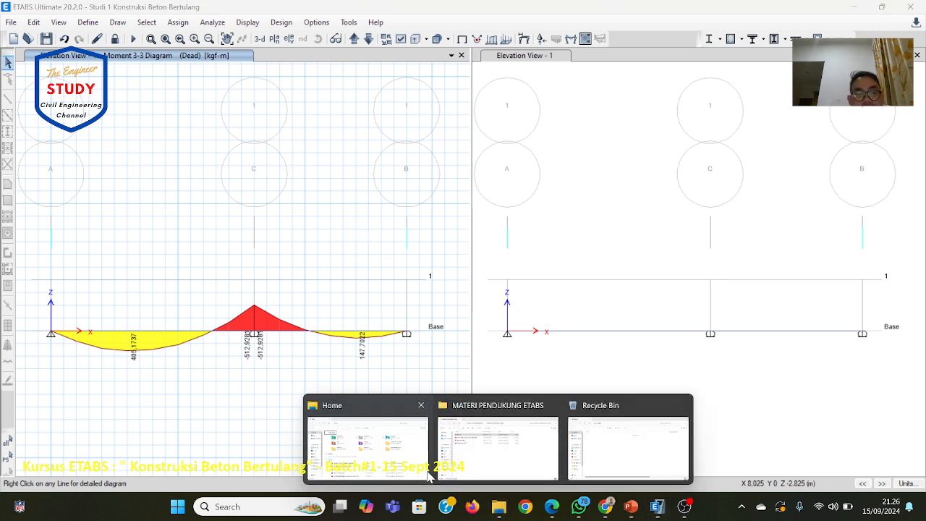
click(498, 445)
click(77, 40)
click(77, 40)
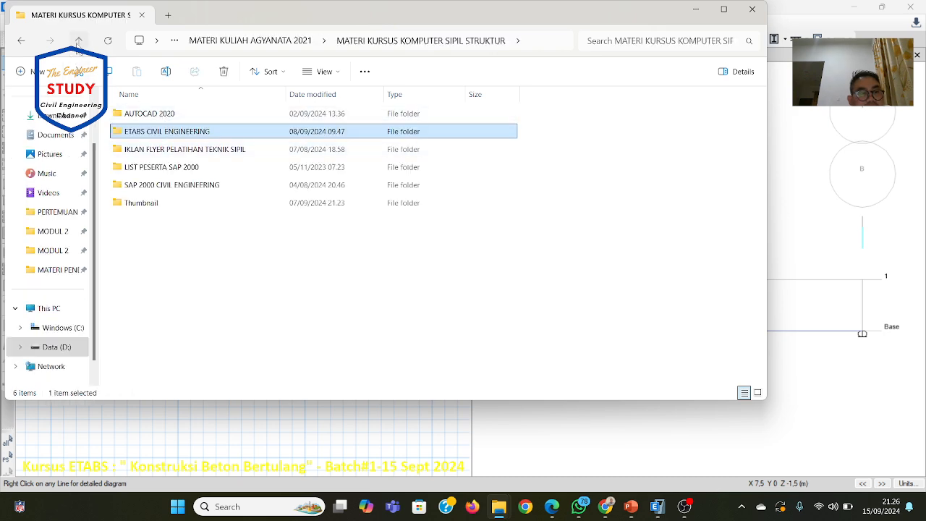
click(78, 41)
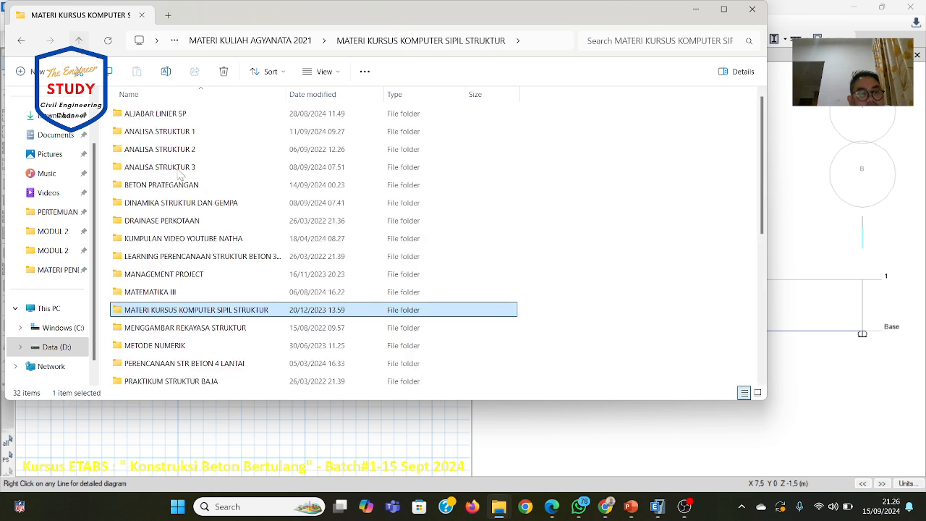
double_click(172, 312)
Check the MODUL 1 folder inside MODUL PEMBELAJARAN ETABS and return to the MATERI KURSUS KOMPUTER SIPIL STRUKTUR folder.
double_click(168, 132)
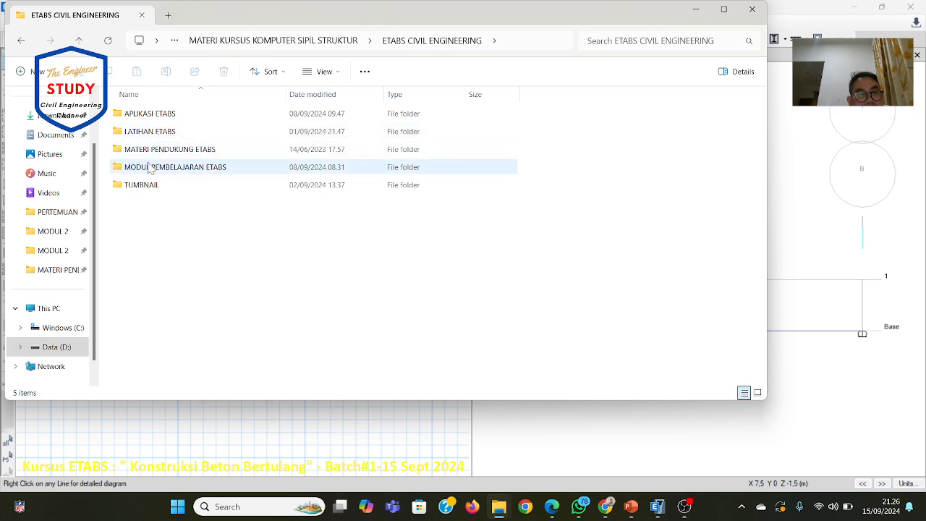
double_click(151, 167)
click(152, 119)
double_click(152, 118)
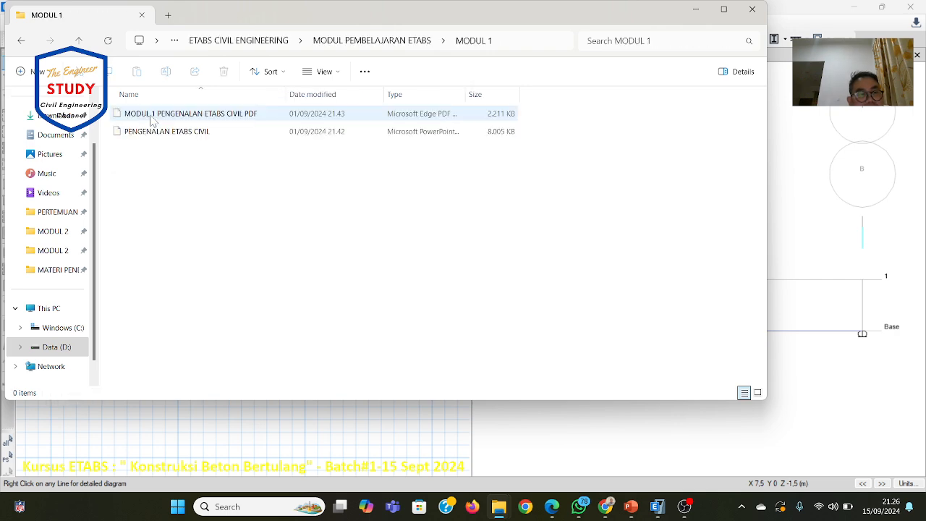
click(80, 42)
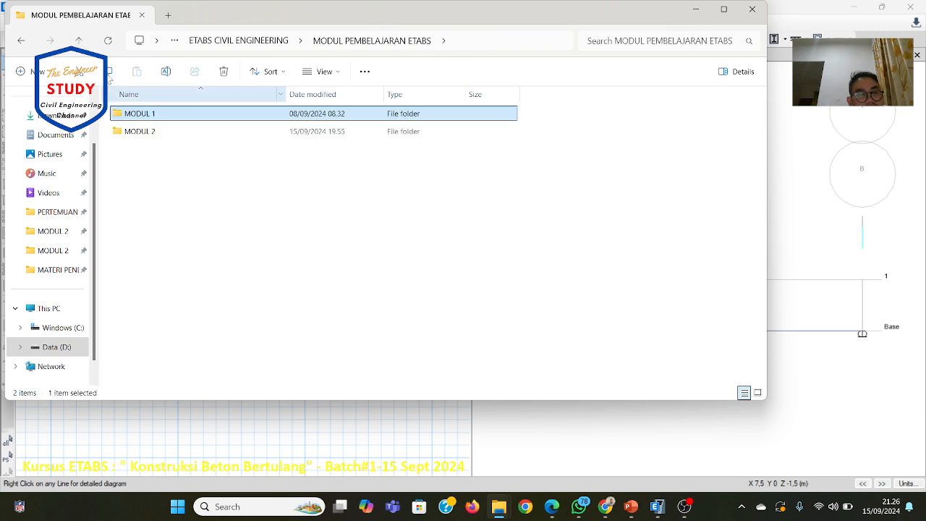
click(81, 42)
click(81, 41)
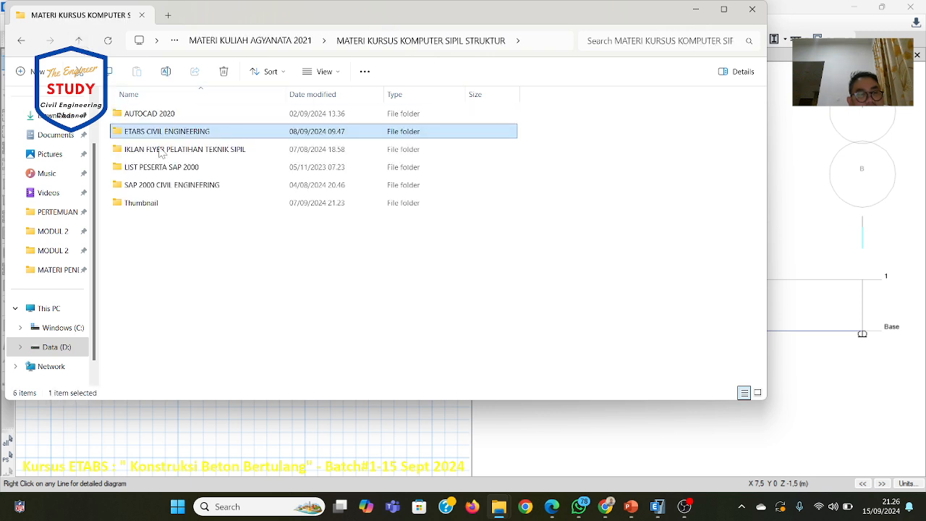
Open the beam reinforcement calculation workbook from the Excel folder of MODUL 2 in the SAP 2000 learning materials.
double_click(166, 187)
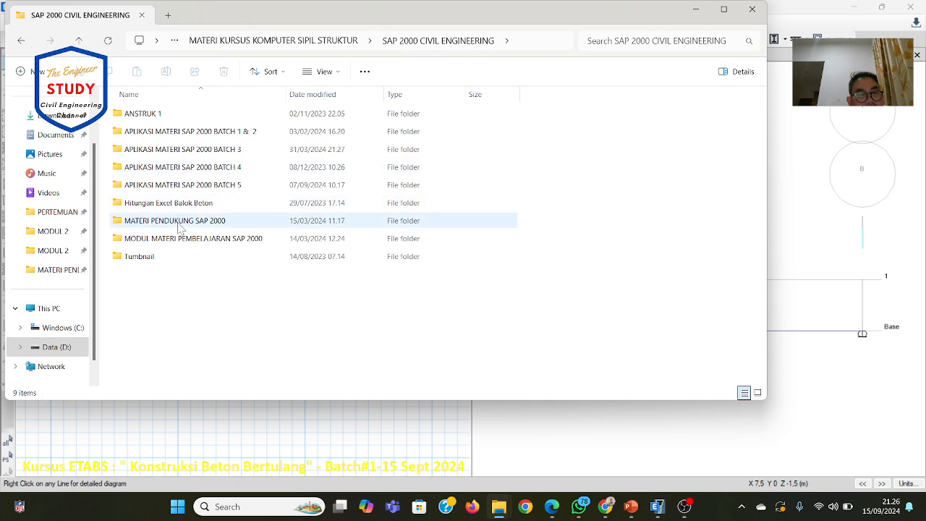
double_click(174, 237)
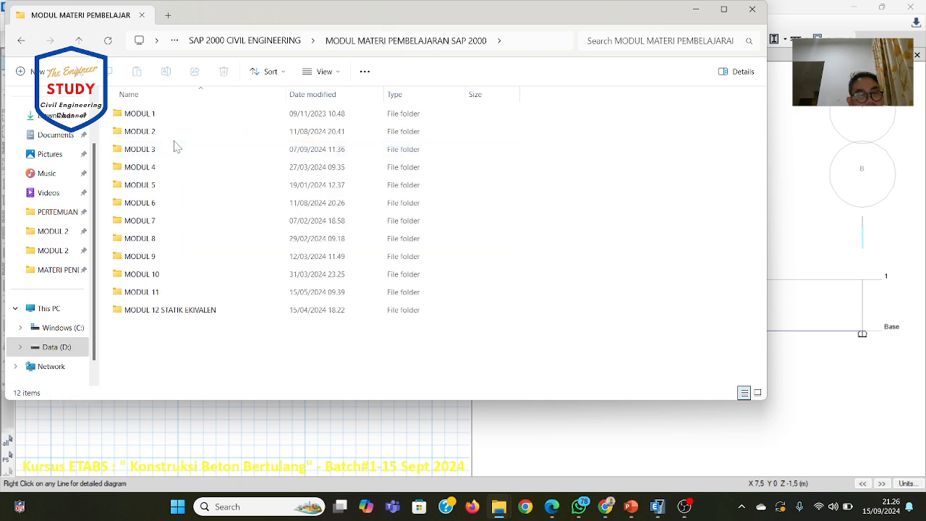
double_click(165, 134)
double_click(164, 118)
double_click(163, 132)
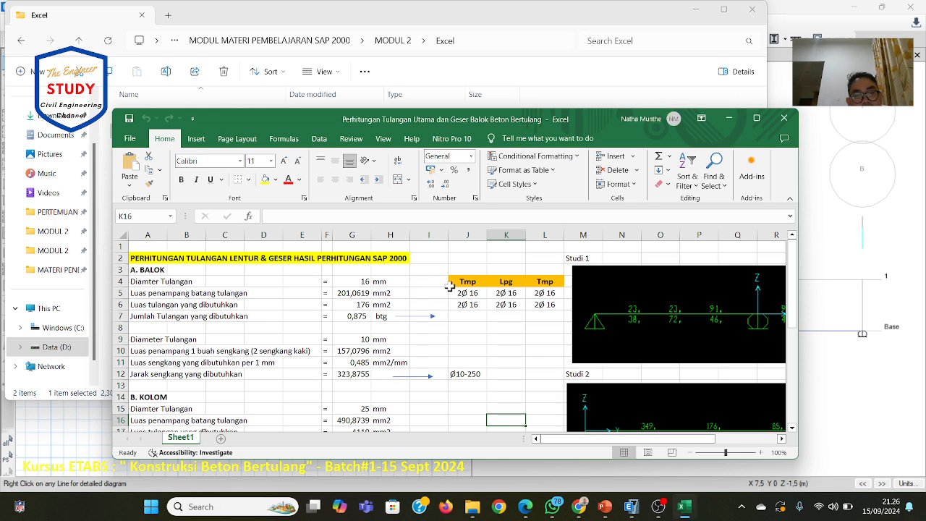
View the picture Gambar Tulangan Utama dan Geser from the same folder, and minimise the picture and folder windows.
mouse_move(472, 507)
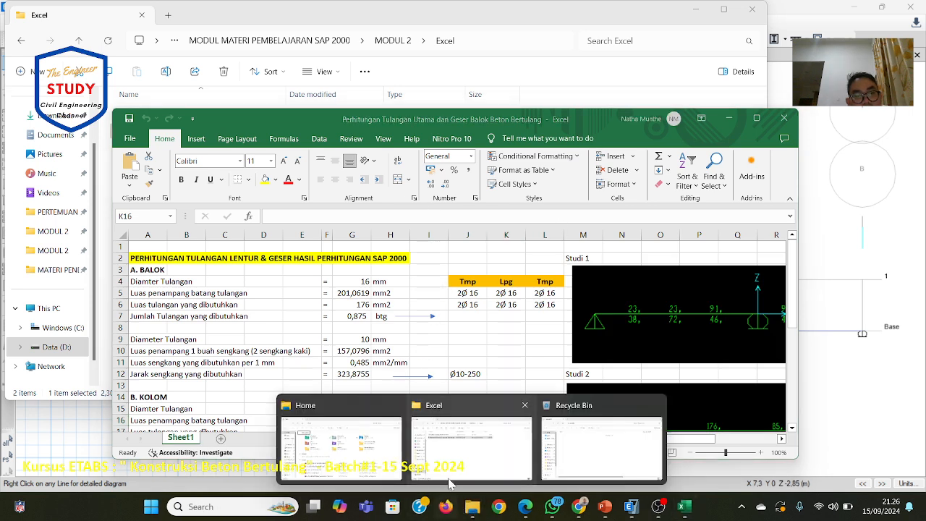
click(452, 445)
click(229, 116)
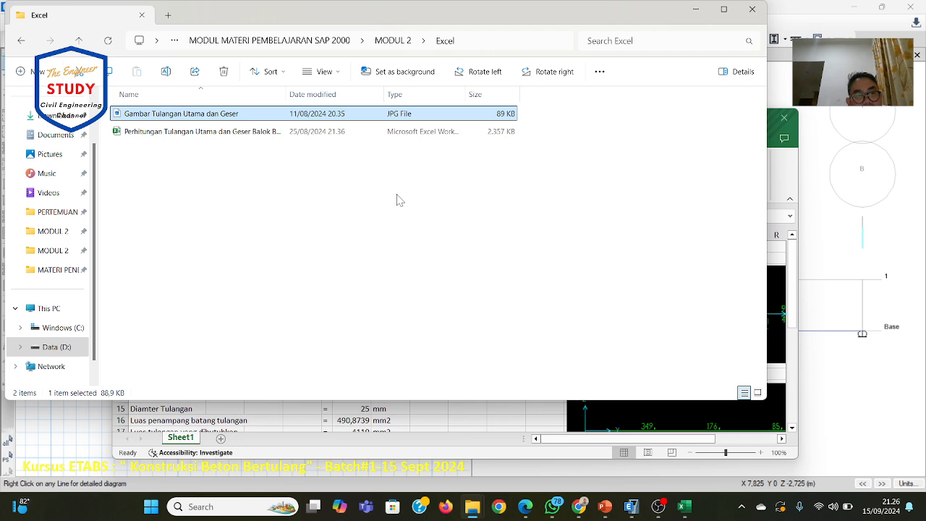
key(Return)
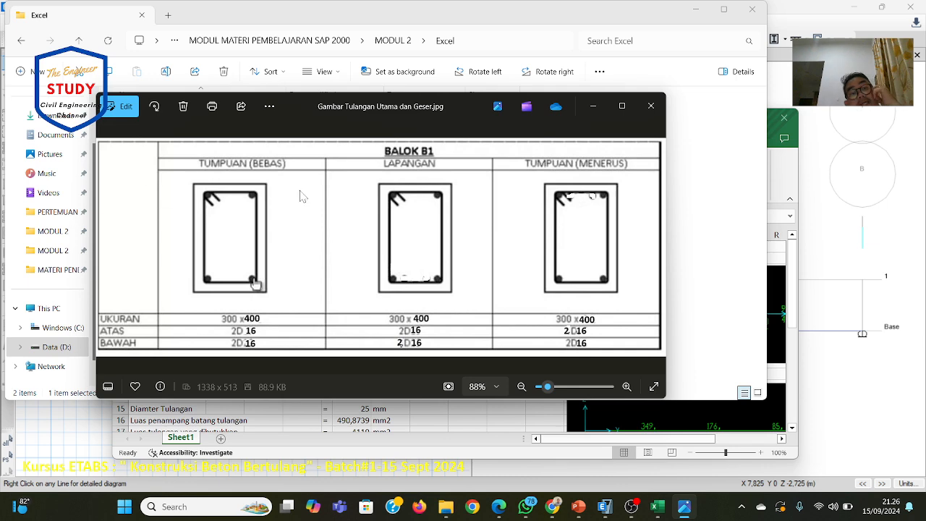
click(594, 113)
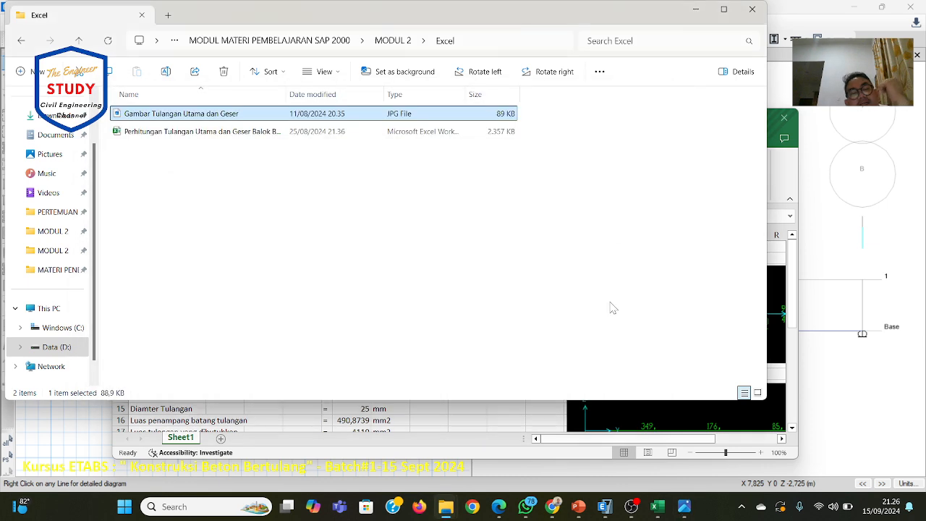
click(692, 16)
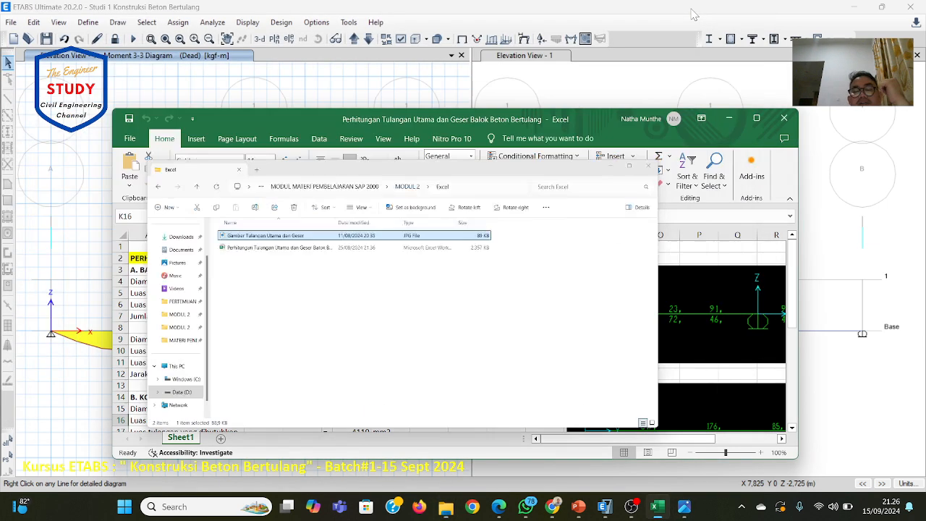
Maximise the reinforcement workbook in Excel and open the title in cell A2 for editing.
click(756, 118)
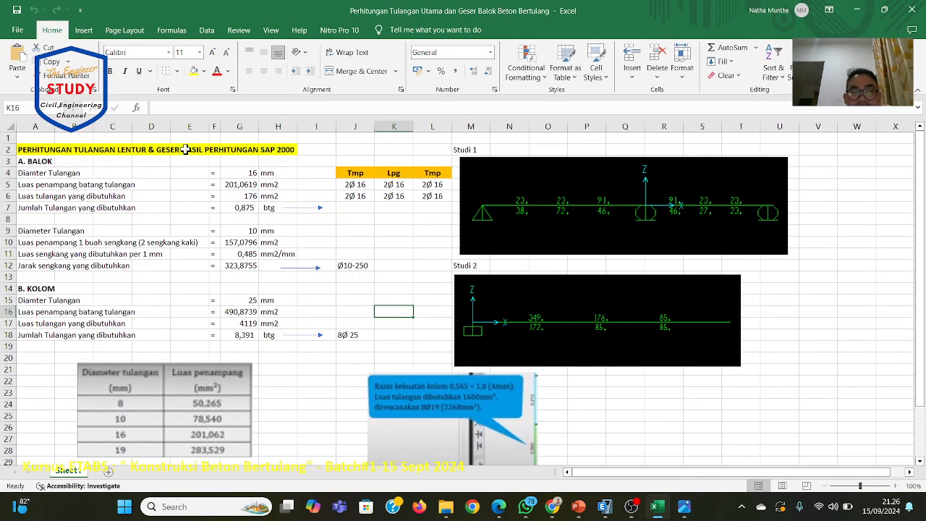
click(38, 148)
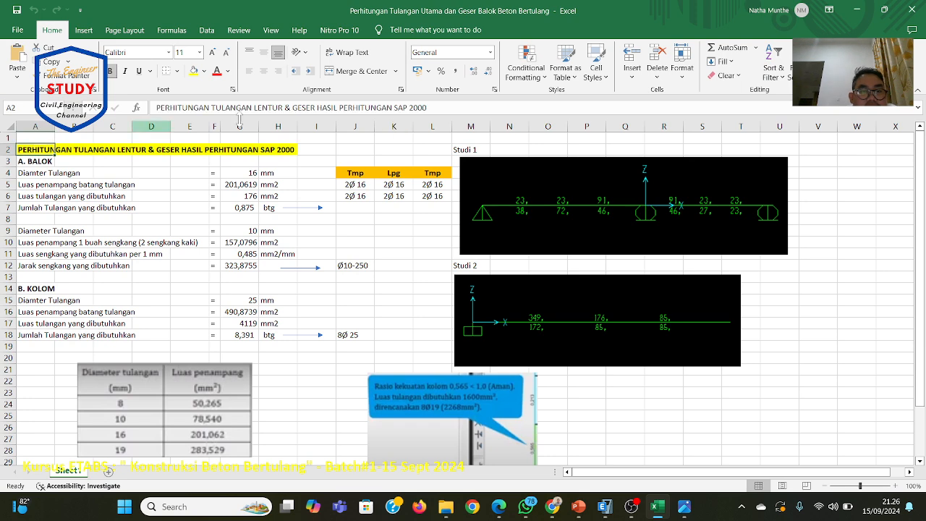
key(F2)
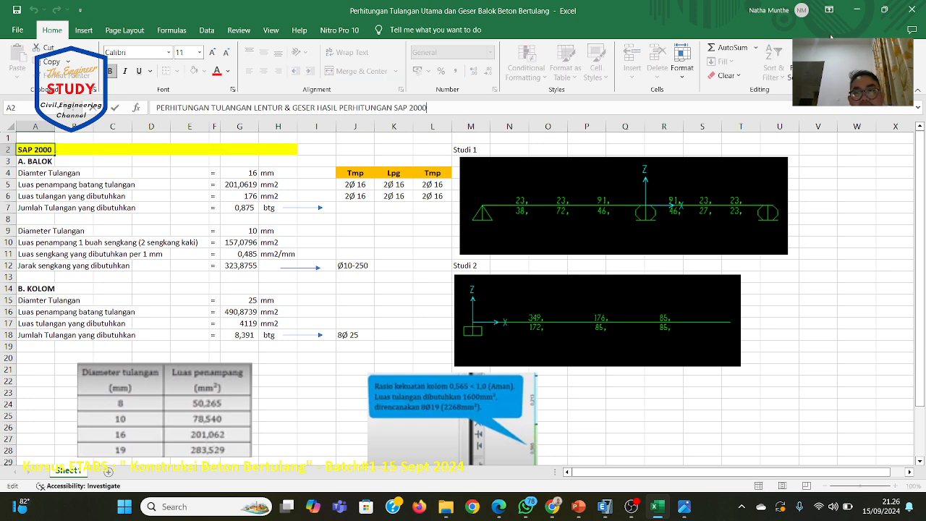
Start saving a copy of the workbook, choosing the MODUL 2 folder of the ETABS learning modules as its location.
click(17, 30)
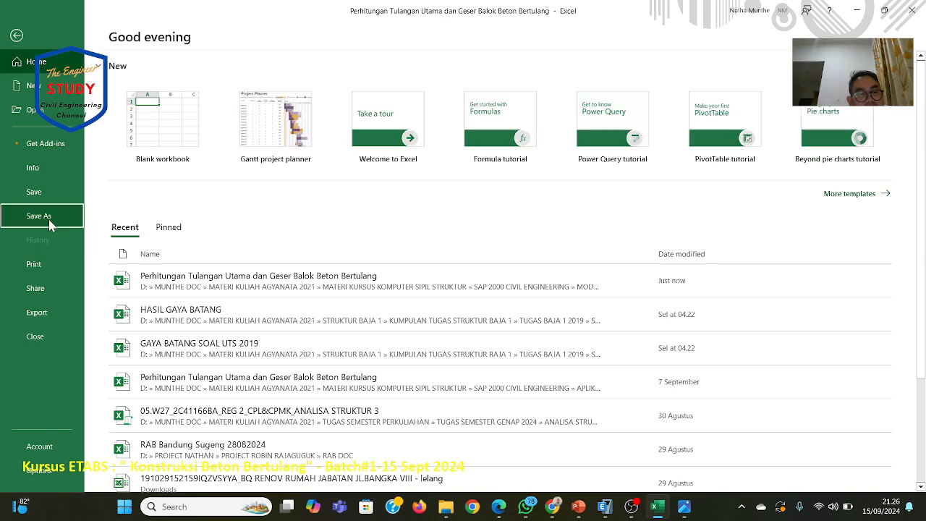
click(48, 218)
click(174, 304)
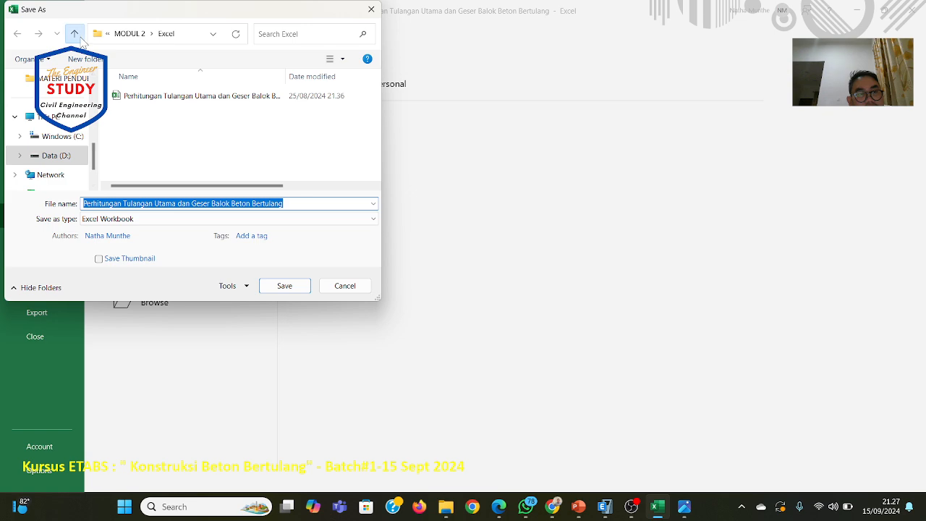
click(74, 34)
click(74, 34)
click(74, 34)
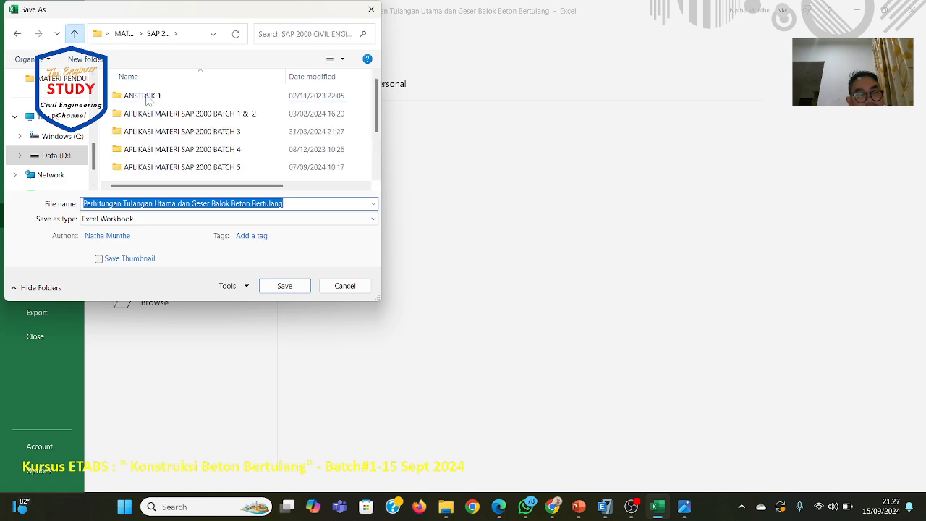
double_click(171, 115)
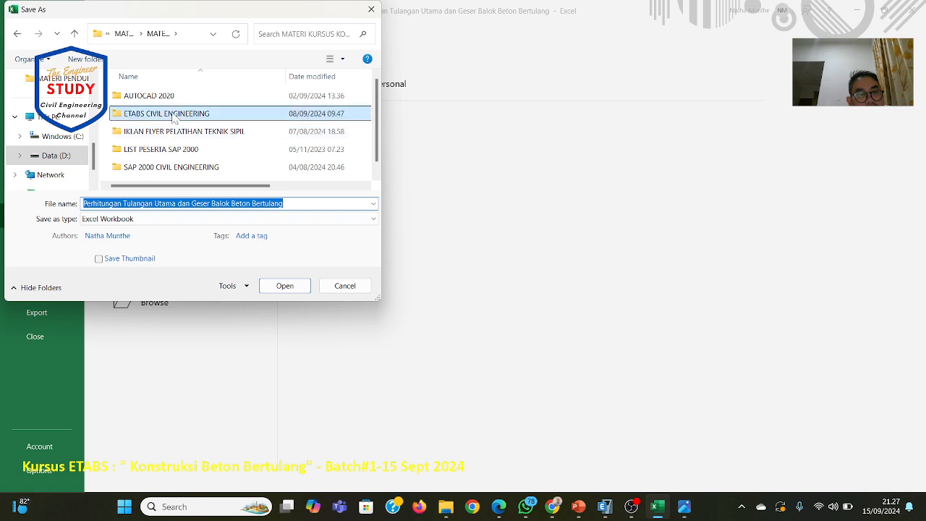
double_click(174, 152)
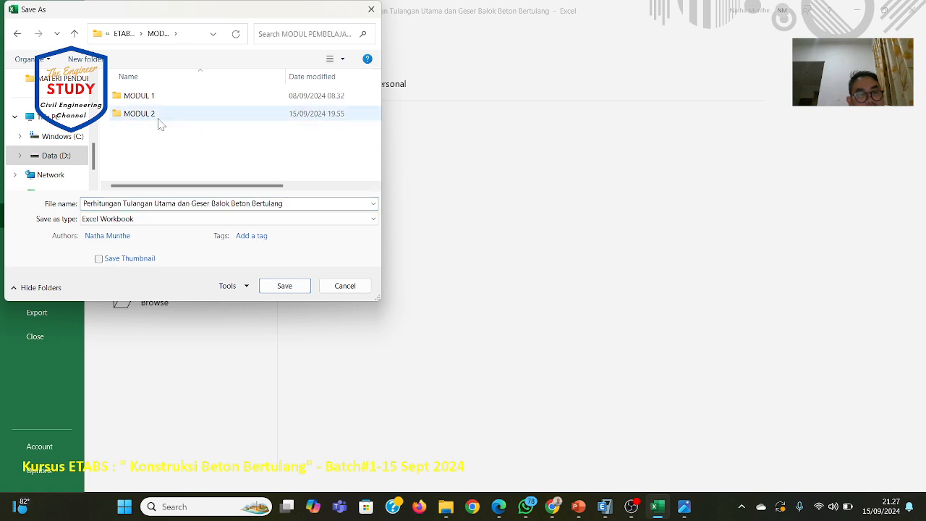
double_click(159, 119)
Name the workbook copy "Perhitungan Tulangan Utama dan Geser Balok Beton Bertulang ETABS" and save it.
click(296, 204)
click(296, 204)
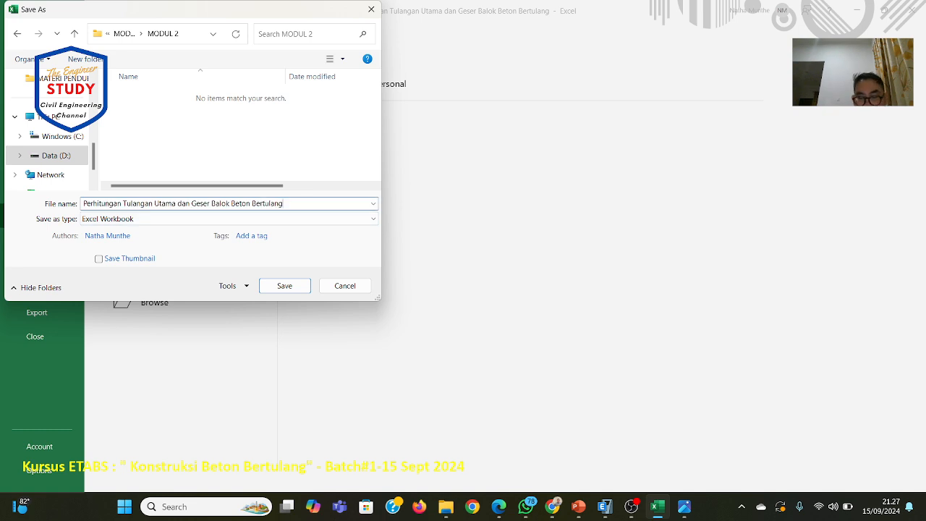
text(ETABS)
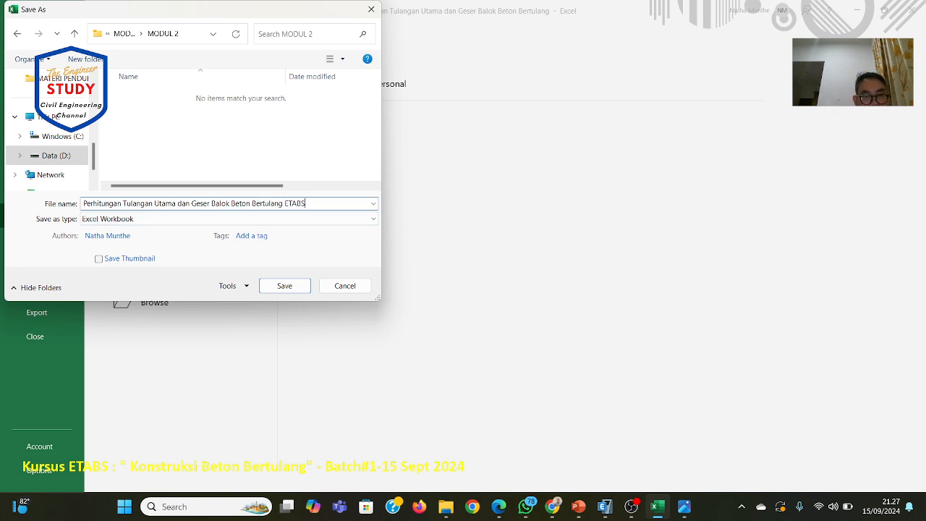
click(296, 291)
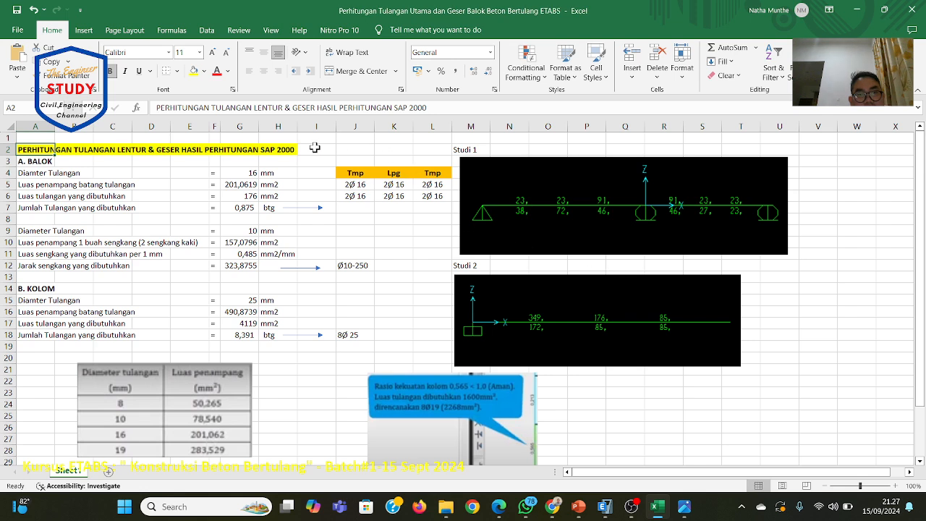
Change the title in cell A2 to end with ETABS instead of SAP 2000.
key(F2)
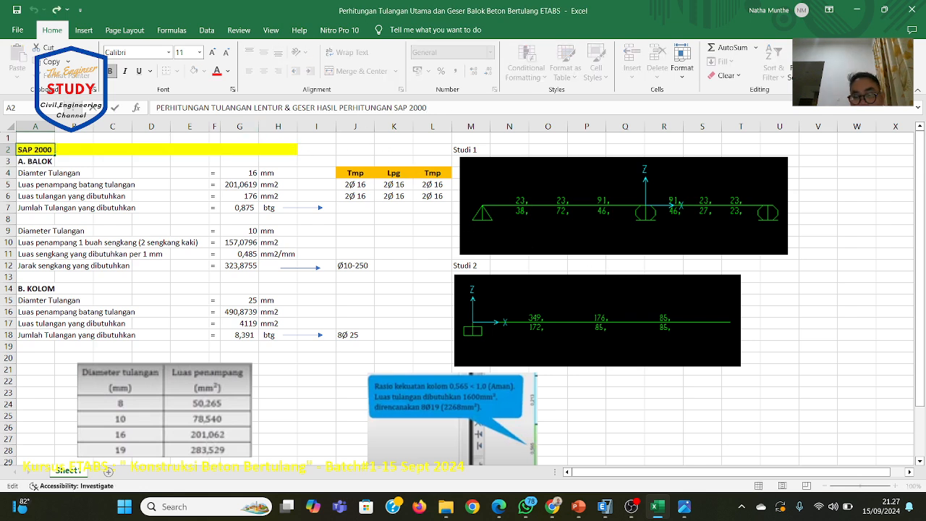
key(BackSpace)
key(BackSpace)
key(BackSpace)
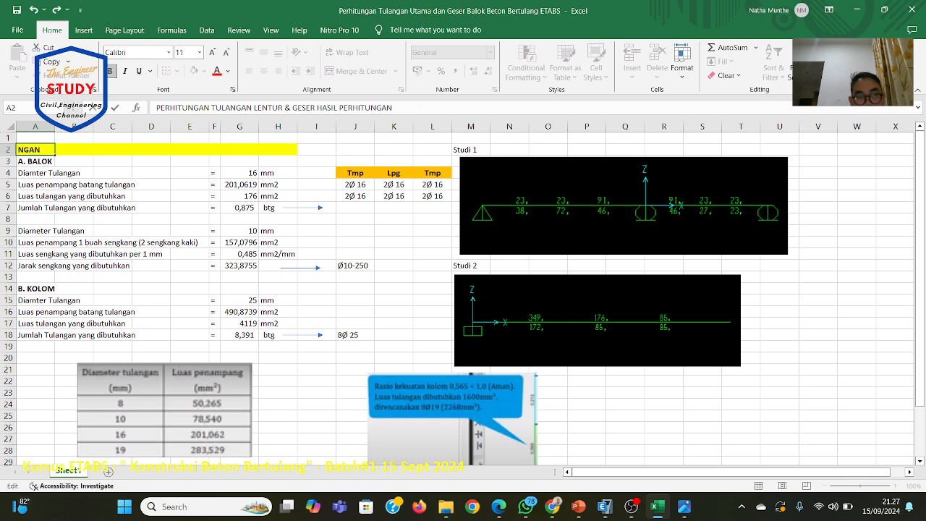
text(ETABS)
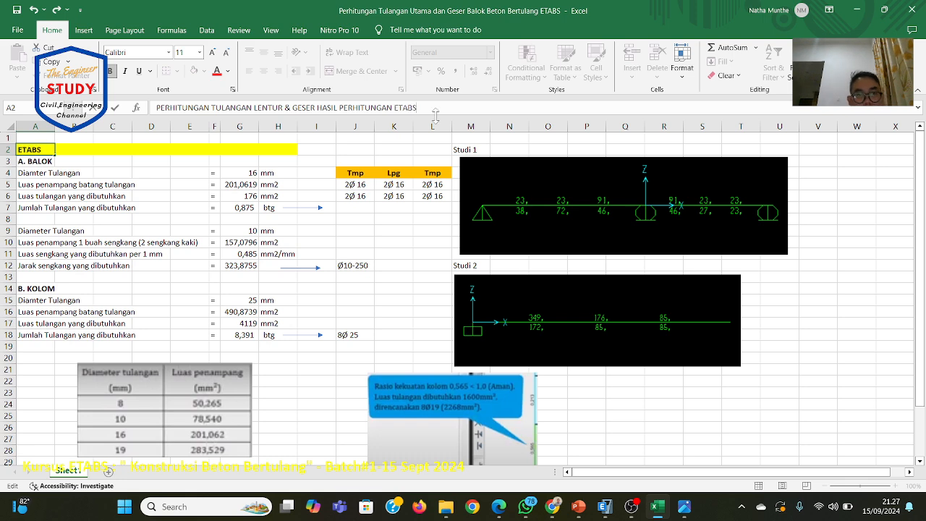
click(366, 275)
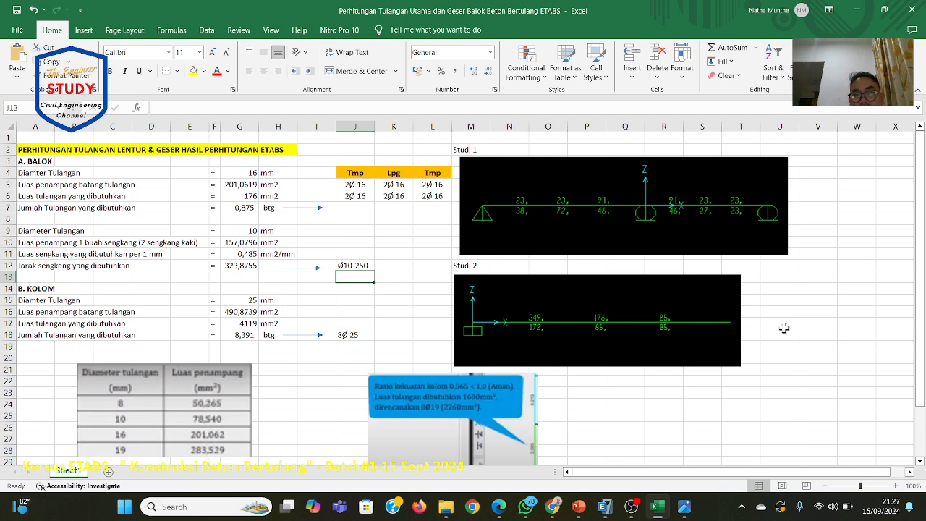
Delete the two black beam pictures beneath the Studi 1 and Studi 2 labels.
click(687, 215)
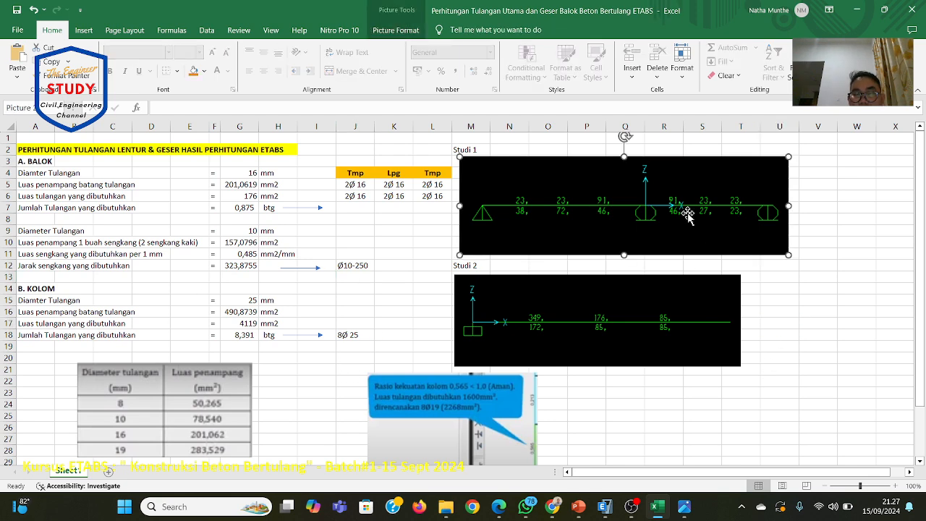
key(Delete)
click(651, 324)
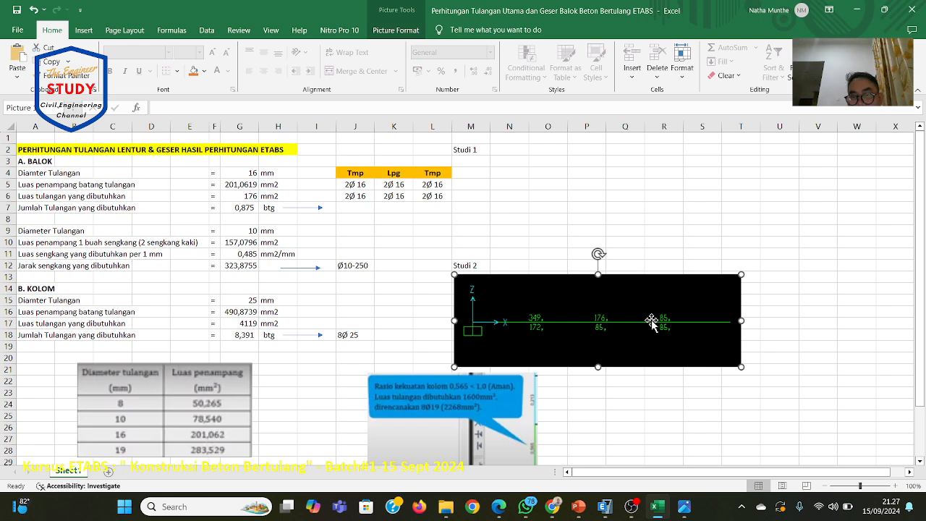
key(Delete)
click(565, 230)
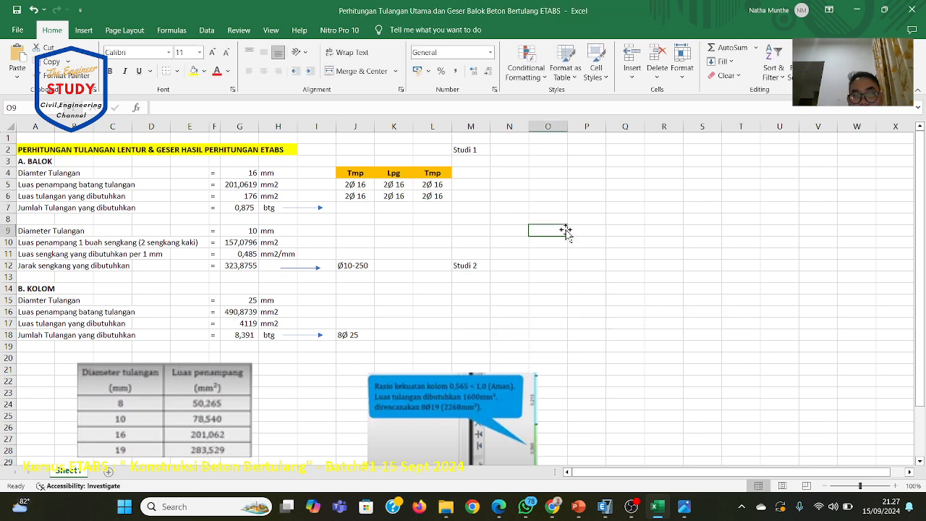
Check the Tulangan Longitudinal slide in PowerPoint, and run the concrete frame design check in ETABS.
click(664, 510)
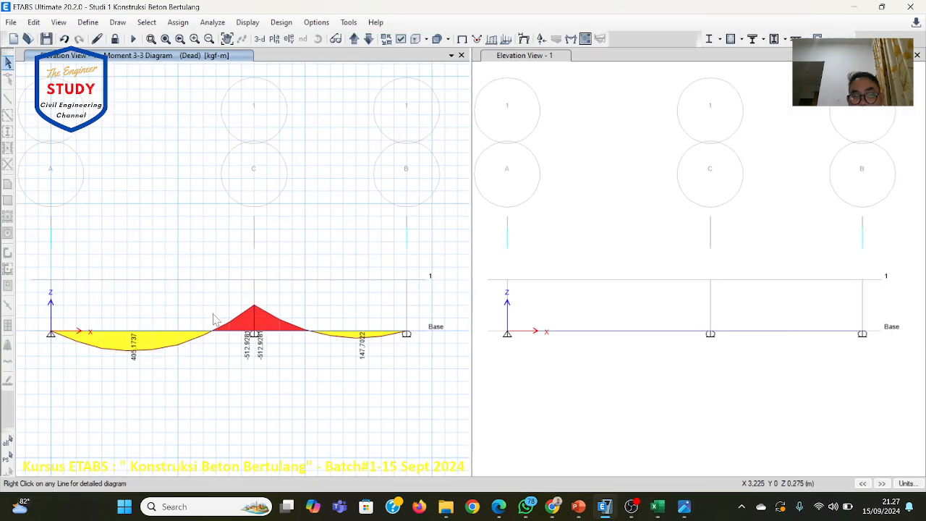
click(588, 515)
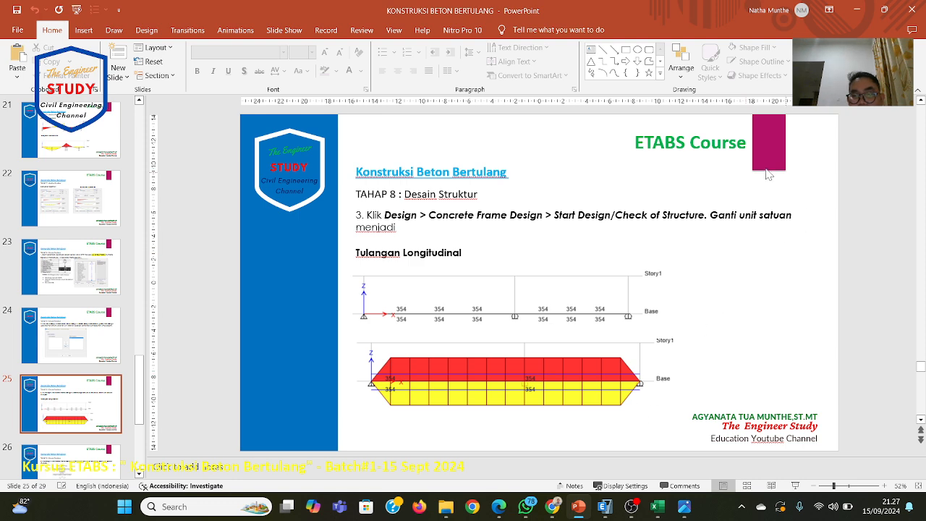
click(606, 511)
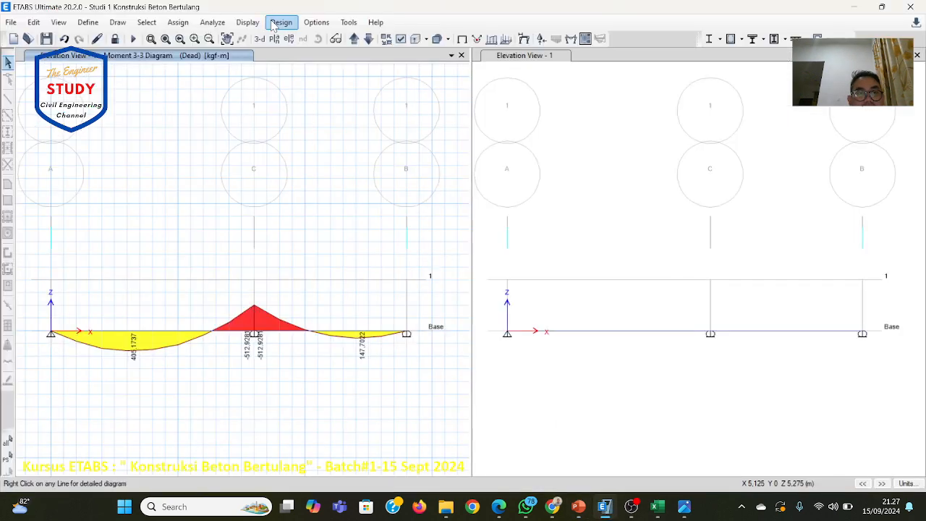
click(278, 23)
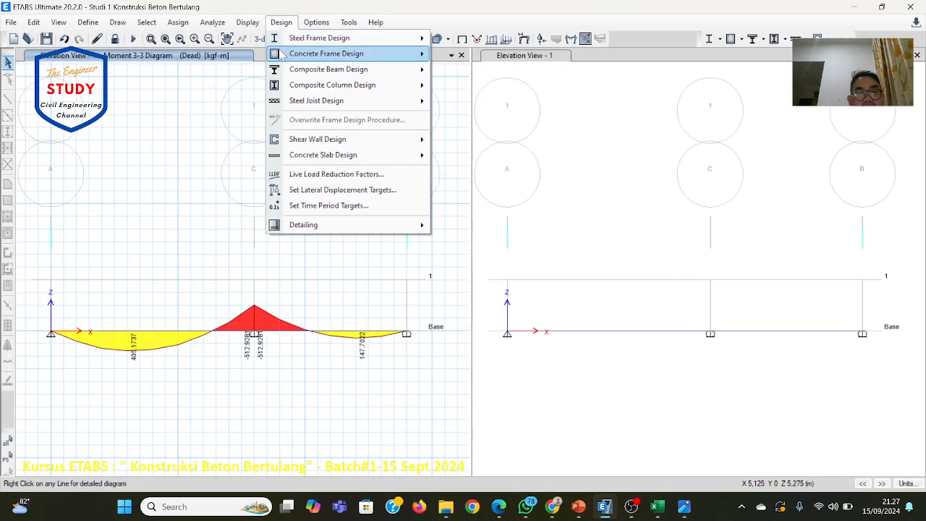
mouse_move(282, 55)
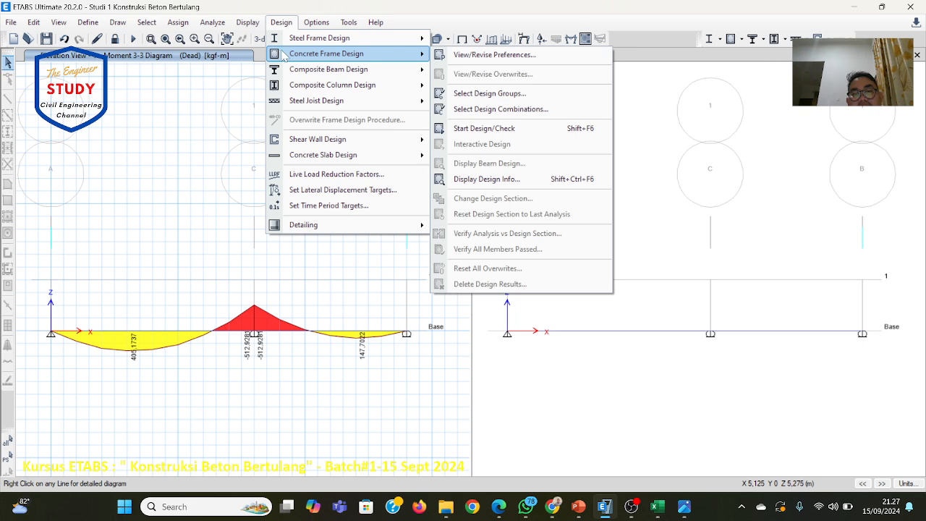
click(484, 128)
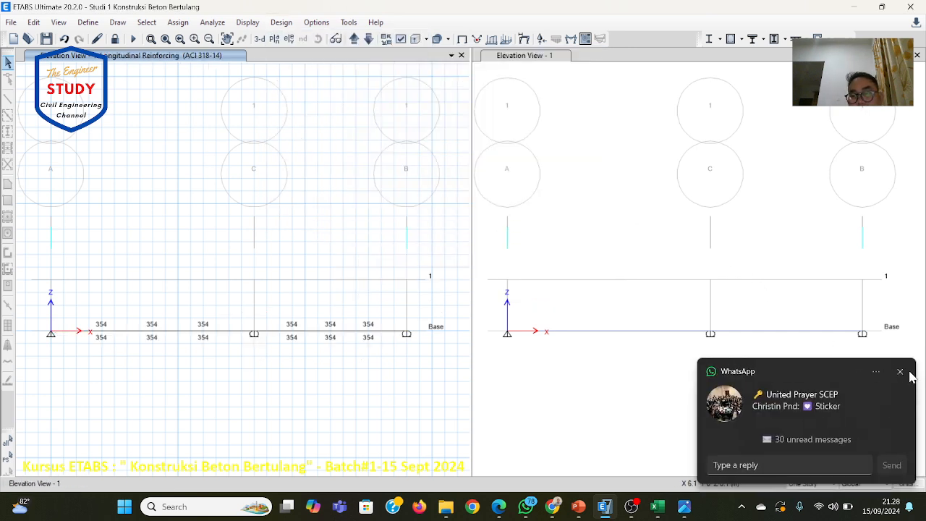
click(900, 374)
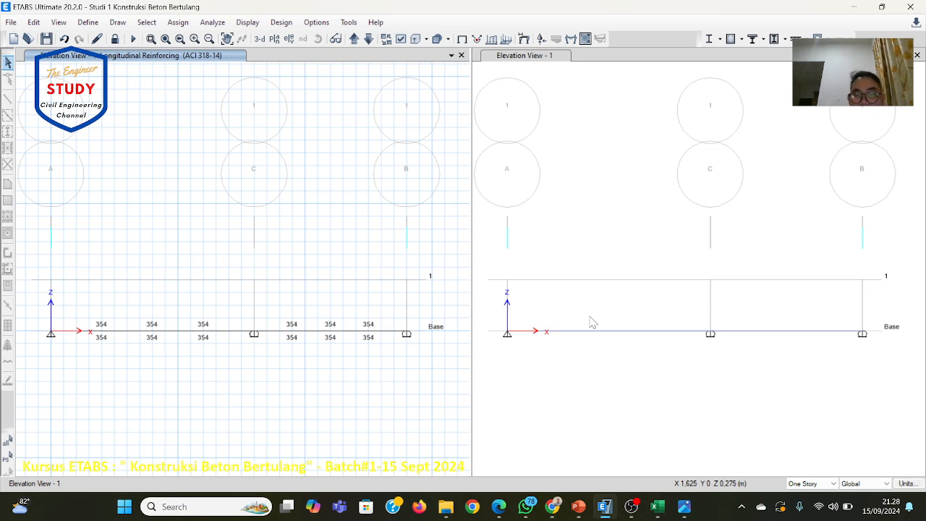
Switch to the Excel workbook and paste the ETABS longitudinal reinforcing screenshot at cell N3.
click(657, 507)
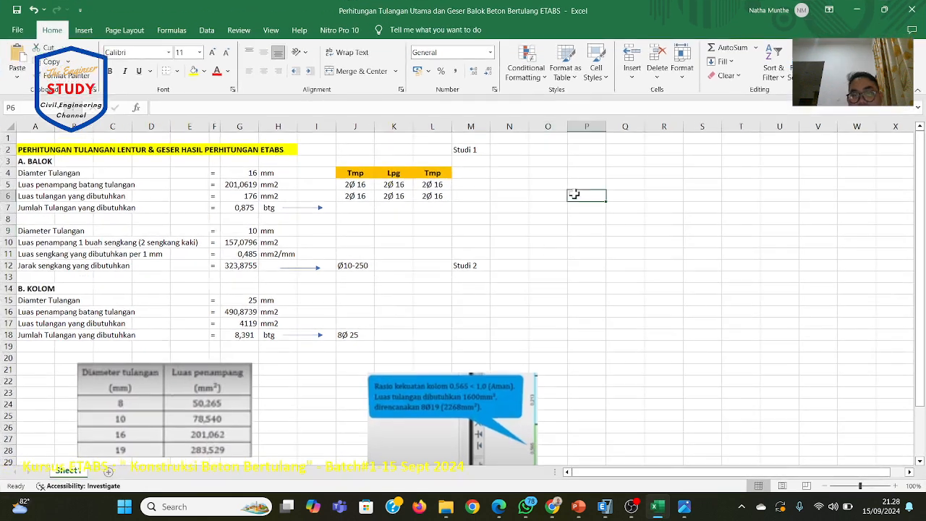
click(474, 167)
click(515, 161)
right_click(517, 160)
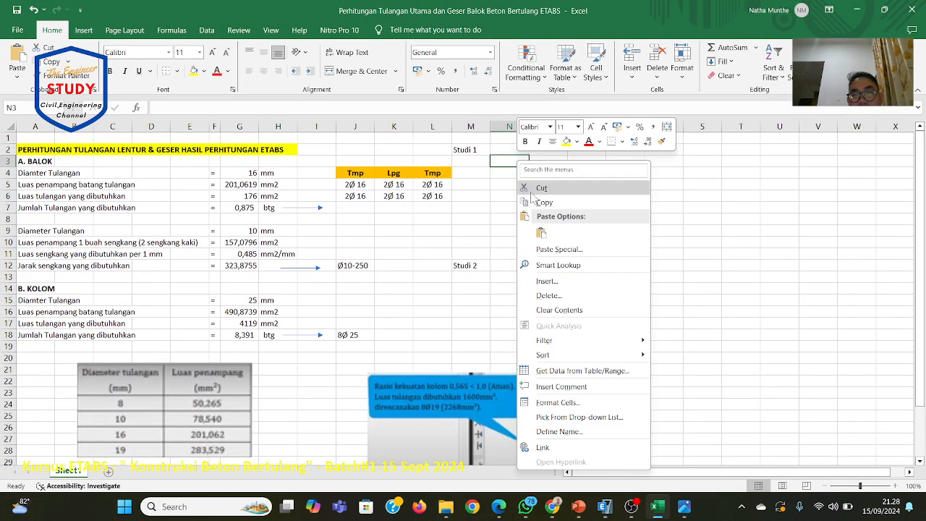
click(541, 232)
scroll(657, 244, down, 3)
scroll(724, 347, up, 3)
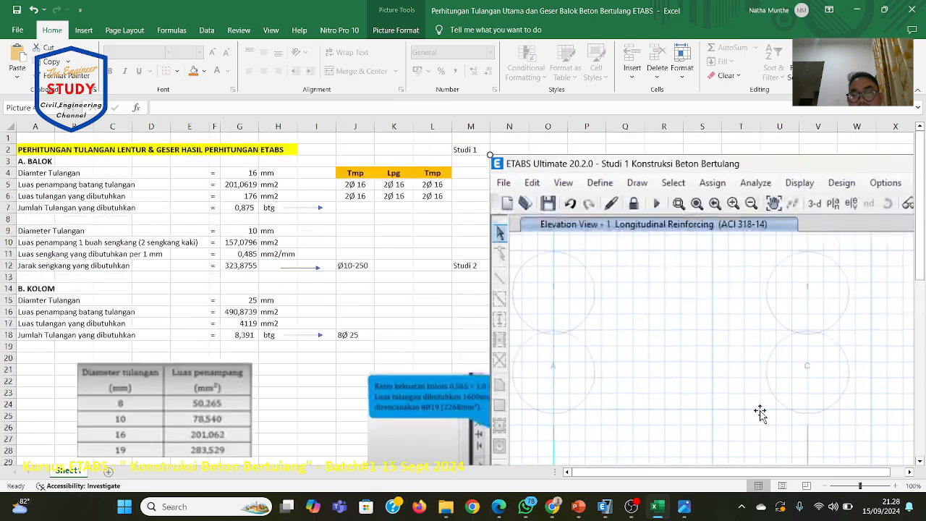
click(824, 489)
click(824, 489)
click(824, 489)
click(824, 489)
click(826, 490)
click(825, 490)
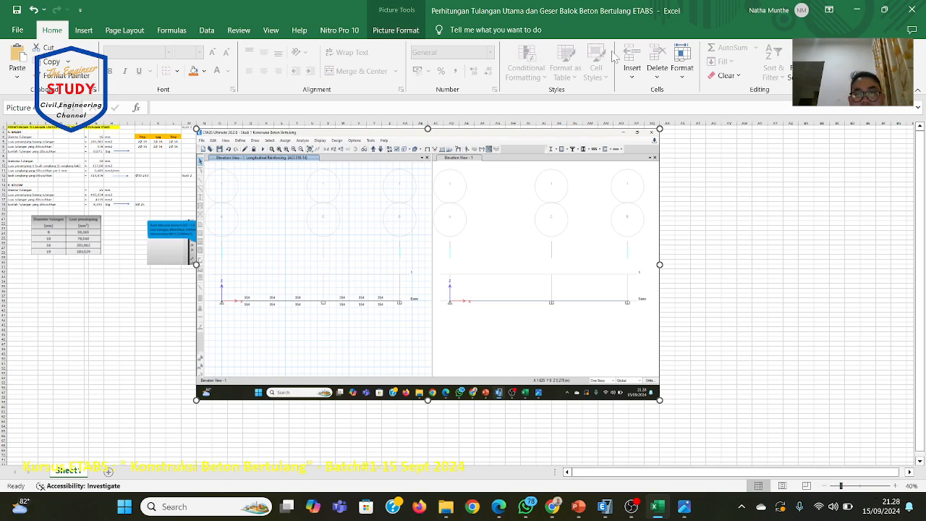
click(404, 32)
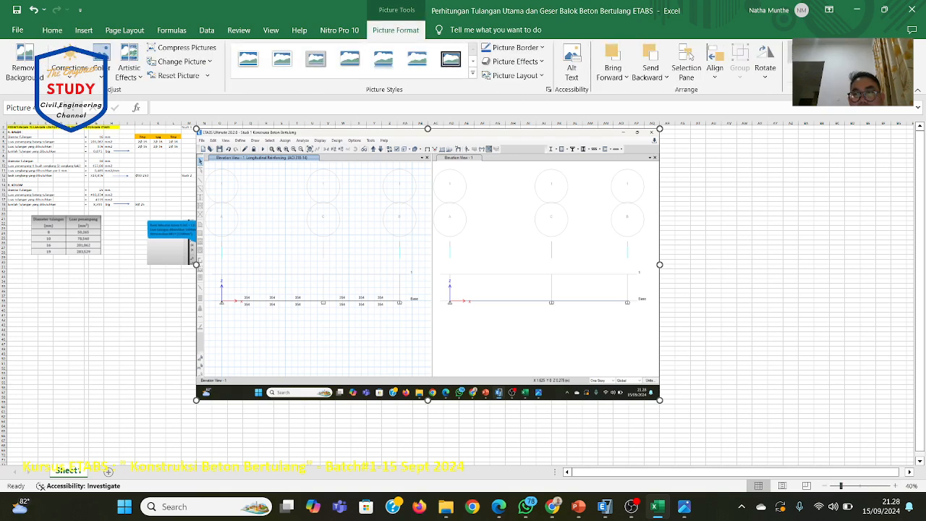
click(795, 62)
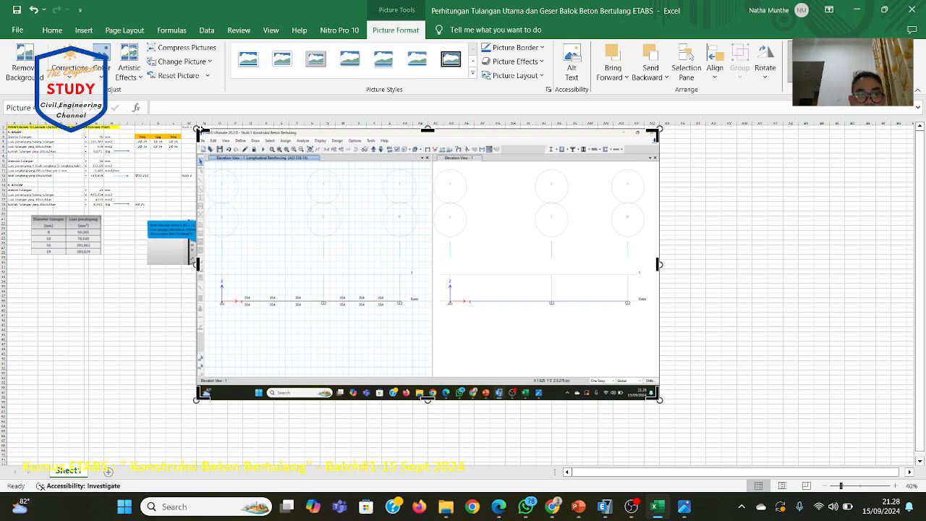
drag(196, 130, 204, 147)
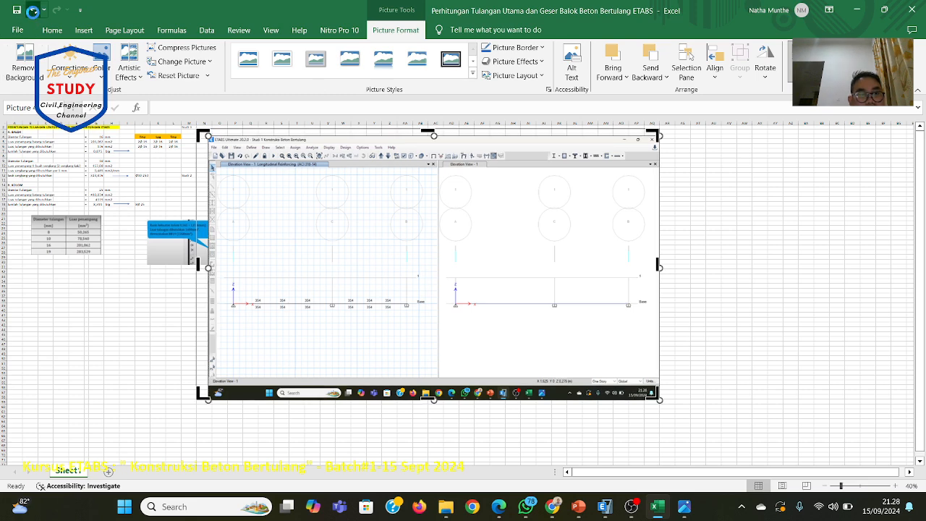
click(33, 9)
Crop the pasted screenshot to the longitudinal reinforcement beam diagram of the first elevation view.
click(796, 72)
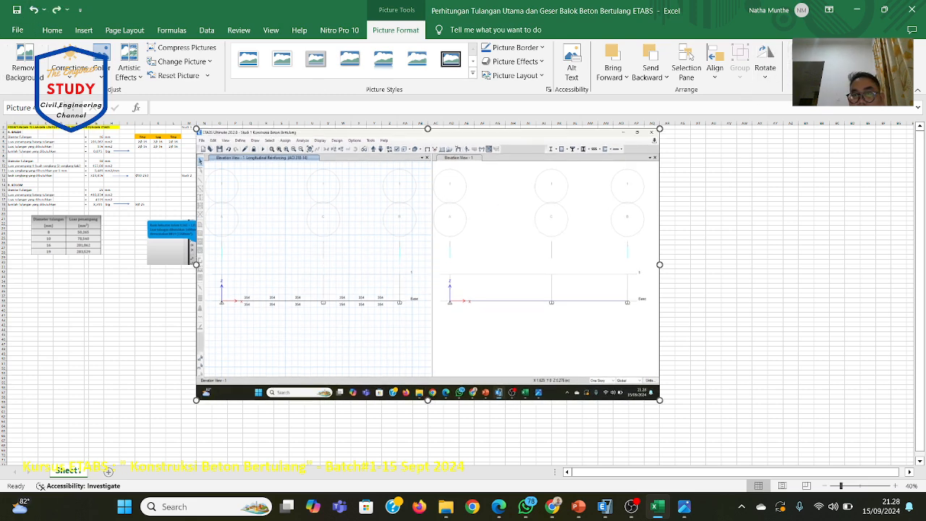
click(796, 73)
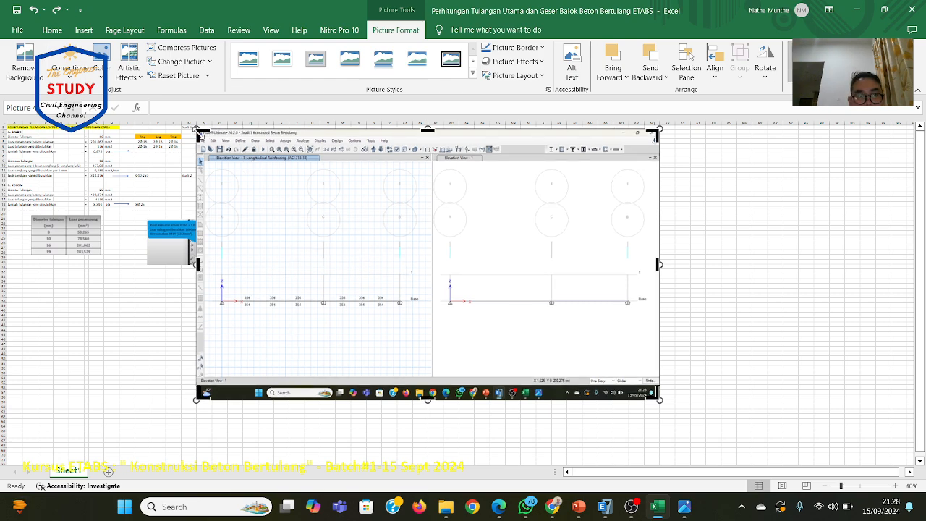
drag(198, 131, 197, 151)
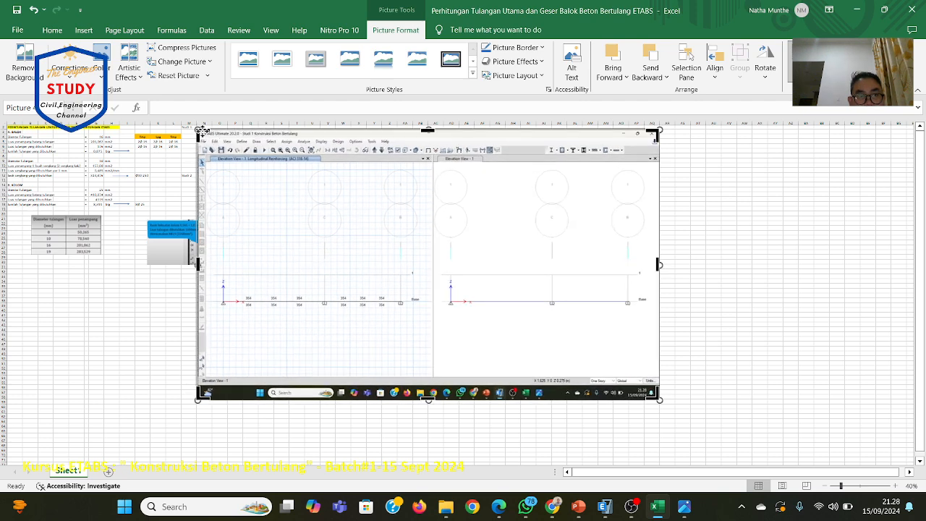
mouse_move(198, 133)
mouse_down()
mouse_move(230, 240)
mouse_move(217, 267)
mouse_up()
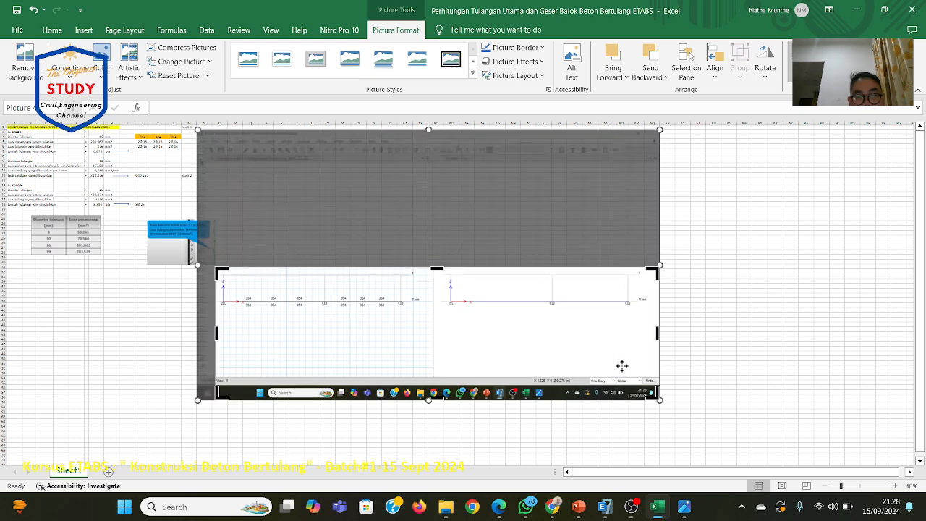
mouse_move(652, 393)
mouse_down()
mouse_move(569, 356)
mouse_move(405, 325)
mouse_move(423, 322)
mouse_up()
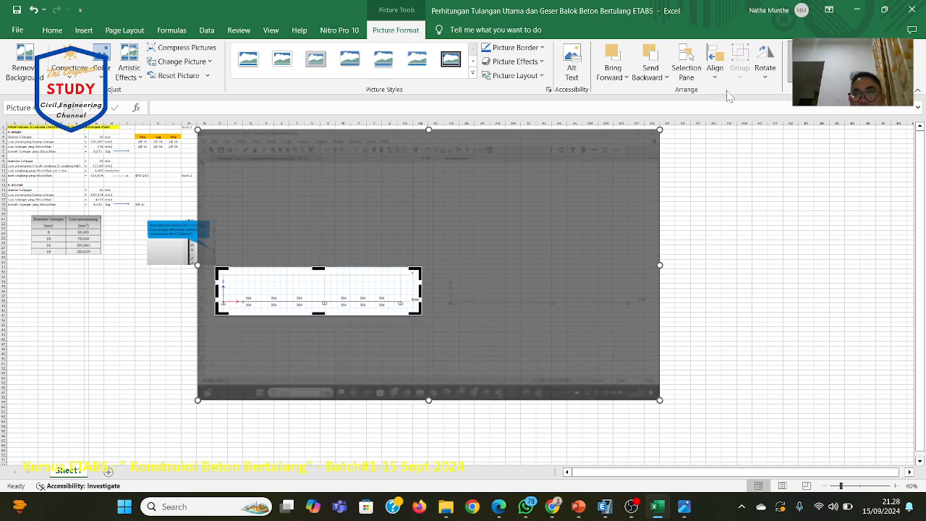
click(800, 58)
Move the cropped beam diagram below the Studi 1 label and shrink it to span roughly columns M to X.
drag(321, 282, 266, 150)
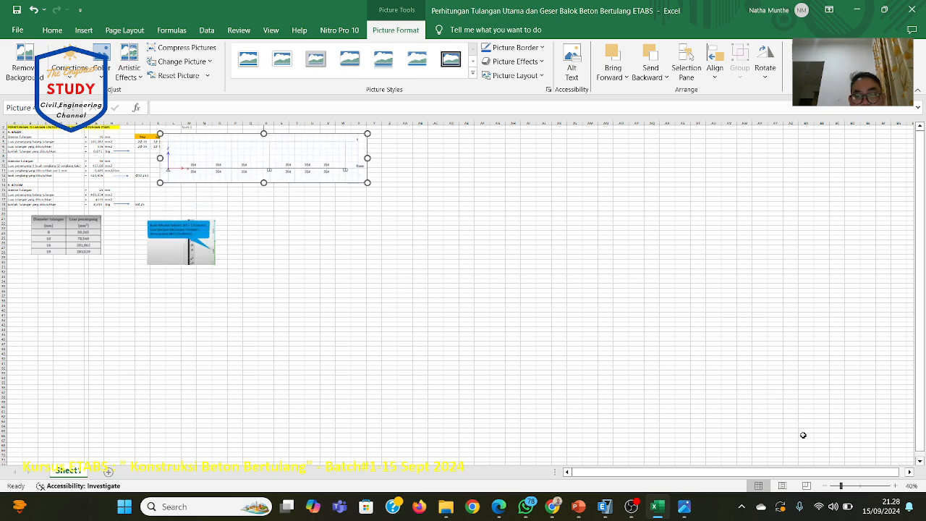
click(895, 486)
click(895, 485)
click(895, 485)
click(895, 485)
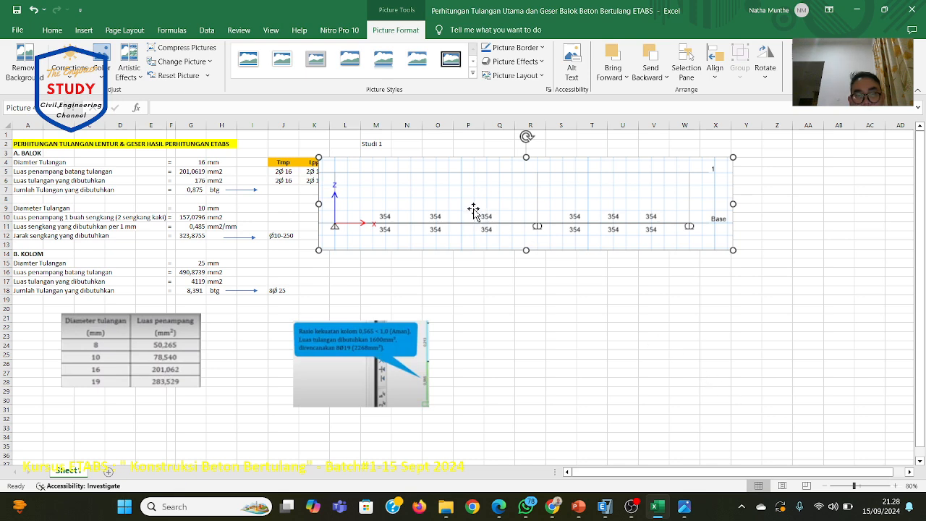
drag(473, 207, 531, 203)
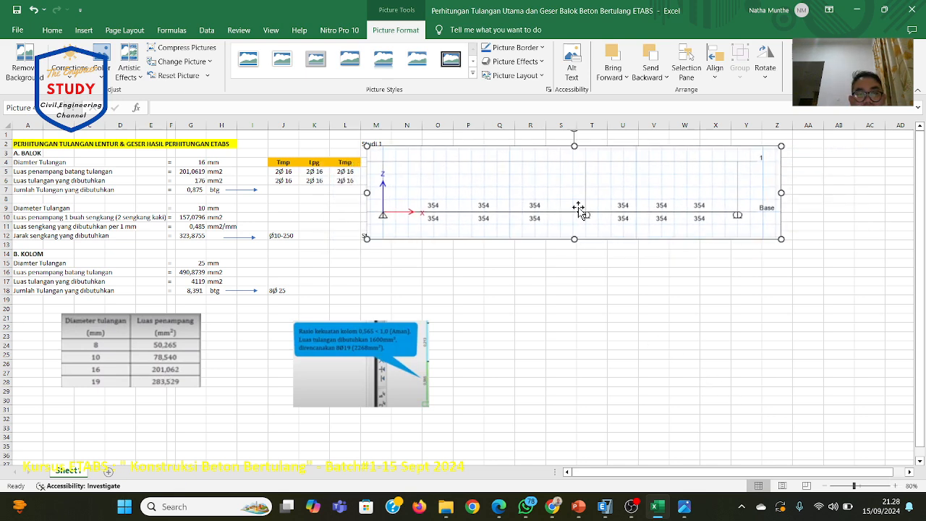
drag(776, 241, 729, 222)
drag(621, 201, 619, 207)
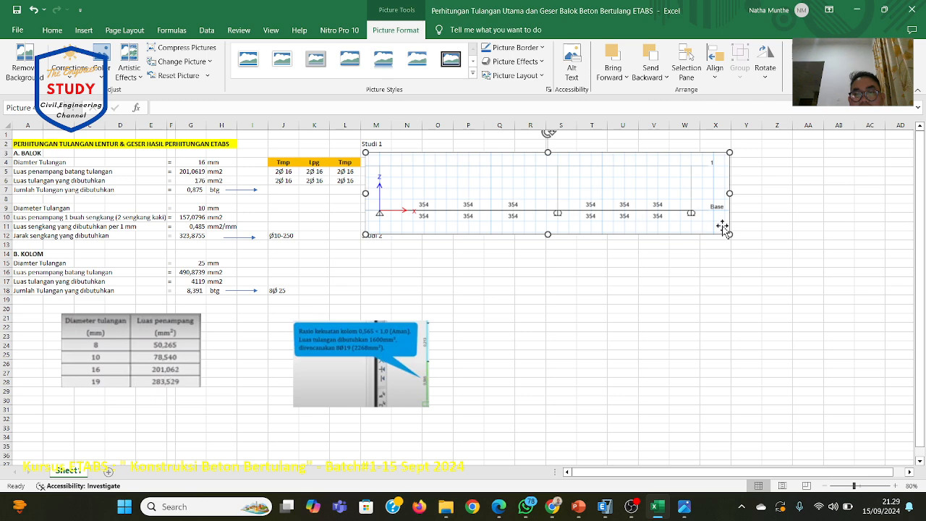
click(791, 237)
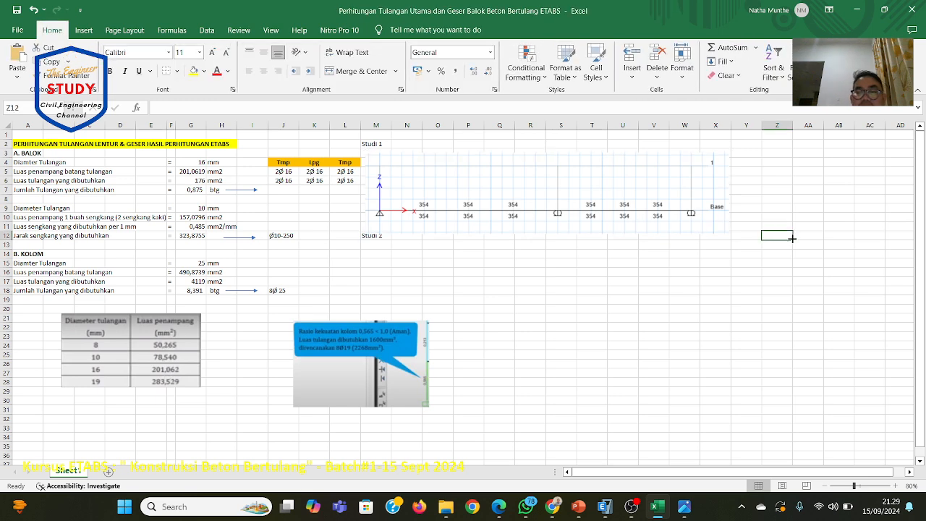
click(895, 487)
click(895, 486)
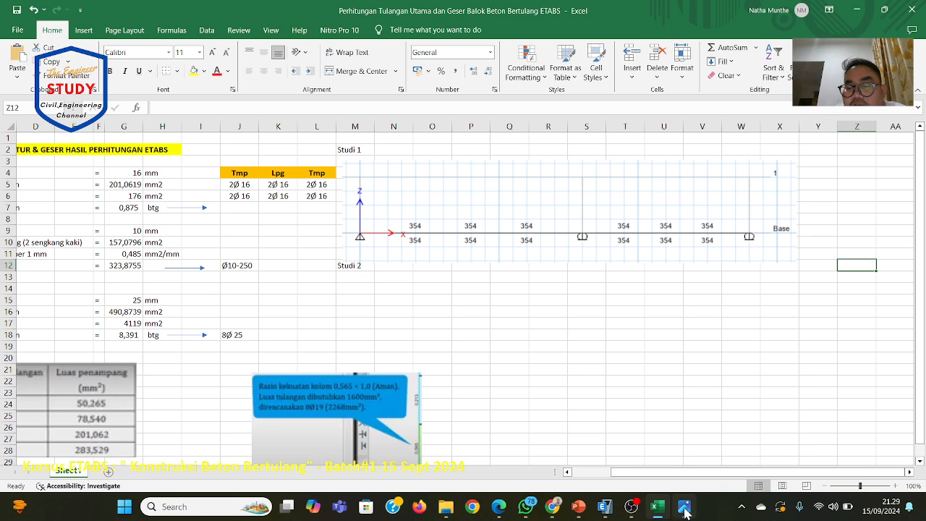
Review the ETABS reinforcement results and the Tulangan Longitudinal slide in PowerPoint, and return to the Excel workbook.
click(604, 506)
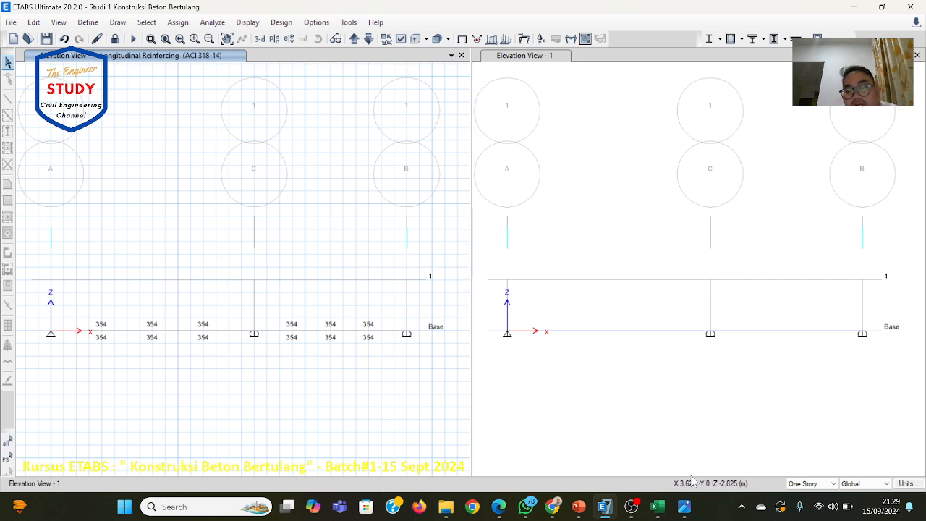
click(578, 514)
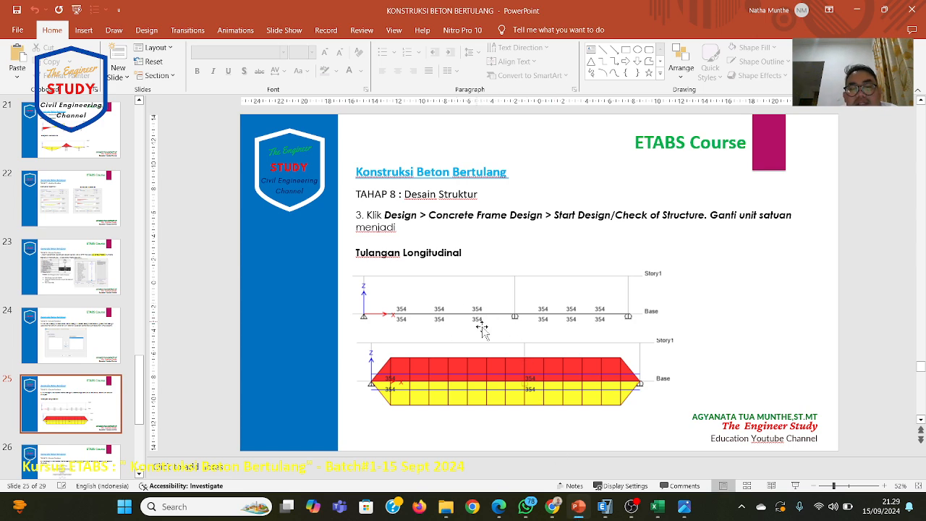
click(662, 510)
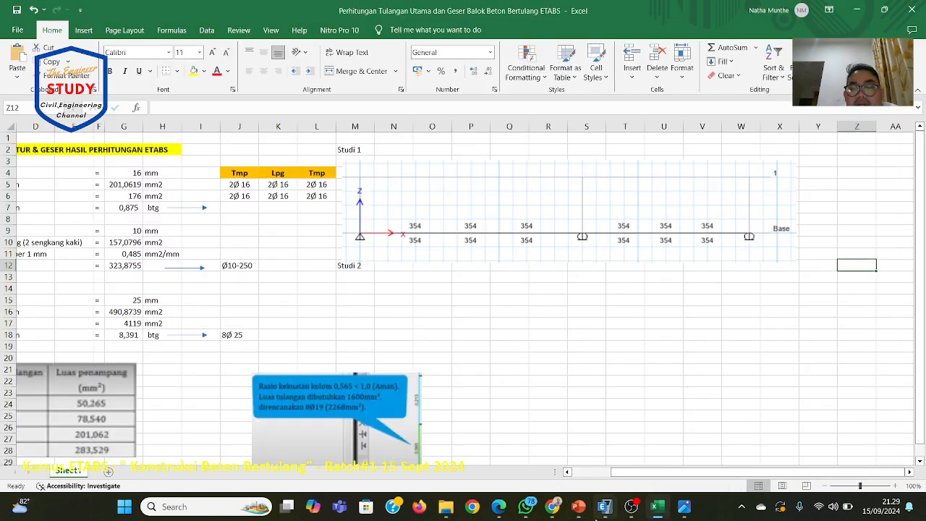
Switch to PowerPoint, review the Studi-1 problem and material data slide, and return to the Excel workbook.
click(578, 511)
scroll(76, 270, up, 12)
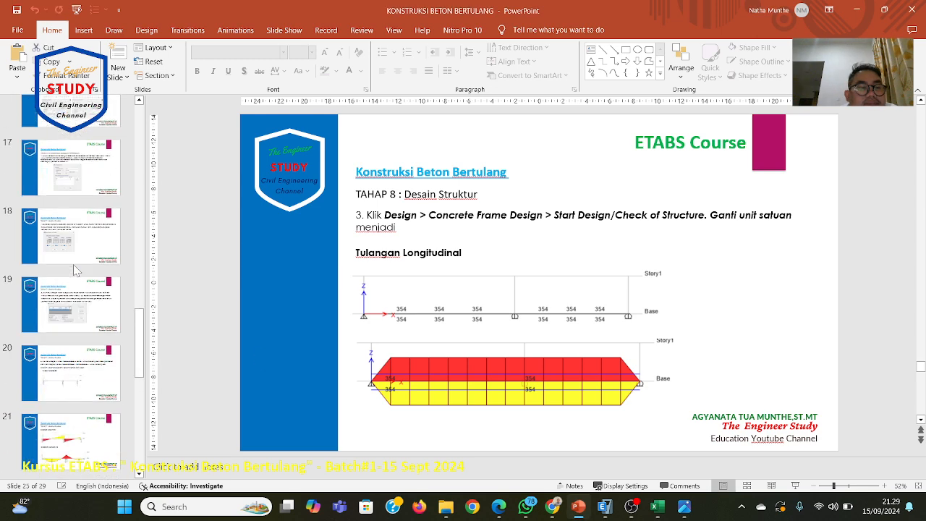
scroll(76, 271, up, 6)
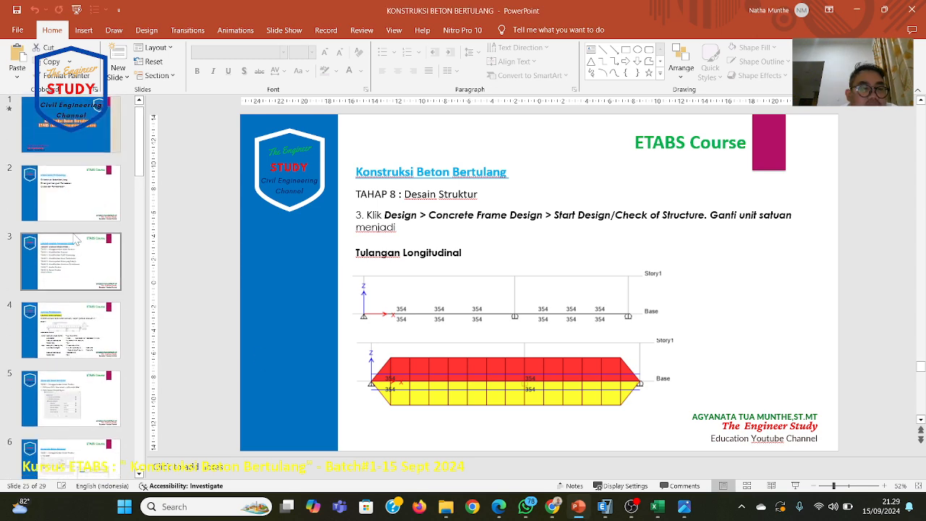
click(71, 330)
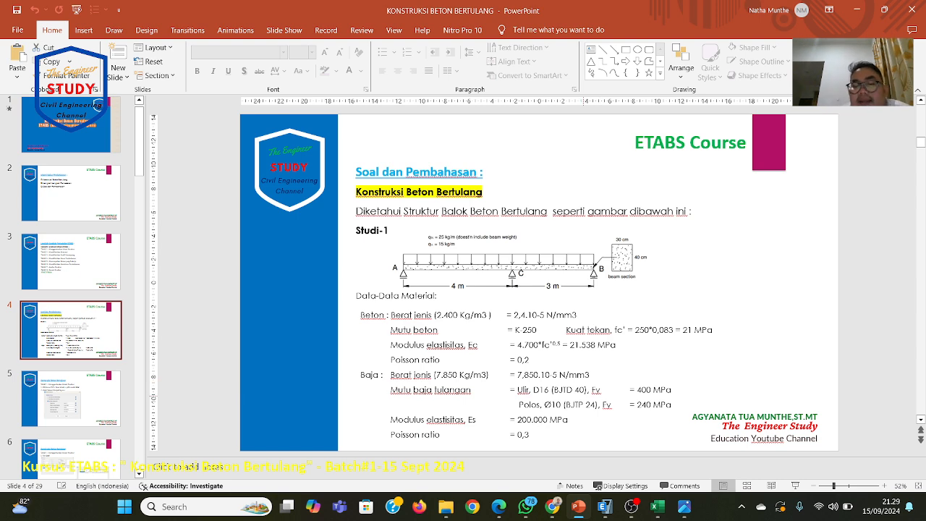
click(861, 13)
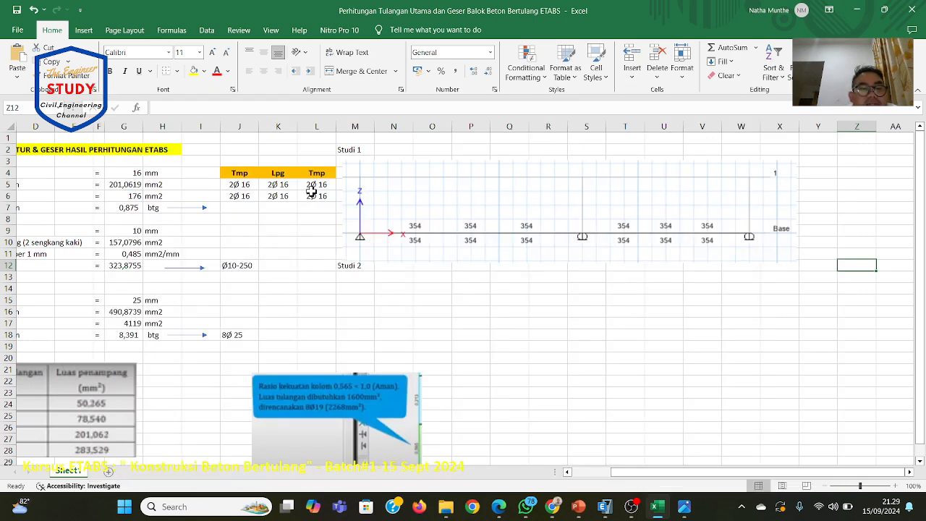
Set the beam's required longitudinal reinforcement area in G6 to 354 mm2 and check the resulting bar count in G7.
drag(750, 474, 710, 474)
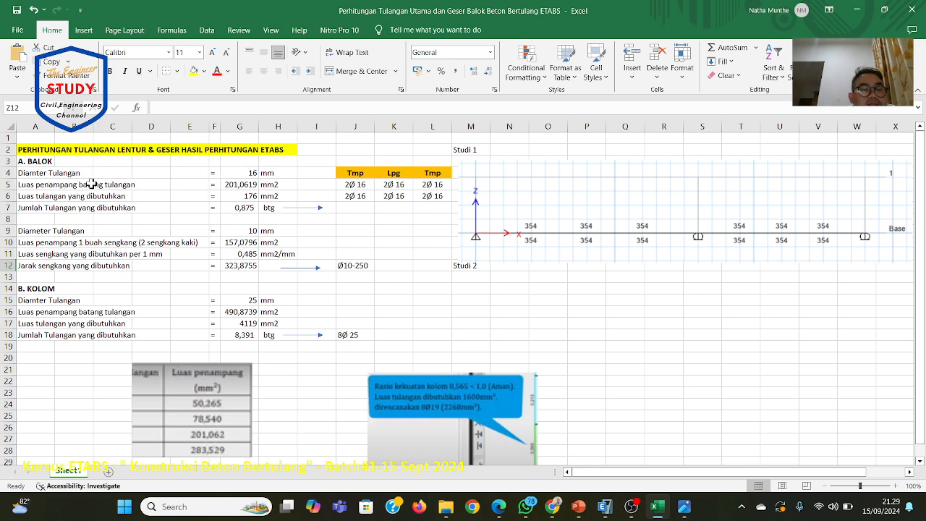
click(225, 187)
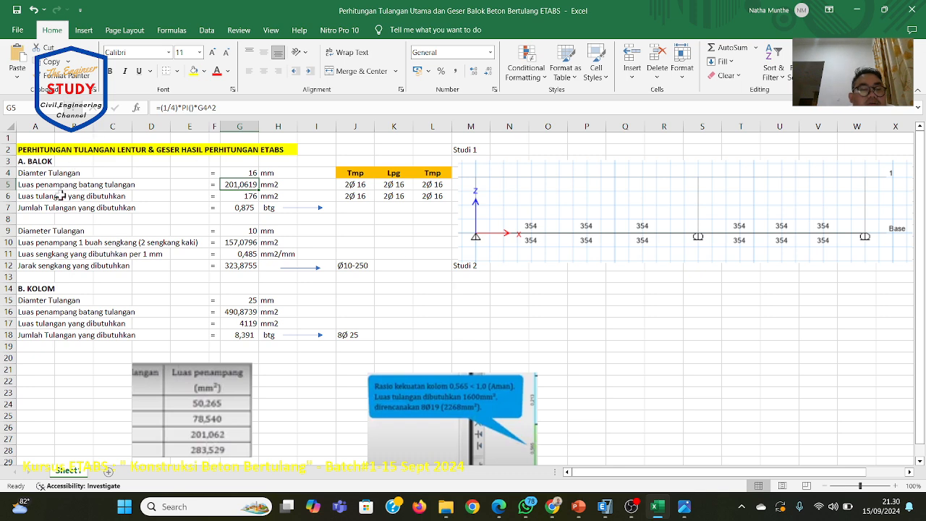
click(254, 194)
text(354)
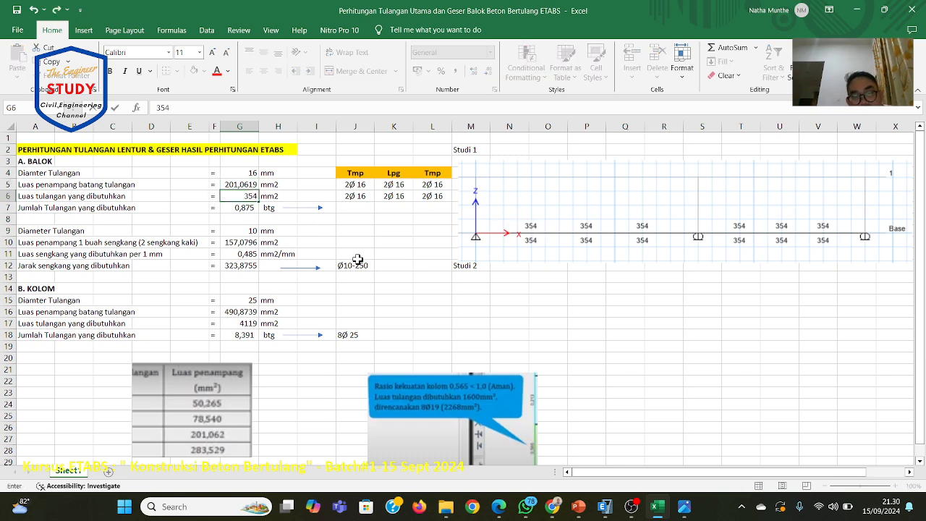
click(431, 278)
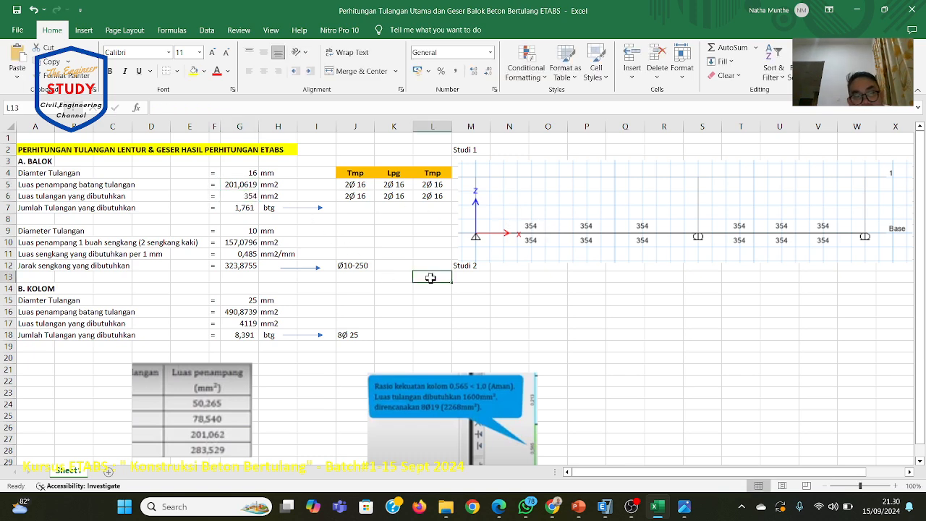
click(232, 207)
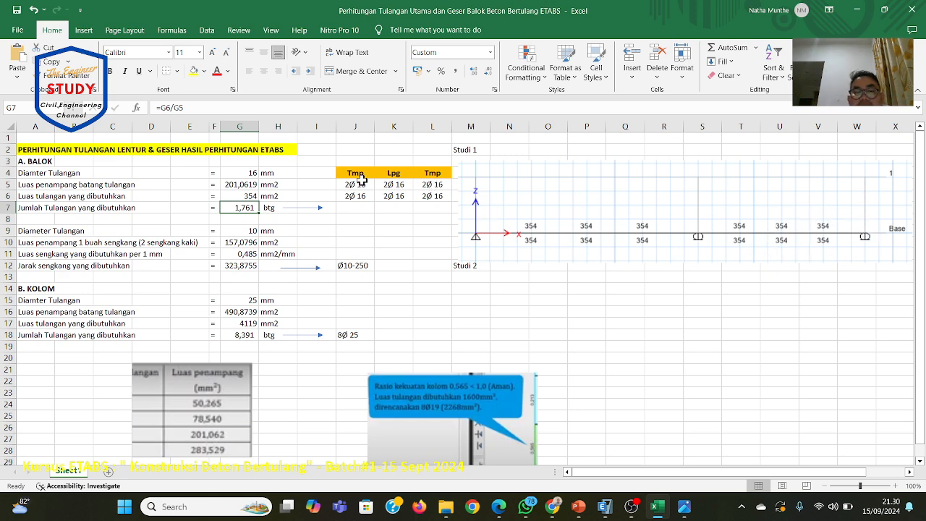
View the Balok B1 section drawing in Gambar Tulangan Utama dan Geser.jpg and return to the workbook.
click(684, 507)
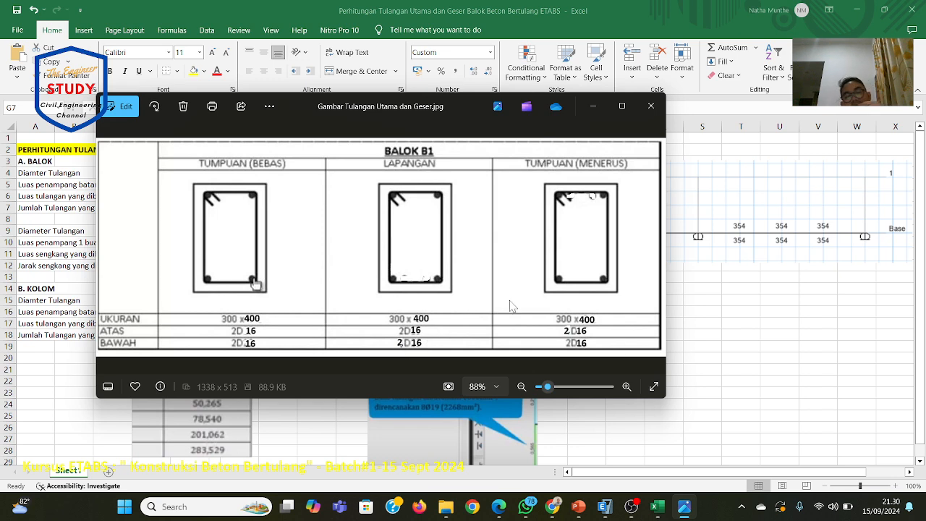
right_click(471, 262)
click(719, 285)
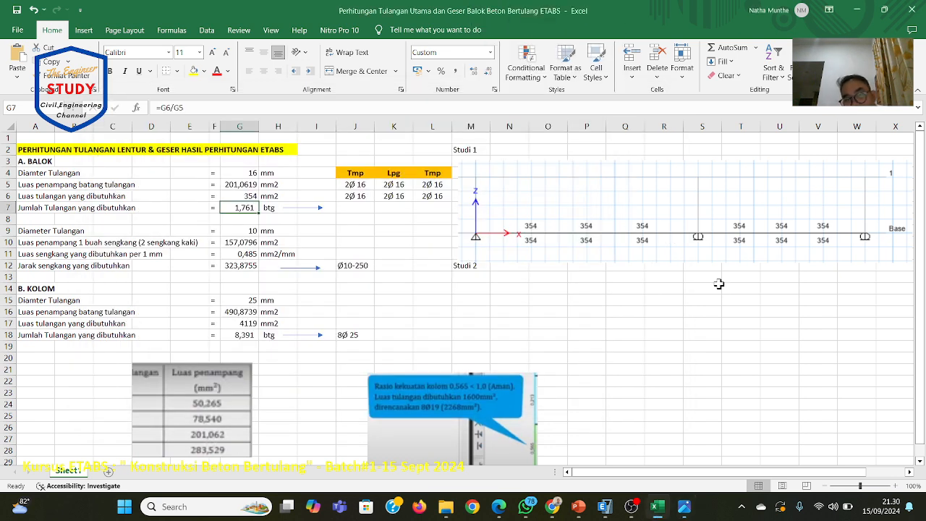
click(696, 513)
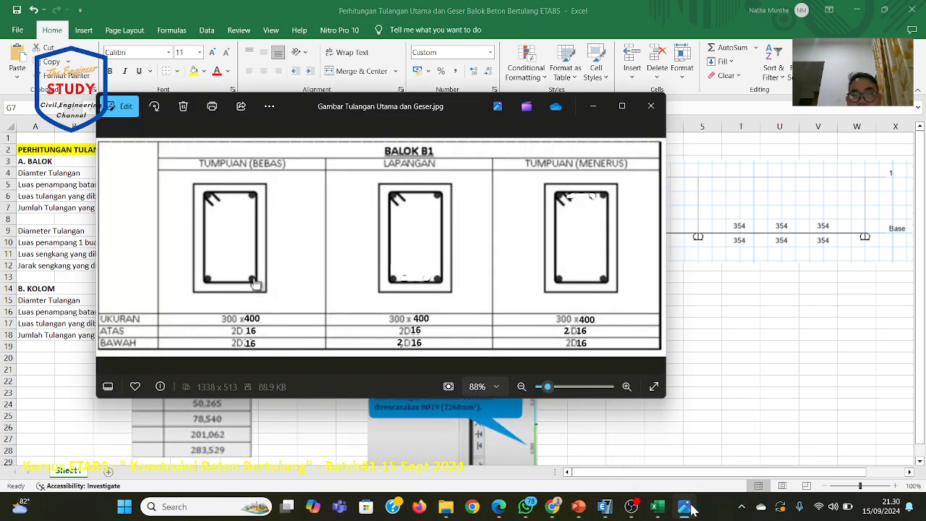
click(594, 108)
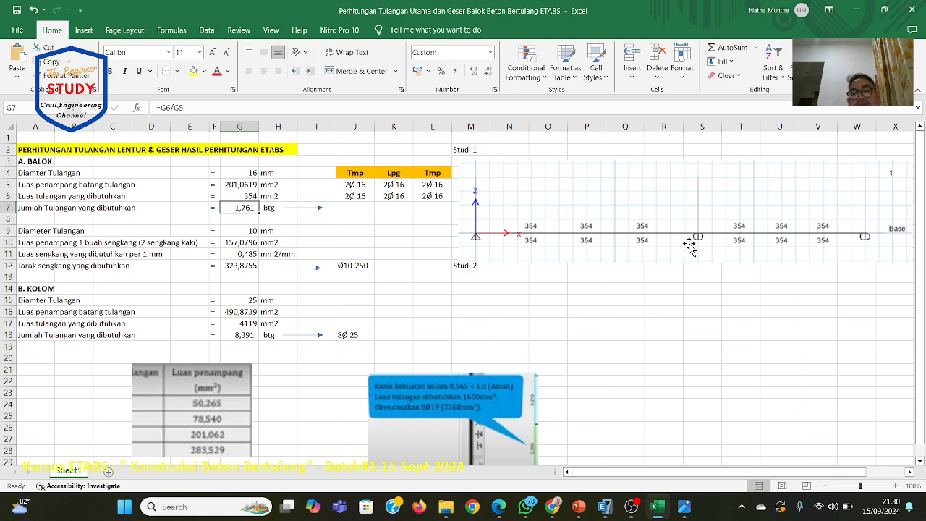
Shrink the beam reinforcement diagram below the Studi 1 label slightly so it ends within column X.
click(633, 218)
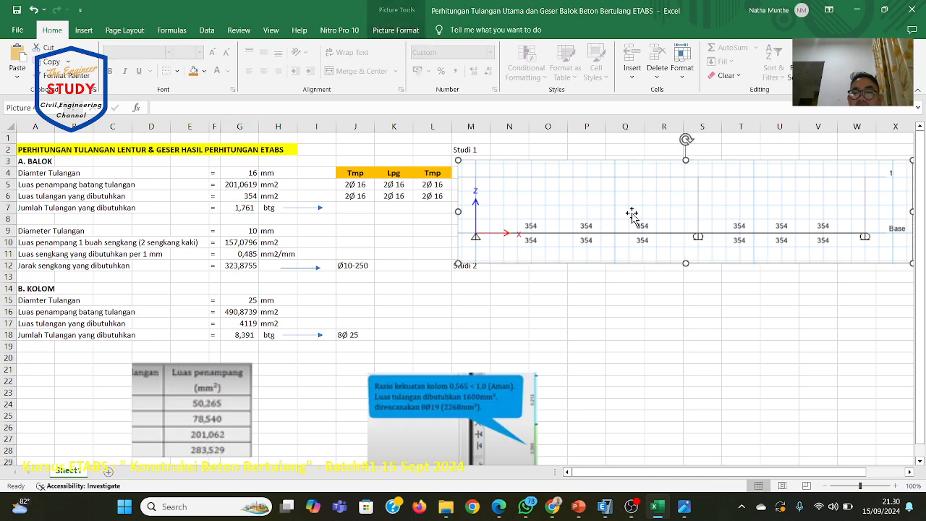
click(717, 335)
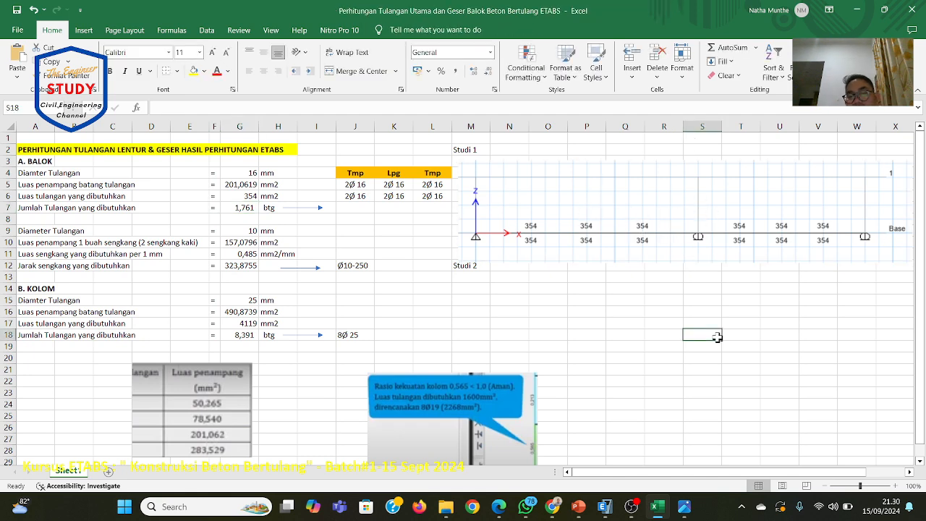
click(635, 237)
drag(913, 264, 866, 259)
click(741, 277)
click(771, 307)
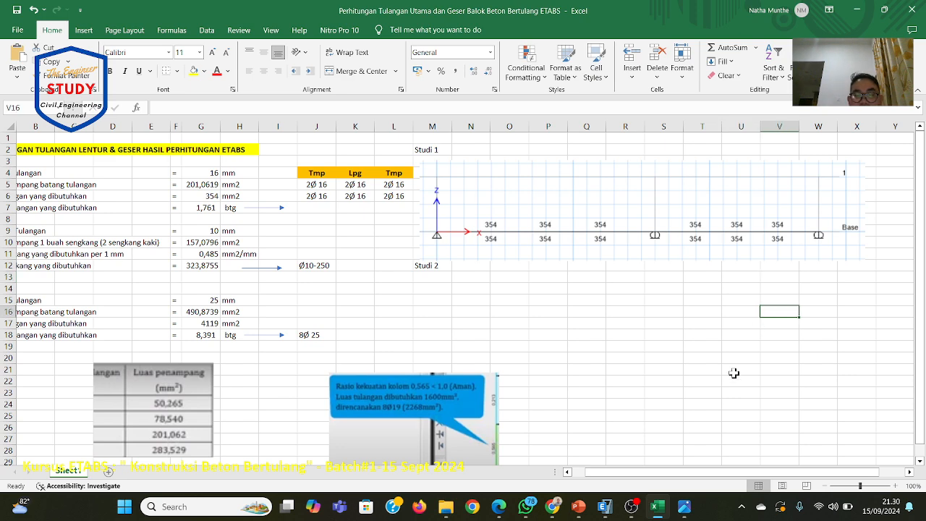
Compare the Balok B1 section drawing with the Tmp and Lpg bar table and the beam diagram in the workbook.
click(684, 507)
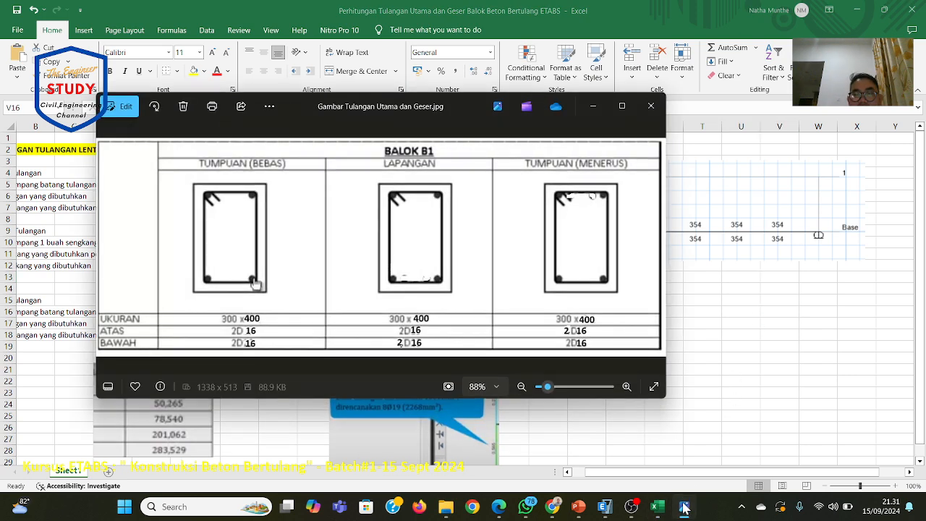
click(683, 506)
click(684, 507)
click(683, 507)
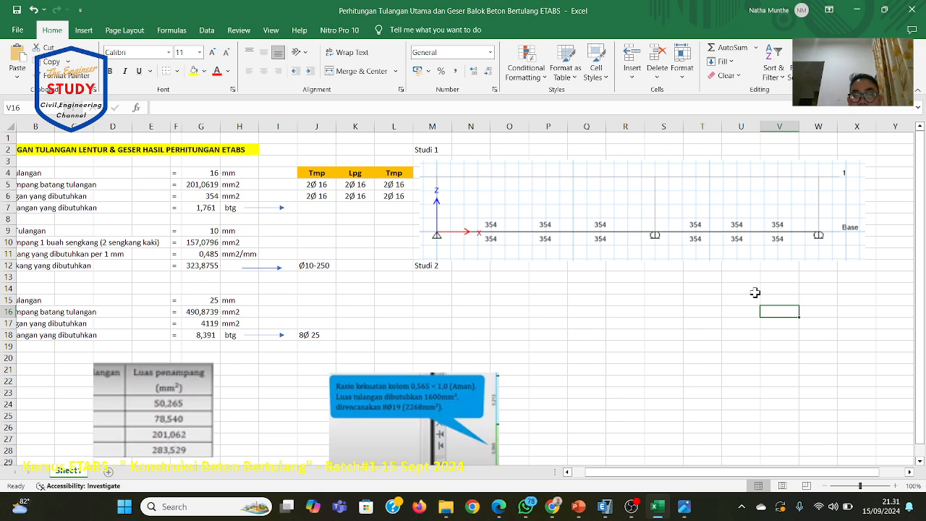
drag(736, 473, 655, 472)
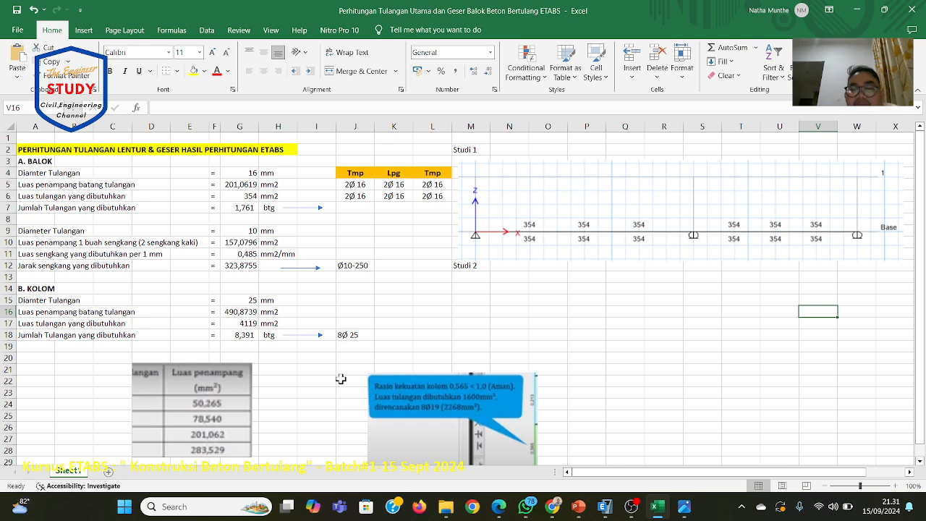
click(519, 224)
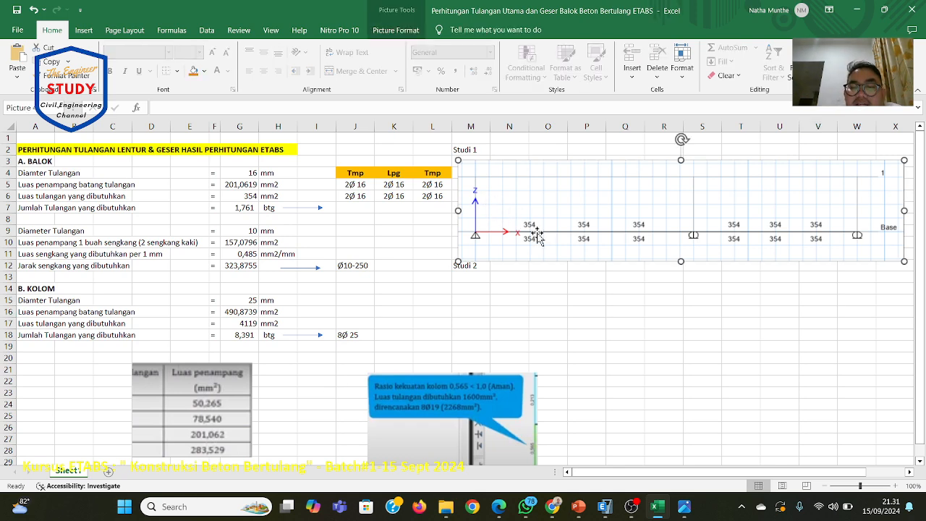
click(369, 186)
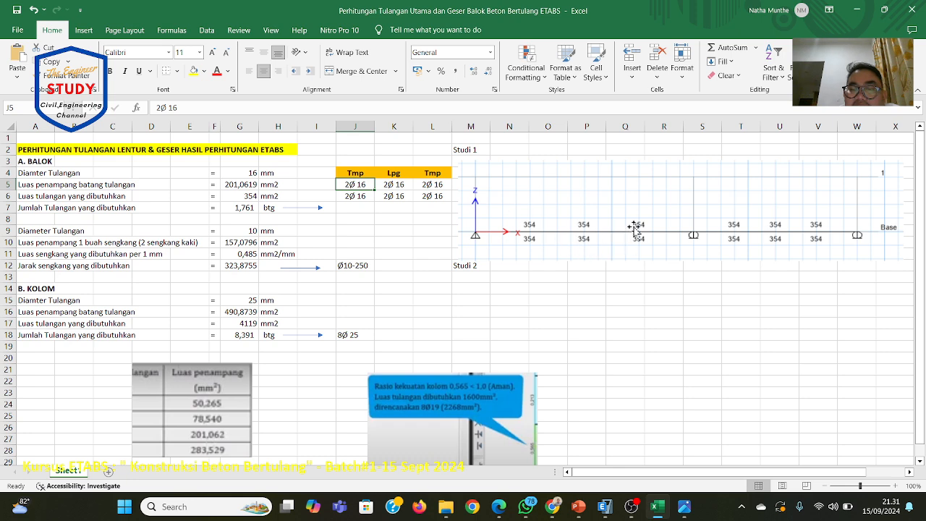
click(637, 281)
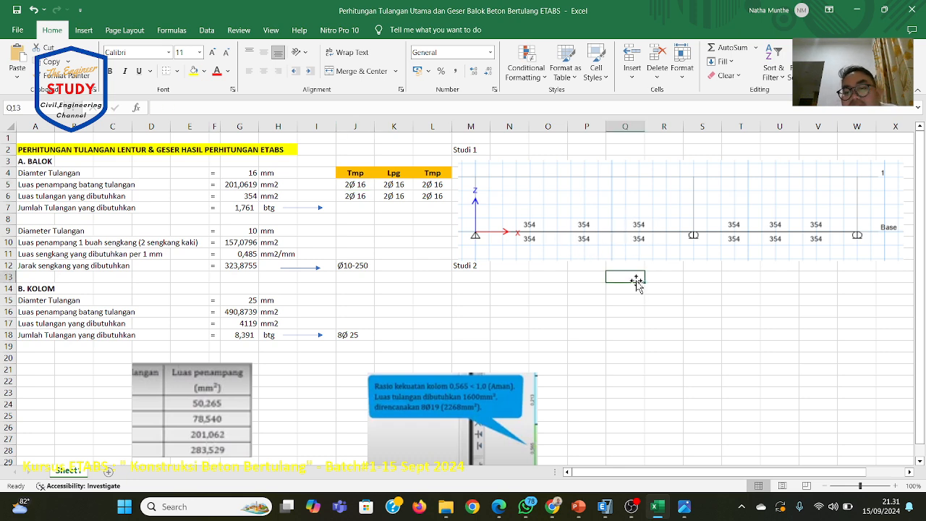
click(581, 240)
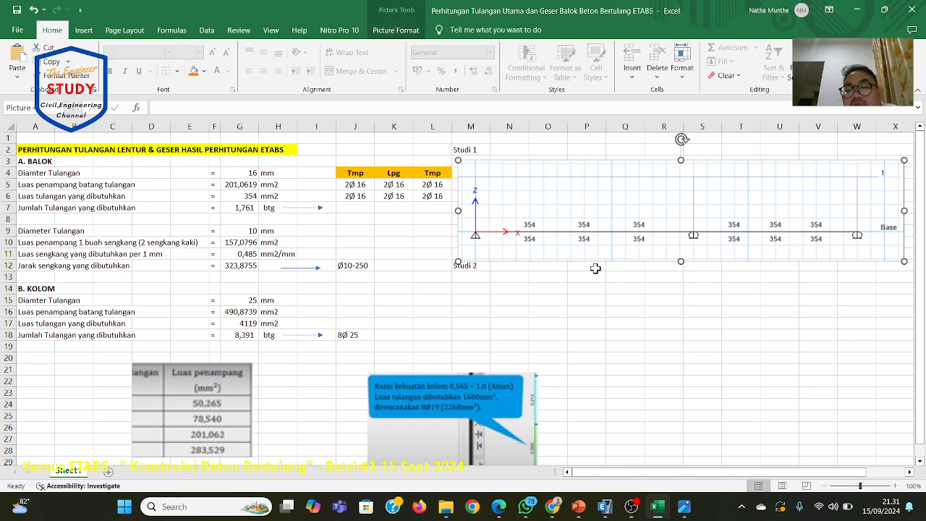
click(595, 267)
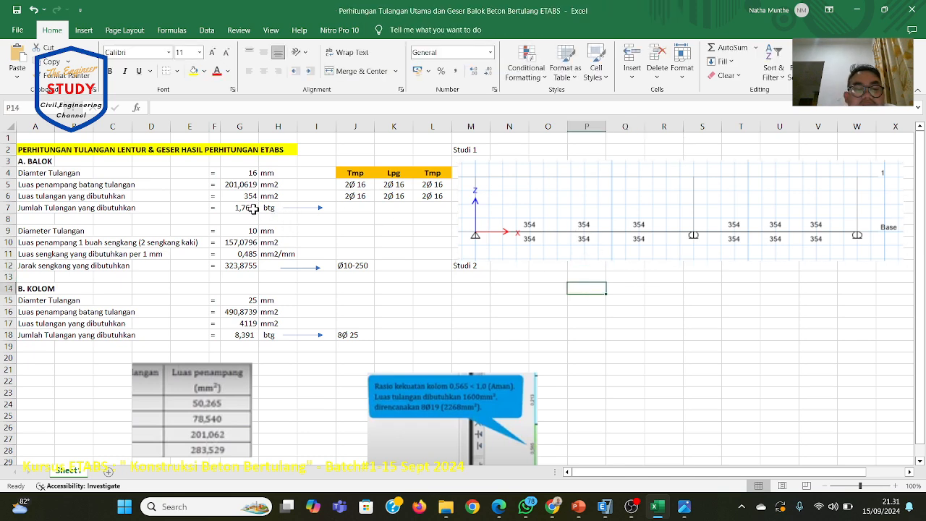
Set the beam's required reinforcement area in G6 to 854 mm2 and change the lower Lpg bar entry in K6 to 5Ø 16.
click(249, 194)
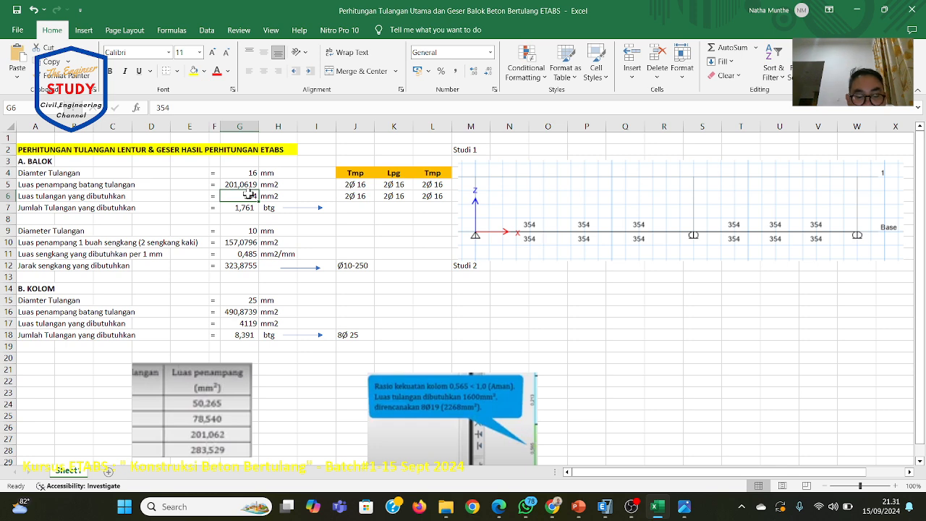
text(85)
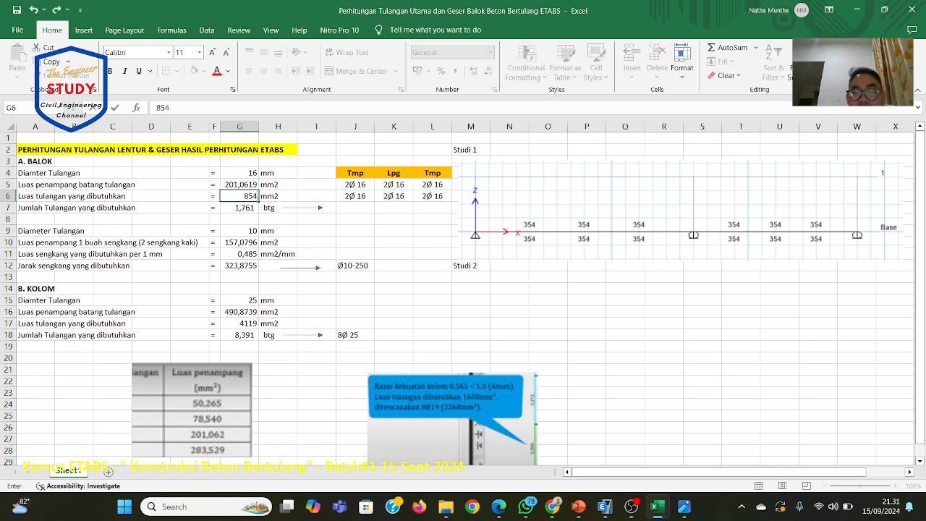
click(469, 275)
click(249, 210)
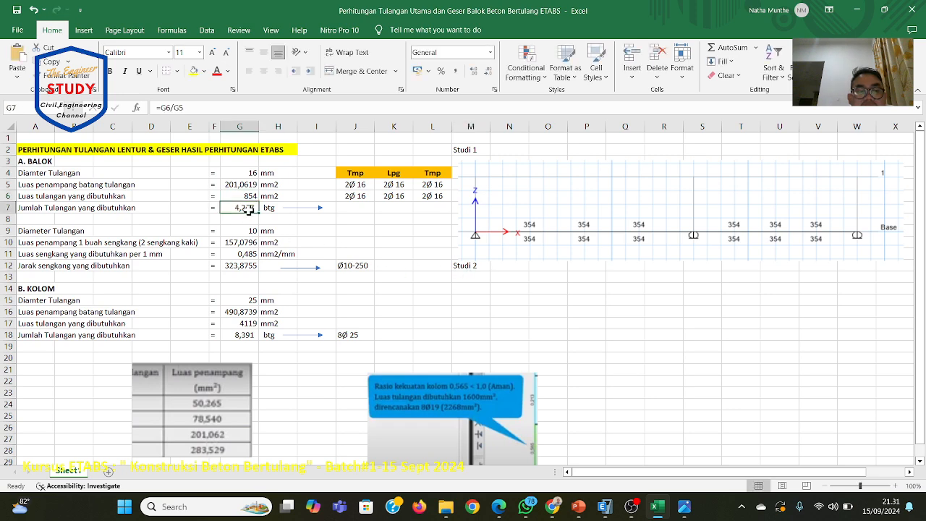
click(388, 196)
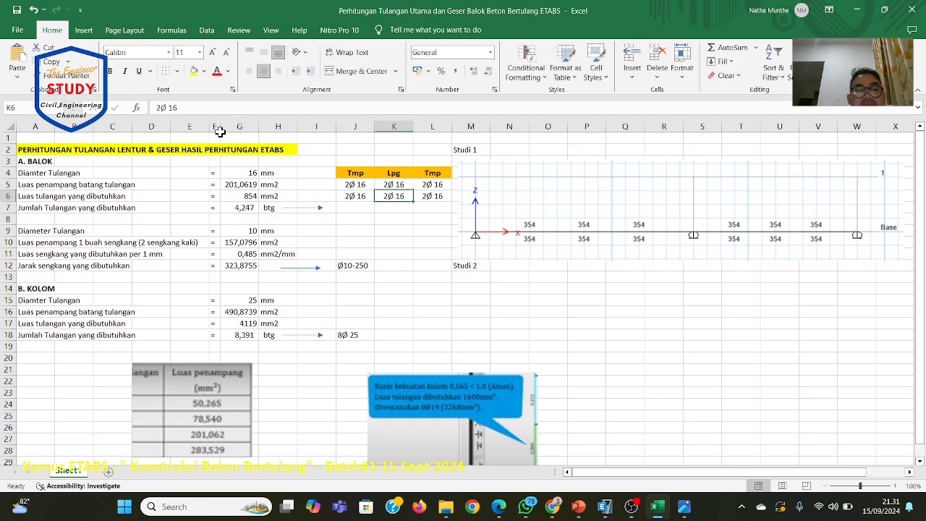
click(160, 107)
key(BackSpace)
text(5)
click(555, 288)
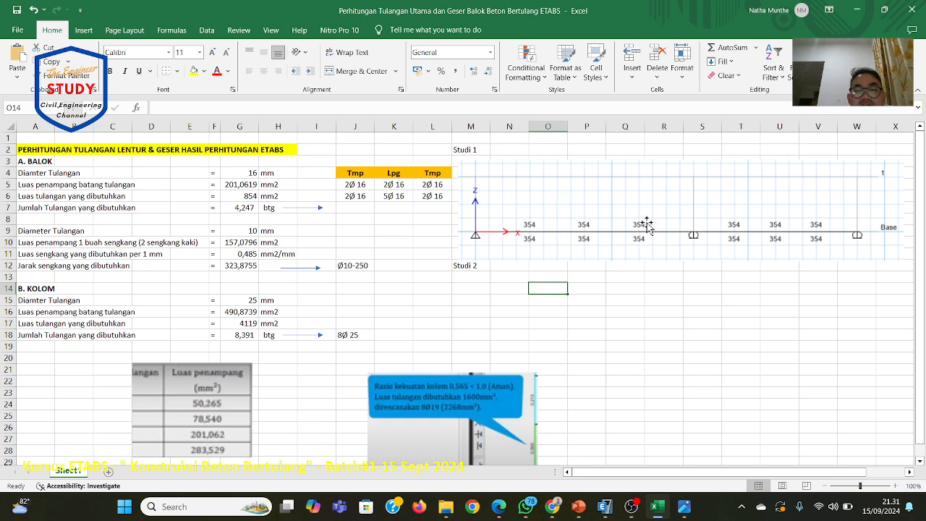
Set the beam's required reinforcement area in G6 to 1200 mm2 and change the upper Tmp entry in L5 to 6Ø 16.
click(248, 196)
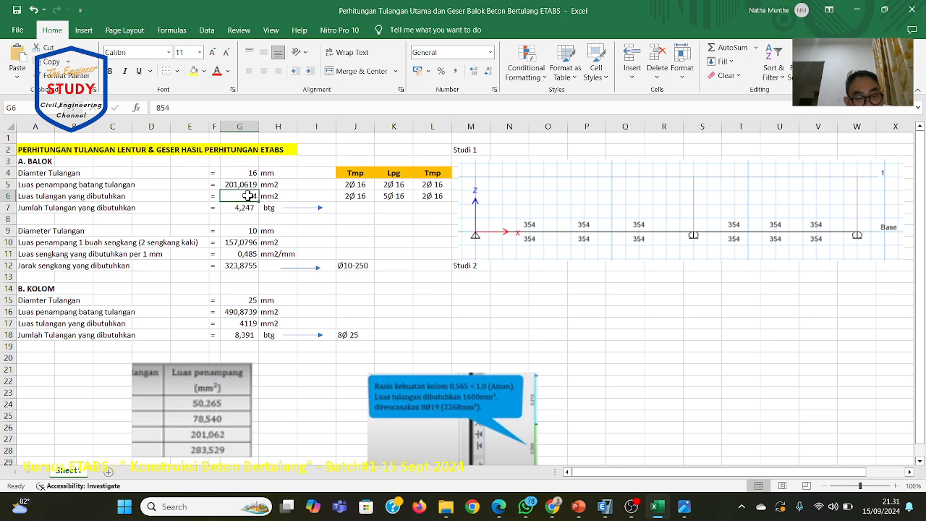
text(1200)
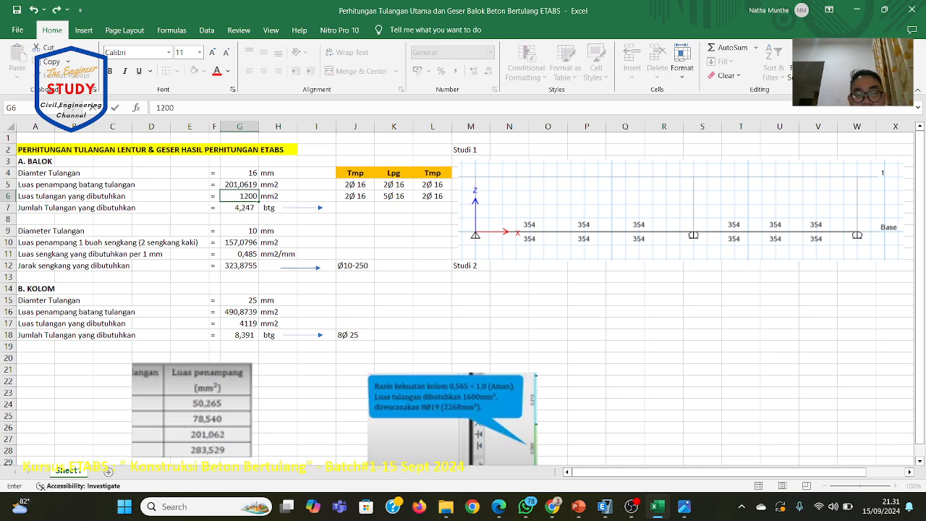
click(455, 291)
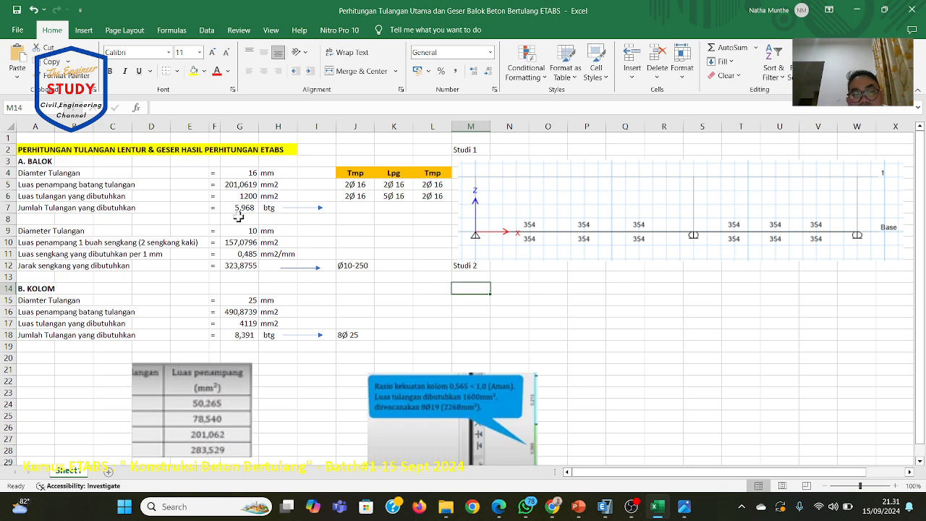
click(430, 185)
double_click(427, 185)
key(BackSpace)
text(6)
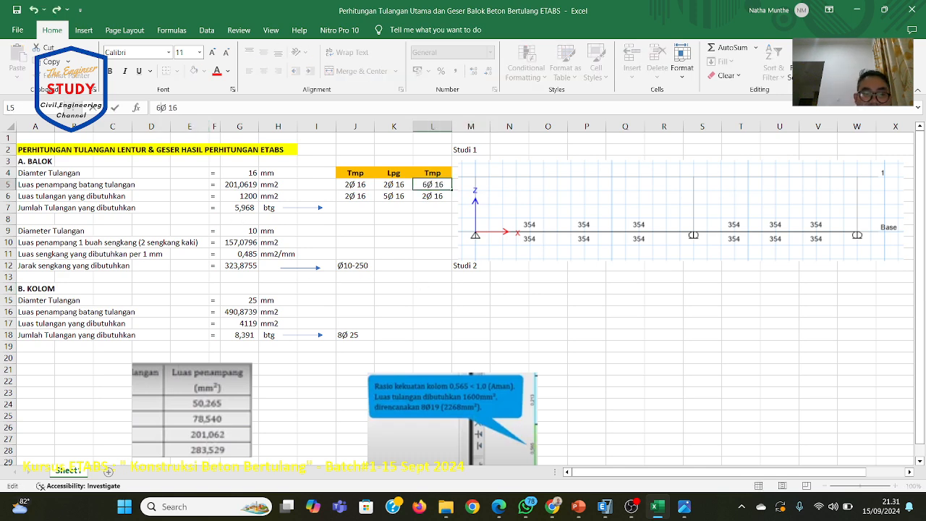
click(548, 265)
click(565, 308)
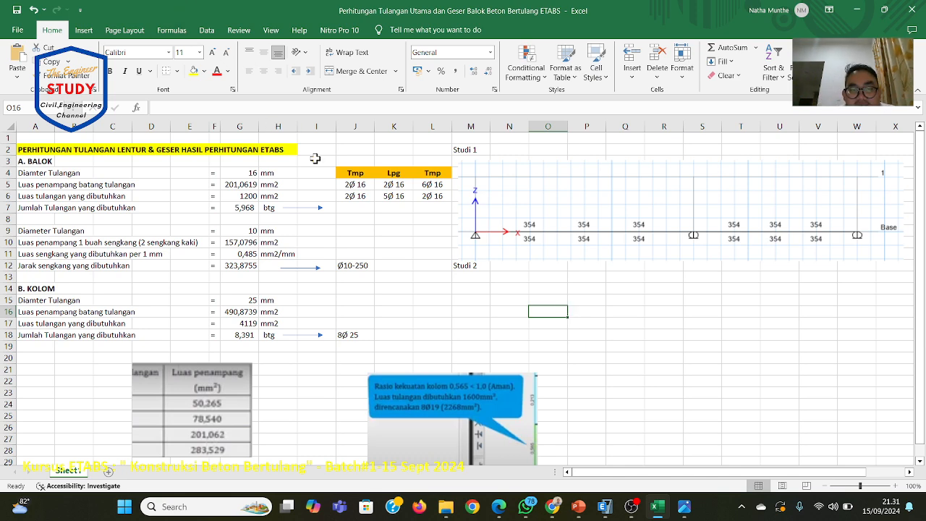
click(619, 297)
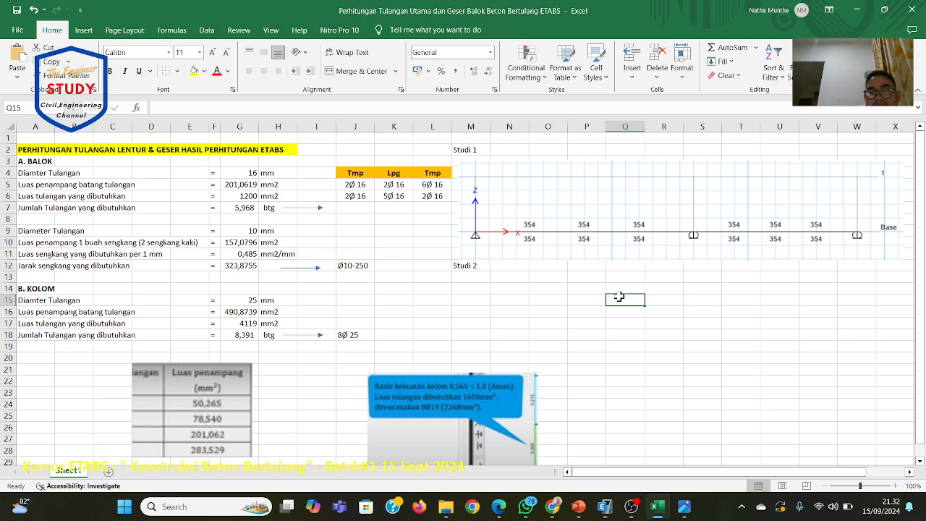
Shrink the beam reinforcement diagram below the Studi 1 label so it ends within column V, clear of the Studi 2 label.
click(471, 259)
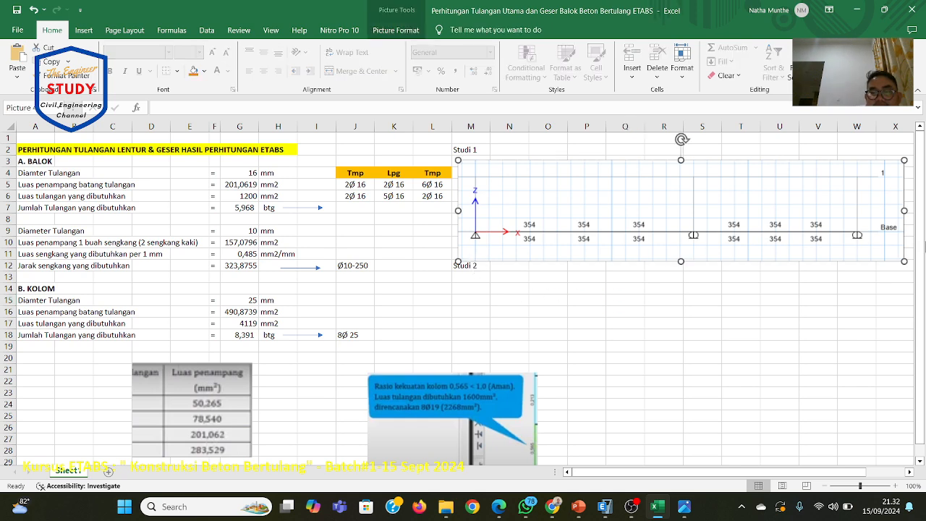
drag(903, 260, 813, 241)
click(631, 277)
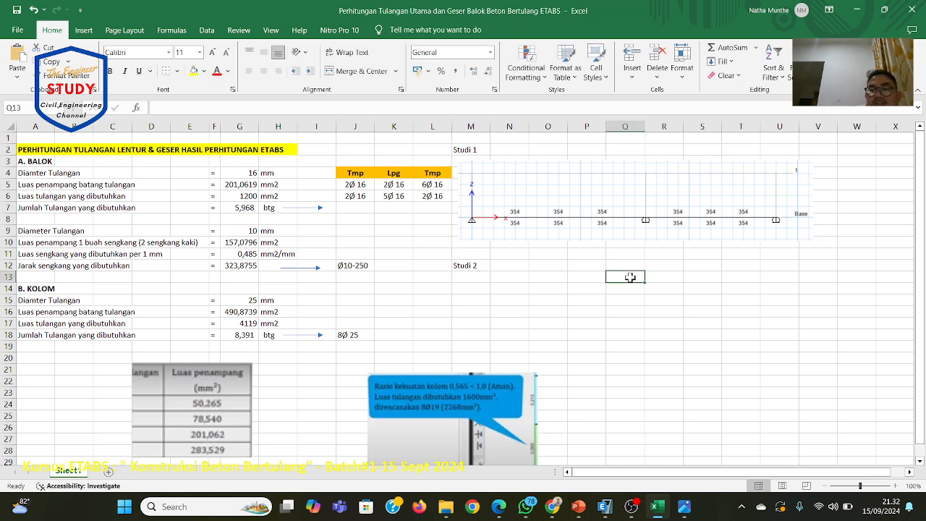
click(471, 267)
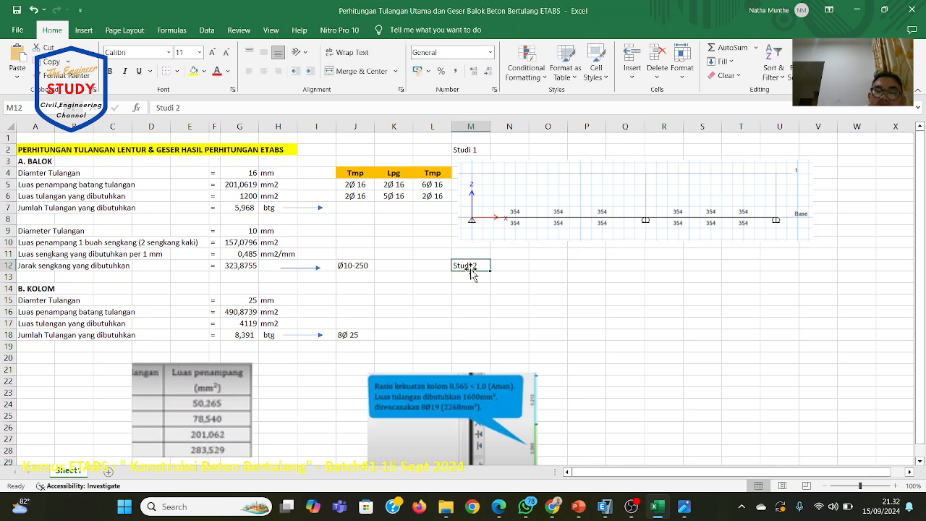
click(587, 288)
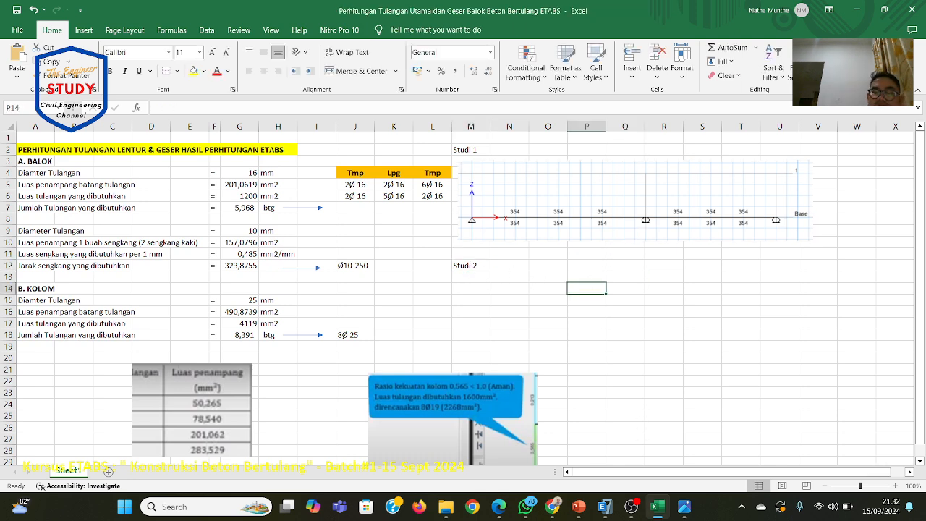
Switch to the Studi 1 beam model in ETABS.
click(579, 508)
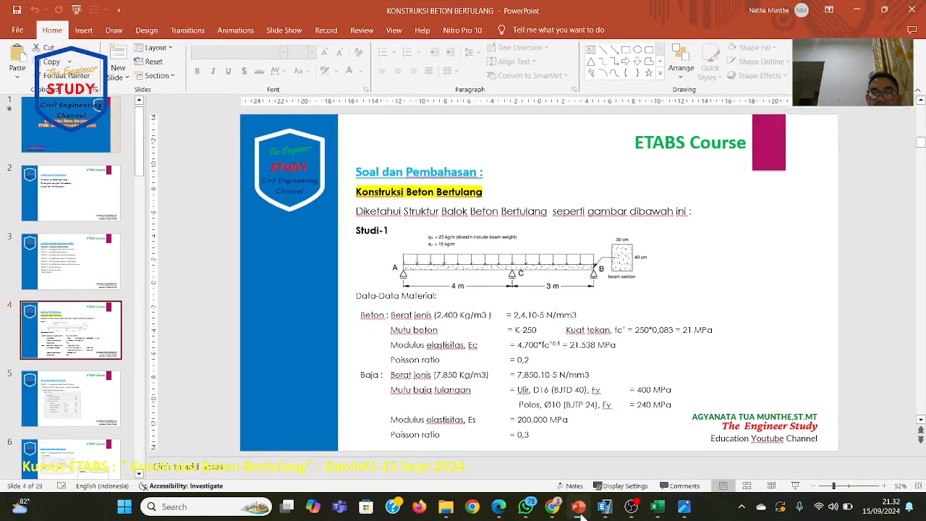
click(581, 512)
mouse_move(664, 515)
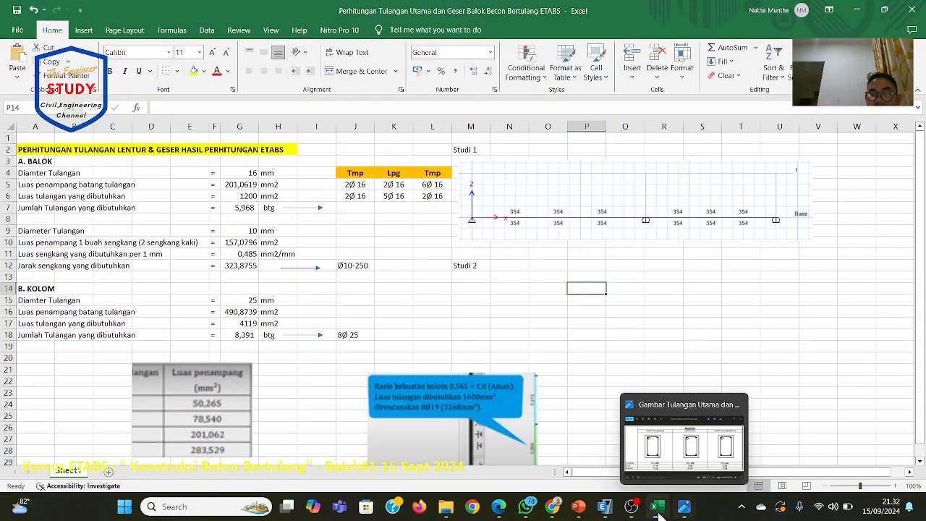
click(605, 508)
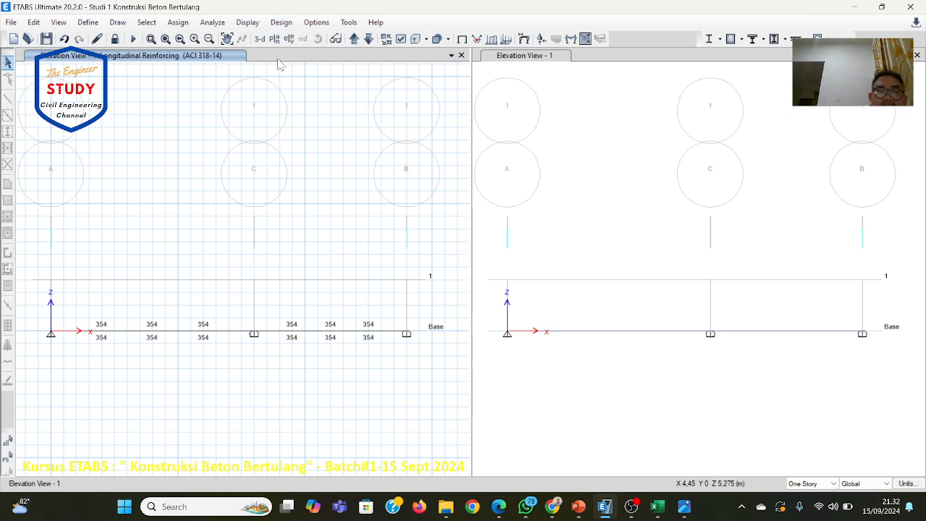
click(281, 22)
mouse_move(293, 62)
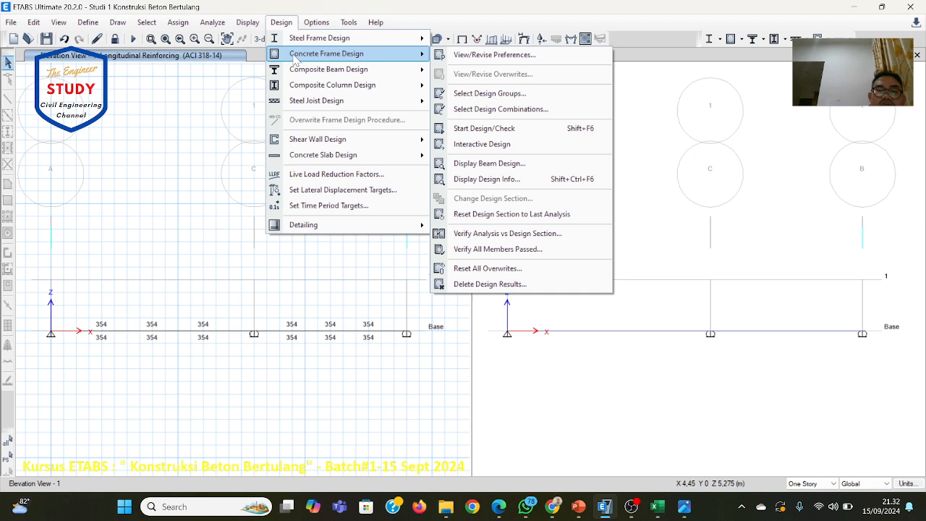
click(486, 179)
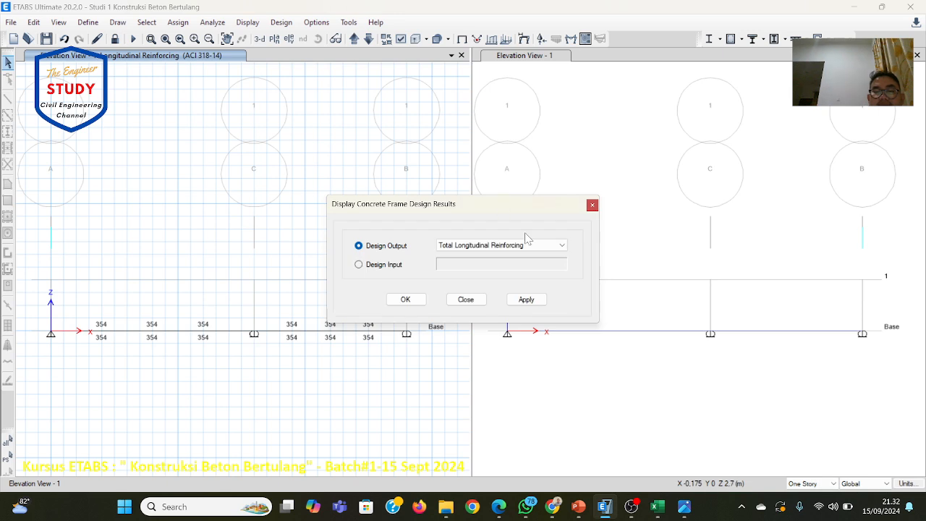
click(477, 307)
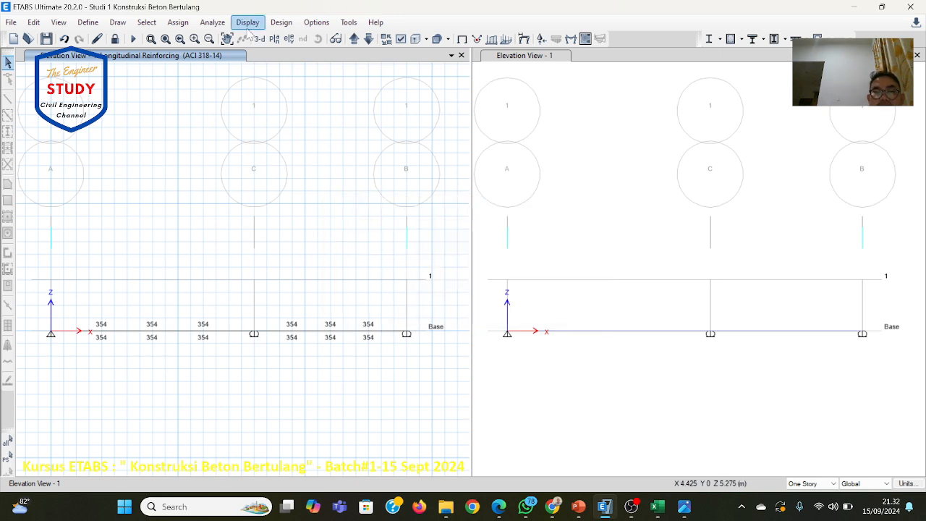
Display the Shear Reinforcing output of the concrete frame design on the beam's elevation view.
click(248, 22)
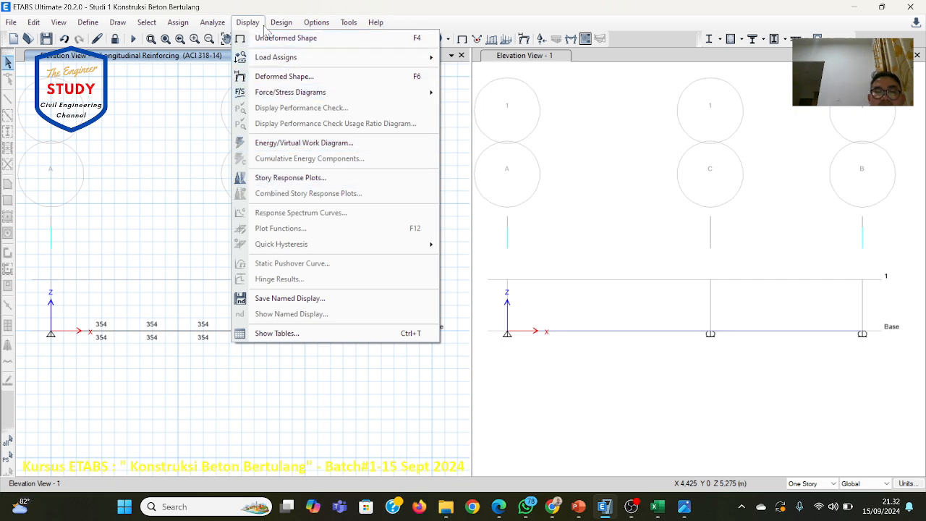
mouse_move(278, 23)
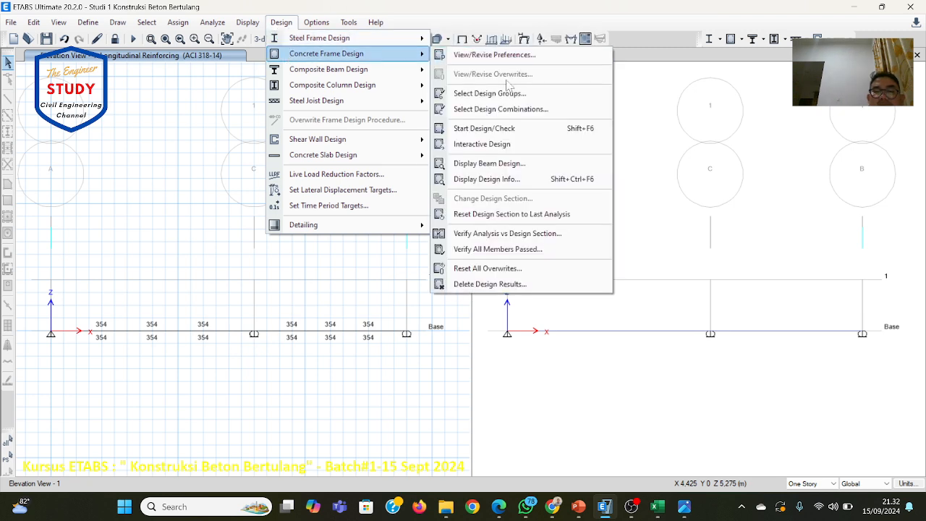
click(491, 181)
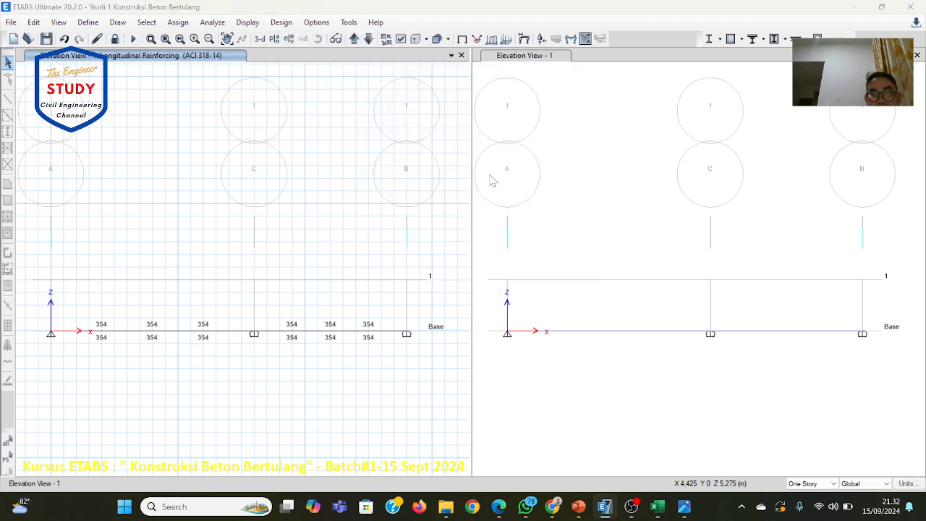
click(507, 246)
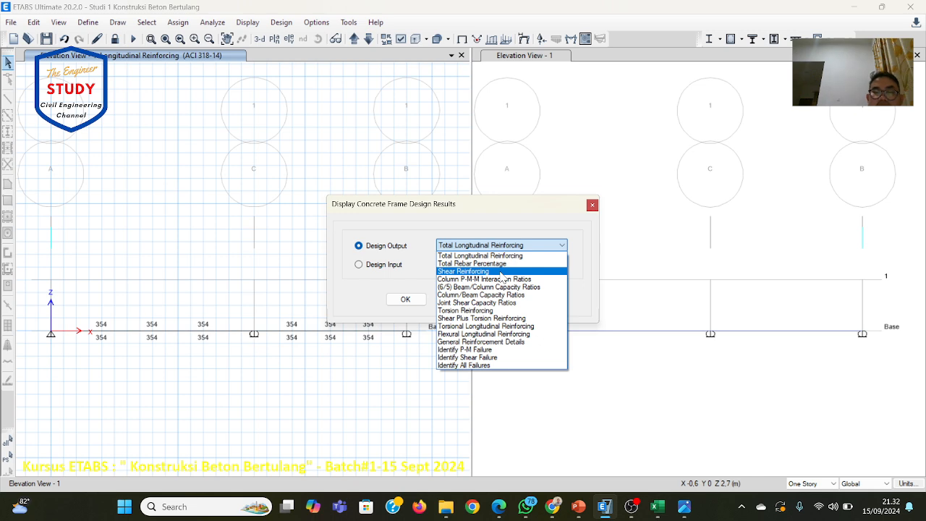
click(501, 272)
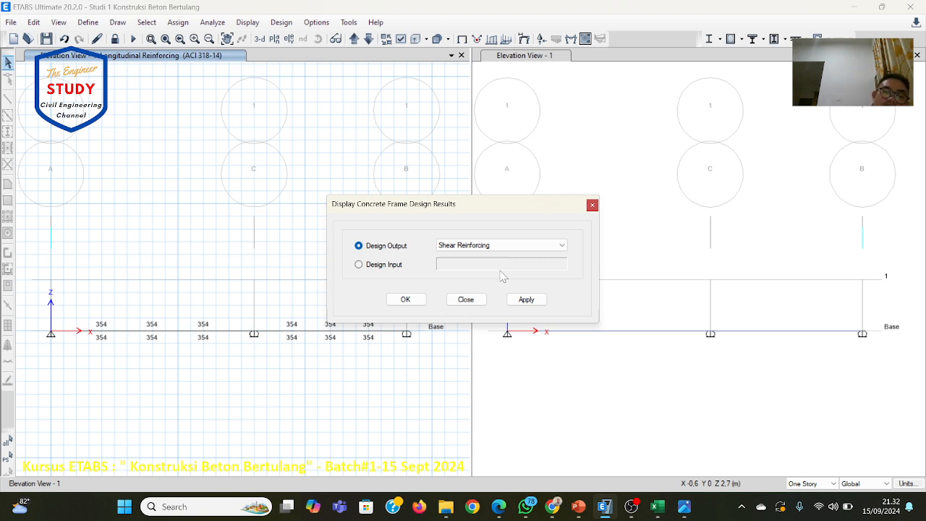
click(405, 299)
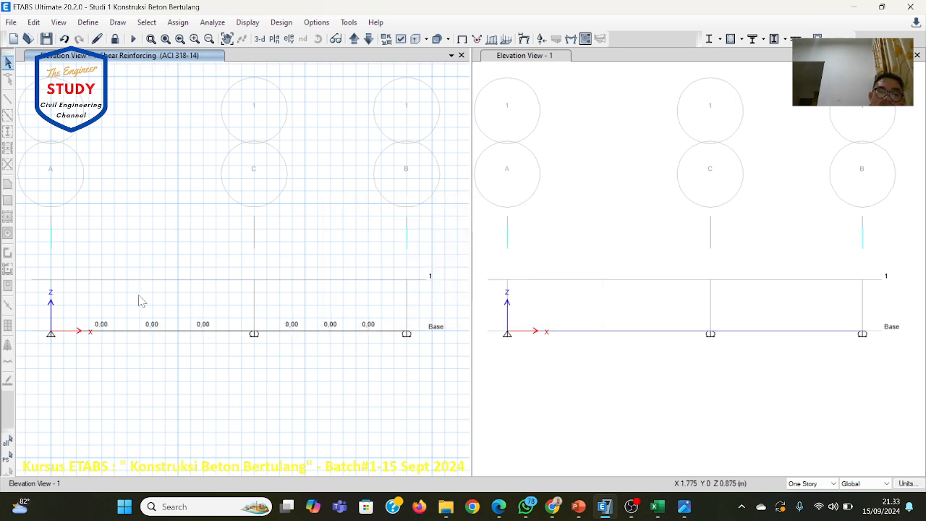
Return to the Excel workbook and check the stirrups and bars in the Balok B1 section drawing.
mouse_move(99, 334)
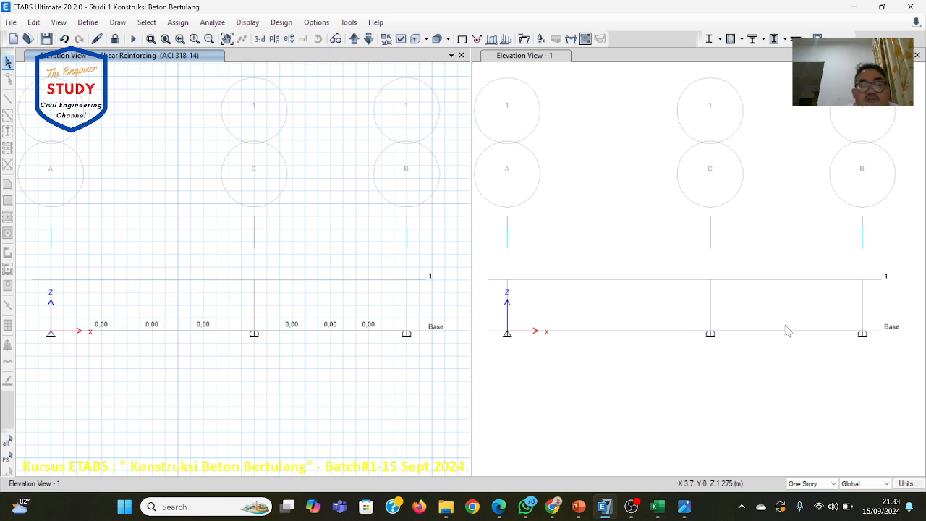
click(604, 509)
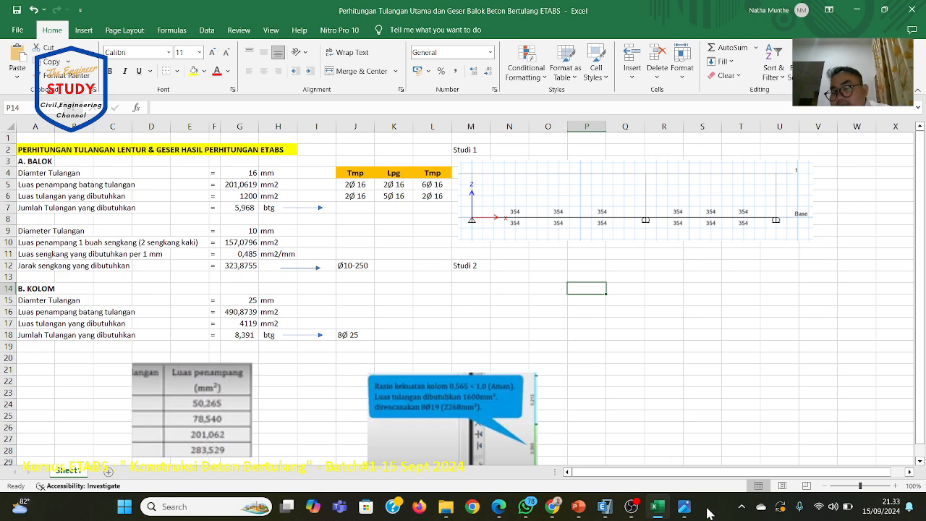
click(683, 507)
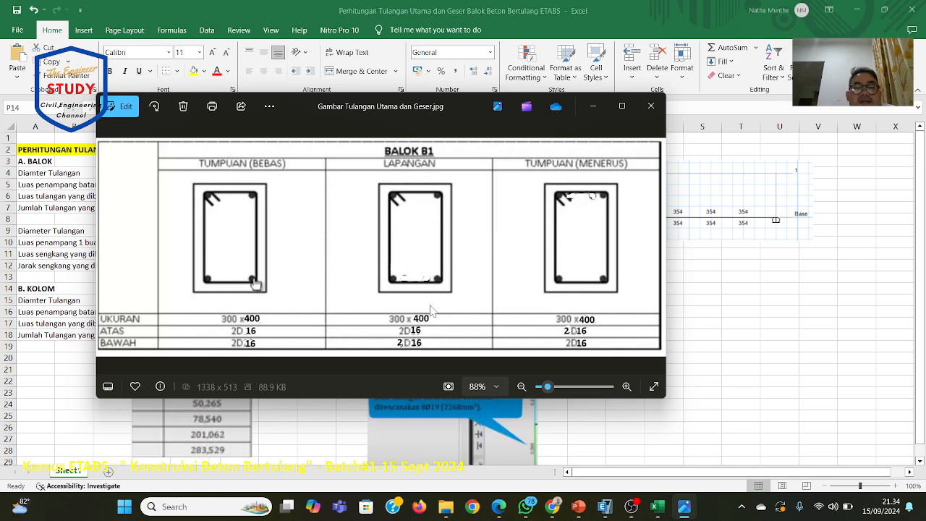
click(591, 108)
Set the beam's required stirrup area per 1 mm in G11 to 0,80 mm2/mm.
click(241, 253)
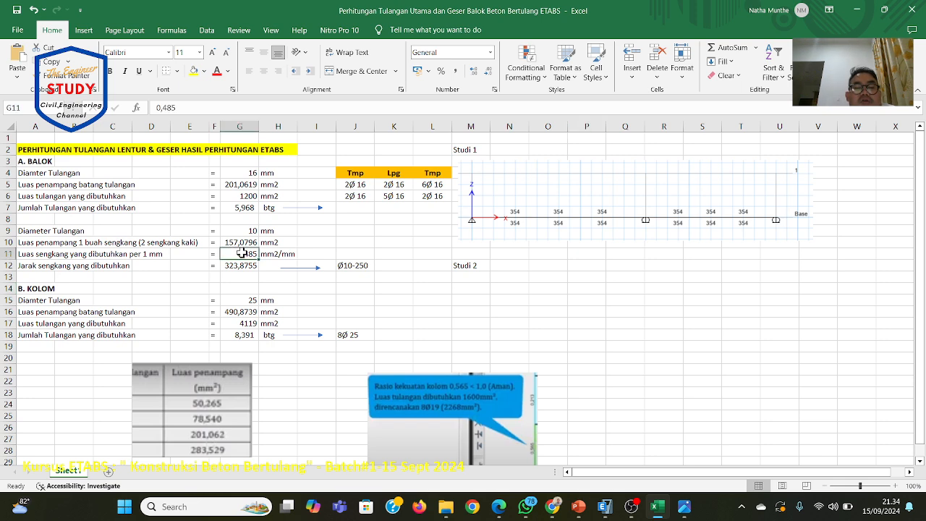
key(F2)
key(BackSpace)
key(BackSpace)
key(BackSpace)
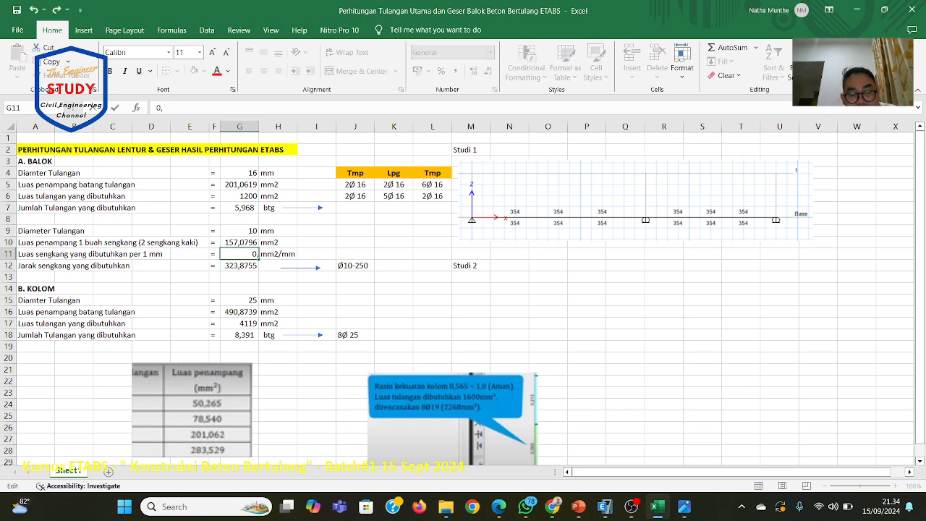
text(80)
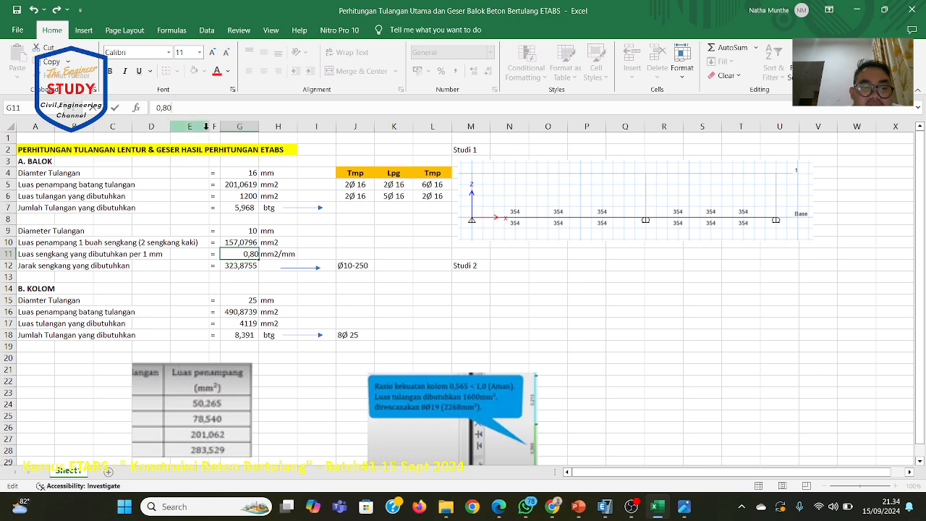
click(384, 285)
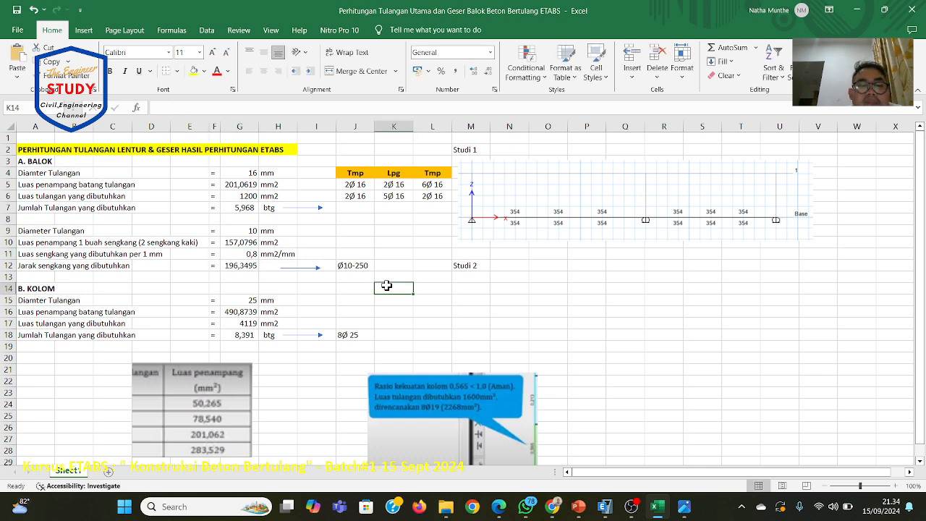
Check the required stirrup spacing in G12 and change the beam's stirrup entry in J12 to Ø10-150.
click(234, 268)
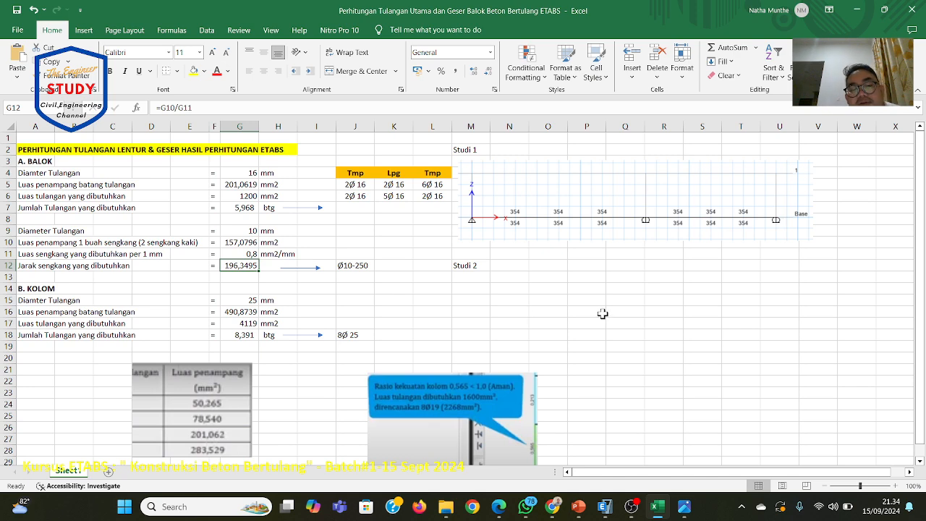
click(370, 266)
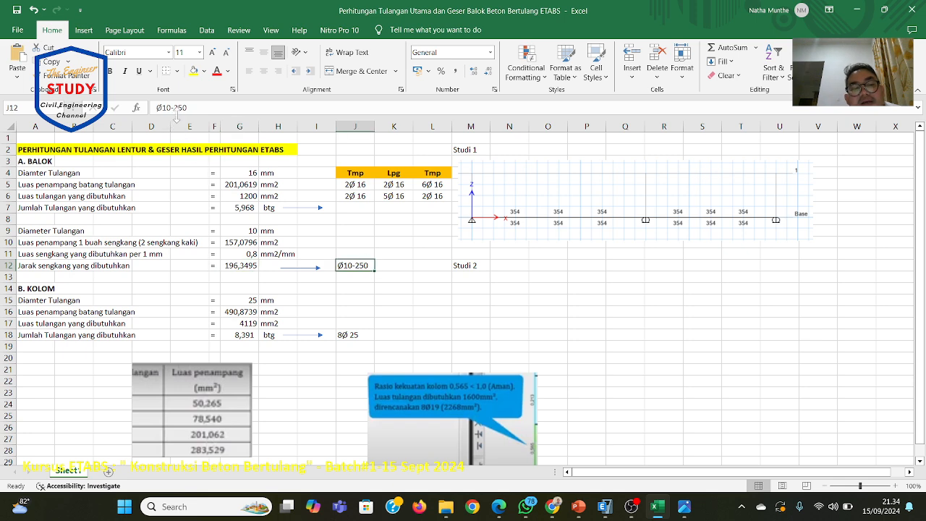
click(190, 107)
key(BackSpace)
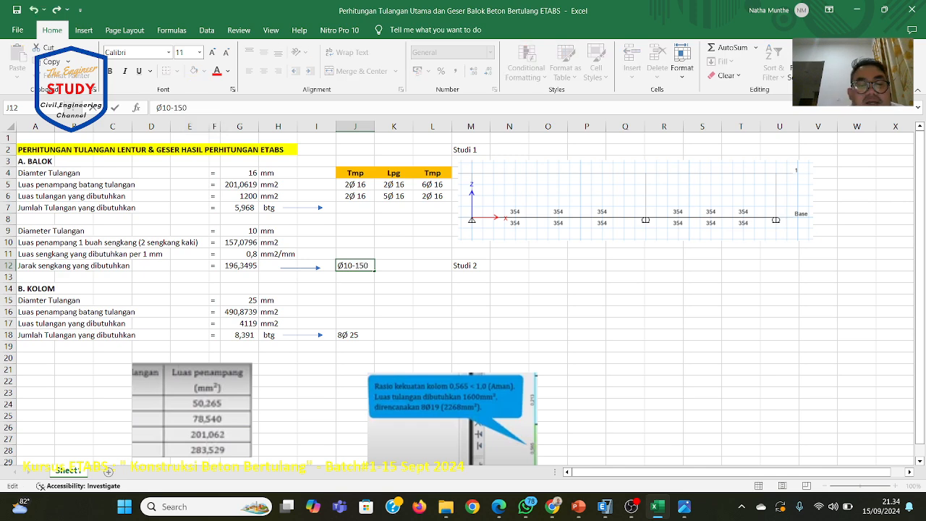
click(542, 304)
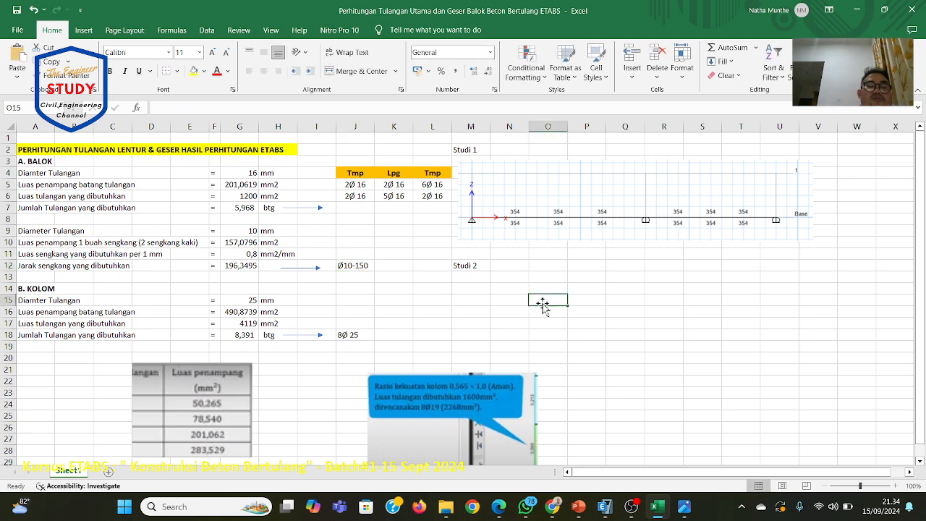
Set the required stirrup area per 1 mm in cell G11 to 1,35 mm2/mm.
click(256, 254)
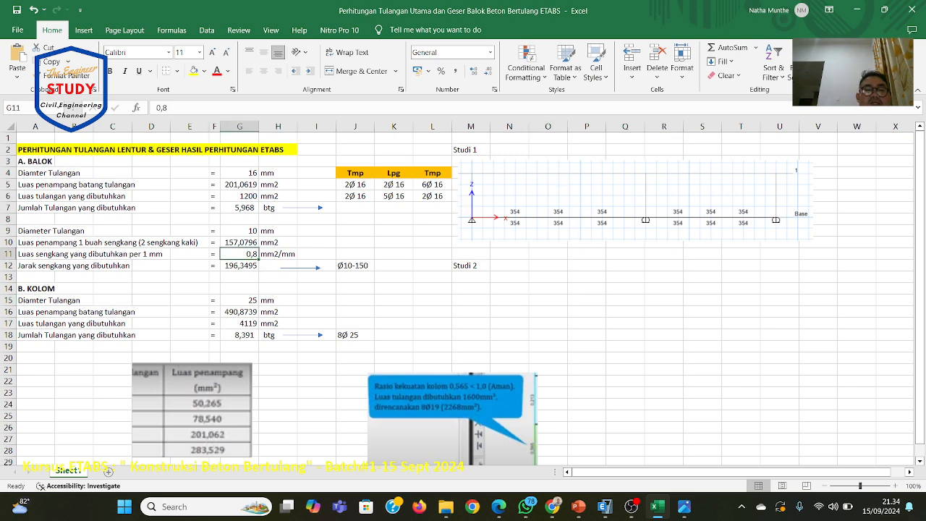
double_click(255, 254)
key(BackSpace)
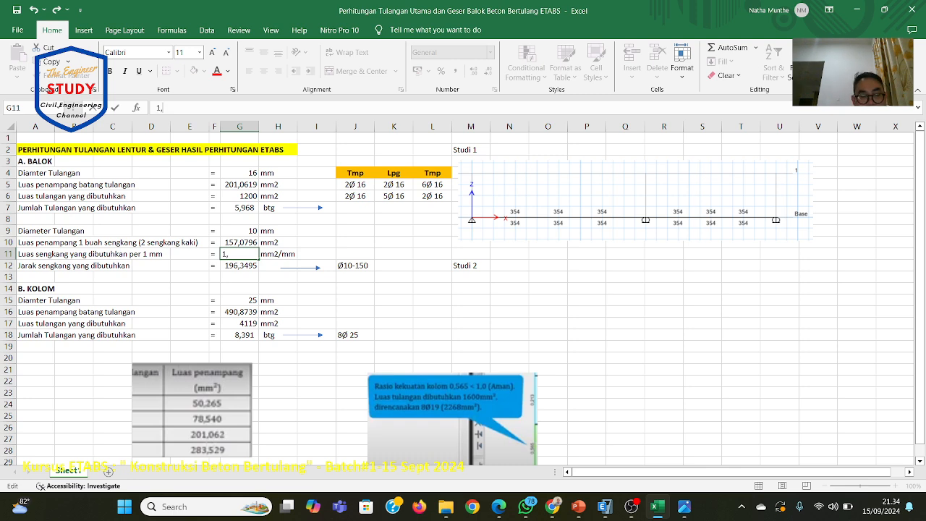
click(531, 308)
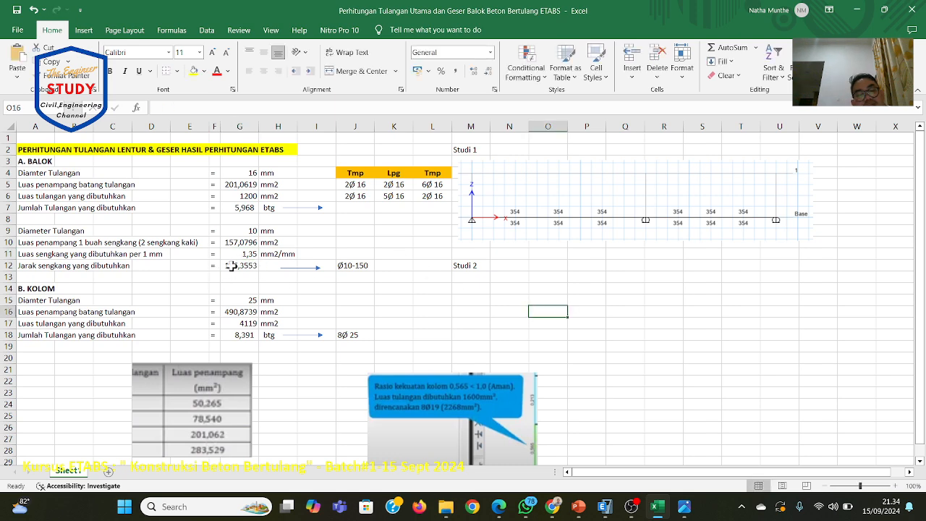
Change the beam stirrup notation in cell J12 to Ø10-100.
click(362, 267)
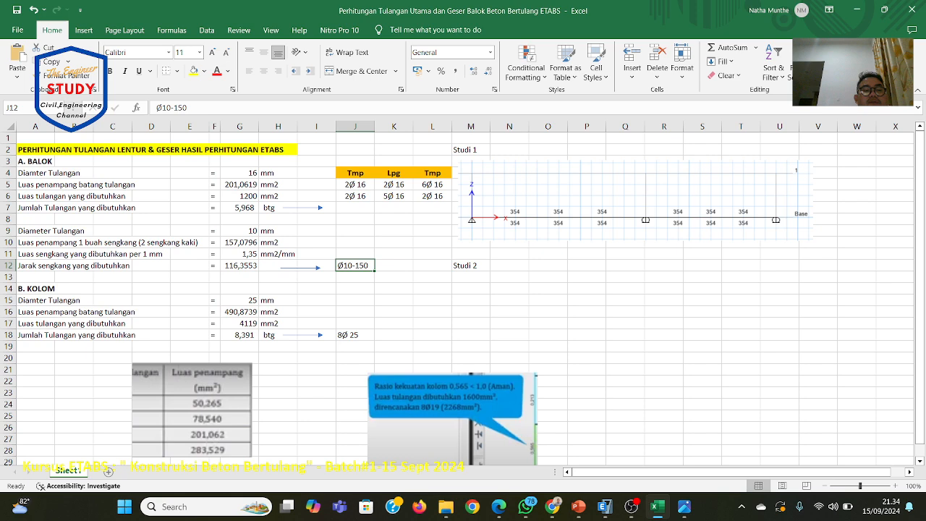
click(190, 107)
key(BackSpace)
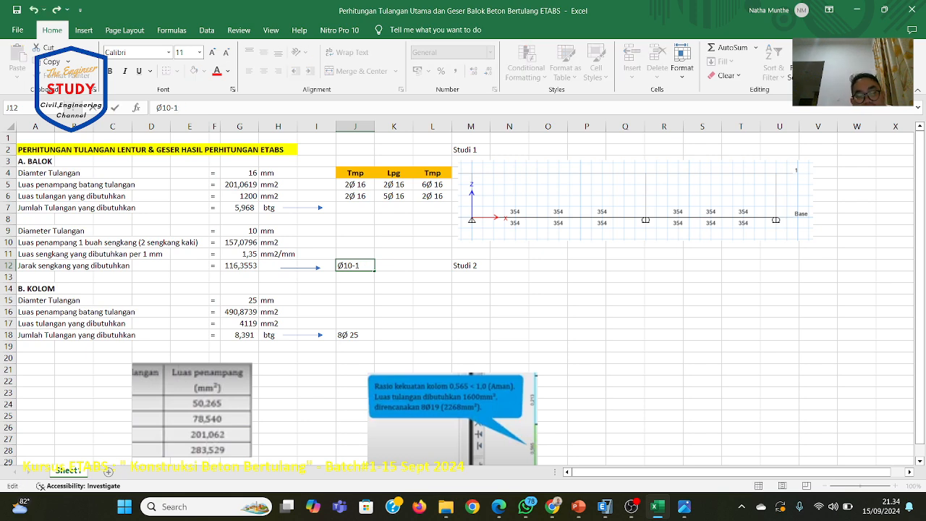
click(418, 298)
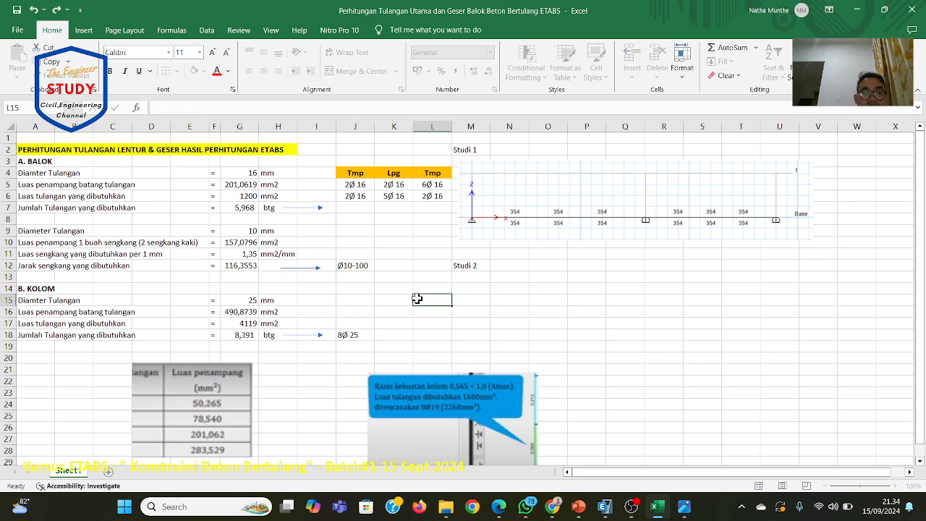
click(365, 268)
click(543, 323)
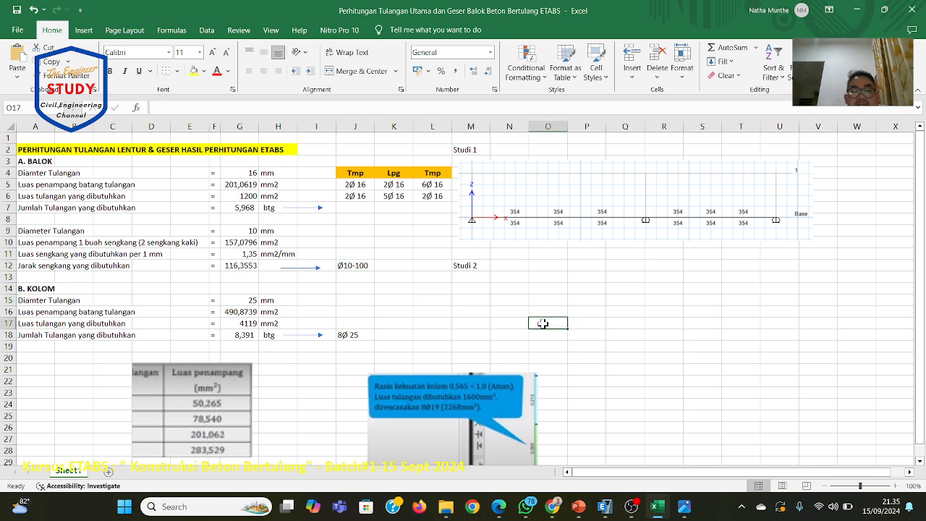
Revise the beam stirrup notation in cell J12 to Ø10-50.
click(365, 262)
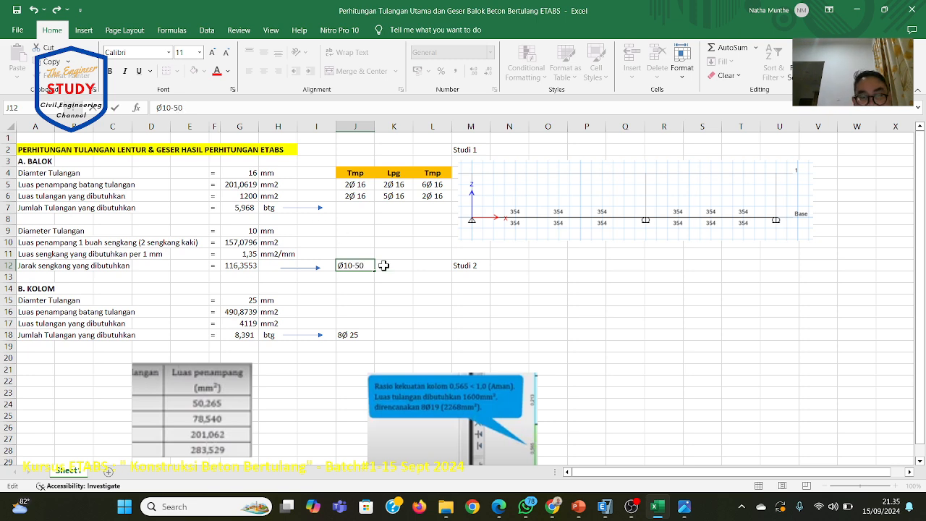
click(565, 324)
scroll(565, 323, down, 2)
scroll(564, 323, up, 2)
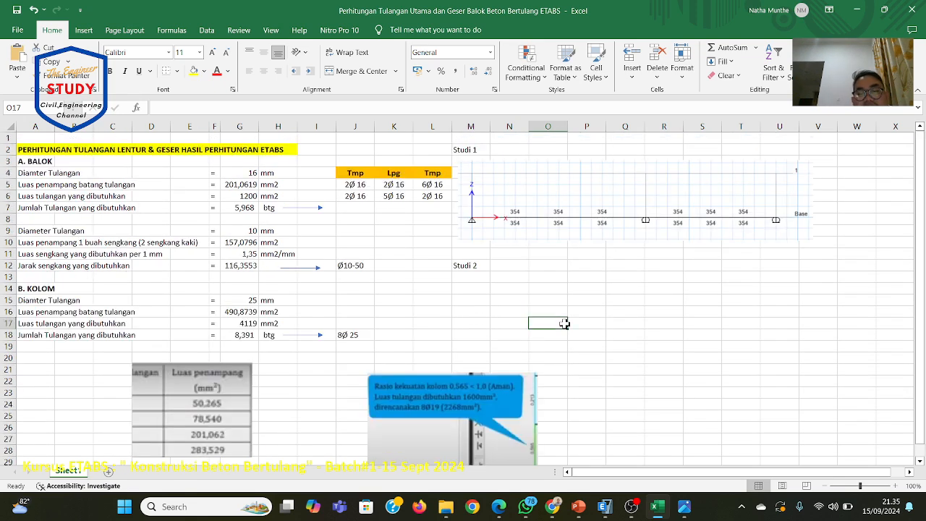
mouse_move(605, 507)
click(591, 449)
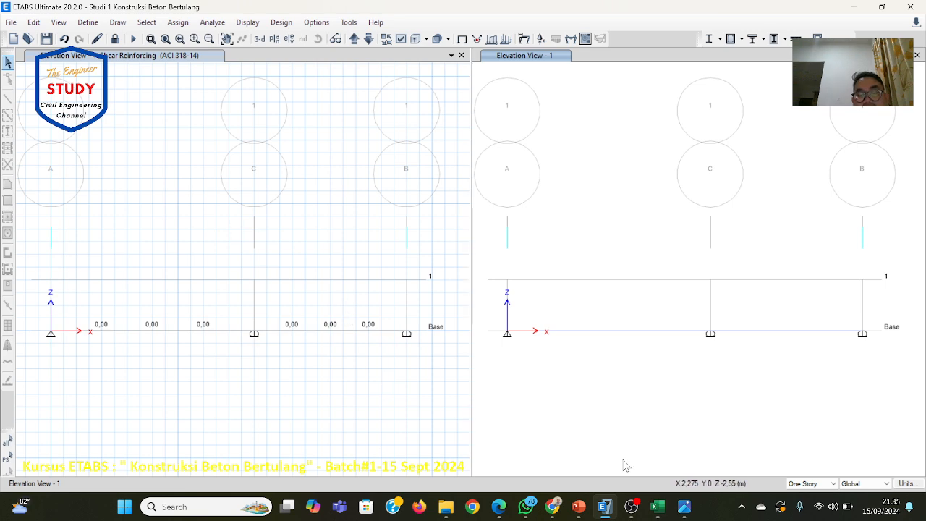
click(605, 509)
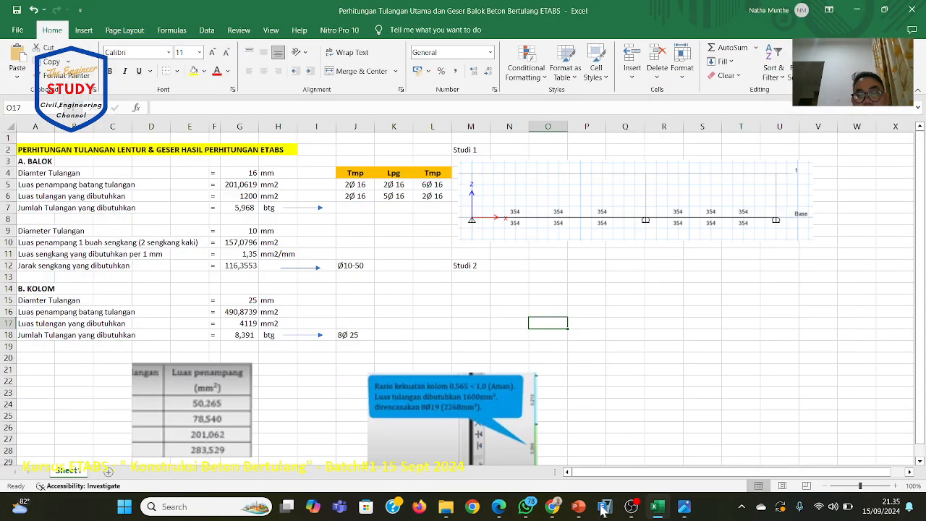
click(605, 509)
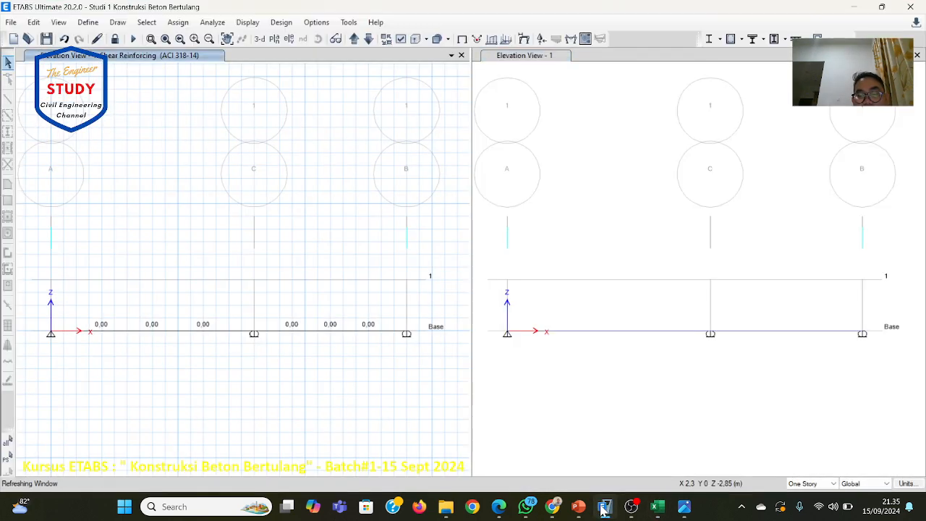
Switch to the PowerPoint presentation and review the TAHAP 8 slides on shear and longitudinal reinforcement.
click(578, 507)
scroll(613, 406, down, 5)
scroll(613, 406, down, 18)
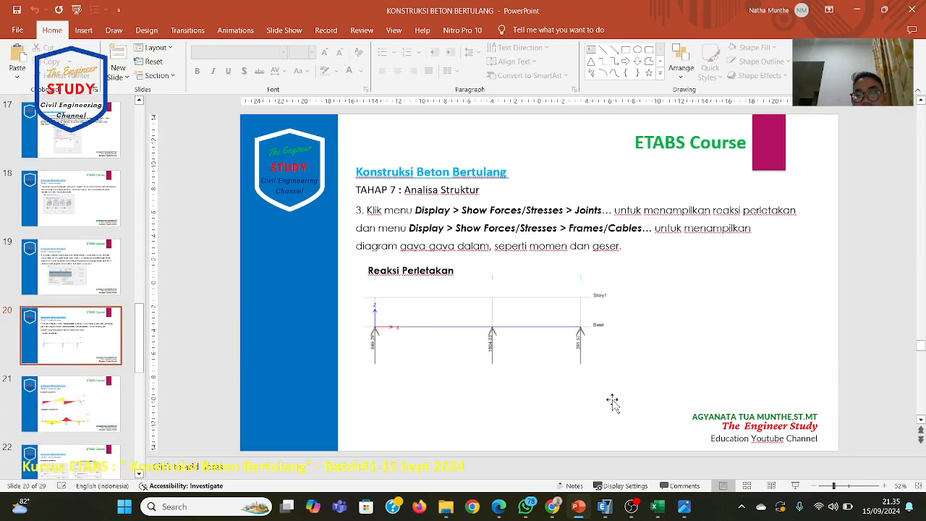
scroll(613, 406, up, 1)
scroll(614, 405, down, 1)
scroll(614, 405, up, 2)
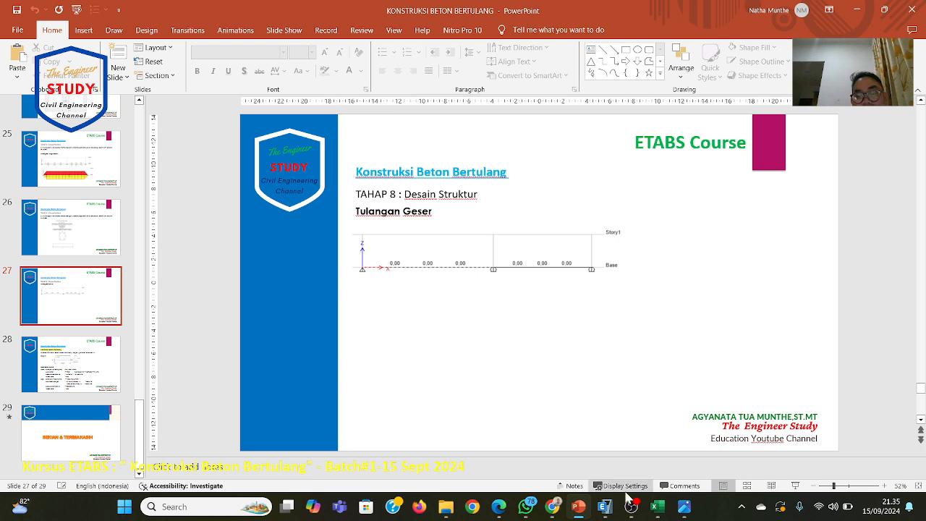
click(70, 163)
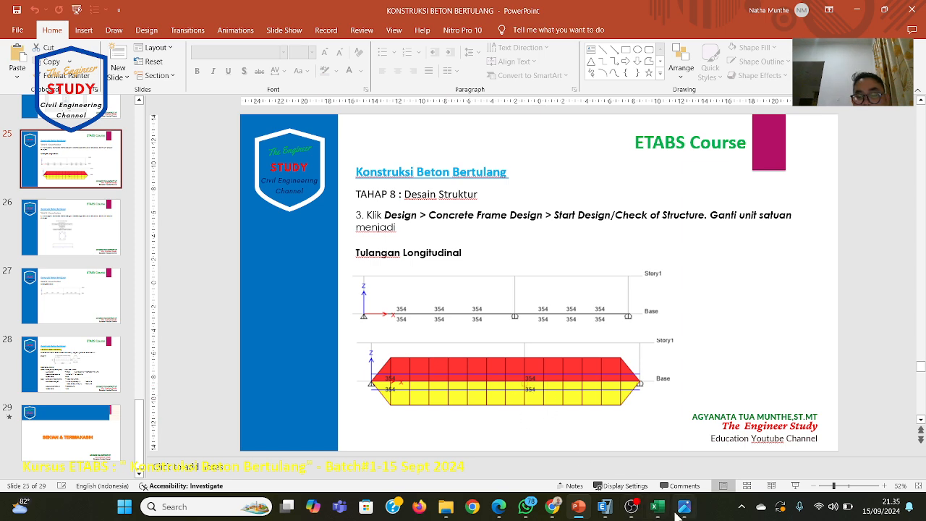
Switch to ETABS and examine the non-seismic beam rebar selection rules for detailing, leaving them without changes.
click(604, 507)
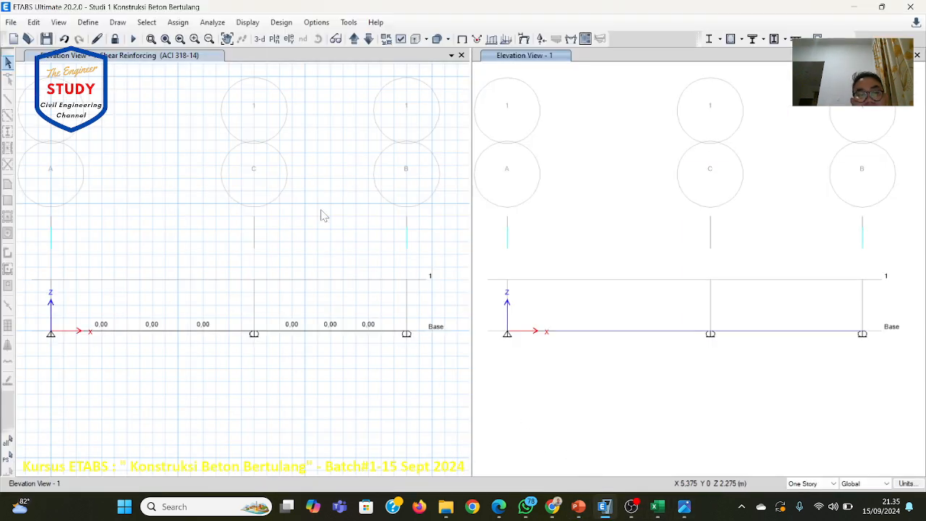
click(262, 22)
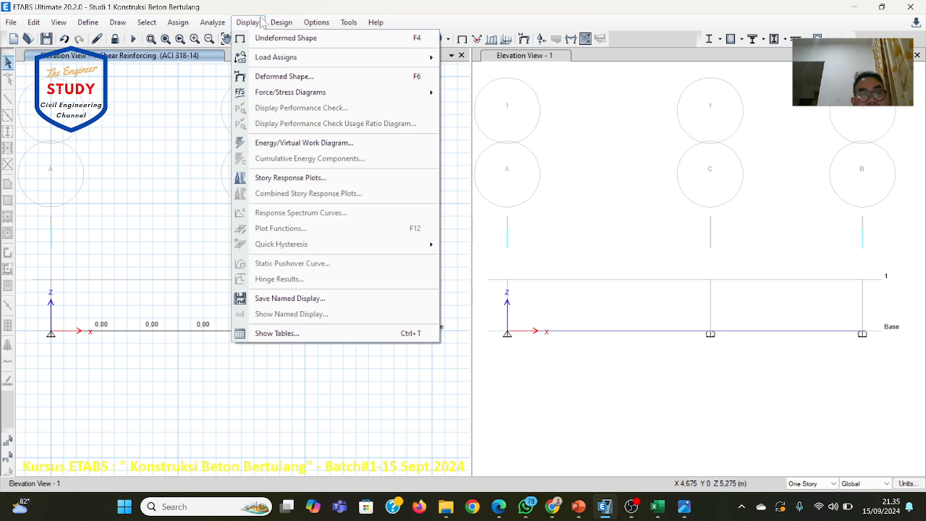
mouse_move(282, 22)
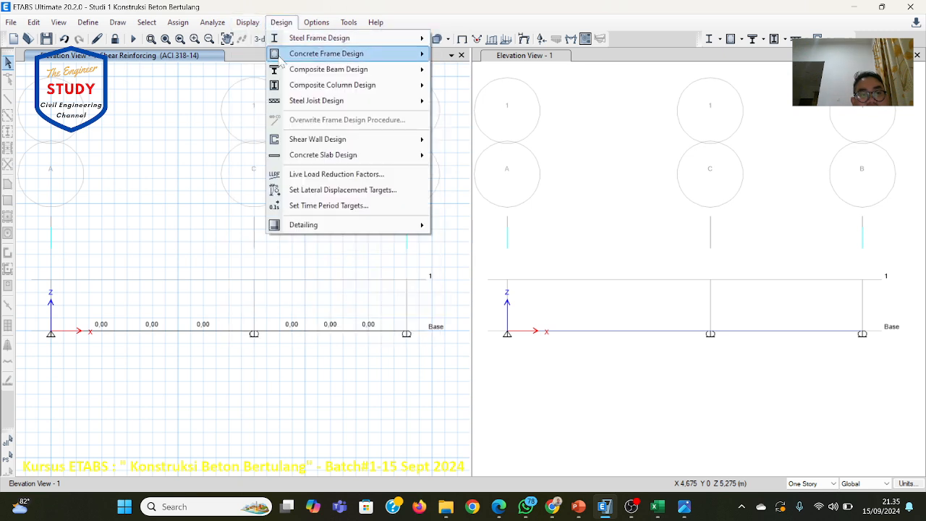
mouse_move(284, 58)
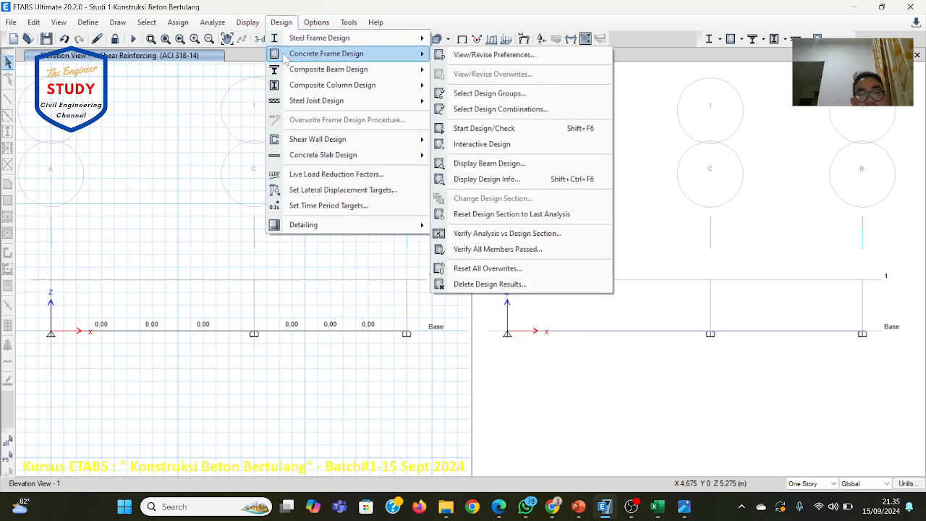
mouse_move(294, 228)
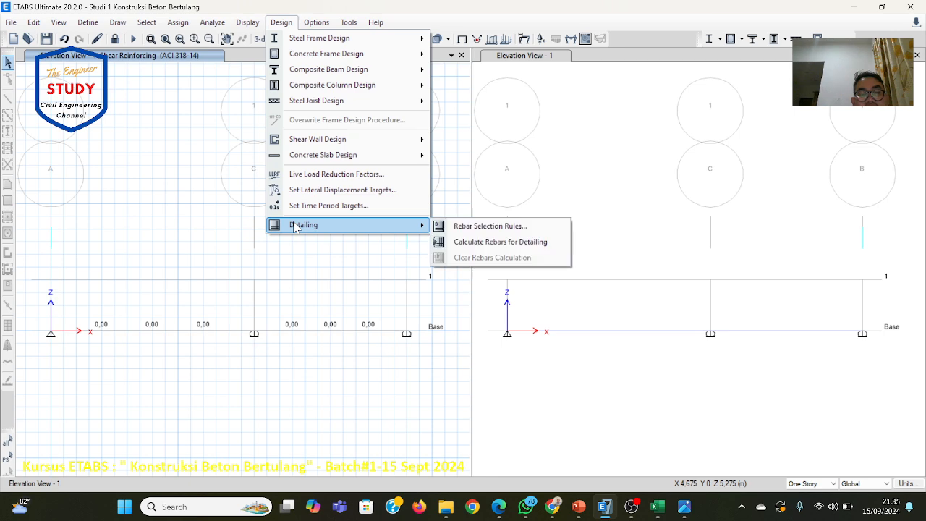
click(441, 228)
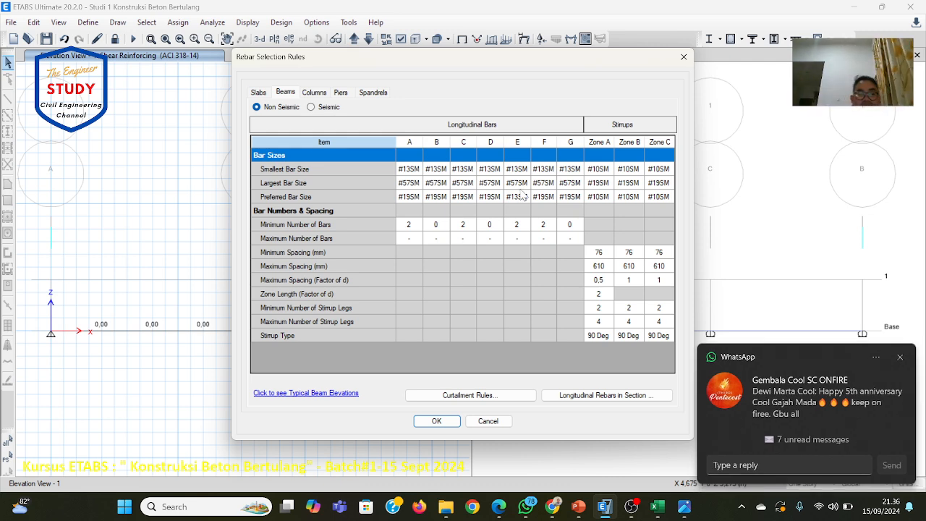
click(900, 357)
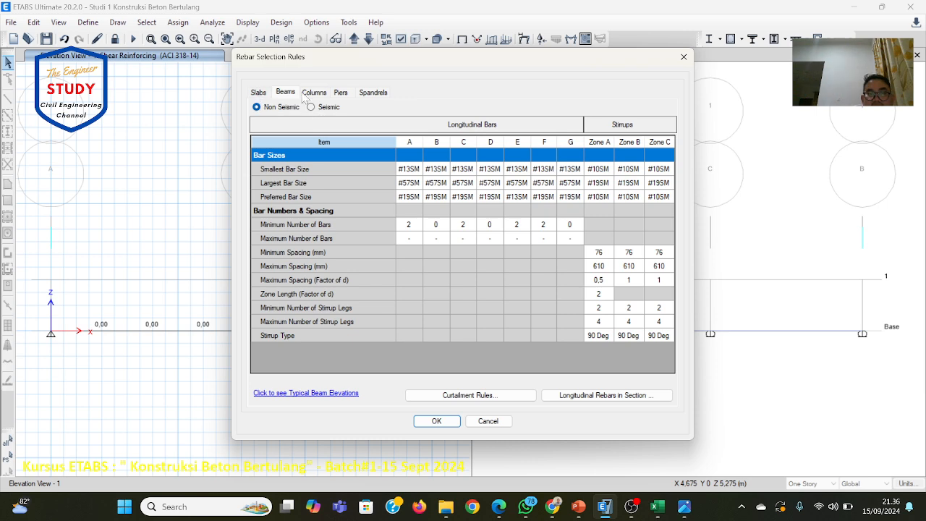
click(488, 423)
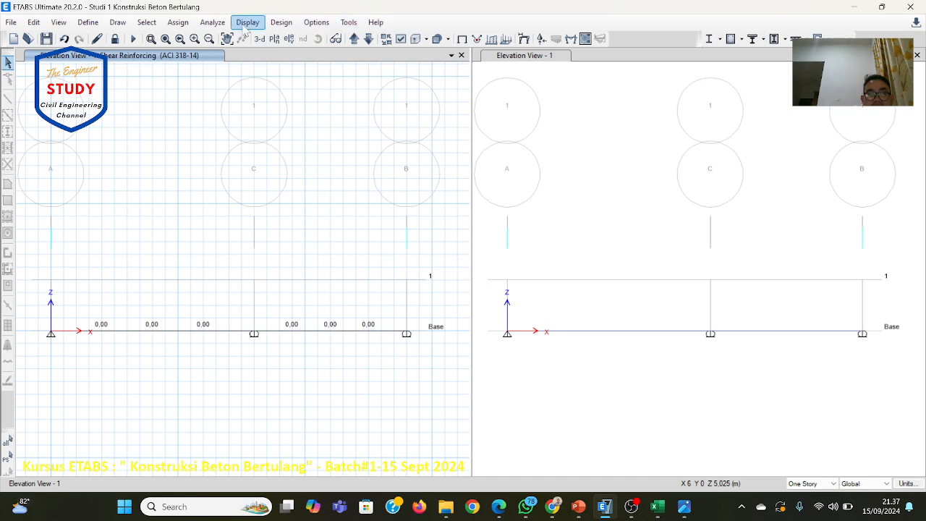
Calculate the rebars for detailing and dismiss the process report.
click(246, 24)
mouse_move(290, 21)
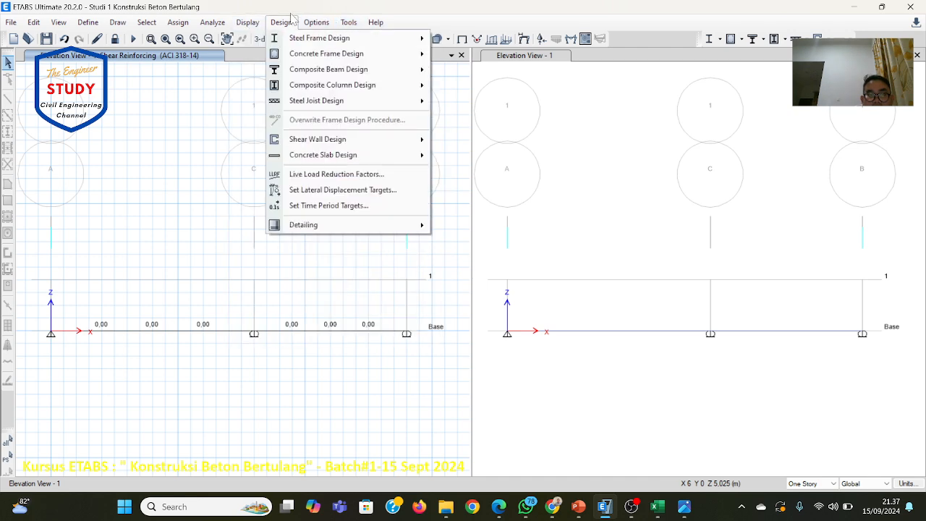
mouse_move(305, 226)
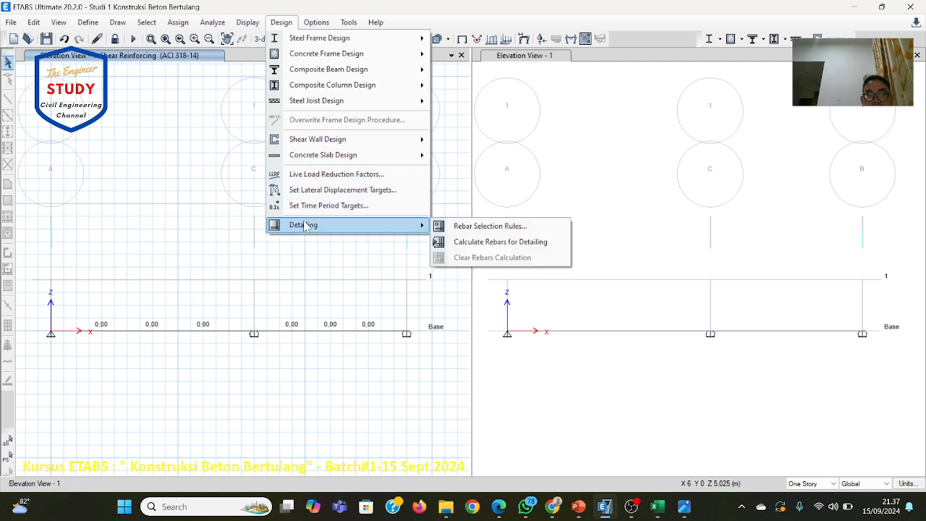
click(461, 242)
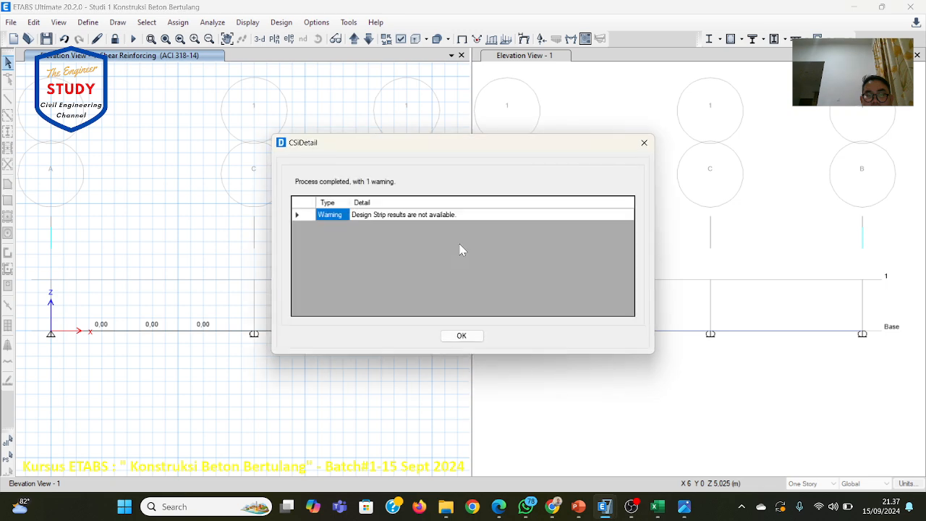
click(448, 215)
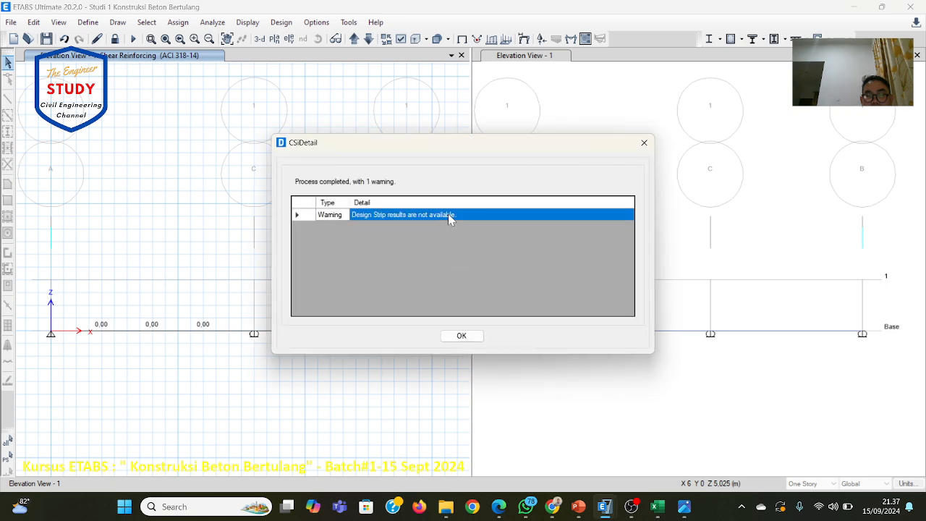
click(460, 335)
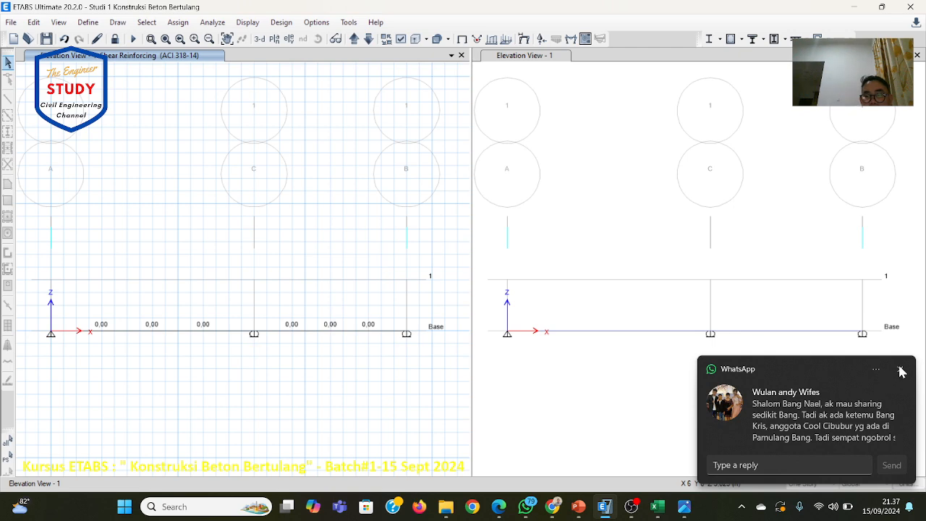
click(900, 369)
Display the concrete beam design as a filled total longitudinal rebar diagram with the reinforcing envelope and extent.
click(263, 22)
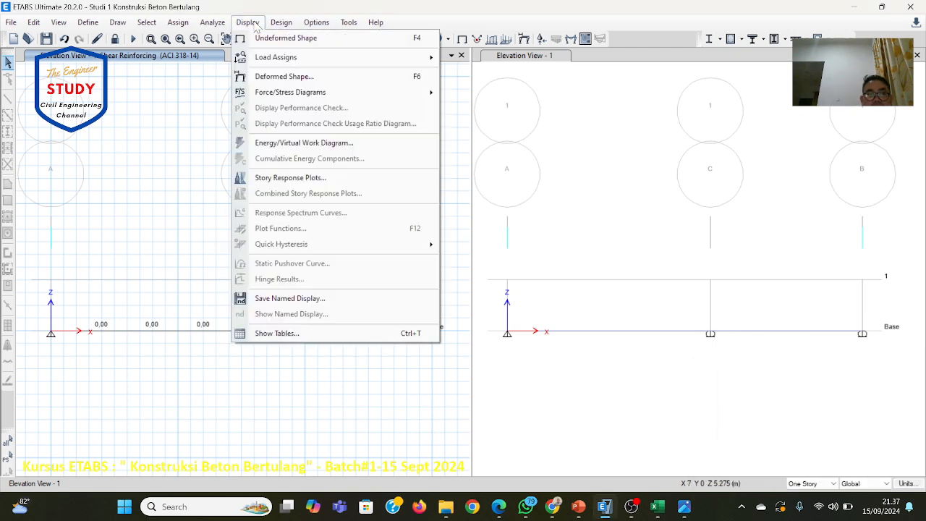
click(281, 22)
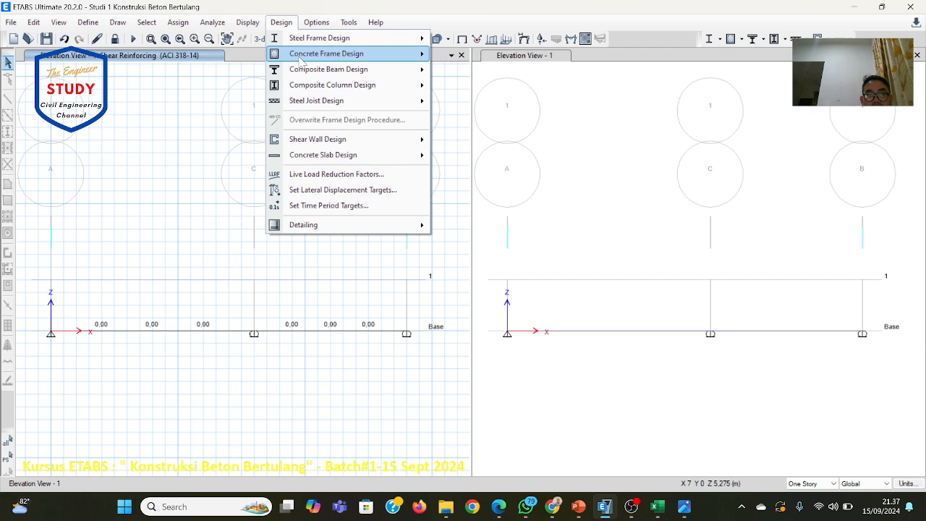
mouse_move(299, 58)
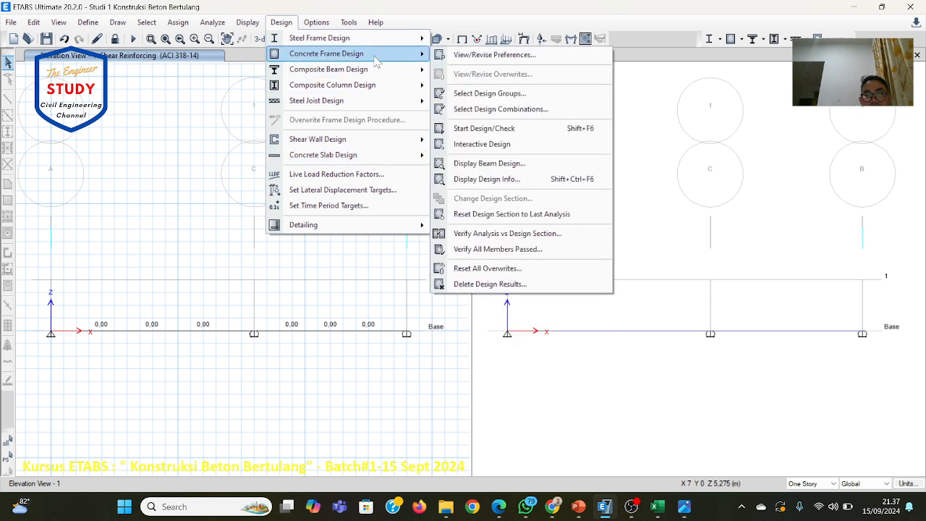
click(500, 165)
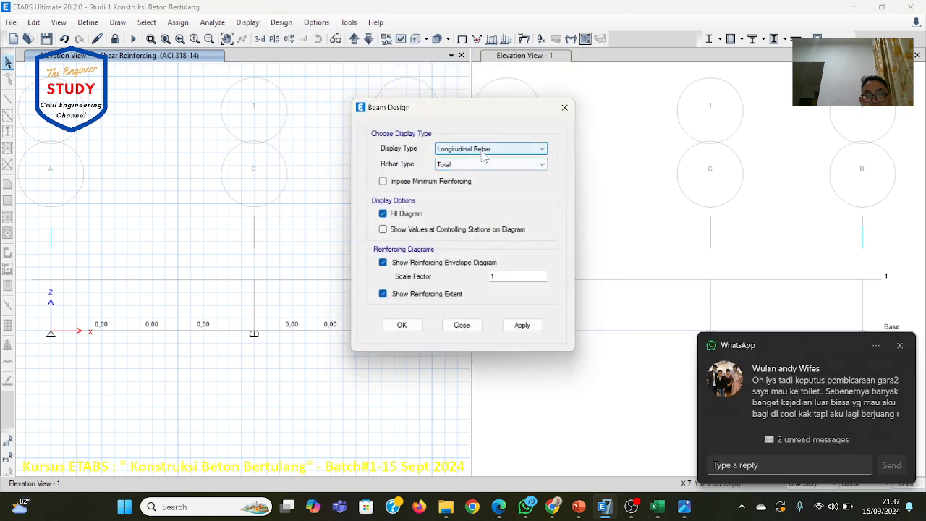
click(405, 327)
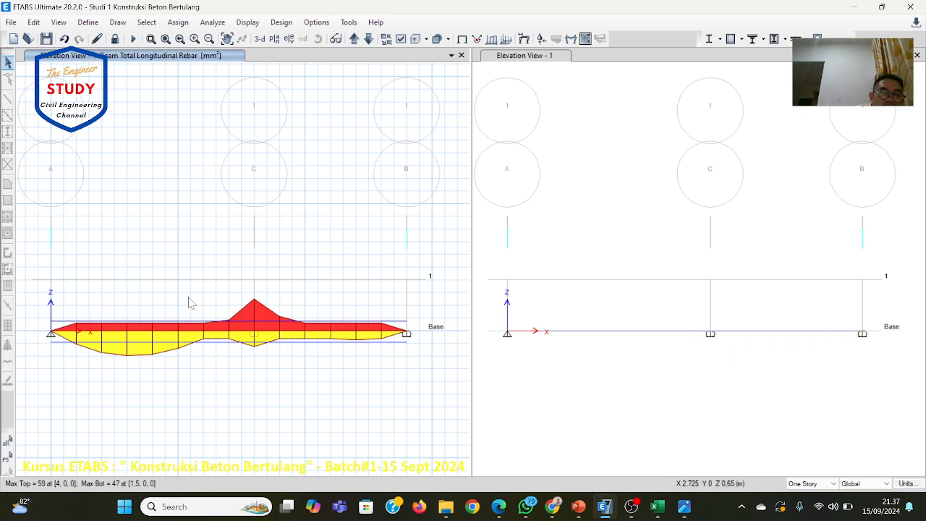
Show values at controlling stations on the beam's total longitudinal rebar diagram, keeping minimum reinforcing off.
click(273, 22)
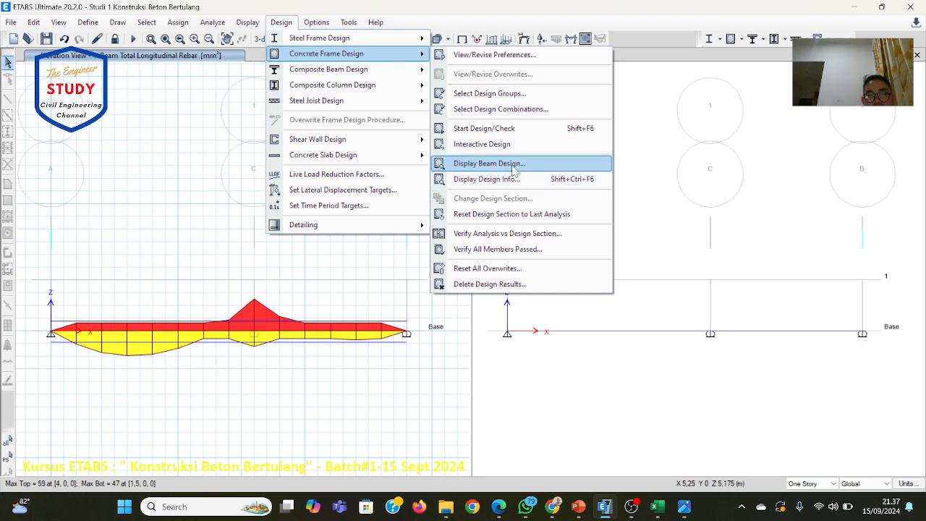
click(514, 164)
click(514, 149)
click(515, 159)
click(415, 232)
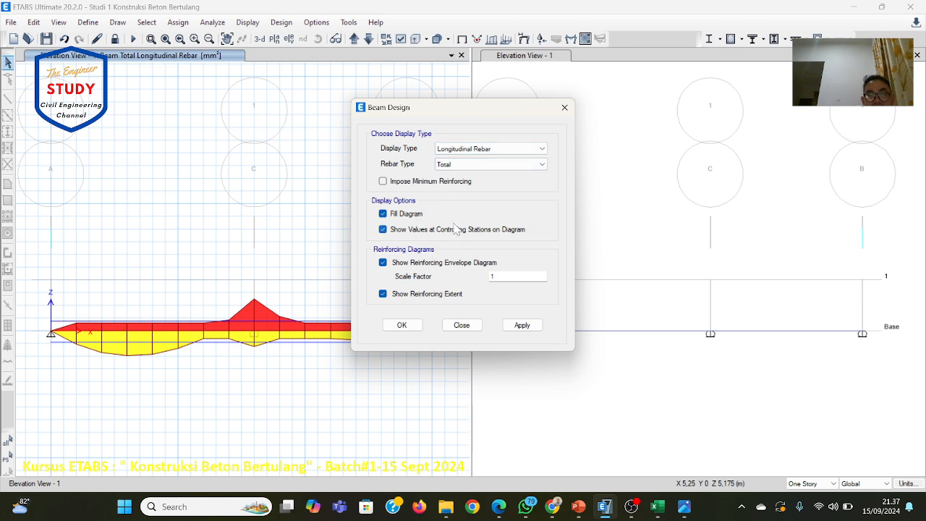
click(472, 151)
click(472, 154)
click(406, 320)
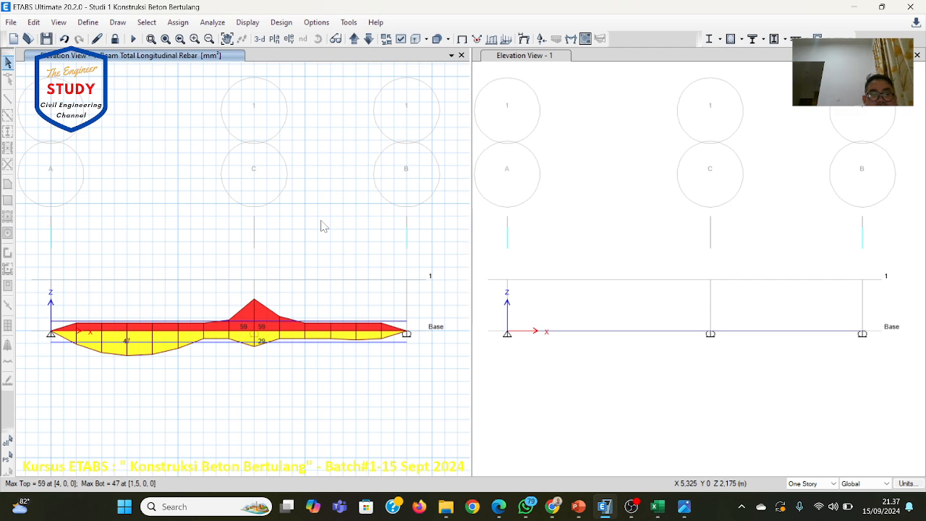
click(281, 22)
mouse_move(312, 53)
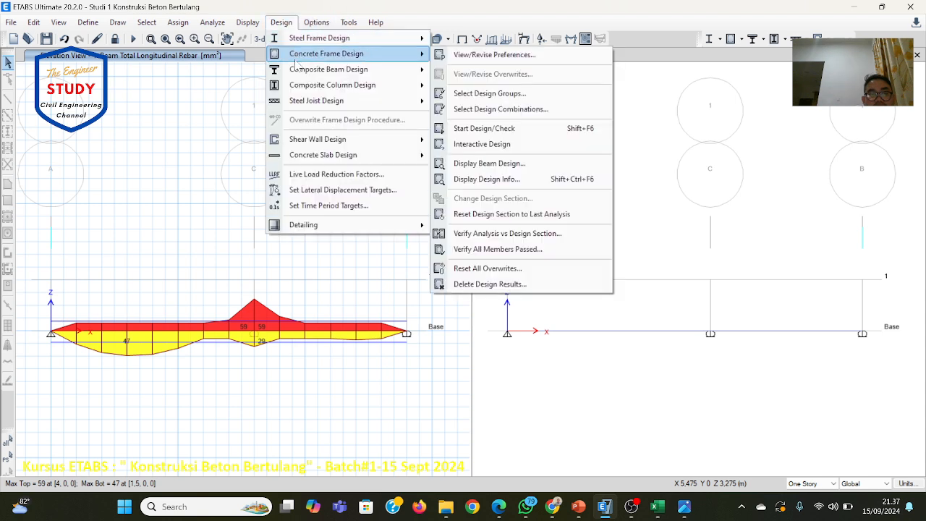
click(487, 180)
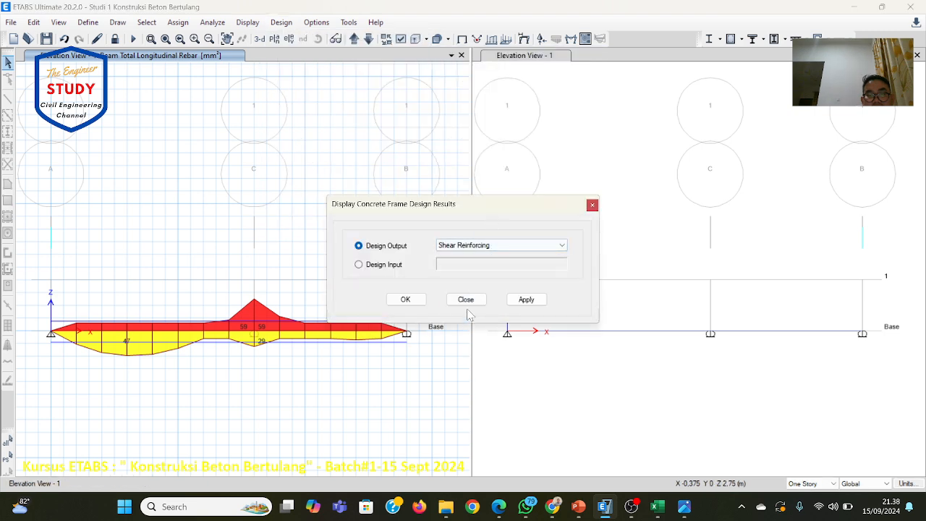
click(465, 300)
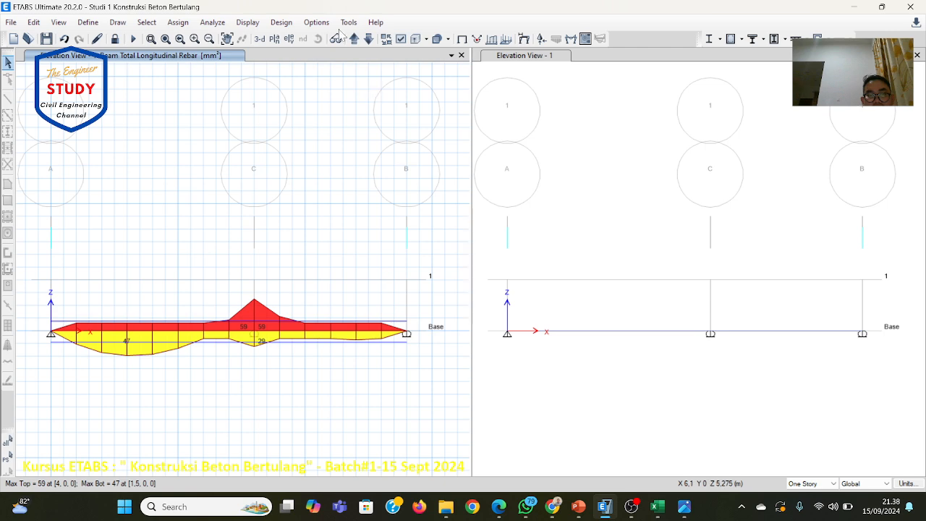
Display the concrete beam design as a total transverse rebar diagram.
click(282, 23)
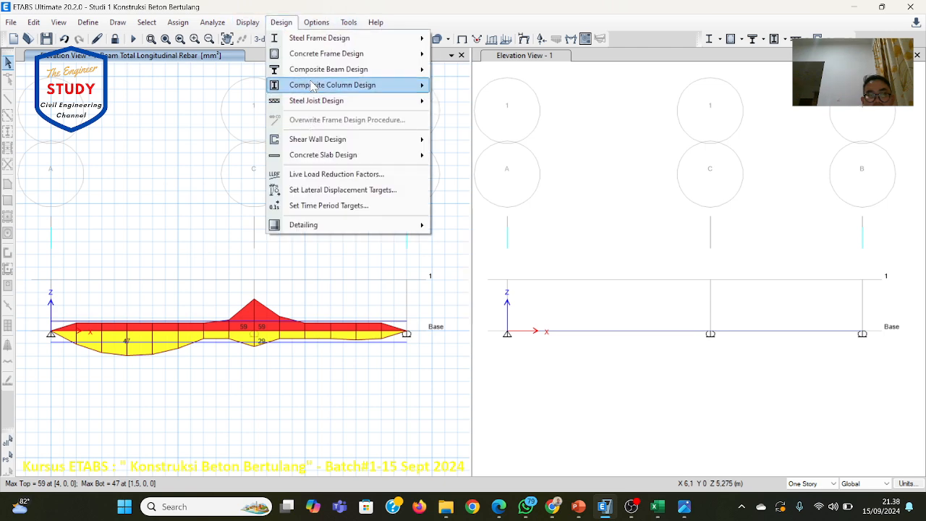
mouse_move(318, 55)
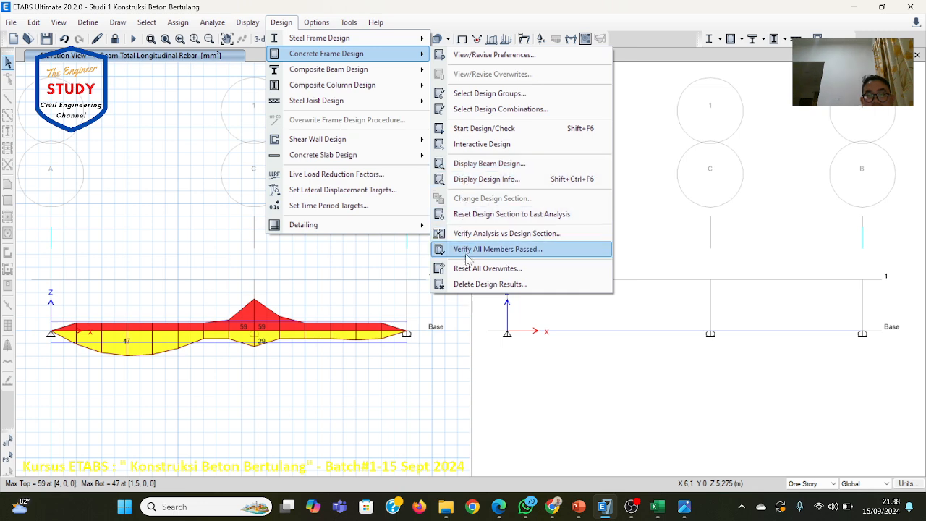
click(475, 164)
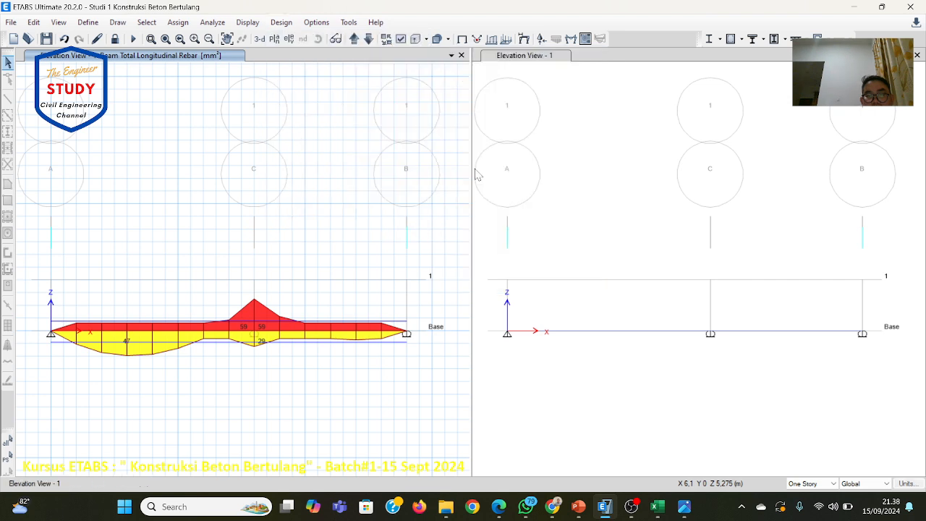
click(483, 150)
click(475, 165)
click(400, 325)
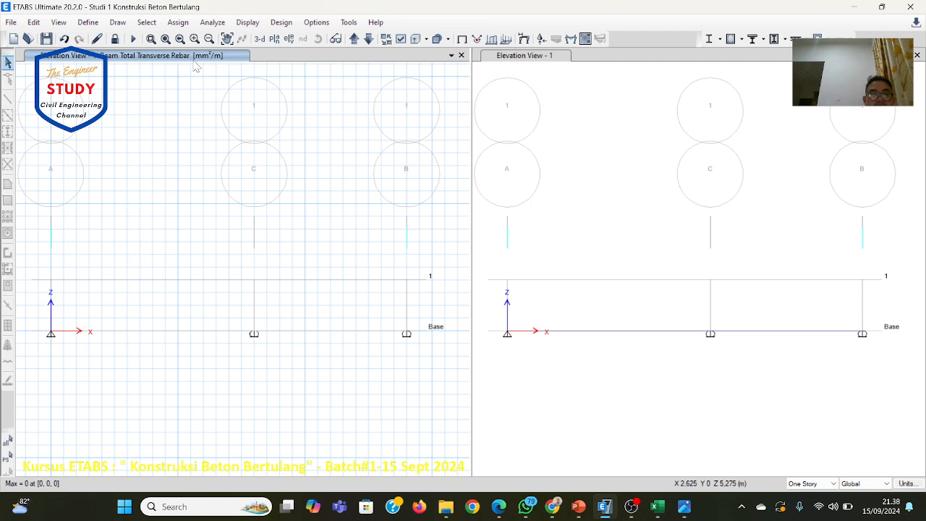
Display the beam's total longitudinal rebar diagram with minimum reinforcing imposed and values at controlling stations.
click(246, 22)
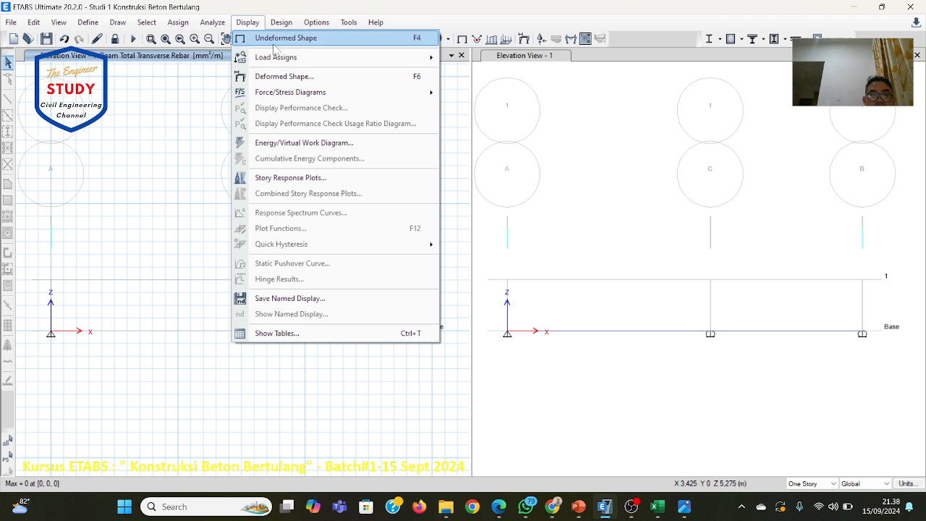
click(281, 23)
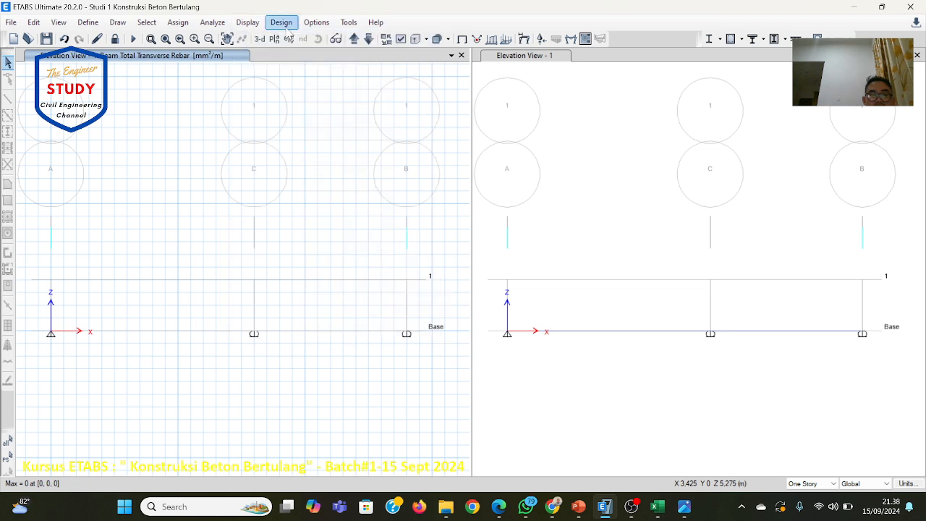
click(282, 22)
mouse_move(308, 62)
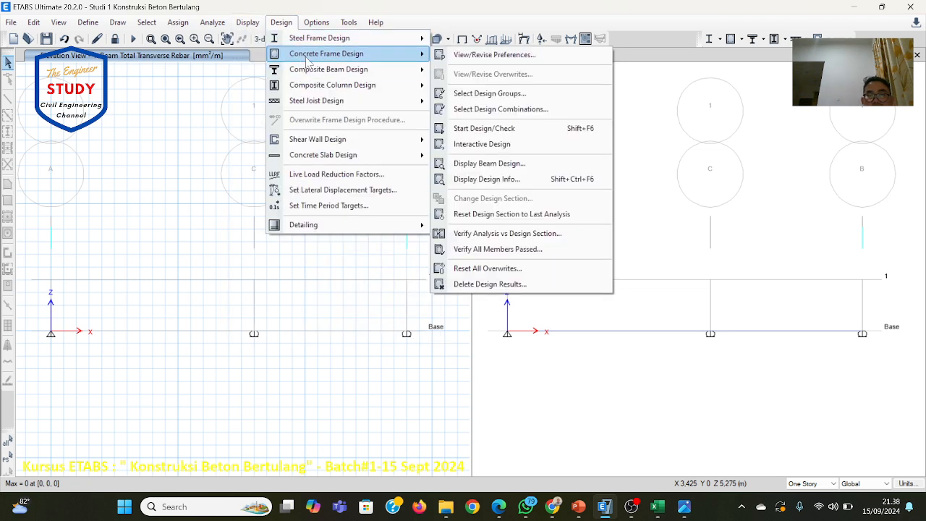
click(497, 167)
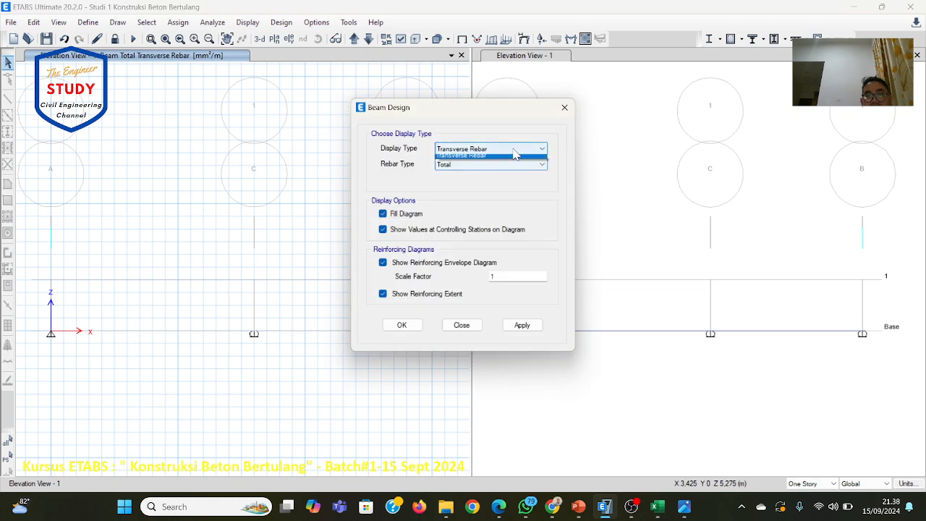
click(515, 152)
click(507, 157)
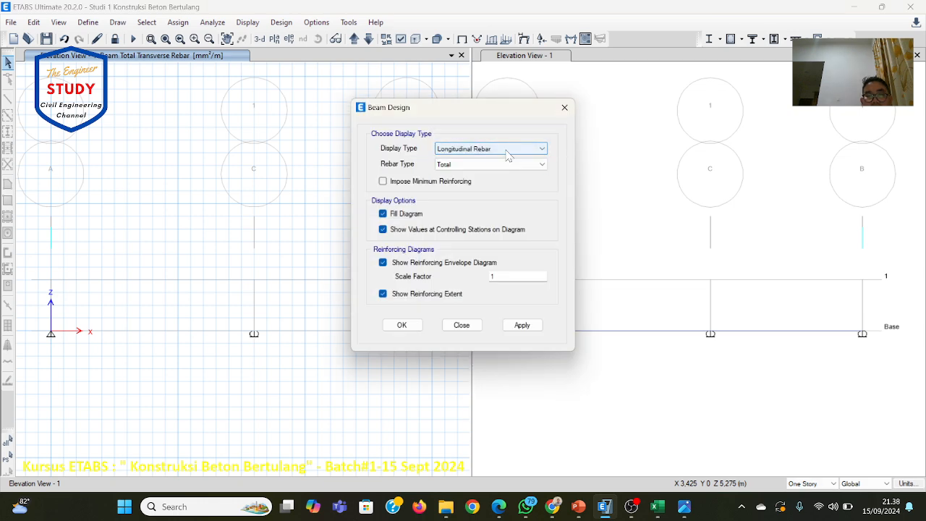
click(379, 229)
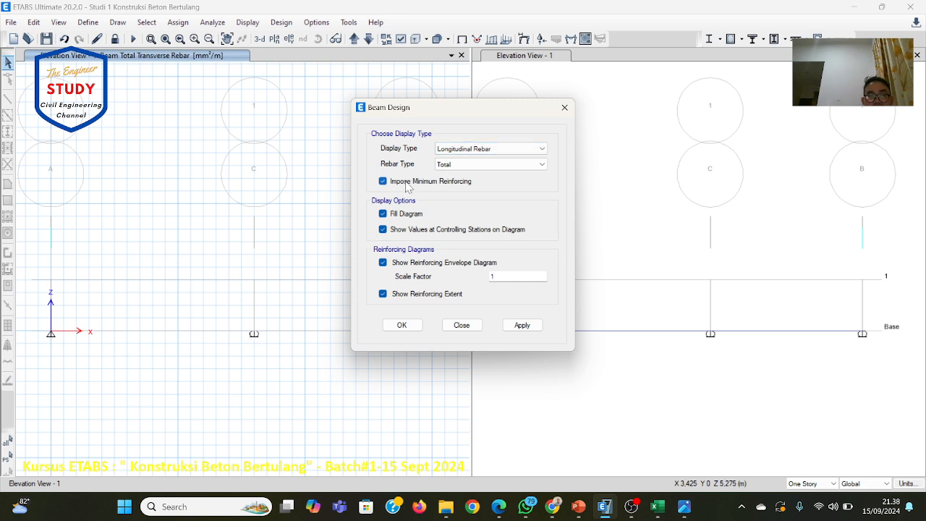
click(402, 325)
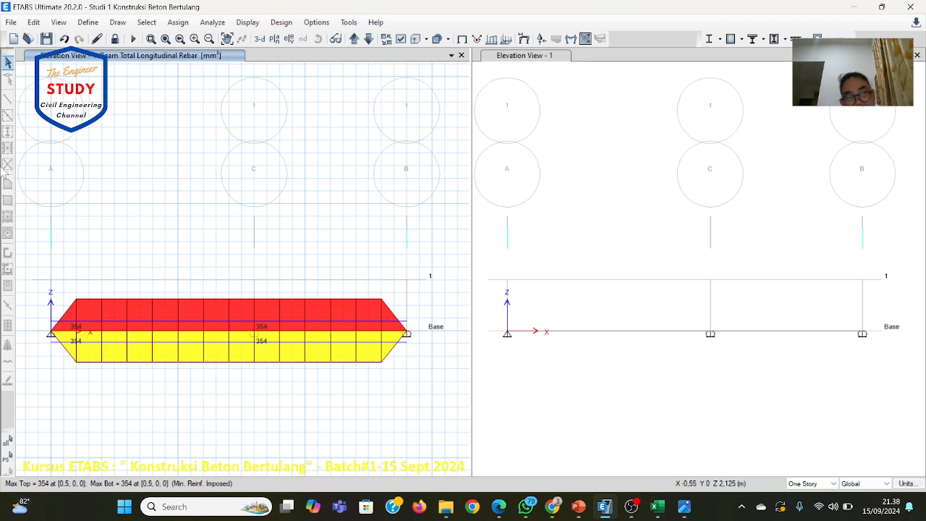
Dismiss the WhatsApp message notification covering the model view.
click(293, 27)
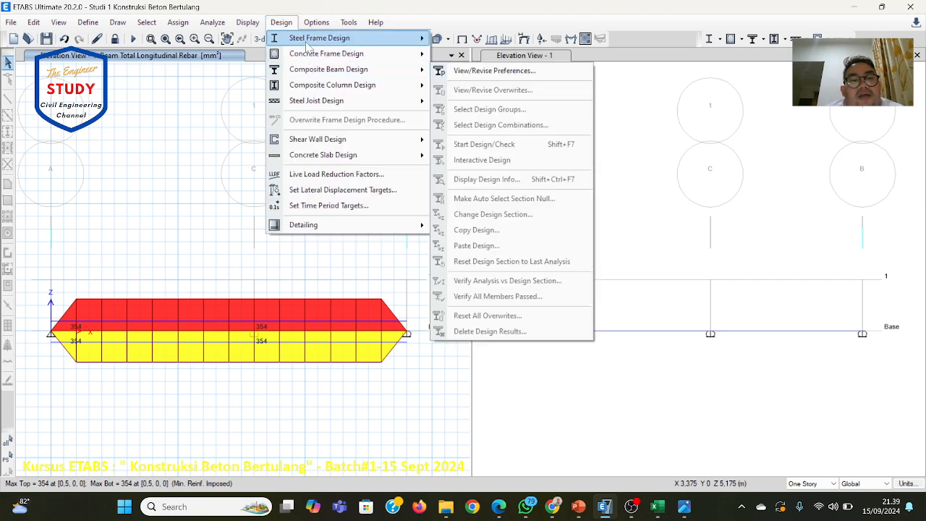
mouse_move(327, 55)
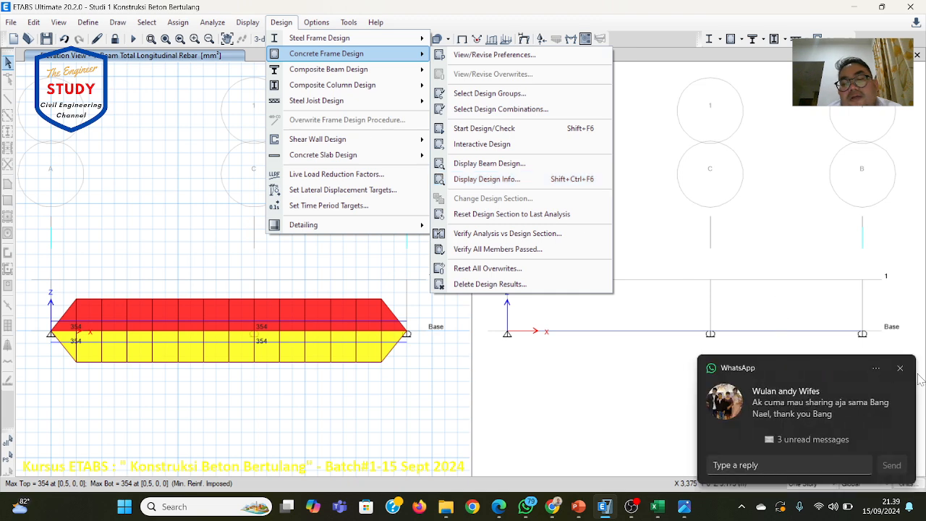
click(900, 370)
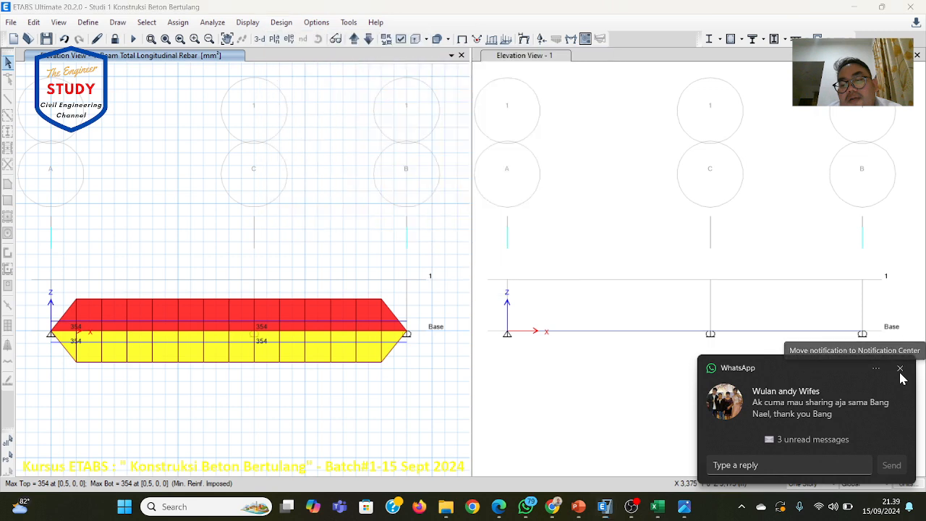
Display the beam's longitudinal rebar diagram with the Flexure - Strength rebar type.
click(247, 22)
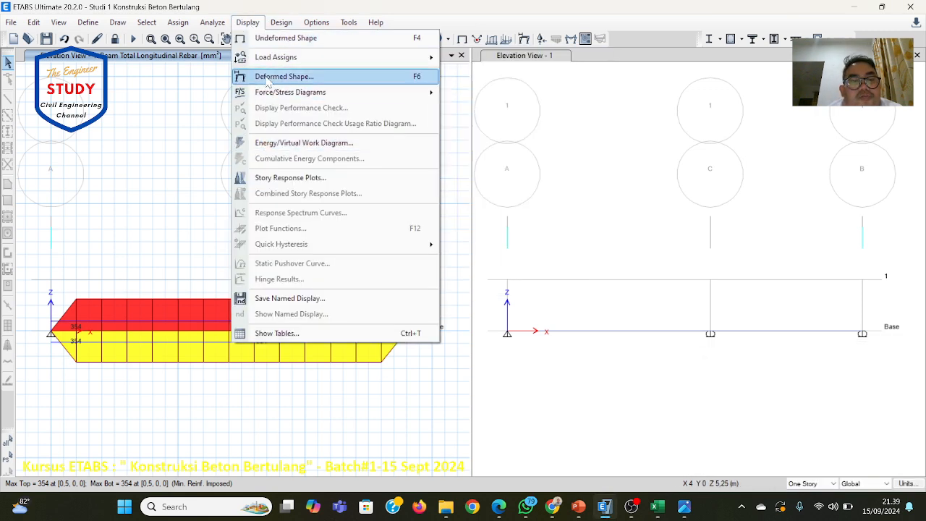
click(280, 23)
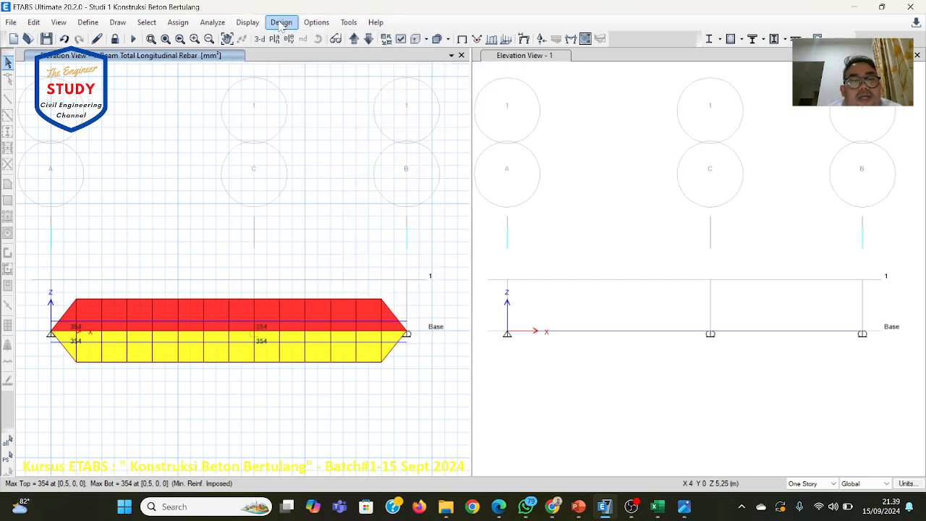
click(280, 23)
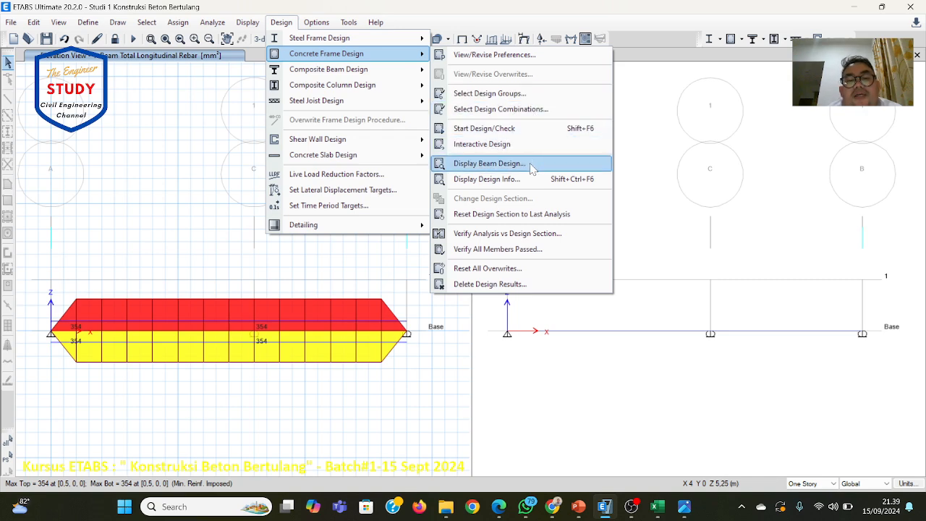
click(489, 163)
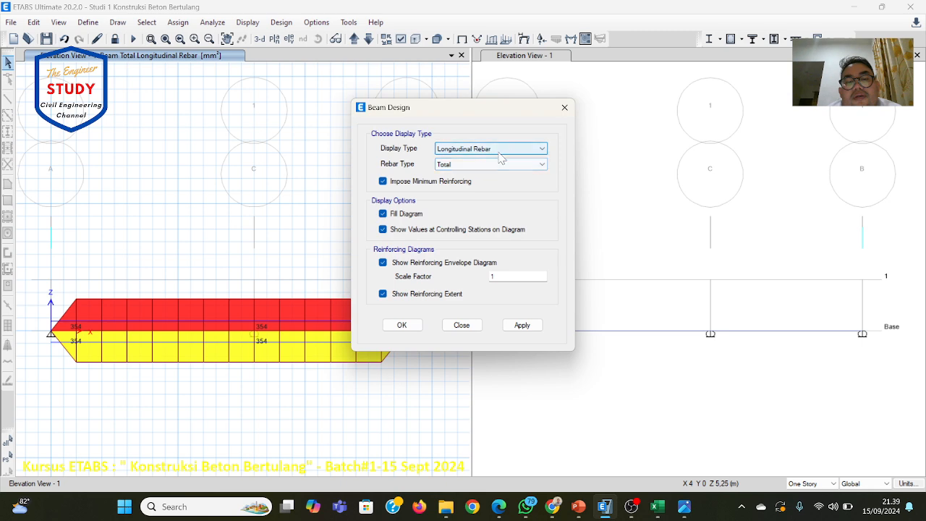
click(468, 164)
click(469, 183)
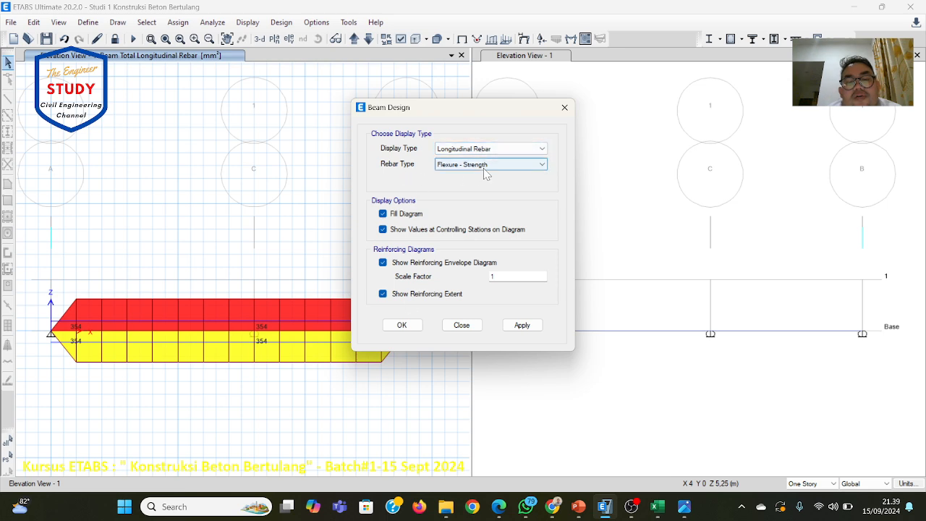
click(402, 325)
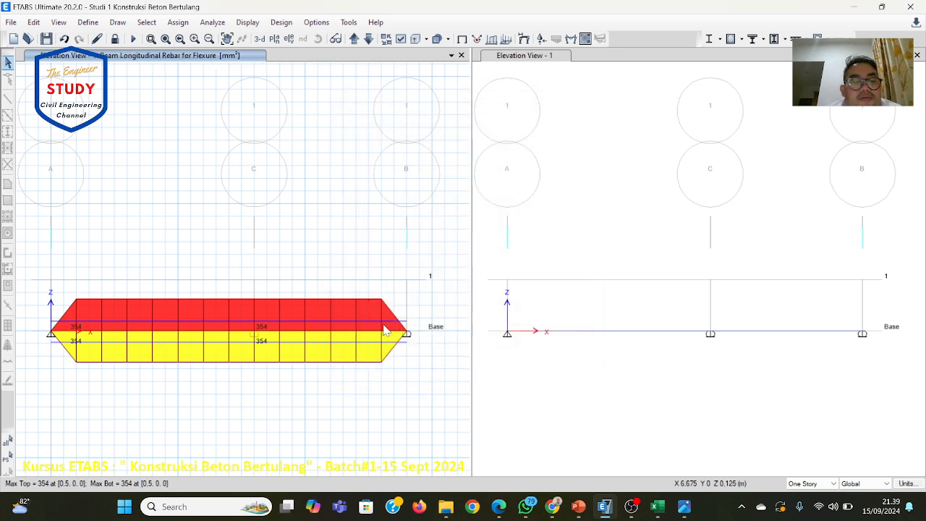
Switch the longitudinal rebar diagram back to the Total rebar type with minimum reinforcing imposed.
click(282, 22)
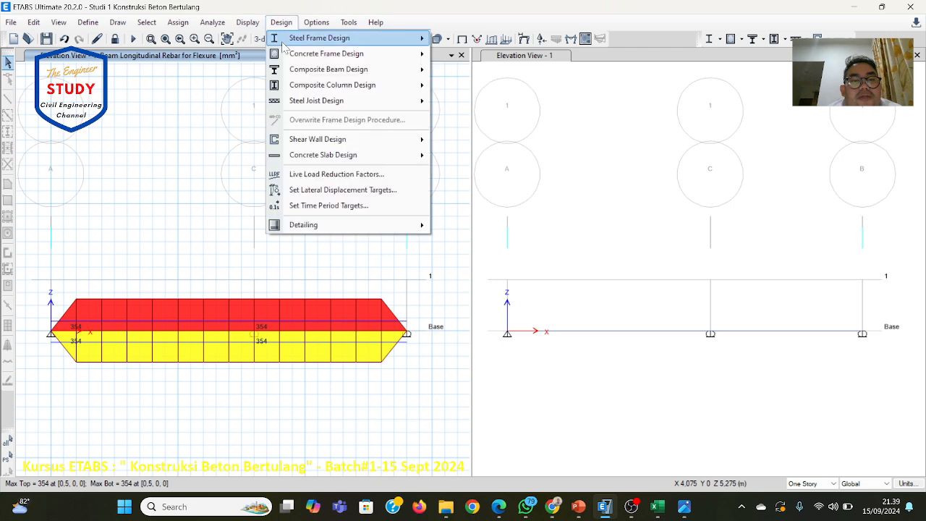
mouse_move(286, 55)
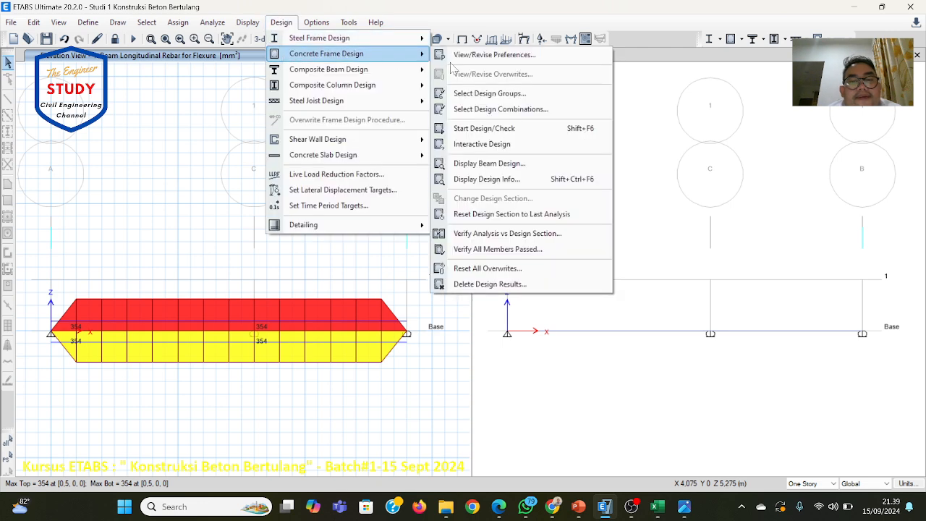
click(489, 163)
click(484, 165)
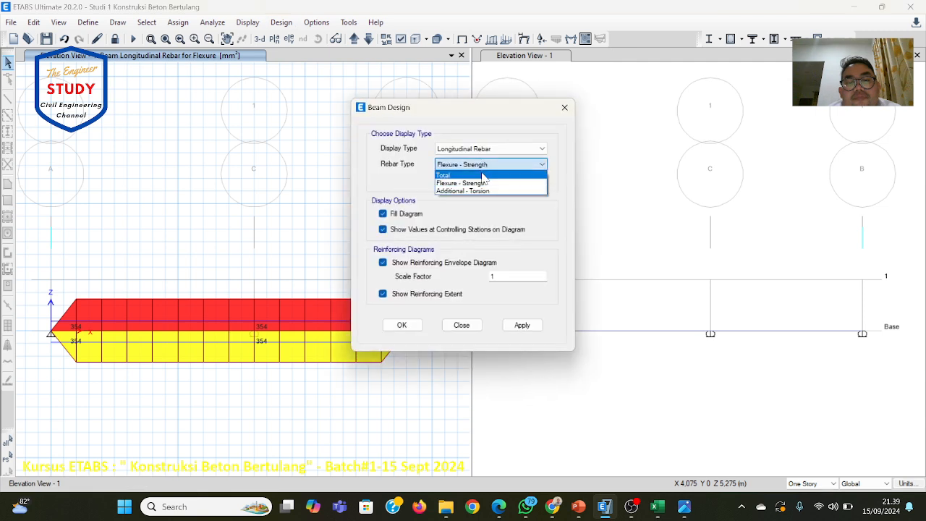
click(481, 193)
click(489, 165)
click(489, 173)
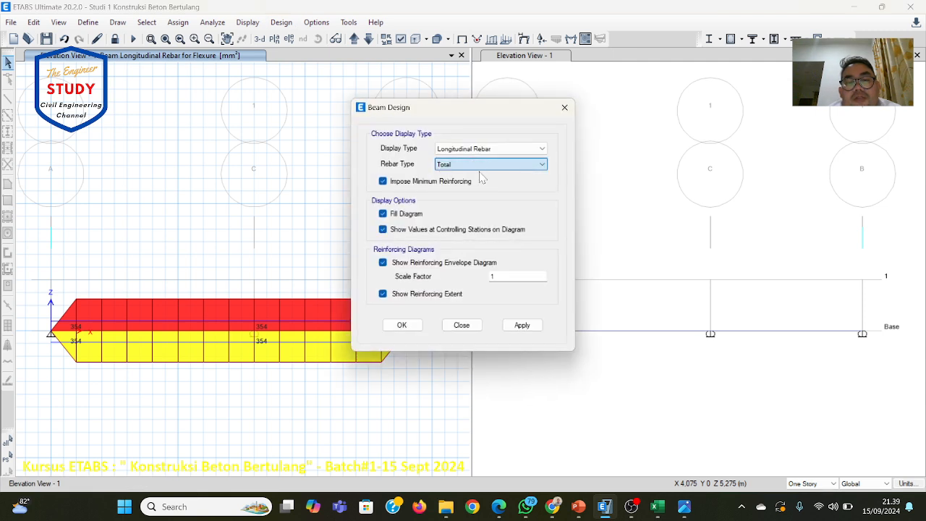
click(401, 325)
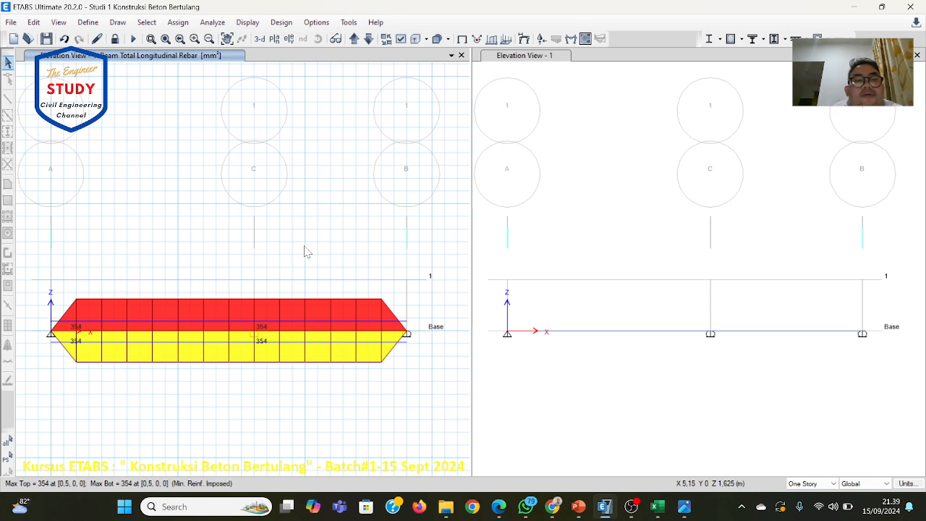
Display the beam's concrete frame design output as Total Rebar Percentage in the elevation view.
click(293, 21)
click(289, 25)
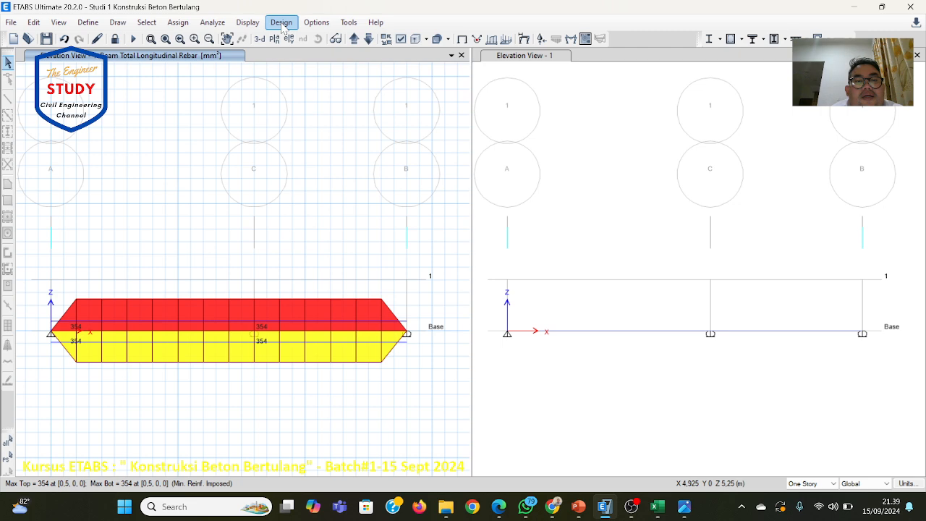
click(282, 27)
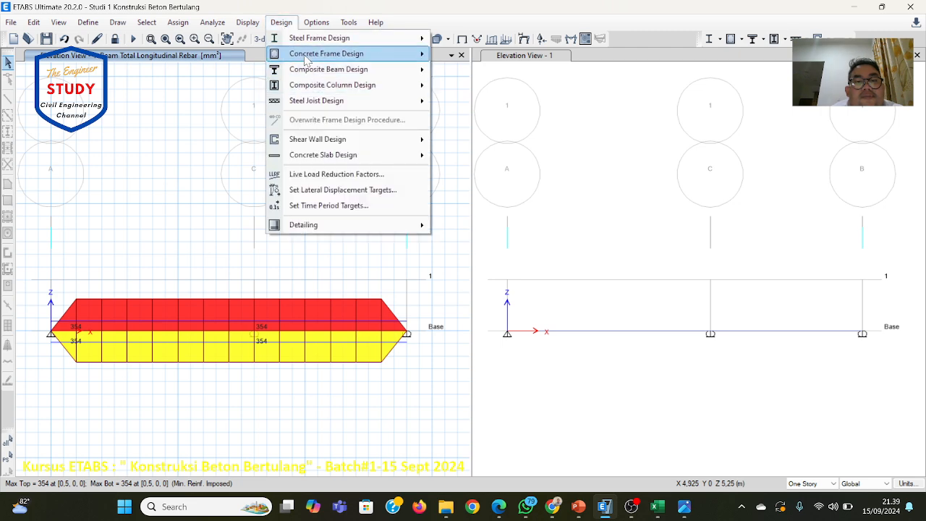
mouse_move(340, 54)
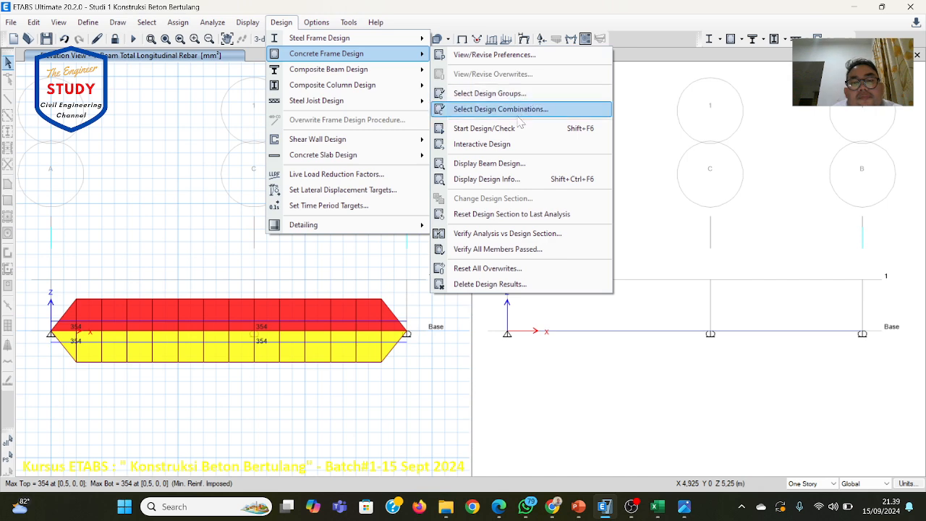
click(512, 182)
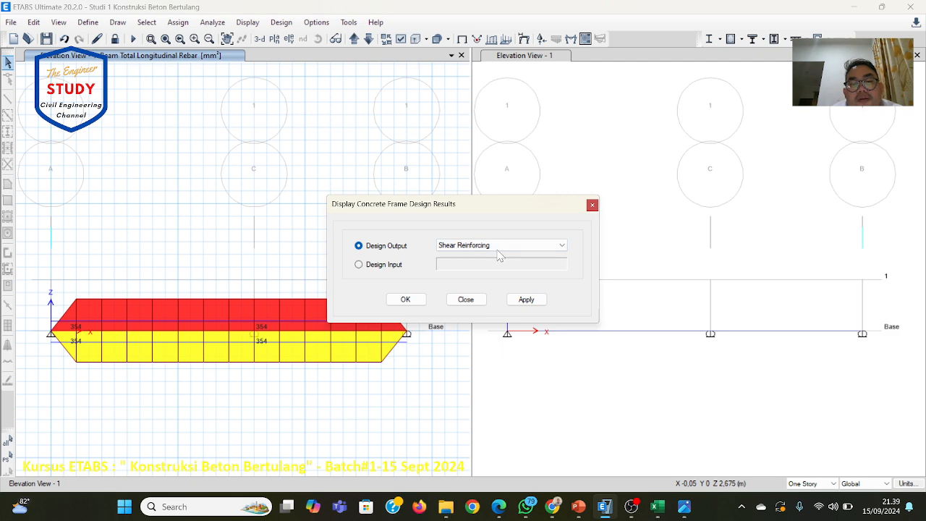
click(498, 246)
click(500, 260)
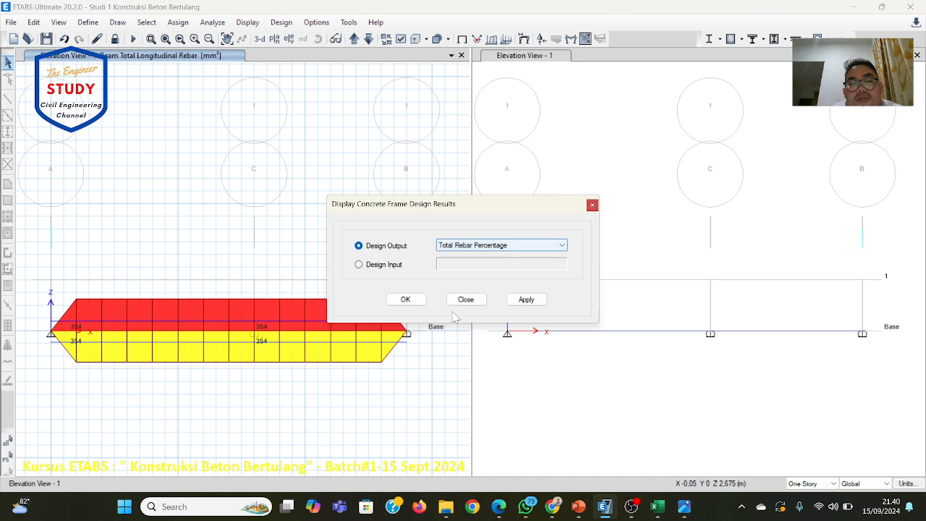
click(527, 300)
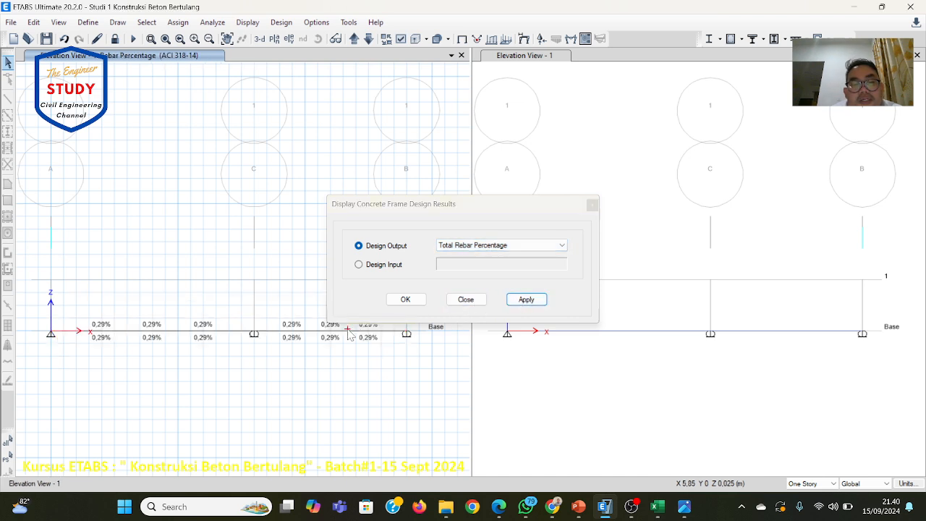
click(405, 300)
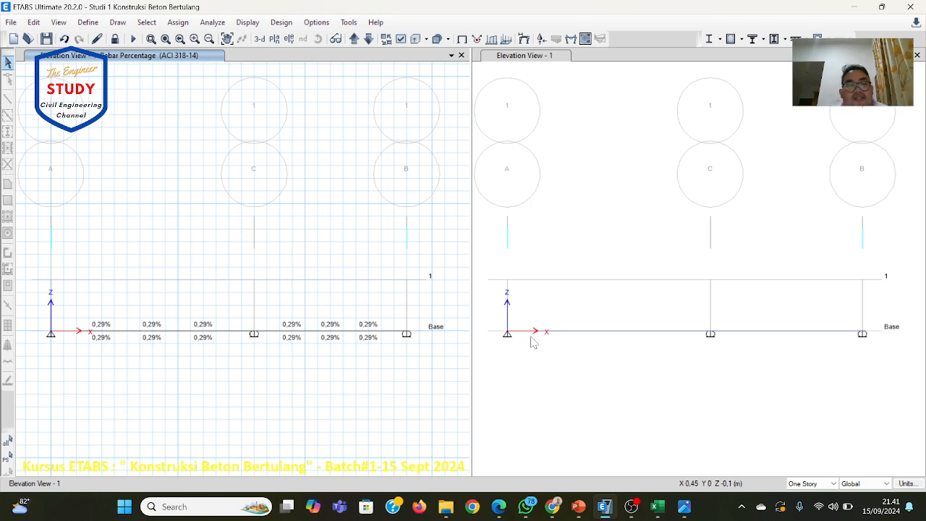
Switch to PowerPoint to view the Studi-2 beam problem slide, and return to ETABS.
click(579, 508)
scroll(533, 402, down, 3)
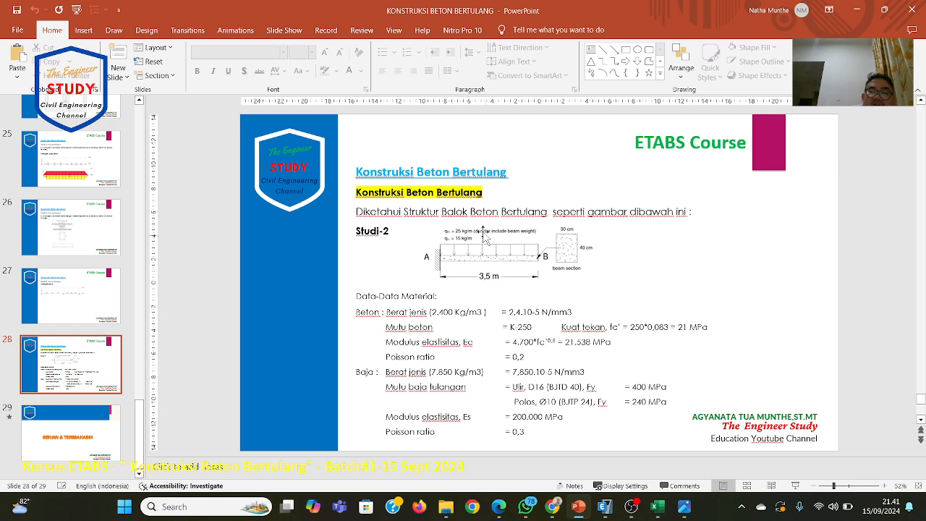
click(684, 508)
click(604, 506)
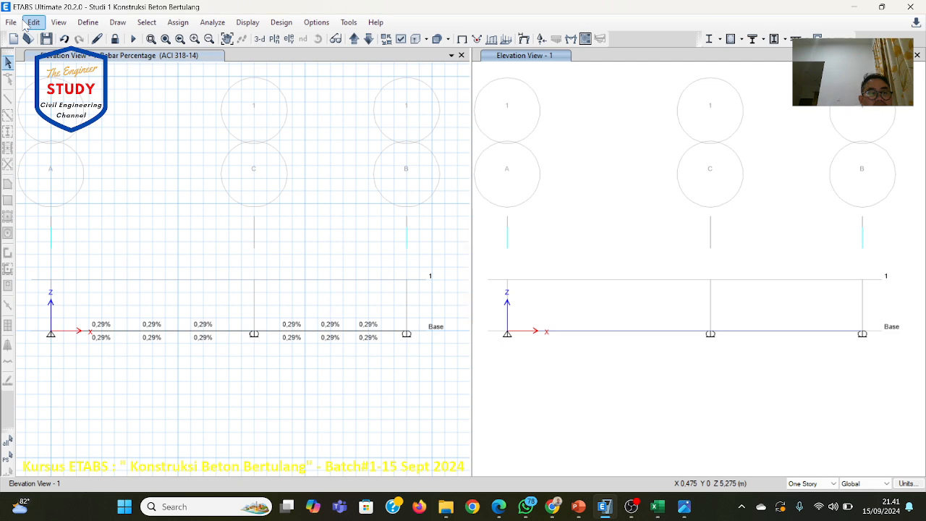
click(11, 22)
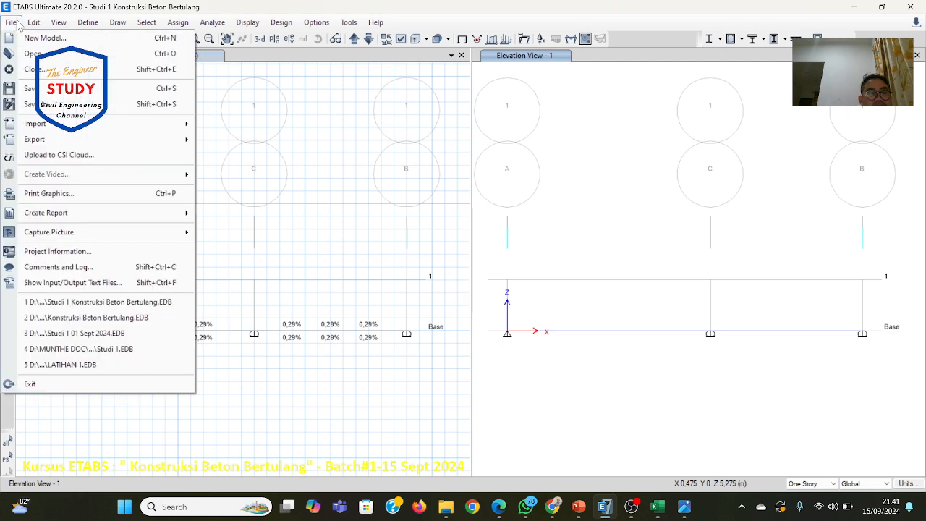
click(34, 104)
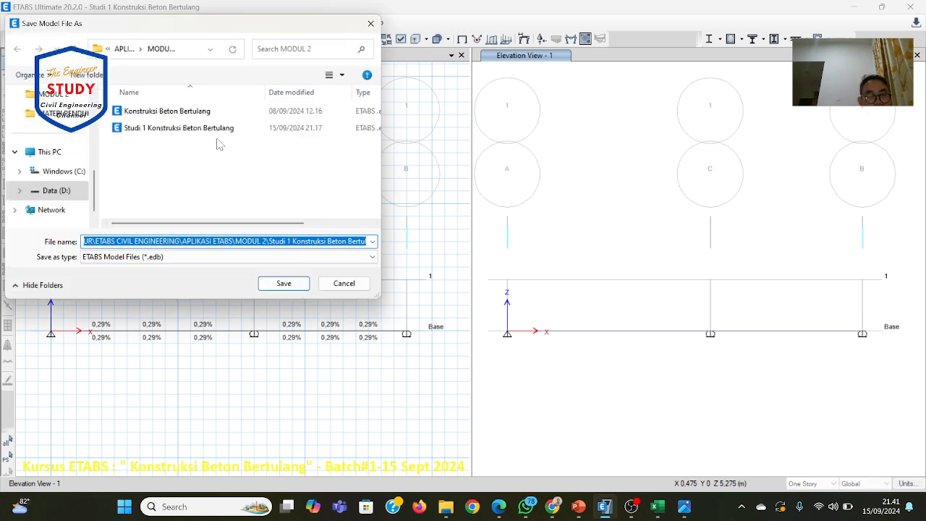
click(332, 285)
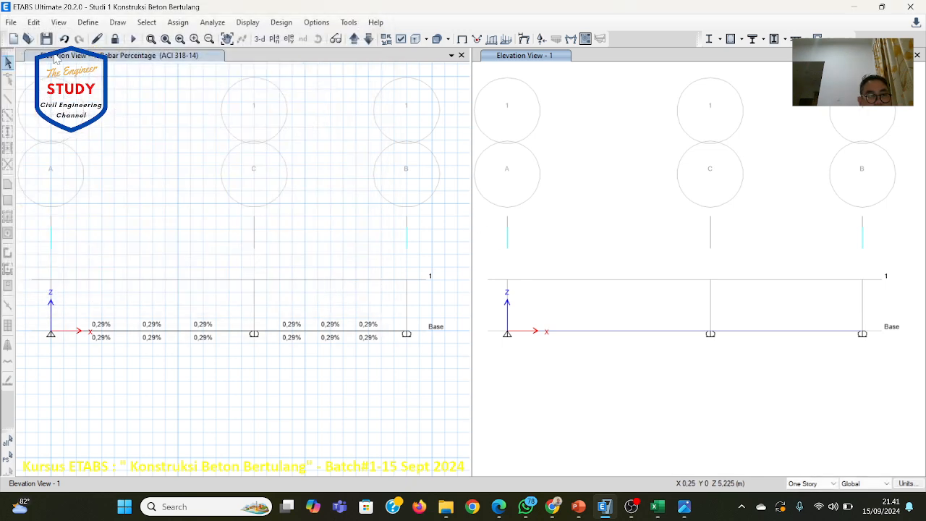
Unlock the model and accept deleting its analysis results.
click(114, 39)
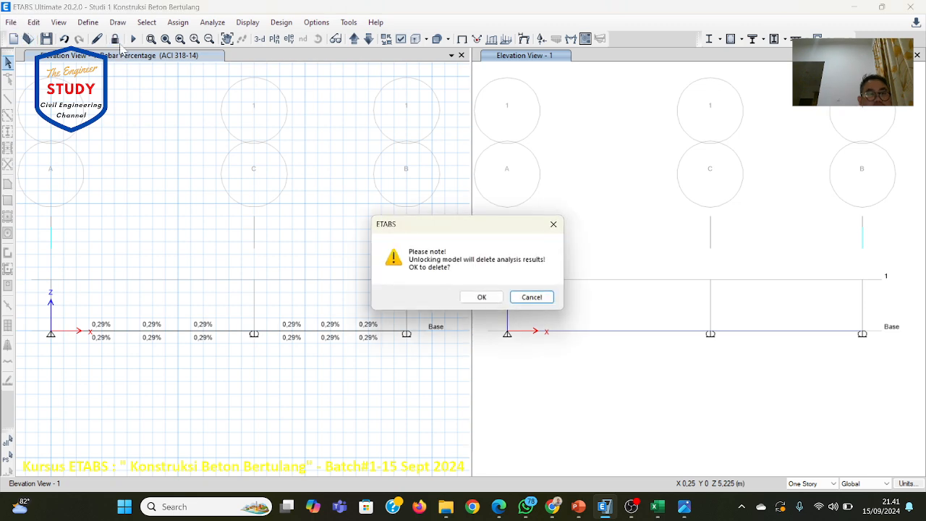
click(480, 297)
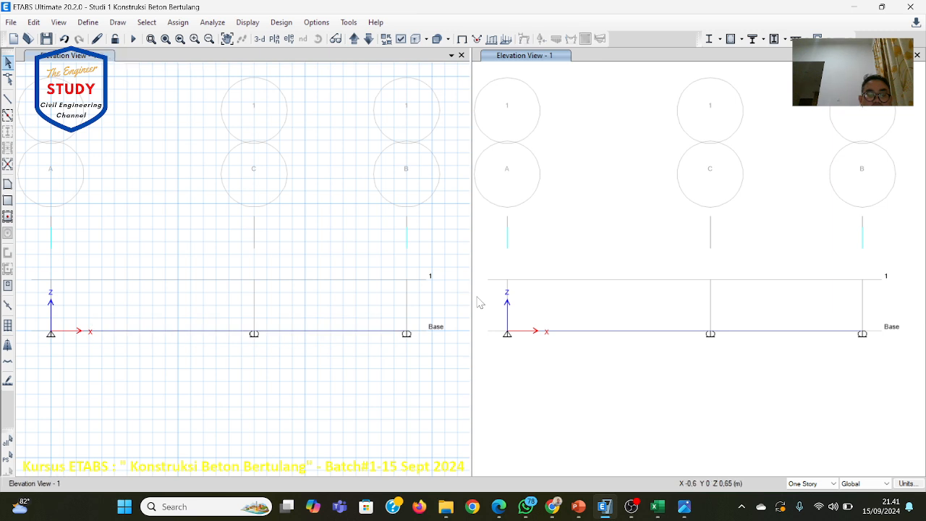
click(11, 22)
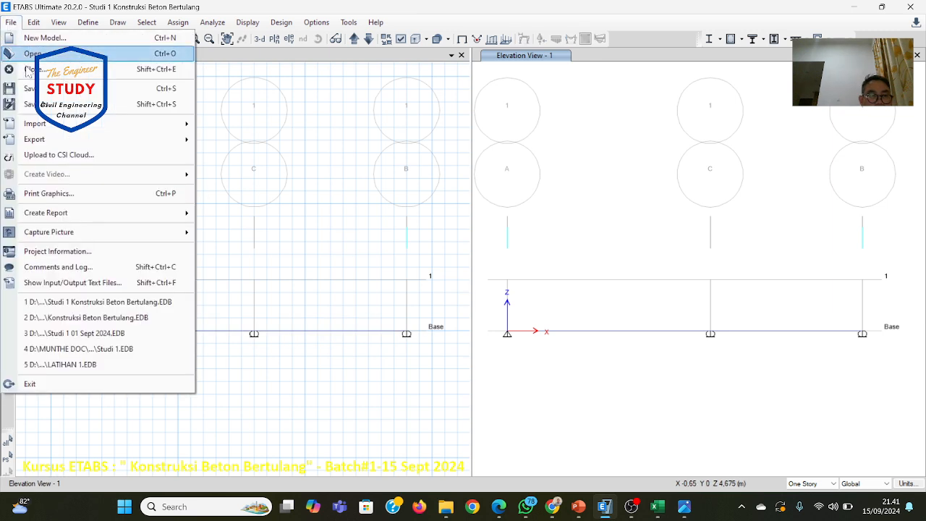
key(ctrl+shift+s)
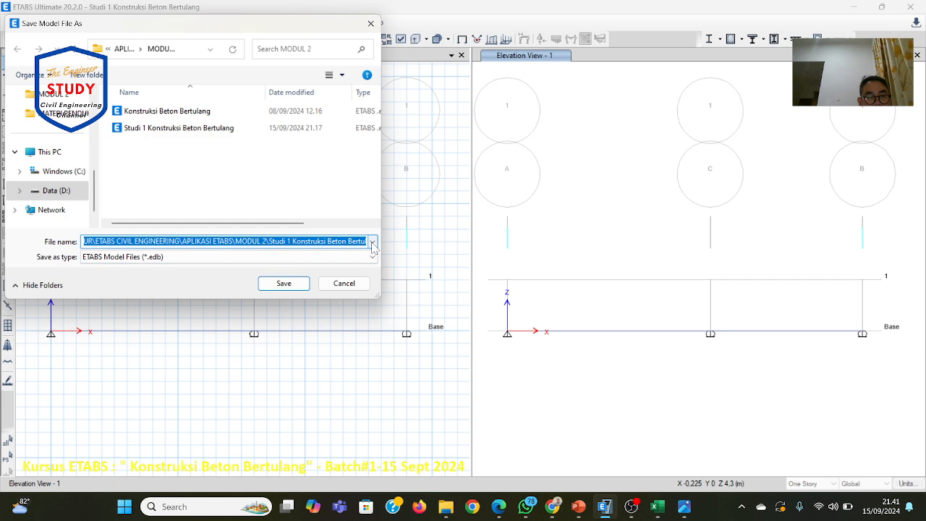
click(343, 283)
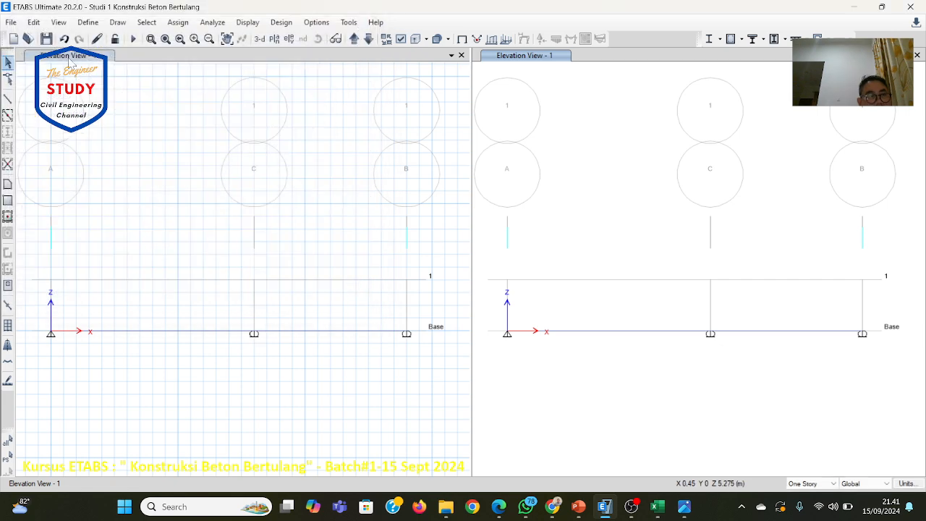
Save a copy of the model as Studi 2 Konstruksi Beton Bertulang in the MODUL 2 folder.
click(11, 22)
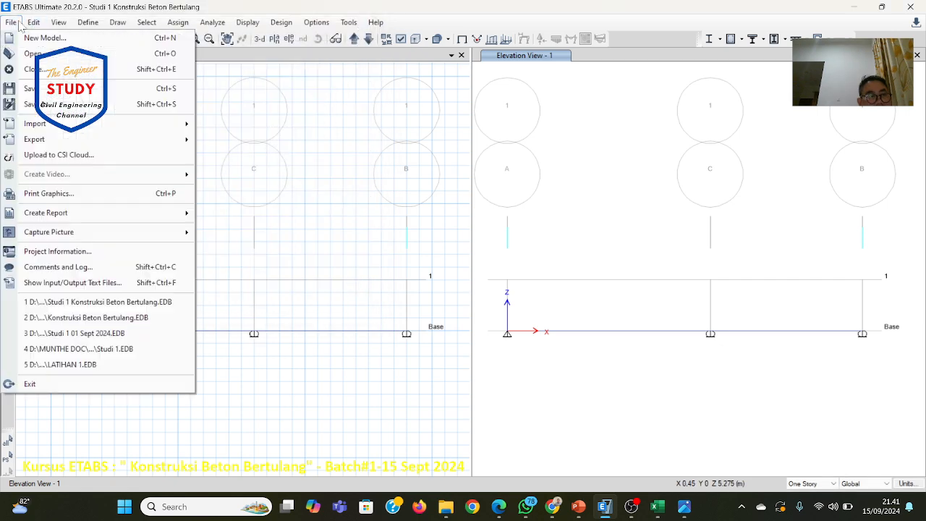
click(45, 106)
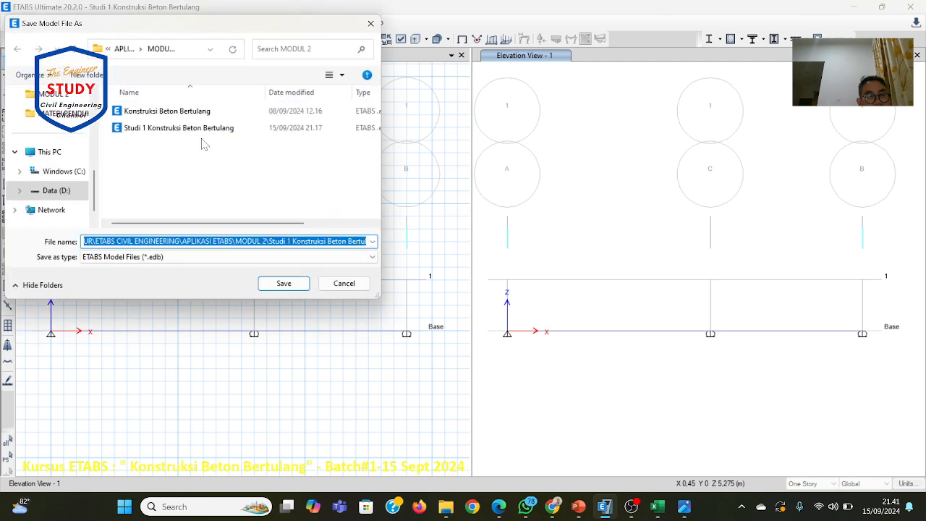
click(199, 128)
click(106, 241)
click(106, 242)
key(BackSpace)
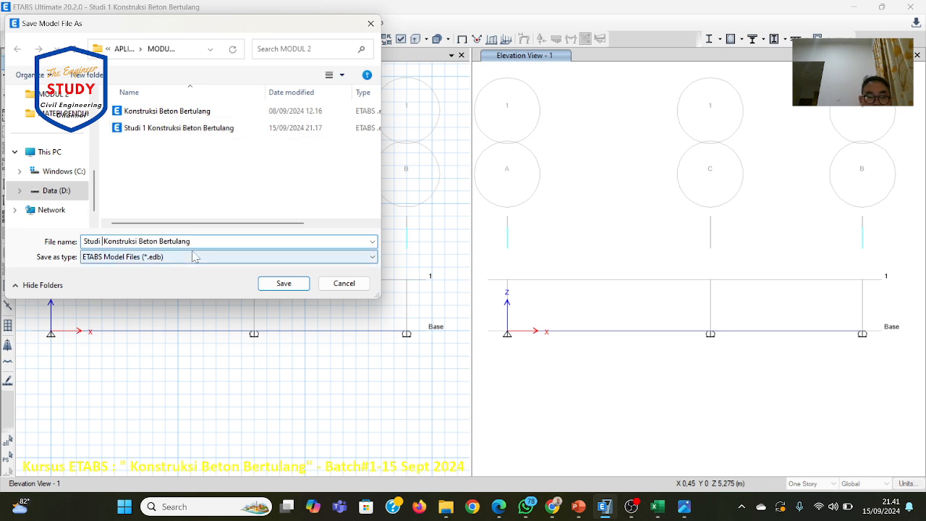
text(2)
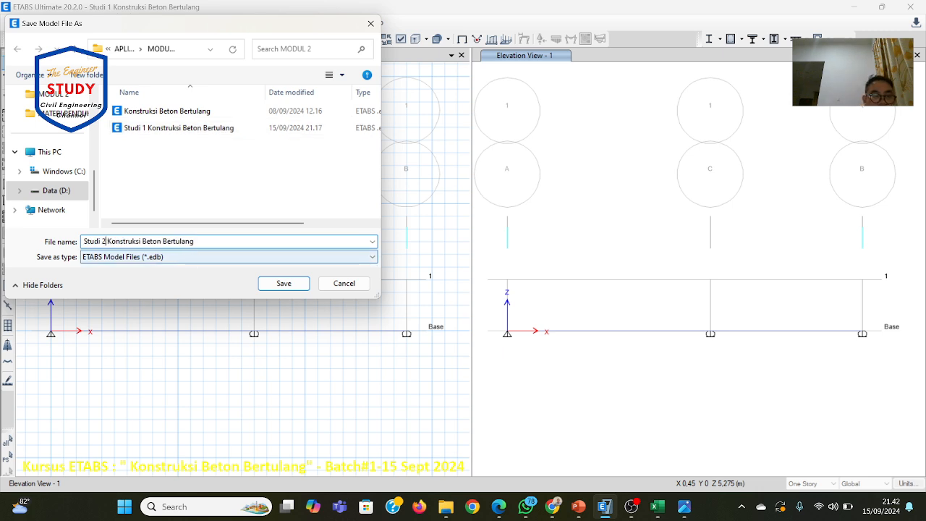
click(287, 284)
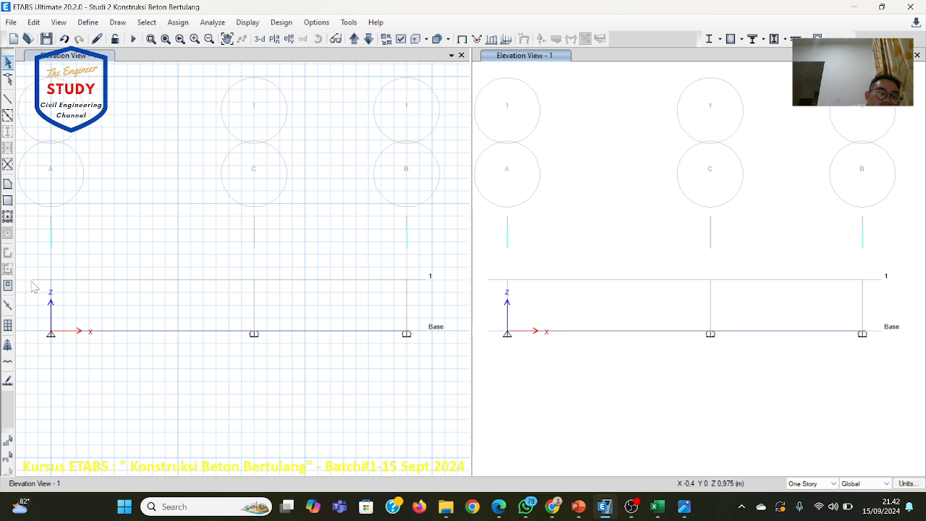
Delete all beam members and supports along the Base level in the elevation view.
drag(31, 287, 448, 374)
key(Delete)
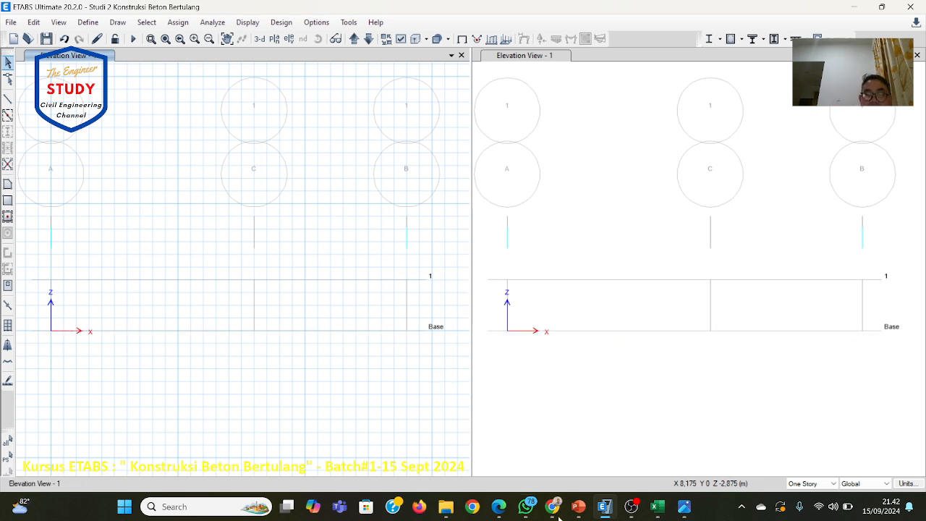
Check the span length on the Studi-2 slide in PowerPoint and return to the ETABS model.
click(608, 511)
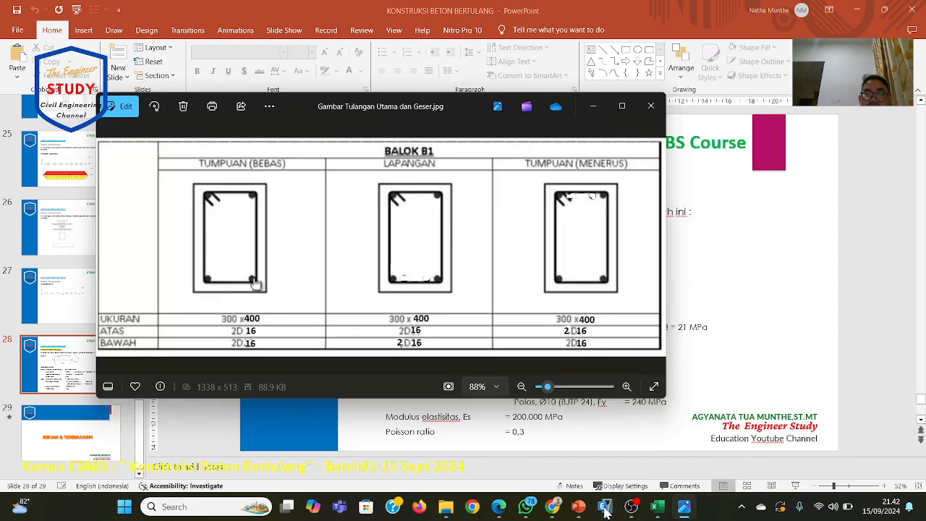
click(606, 511)
click(579, 509)
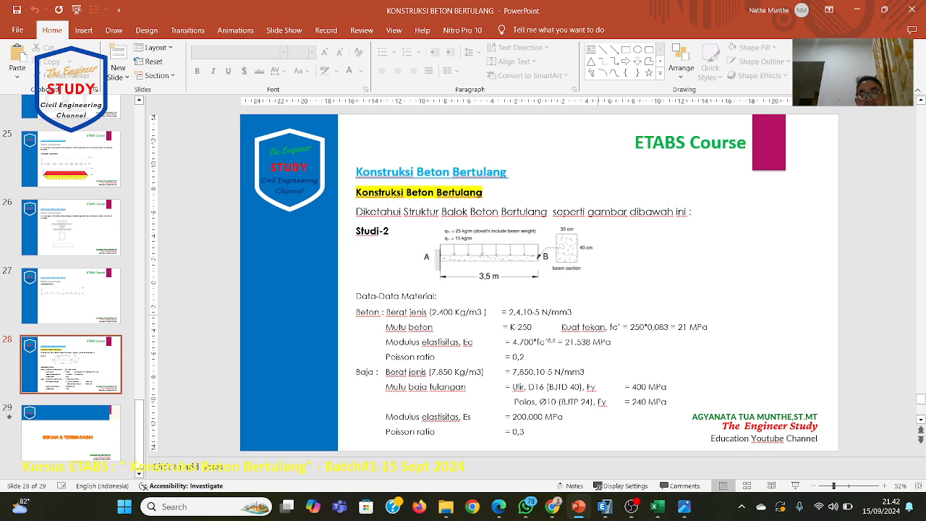
click(614, 514)
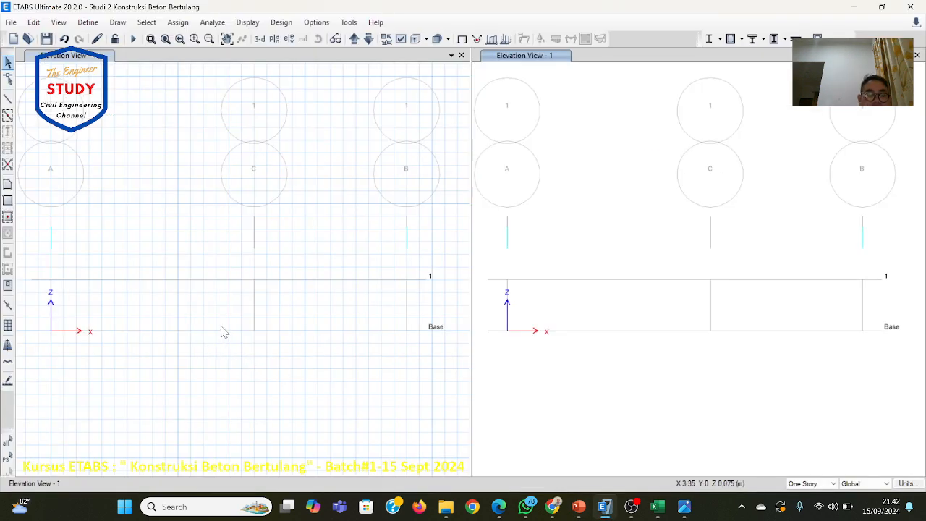
Open the story and grid system editor and review the story heights and elevations.
right_click(224, 252)
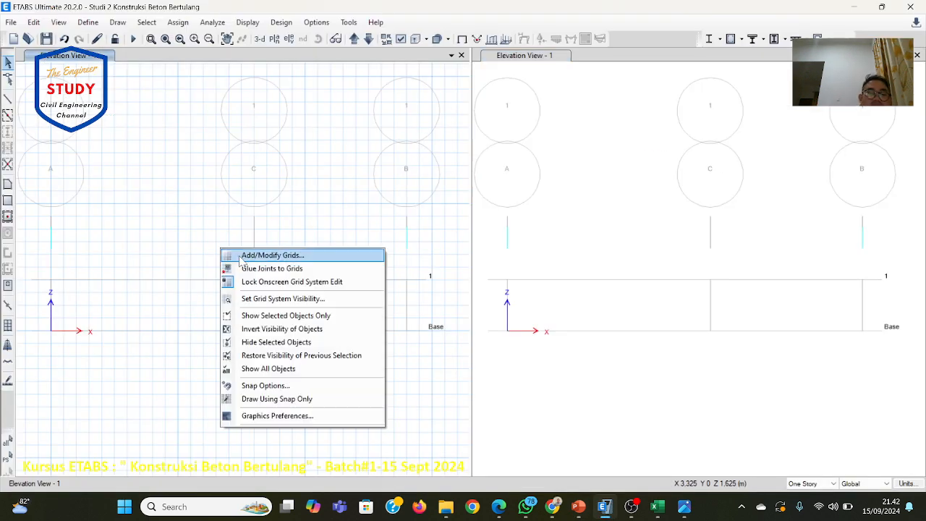
click(246, 256)
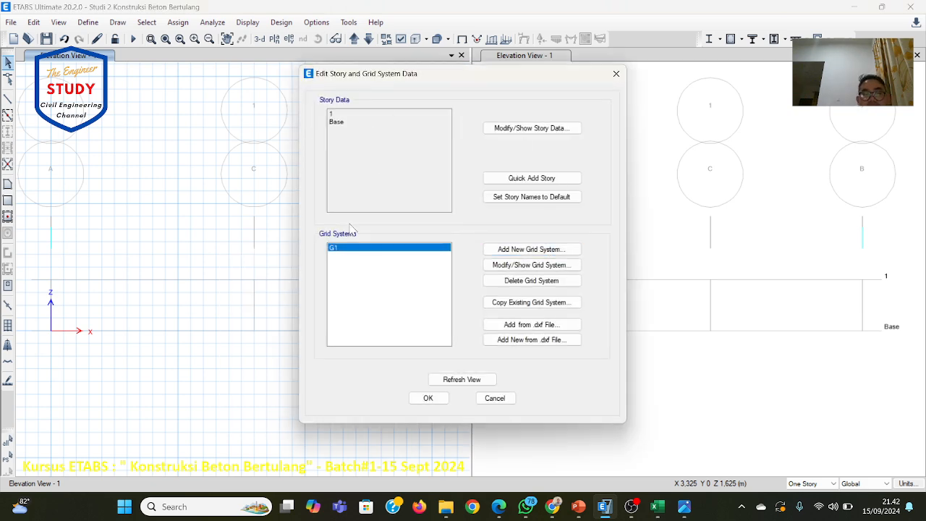
click(510, 128)
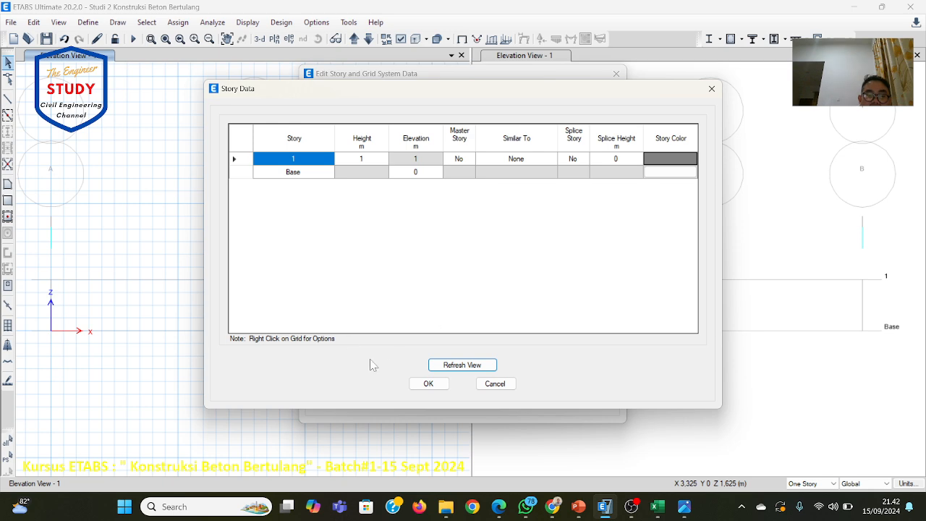
click(443, 385)
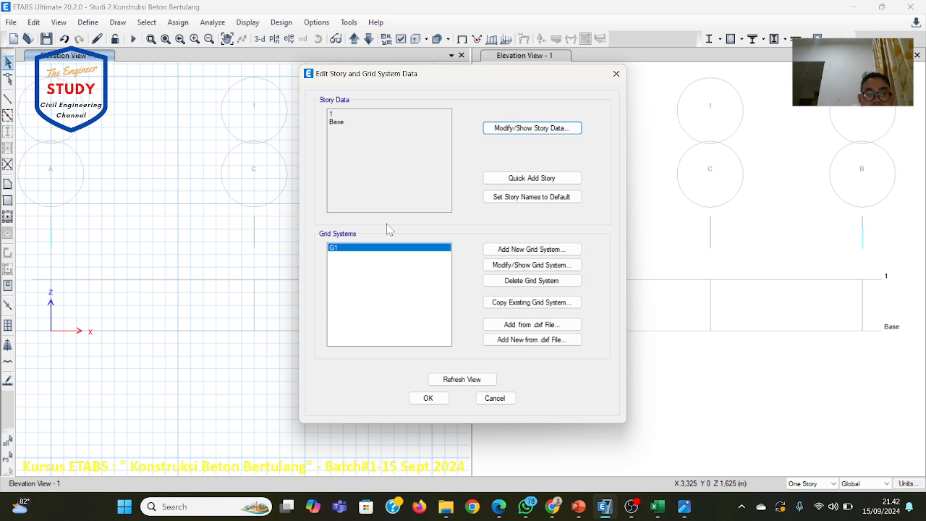
In grid system G1, delete X grid line B and set grid C's X ordinate to 3,5 m.
click(526, 266)
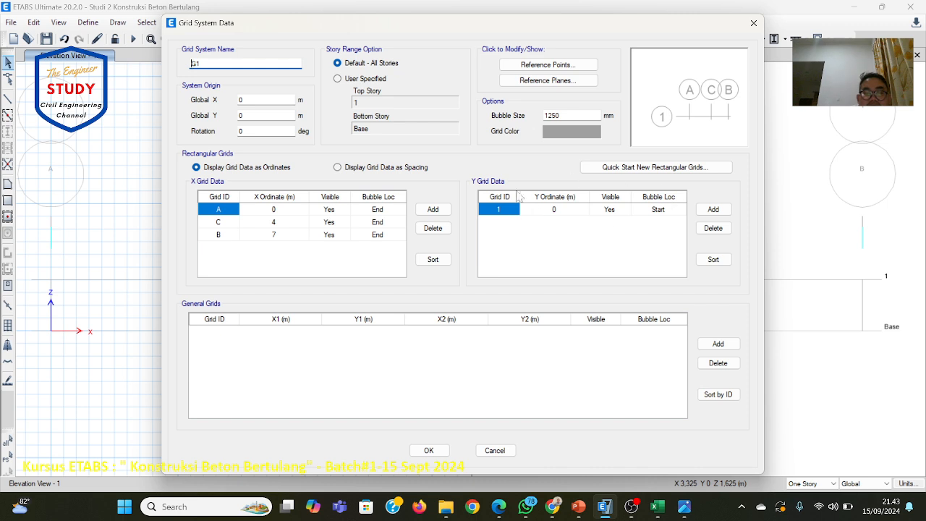
click(218, 236)
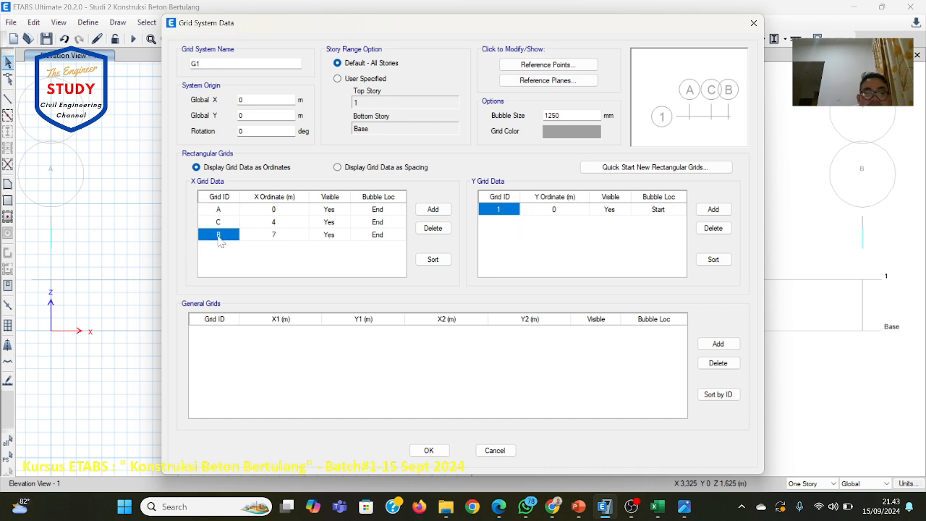
click(433, 228)
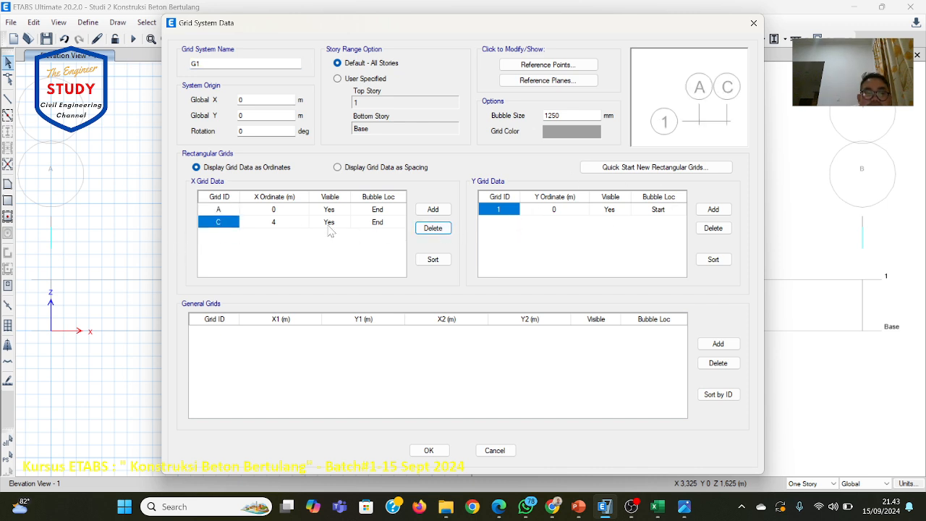
click(293, 226)
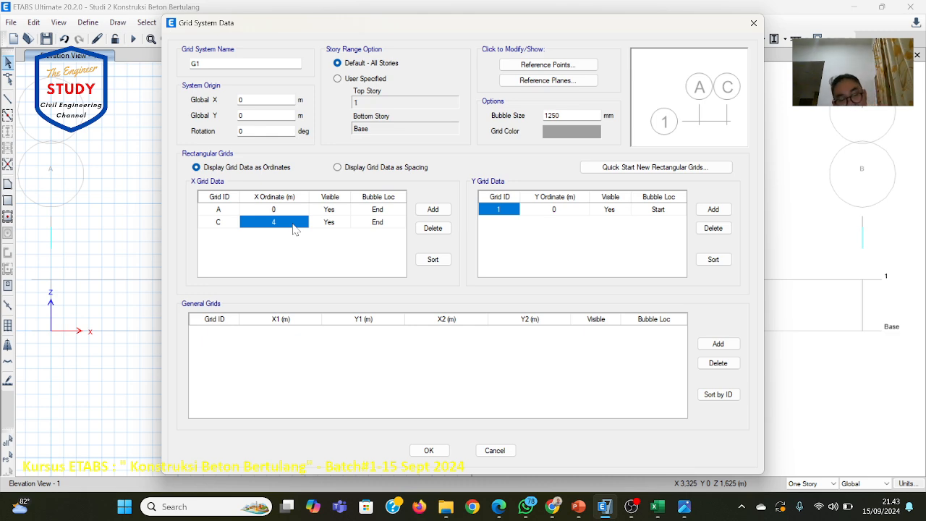
text(3,5)
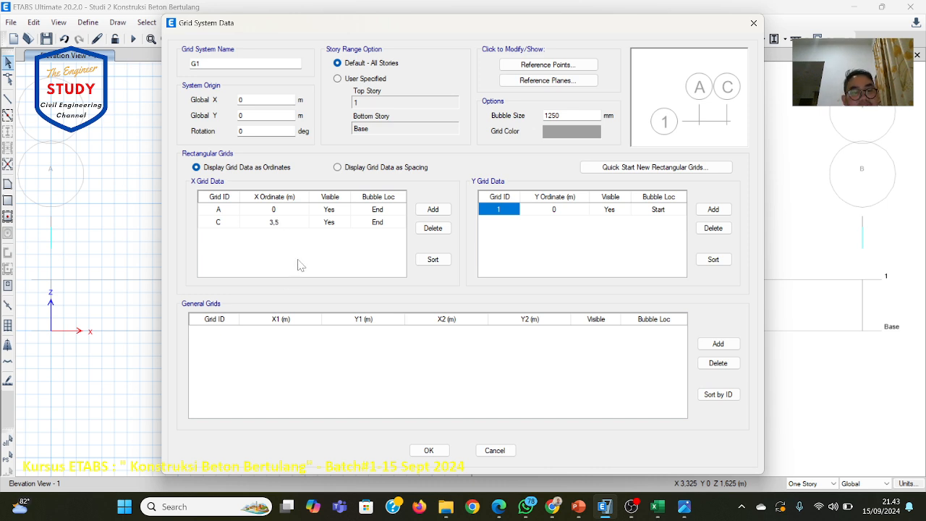
Apply the edited G1 X grid data with grid C at 3,5 m and close the story and grid system editor.
click(293, 213)
click(293, 224)
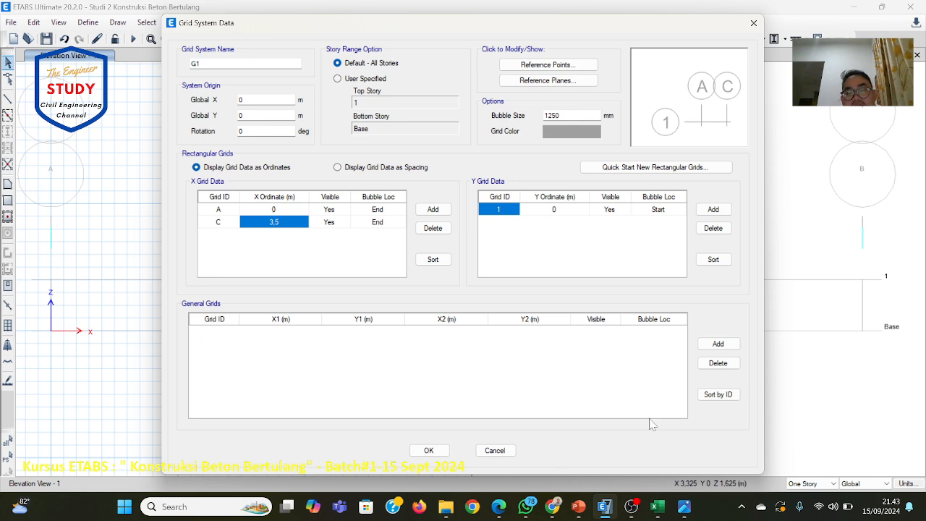
click(428, 449)
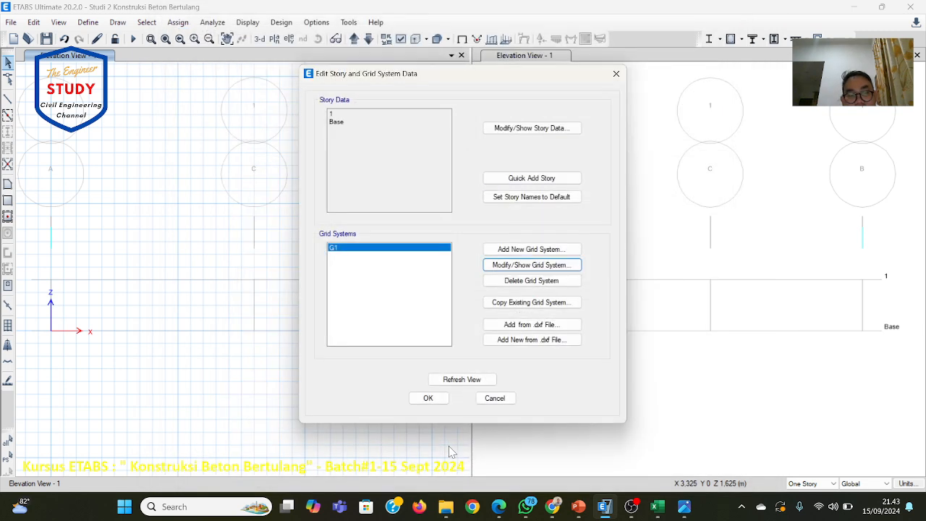
click(438, 401)
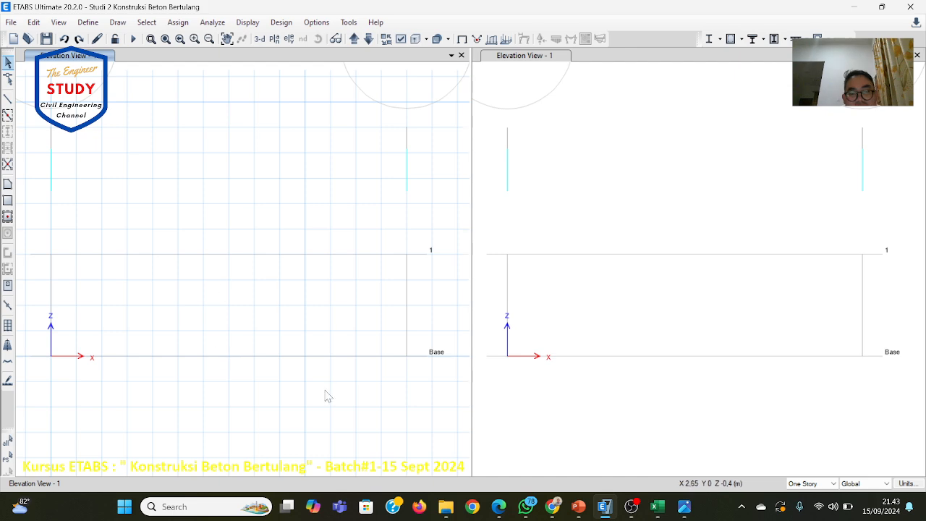
Reopen the G1 grid system data from the elevation view and verify the X ordinates of grids A and C.
right_click(255, 360)
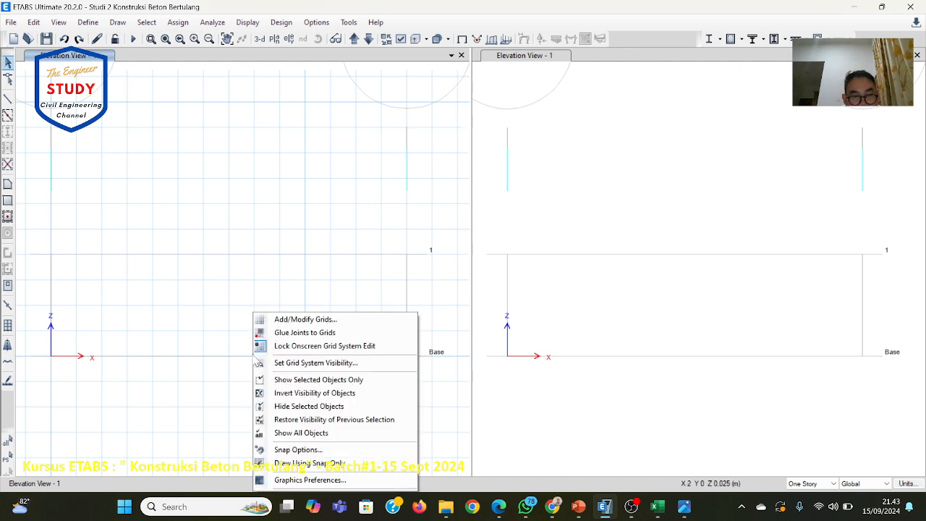
click(286, 322)
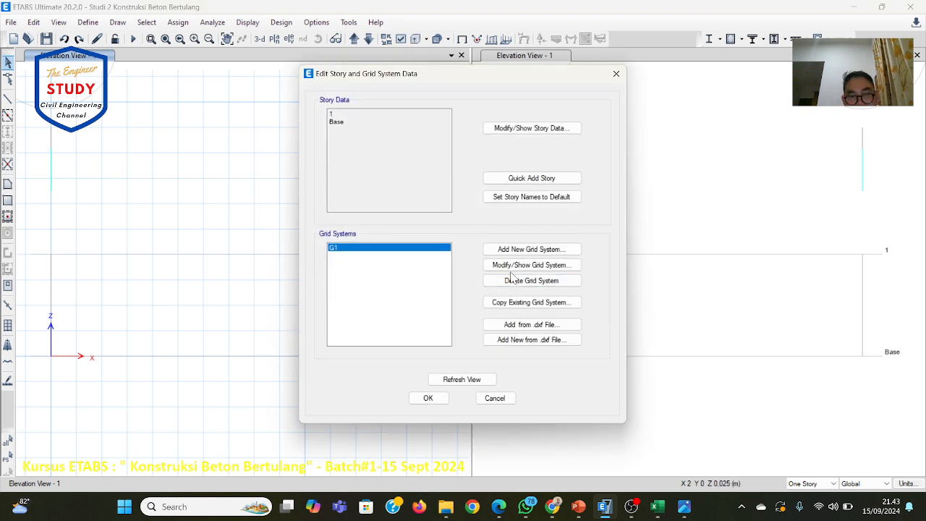
click(514, 266)
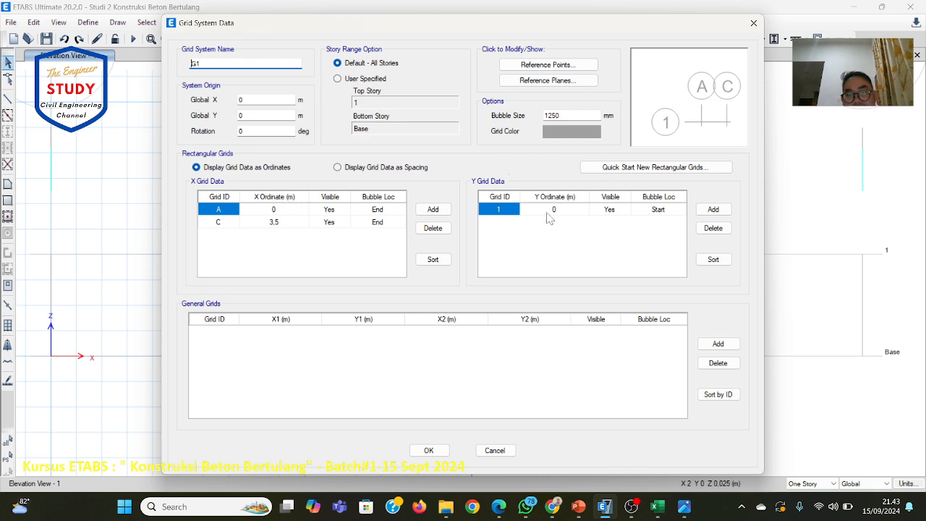
click(429, 450)
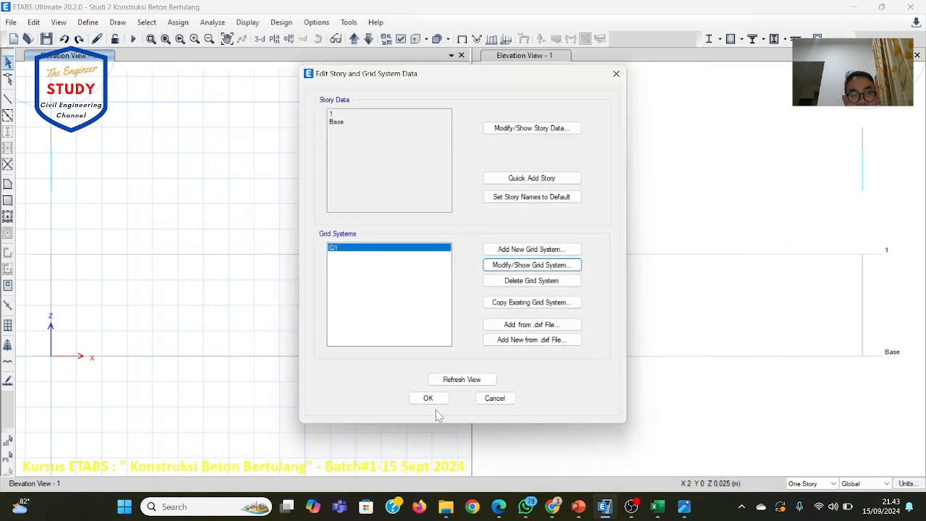
click(428, 397)
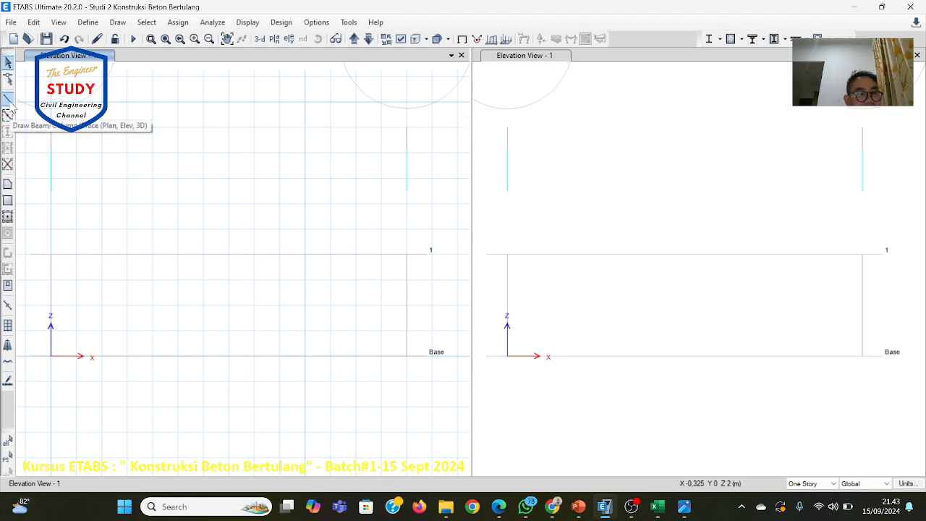
Draw a 3,5 m frame beam with section BALOK 30x40 along the Base level from grid A to grid C.
click(8, 100)
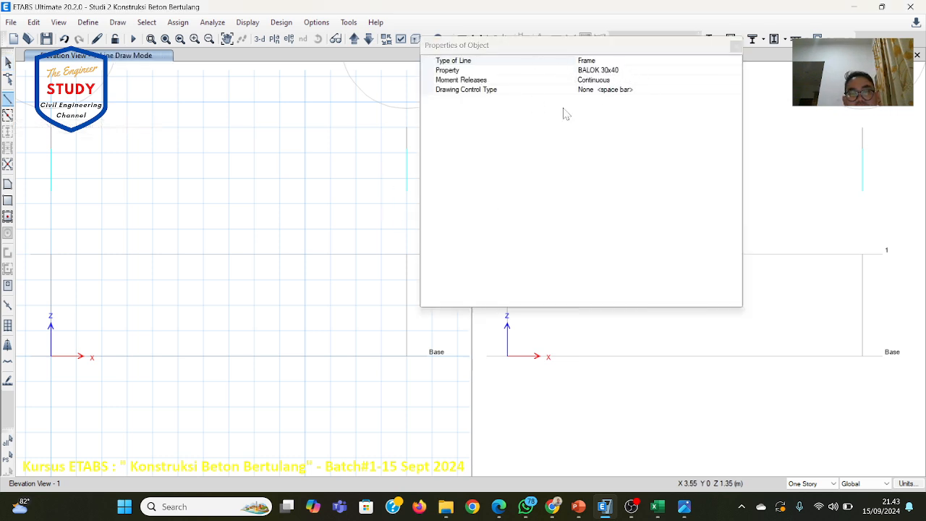
click(573, 49)
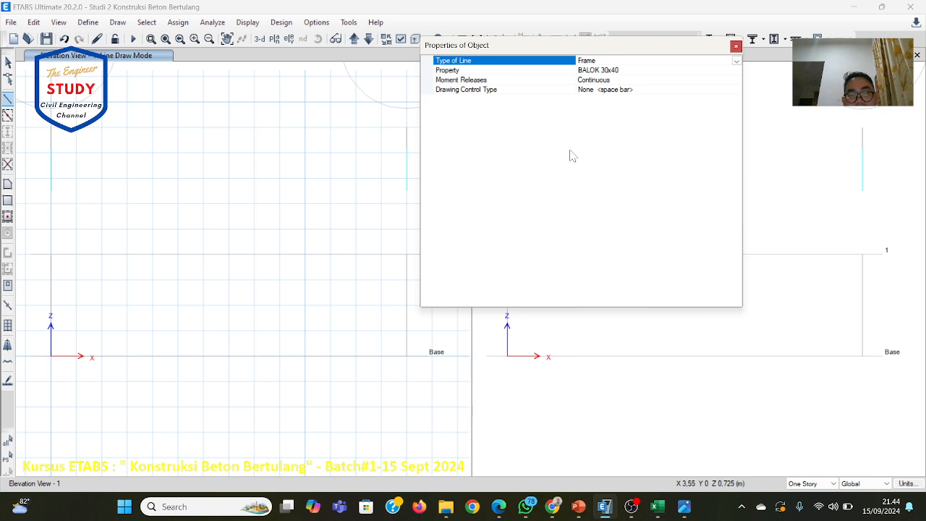
click(51, 363)
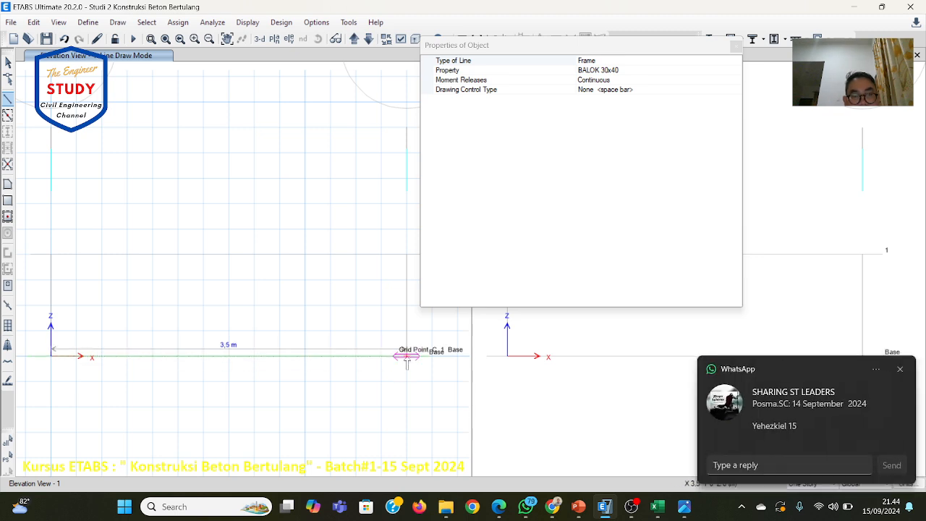
click(407, 356)
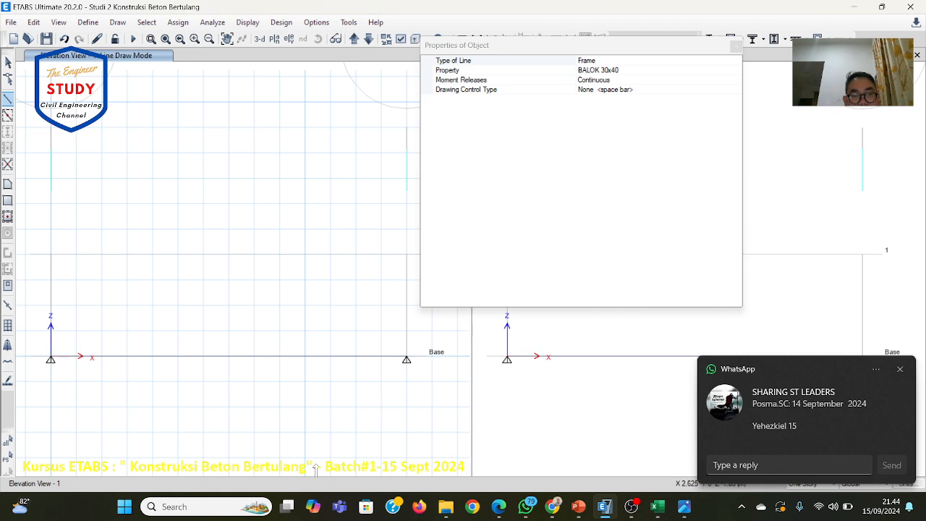
click(736, 46)
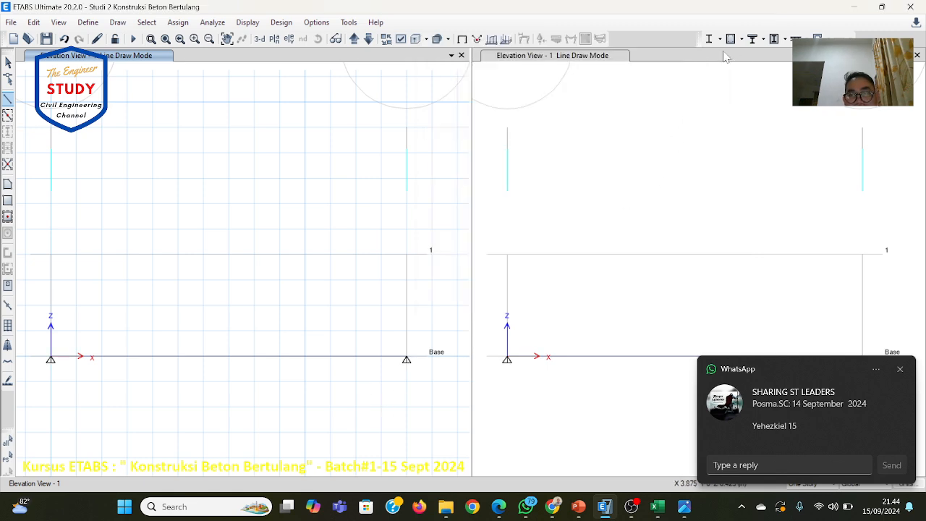
click(8, 62)
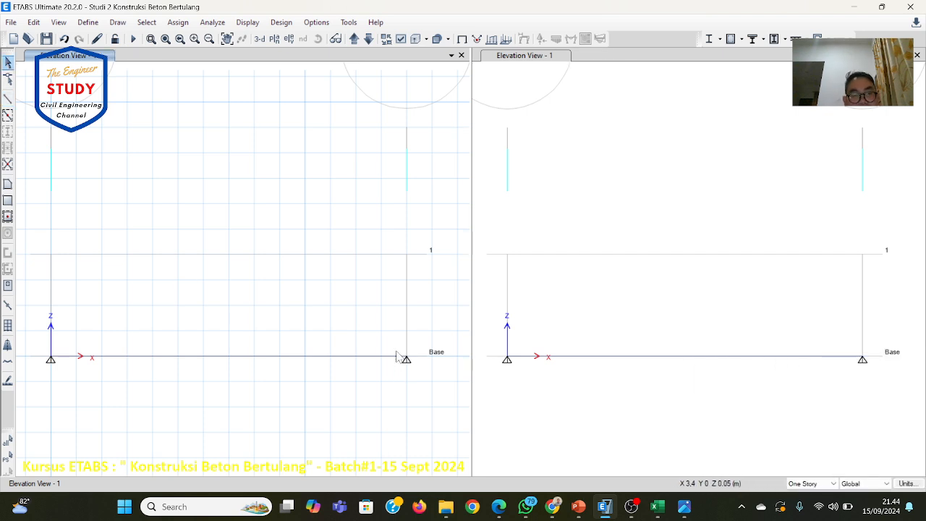
Remove all restraints from the beam's end joint at grid C so it is free, and update the second elevation view.
drag(395, 347, 416, 375)
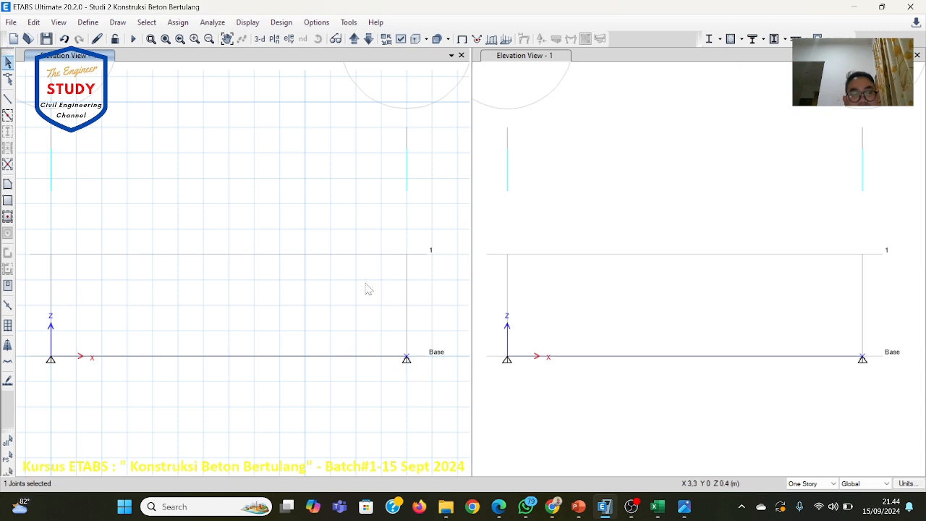
click(181, 23)
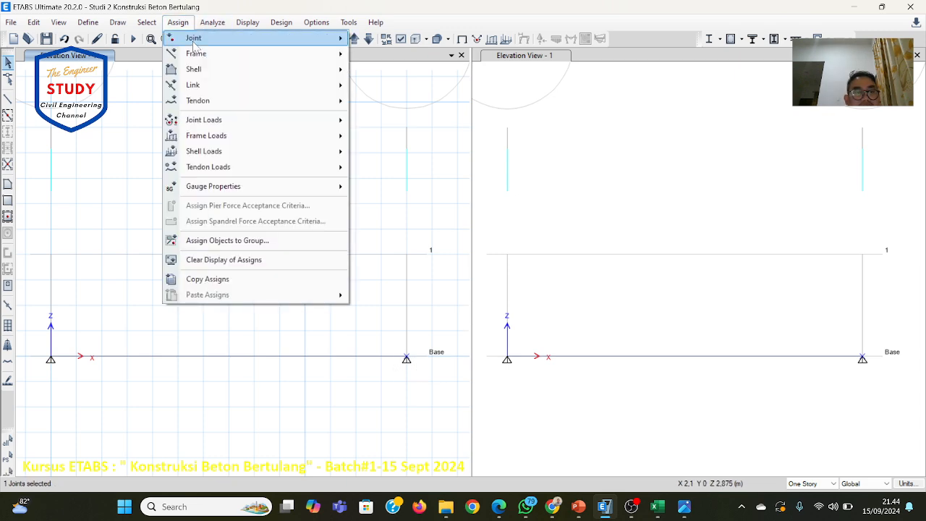
mouse_move(193, 39)
click(437, 40)
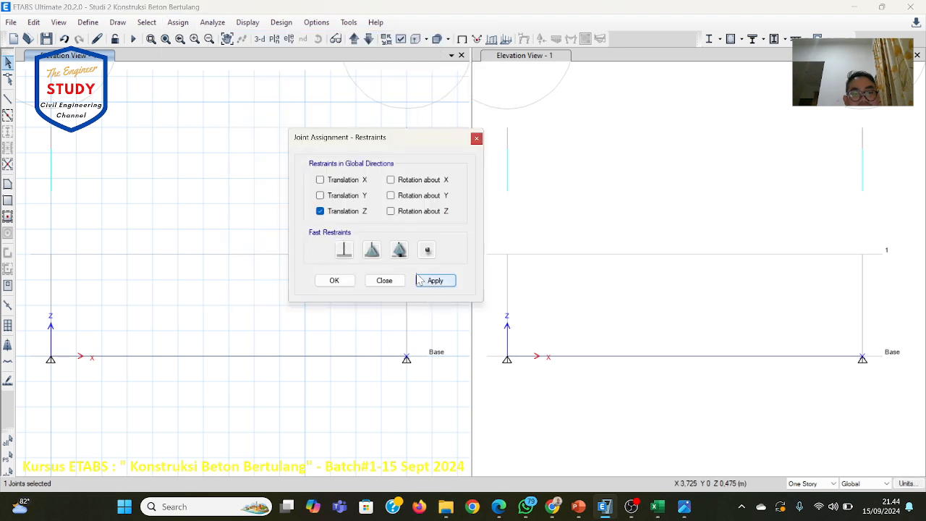
click(427, 250)
click(350, 286)
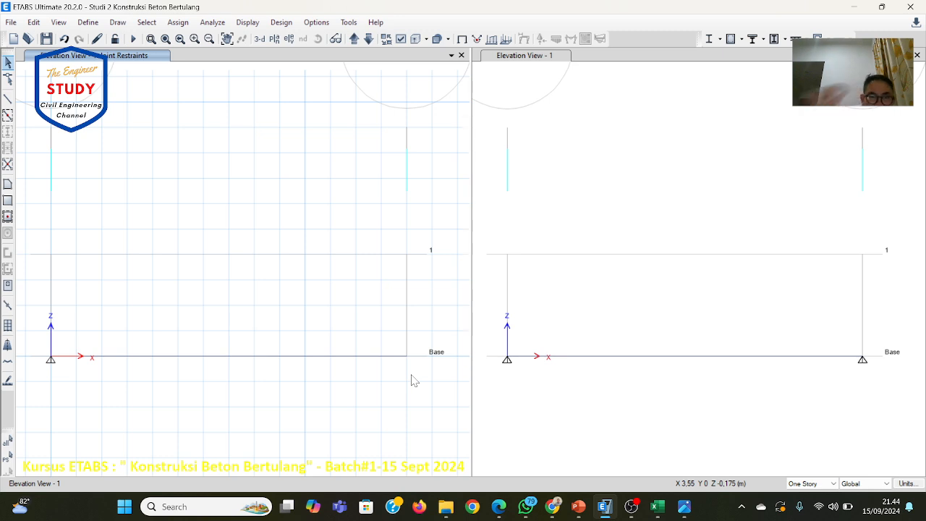
click(752, 186)
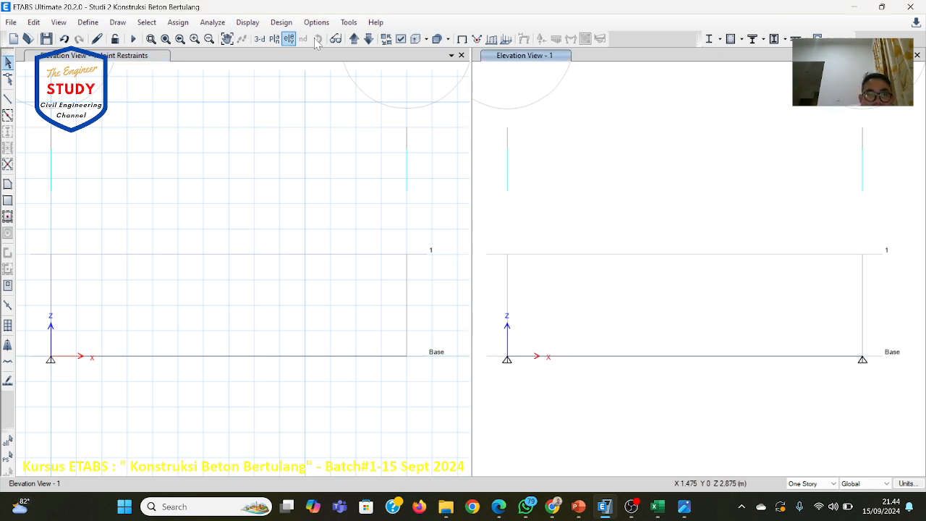
click(462, 39)
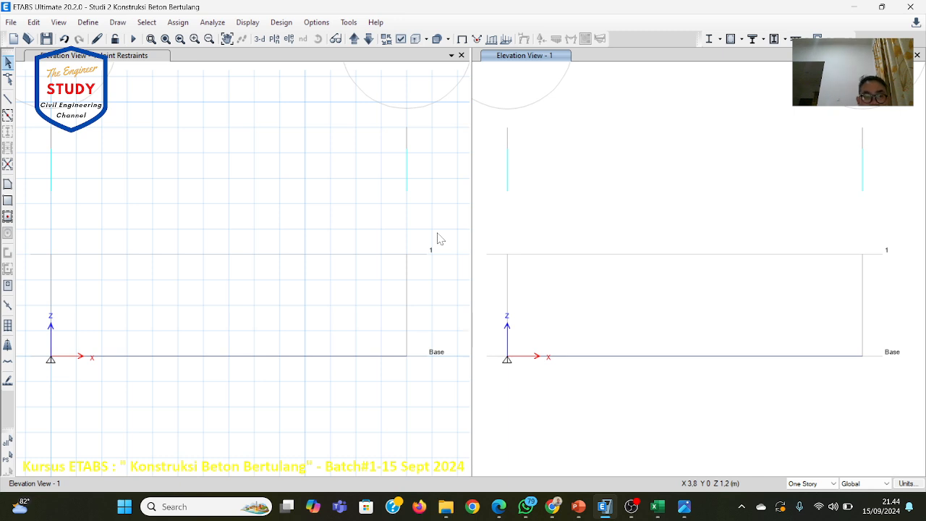
Recheck the X and Y grid data of grid system G1 and close the grid editor.
right_click(295, 255)
click(335, 263)
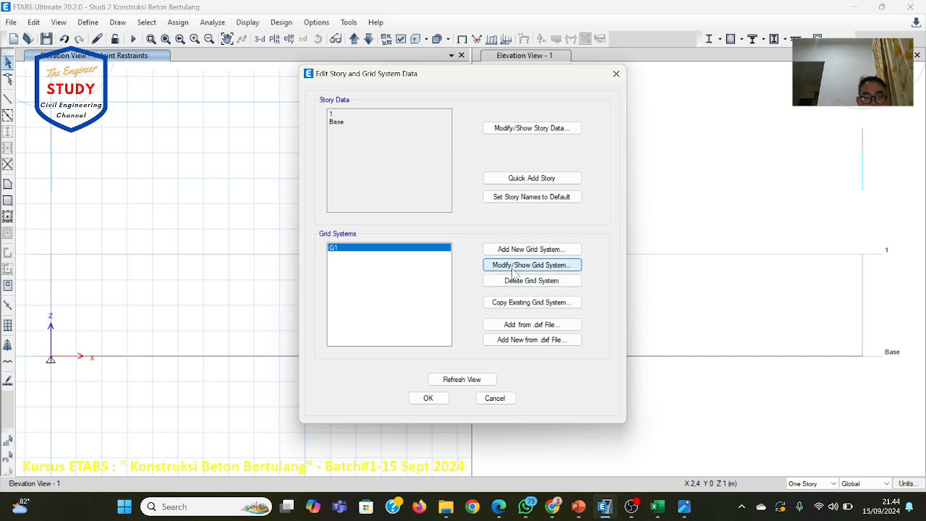
click(515, 268)
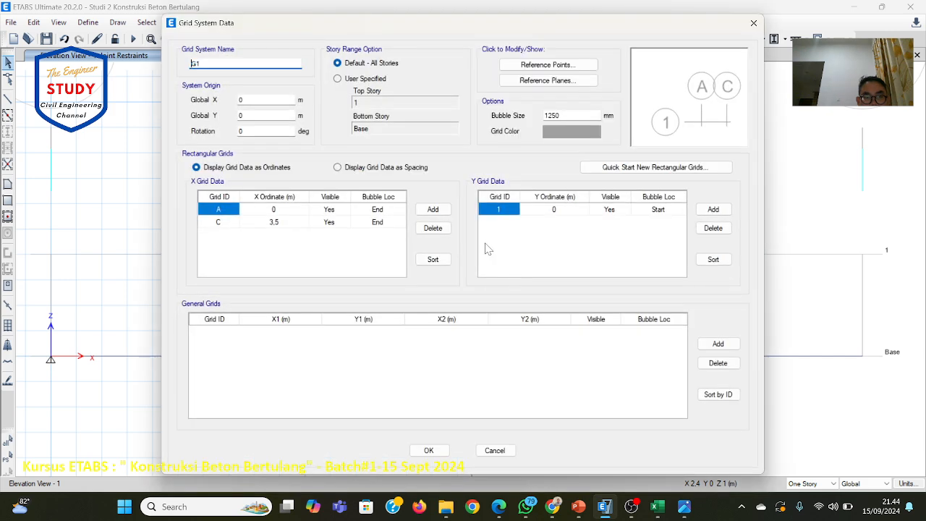
click(429, 450)
click(428, 399)
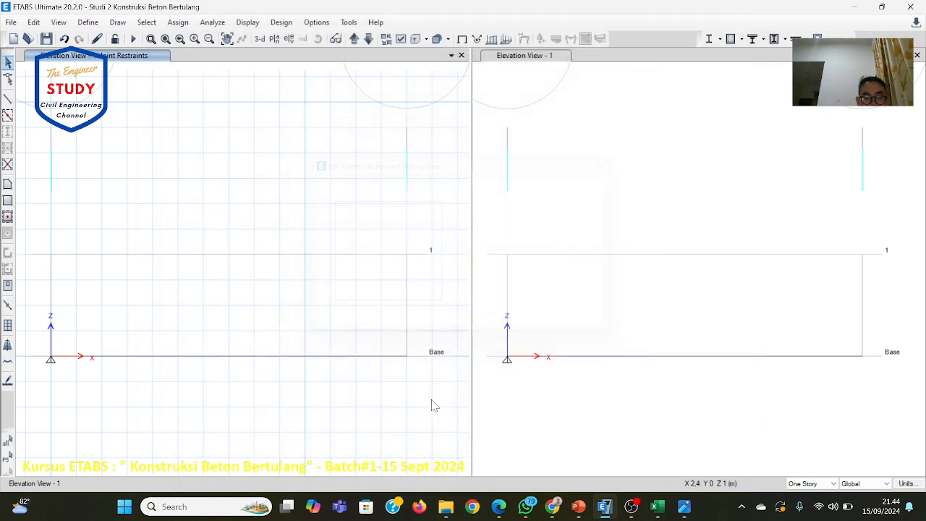
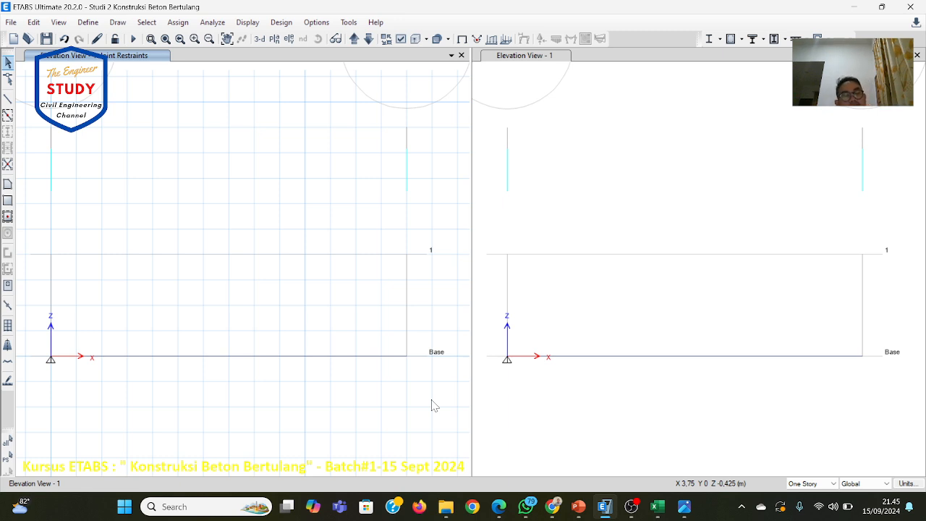
Check the support layout on the Studi-2 slide in PowerPoint and assign a fixed restraint to the beam joint at grid A in ETABS.
click(578, 506)
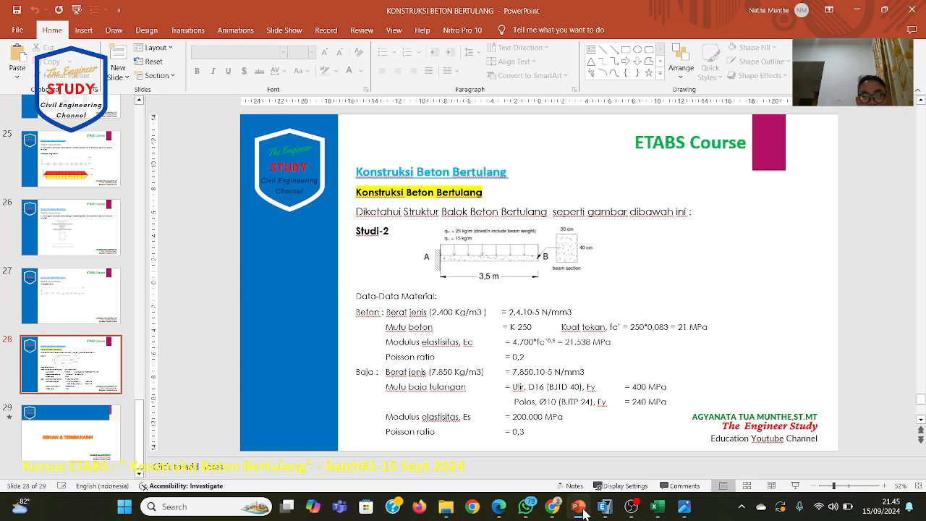
click(581, 509)
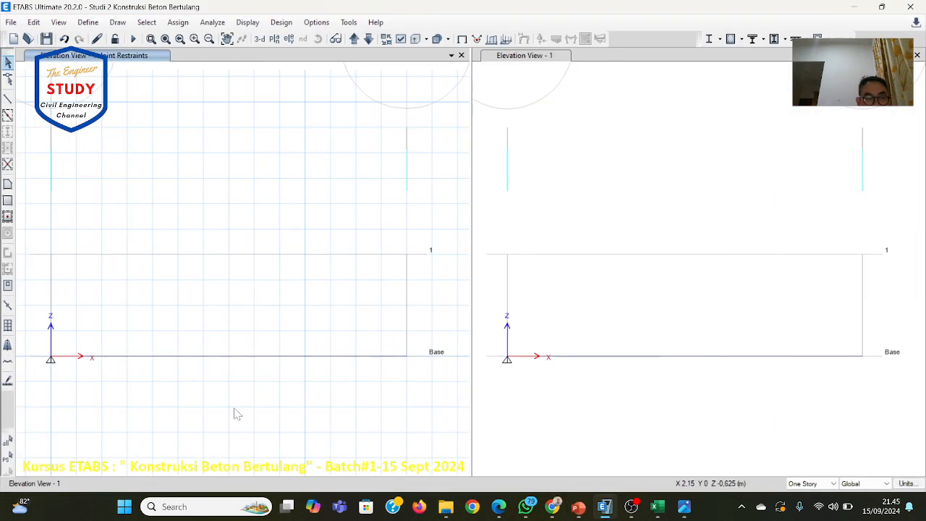
click(51, 360)
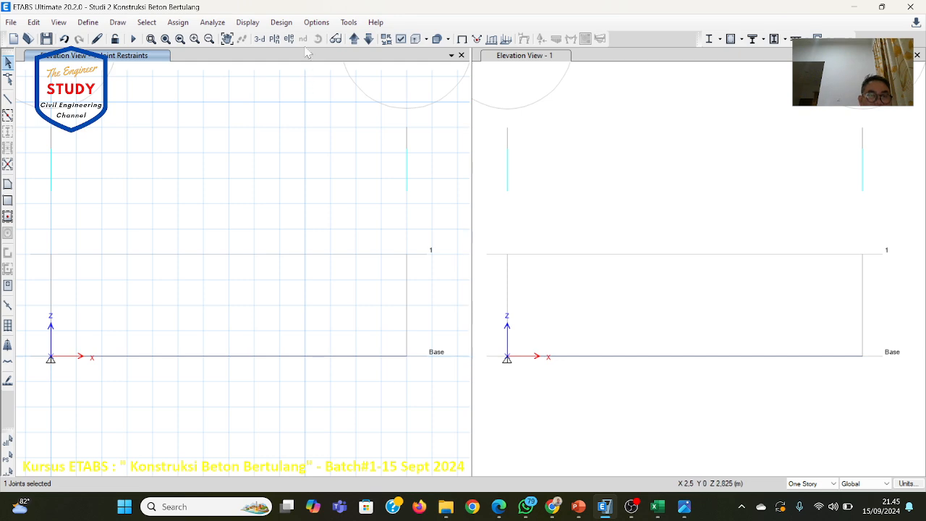
click(178, 23)
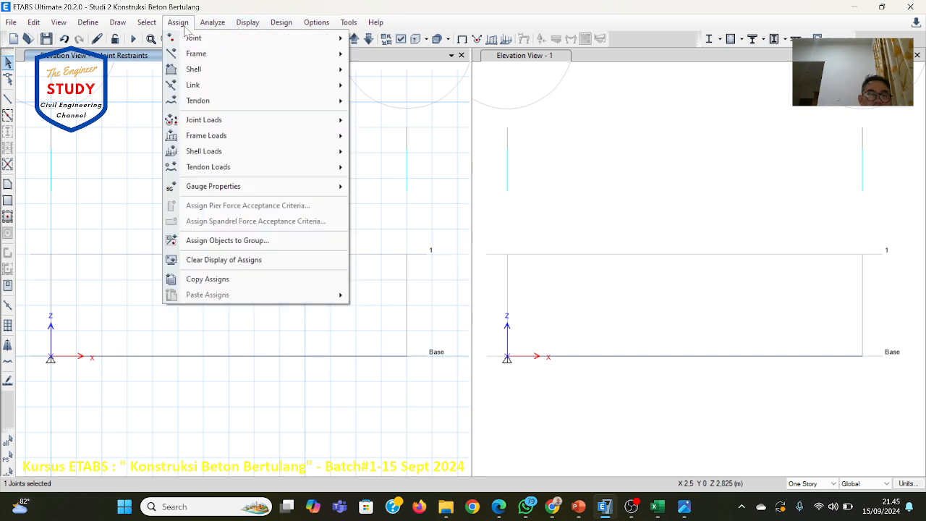
mouse_move(187, 42)
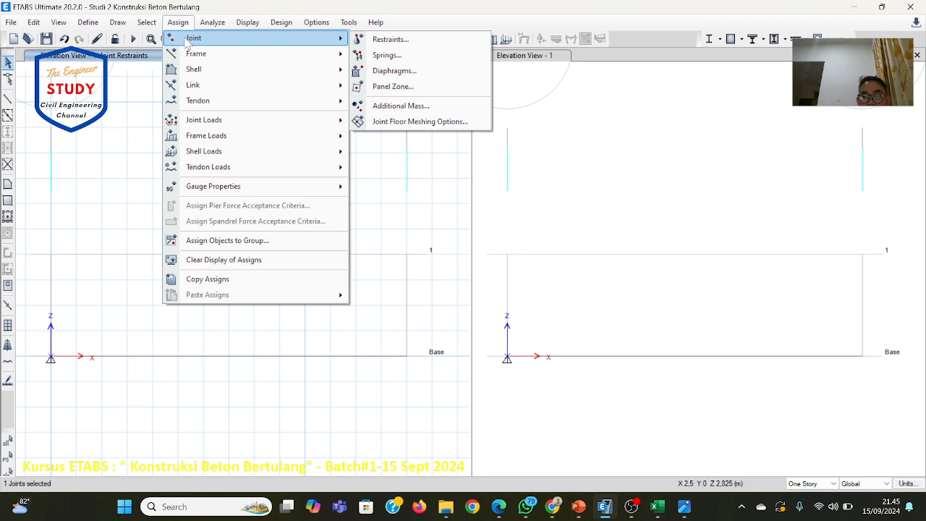
click(368, 44)
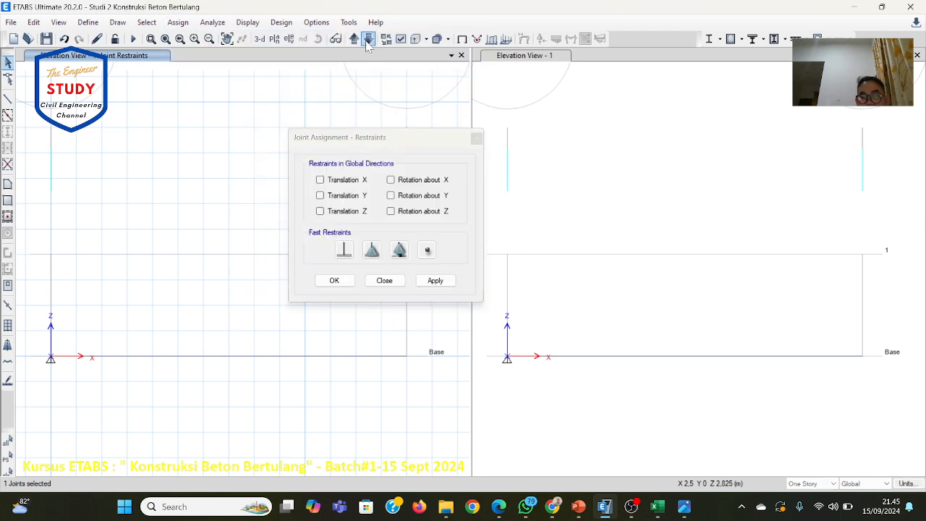
click(348, 255)
click(334, 281)
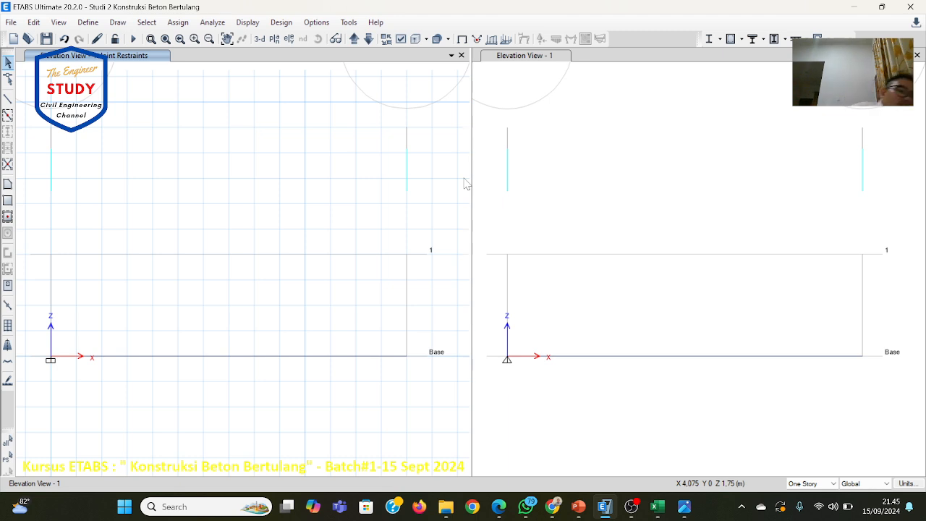
Assign a uniform distributed gravity load of 25 kgf/m to the cantilever beam under the Dead load pattern.
click(241, 356)
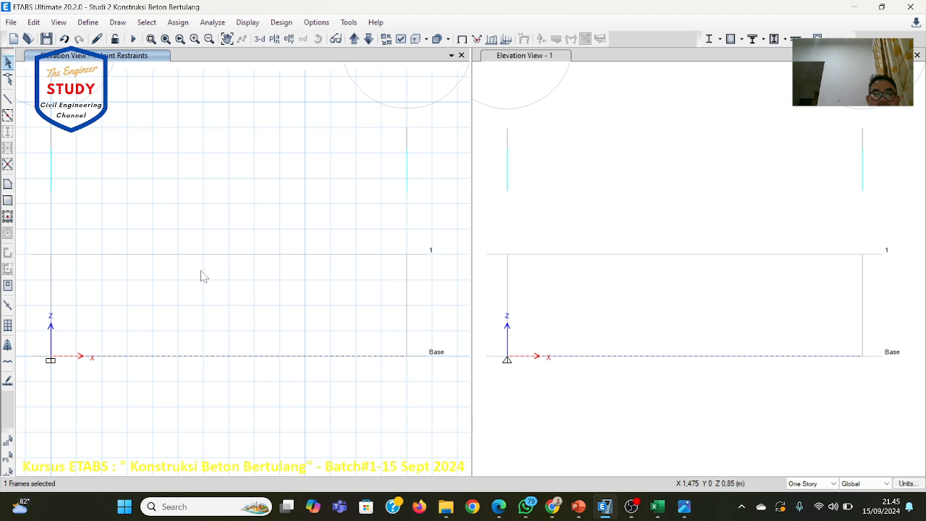
click(180, 23)
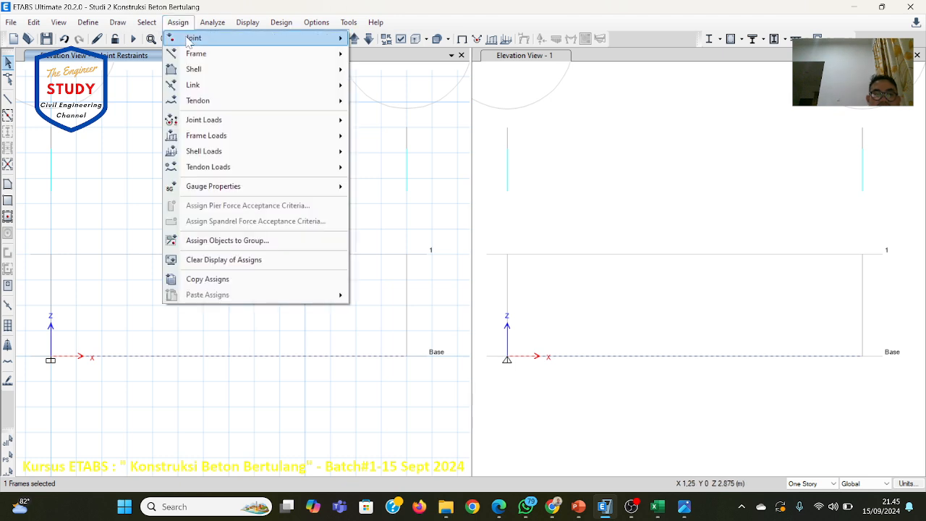
mouse_move(196, 53)
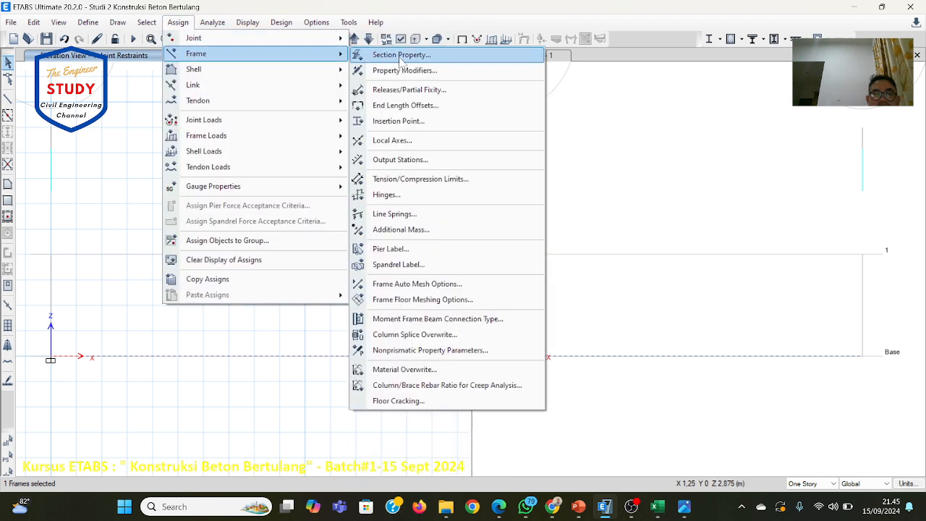
mouse_move(241, 138)
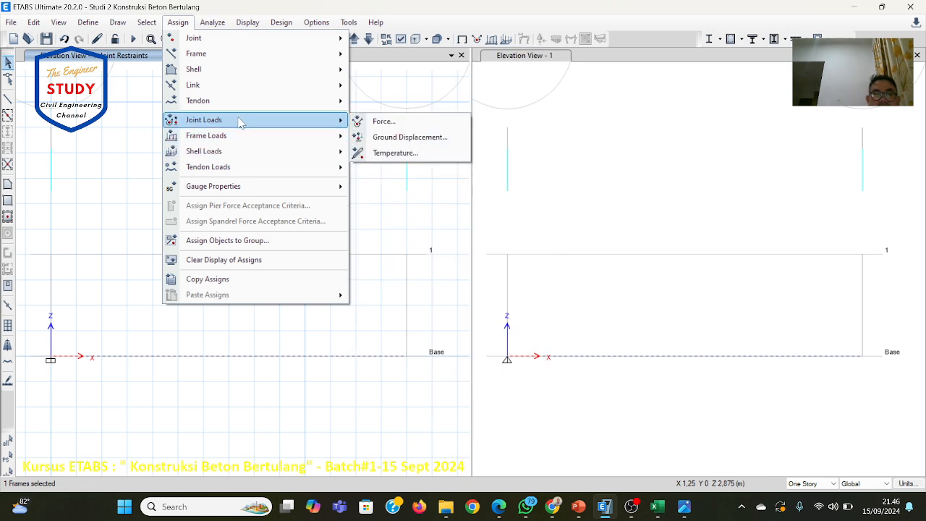
click(107, 100)
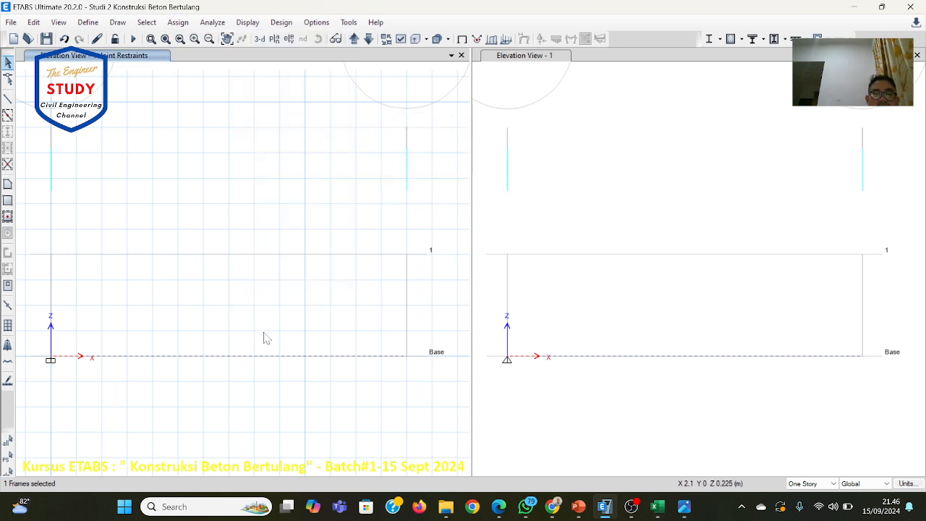
click(181, 24)
mouse_move(238, 136)
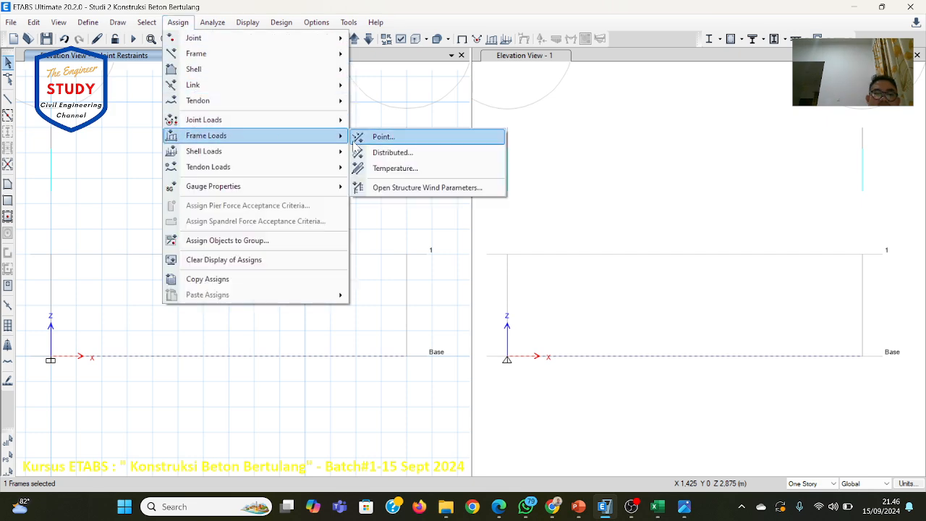
click(378, 153)
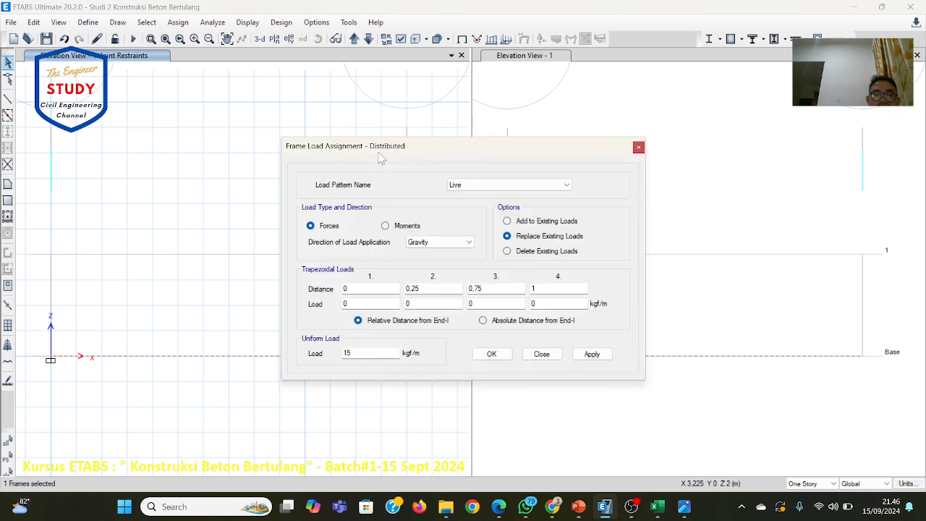
click(486, 185)
click(539, 193)
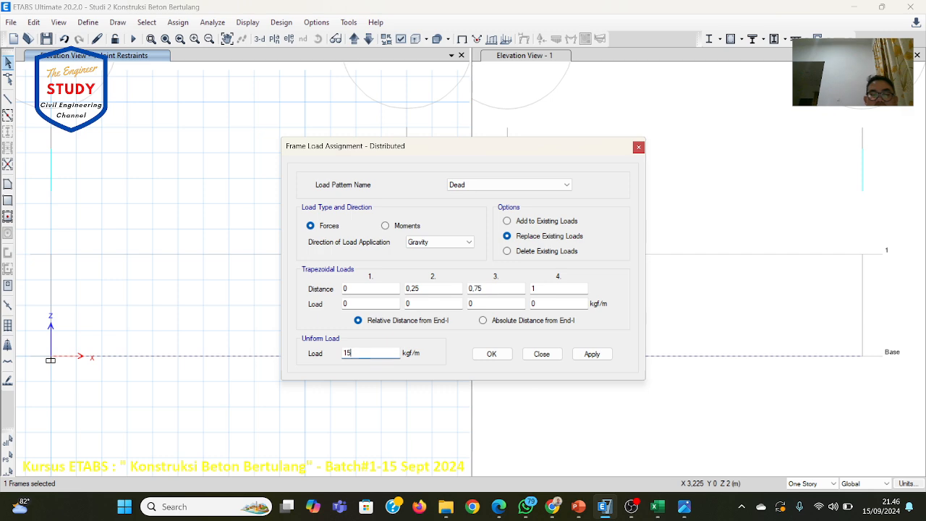
text(2)
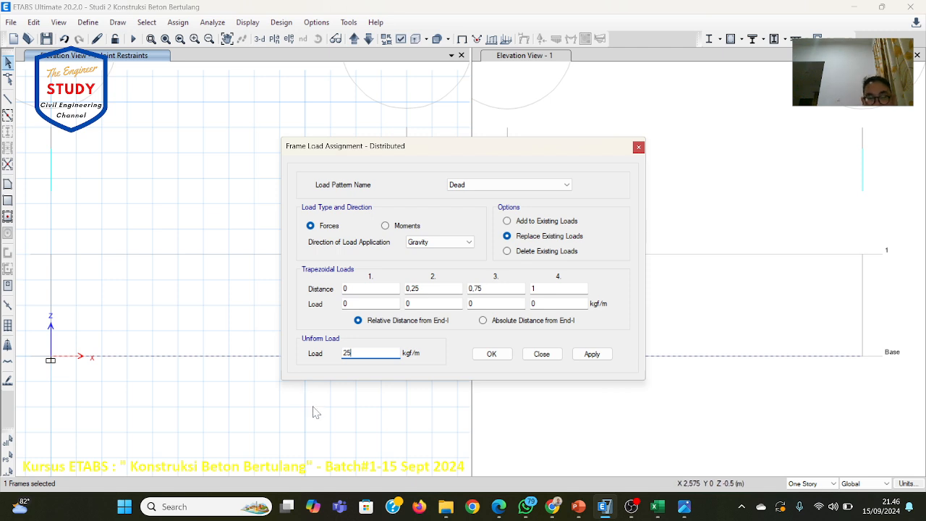
click(505, 360)
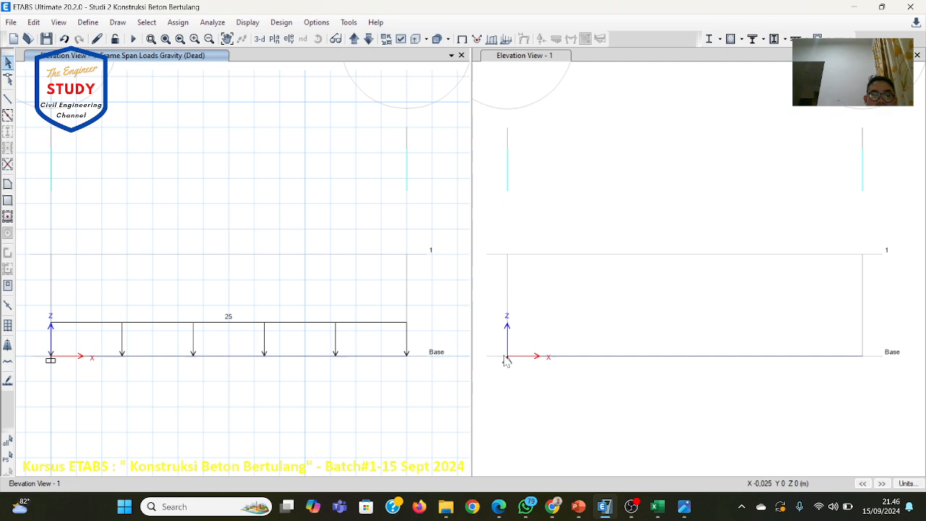
Reselect the beam and assign a uniform distributed gravity load of 15 kgf/m under the Live load pattern.
click(7, 455)
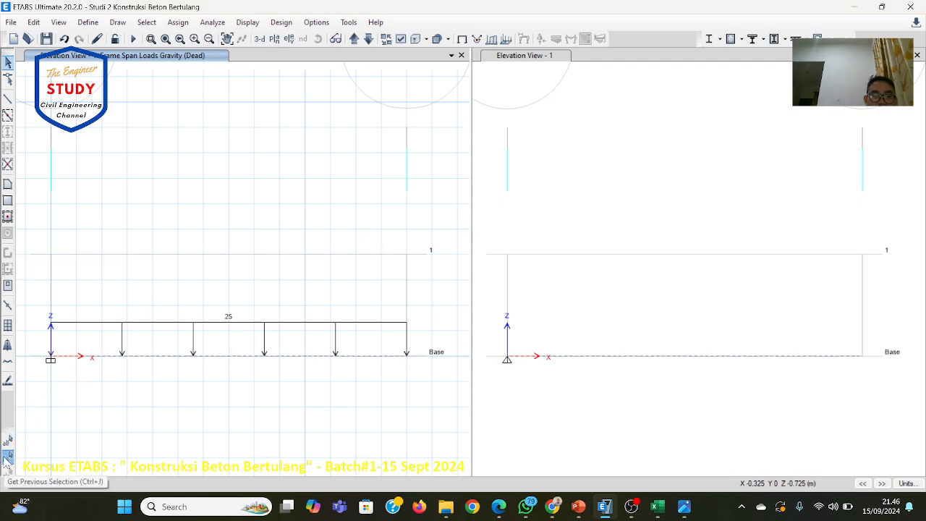
click(177, 22)
mouse_move(268, 137)
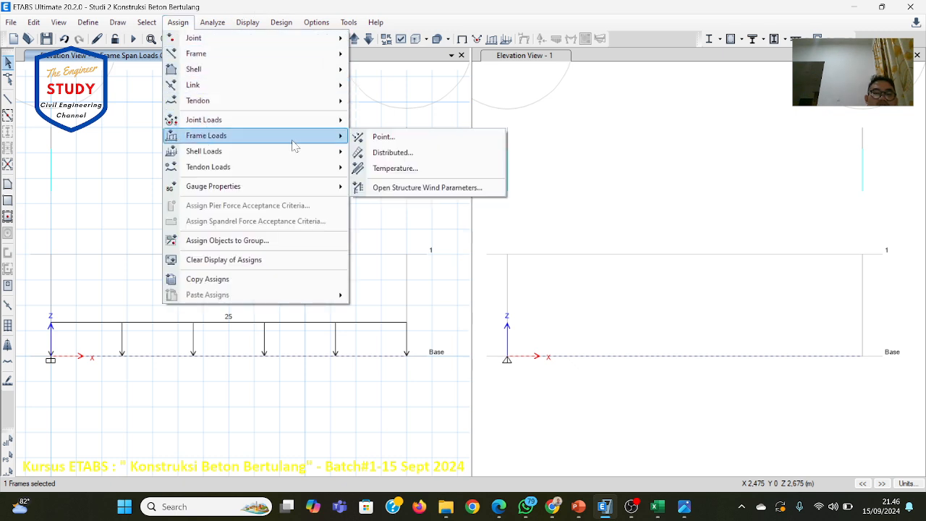
click(390, 153)
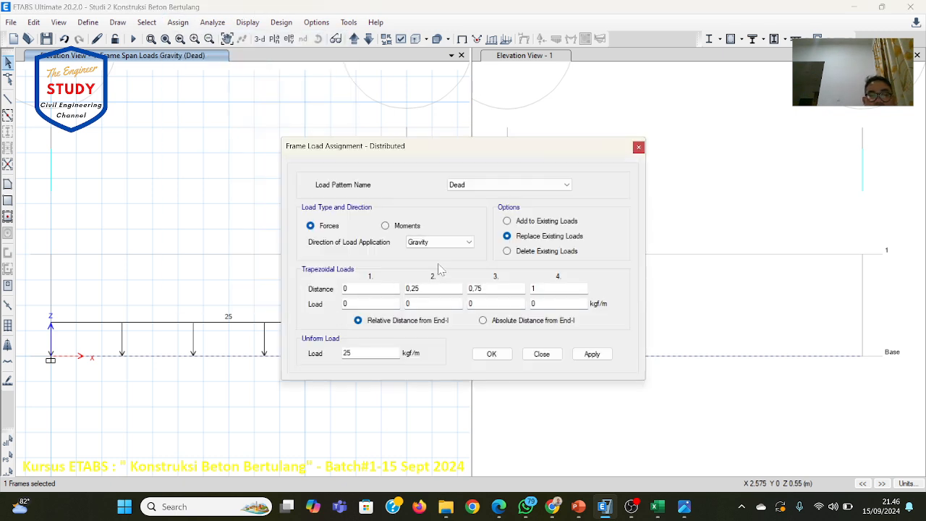
click(500, 186)
click(502, 200)
text(25)
drag(352, 353, 298, 364)
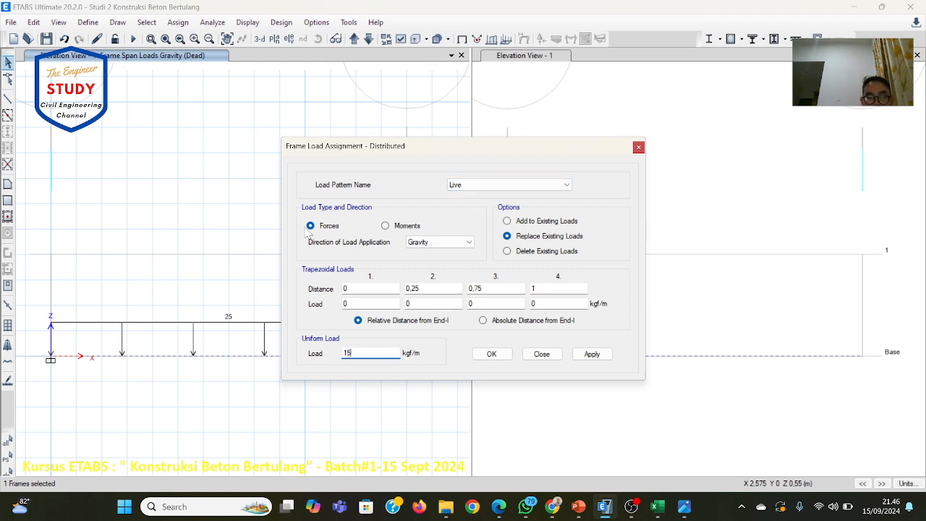
click(490, 354)
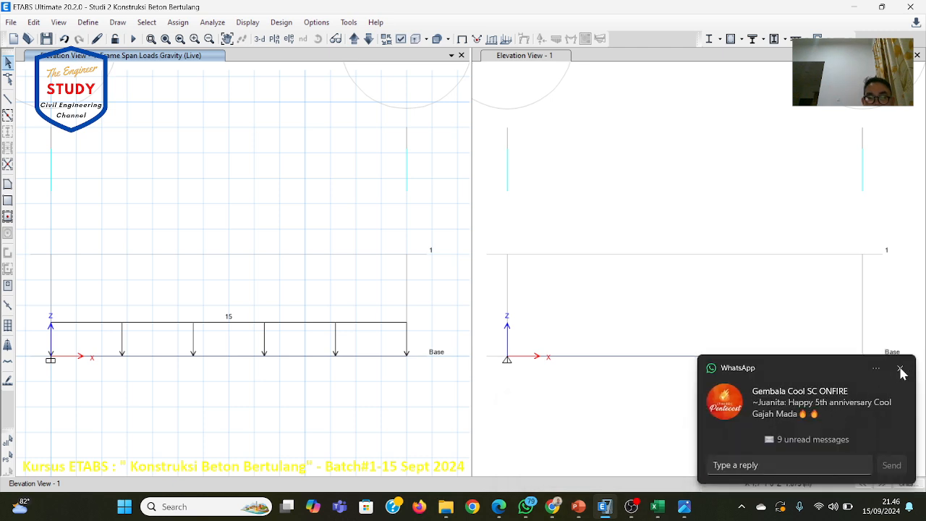
click(900, 371)
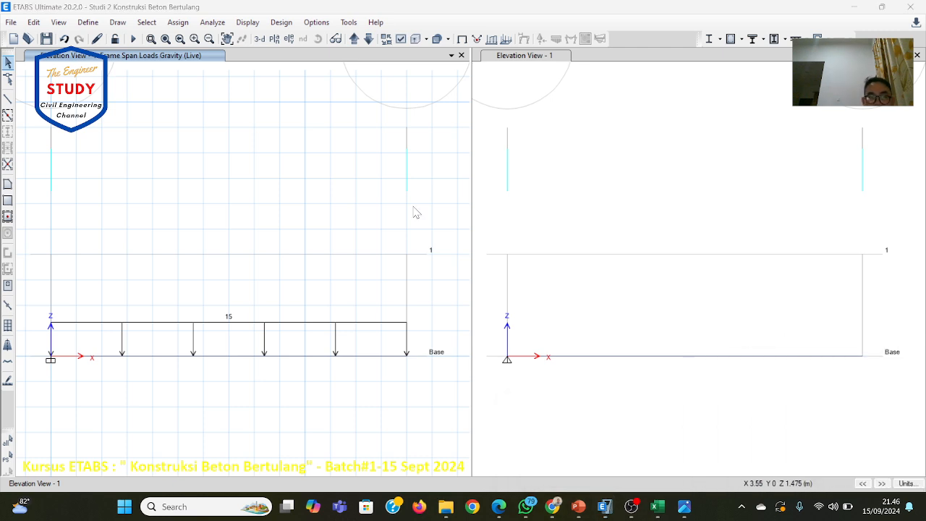
Set the building's active degrees of freedom to XZ Plane (UX, UZ and RY).
click(217, 22)
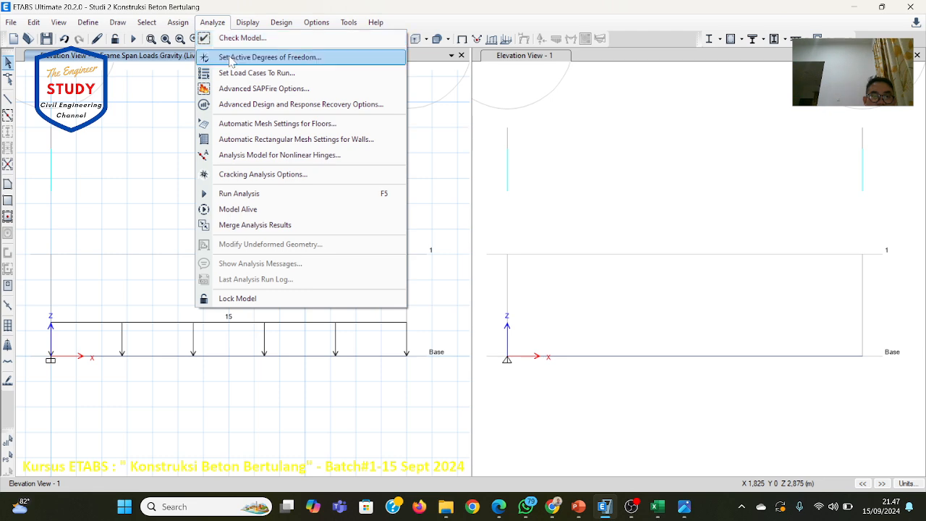
click(230, 57)
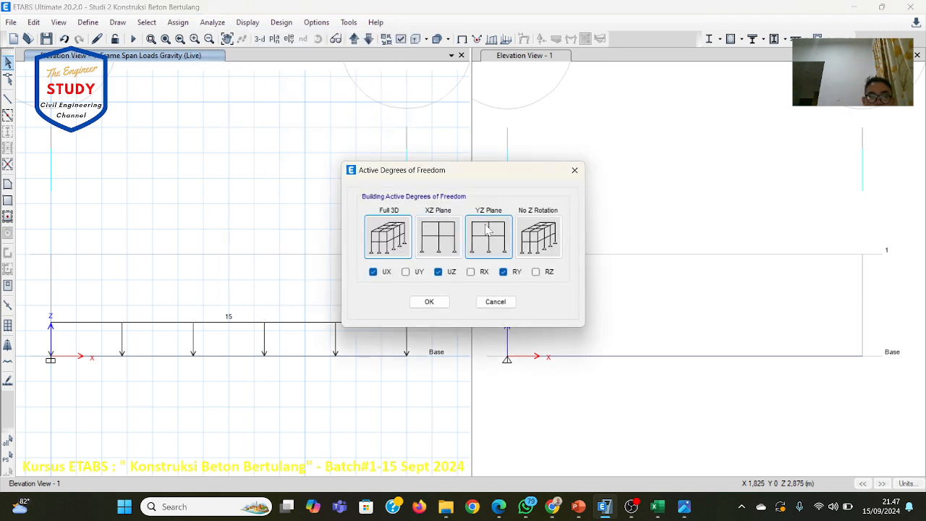
click(450, 238)
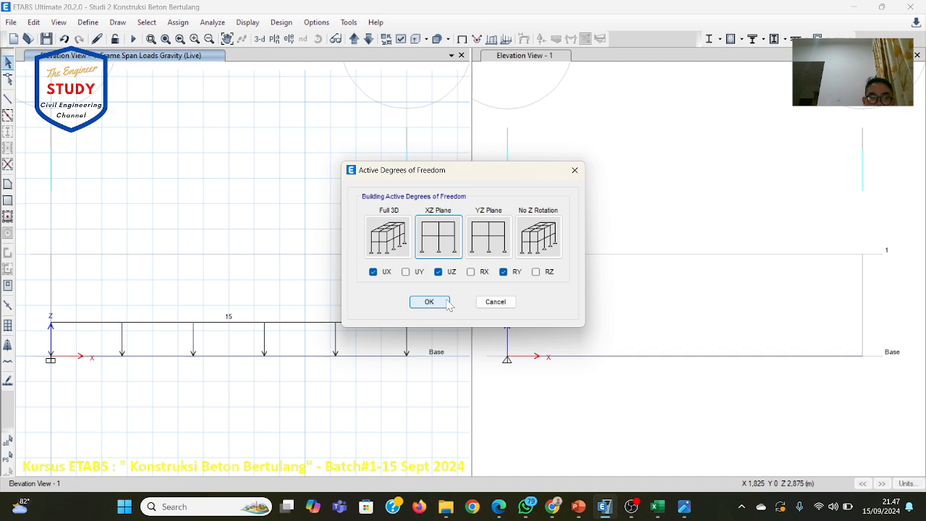
click(495, 302)
click(214, 22)
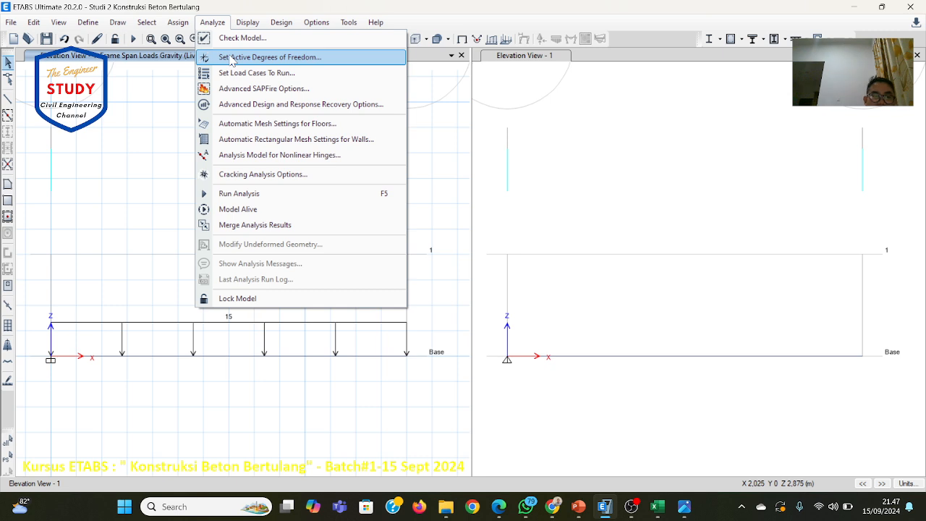
click(232, 57)
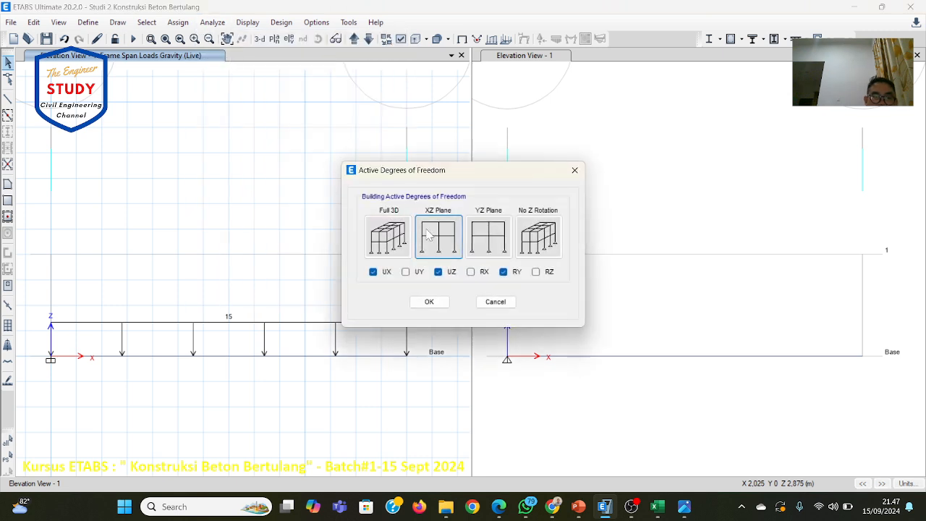
click(429, 302)
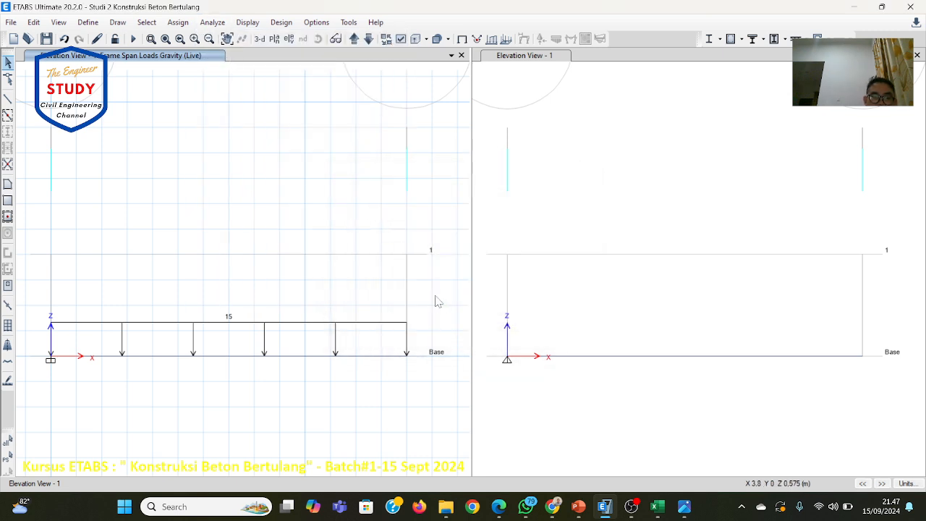
Set the Modal load case to Do Not Run and run the analysis for the Dead and Live cases.
click(213, 24)
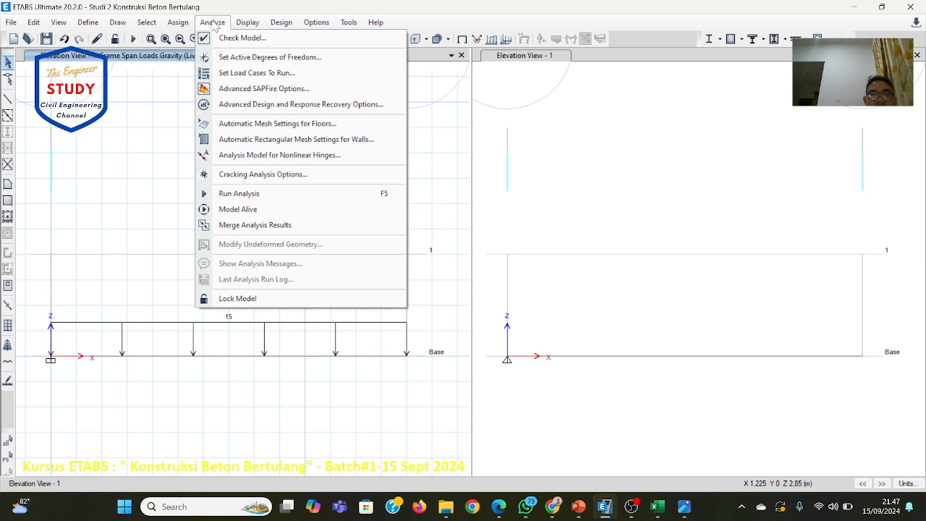
click(220, 73)
click(503, 201)
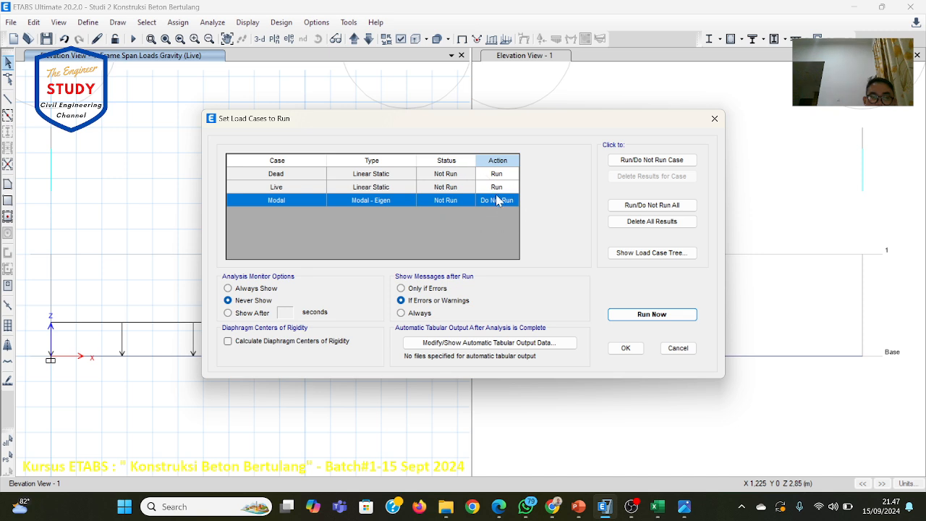
click(651, 315)
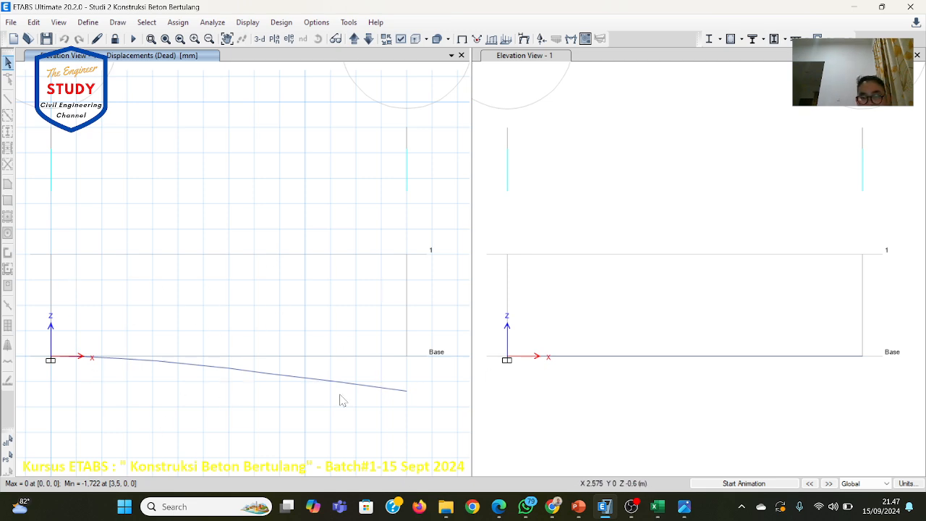
Animate the beam's Dead load deformed shape, then plot the Dead case Fz support reaction with arrows.
click(773, 485)
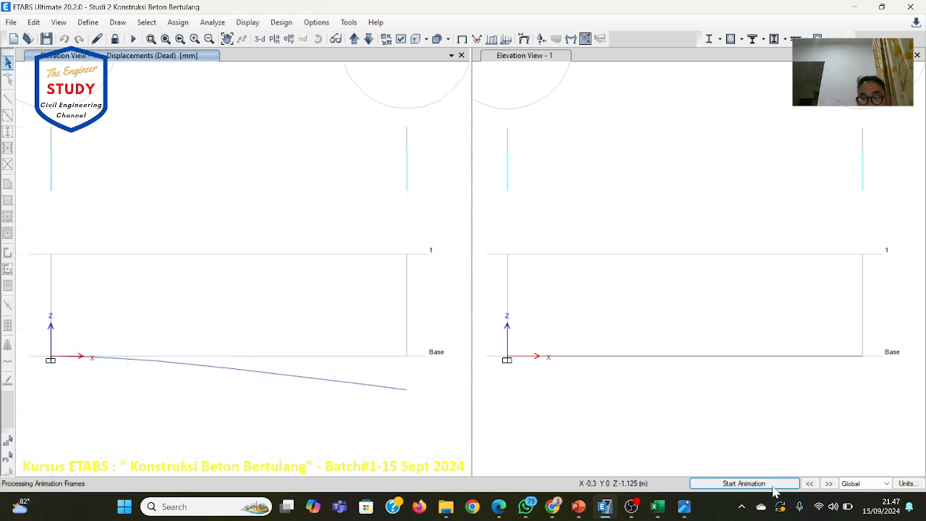
click(773, 489)
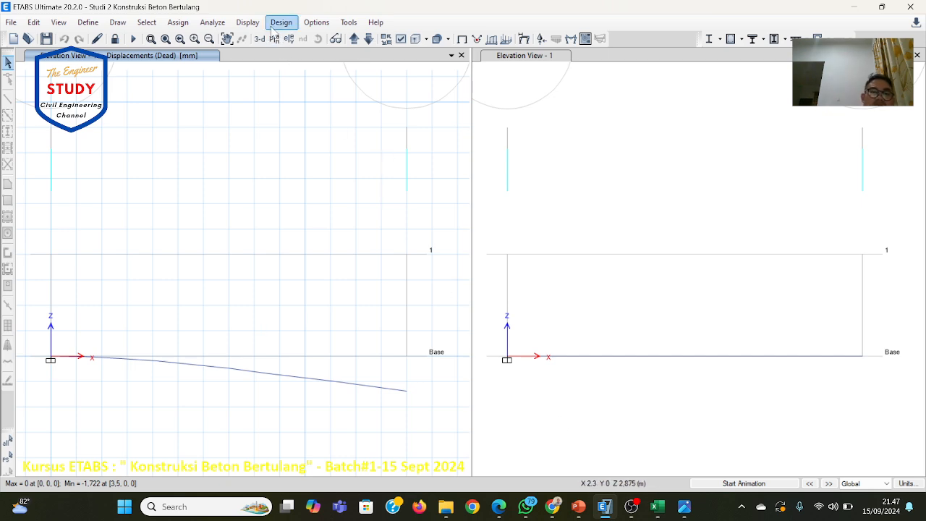
click(250, 22)
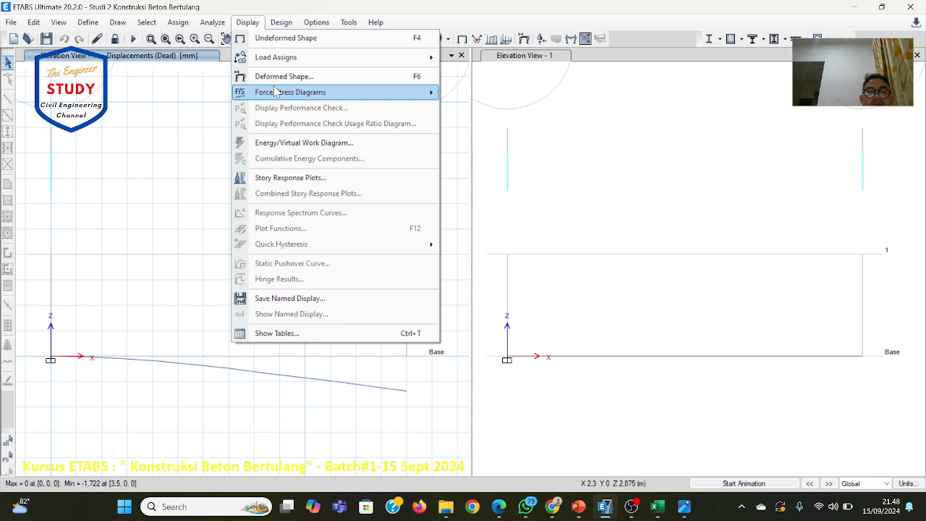
mouse_move(276, 90)
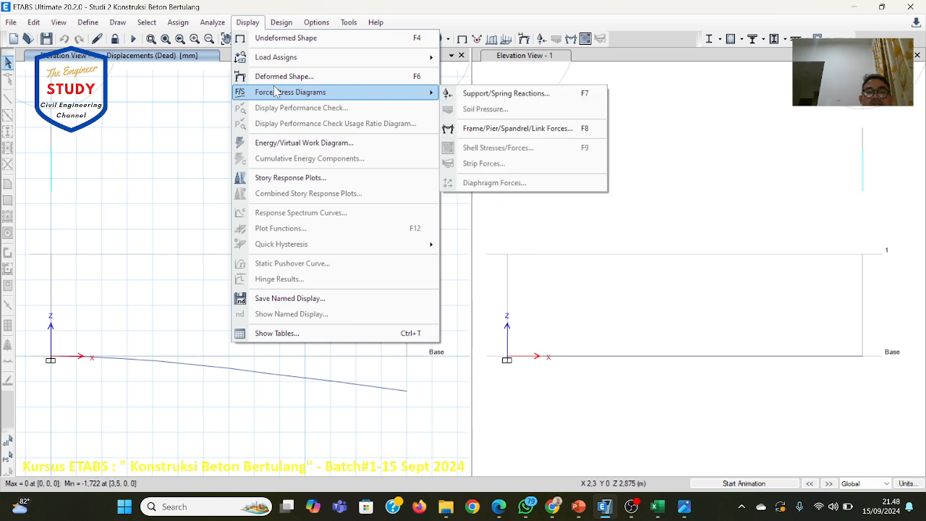
click(472, 94)
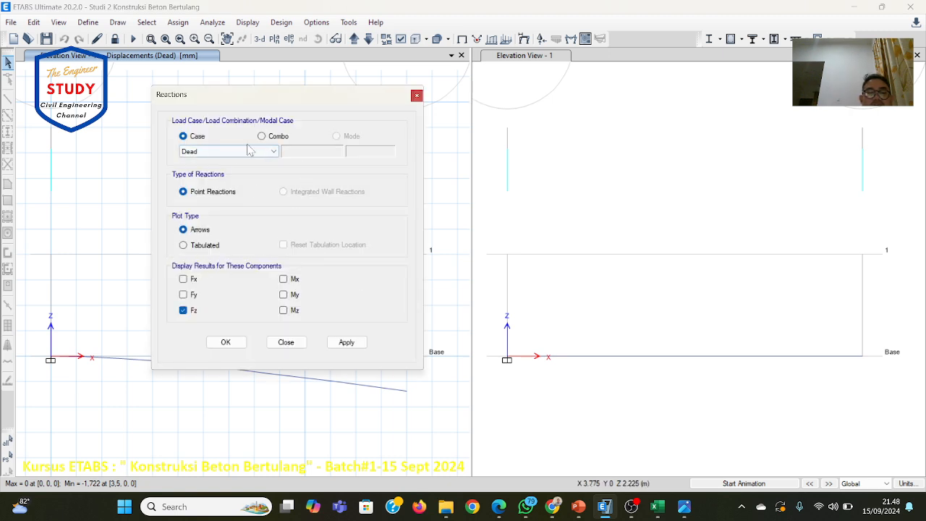
click(227, 343)
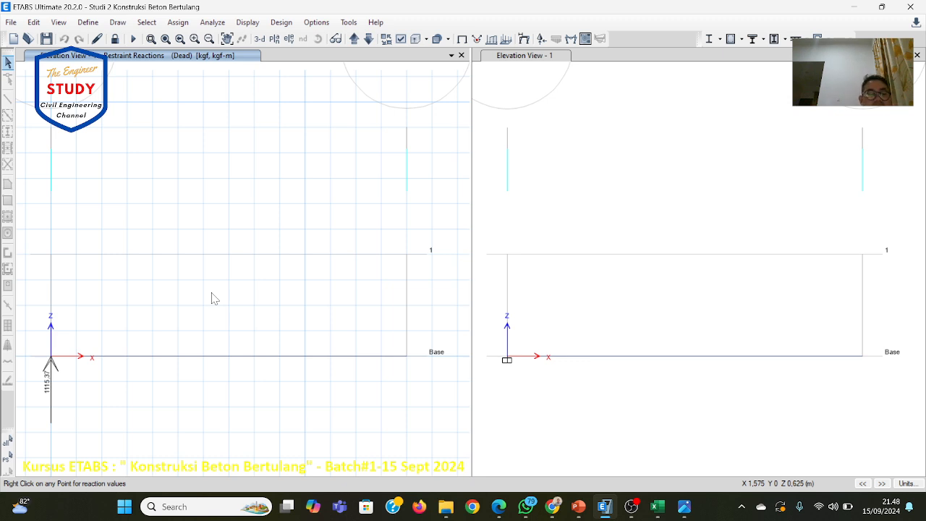
Plot the beam's Fz support reaction with arrows for the Live load case.
click(257, 24)
mouse_move(340, 91)
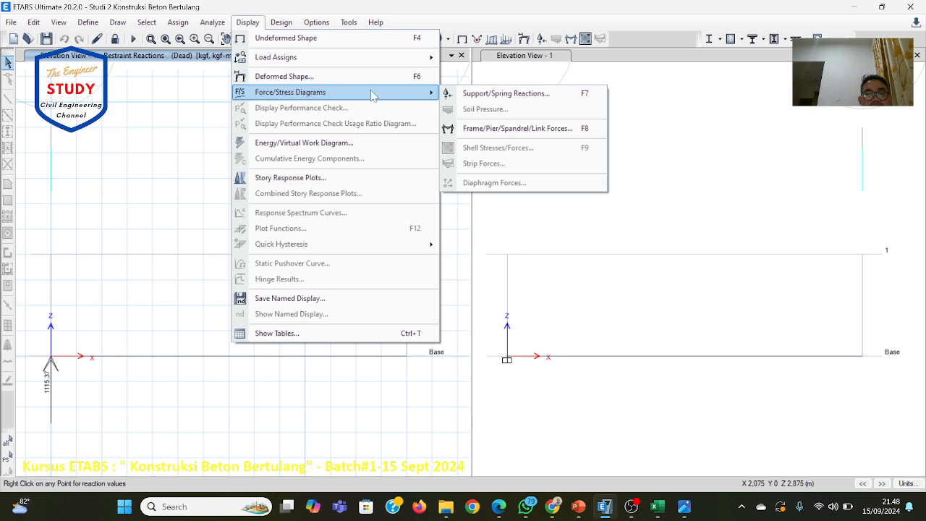
click(469, 92)
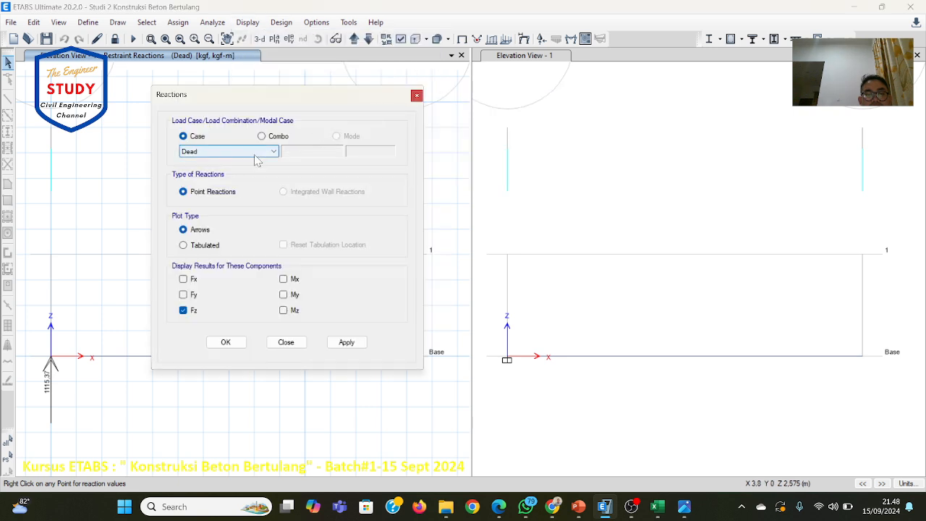
click(241, 152)
click(228, 168)
click(233, 344)
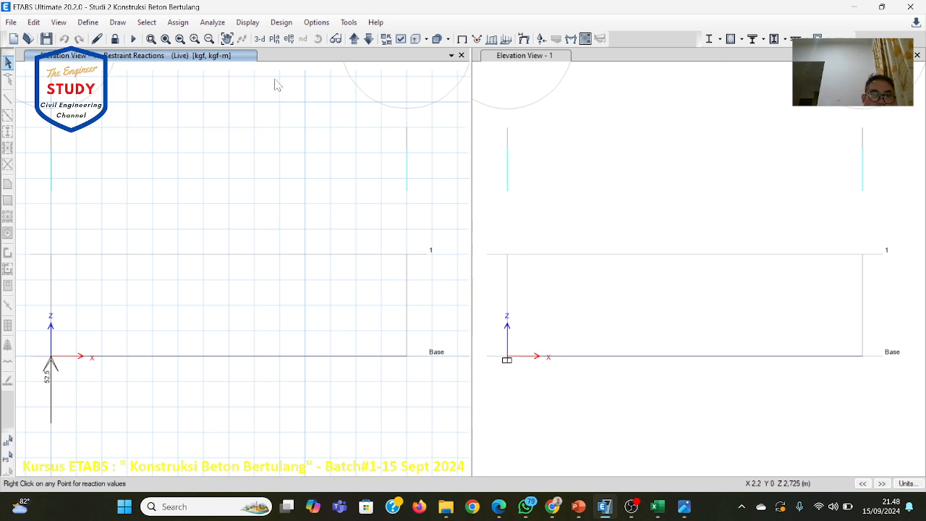
Plot the beam's Fz support reaction with arrows for the COMB 1 load combination.
click(246, 22)
mouse_move(289, 91)
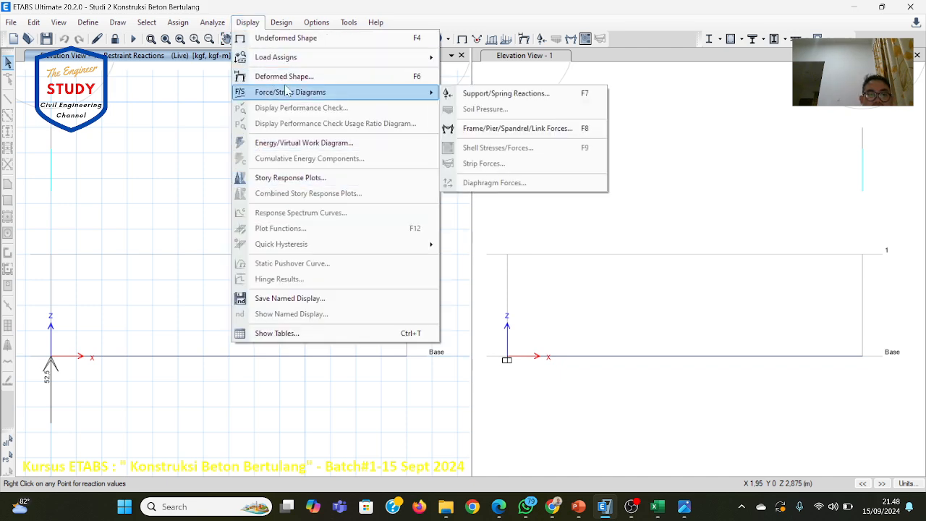
click(502, 94)
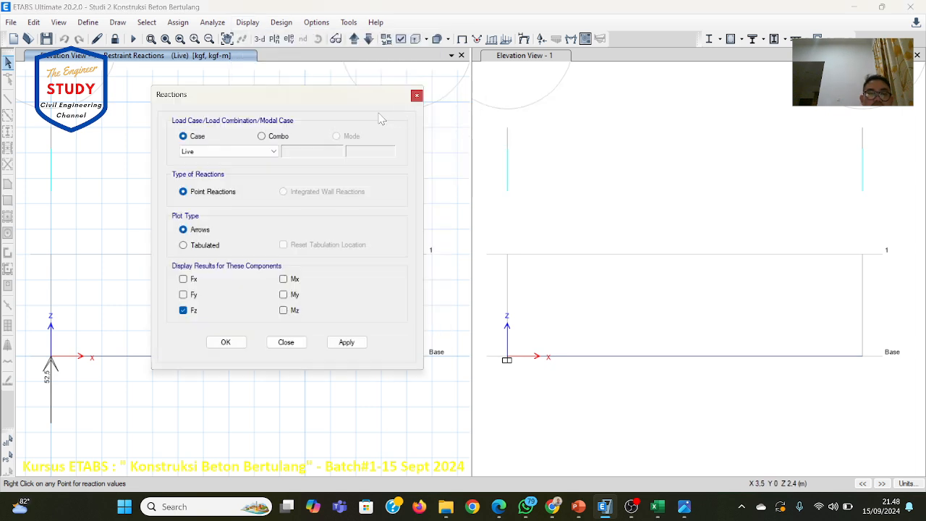
click(261, 136)
click(225, 342)
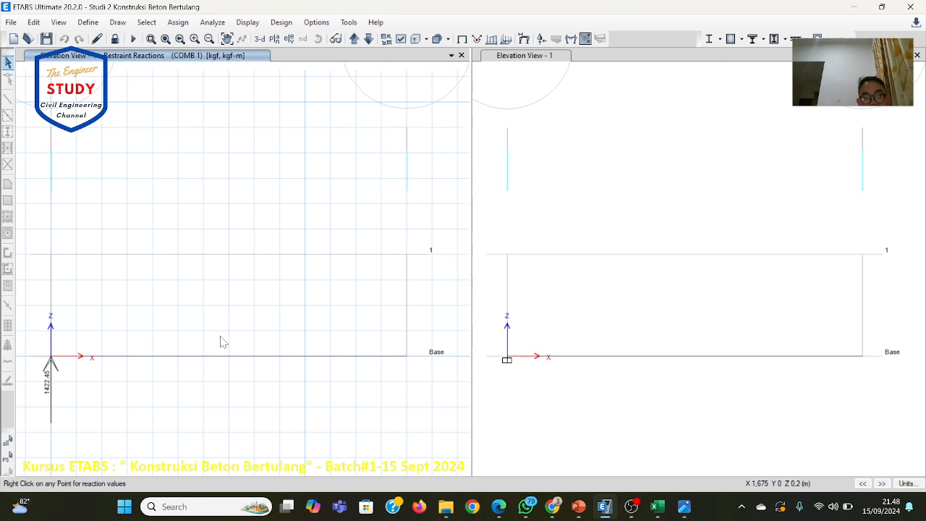
Display the beam's filled Shear 2-2 force diagram for the Dead load case with values at controlling stations.
click(247, 22)
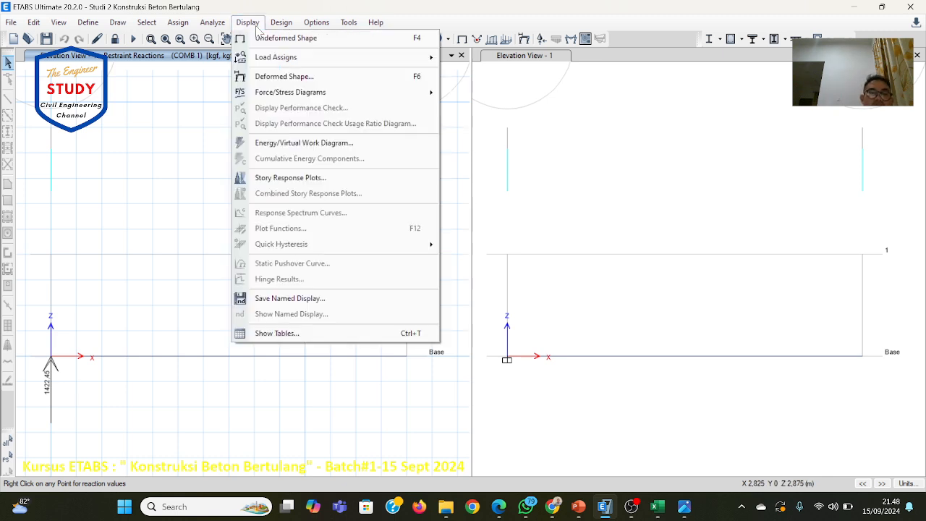
mouse_move(303, 92)
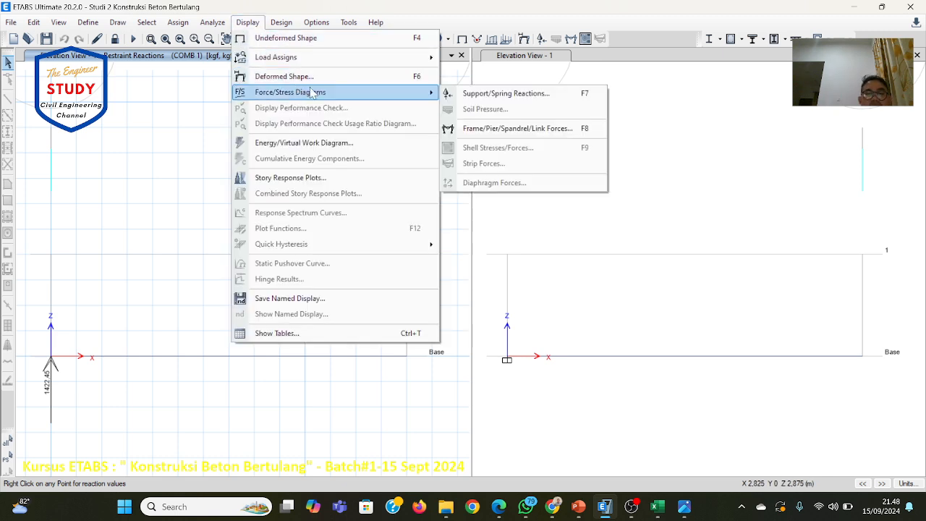
click(467, 130)
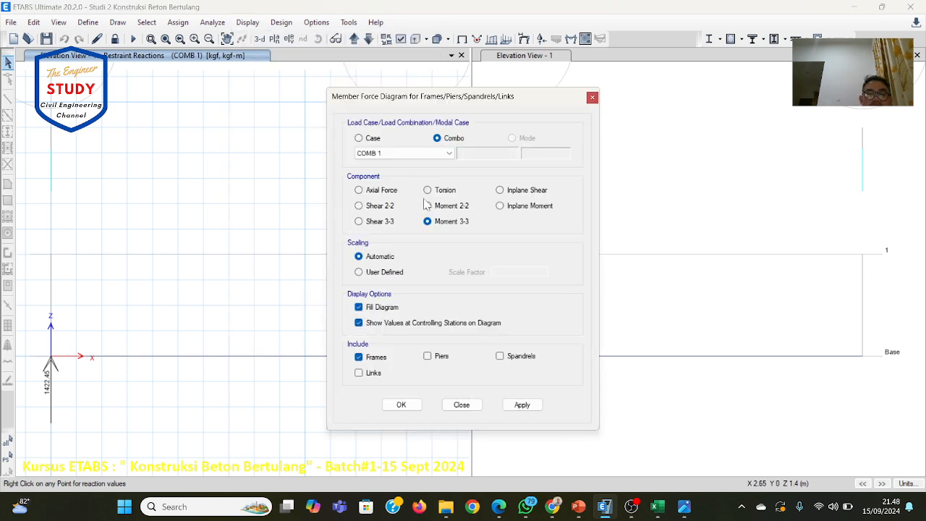
click(374, 139)
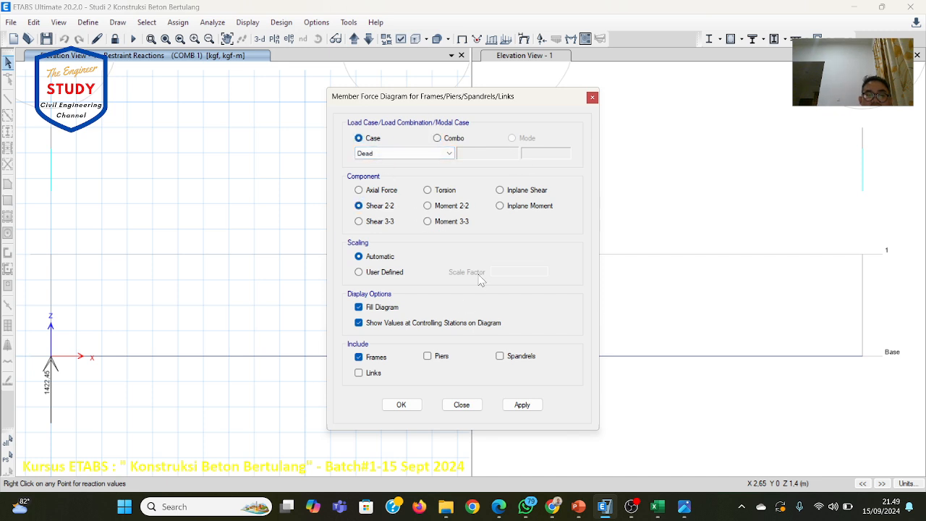
click(412, 406)
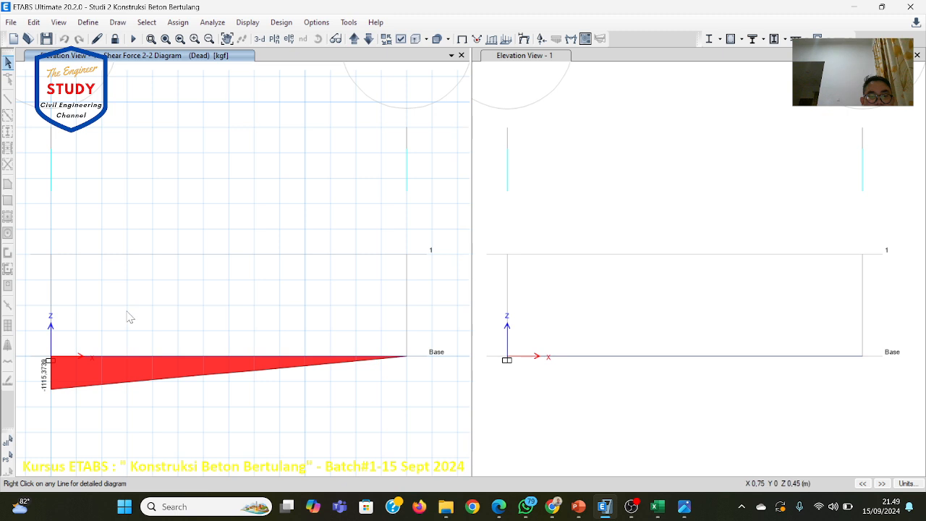
mouse_move(58, 356)
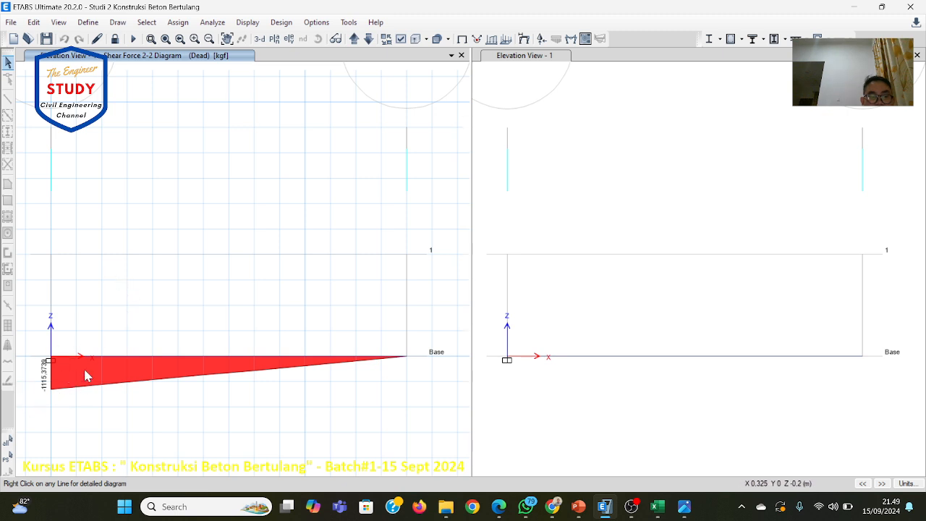
Display the beam's Shear 2-2 force diagram for the Live load case.
click(235, 26)
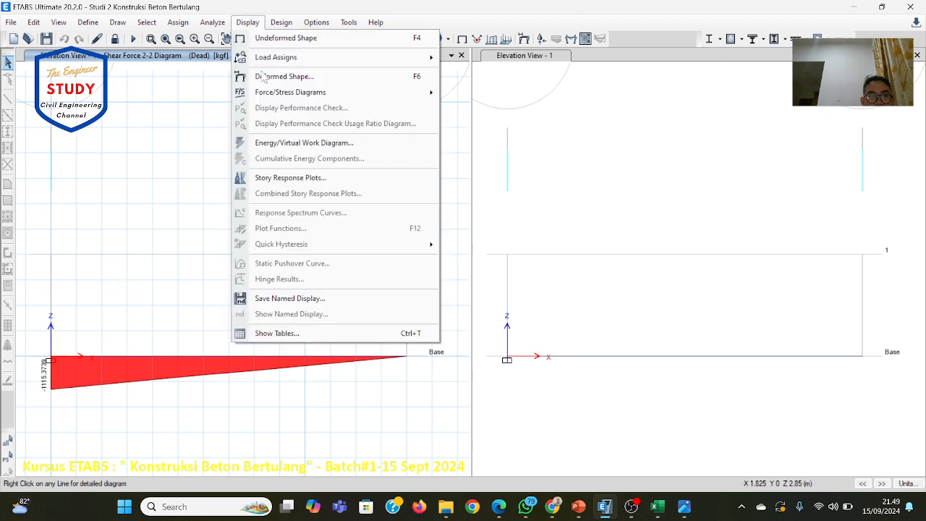
mouse_move(268, 93)
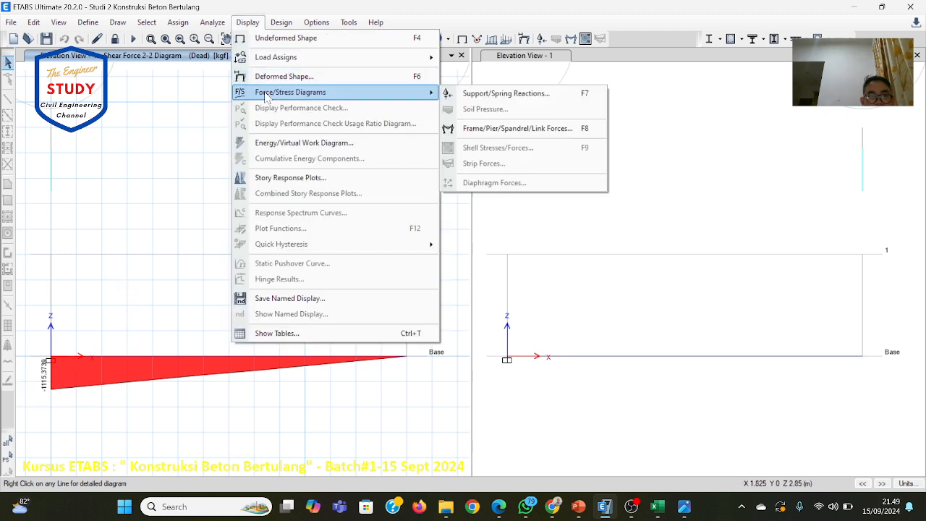
click(526, 128)
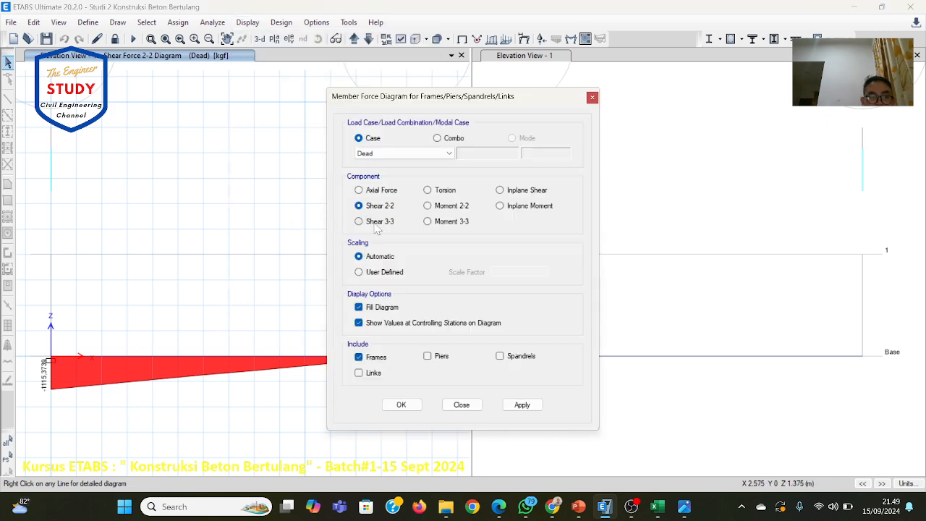
click(427, 153)
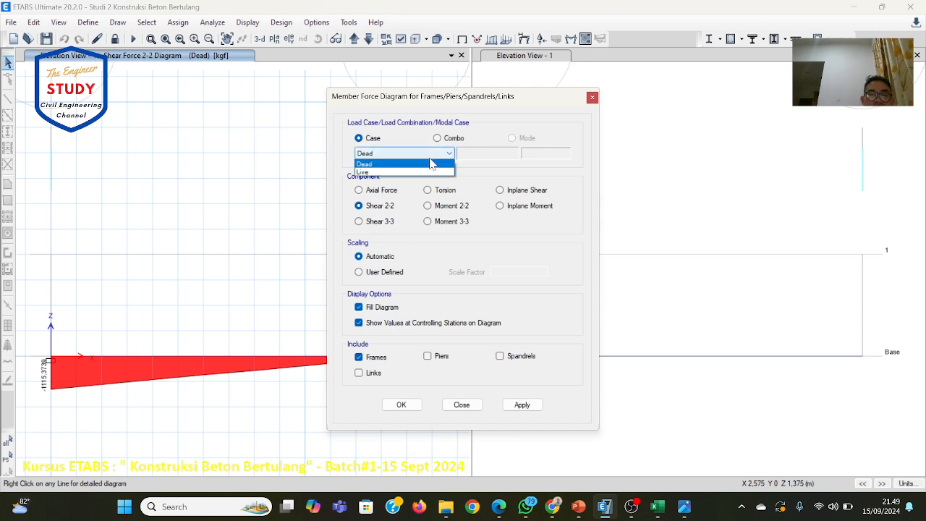
click(423, 173)
click(404, 404)
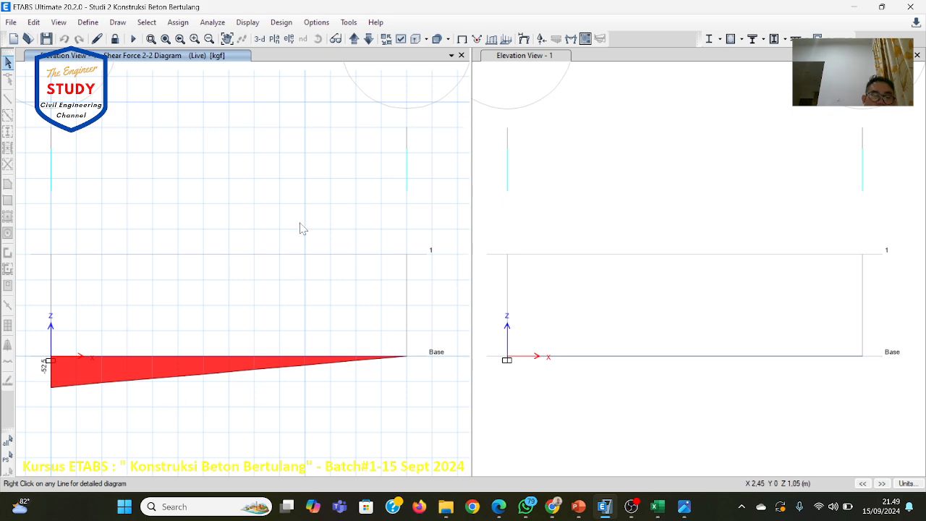
Display the beam's Shear 2-2 force diagram for the COMB 1 load combination.
click(254, 26)
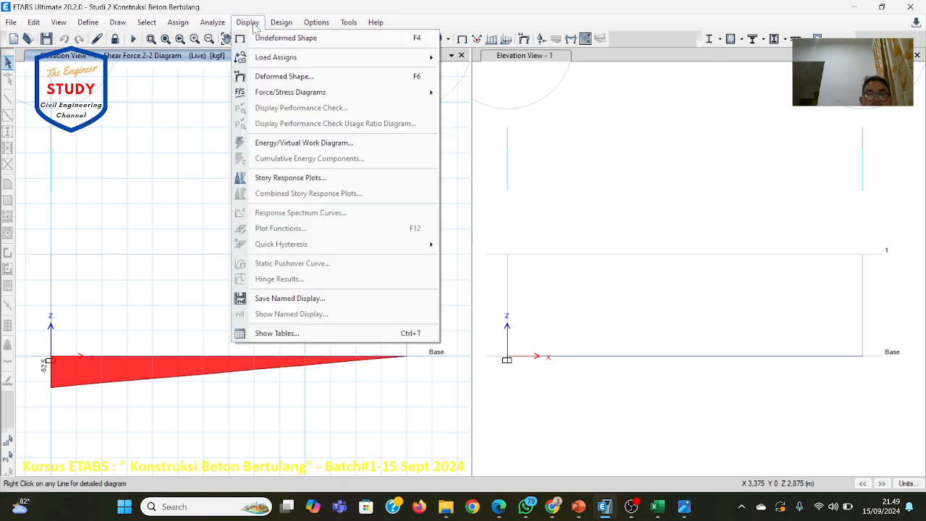
mouse_move(262, 92)
click(494, 129)
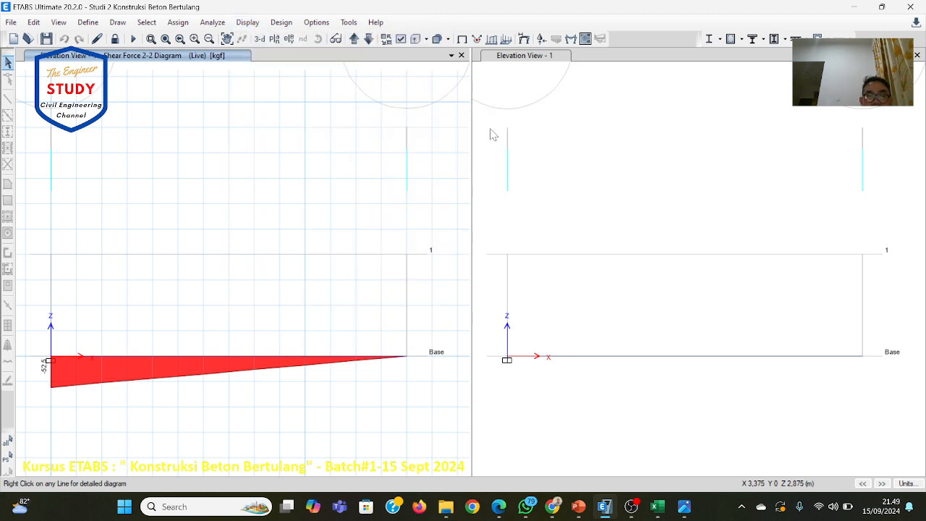
click(434, 153)
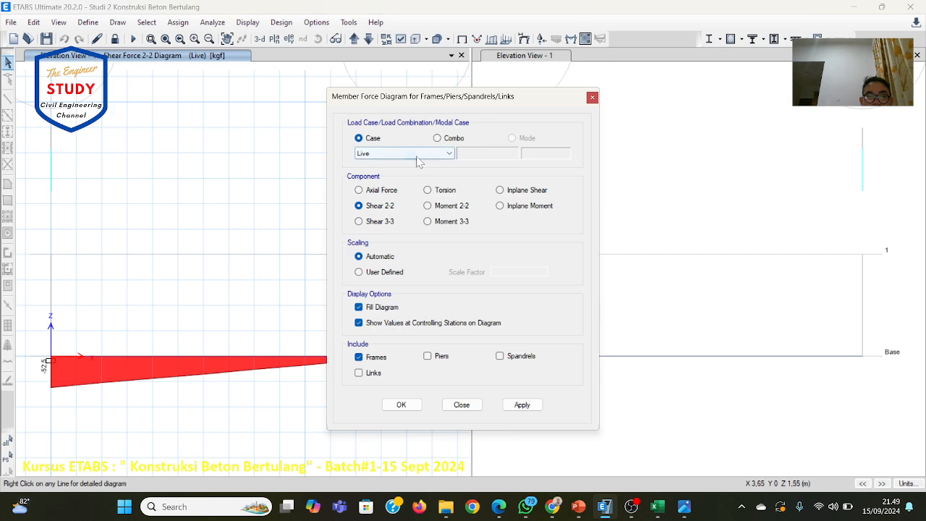
click(447, 149)
click(438, 138)
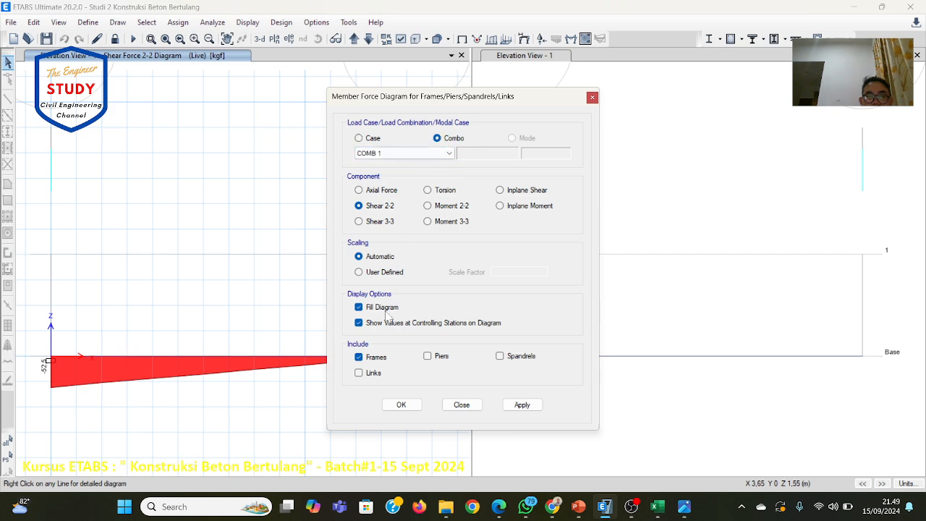
click(401, 404)
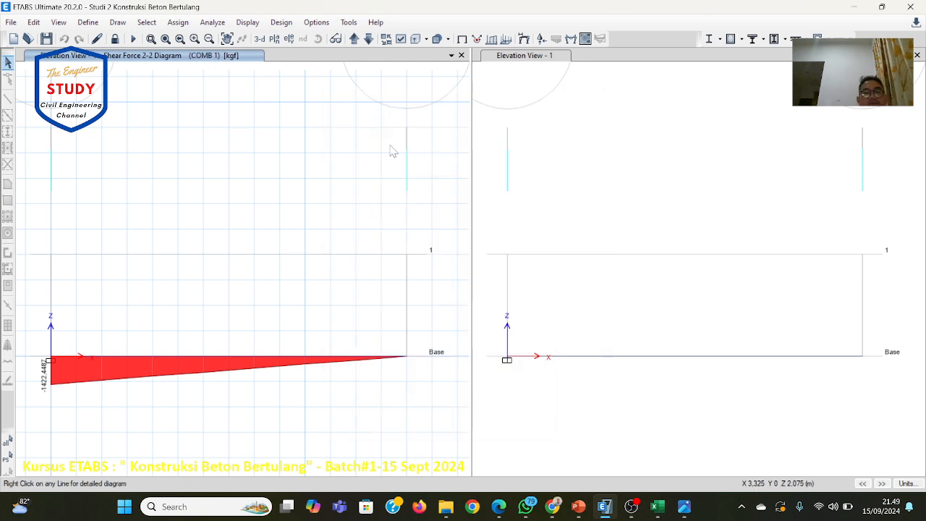
Display the beam's Moment 3-3 diagram for the COMB 1 load combination.
click(281, 23)
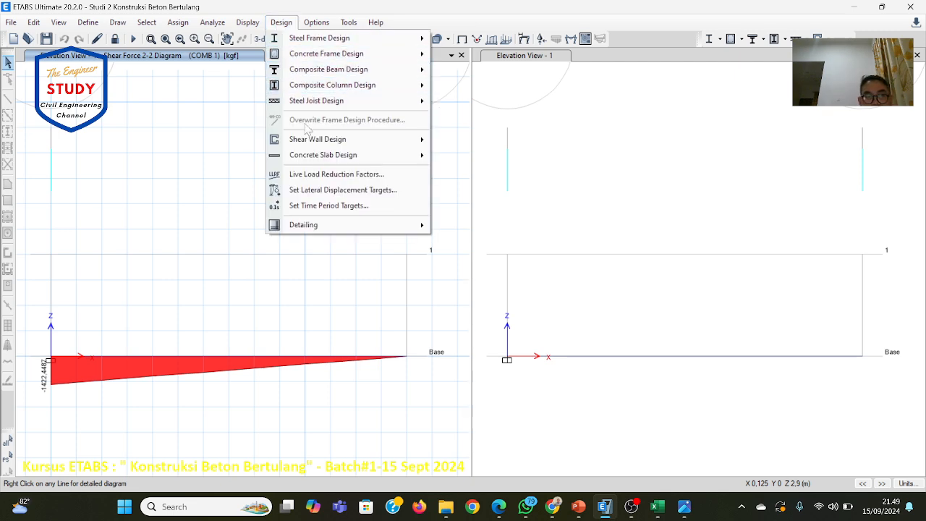
mouse_move(247, 22)
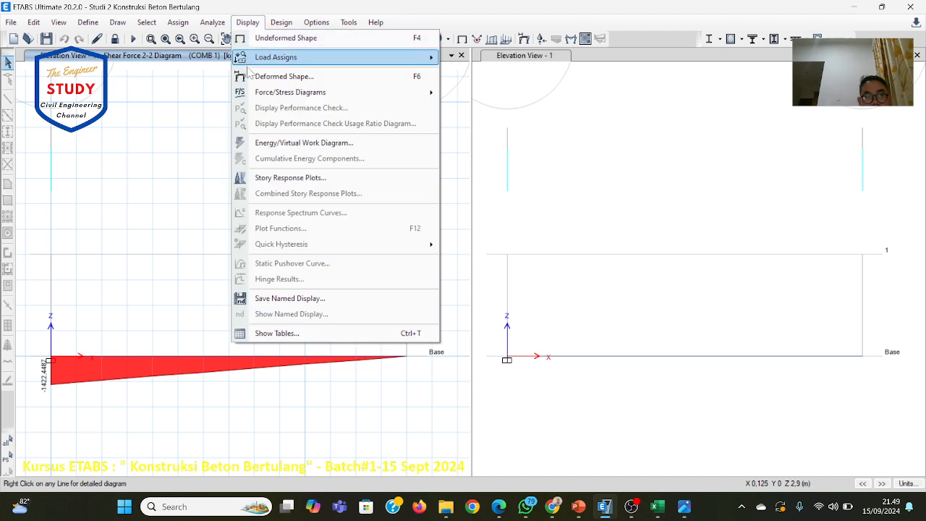
mouse_move(253, 93)
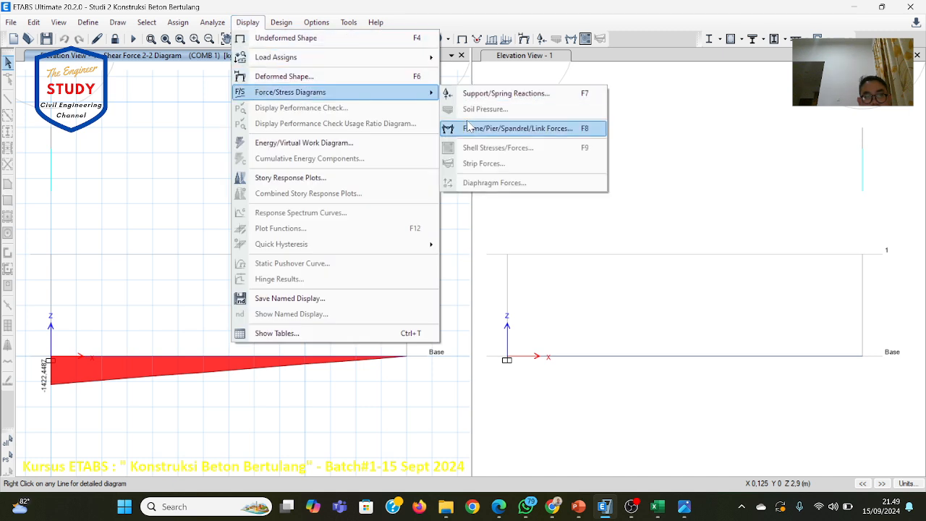
click(469, 126)
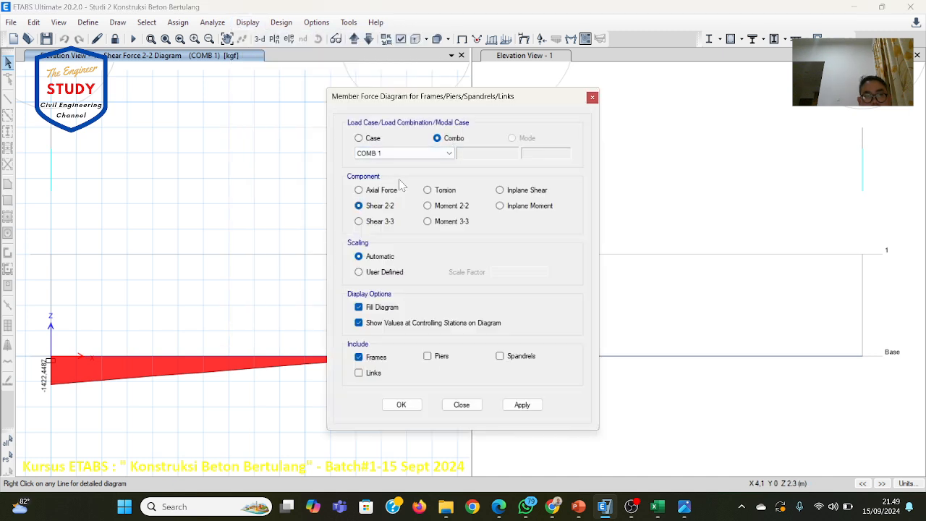
click(444, 221)
click(402, 405)
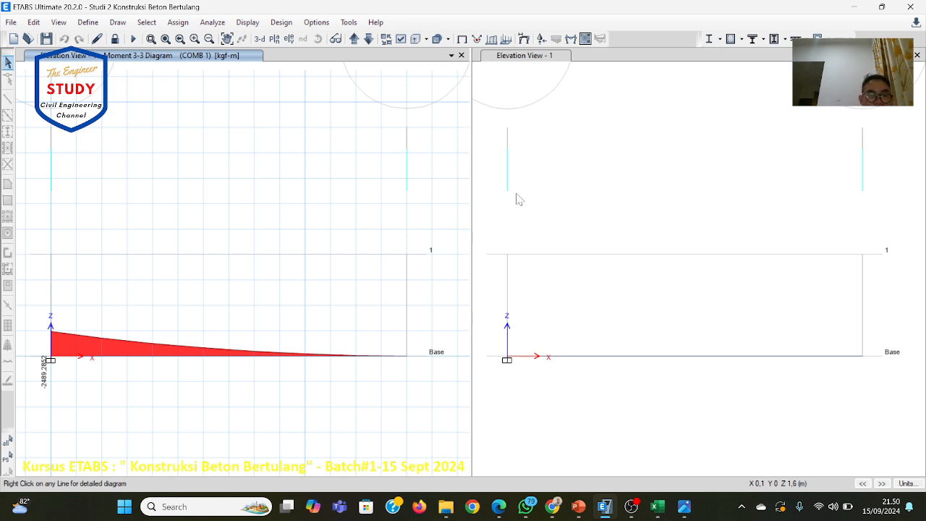
Open the beam's detailed COMB 1 diagrams, scroll to the values at about 1.37 m along its length, and return to showing the maxima.
right_click(191, 358)
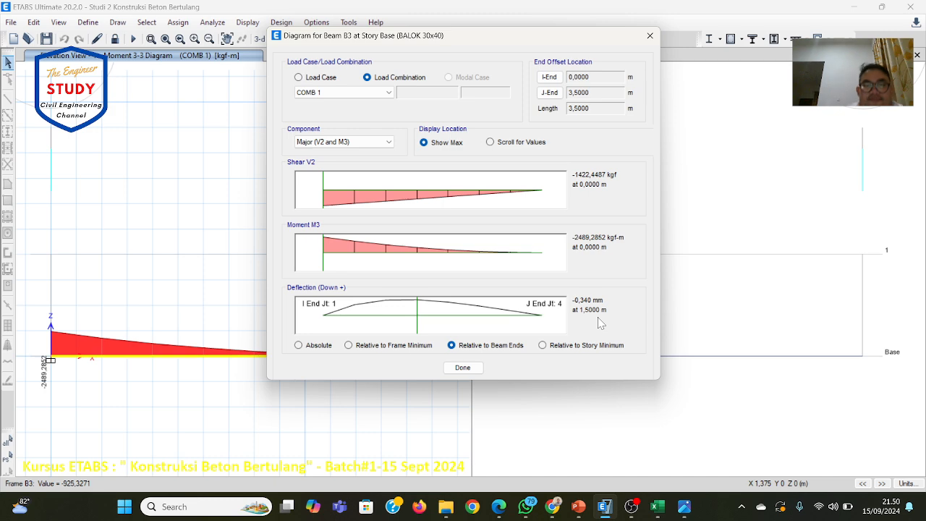
click(500, 145)
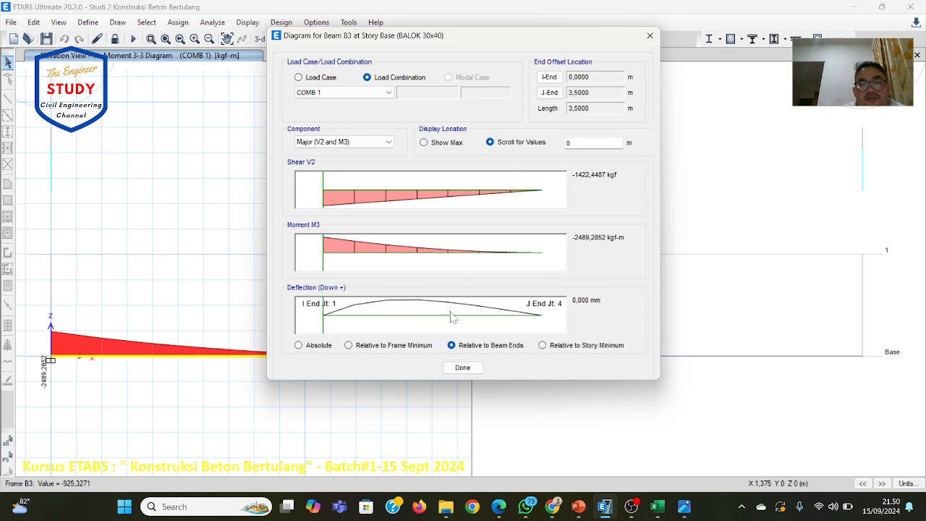
drag(326, 321, 409, 334)
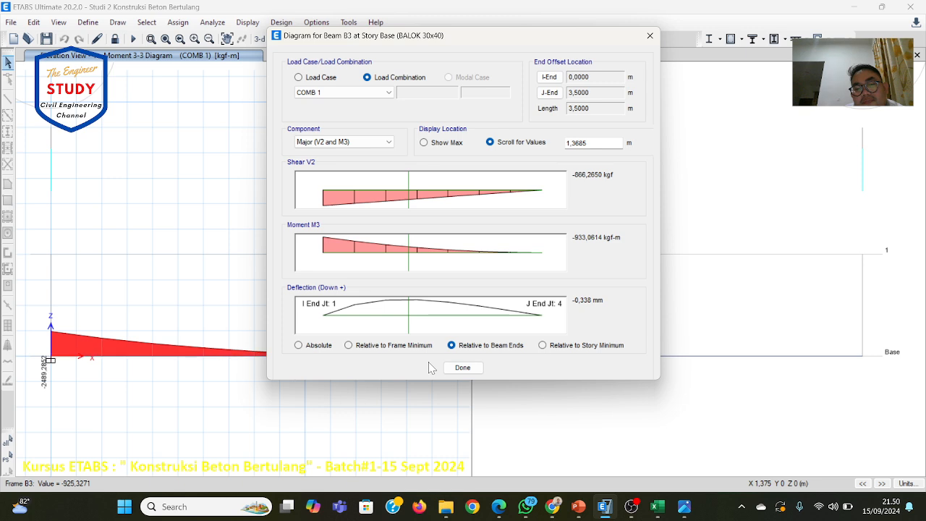
click(449, 145)
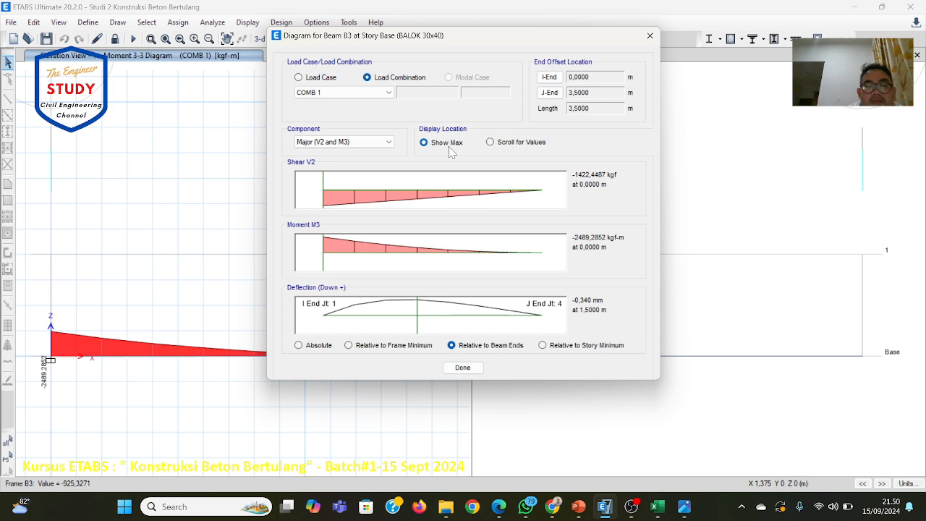
Compare the beam's COMB 1 deflection as absolute and relative to frame minimum and beam ends, finishing with relative to story minimum.
click(386, 348)
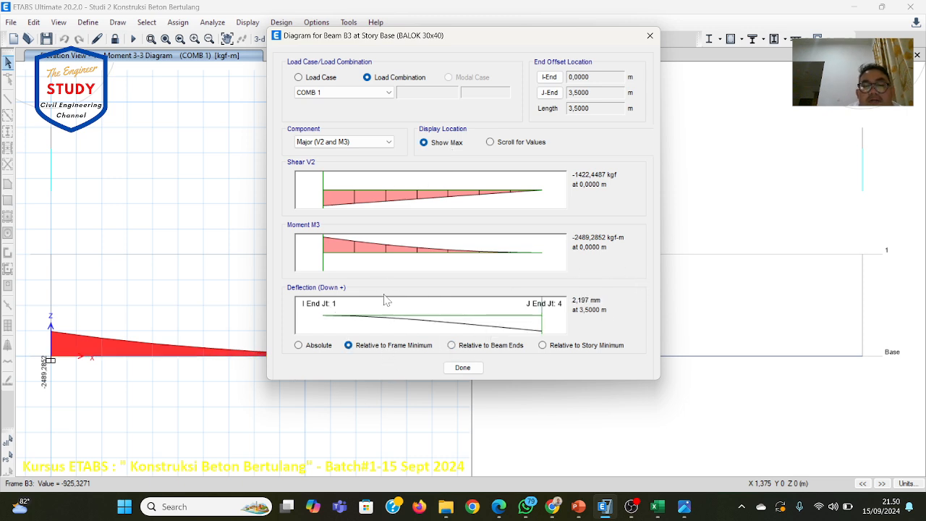
click(309, 346)
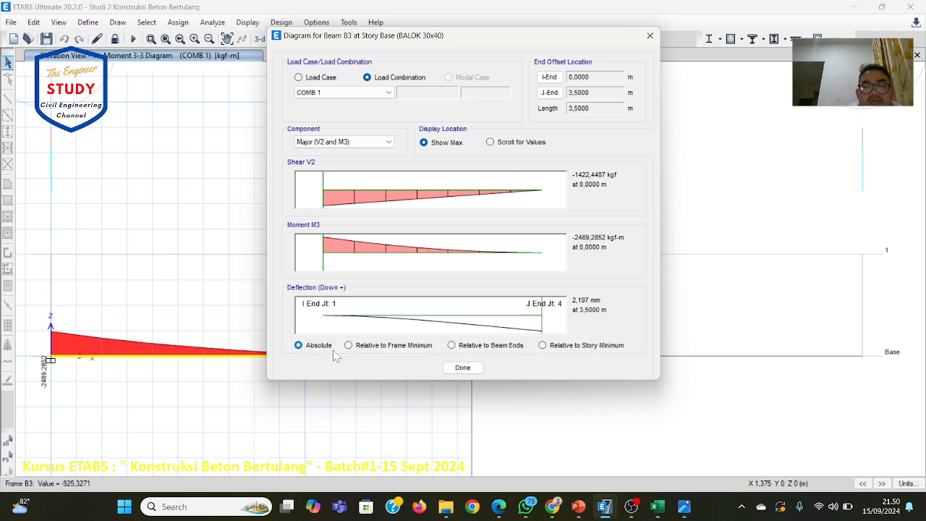
click(387, 348)
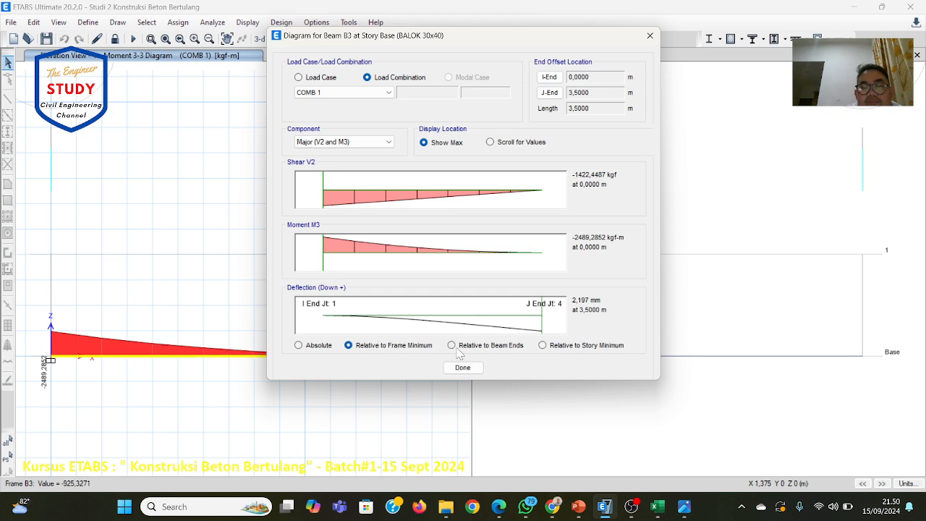
click(479, 347)
click(391, 349)
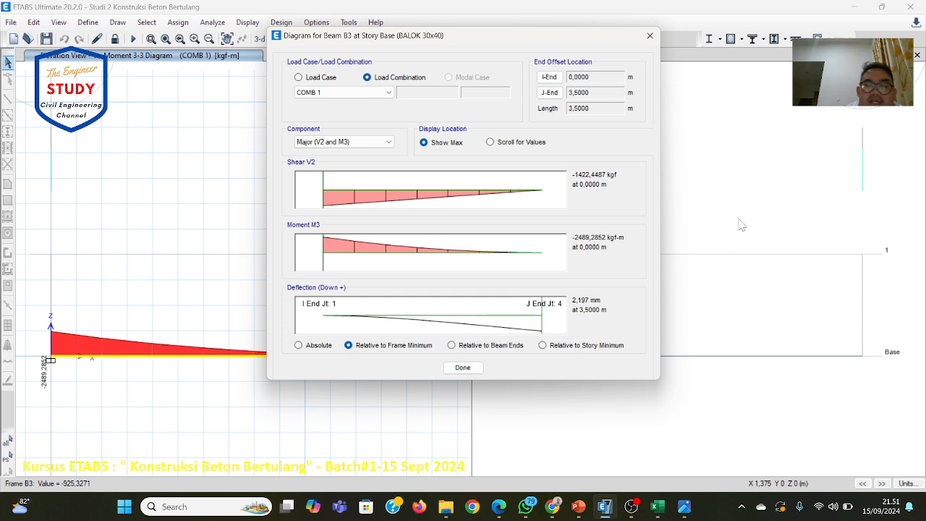
click(455, 345)
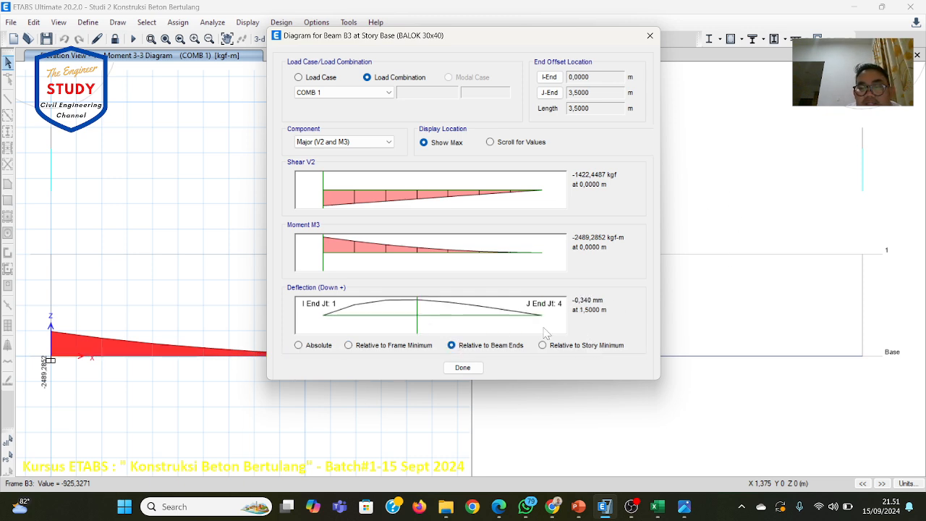
click(380, 346)
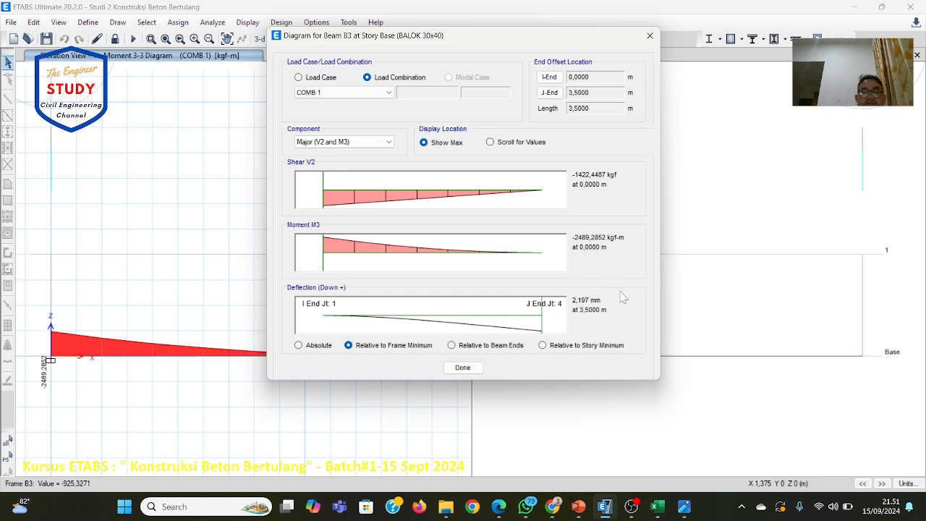
click(483, 348)
click(575, 347)
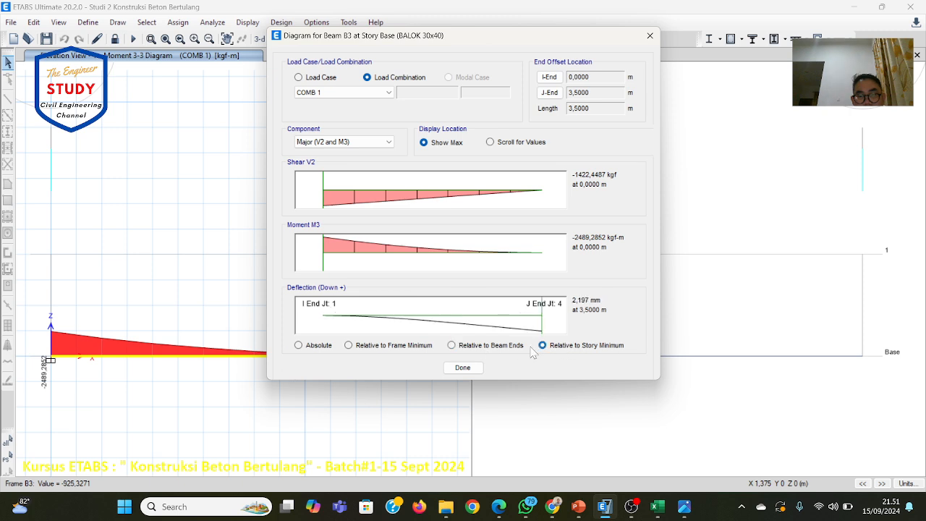
Show the beam's COMB 1 deflection relative to frame minimum and close its detailed diagrams.
click(394, 347)
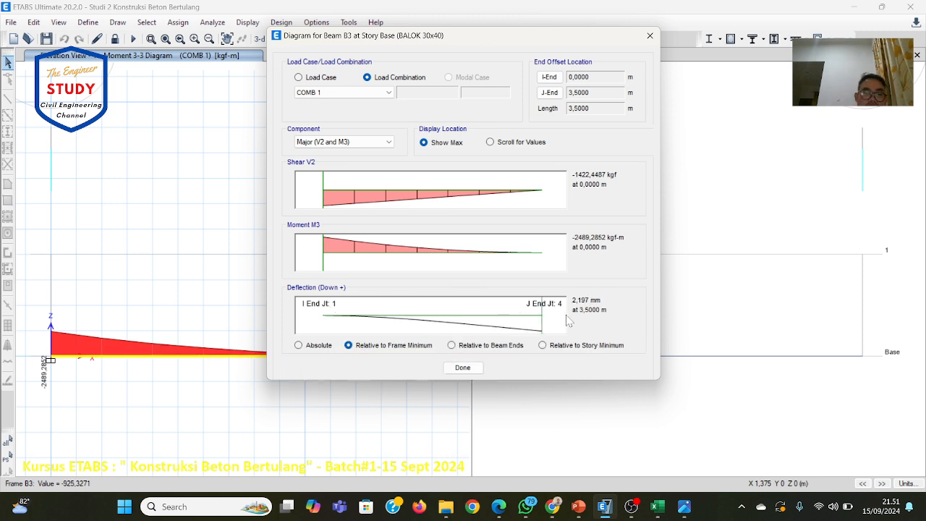
click(462, 367)
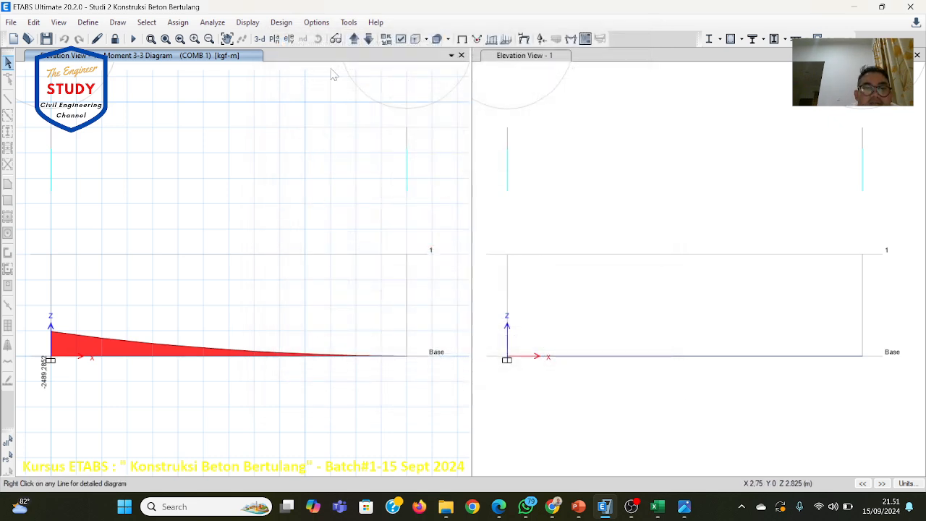
click(282, 21)
mouse_move(304, 55)
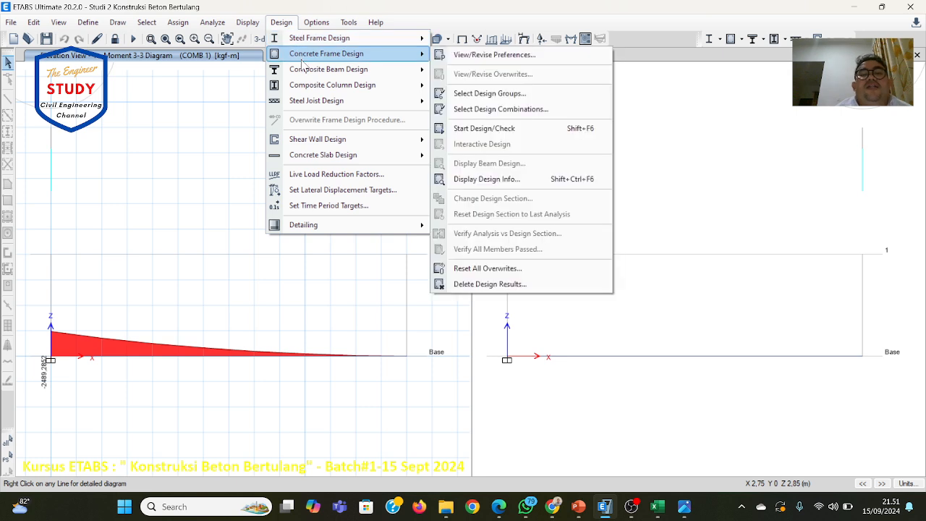
click(456, 95)
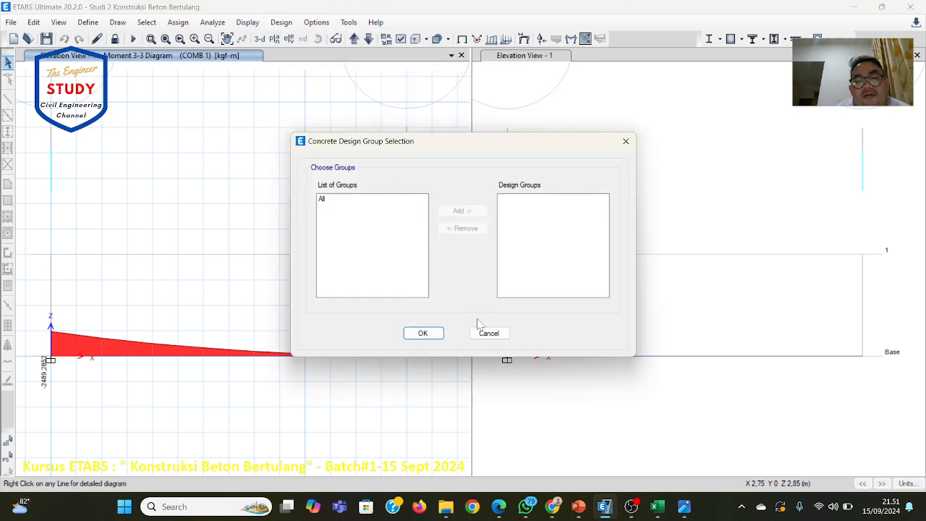
click(489, 332)
Review the concrete frame design preferences for ACI 318-14 and accept them.
click(281, 22)
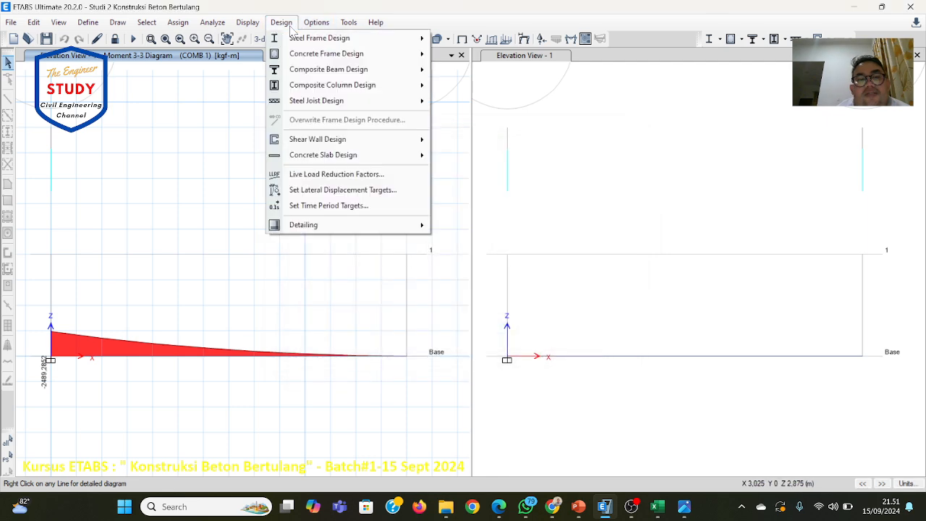
mouse_move(297, 57)
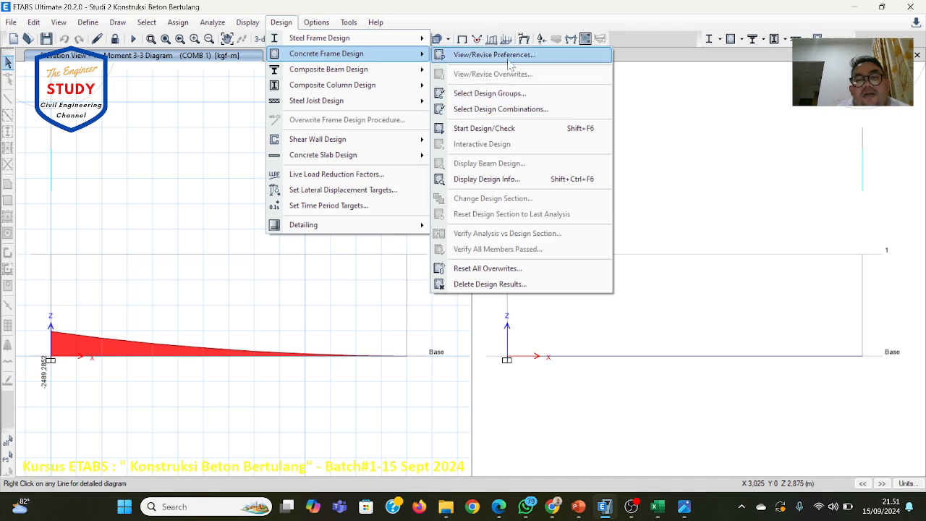
click(511, 57)
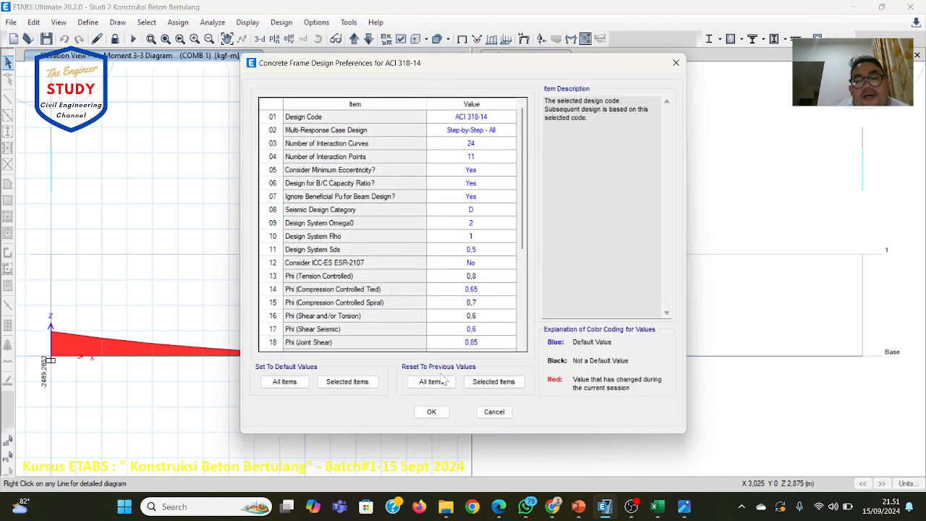
click(431, 411)
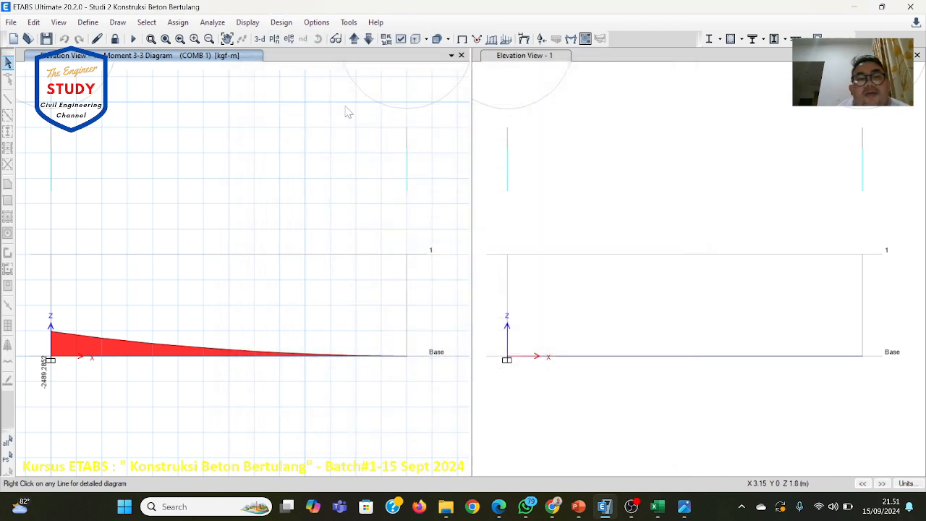
Check that COMB 1 is the concrete frame design load combination and accept the selection.
click(294, 27)
mouse_move(311, 54)
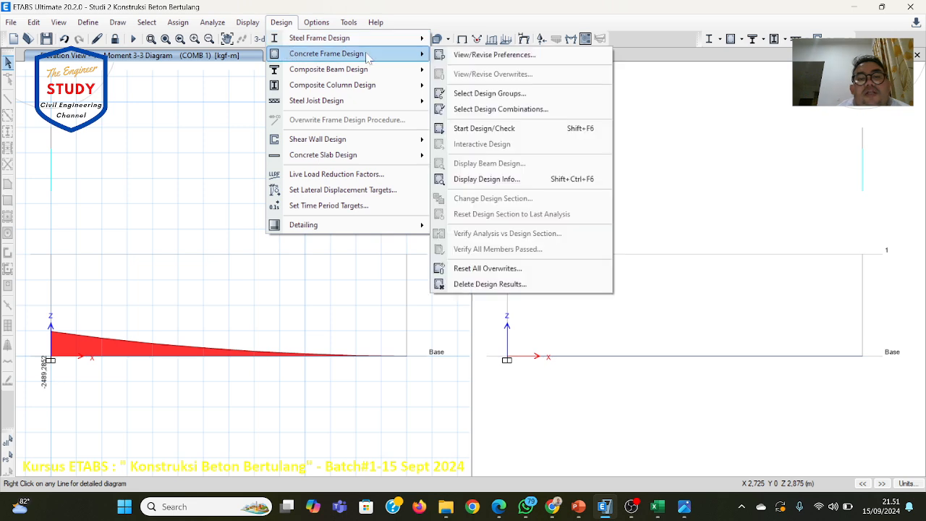
click(477, 109)
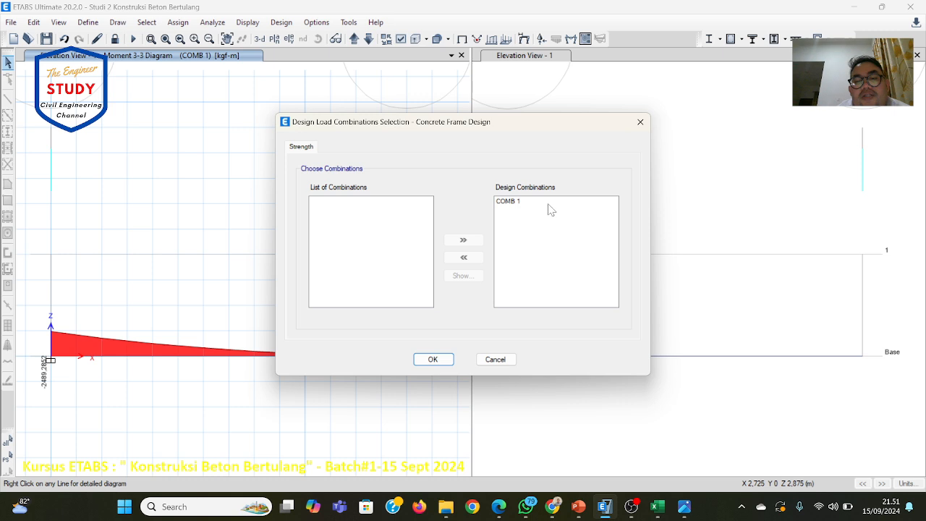
click(432, 359)
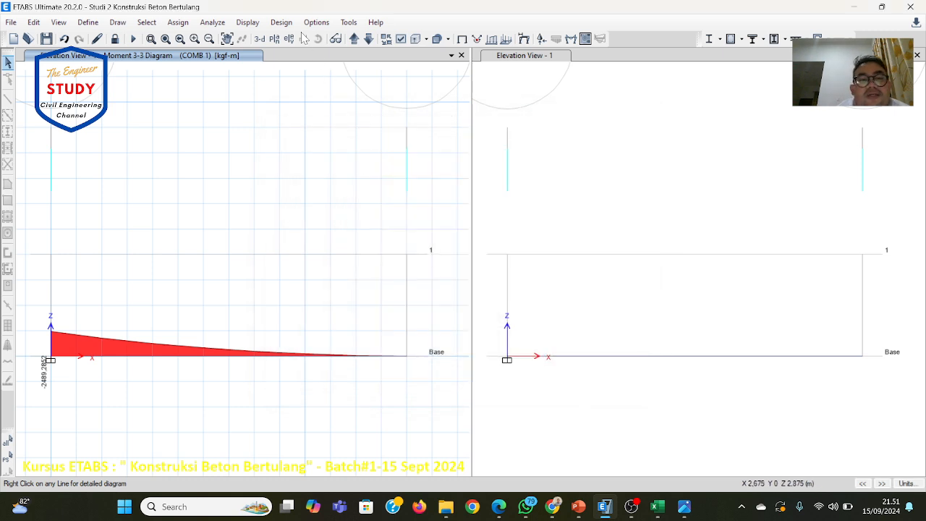
Run the concrete frame design check on the beam.
click(281, 21)
mouse_move(295, 62)
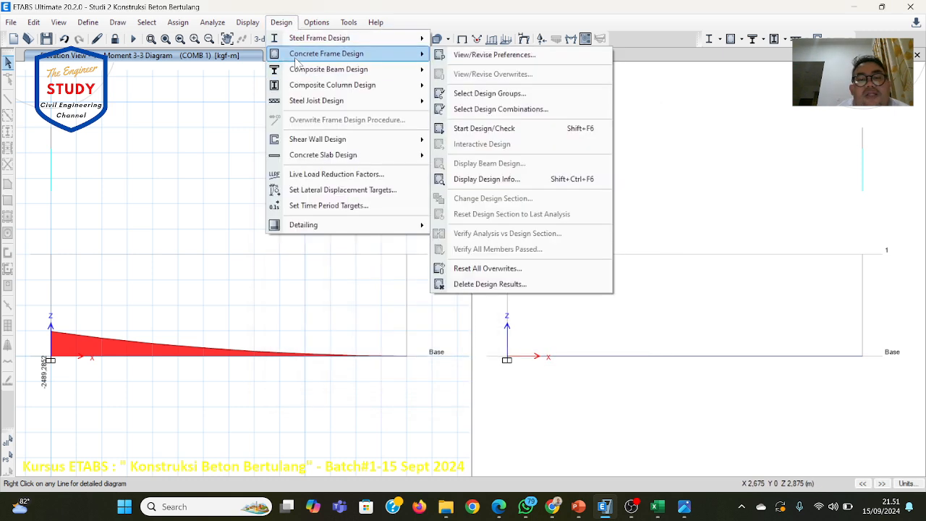
click(515, 130)
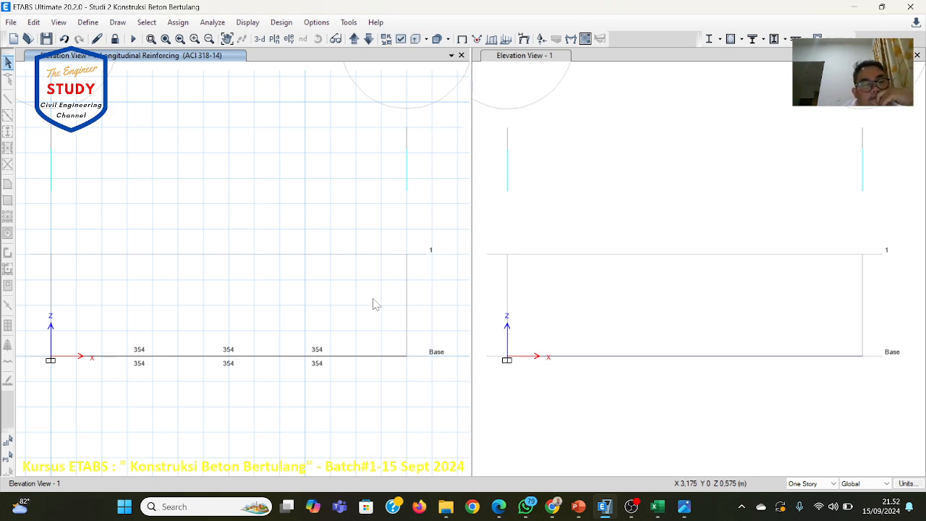
Display the Shear Reinforcing design output of the concrete frame design on the beam.
click(269, 27)
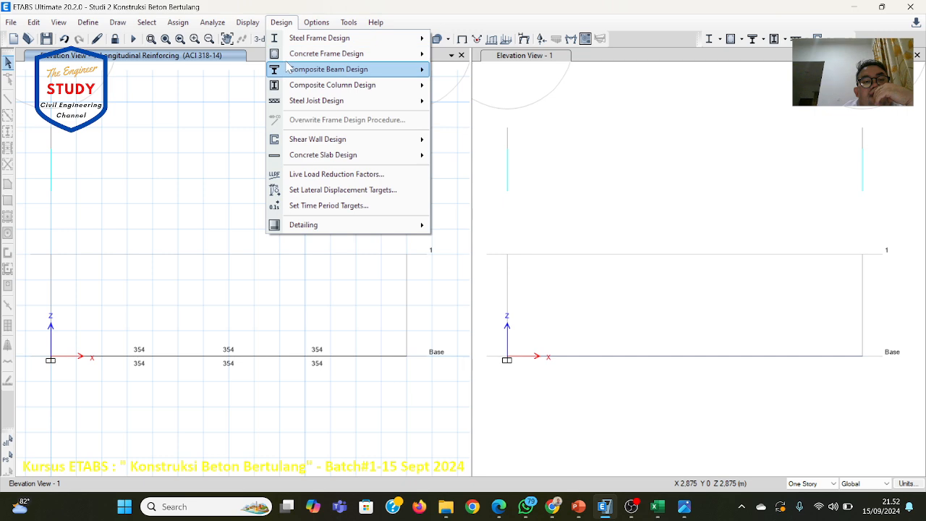
mouse_move(289, 55)
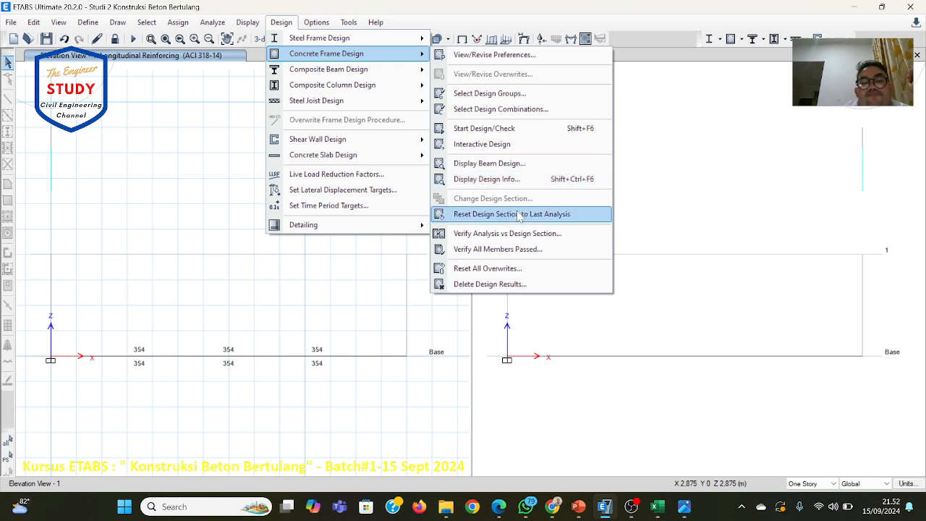
click(518, 185)
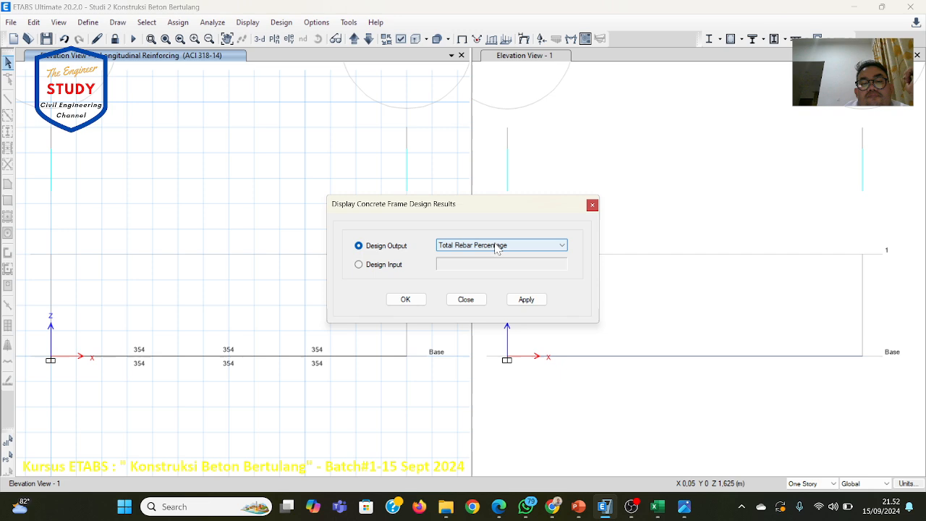
click(496, 246)
click(496, 272)
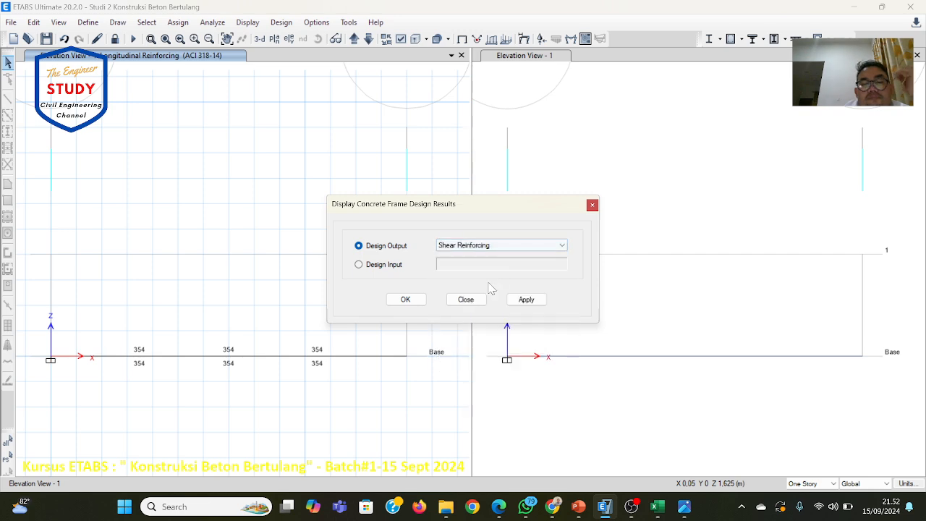
click(407, 299)
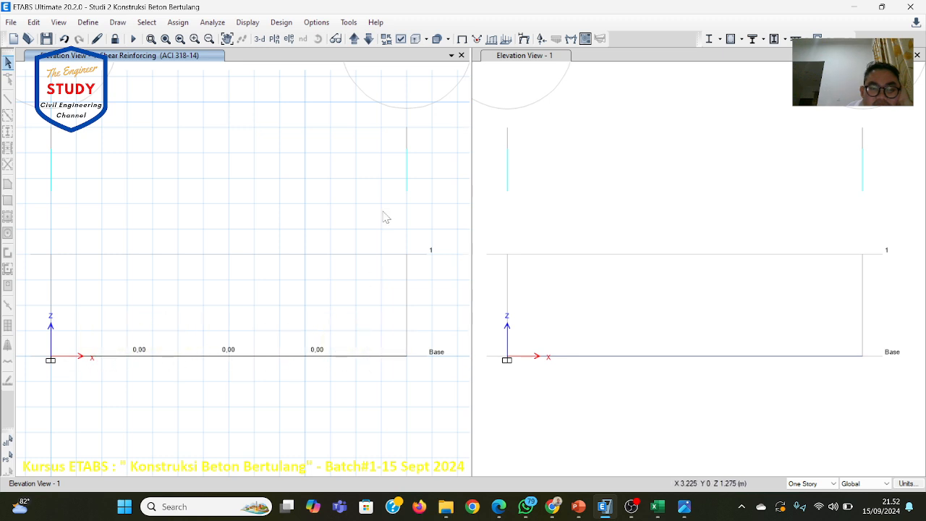
Look at the non-seismic beam rebar selection rules for detailing and close them.
click(267, 25)
mouse_move(313, 228)
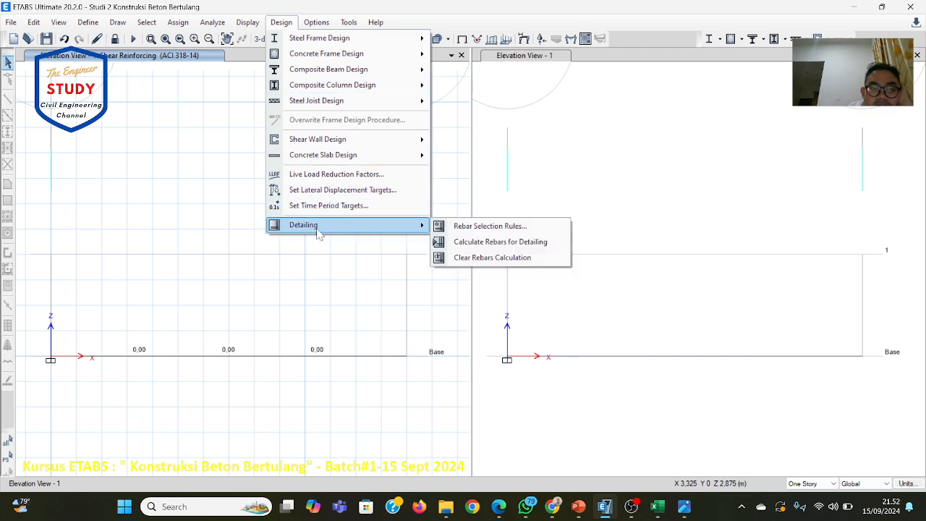
click(440, 243)
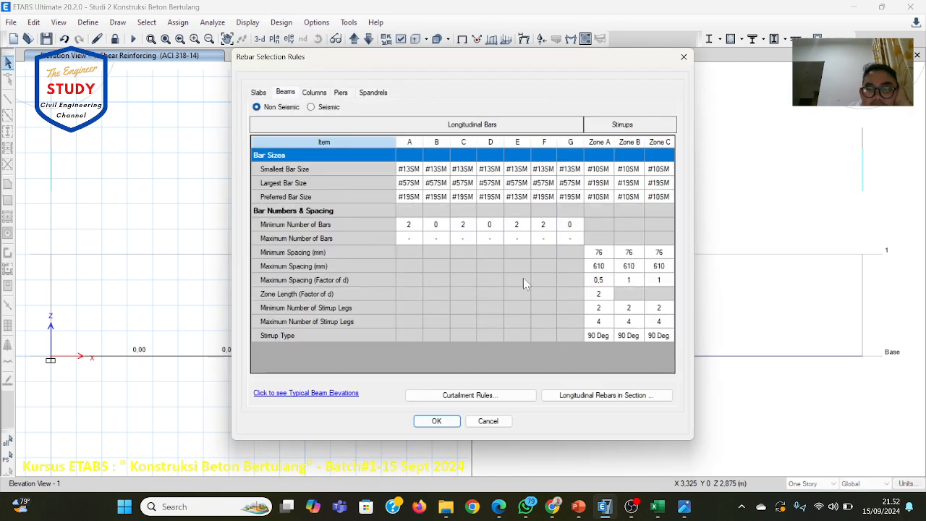
click(471, 421)
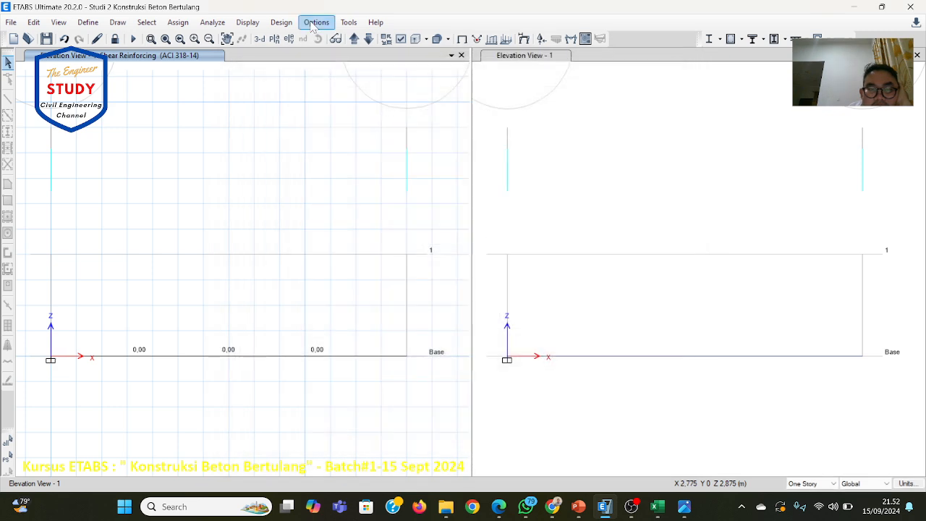
Display the beam's total longitudinal rebar diagram with minimum reinforcing imposed, filled and with values at controlling stations.
click(281, 22)
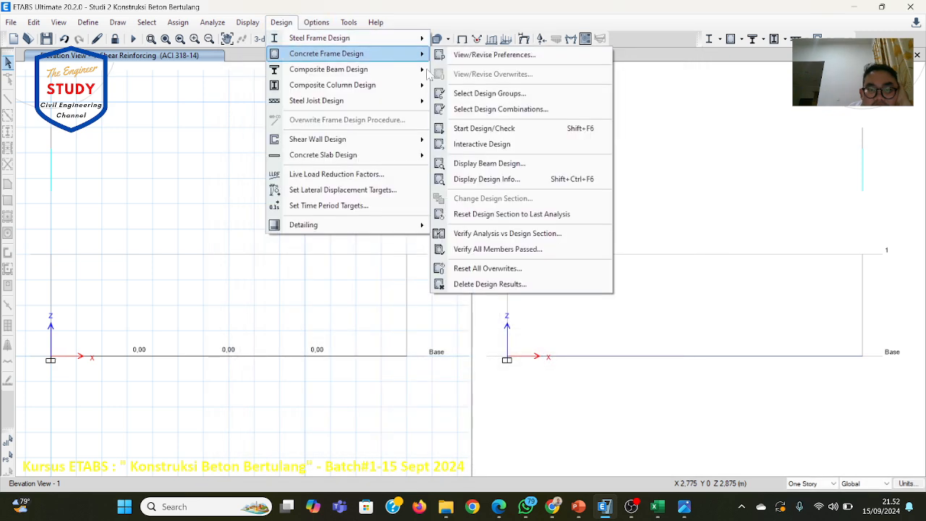
click(492, 164)
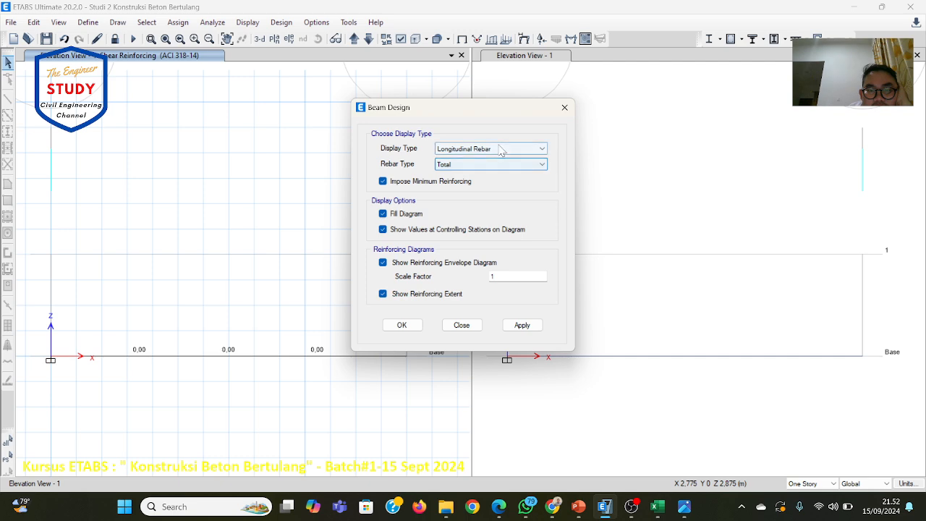
click(402, 326)
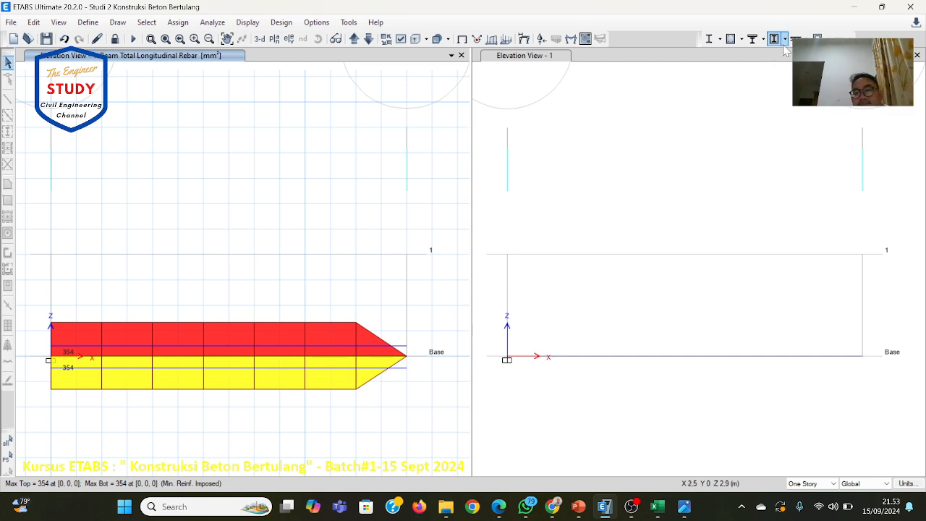
Display the beam design diagram for Transverse Rebar with rebar type Total.
click(741, 39)
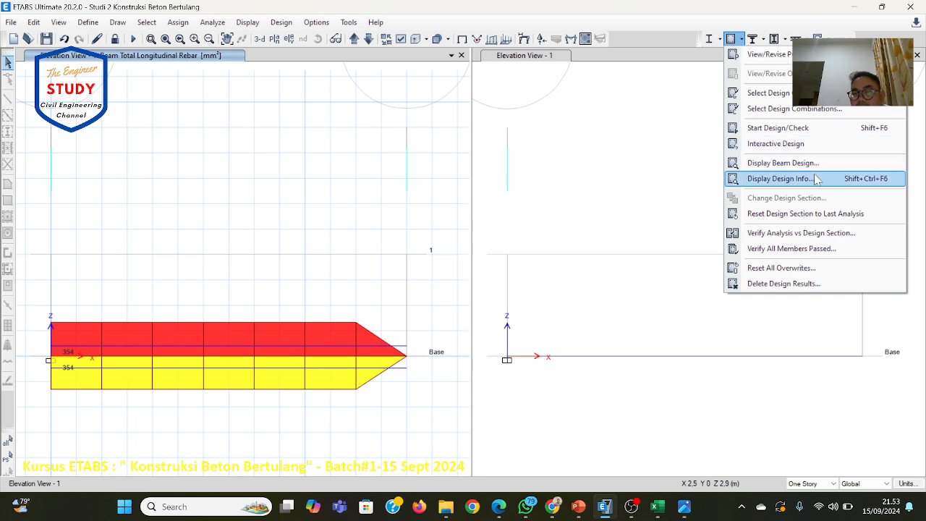
click(796, 163)
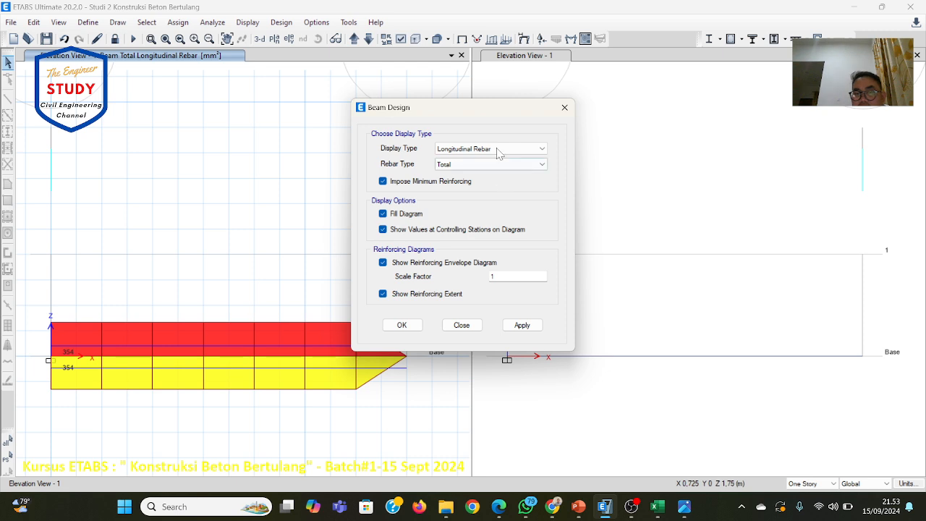
click(495, 150)
click(485, 168)
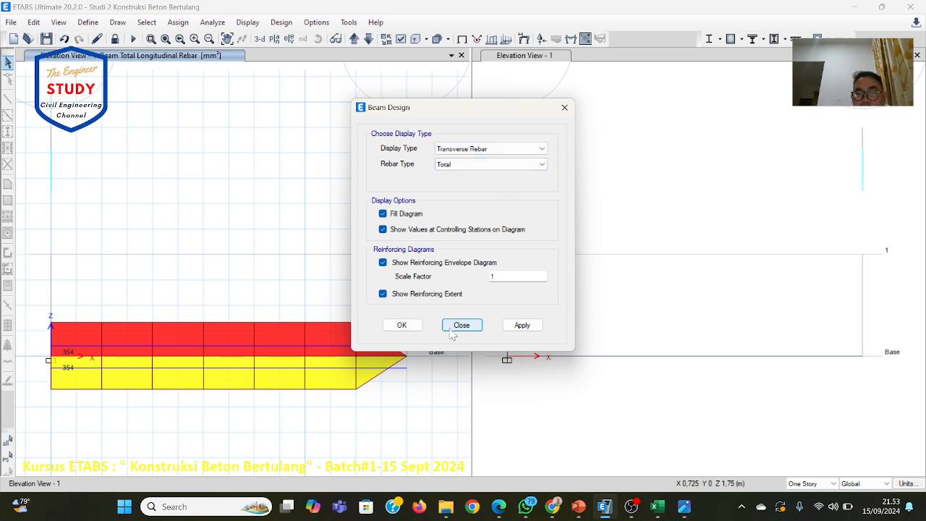
click(402, 325)
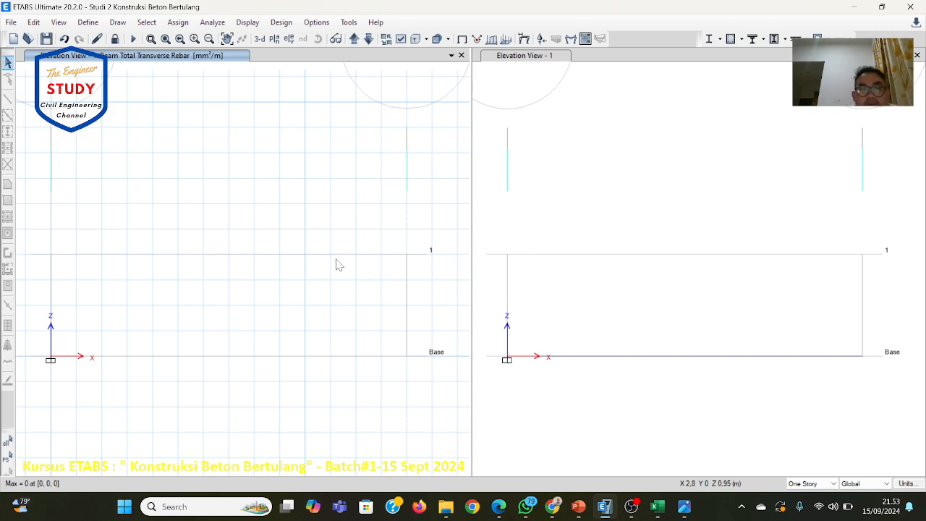
Switch to the Excel rebar calculation workbook and review the beam bar layout table and the Studi 1 reinforcement picture.
click(657, 507)
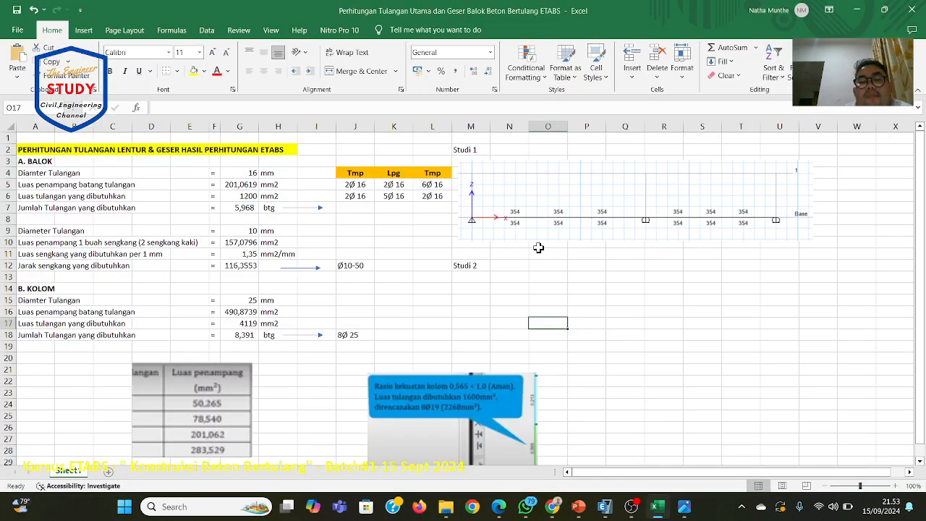
click(407, 195)
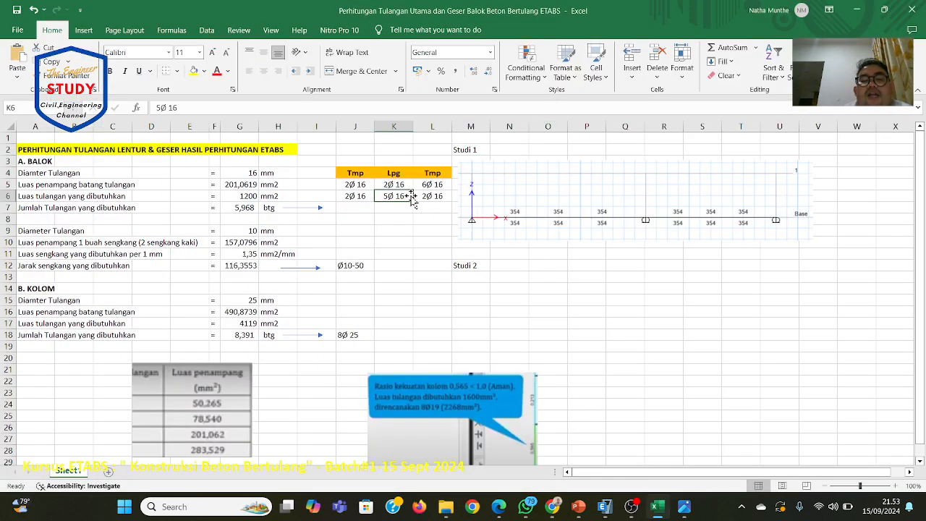
click(510, 211)
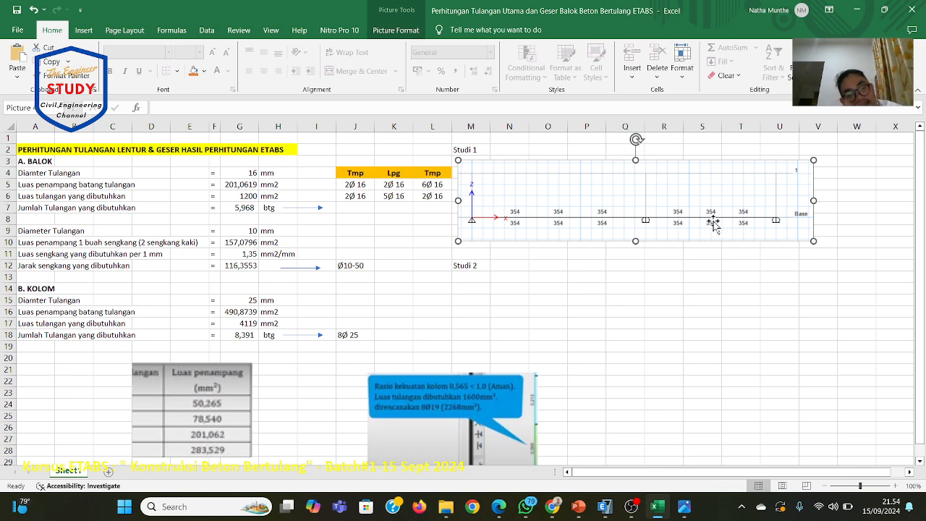
click(556, 314)
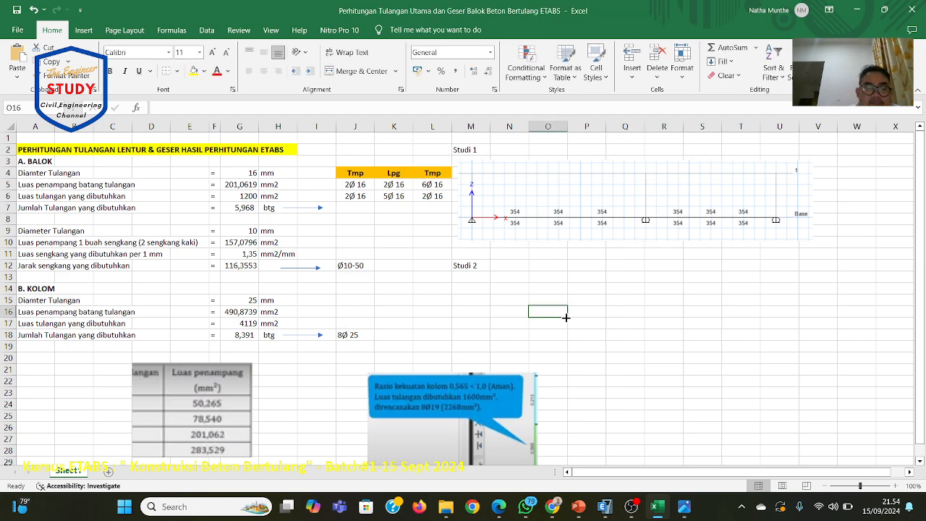
scroll(566, 318, down, 4)
scroll(566, 318, down, 4)
scroll(566, 318, up, 8)
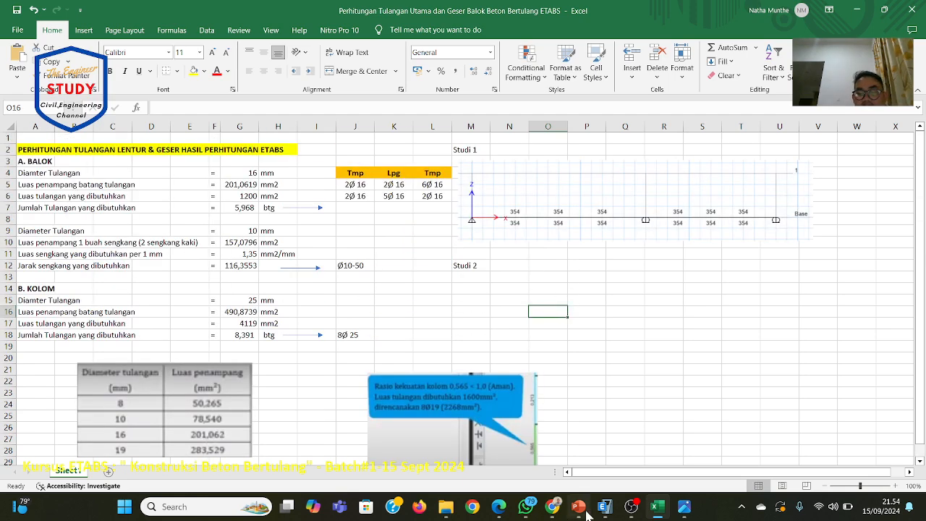
Switch to Etabs_8.pdf in Edge and find the water tower example in section 2.1, Struktur Menara Air.
click(504, 509)
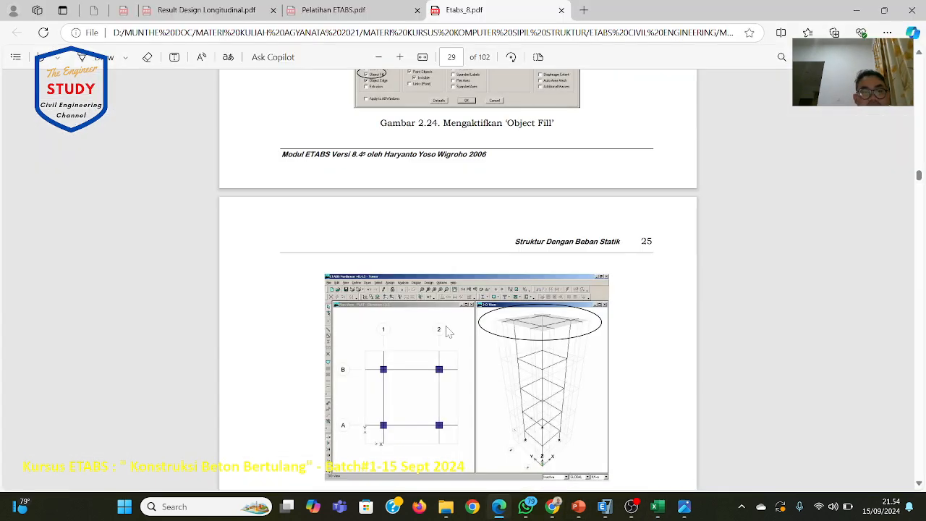
scroll(449, 289, up, 15)
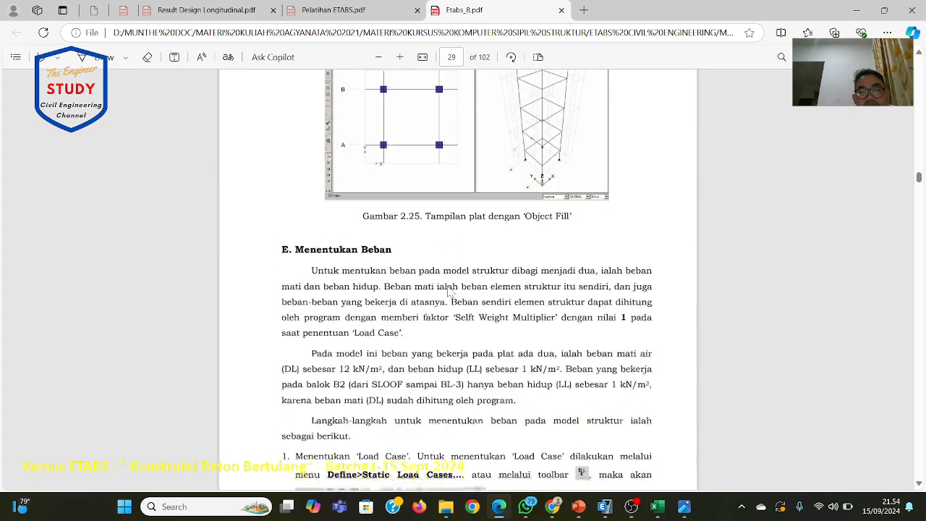
scroll(449, 290, up, 15)
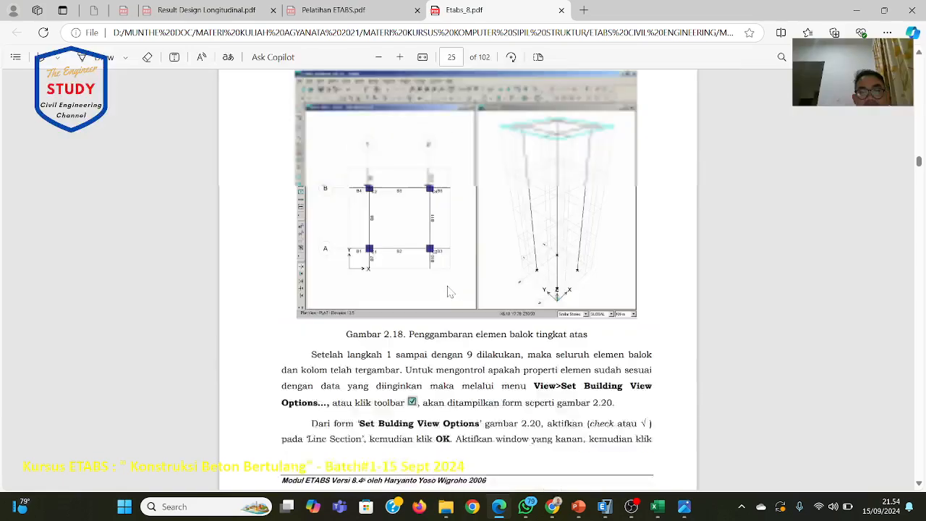
scroll(449, 290, up, 10)
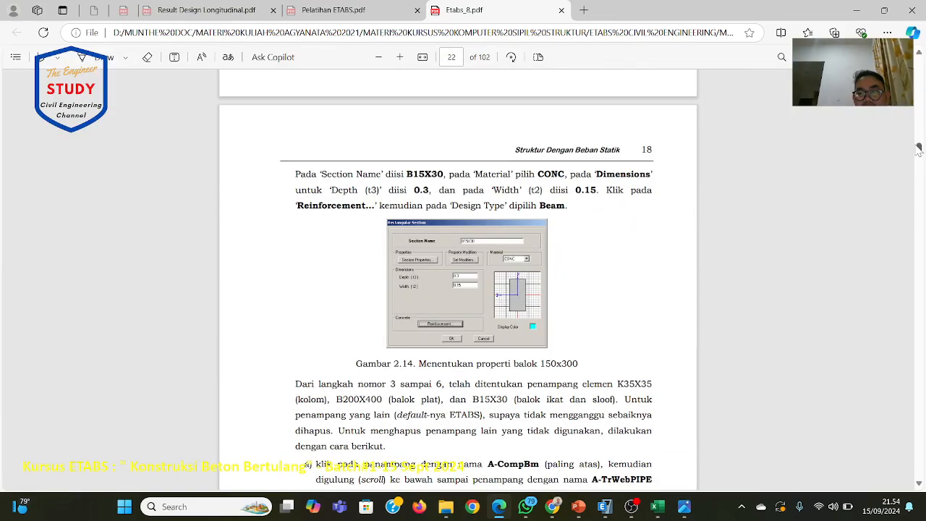
drag(918, 149, 919, 58)
scroll(593, 243, down, 12)
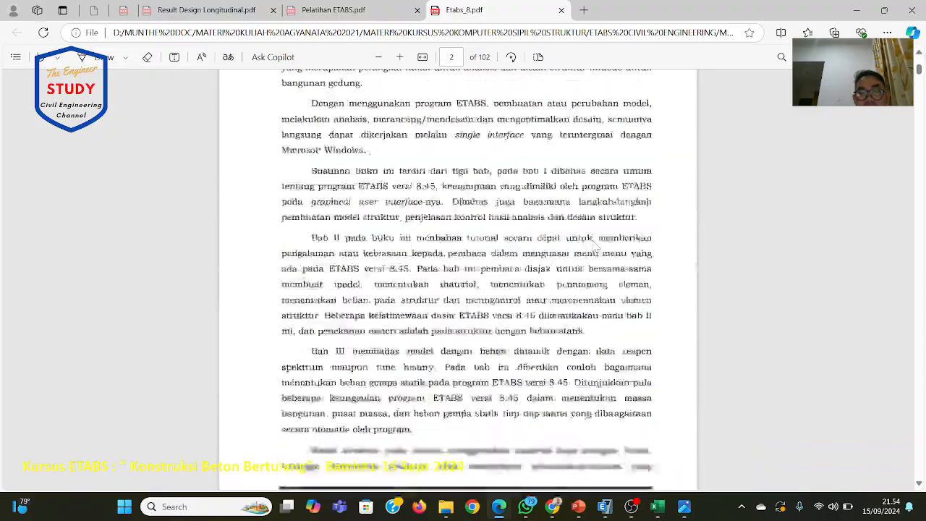
scroll(593, 246, down, 20)
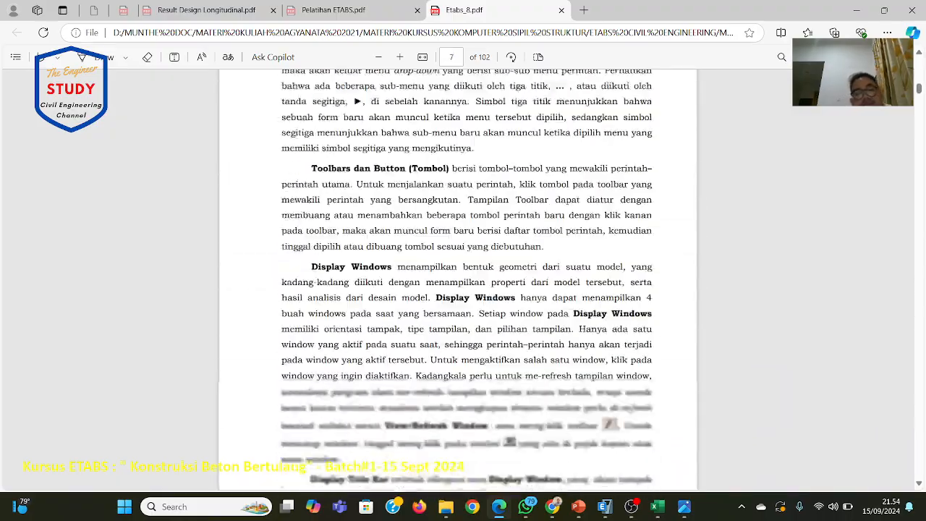
scroll(593, 253, down, 20)
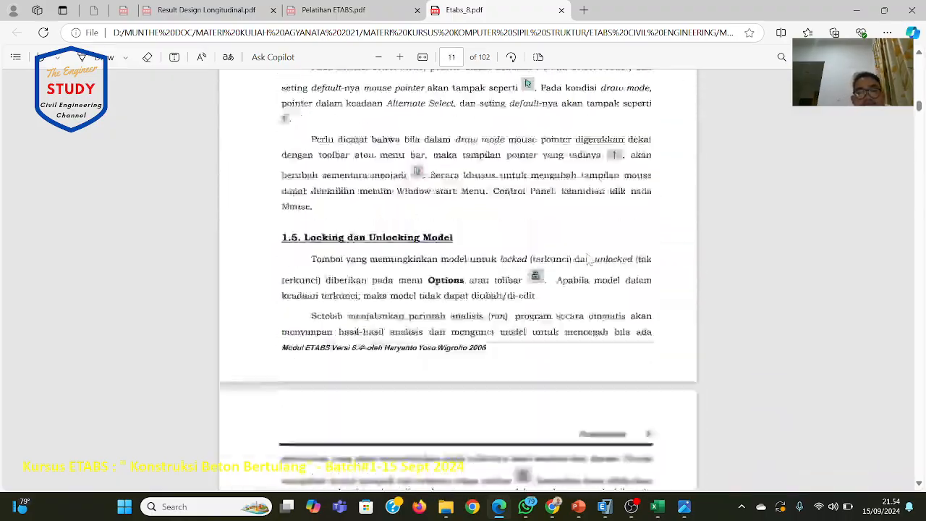
scroll(591, 261, down, 10)
scroll(590, 260, up, 6)
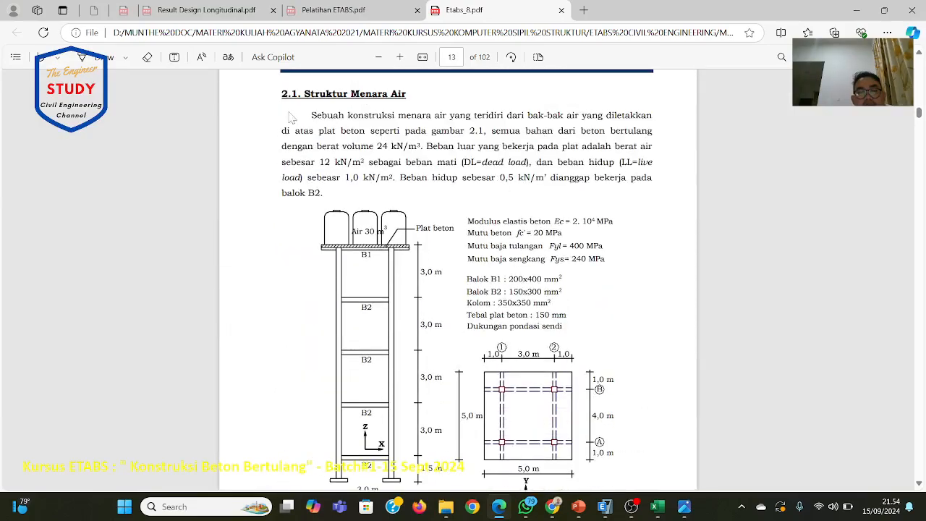
Skim the water tower tutorial from the grid, section, load and analysis instructions through to section G, Desain Model.
scroll(528, 297, down, 10)
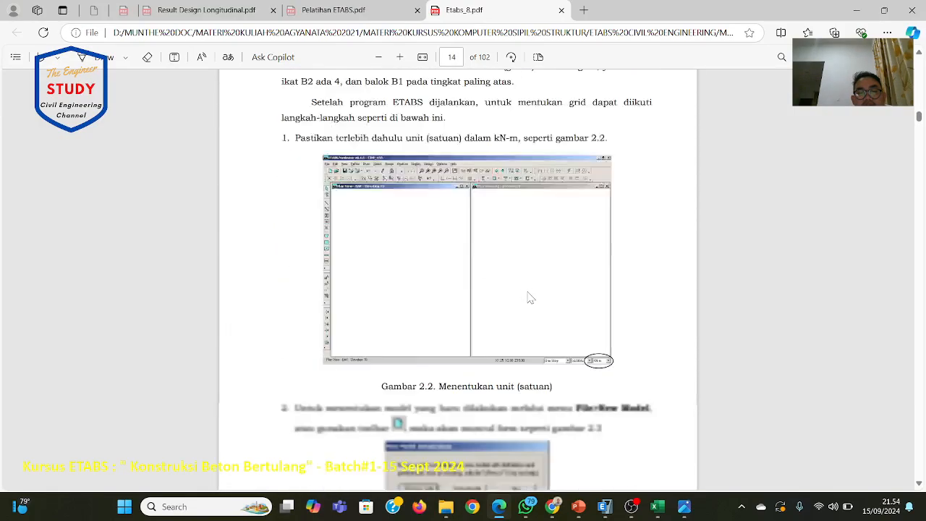
scroll(528, 297, down, 20)
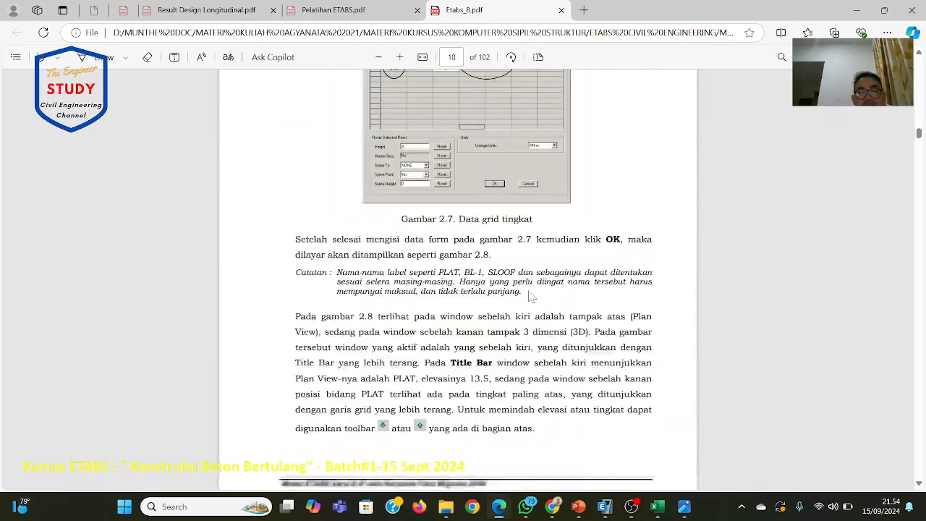
scroll(531, 296, down, 20)
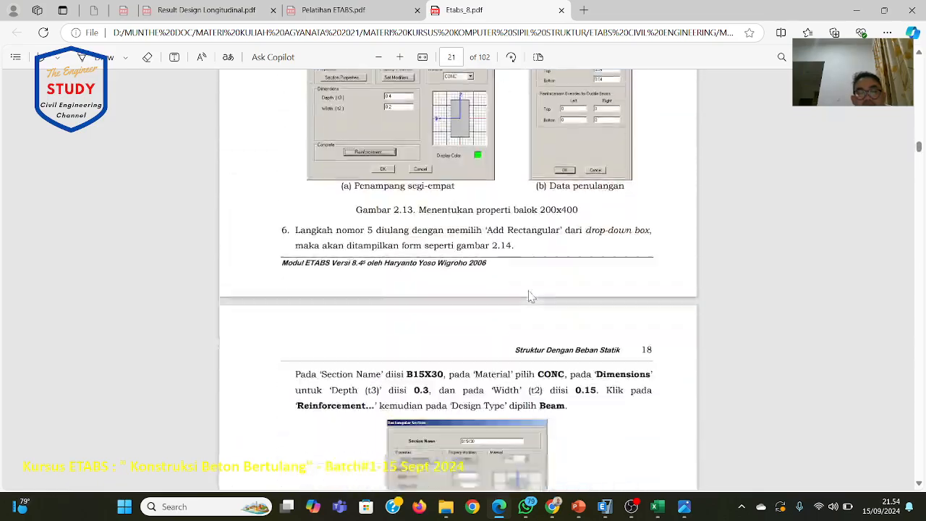
scroll(530, 297, down, 20)
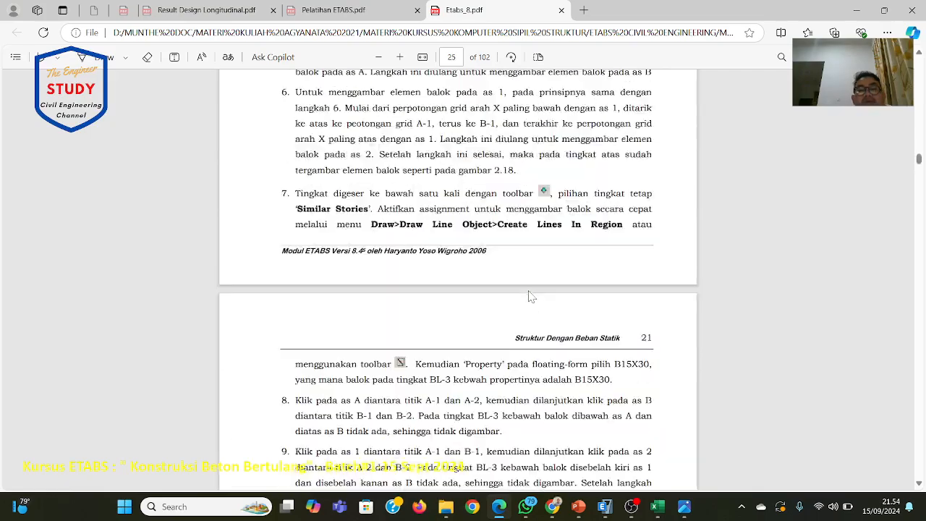
scroll(531, 297, down, 15)
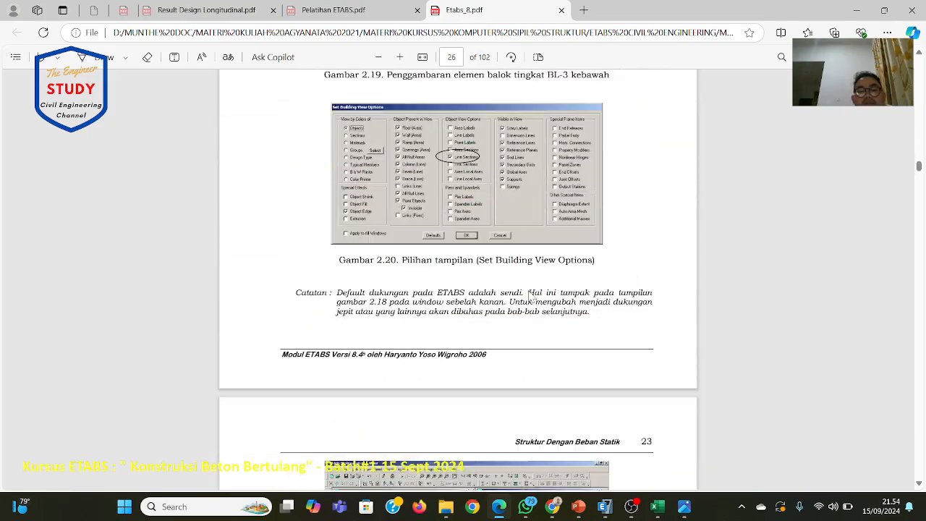
scroll(531, 297, down, 15)
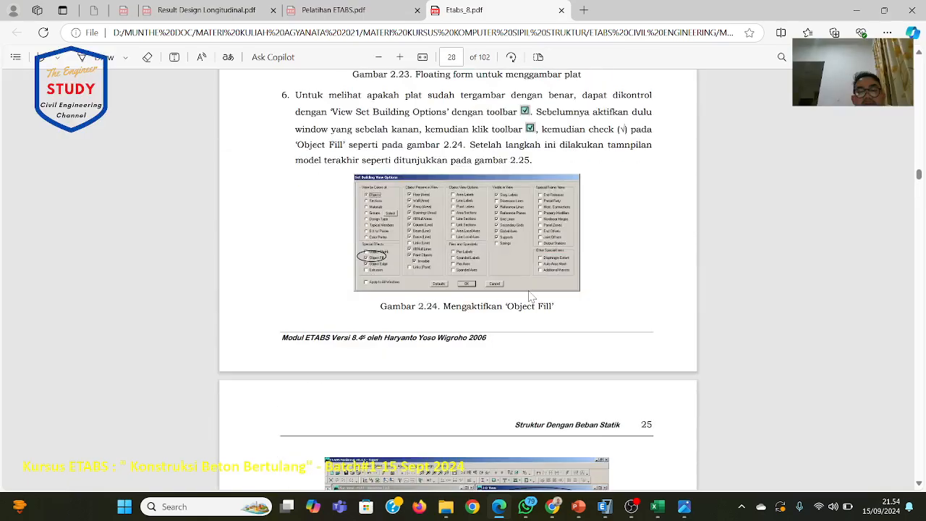
scroll(531, 297, down, 20)
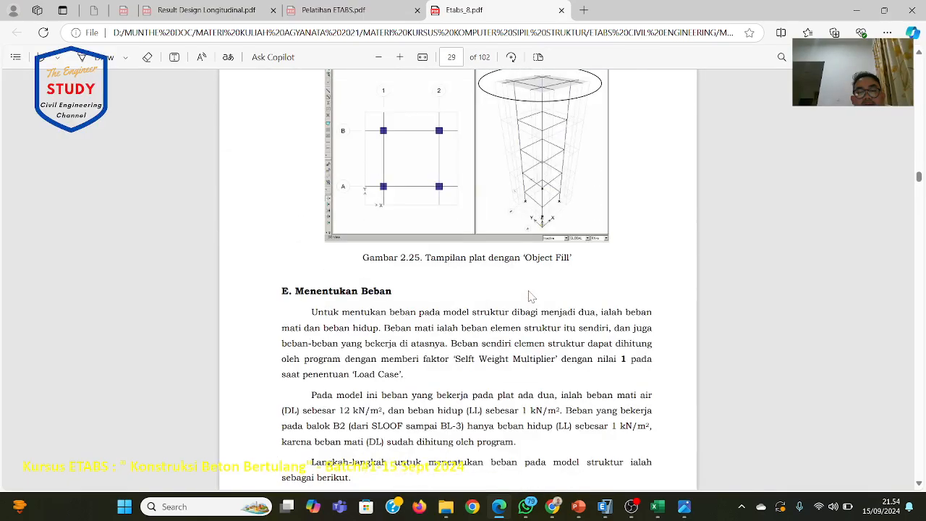
scroll(530, 296, down, 20)
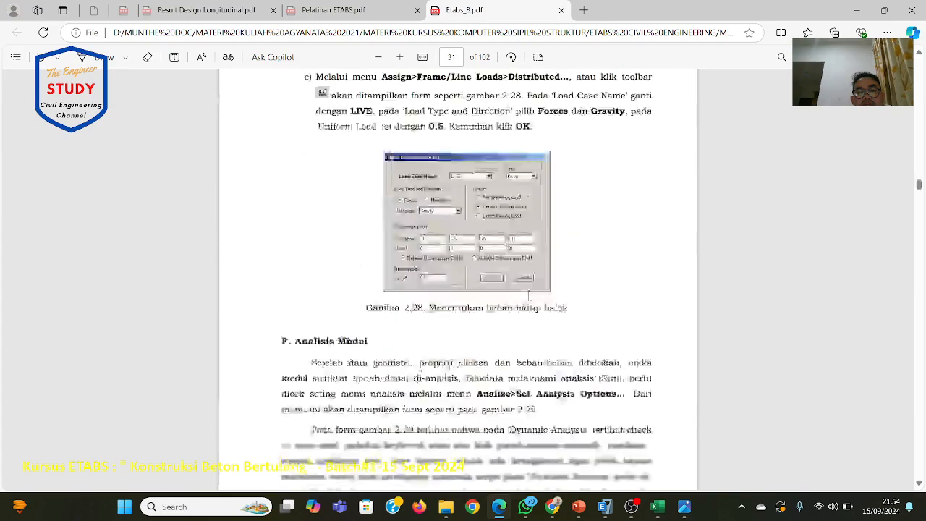
scroll(530, 297, down, 20)
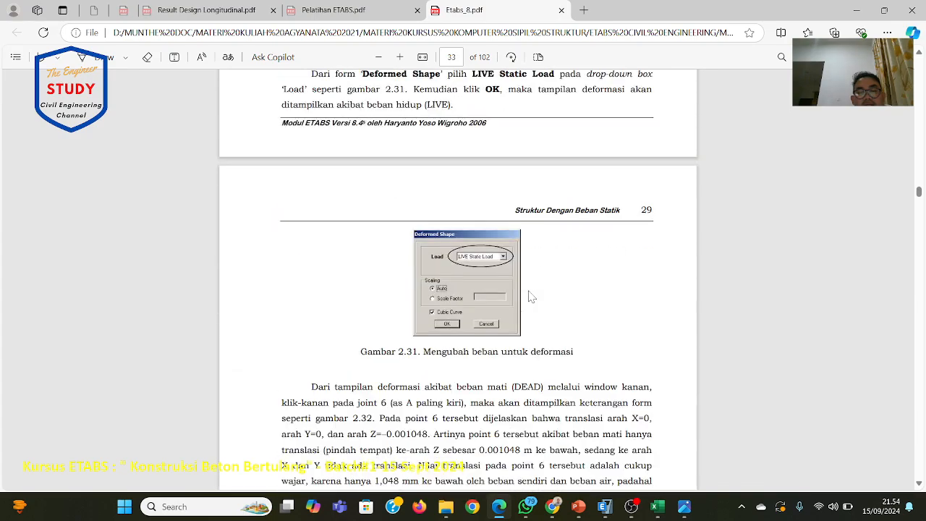
scroll(530, 293, down, 15)
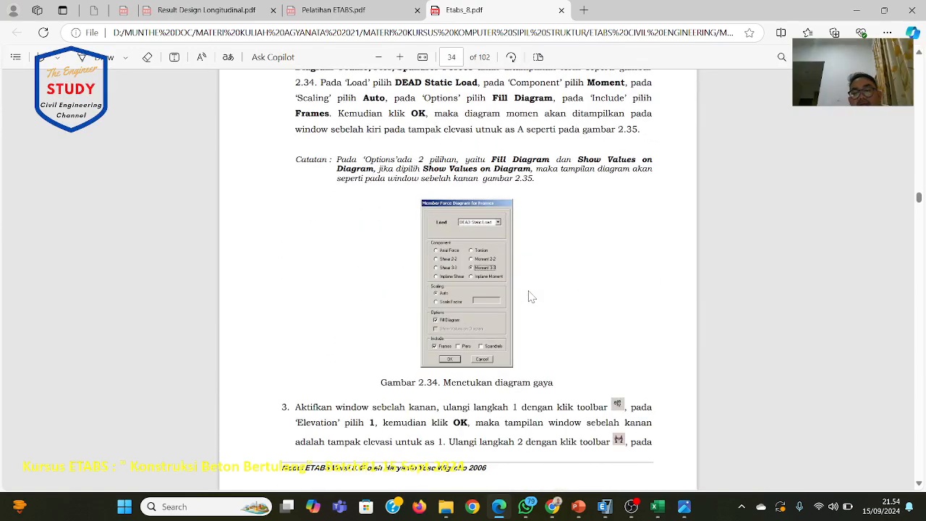
scroll(530, 296, down, 10)
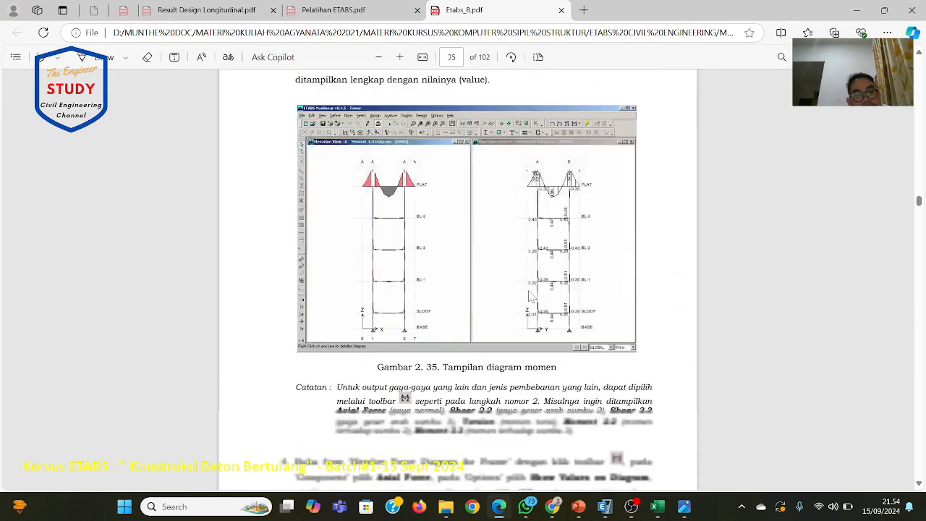
scroll(432, 215, down, 10)
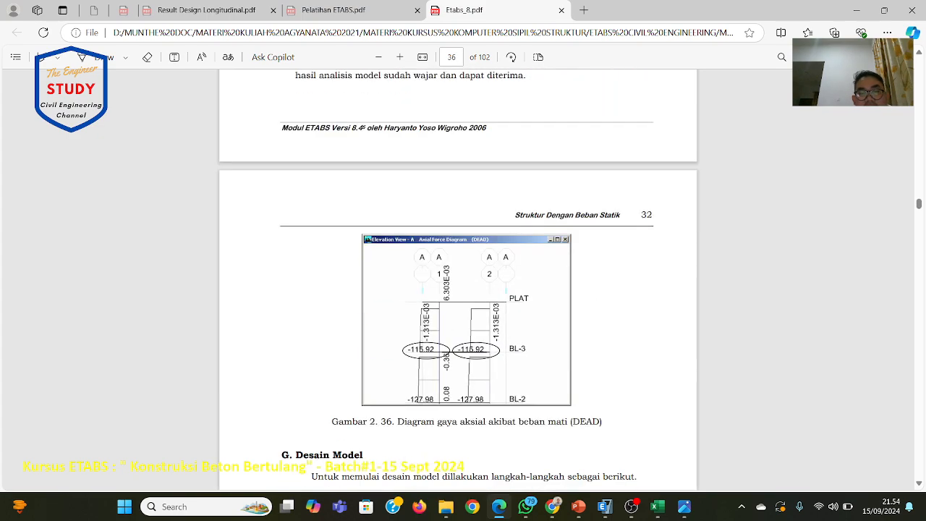
Review the Desain Model instructions on the design code and load combinations through to the reinforced concrete results in Gambar 2.40.
scroll(458, 289, down, 2)
scroll(458, 290, up, 5)
scroll(458, 290, down, 5)
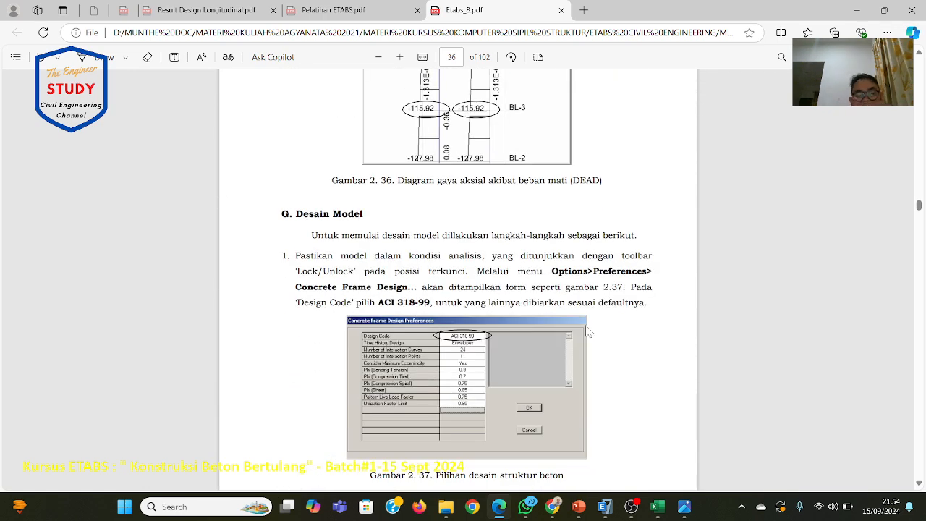
scroll(441, 388, down, 10)
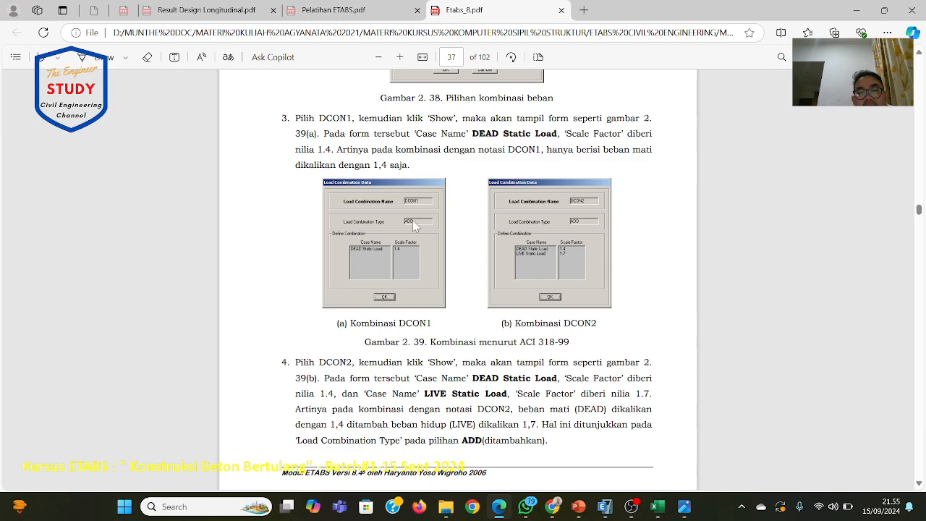
scroll(590, 269, down, 10)
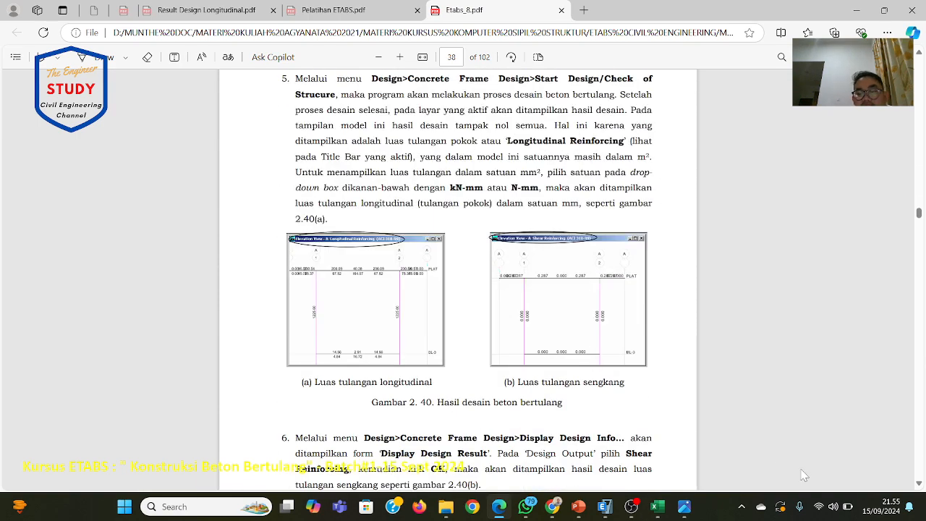
Enlarge the PDF page and examine the longitudinal and shear reinforcement areas in Gambar 2.40.
click(399, 56)
click(400, 56)
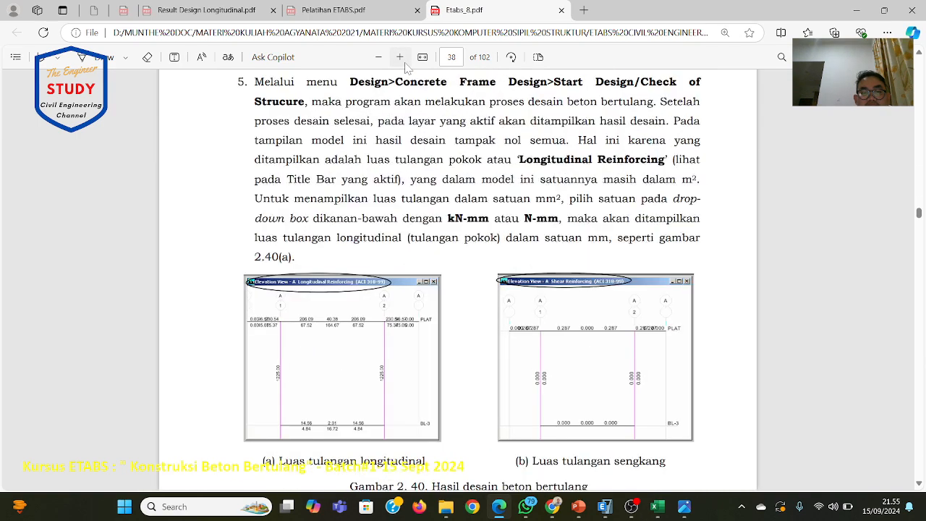
click(400, 57)
scroll(279, 319, down, 1)
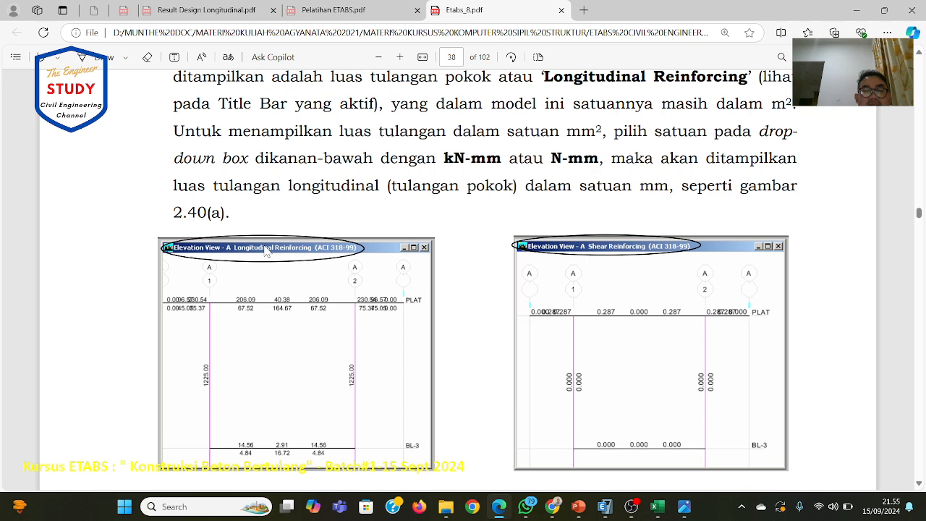
scroll(269, 253, down, 1)
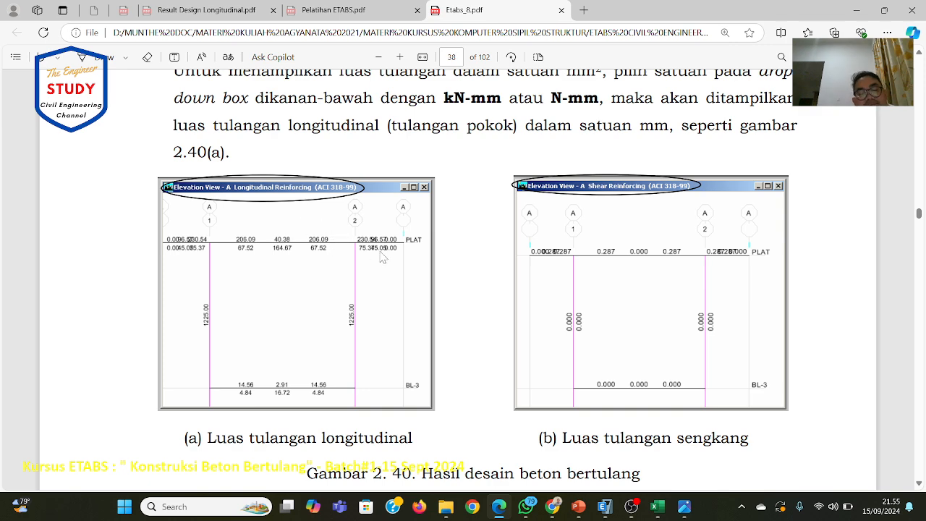
scroll(382, 258, down, 1)
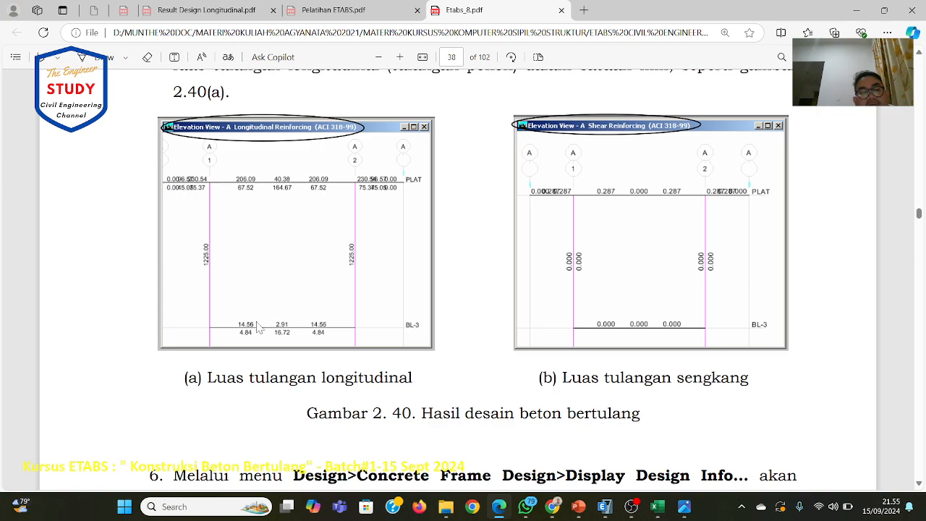
scroll(315, 260, up, 2)
scroll(315, 260, down, 4)
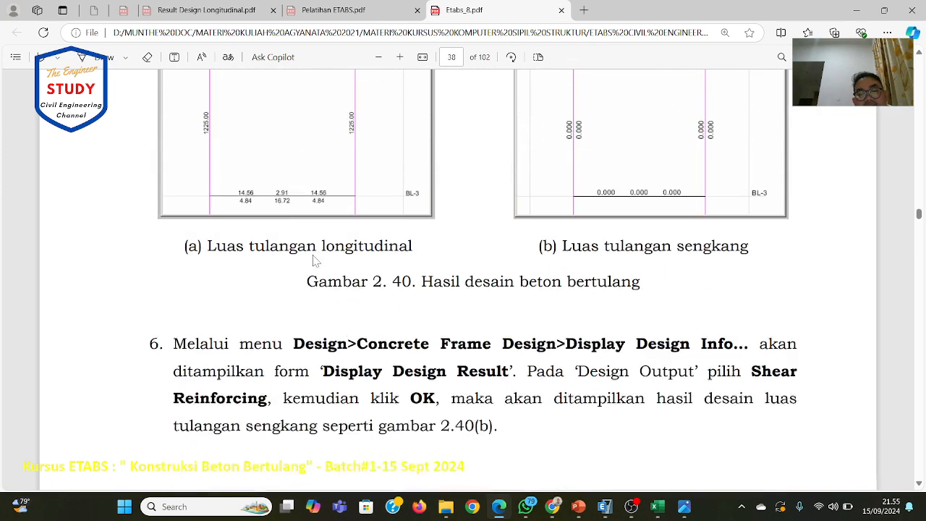
scroll(315, 260, up, 3)
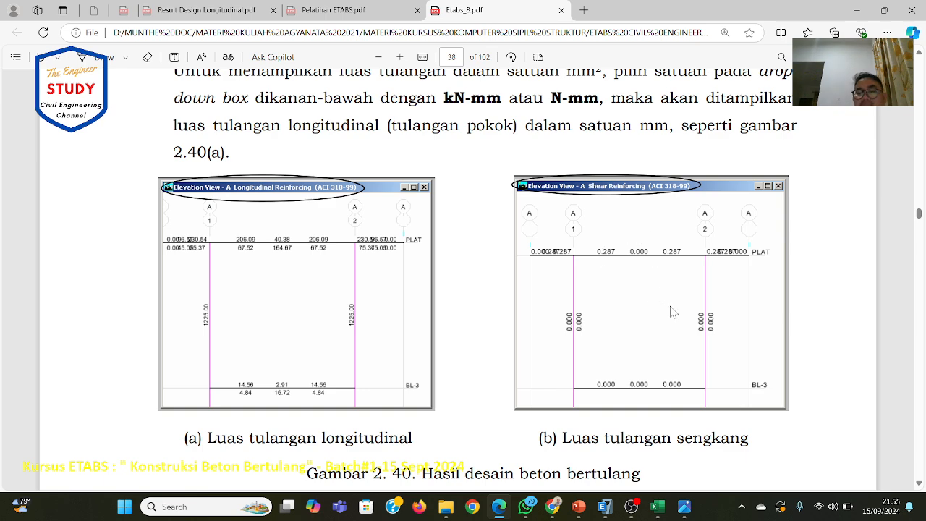
Switch to the Excel rebar calculation workbook and set the beam's required stirrup area per 1 mm to 0,28 mm2/mm.
click(656, 507)
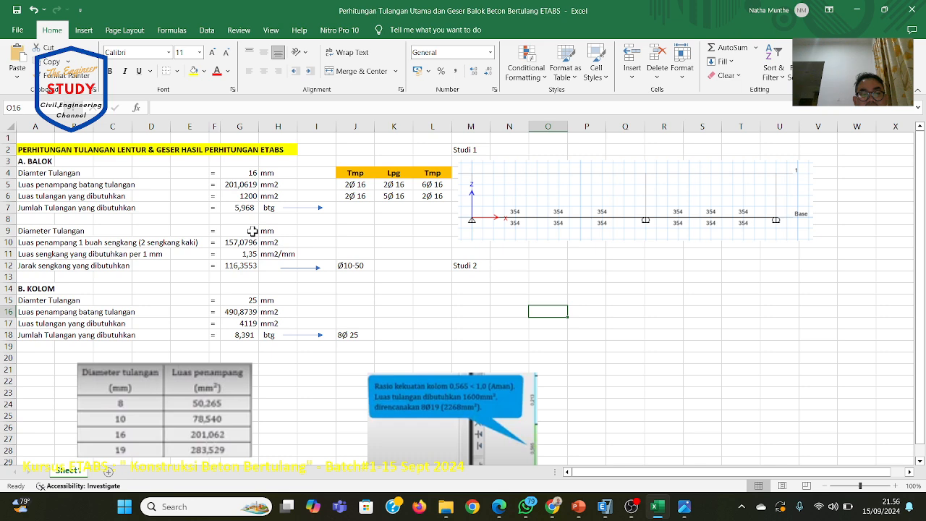
click(247, 254)
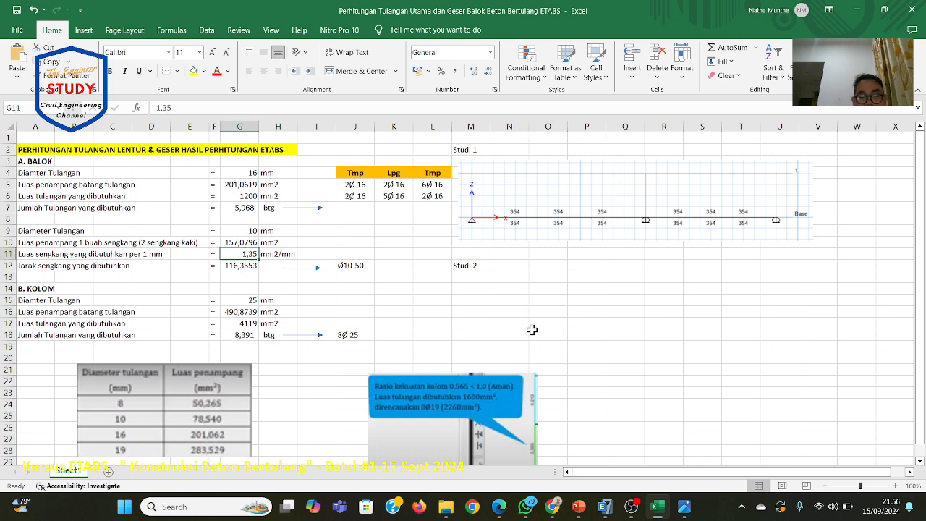
text(0,28)
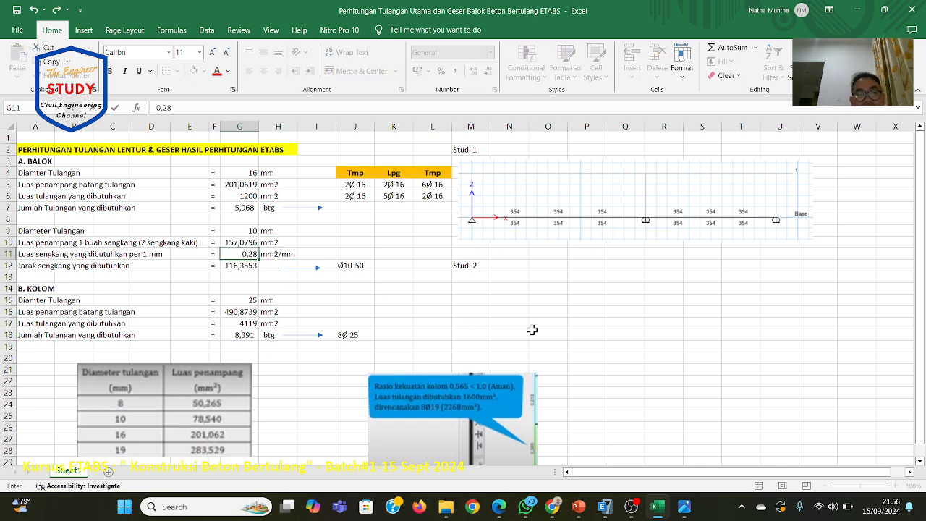
click(579, 347)
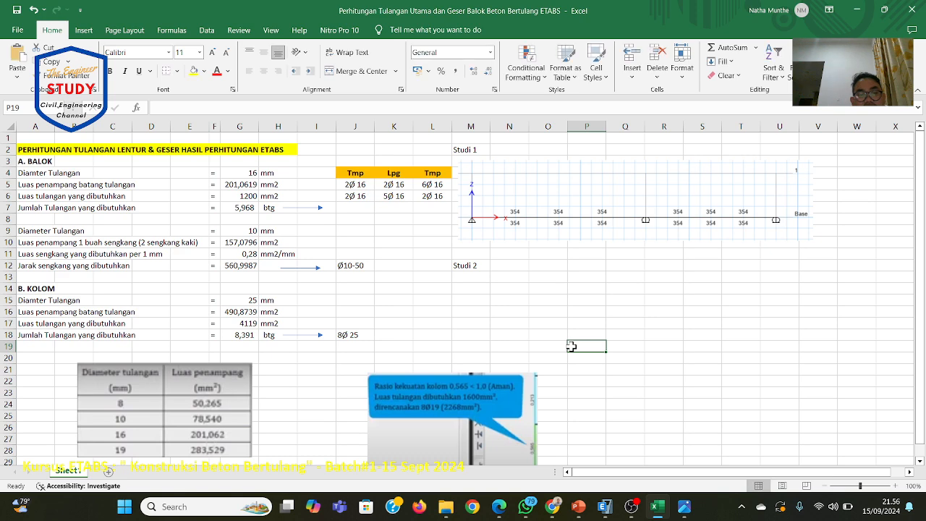
Check the required stirrup spacing formula, and switch to the Photos picture Gambar Tulangan Utama dan Geser.jpg showing the Balok B1 sections.
click(246, 271)
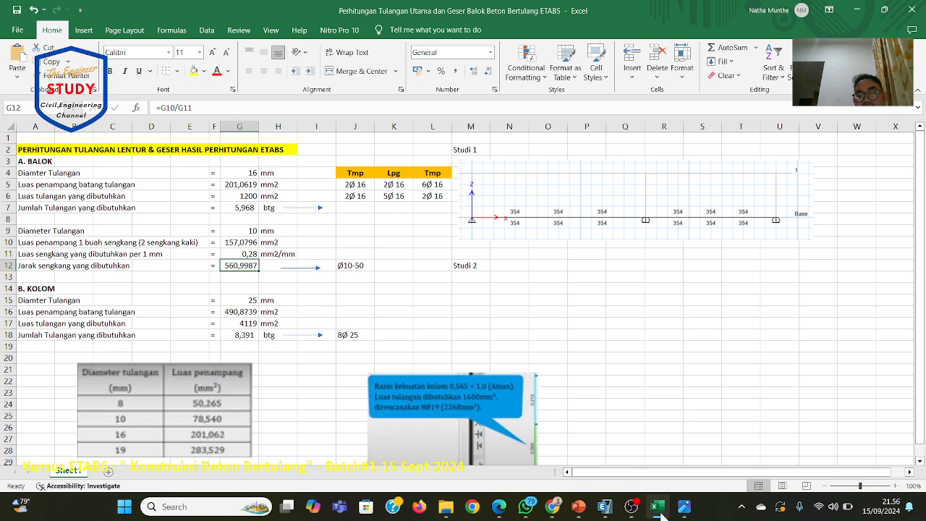
click(683, 508)
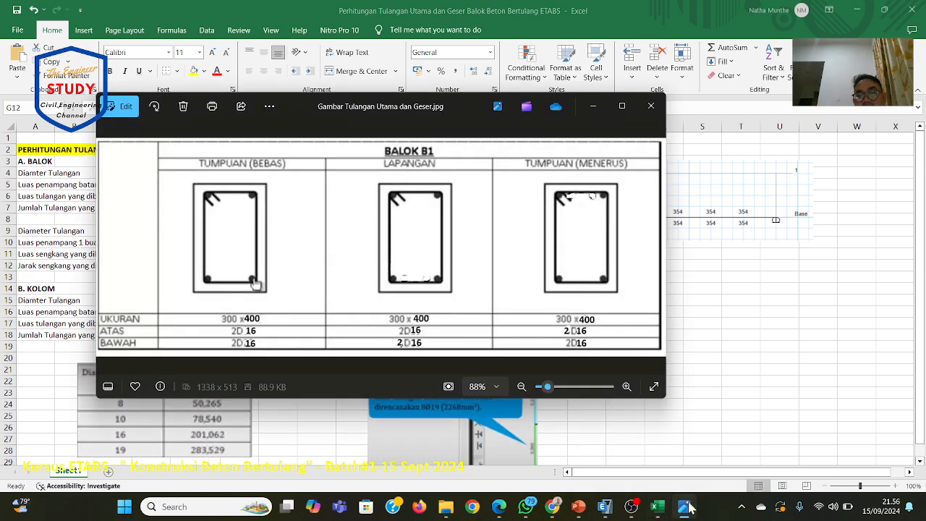
Switch to Etabs_8.pdf in Edge and review the Shear Reinforcing instructions and the two-storey building plan and section in Gambar 2.41.
click(688, 508)
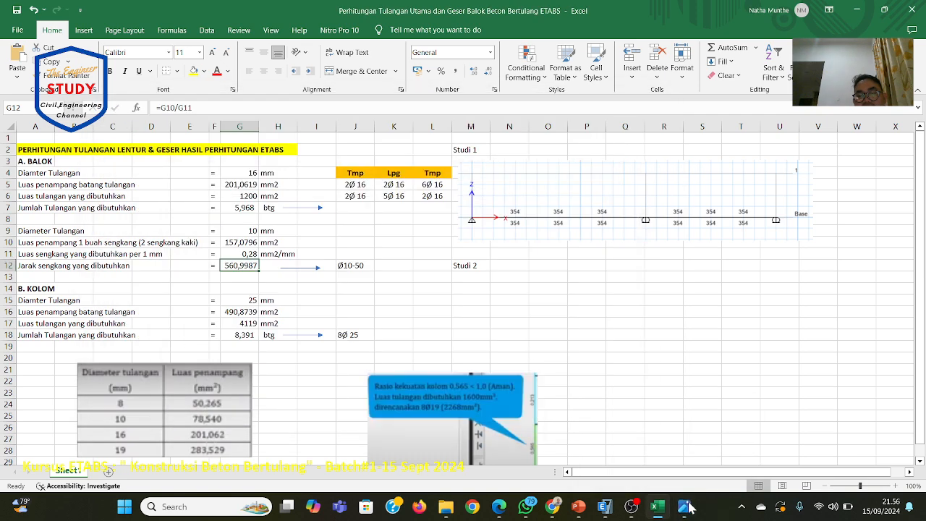
click(577, 509)
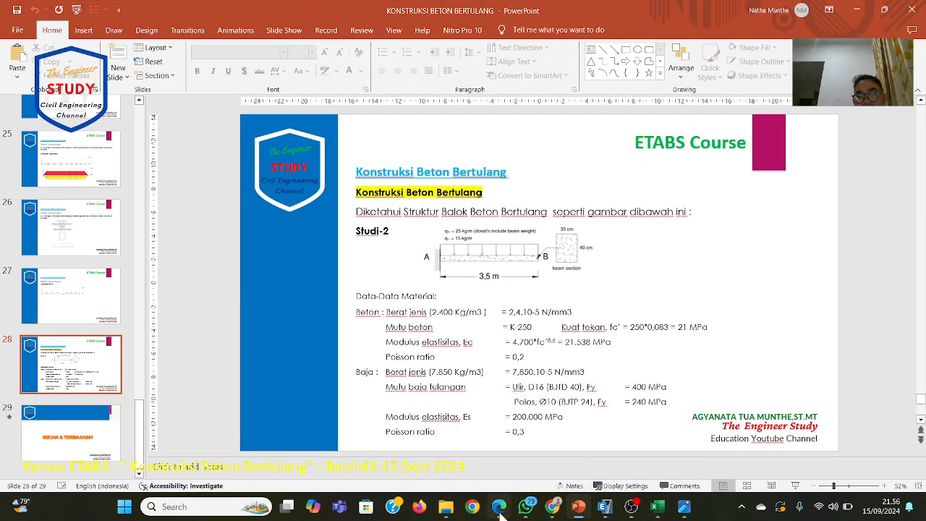
click(503, 442)
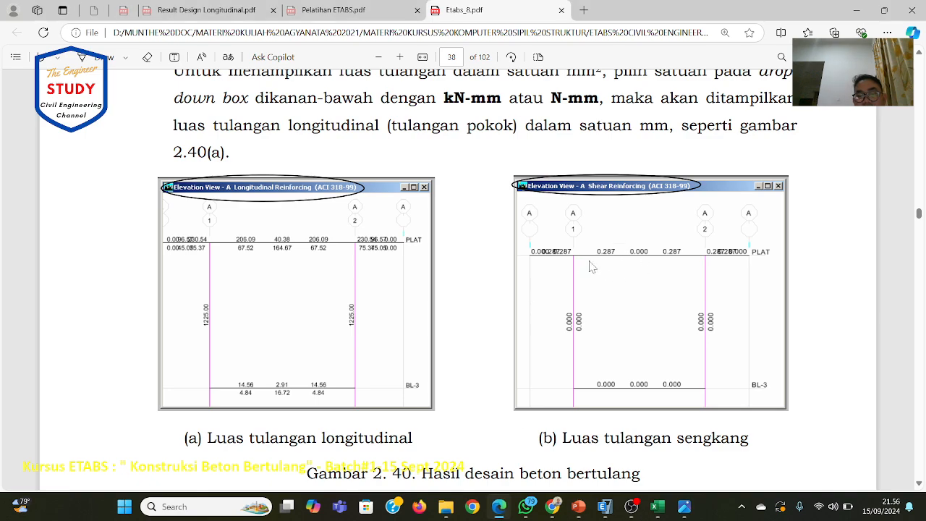
scroll(669, 321, down, 10)
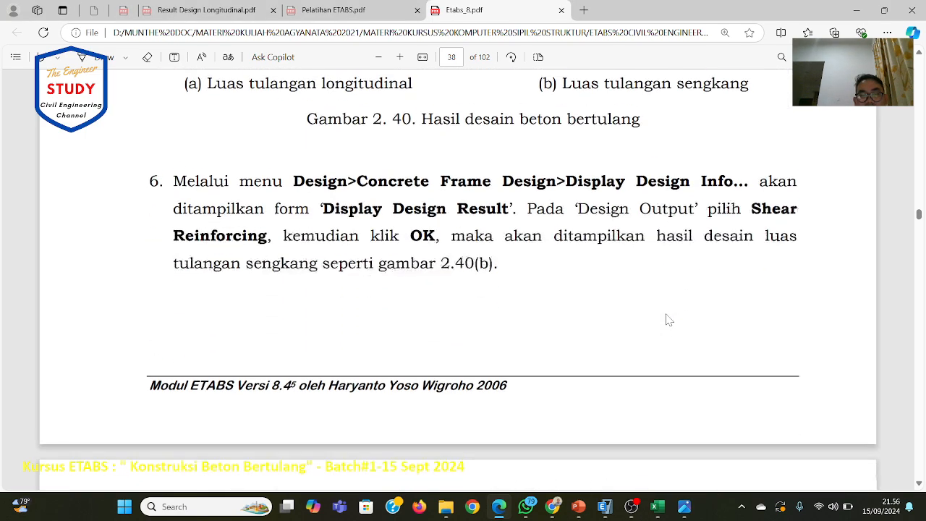
scroll(669, 320, up, 10)
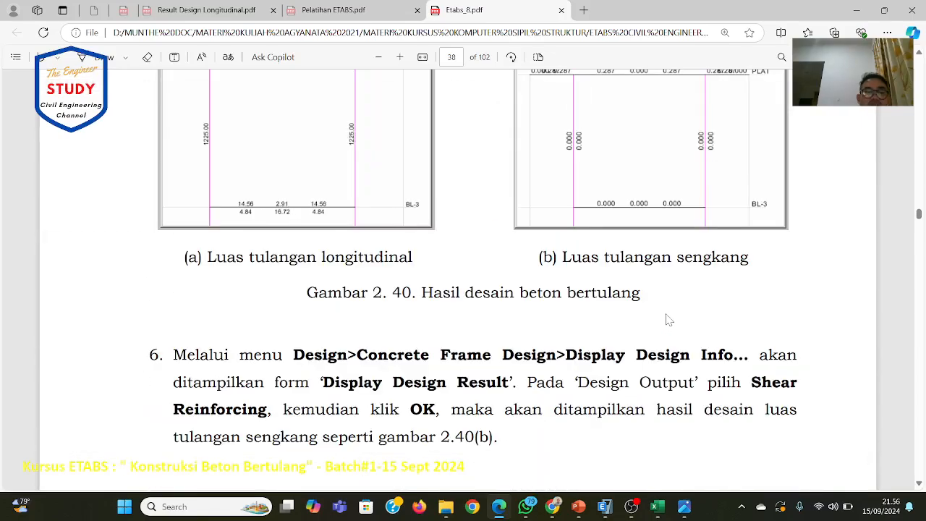
scroll(511, 262, up, 5)
scroll(511, 261, down, 10)
scroll(511, 261, up, 4)
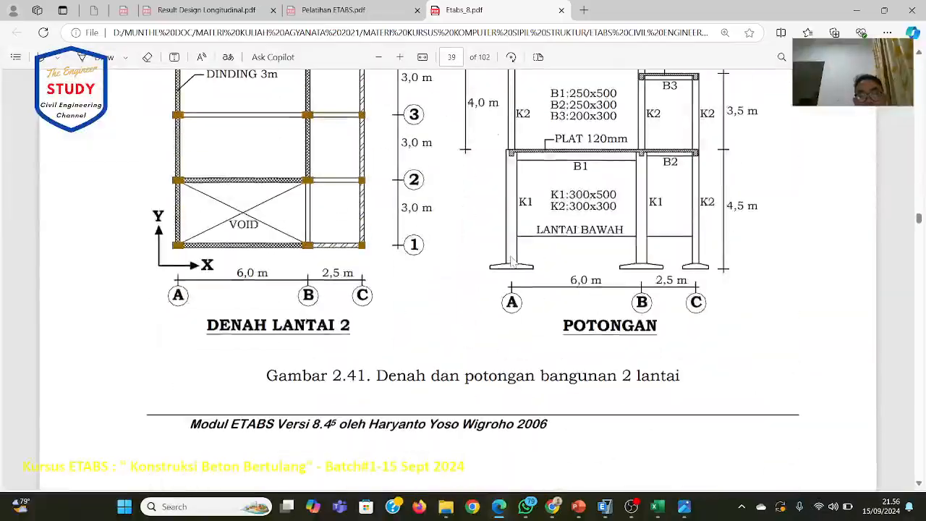
scroll(512, 261, down, 10)
scroll(434, 217, up, 3)
scroll(309, 174, up, 5)
scroll(626, 347, down, 15)
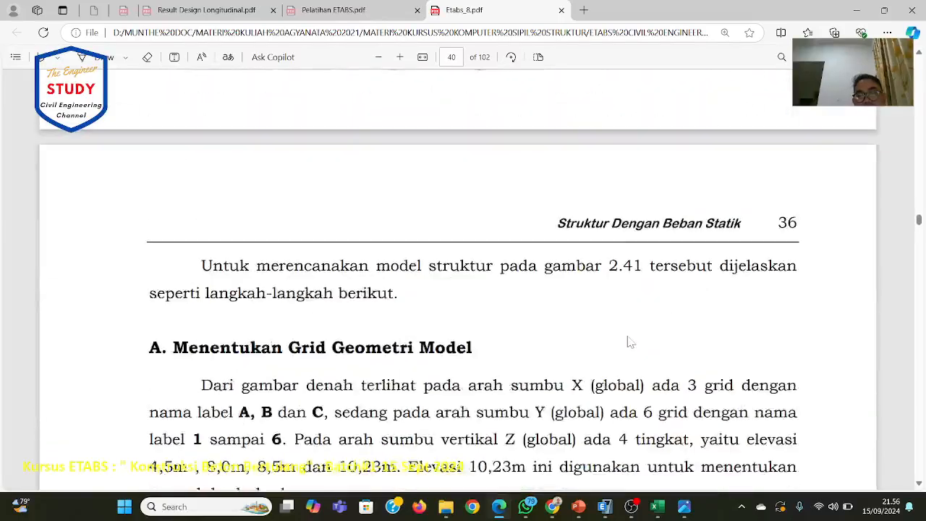
scroll(628, 340, up, 5)
scroll(712, 190, up, 2)
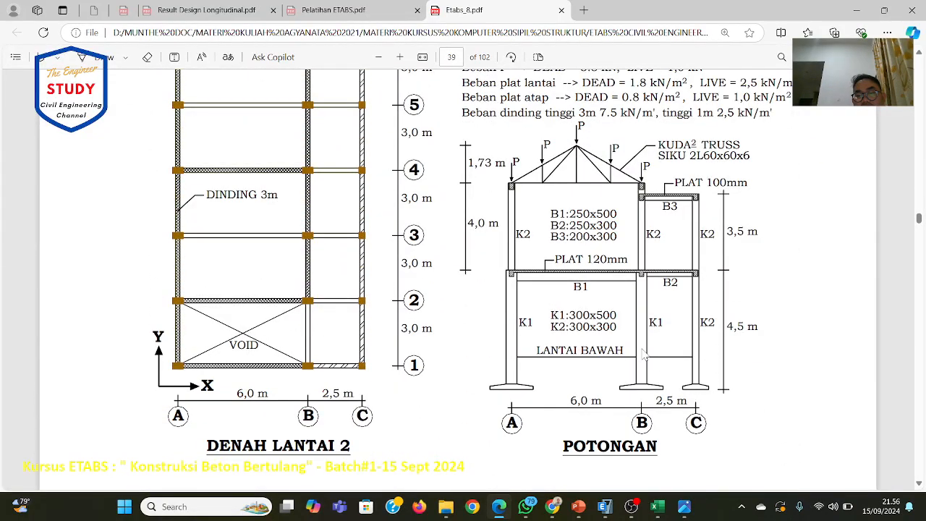
Browse the two-storey building tutorial from the material and section definitions through to the design check results in Gambar 2.68.
scroll(641, 351, down, 20)
scroll(635, 336, down, 20)
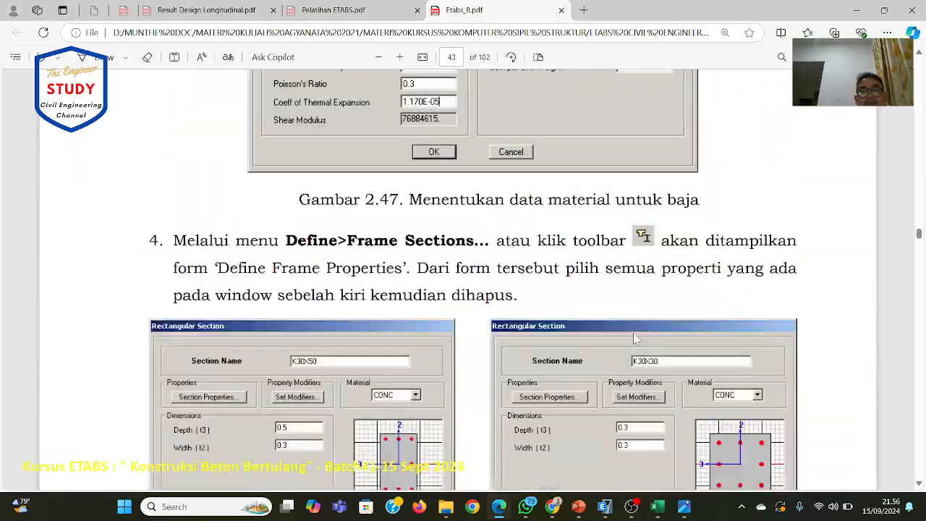
scroll(635, 338, down, 20)
scroll(635, 339, down, 20)
scroll(635, 339, down, 15)
scroll(635, 339, up, 3)
scroll(635, 338, down, 8)
scroll(634, 339, down, 15)
scroll(634, 339, down, 20)
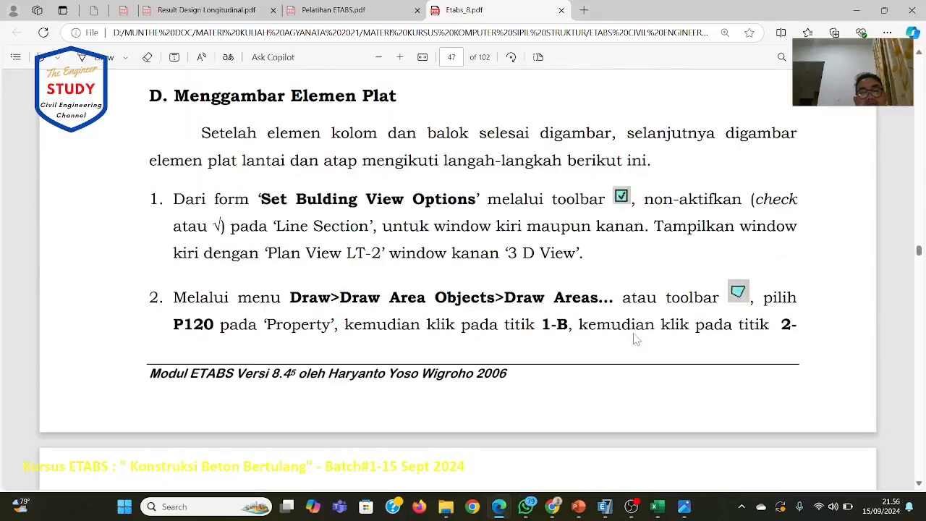
scroll(634, 339, down, 10)
scroll(634, 339, down, 10)
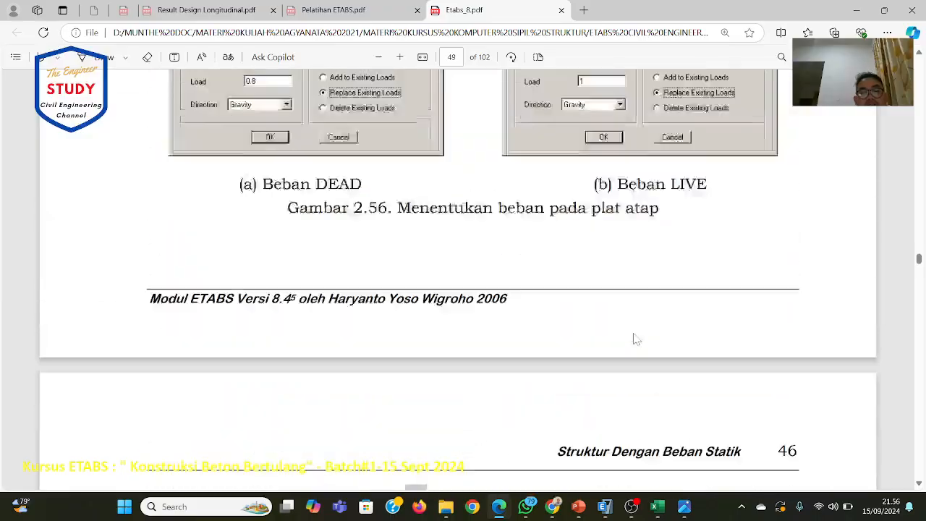
scroll(636, 339, down, 20)
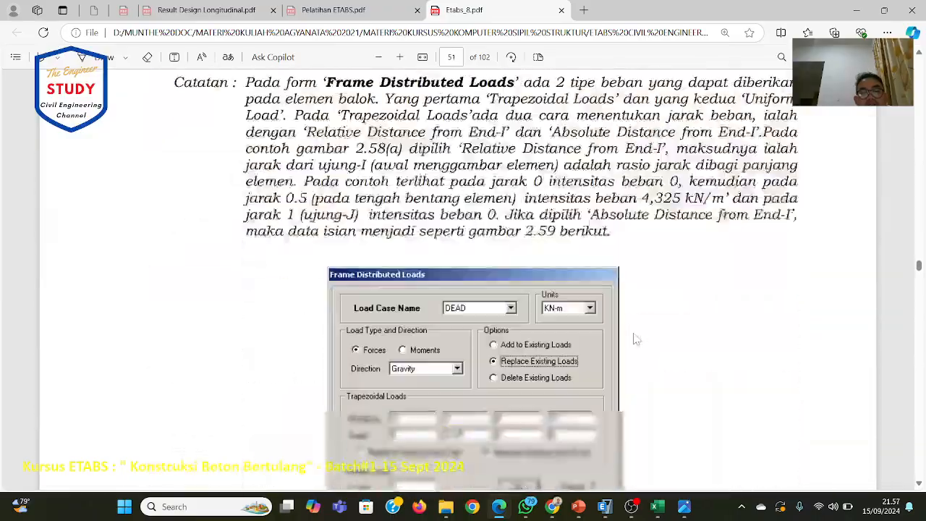
scroll(635, 339, down, 3)
scroll(635, 339, down, 11)
scroll(635, 338, down, 9)
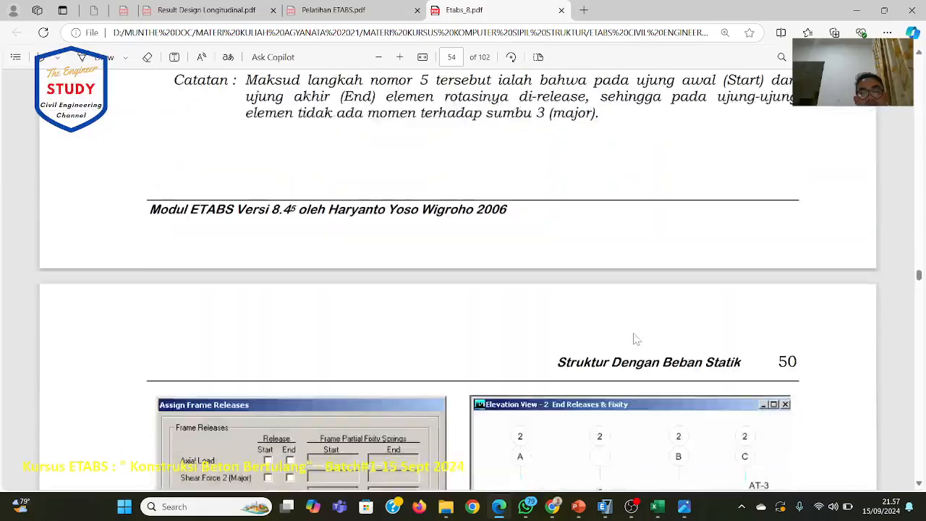
scroll(635, 339, down, 18)
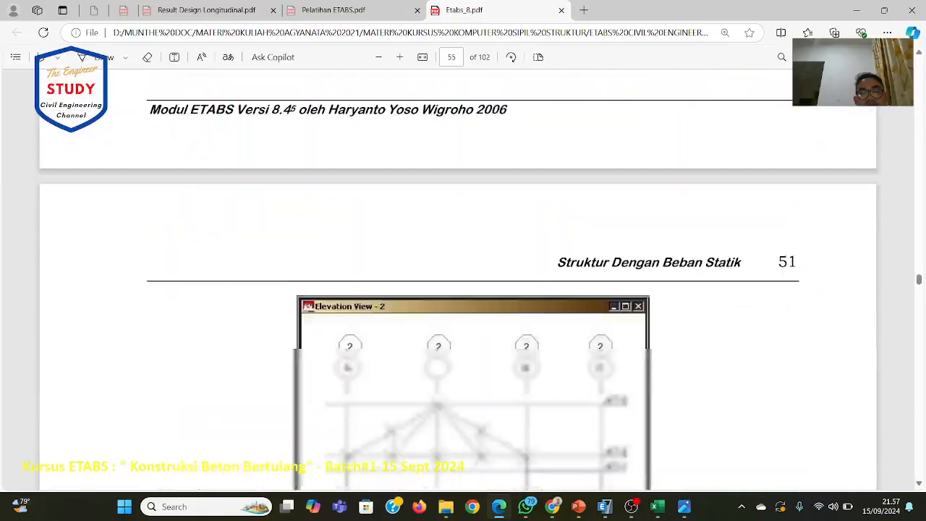
scroll(457, 289, down, 20)
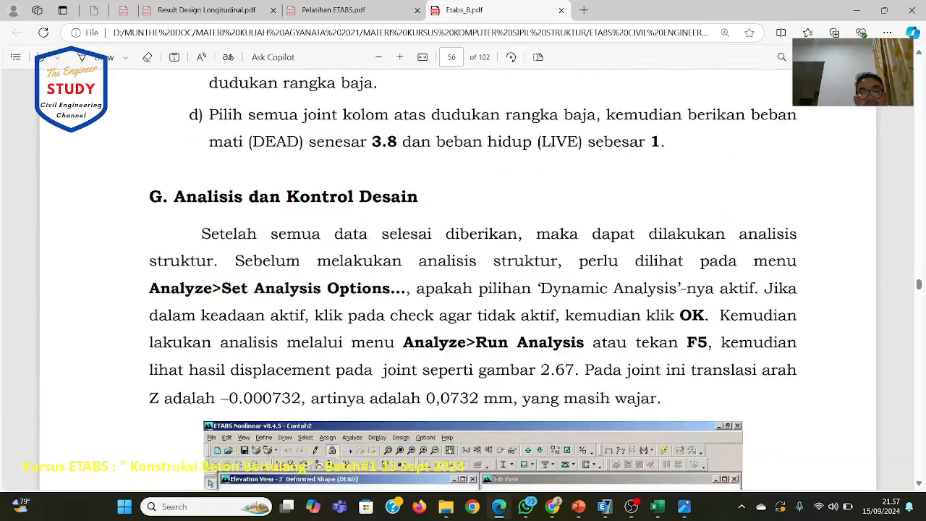
scroll(463, 290, down, 15)
scroll(463, 289, up, 10)
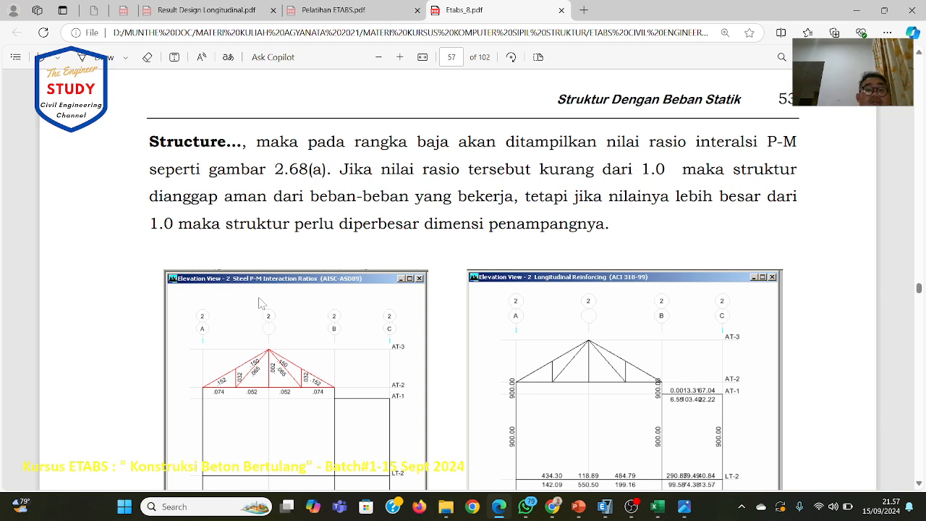
Enlarge the PDF page and examine the steel ratios and concrete longitudinal reinforcement areas in Gambar 2.68.
scroll(323, 348, down, 1)
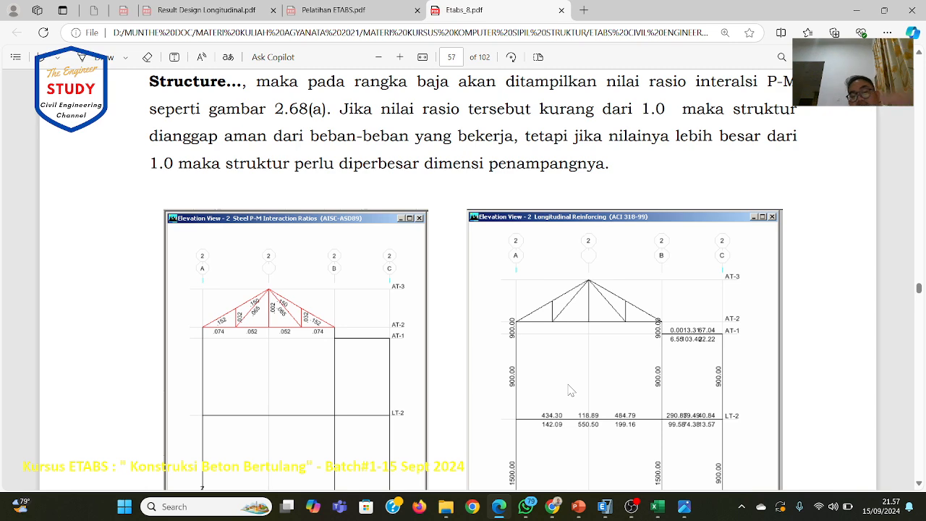
scroll(571, 391, down, 2)
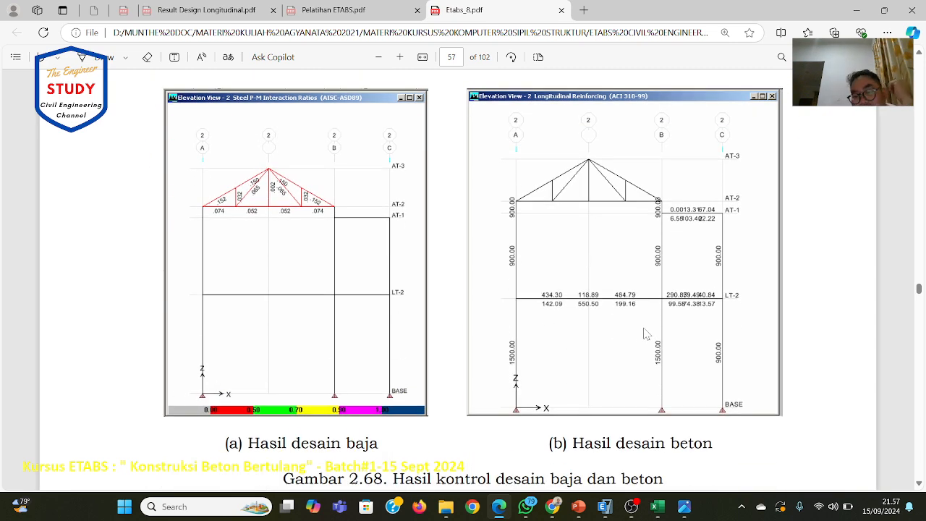
scroll(645, 334, up, 1)
click(400, 57)
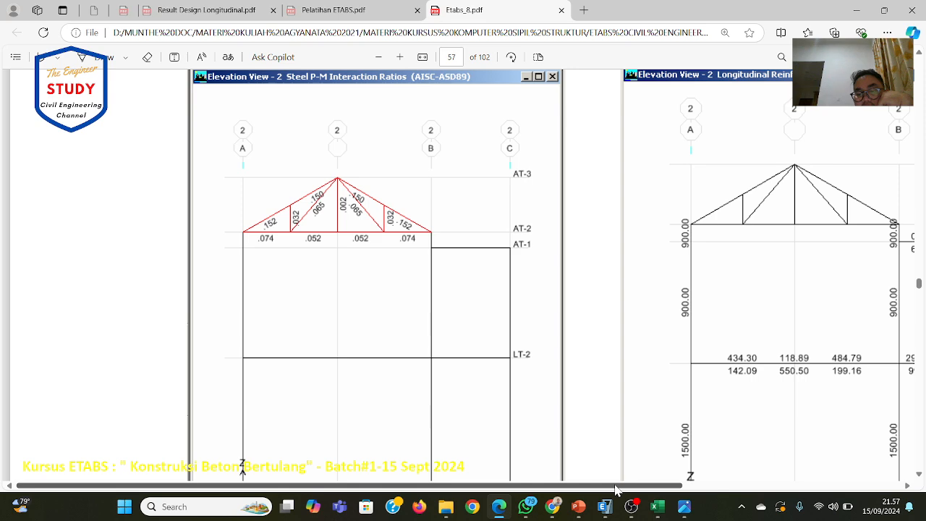
drag(616, 482, 693, 482)
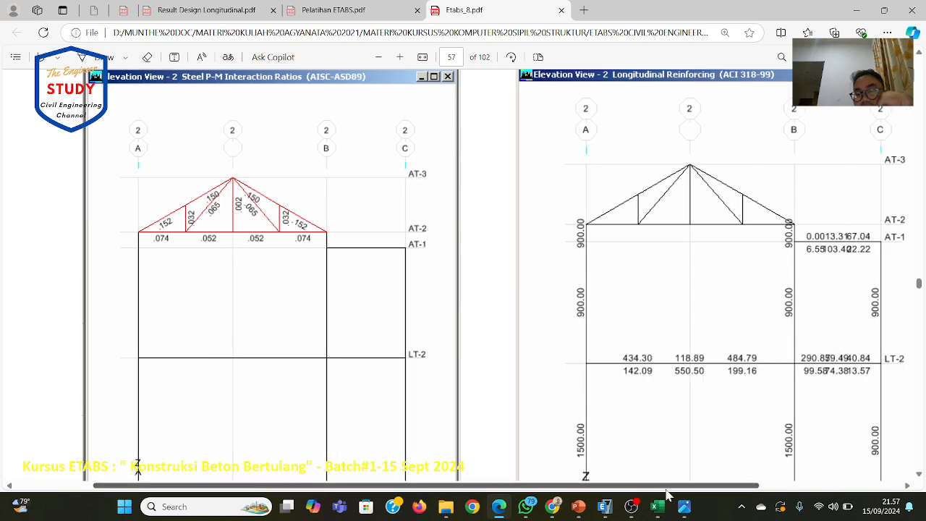
scroll(648, 409, right, 2)
scroll(649, 387, down, 2)
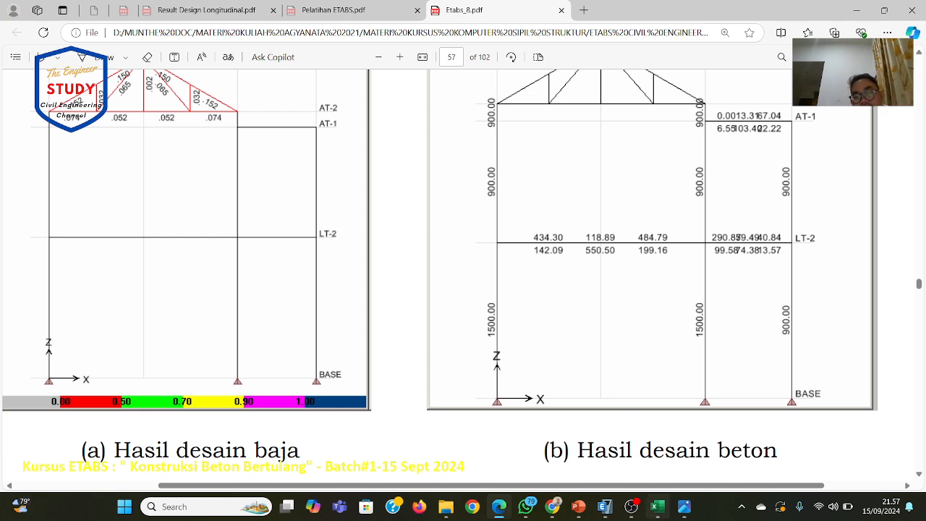
Switch to the Excel rebar workbook, set the beam's required reinforcement area to 434 mm2, and check the number-of-bars formula.
click(657, 506)
click(246, 196)
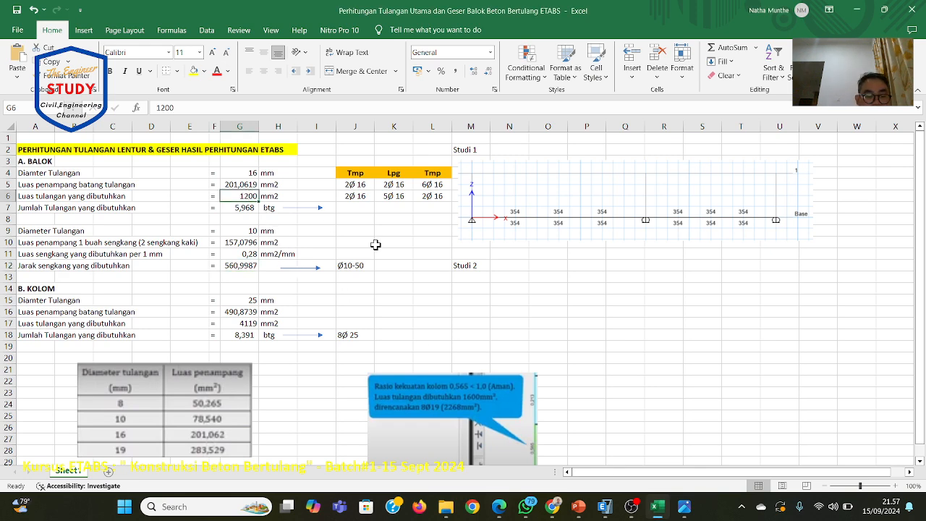
text(434)
click(445, 287)
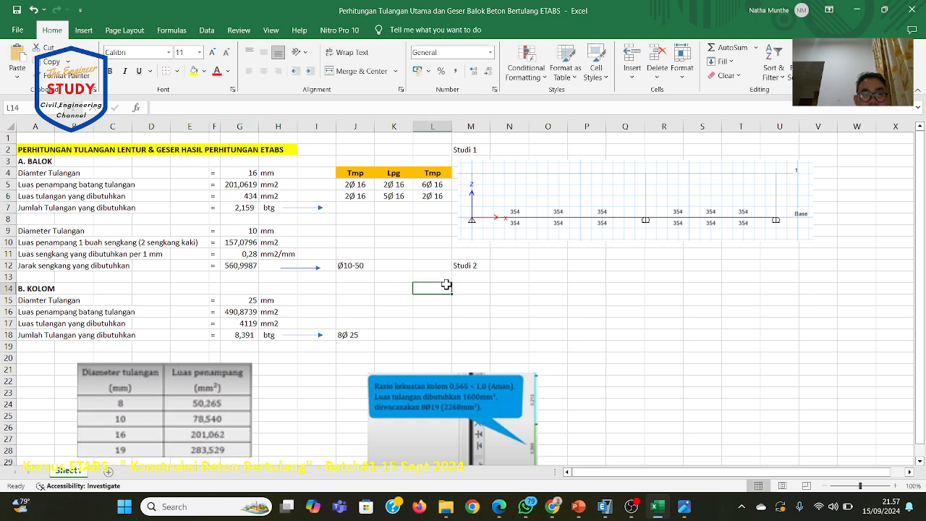
click(241, 207)
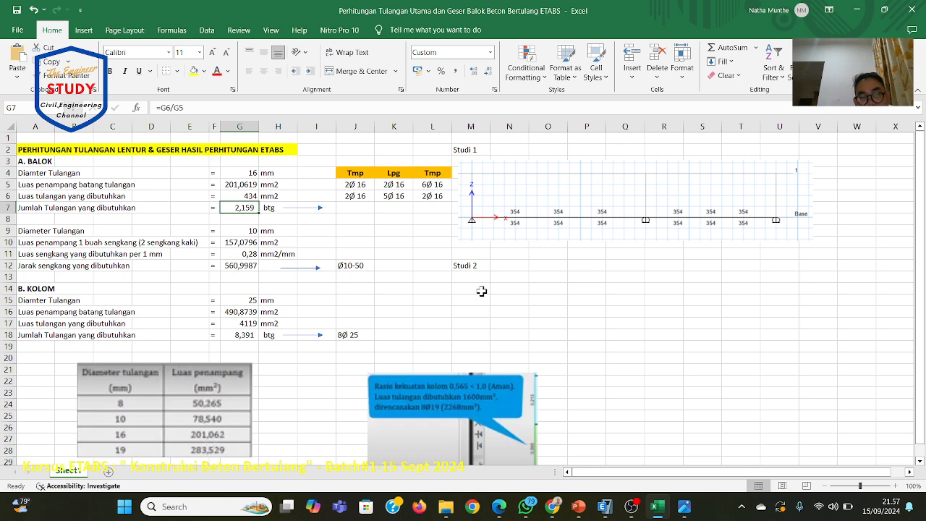
Recheck the beam areas in the PDF's Gambar 2.68, set the required beam reinforcement in Excel to 550 mm2, and inspect the bottom midspan bars.
mouse_move(603, 513)
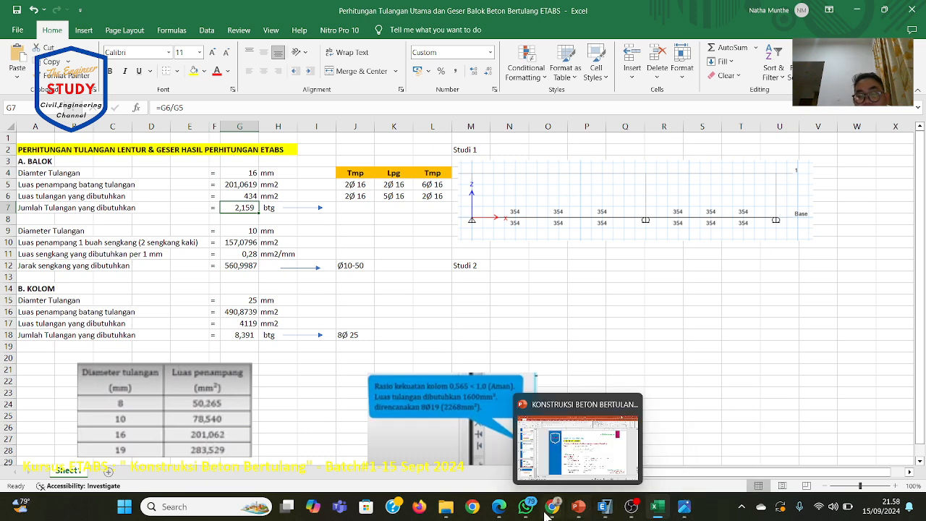
click(499, 507)
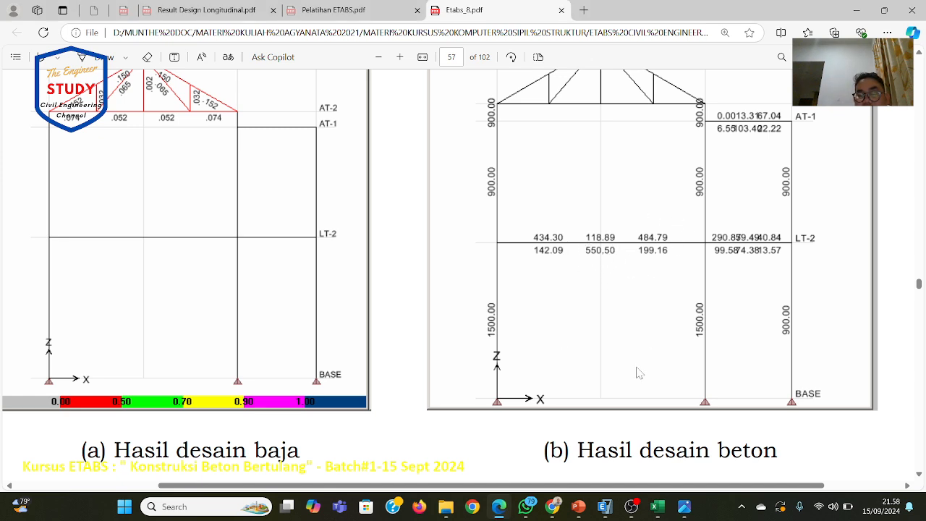
click(657, 507)
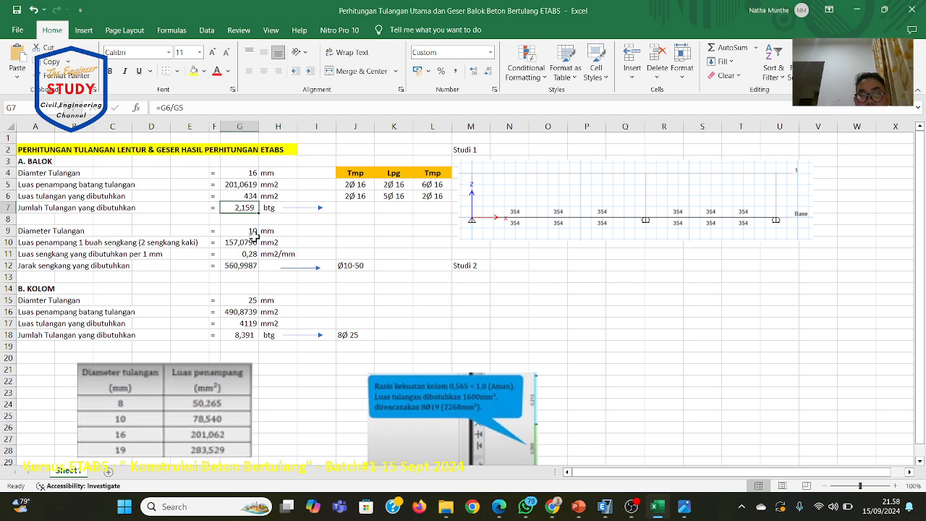
click(250, 195)
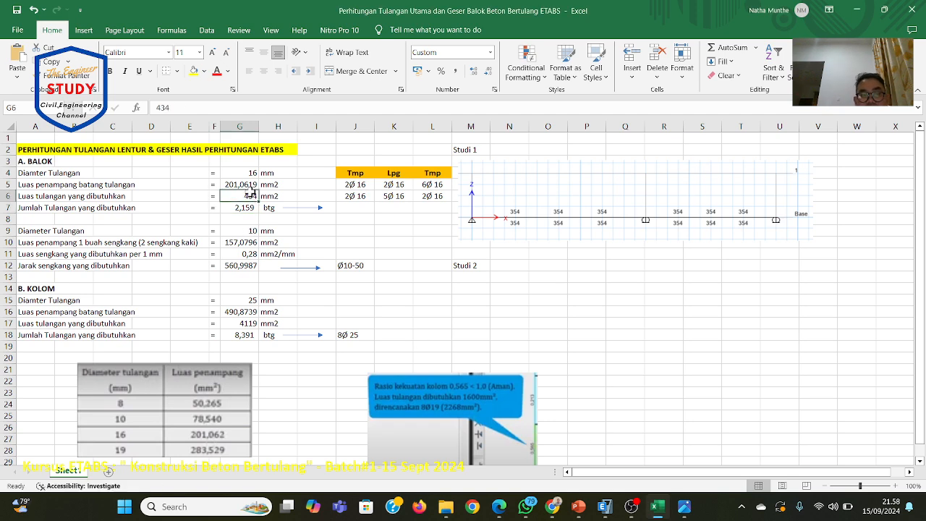
text(550)
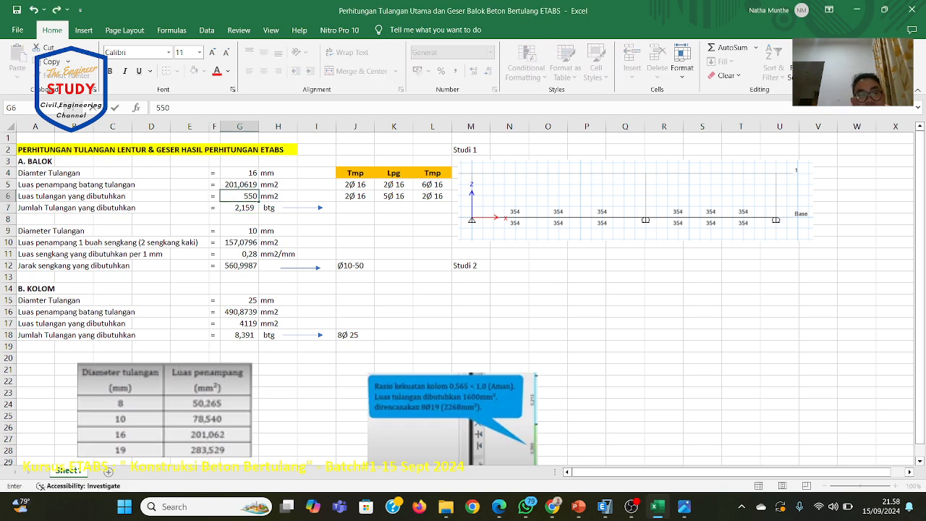
click(340, 246)
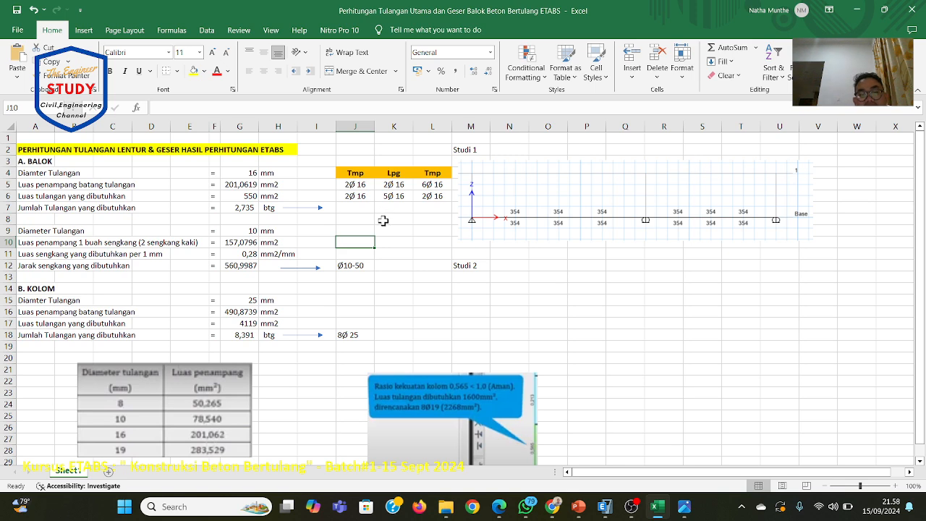
click(391, 197)
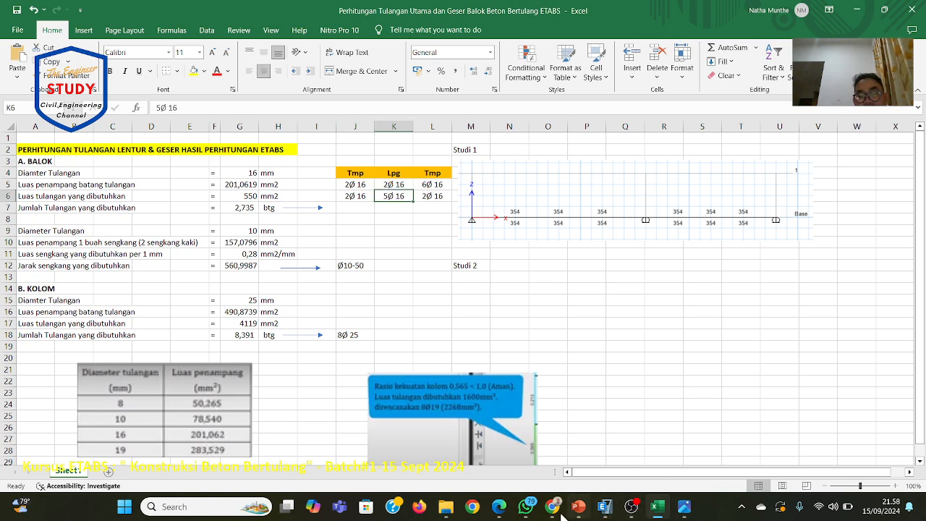
Check the column reinforcement areas in the PDF's Gambar 2.68(b) and set the required column reinforcement in the Excel workbook to 1500 mm2.
click(499, 507)
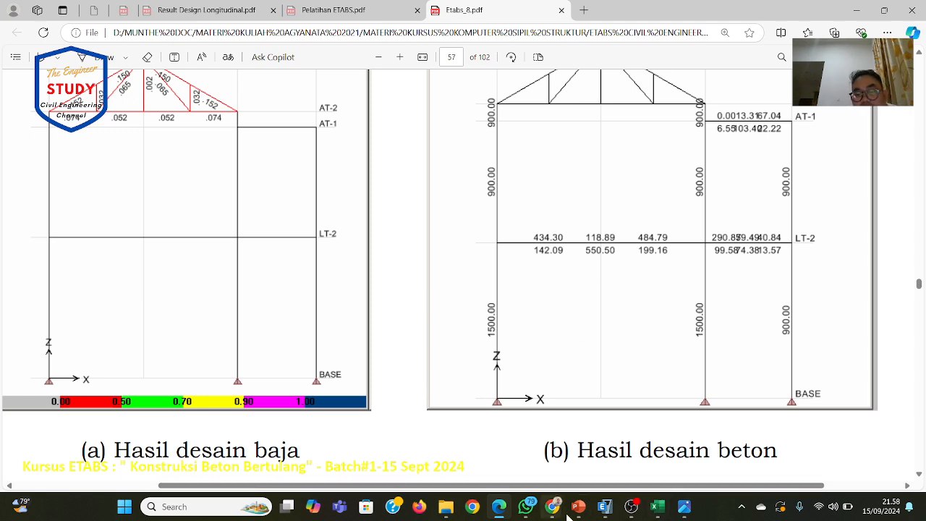
click(656, 507)
scroll(208, 352, down, 1)
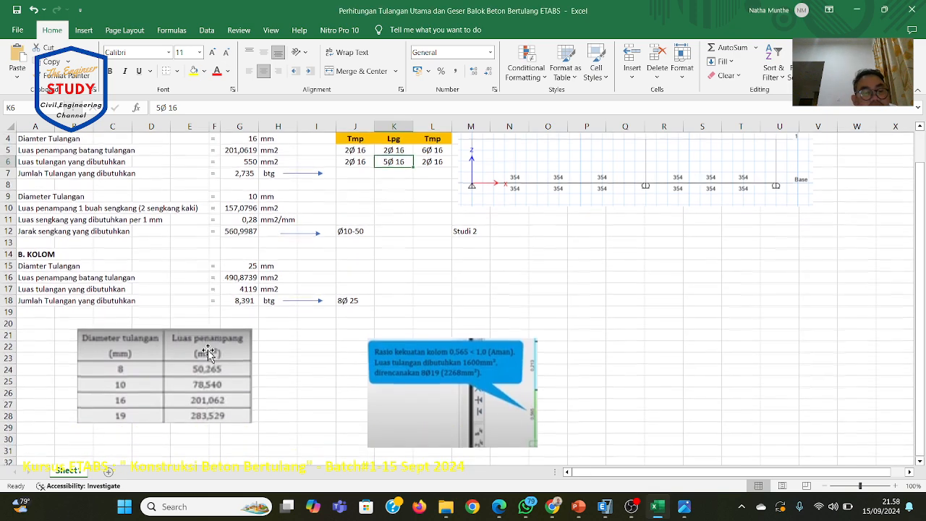
click(250, 266)
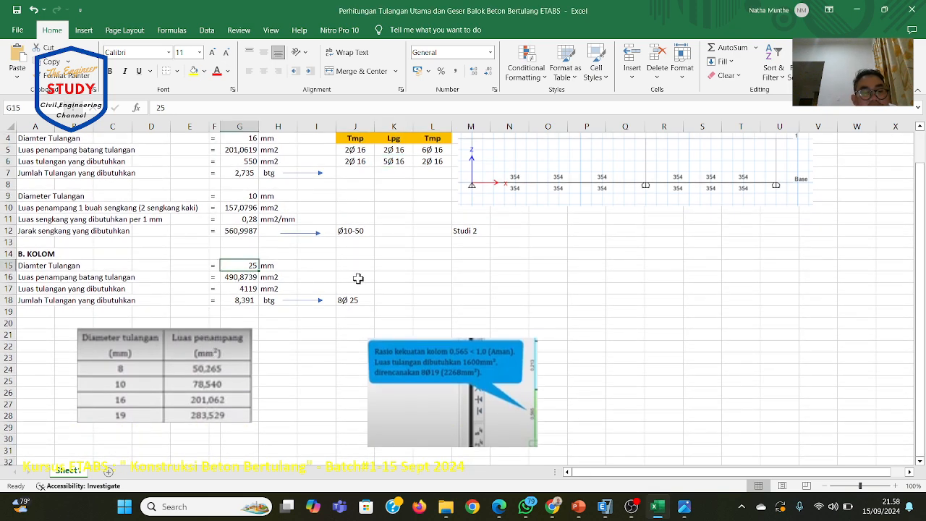
click(245, 289)
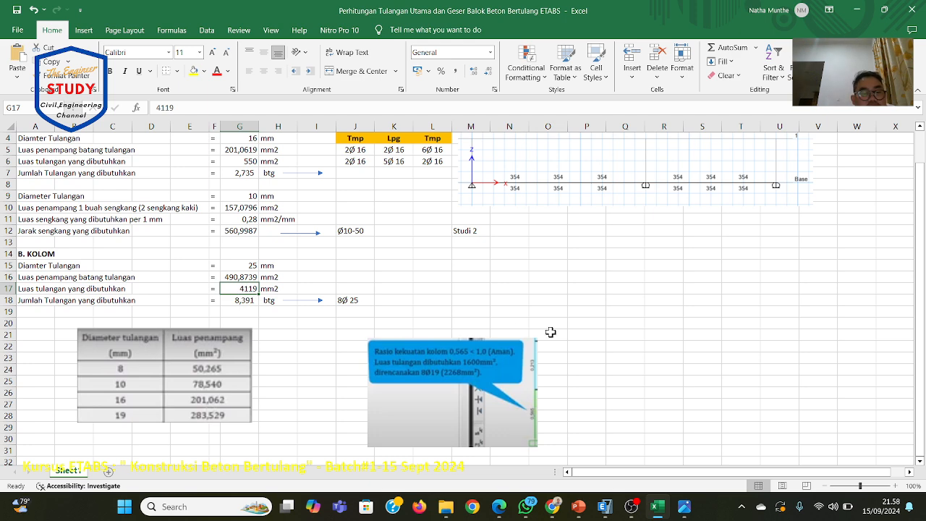
text(1500)
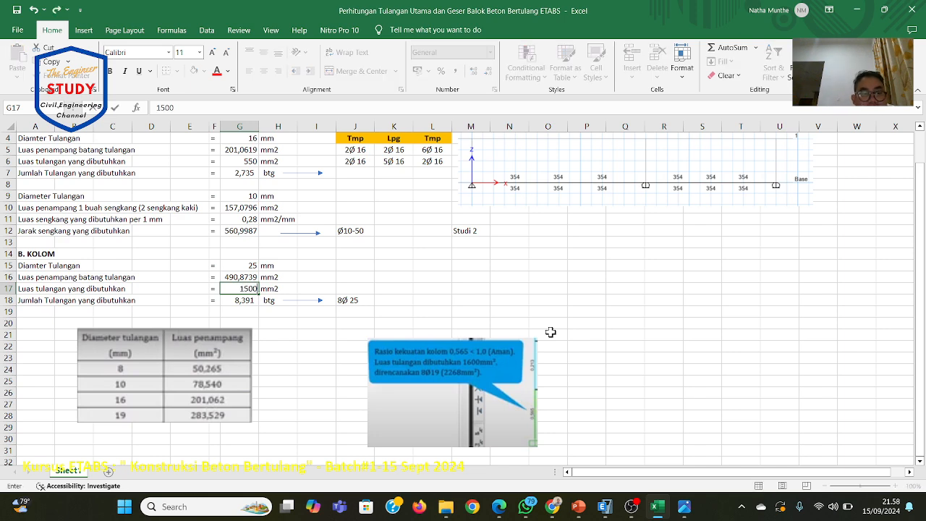
click(464, 302)
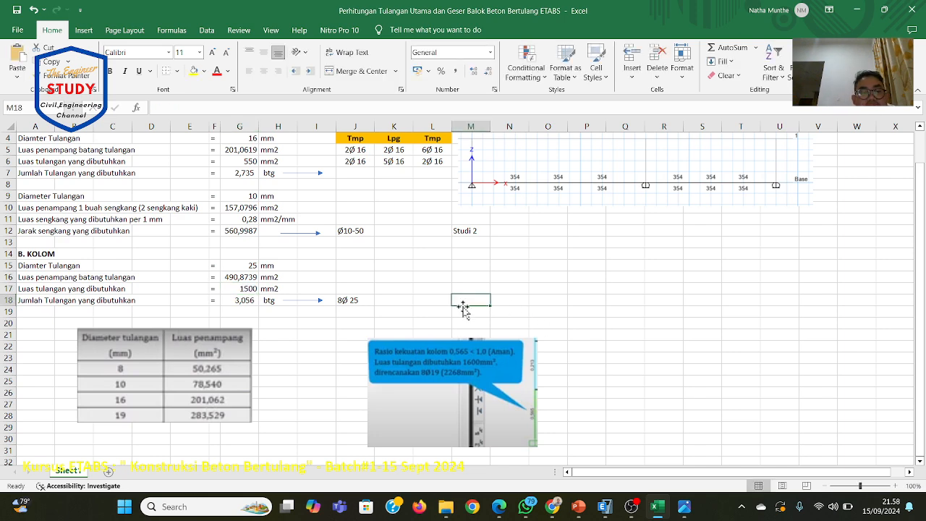
scroll(464, 308, down, 1)
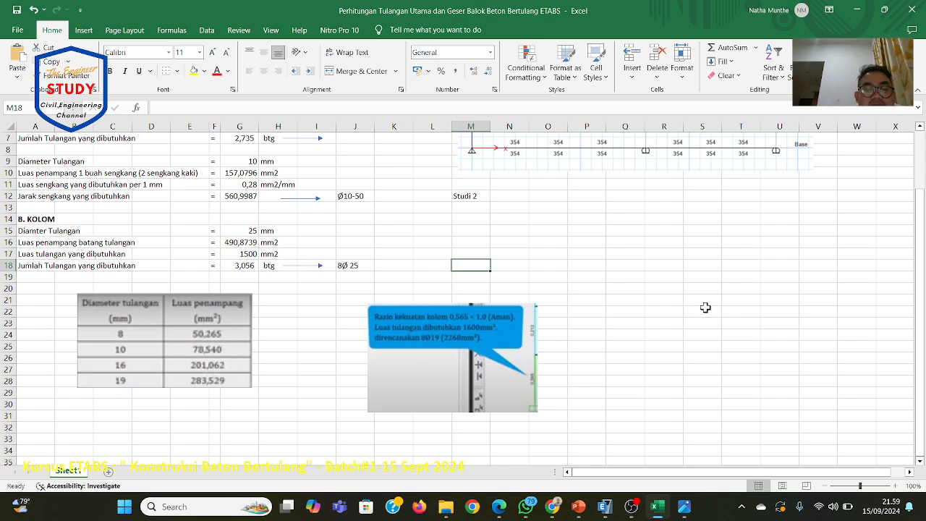
scroll(706, 308, down, 2)
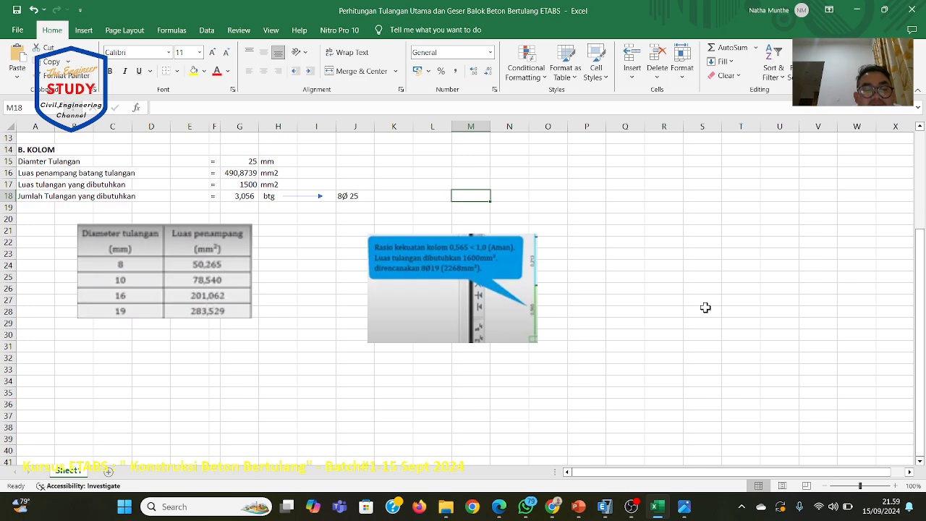
scroll(705, 307, up, 4)
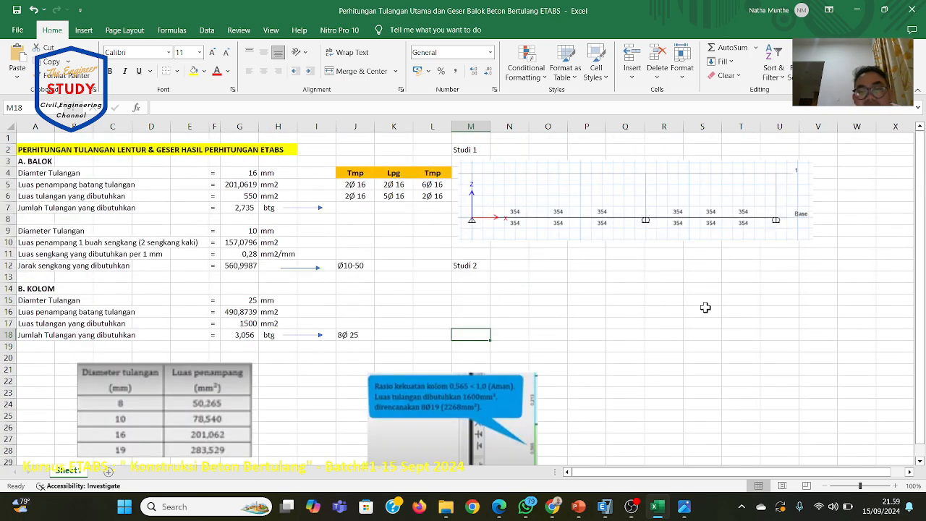
scroll(705, 308, down, 3)
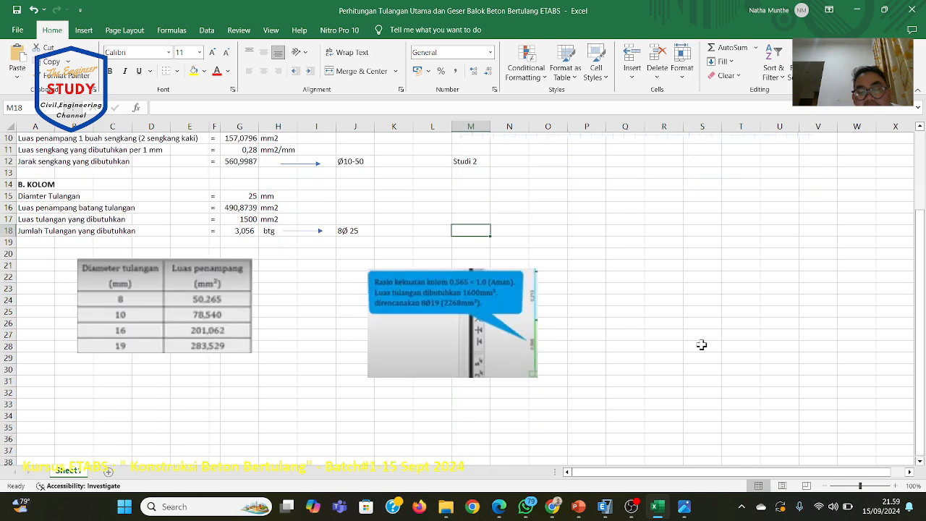
click(579, 508)
click(658, 509)
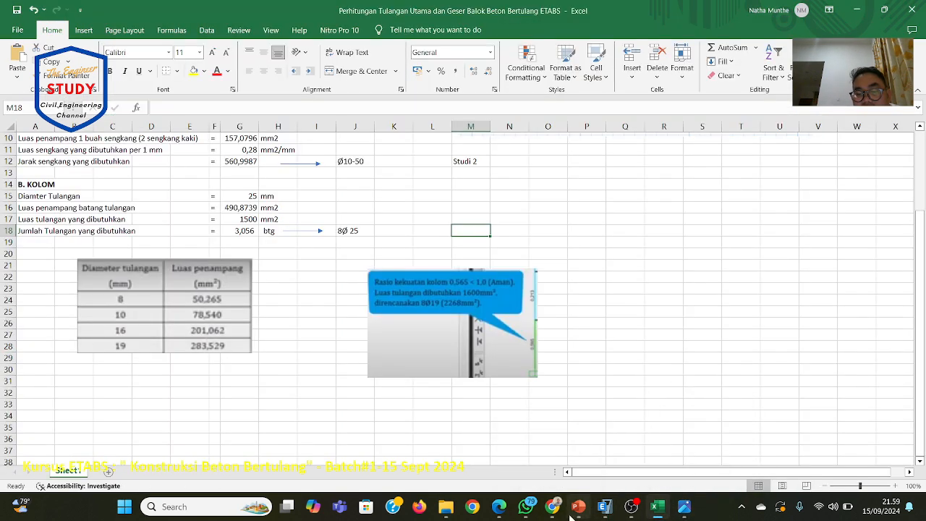
Switch to the Etabs_8 PDF and browse from the concrete design results in Gambar 2.68 to the grid data definition in Gambar 2.71.
click(500, 510)
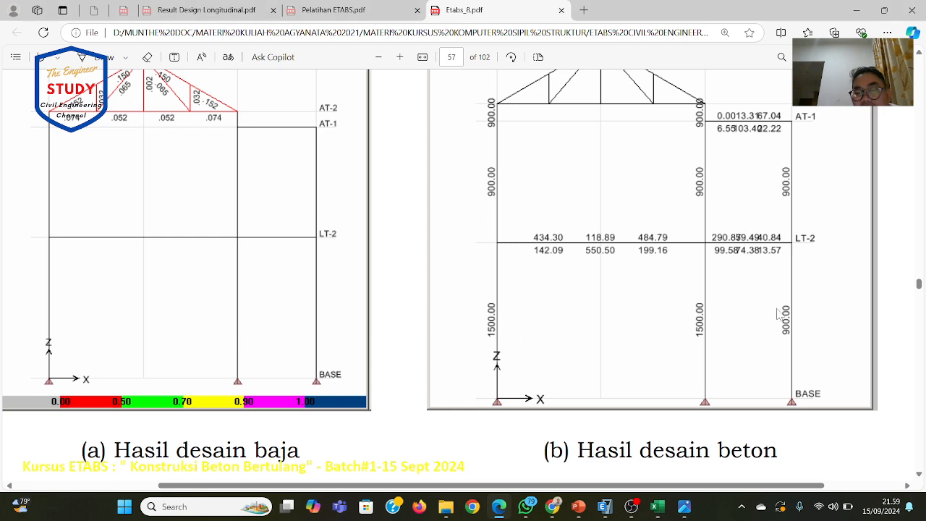
scroll(771, 332, up, 1)
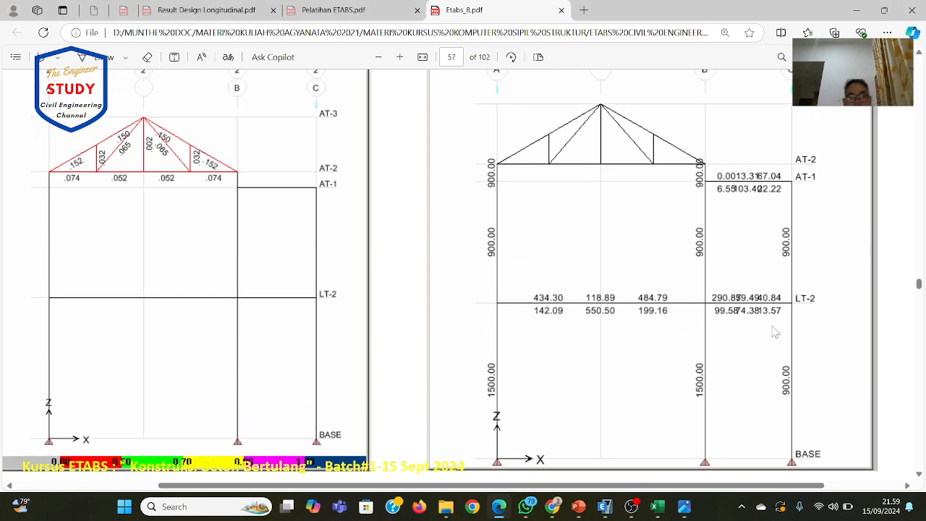
scroll(775, 332, down, 10)
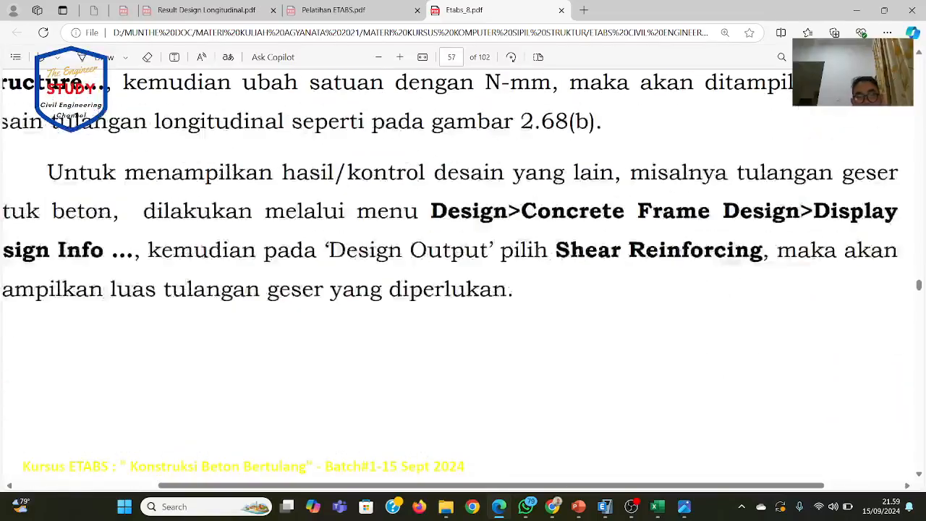
ctrl+scroll(543, 296, down, 3)
scroll(543, 296, down, 5)
scroll(543, 297, down, 4)
scroll(543, 297, down, 4)
scroll(543, 298, down, 12)
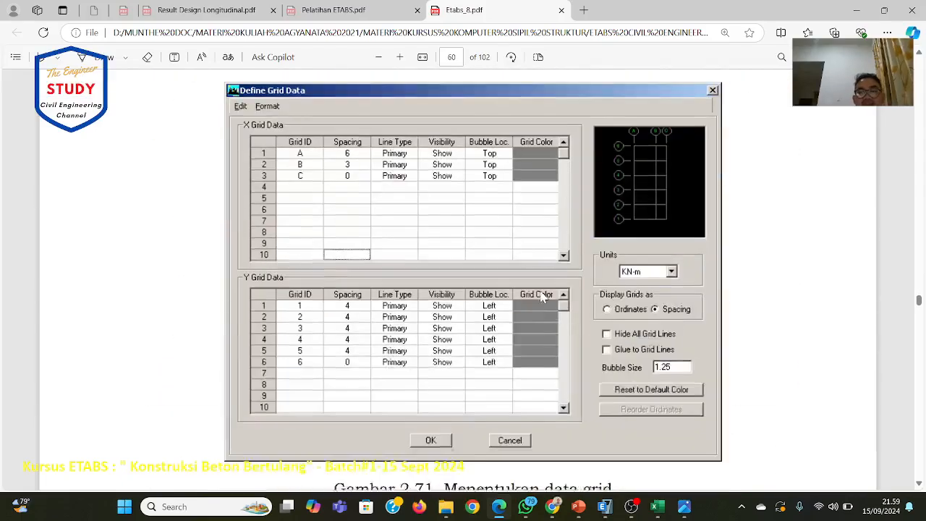
scroll(543, 297, up, 1)
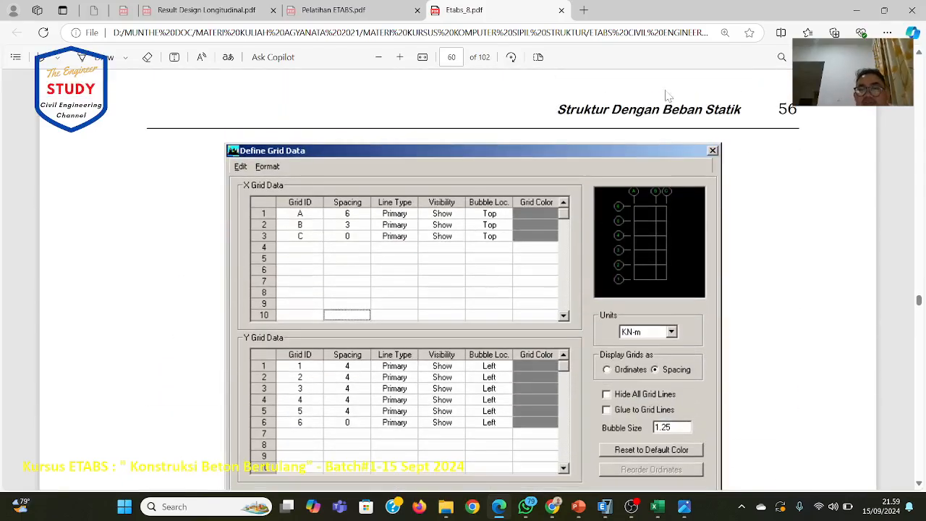
Switch to the PowerPoint presentation and view slide 26, the TAHAP 8 structure design step with the concrete beam design report, in full screen.
click(865, 10)
click(586, 511)
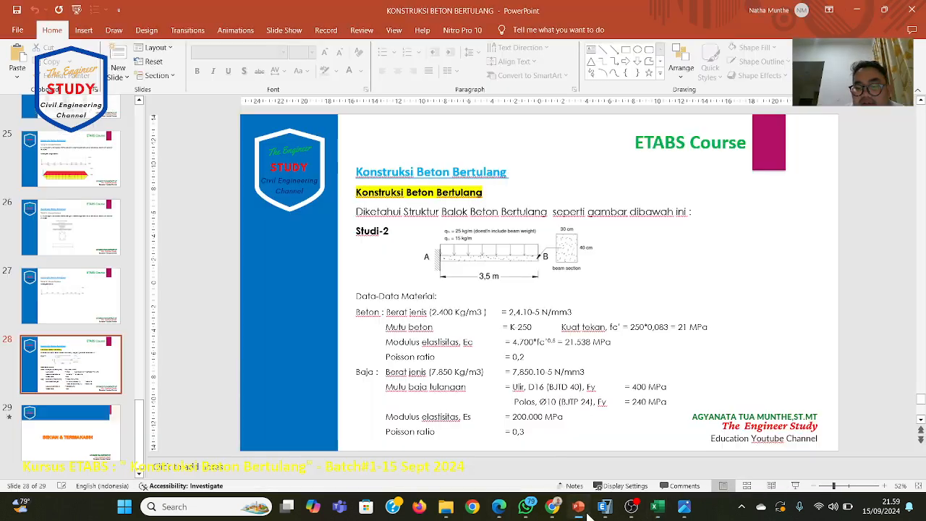
scroll(576, 366, down, 1)
scroll(577, 366, up, 3)
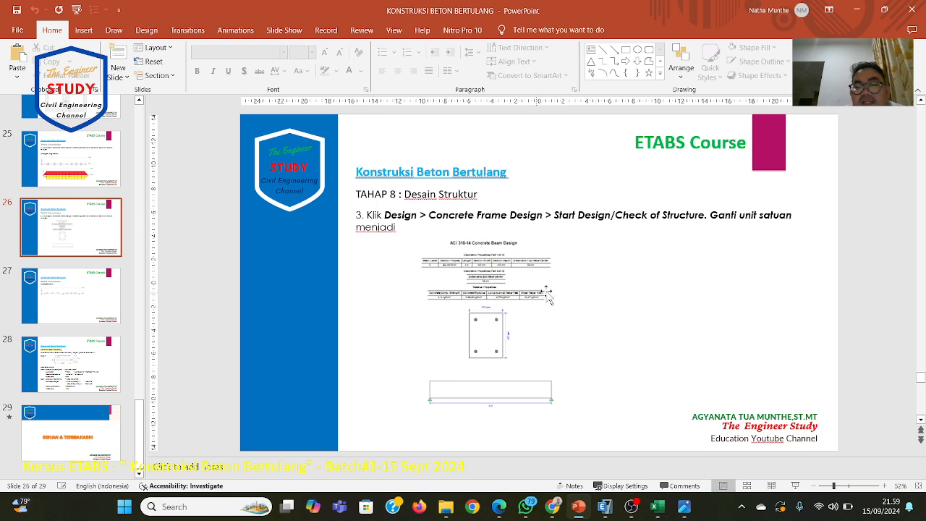
click(795, 485)
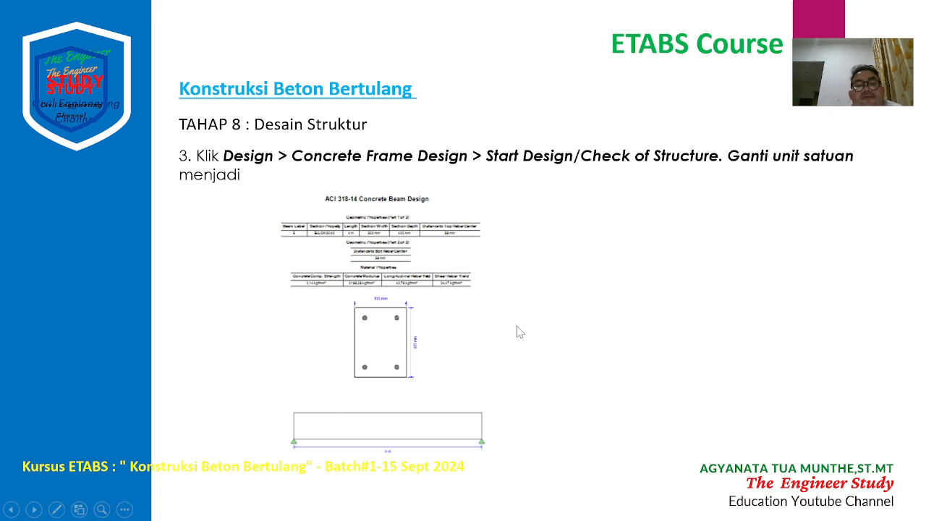
key(Escape)
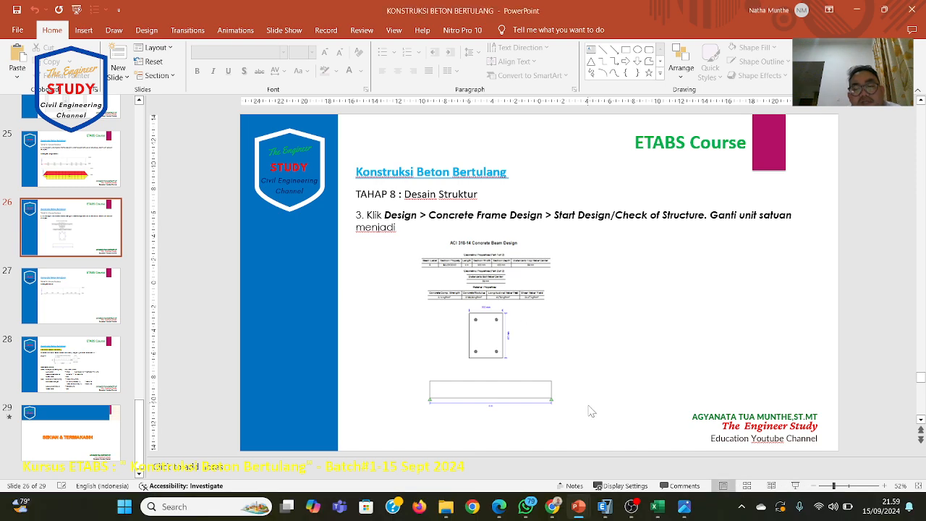
Switch to the Studi 2 model in ETABS and display the Total Longitudinal Reinforcing concrete frame design output in the elevation view.
click(607, 506)
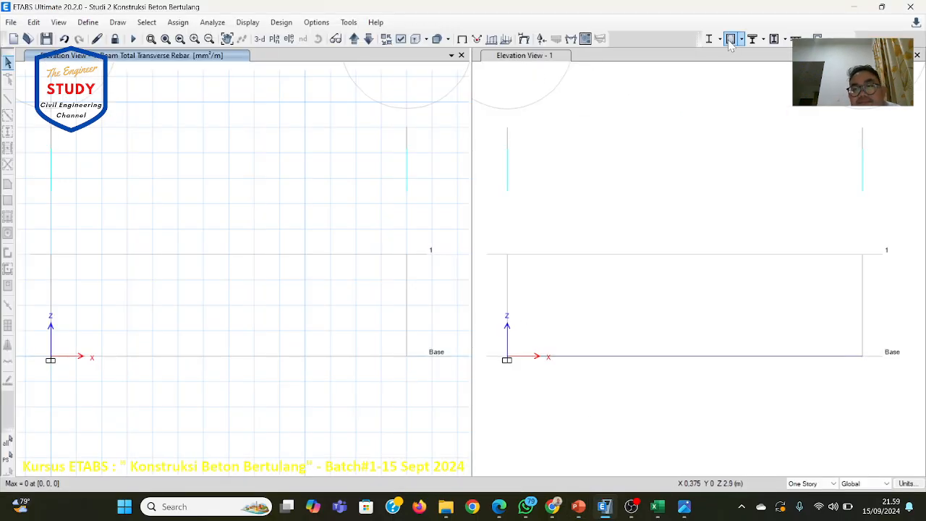
click(281, 21)
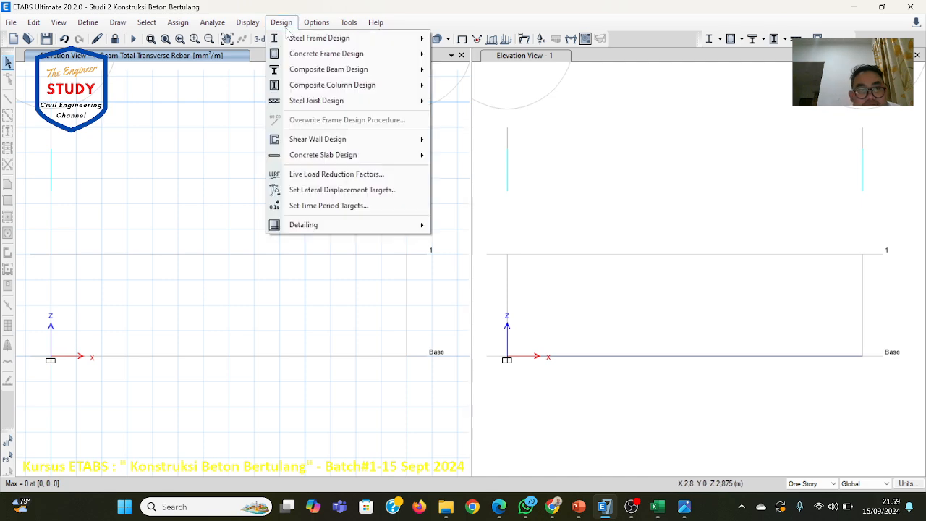
mouse_move(313, 56)
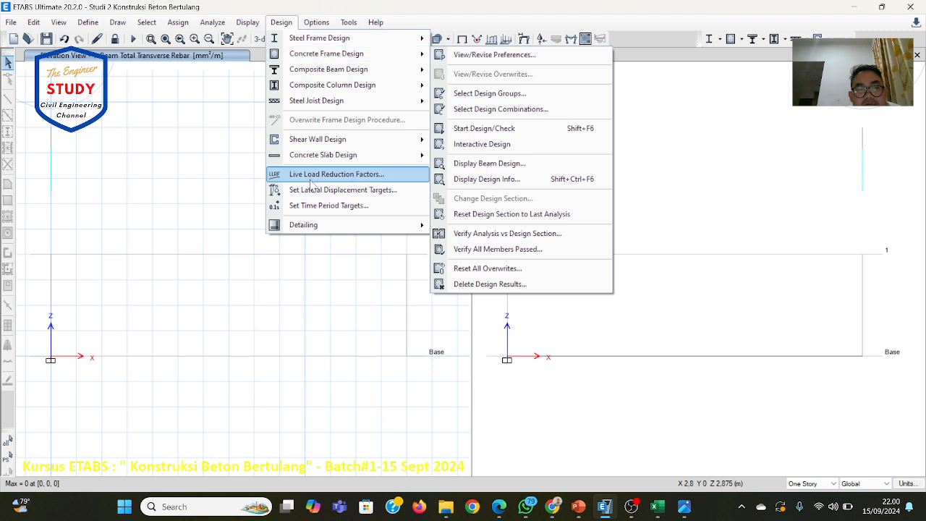
mouse_move(307, 225)
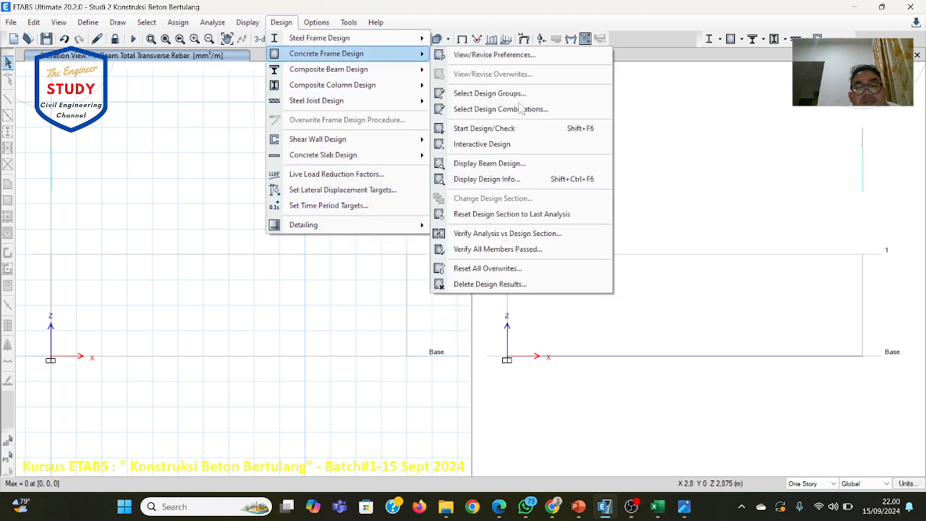
click(505, 180)
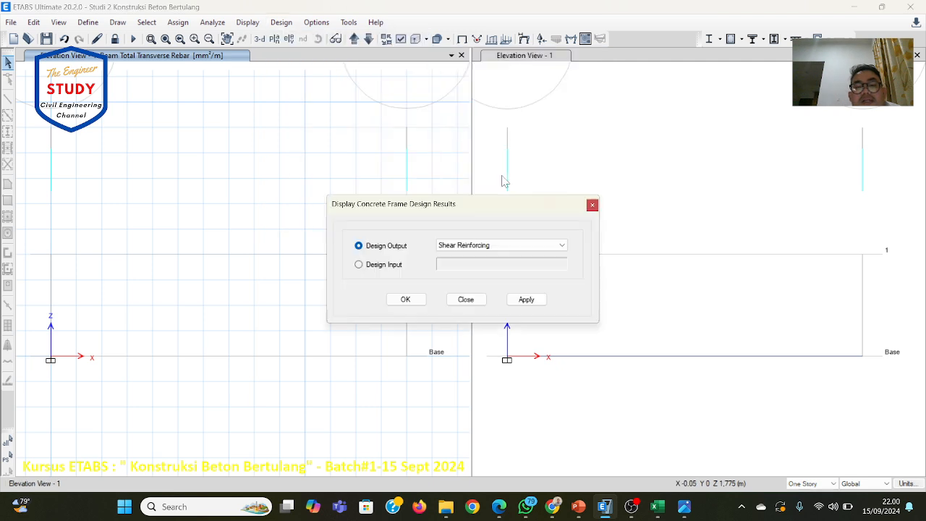
click(474, 247)
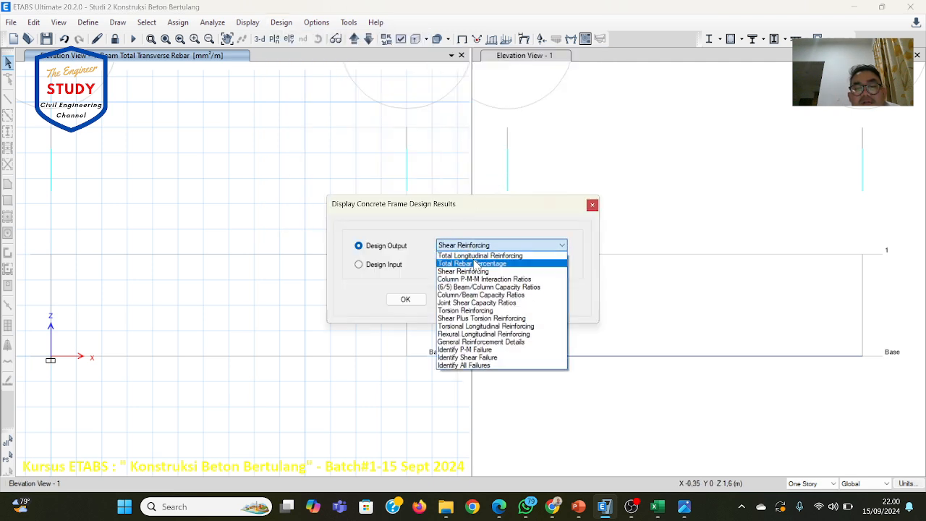
click(477, 256)
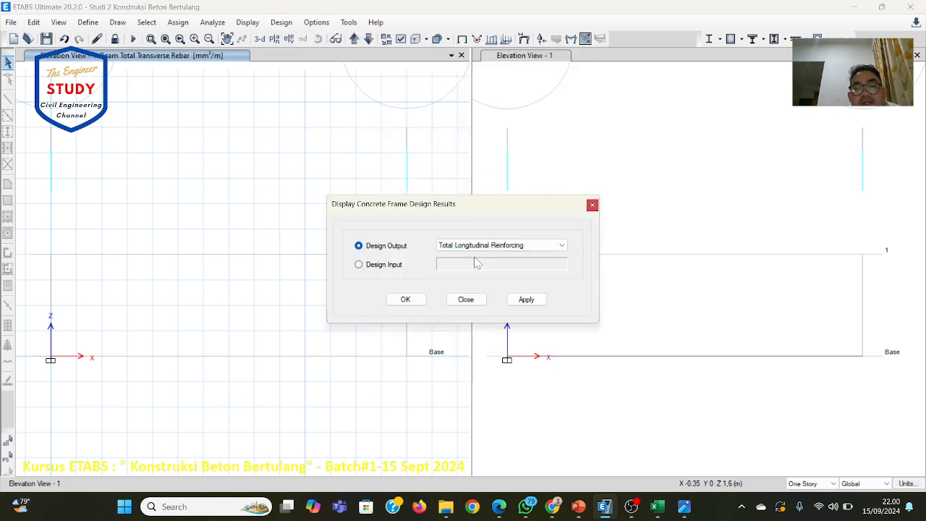
click(407, 299)
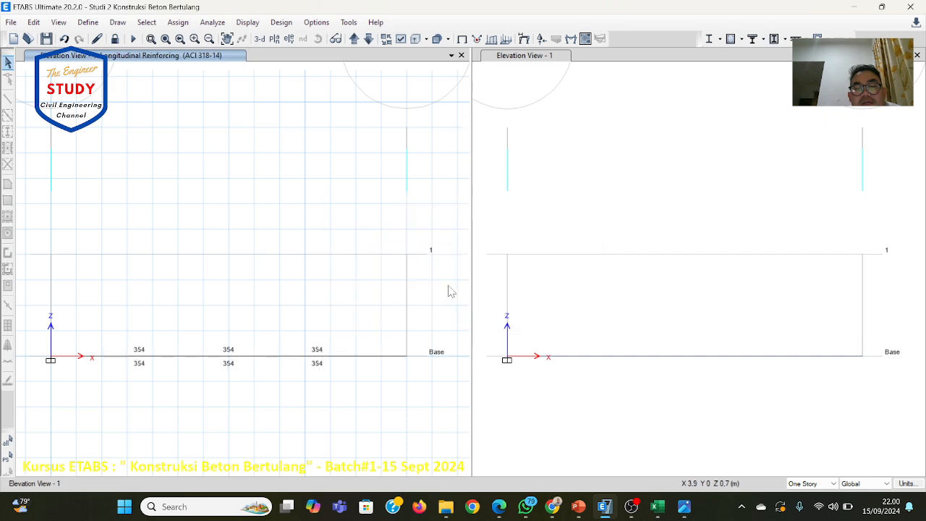
Open the base beam's concrete design information and examine its design details summary and the Overall Envelope beam design report.
right_click(137, 365)
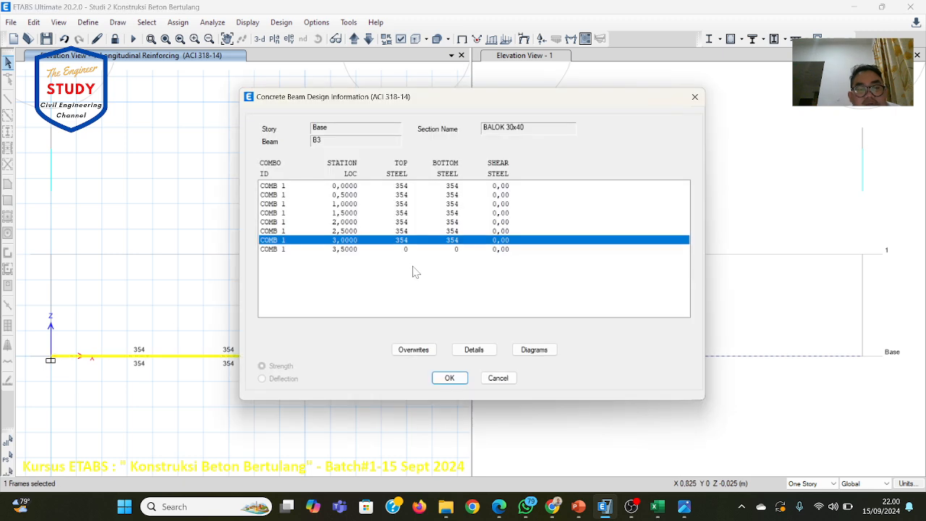
click(475, 353)
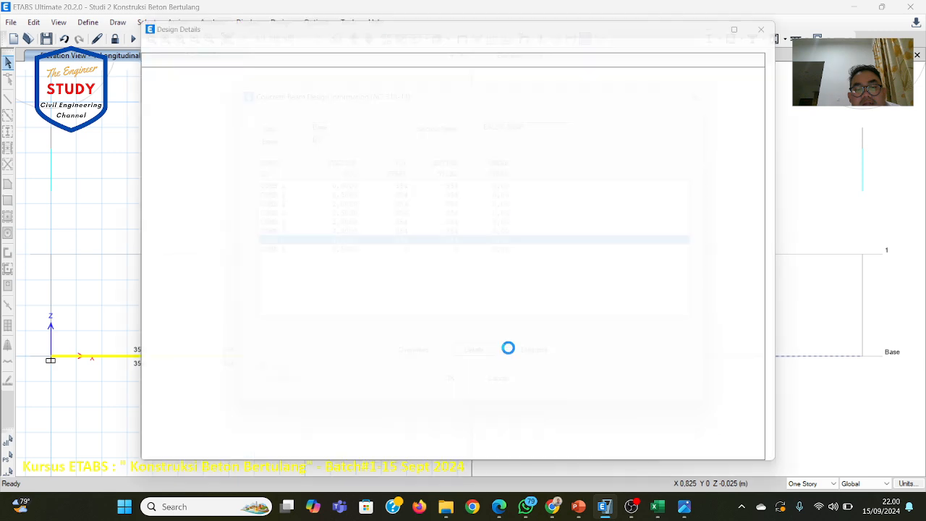
scroll(530, 300, down, 3)
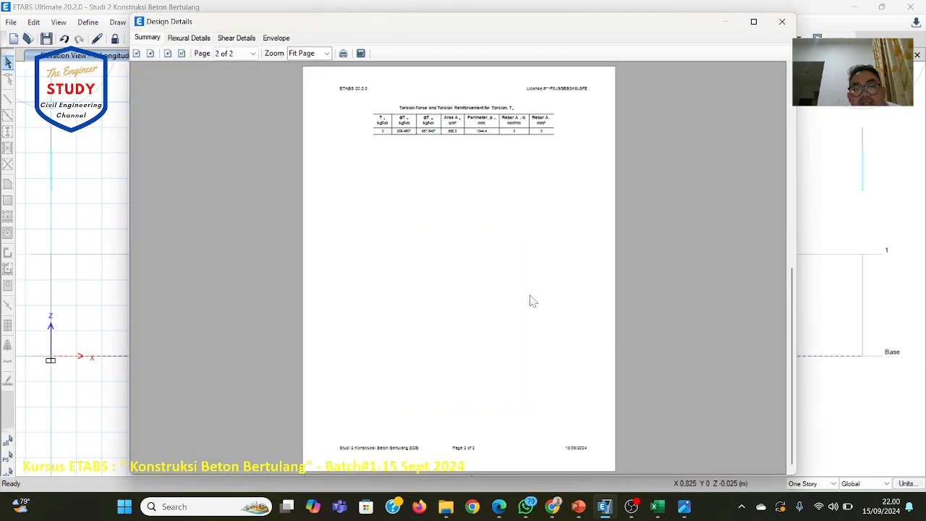
scroll(530, 300, up, 3)
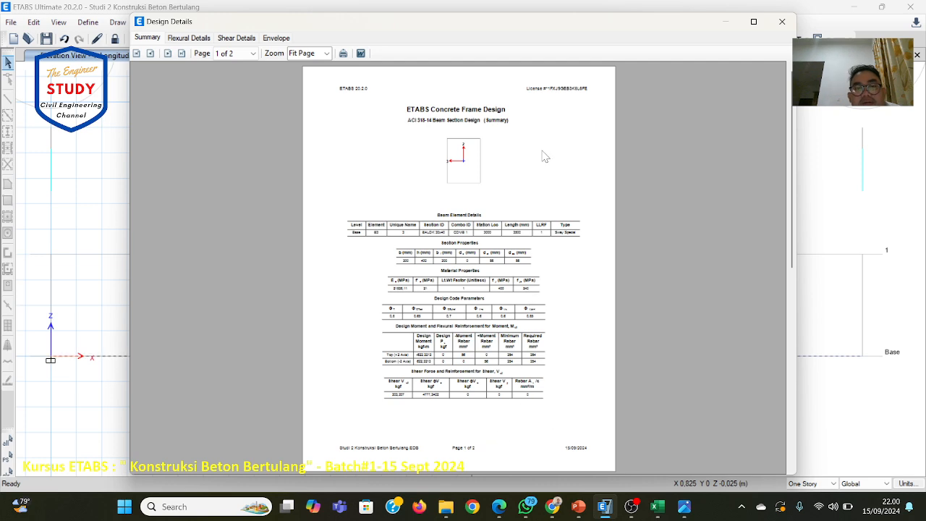
scroll(544, 156, down, 3)
key(Escape)
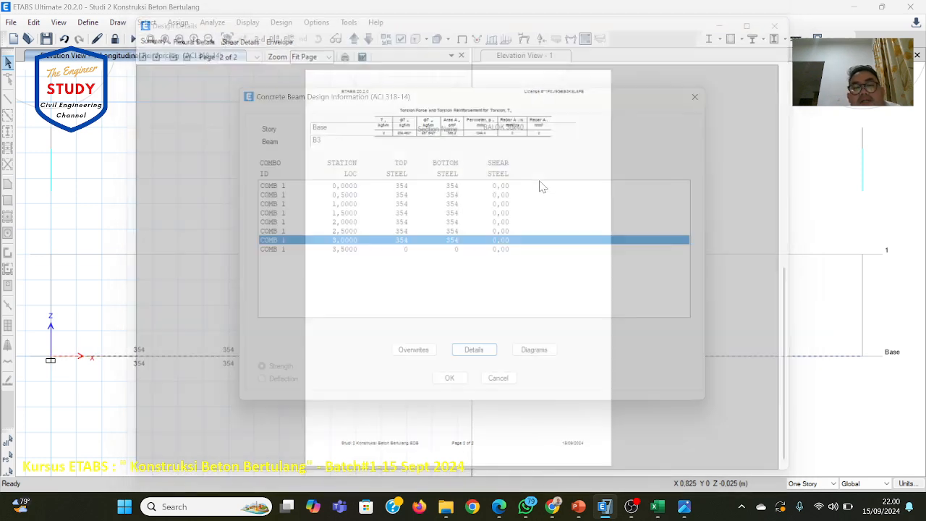
click(537, 353)
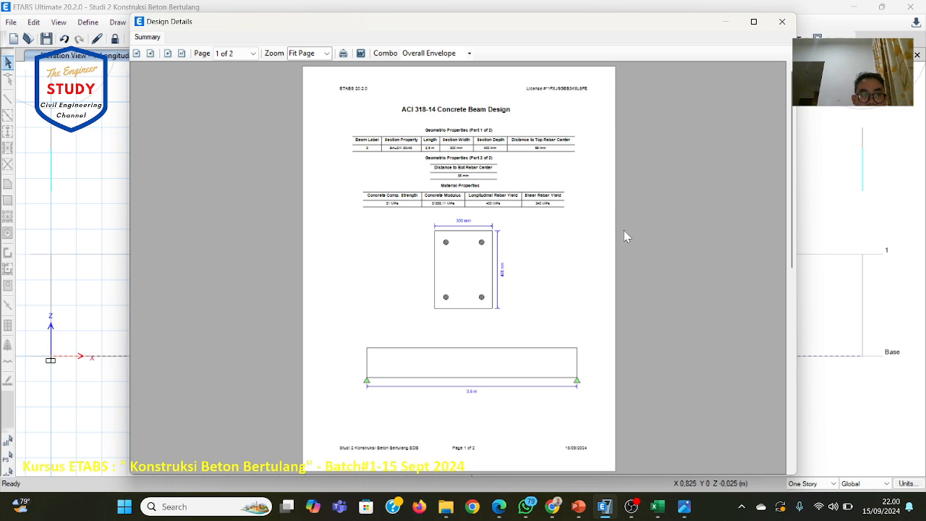
click(784, 24)
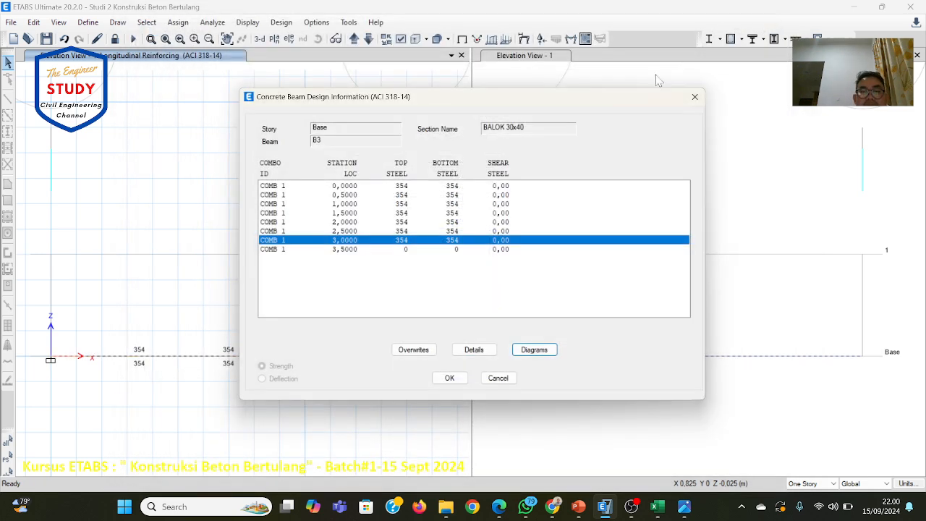
Close the beam design information and display the Total Longitudinal Reinforcing design output again in the elevation view.
click(498, 378)
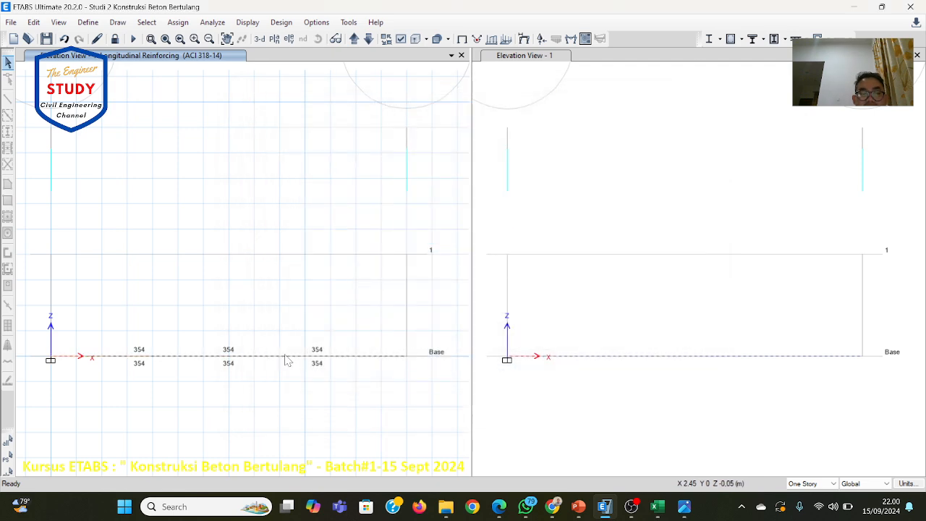
click(281, 23)
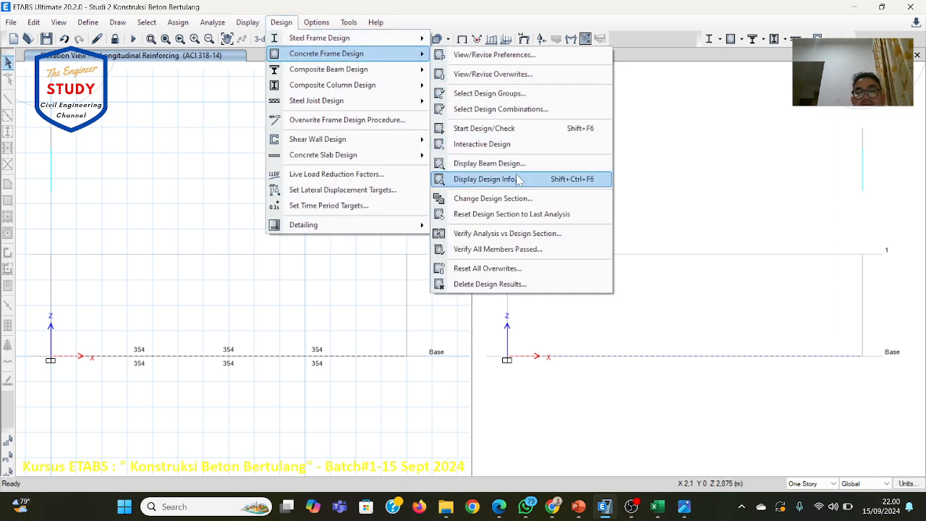
click(518, 180)
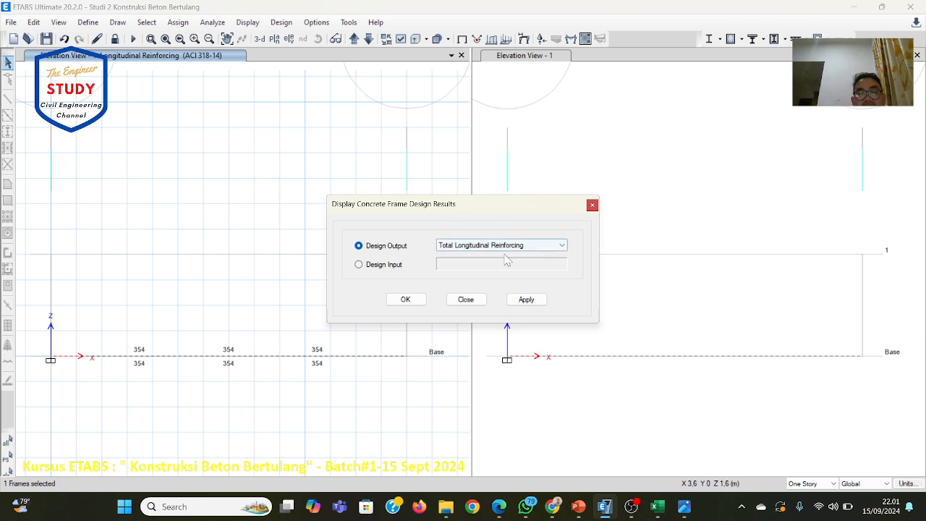
click(591, 205)
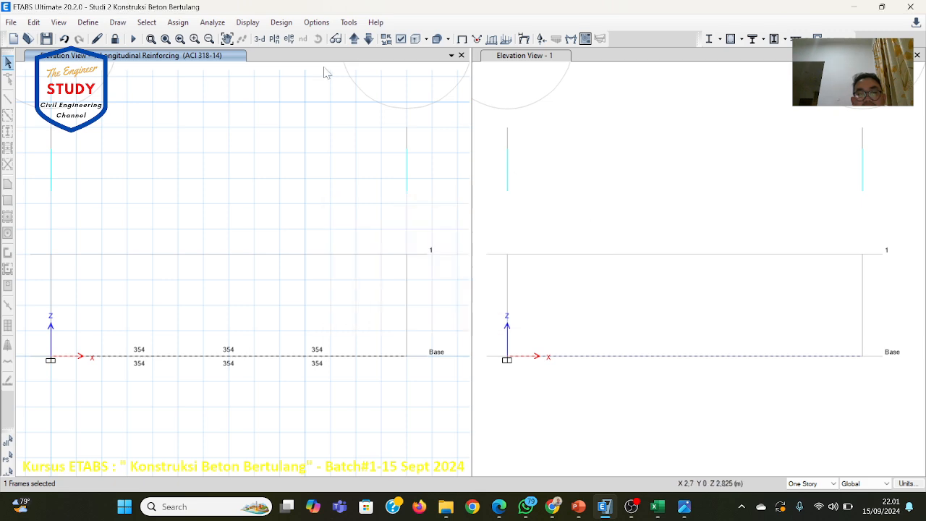
click(248, 22)
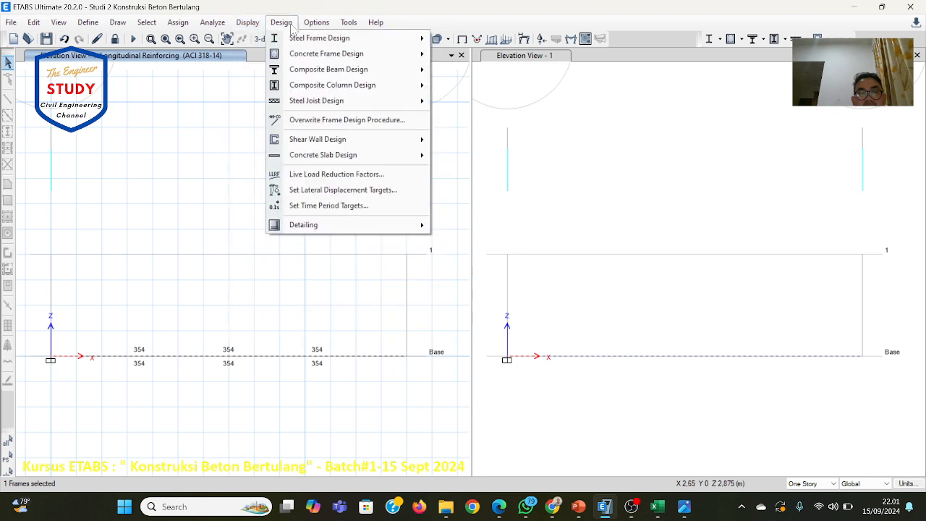
mouse_move(326, 54)
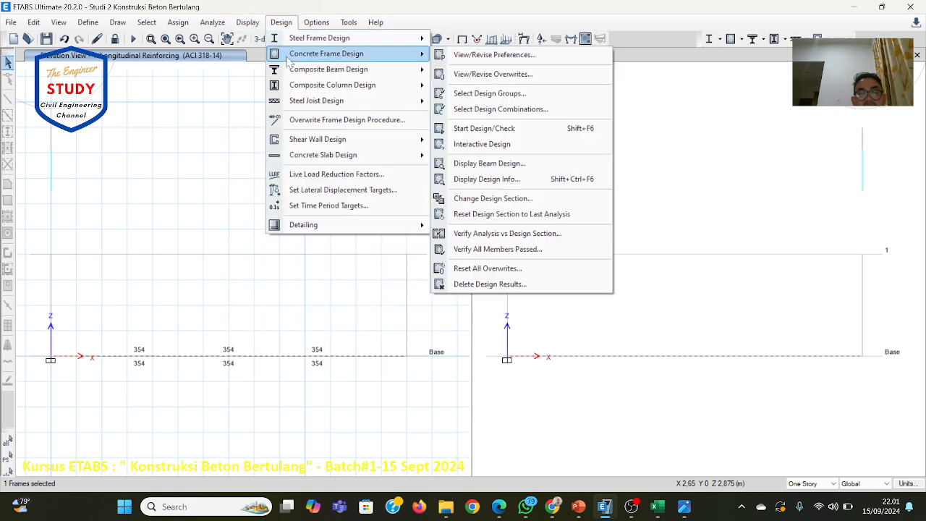
click(491, 179)
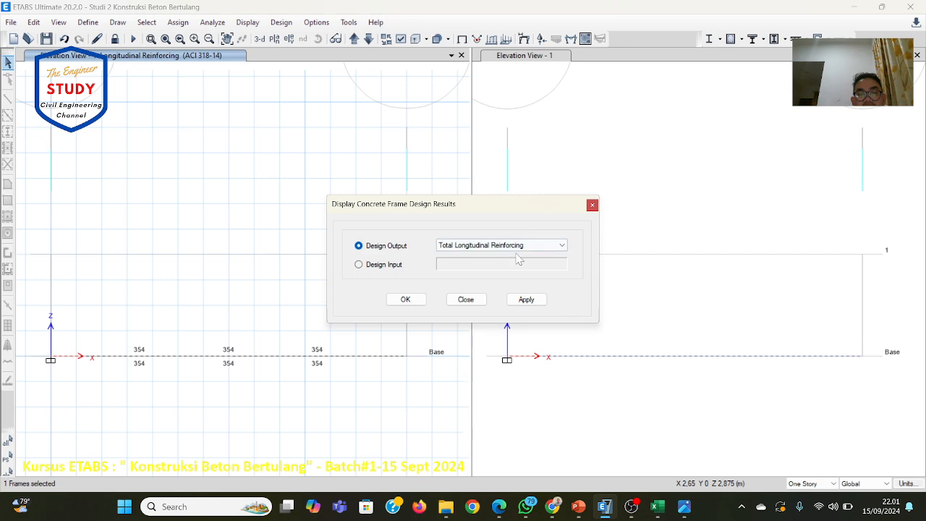
click(405, 299)
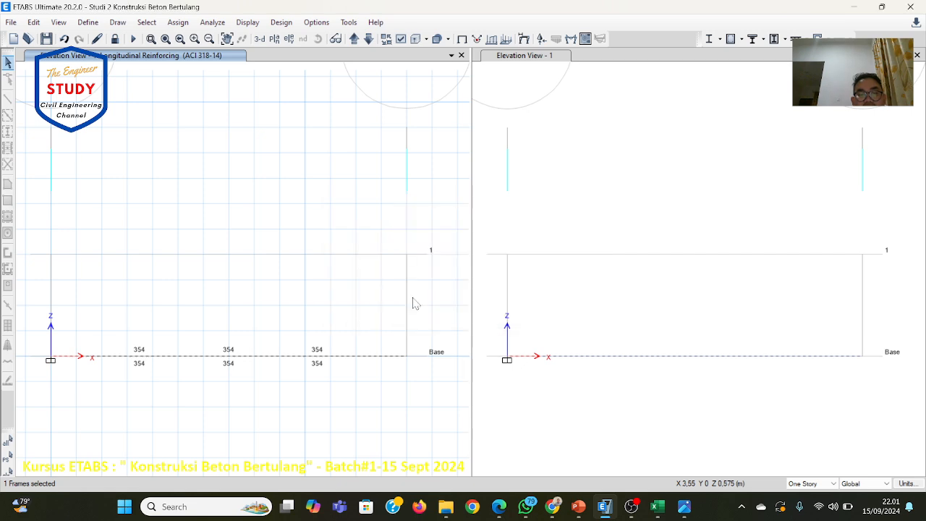
Reopen the base beam's concrete design information, view its design details summary report, and close both windows.
mouse_move(145, 360)
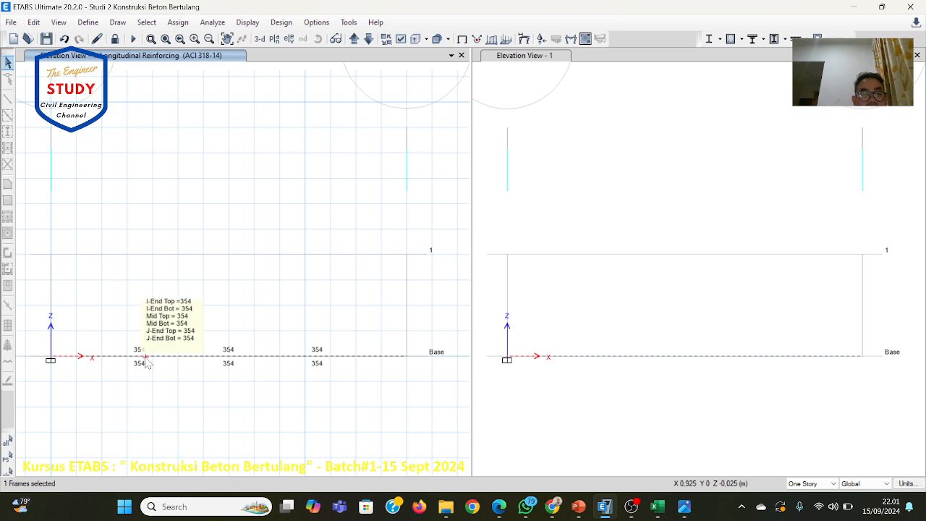
right_click(145, 361)
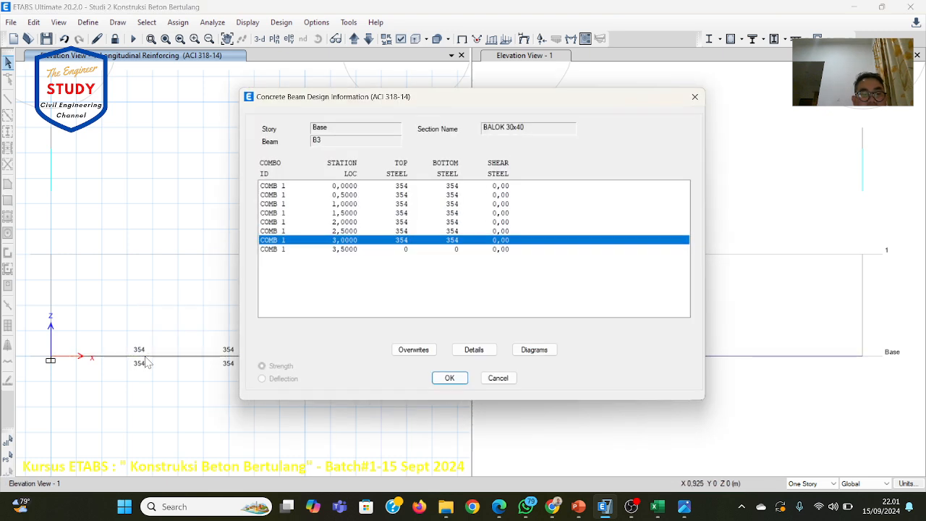
click(485, 378)
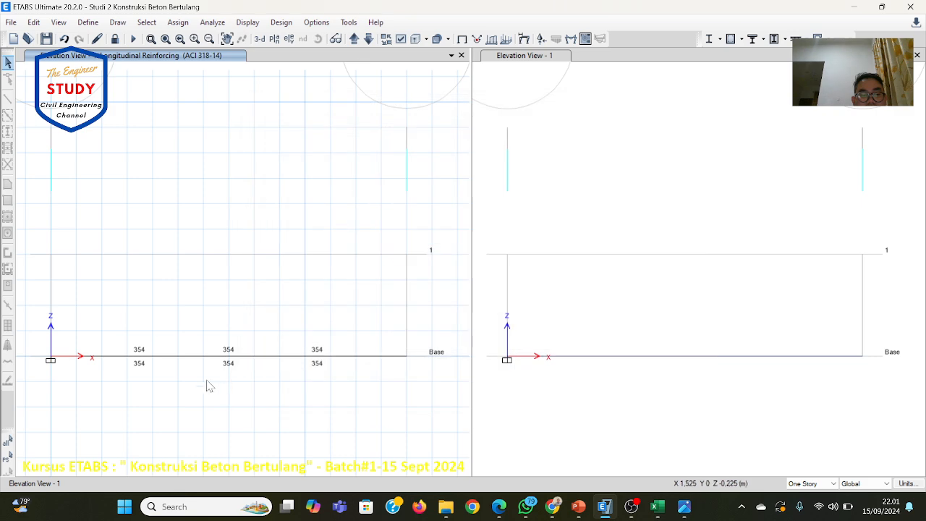
right_click(174, 359)
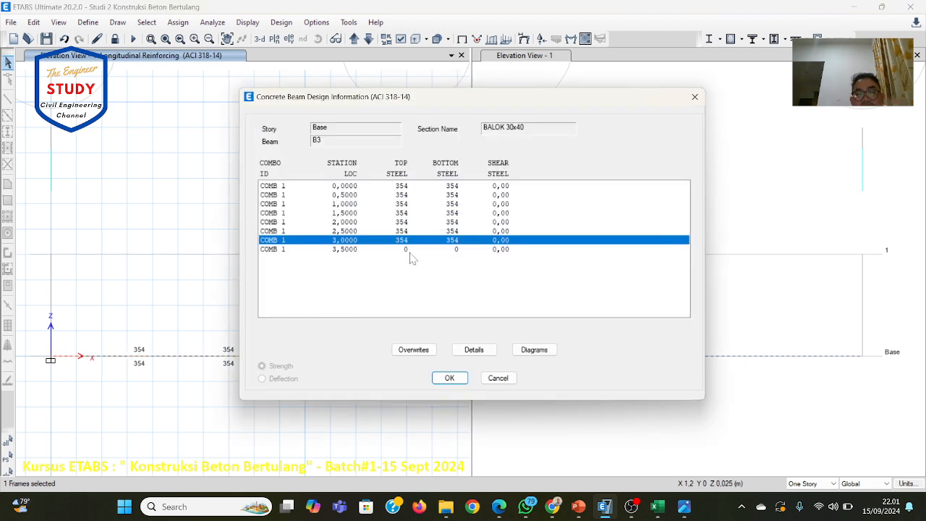
click(534, 350)
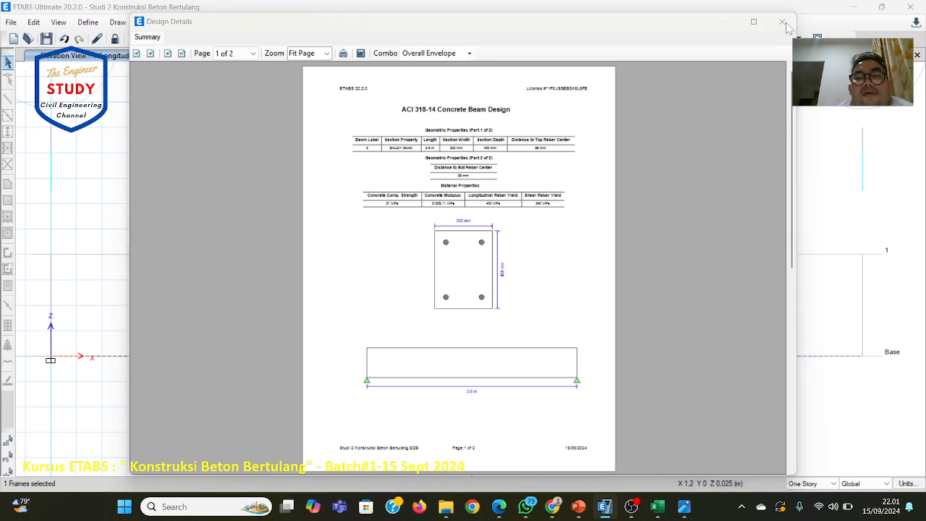
click(783, 23)
click(498, 378)
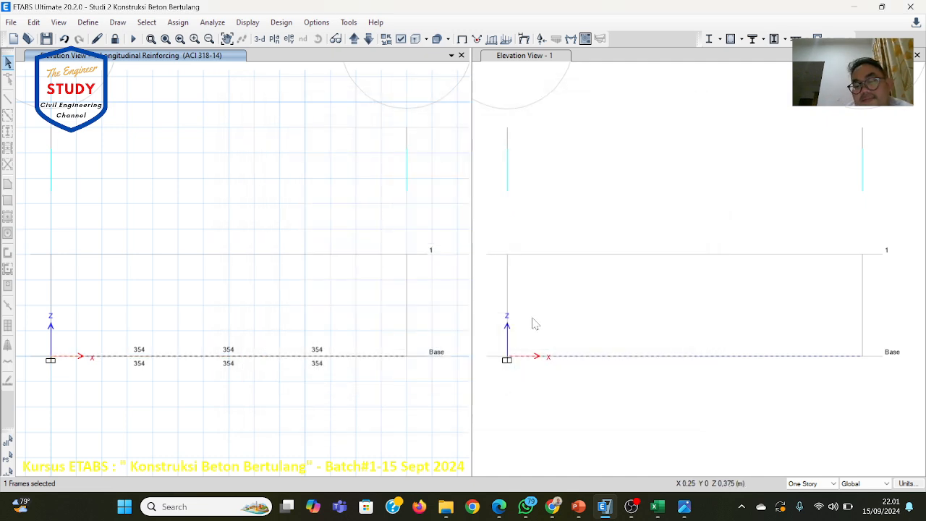
Switch to the KONSTRUKSI BETON BERTULANG presentation in PowerPoint and browse from slide 26 through the Studi-2 data to closing slide 29.
click(578, 506)
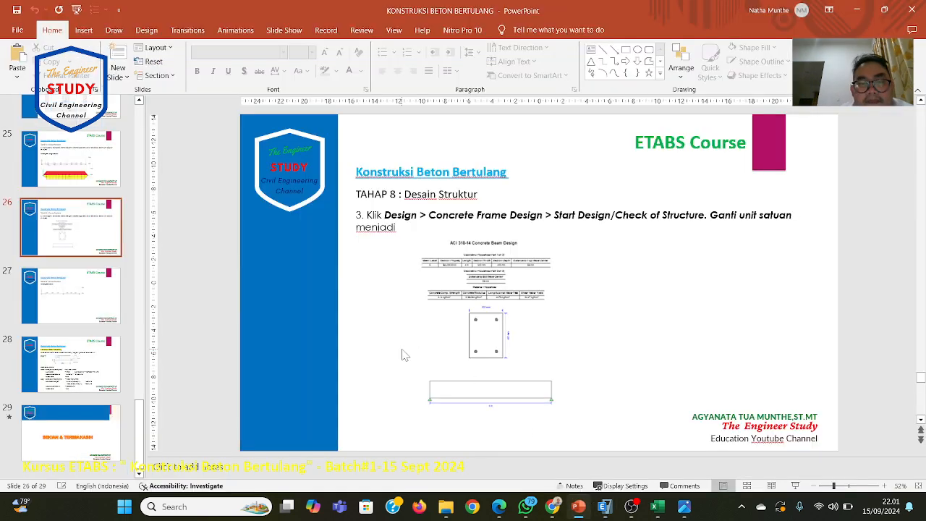
scroll(404, 355, down, 1)
scroll(404, 354, down, 1)
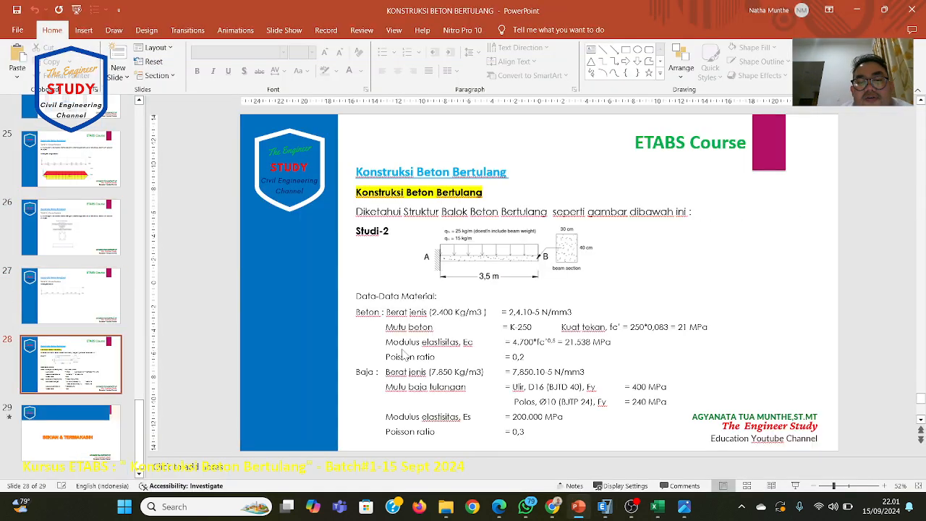
scroll(404, 355, down, 1)
scroll(404, 355, up, 1)
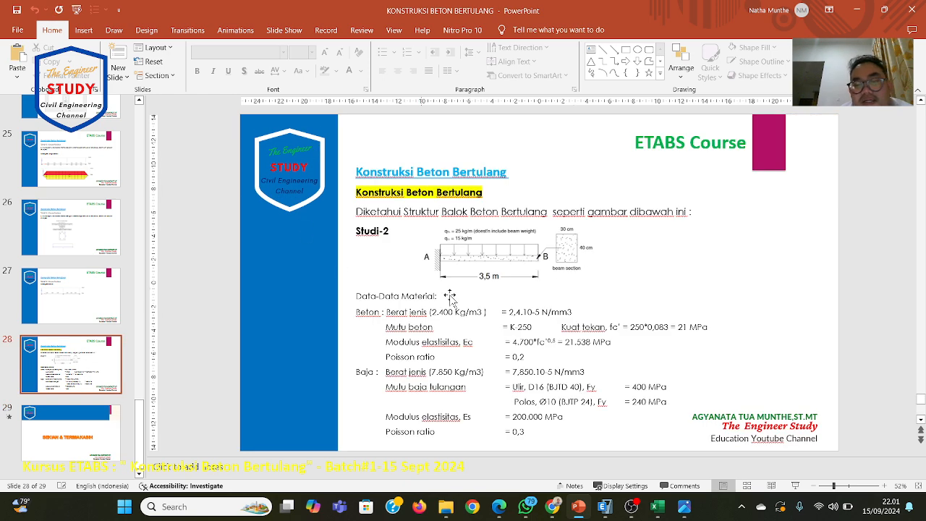
scroll(448, 297, down, 1)
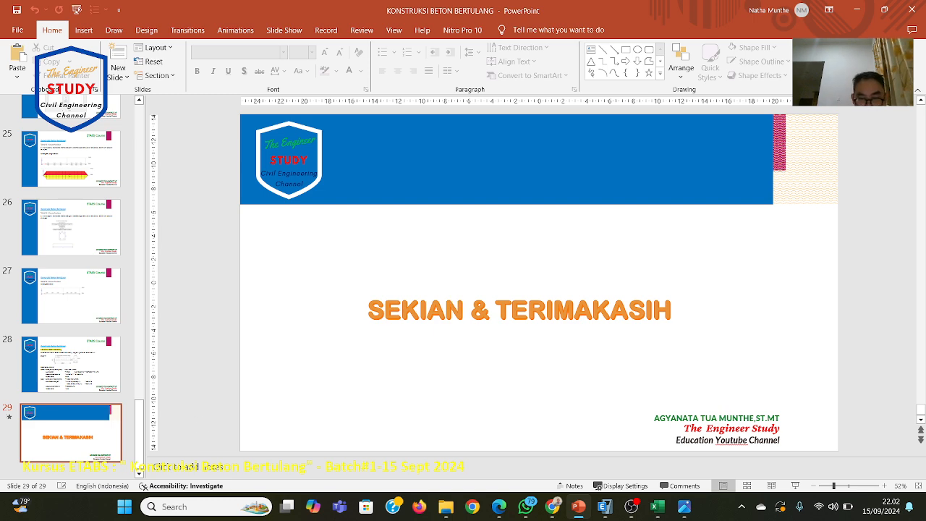
Switch to File Explorer and open the BALOK MENERUS KOMBINASI BEBAN SAP 2000 PDF from the SAP 2000 learning materials' MODUL 3 folder.
mouse_move(446, 507)
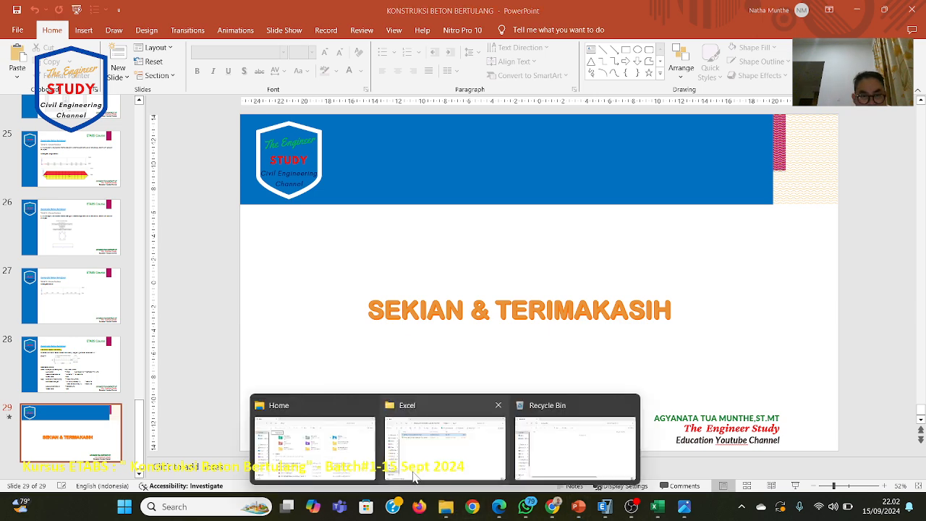
click(409, 457)
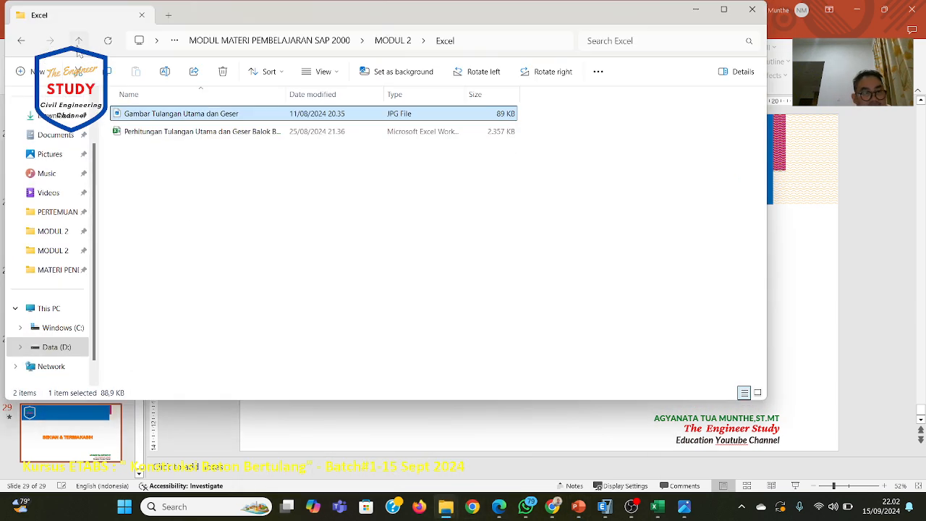
click(78, 40)
click(79, 40)
click(79, 41)
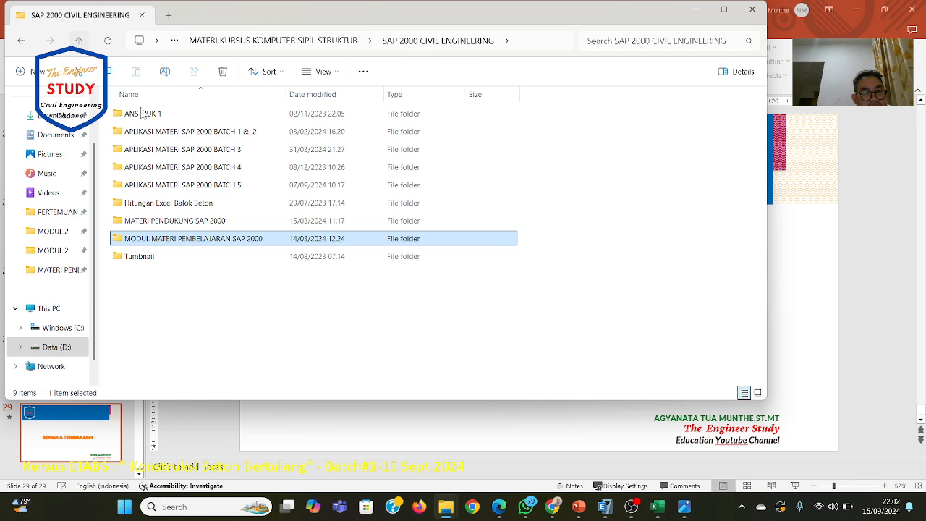
double_click(154, 239)
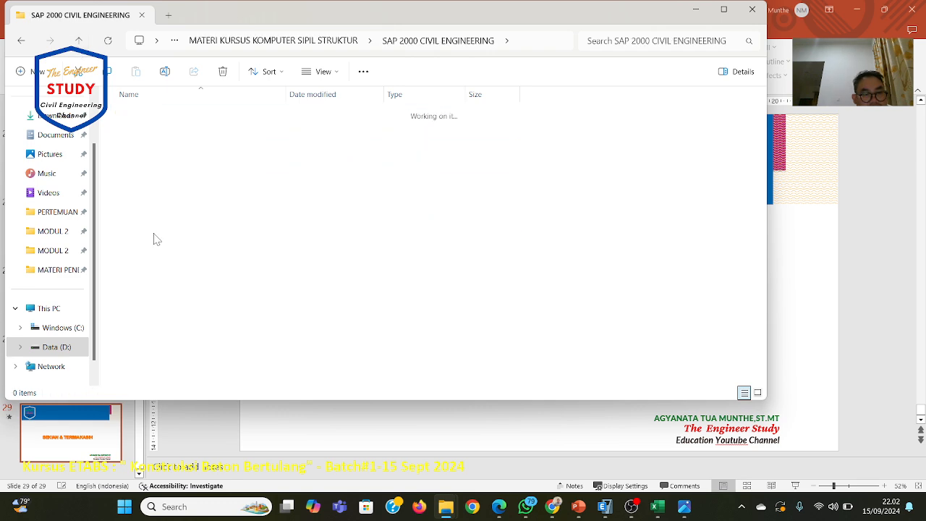
double_click(154, 149)
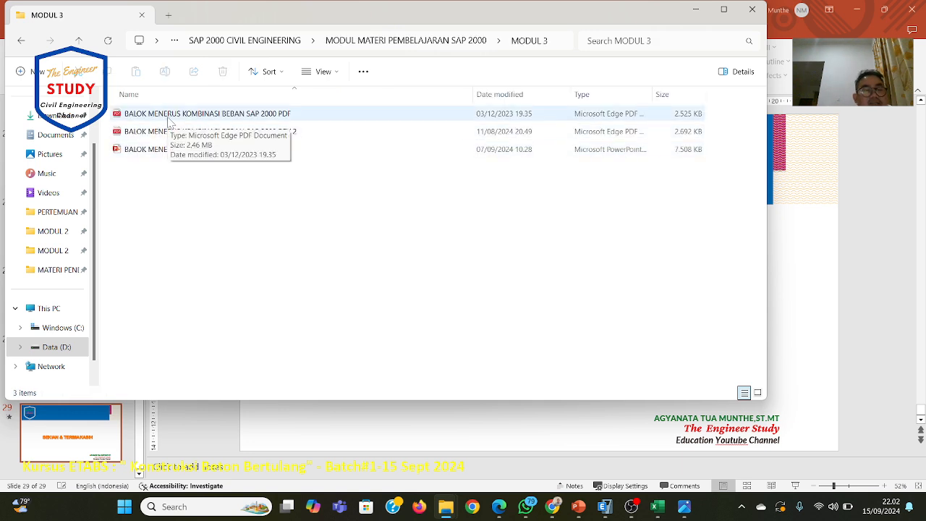
double_click(177, 120)
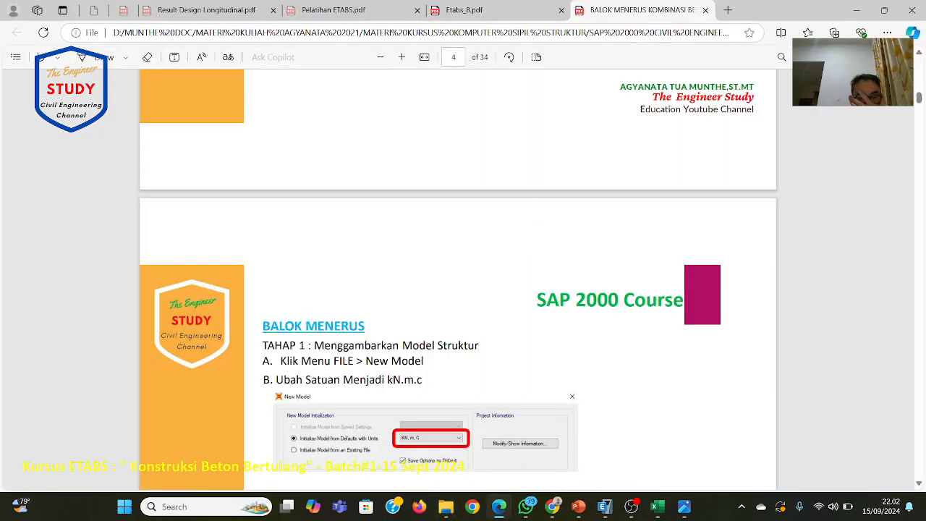
Examine the continuous beam problem data on page 2, browse the modelling steps through page 11, and close the PDF.
scroll(457, 290, up, 8)
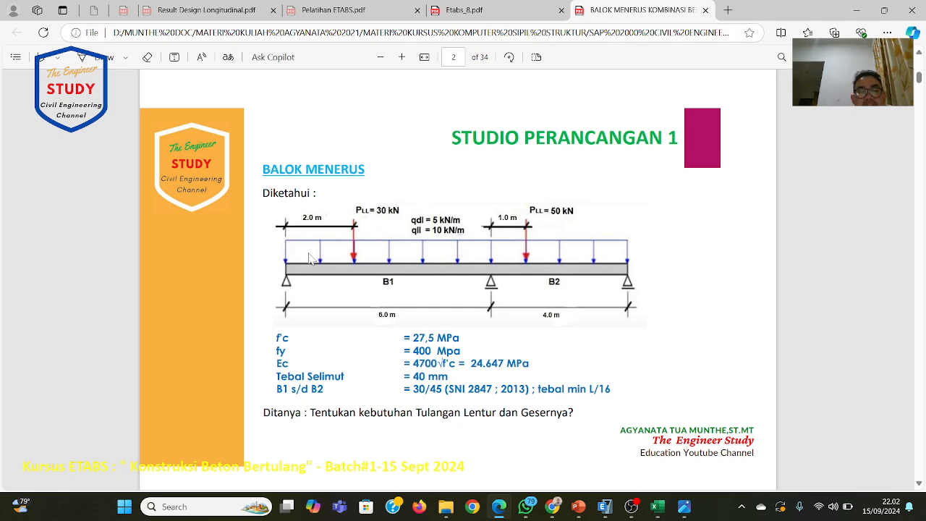
scroll(548, 316, down, 5)
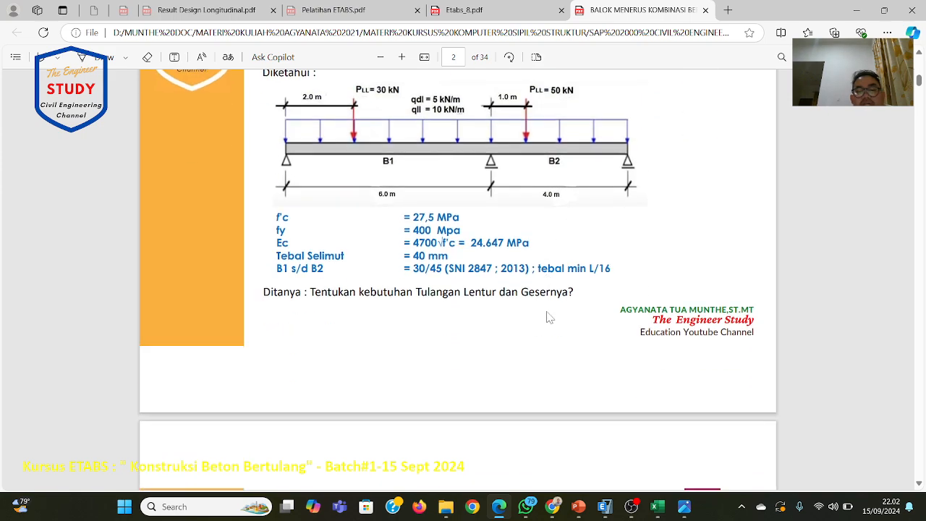
scroll(548, 316, down, 12)
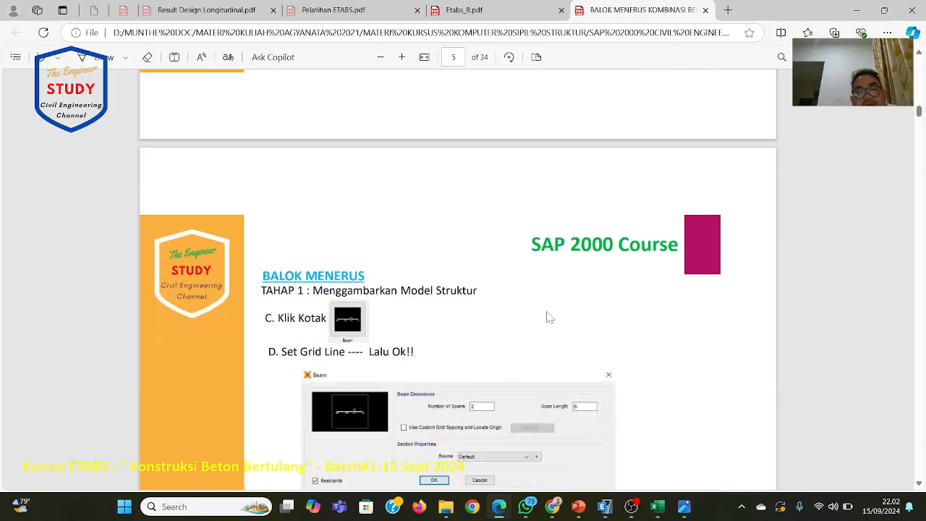
scroll(548, 317, down, 20)
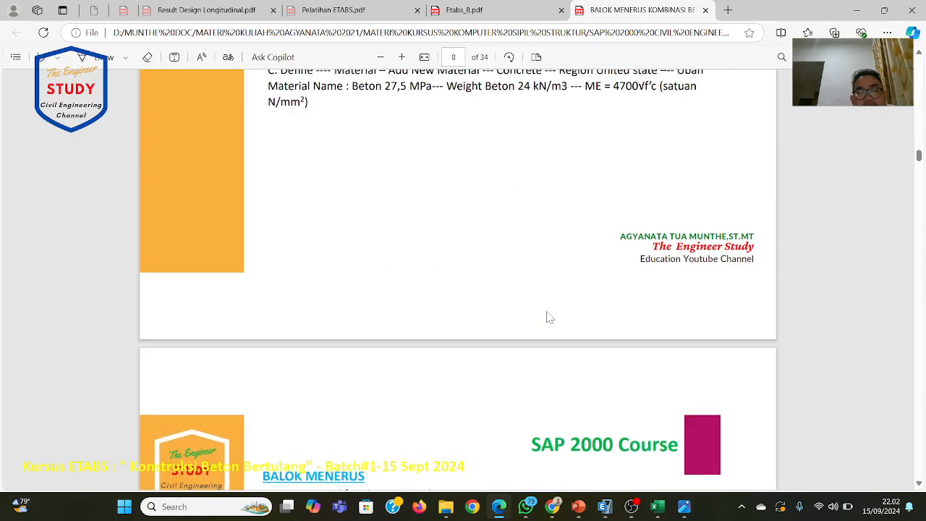
scroll(549, 317, down, 10)
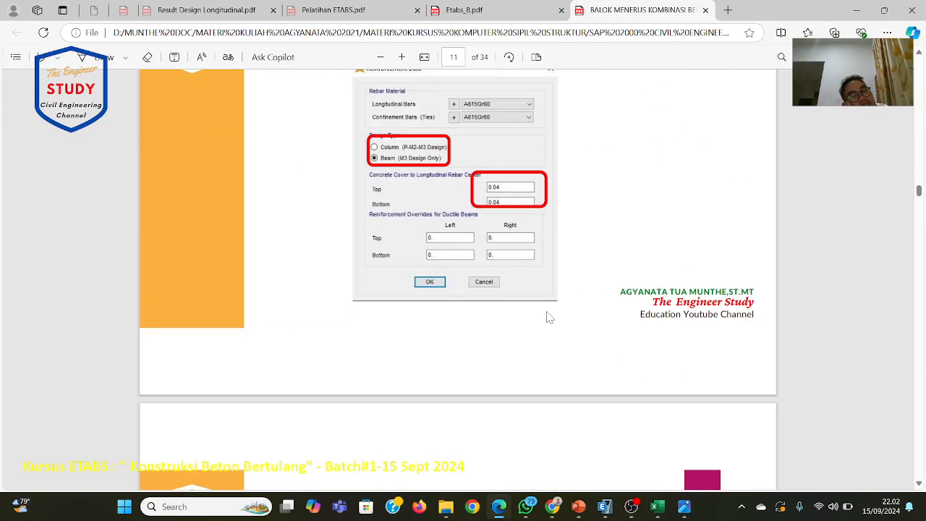
scroll(548, 310, up, 1)
click(705, 10)
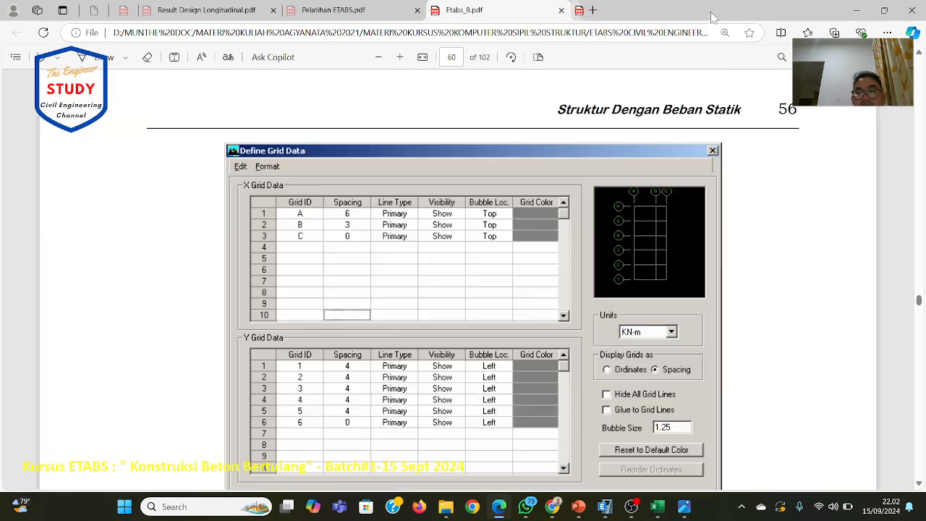
Open the RANGKA PORTAL 5M 2D SAP 2000 PDF from the MODUL 4 folder and view the portal frame problem data on page 2.
mouse_move(446, 507)
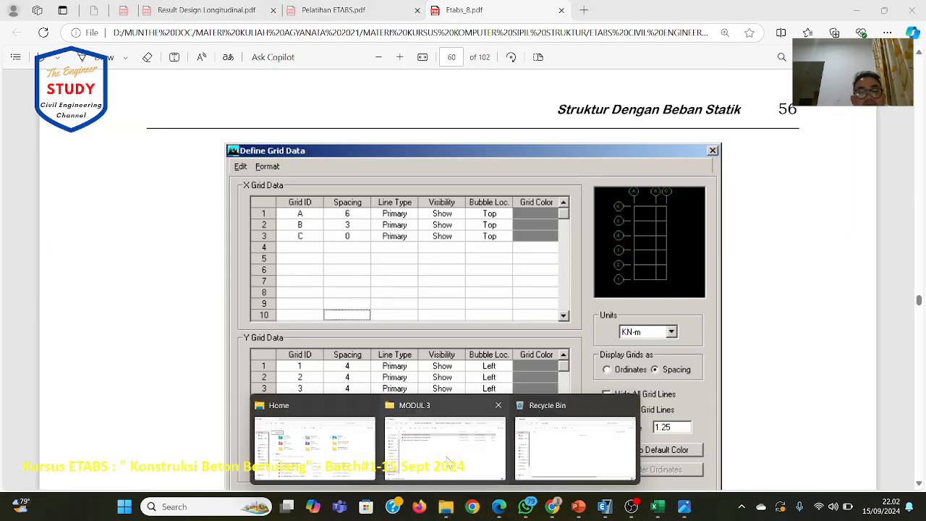
click(441, 443)
click(77, 48)
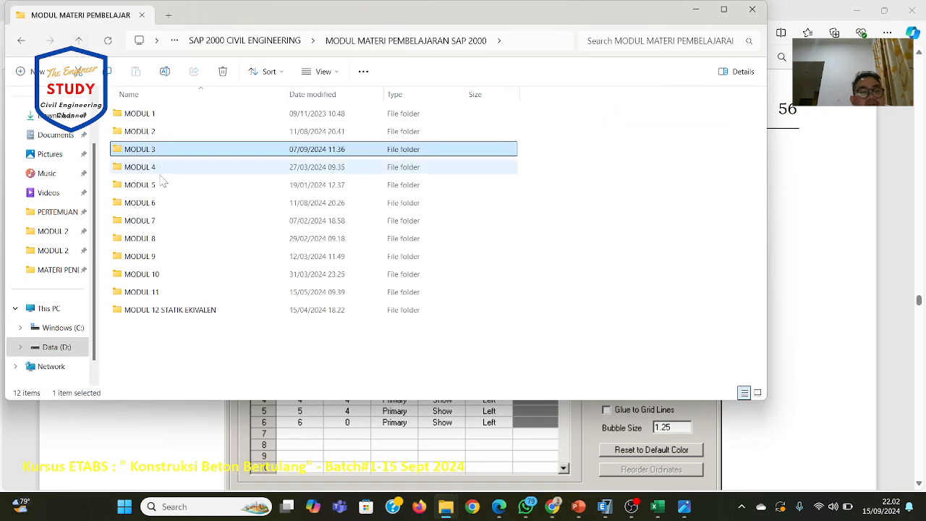
double_click(159, 171)
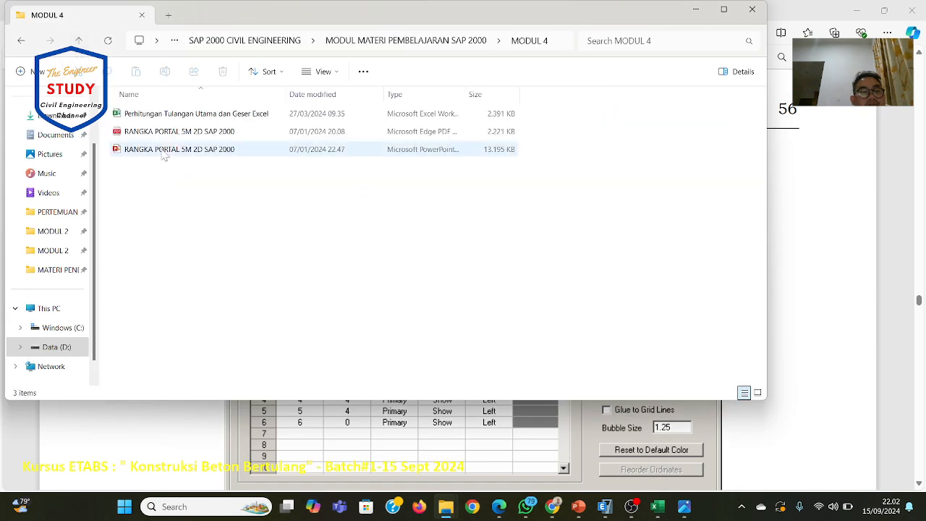
click(174, 138)
double_click(173, 137)
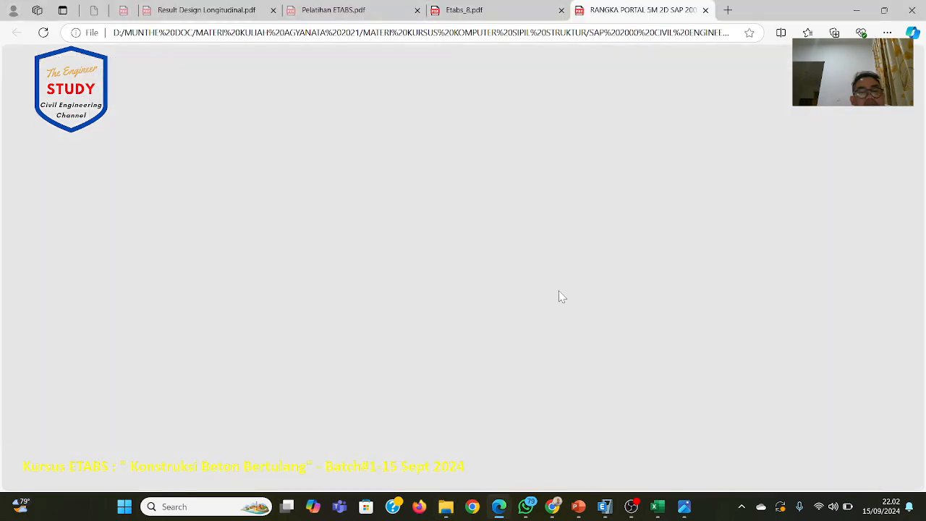
scroll(558, 297, up, 20)
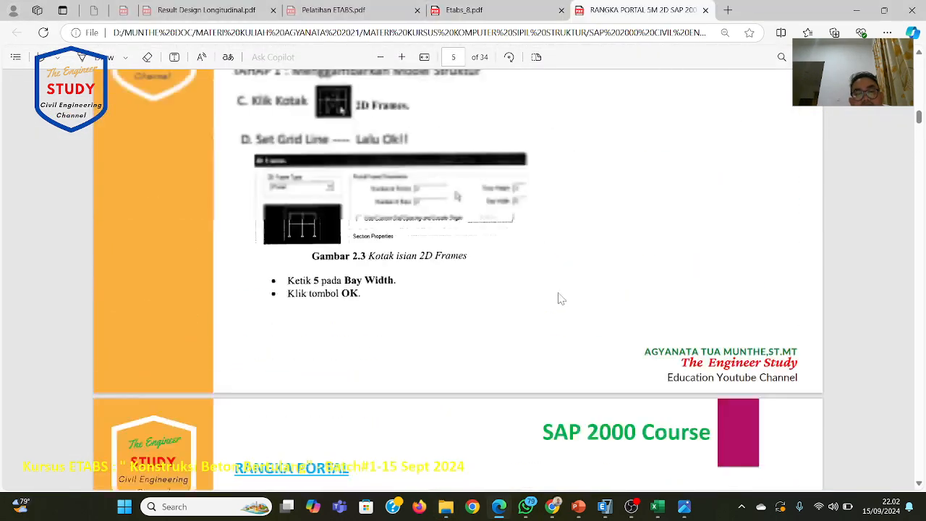
scroll(558, 297, down, 4)
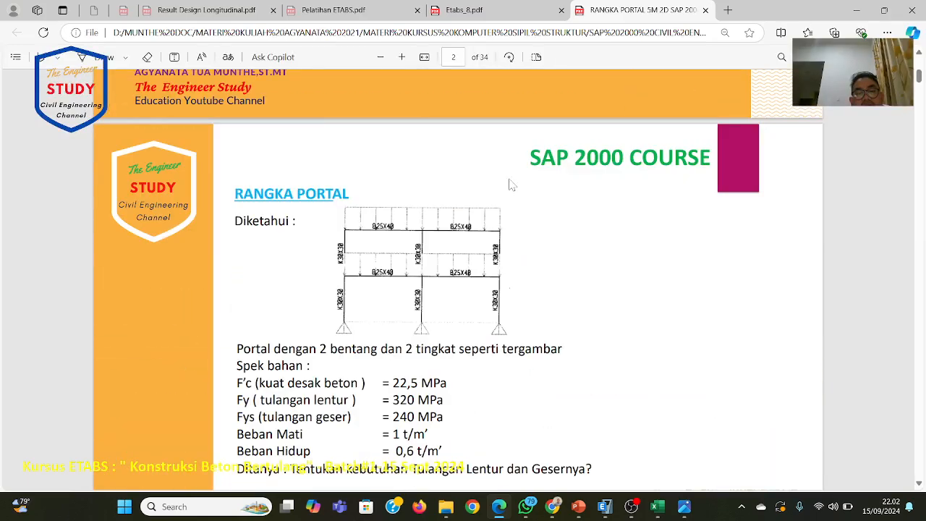